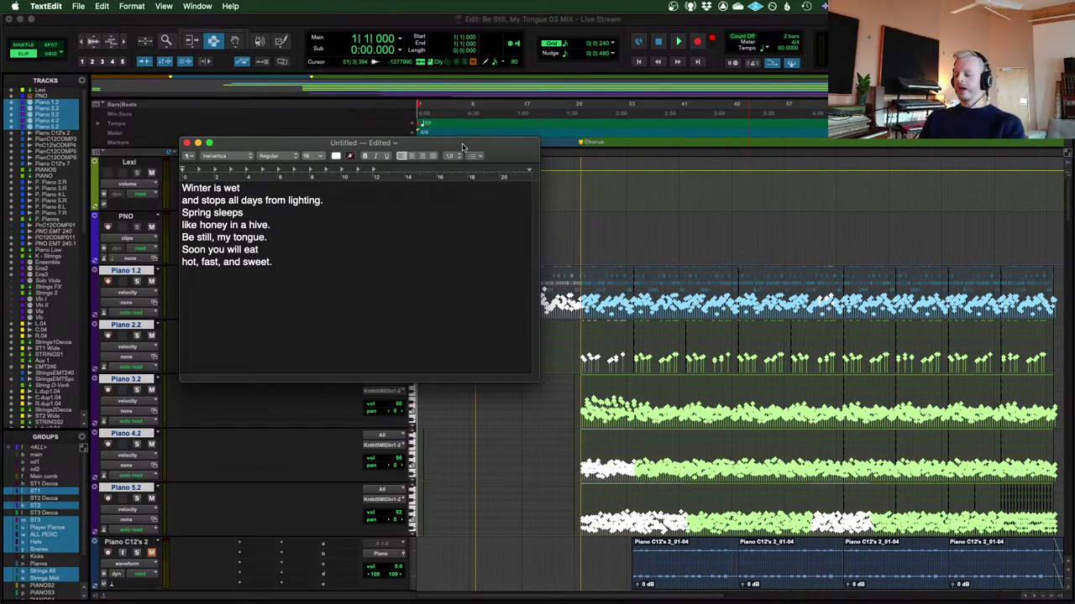
After a blank line below the existing lyrics, add the lines "Be still, my tongue" and "be still, my tongue"
{"action": "key", "text": "Return"}
{"action": "key", "text": "Return"}
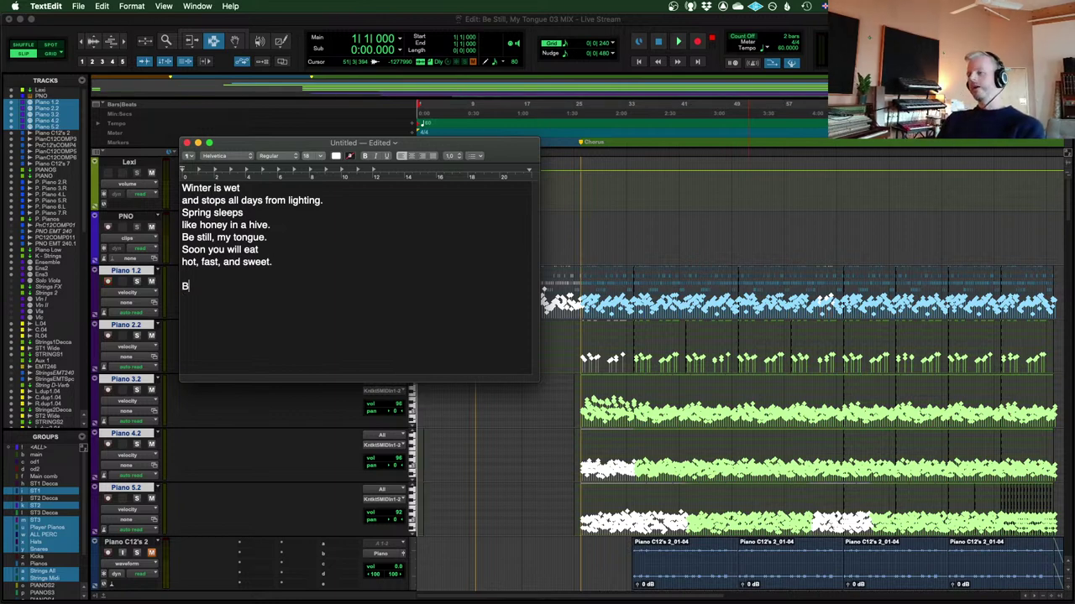
{"action": "type", "text": "Be sti"}
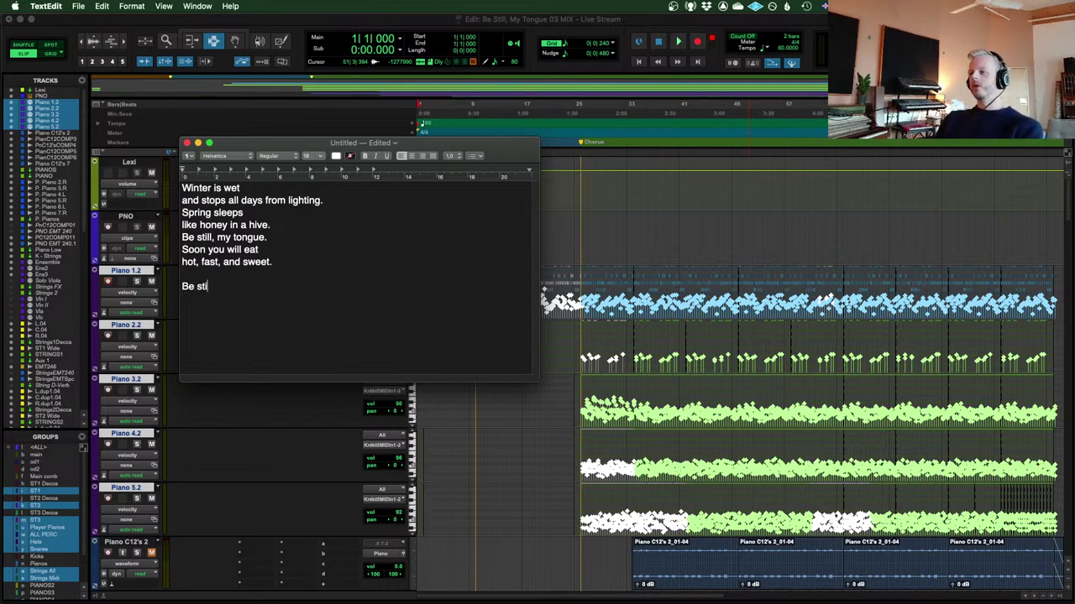
{"action": "type", "text": "ll, my tongue"}
{"action": "key", "text": "Return"}
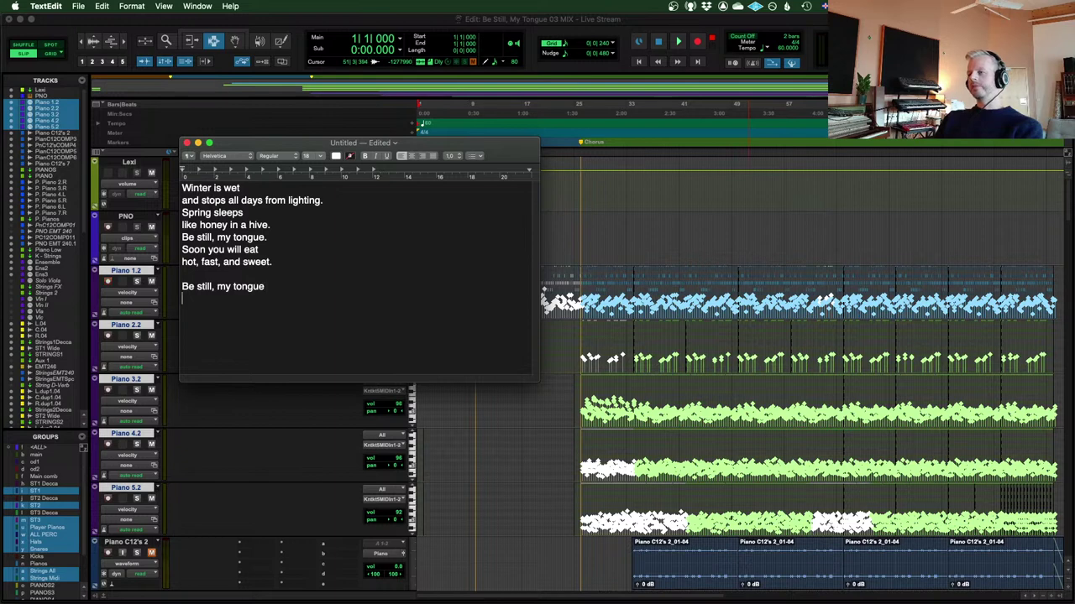
{"action": "type", "text": "be still, my to"}
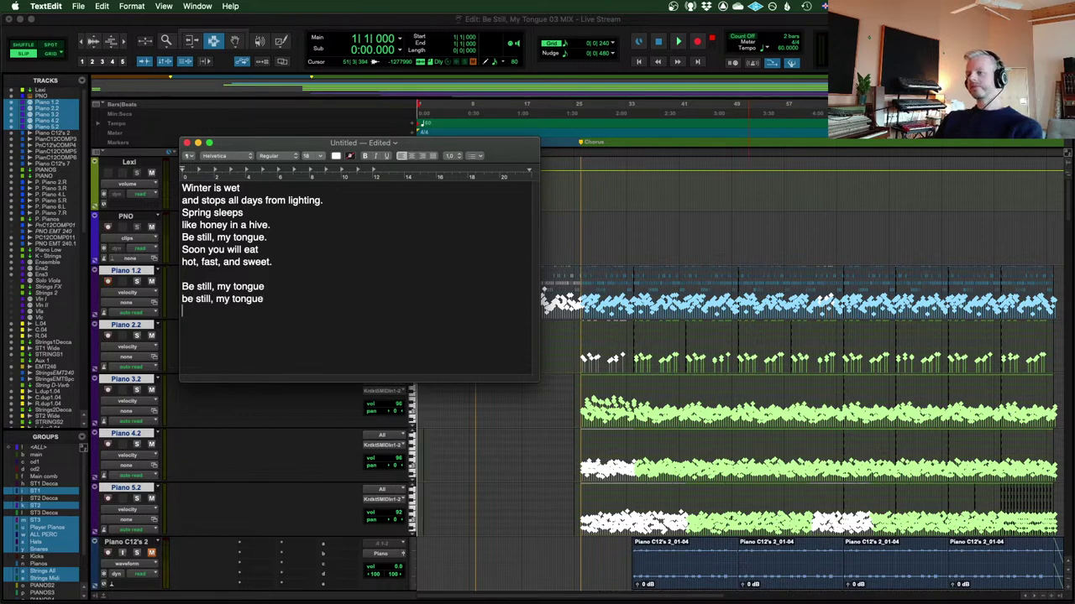
{"action": "type", "text": "ngue"}
{"action": "key", "text": "Return"}
Complete the new lyric stanza with the lines "Winter is wet" and "and stops my days from lighting."
{"action": "type", "text": "Winter"}
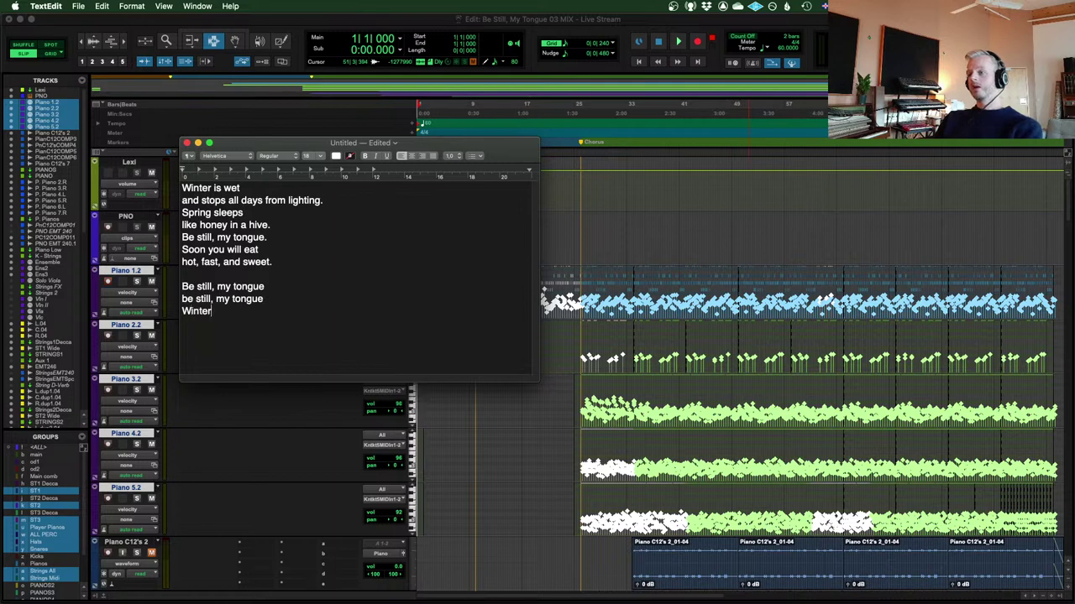
{"action": "type", "text": " is wet"}
{"action": "key", "text": "Return"}
{"action": "type", "text": "and stops"}
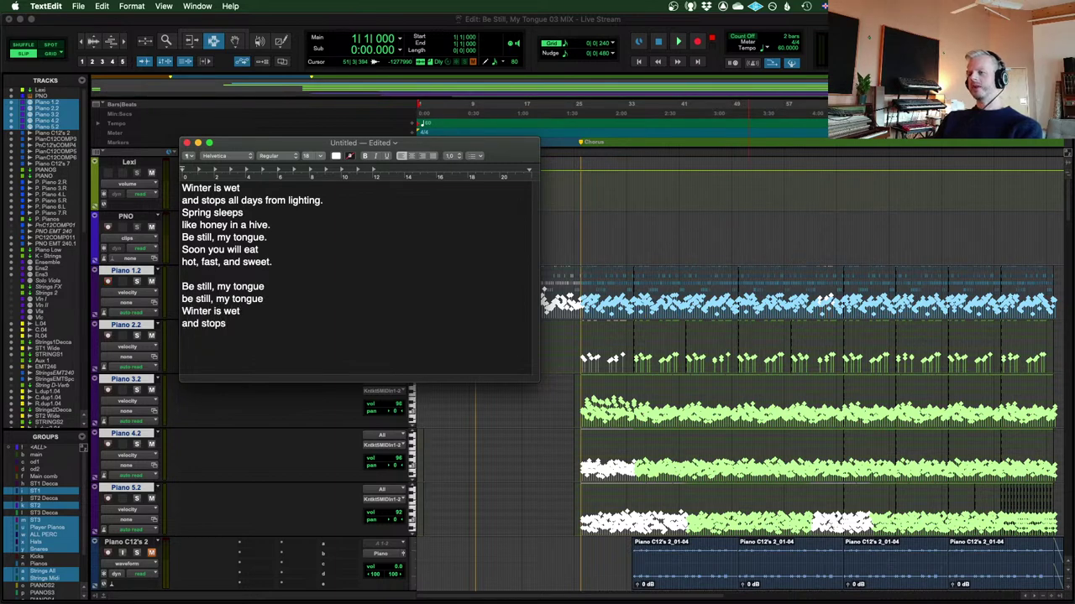
{"action": "type", "text": " my"}
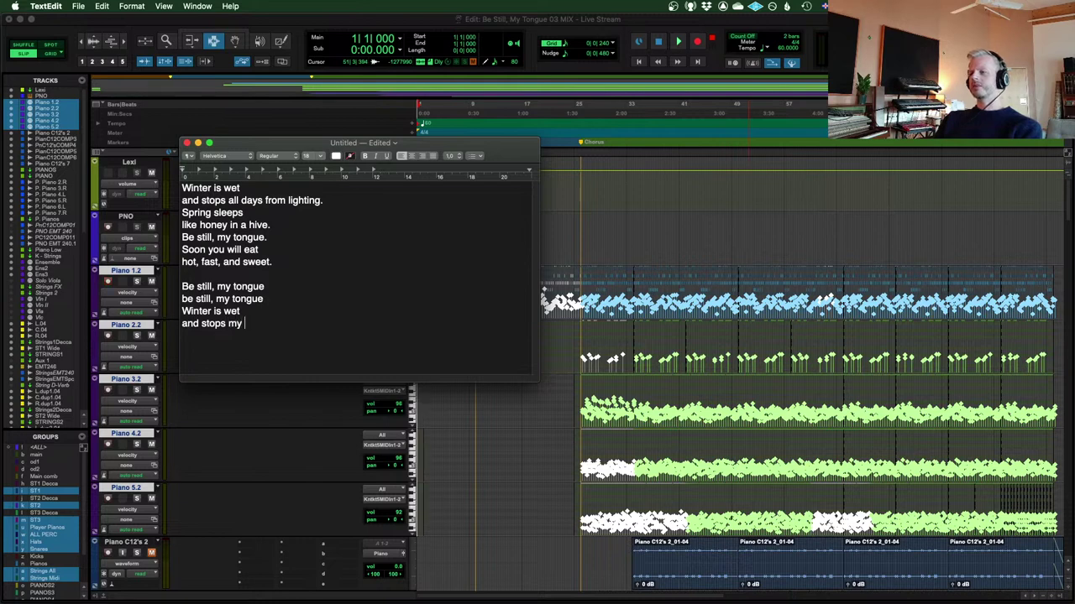
{"action": "type", "text": " days from lig"}
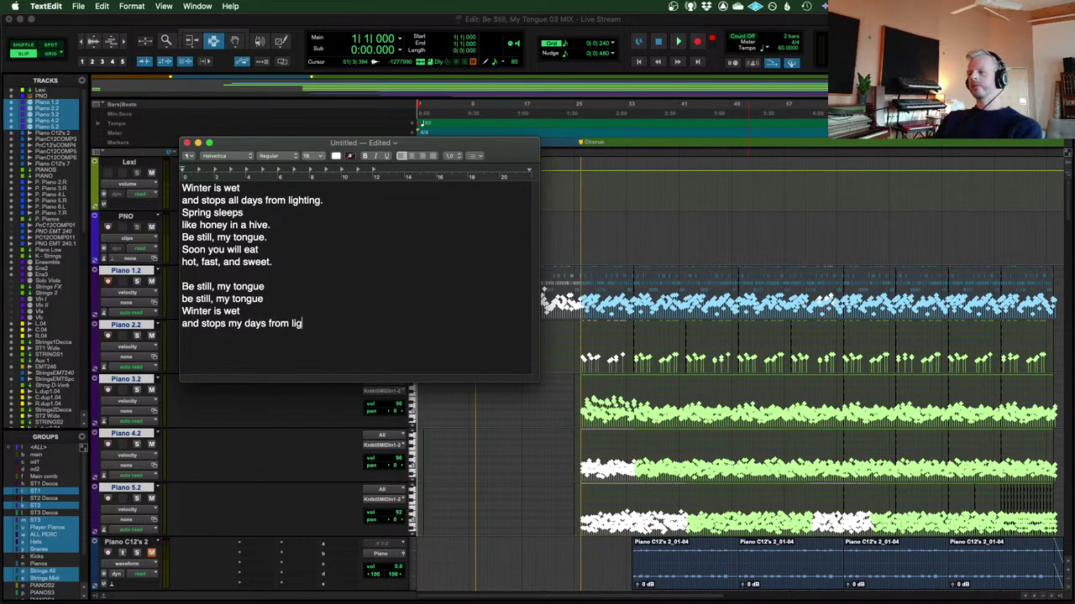
{"action": "type", "text": "hting"}
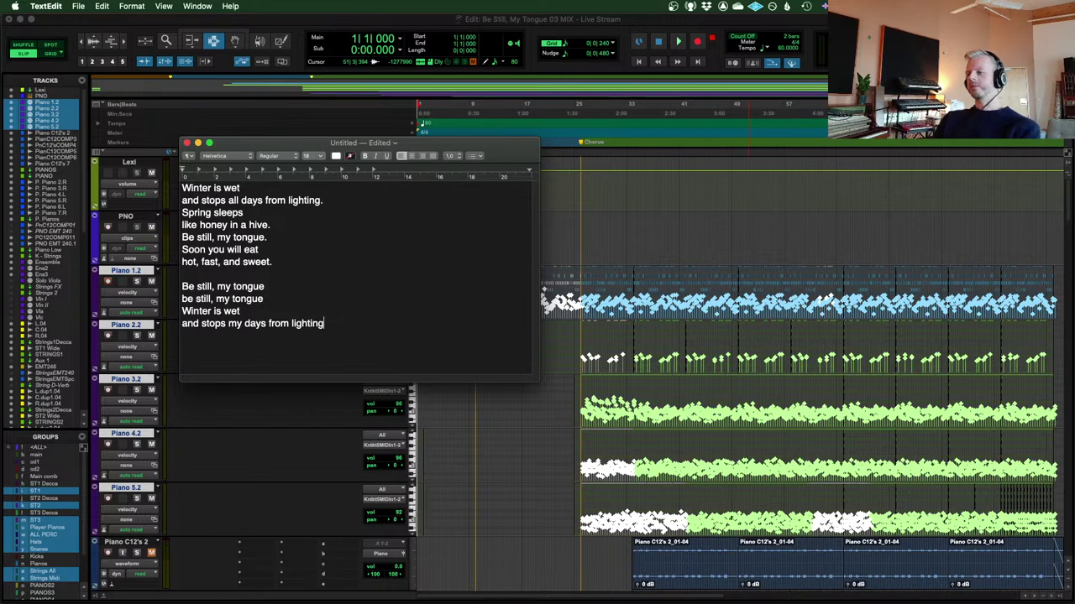
{"action": "type", "text": "."}
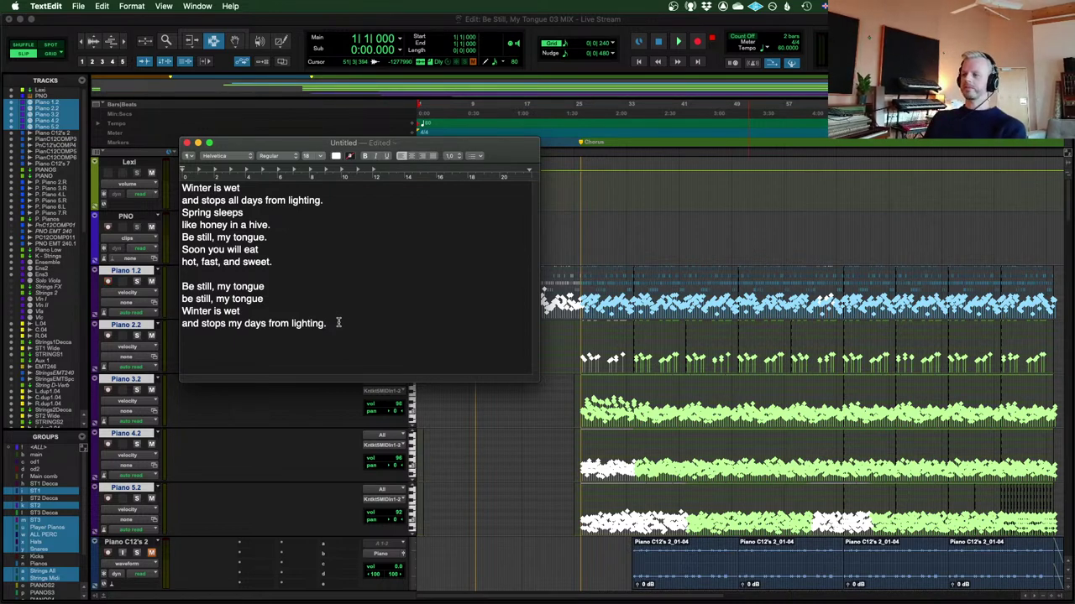
Highlight the lines of the second lyric stanza for review and clear the selection
{"action": "left_click_drag", "start_coordinate": [338, 323], "coordinate": [181, 286]}
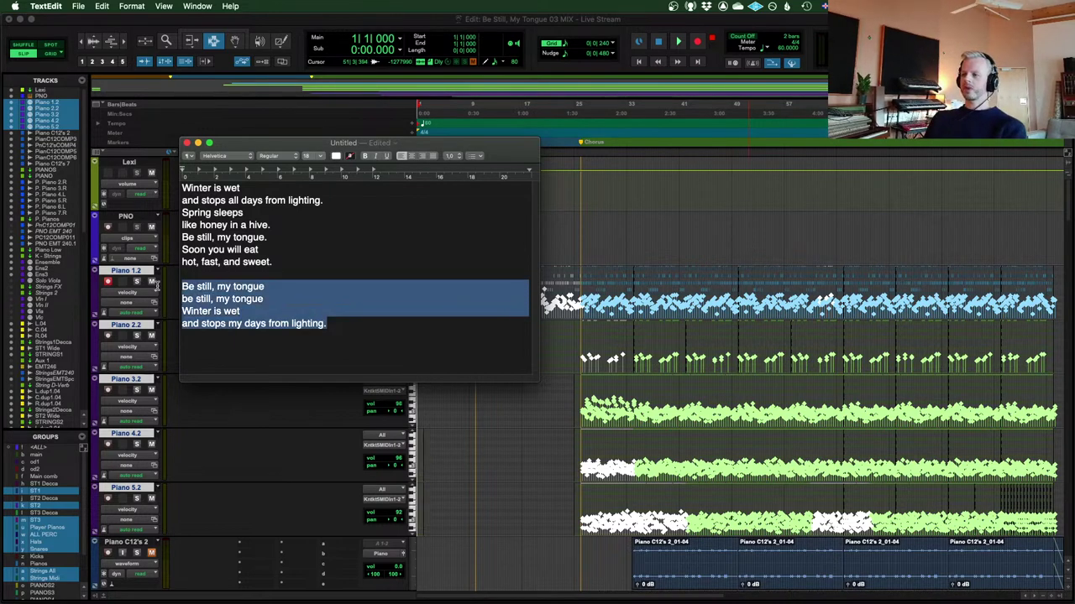
{"action": "left_click", "coordinate": [350, 338]}
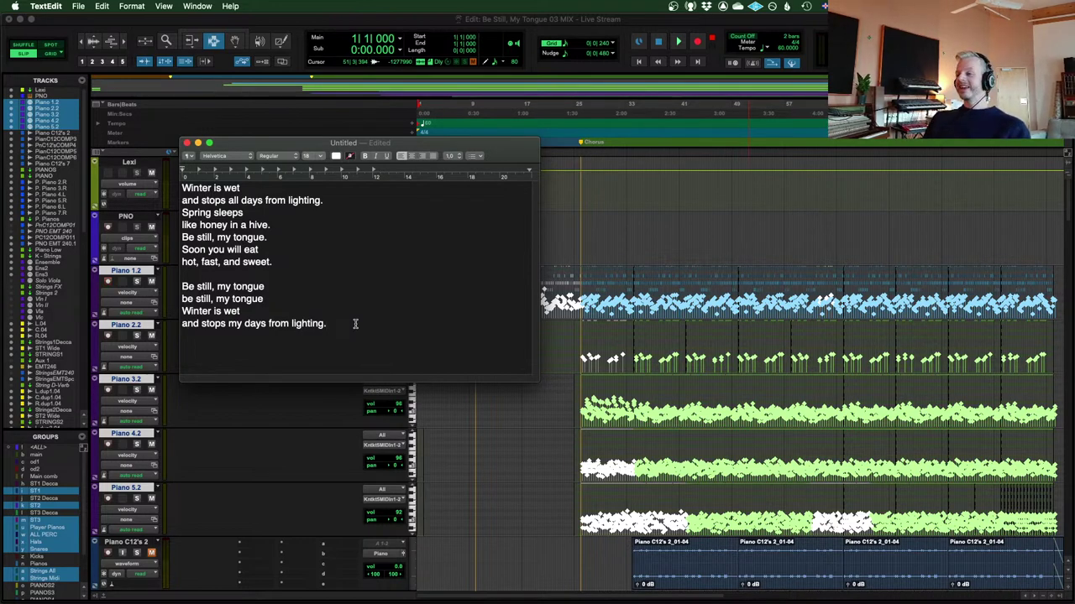
{"action": "left_click_drag", "start_coordinate": [355, 325], "coordinate": [188, 294]}
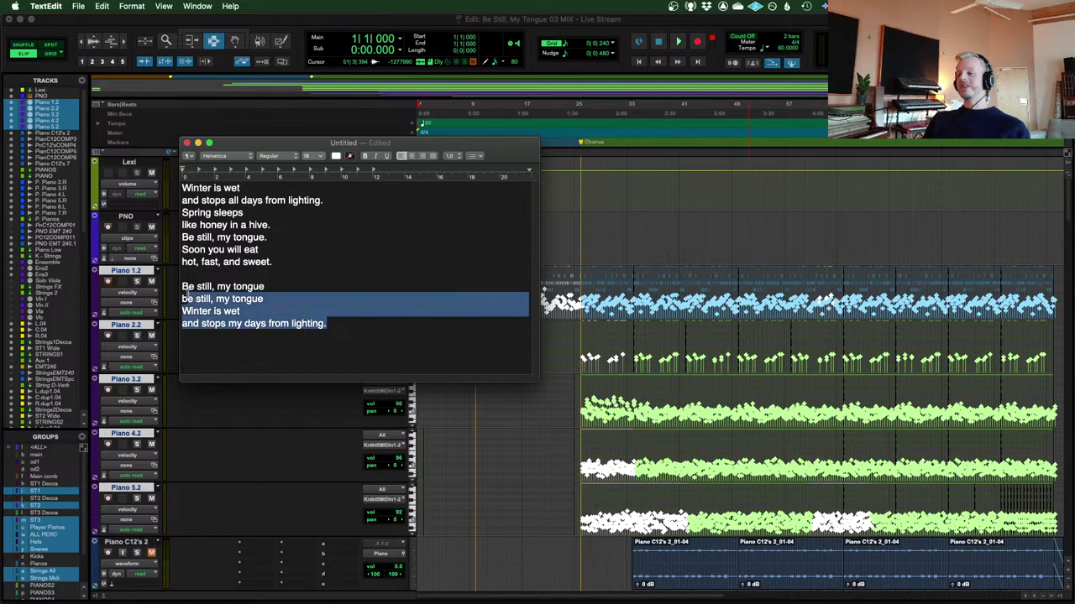
{"action": "left_click", "coordinate": [386, 342]}
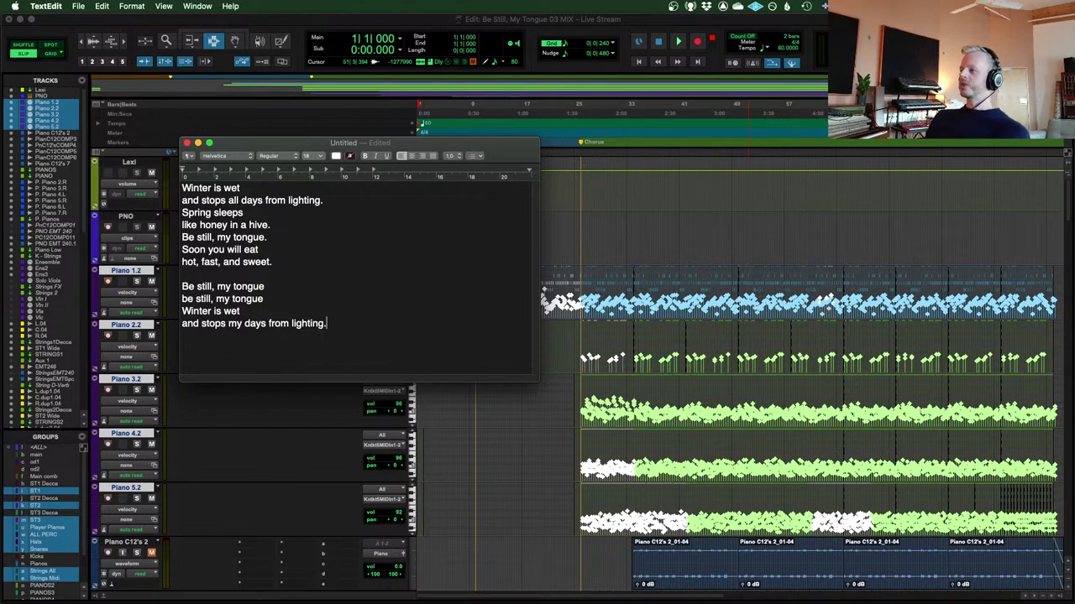
Switch to Pro Tools and look over the session's tracks from the pianos down to the vocals
{"action": "key", "text": "super+Tab"}
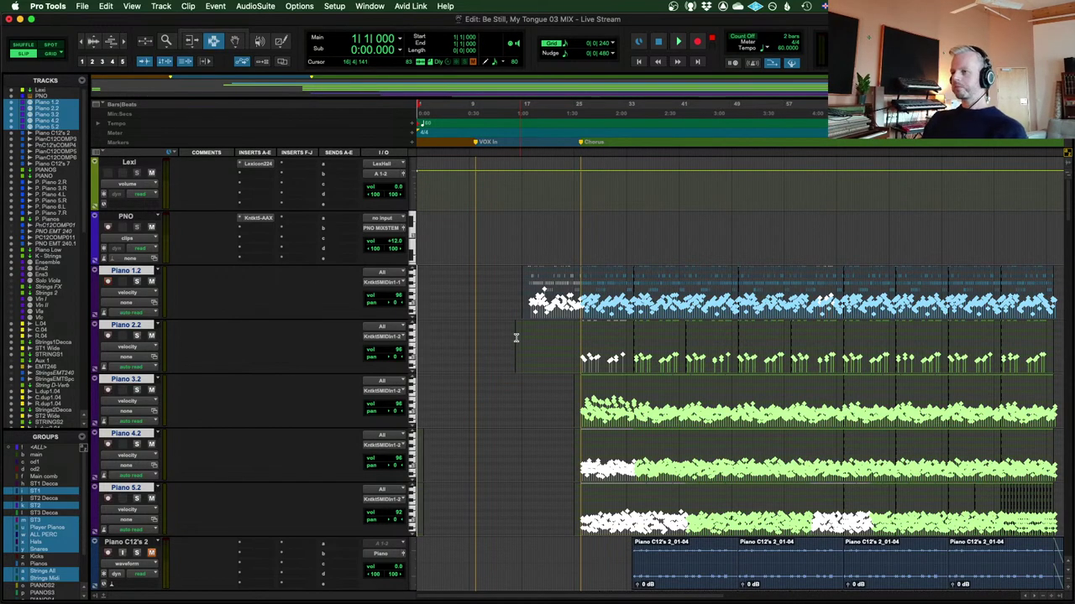
{"action": "scroll", "coordinate": [603, 277], "scroll_direction": "down", "scroll_amount": 10}
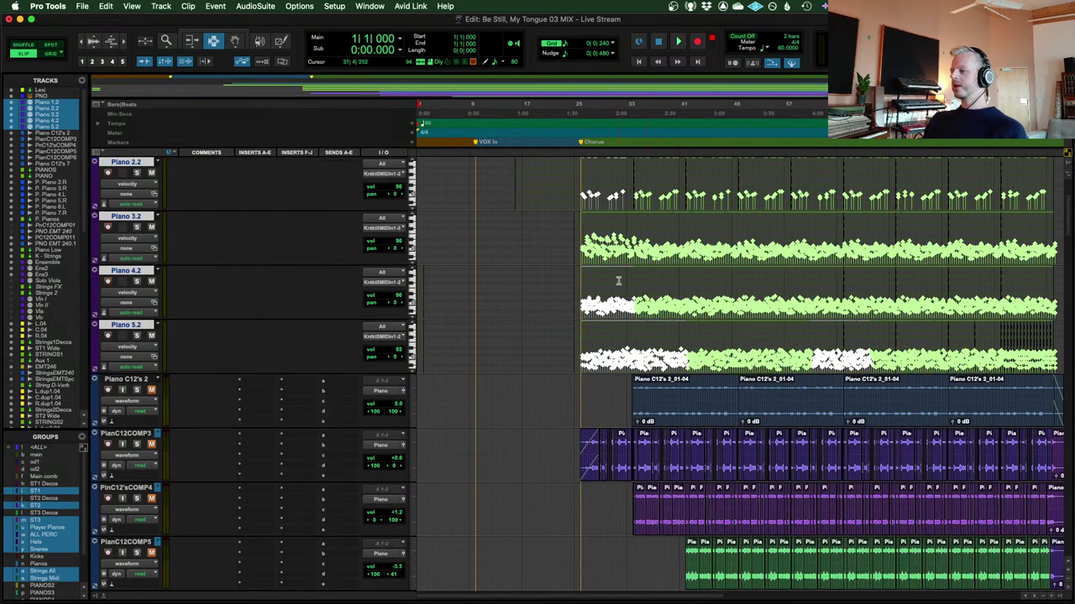
{"action": "scroll", "coordinate": [571, 286], "scroll_direction": "up", "scroll_amount": 10}
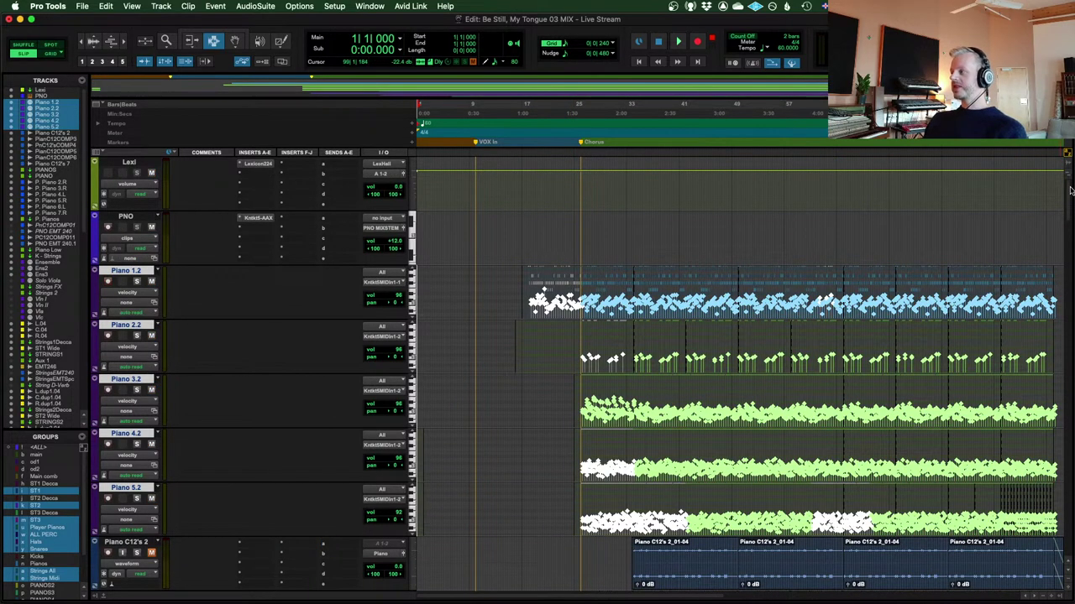
{"action": "left_click_drag", "start_coordinate": [1069, 191], "coordinate": [1070, 568]}
{"action": "scroll", "coordinate": [930, 350], "scroll_direction": "up", "scroll_amount": 10}
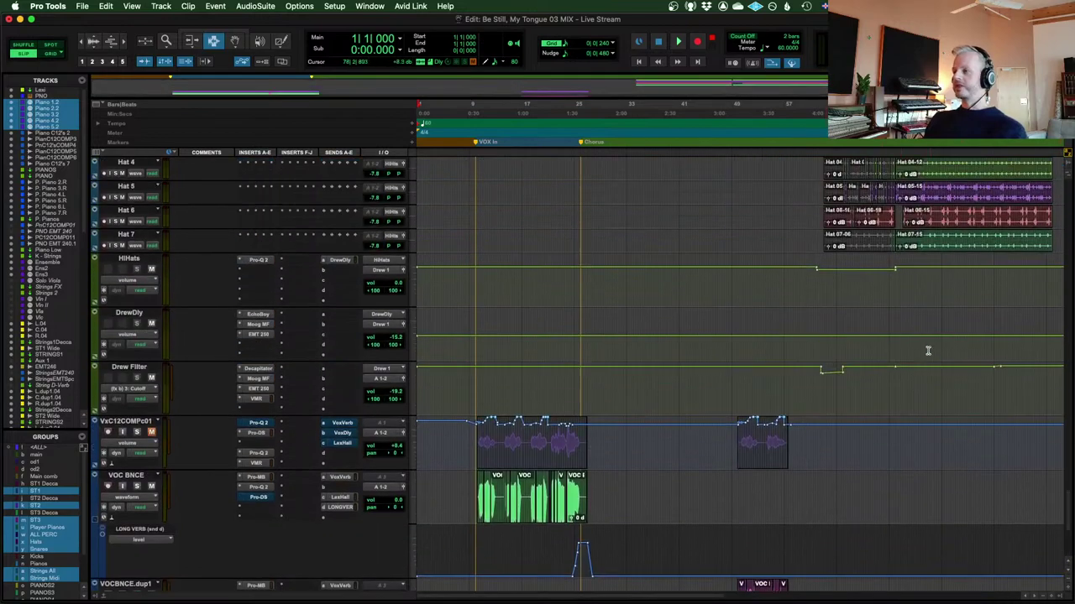
{"action": "left_click_drag", "start_coordinate": [1069, 486], "coordinate": [1045, 177]}
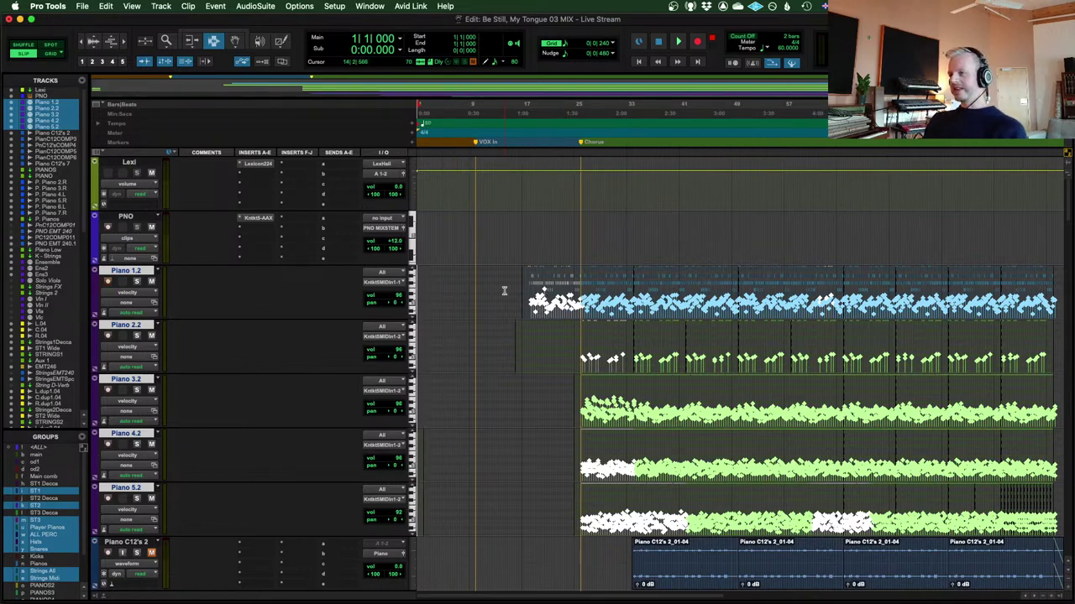
Solo the grouped string MIDI tracks Ensemble, Ens2 and Ens3
{"action": "scroll", "coordinate": [562, 307], "scroll_direction": "down", "scroll_amount": 10}
{"action": "scroll", "coordinate": [585, 322], "scroll_direction": "down", "scroll_amount": 10}
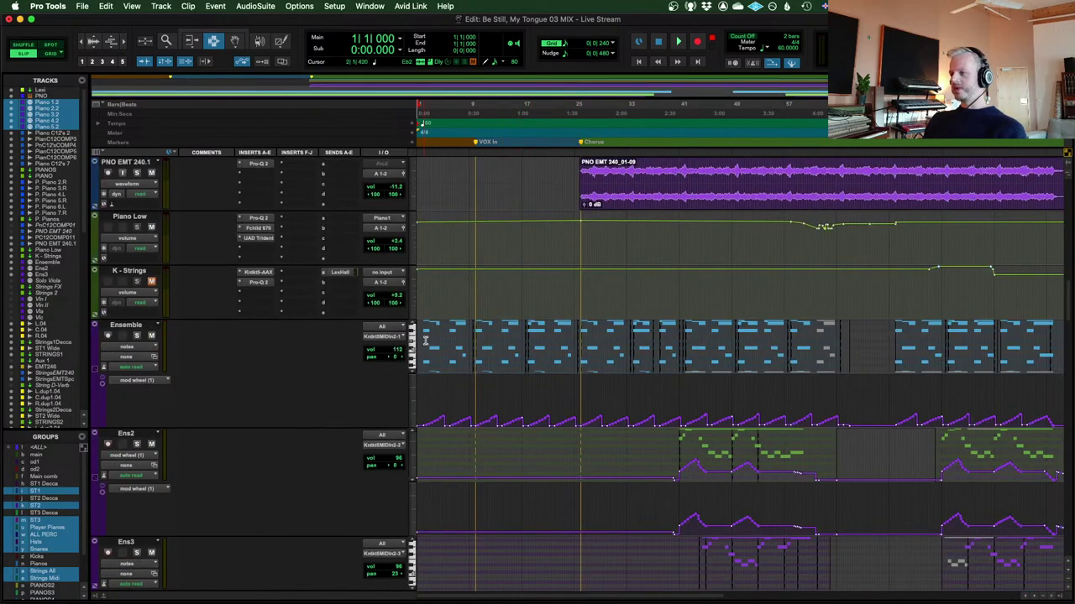
{"action": "left_click_drag", "start_coordinate": [425, 340], "coordinate": [424, 571]}
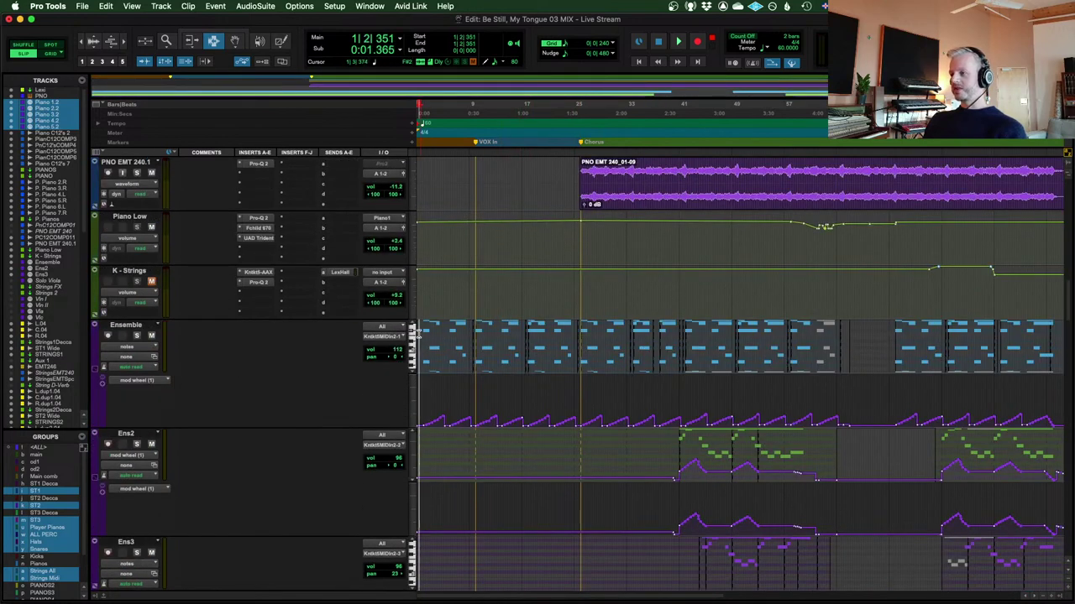
{"action": "left_click", "coordinate": [137, 336]}
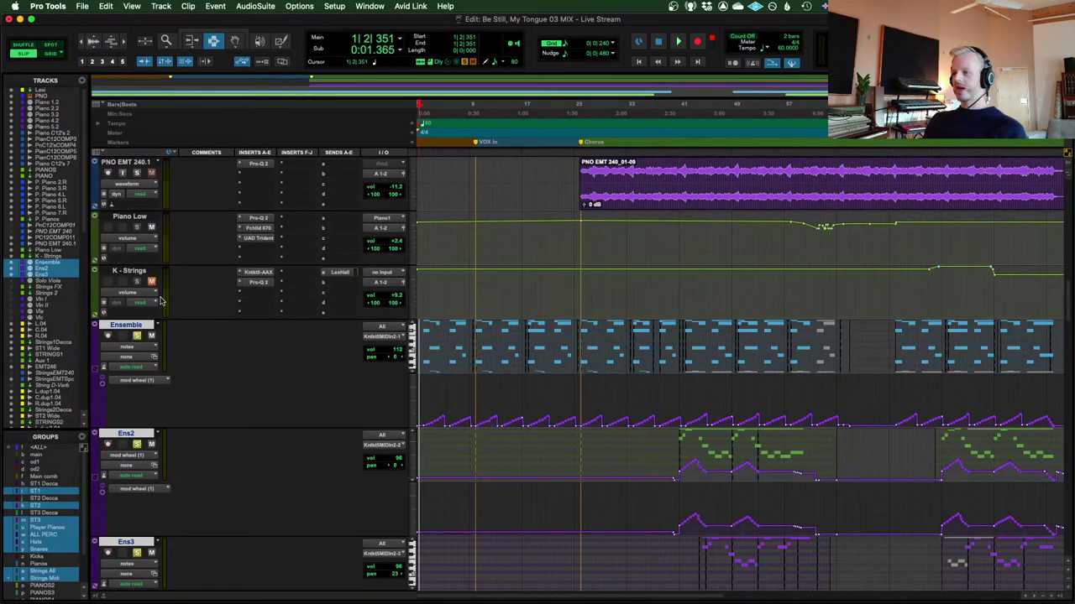
{"action": "scroll", "coordinate": [517, 288], "scroll_direction": "down", "scroll_amount": 3}
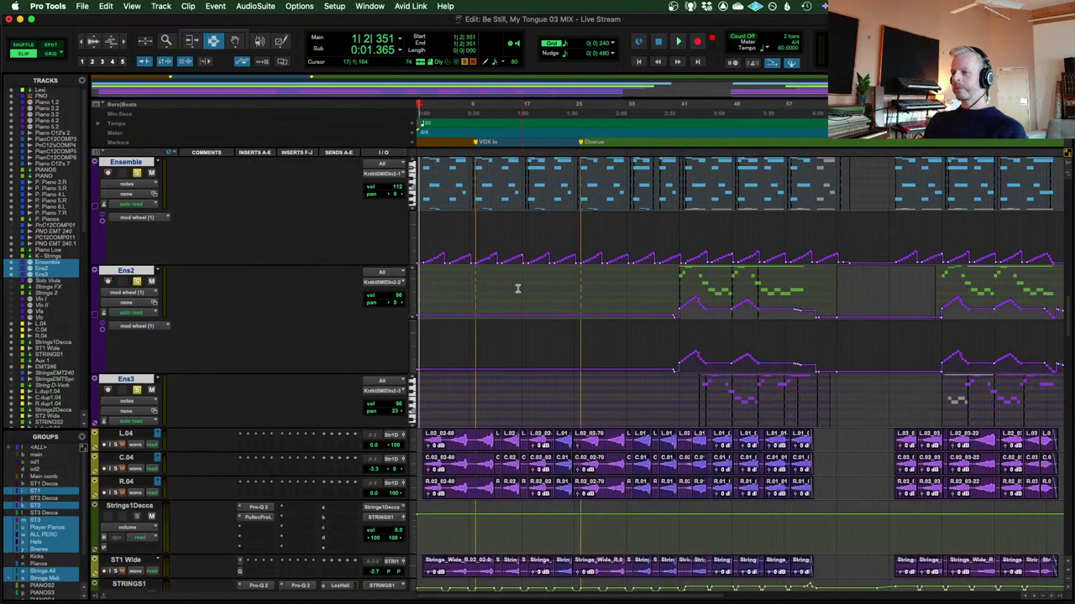
{"action": "scroll", "coordinate": [517, 288], "scroll_direction": "up", "scroll_amount": 3}
Place the edit cursor in bar 1, just before the first notes on the Ensemble track
{"action": "left_click", "coordinate": [428, 282]}
{"action": "key", "text": "super+bracketright"}
{"action": "key", "text": "super+bracketright"}
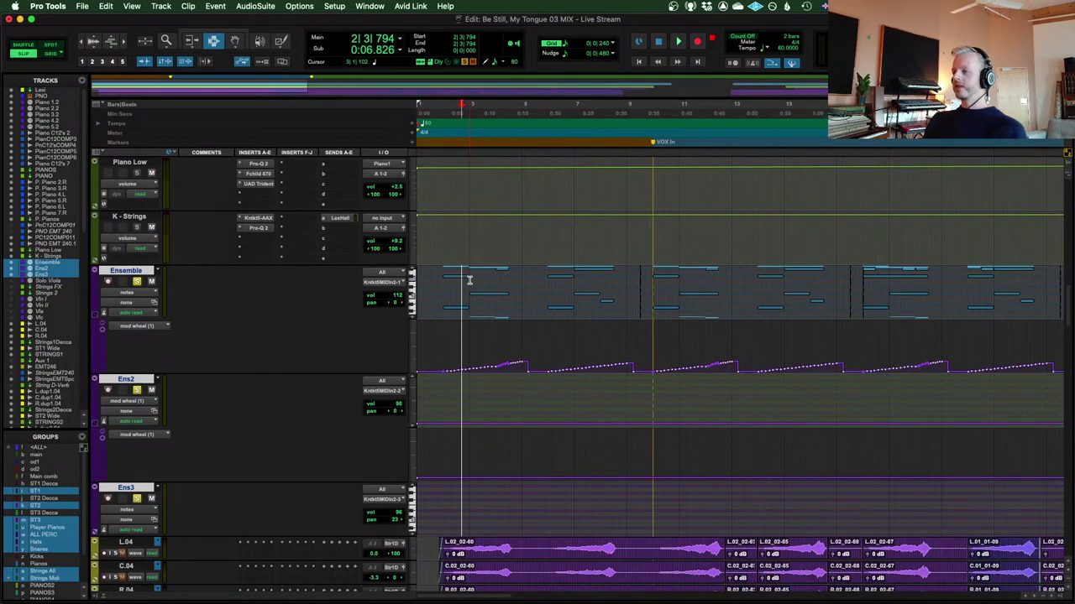
{"action": "left_click", "coordinate": [436, 280]}
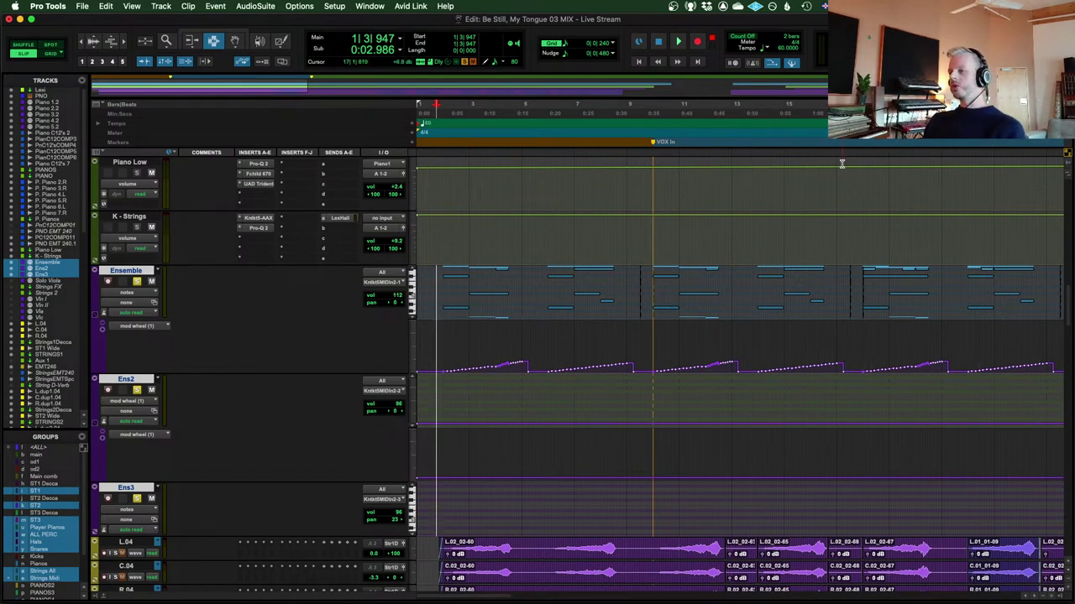
Solo the grouped string audio tracks from the Kontrabassi.cm track
{"action": "scroll", "coordinate": [821, 296], "scroll_direction": "down", "scroll_amount": 4}
{"action": "scroll", "coordinate": [821, 297], "scroll_direction": "down", "scroll_amount": 4}
{"action": "scroll", "coordinate": [821, 296], "scroll_direction": "up", "scroll_amount": 6}
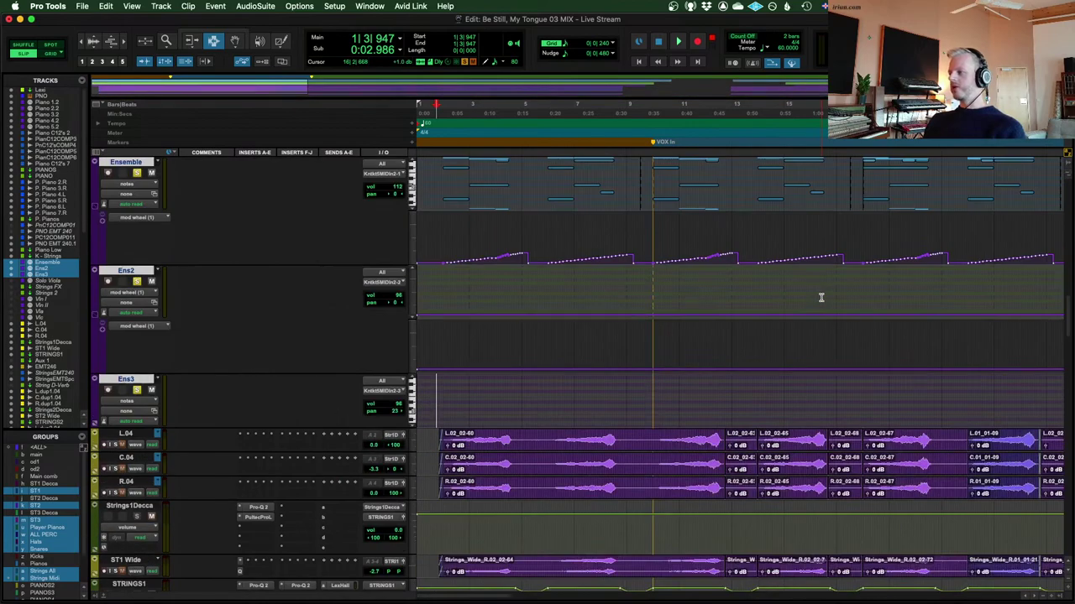
{"action": "scroll", "coordinate": [821, 297], "scroll_direction": "down", "scroll_amount": 8}
{"action": "scroll", "coordinate": [559, 276], "scroll_direction": "up", "scroll_amount": 9}
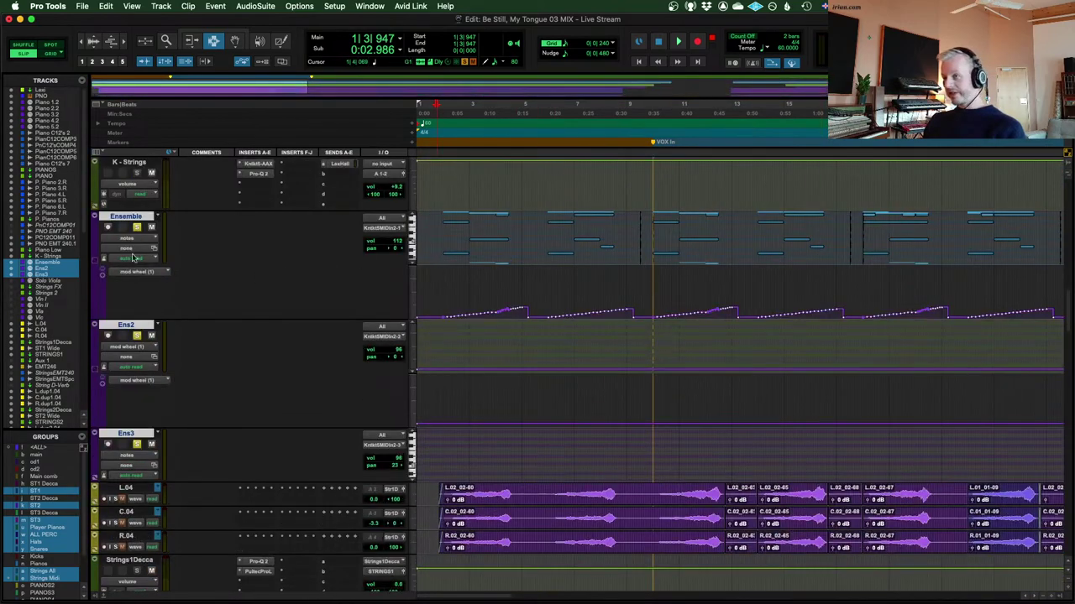
{"action": "scroll", "coordinate": [576, 293], "scroll_direction": "down", "scroll_amount": 20}
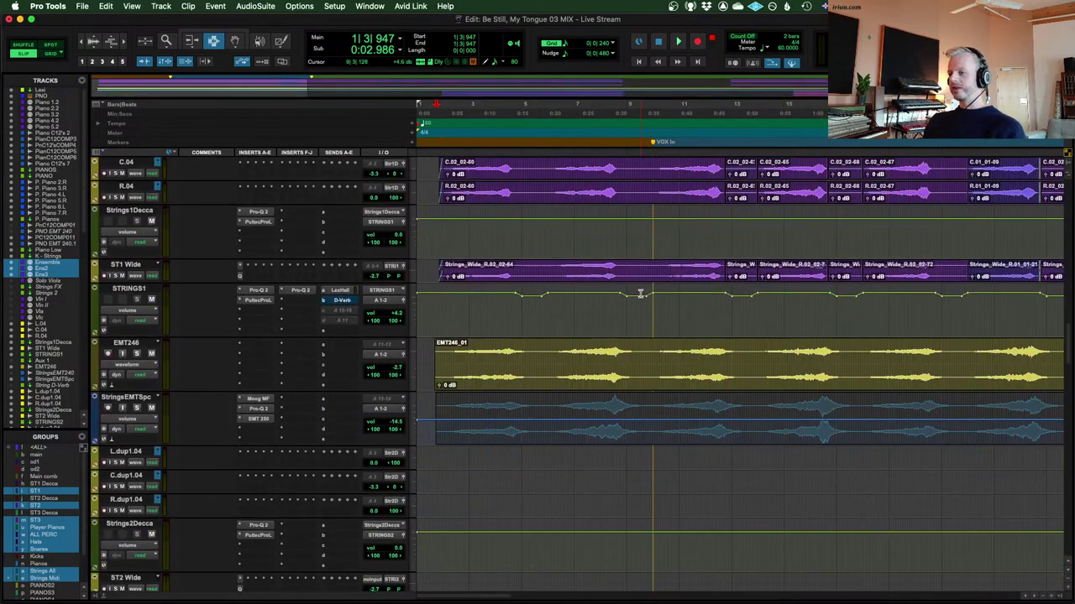
{"action": "scroll", "coordinate": [424, 369], "scroll_direction": "down", "scroll_amount": 7}
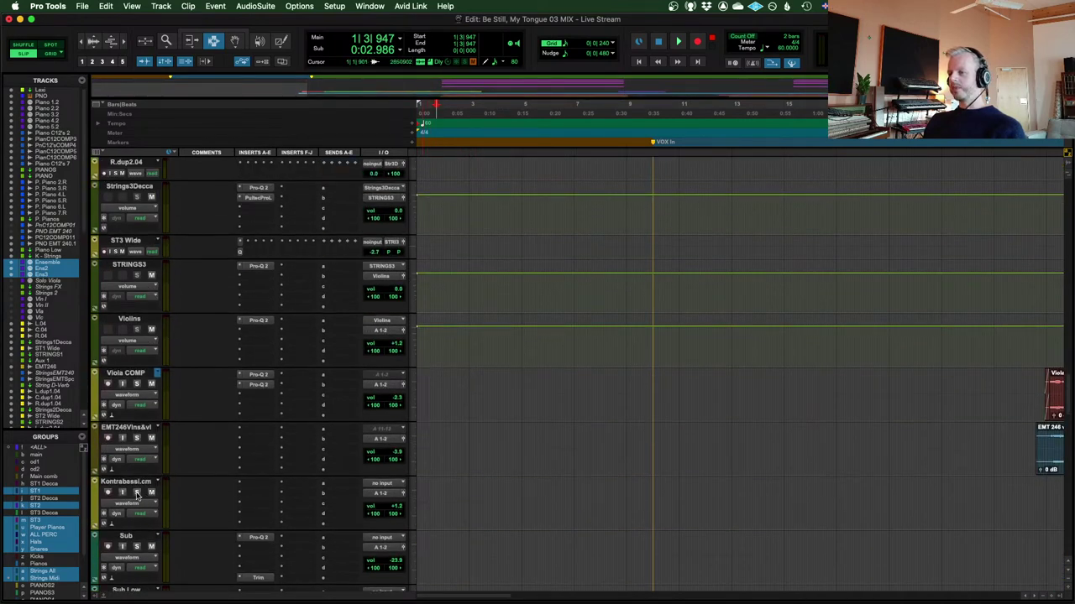
{"action": "left_click", "coordinate": [137, 493]}
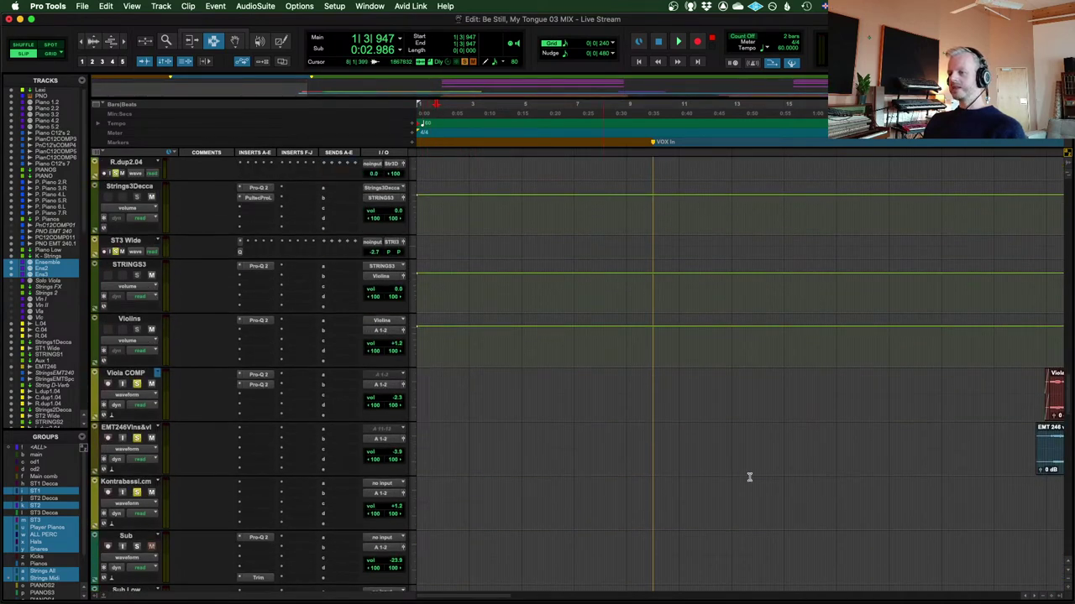
Select the Kontrabassi.cm track, inspect its clips along the timeline and release the string group's solo
{"action": "left_click", "coordinate": [133, 483]}
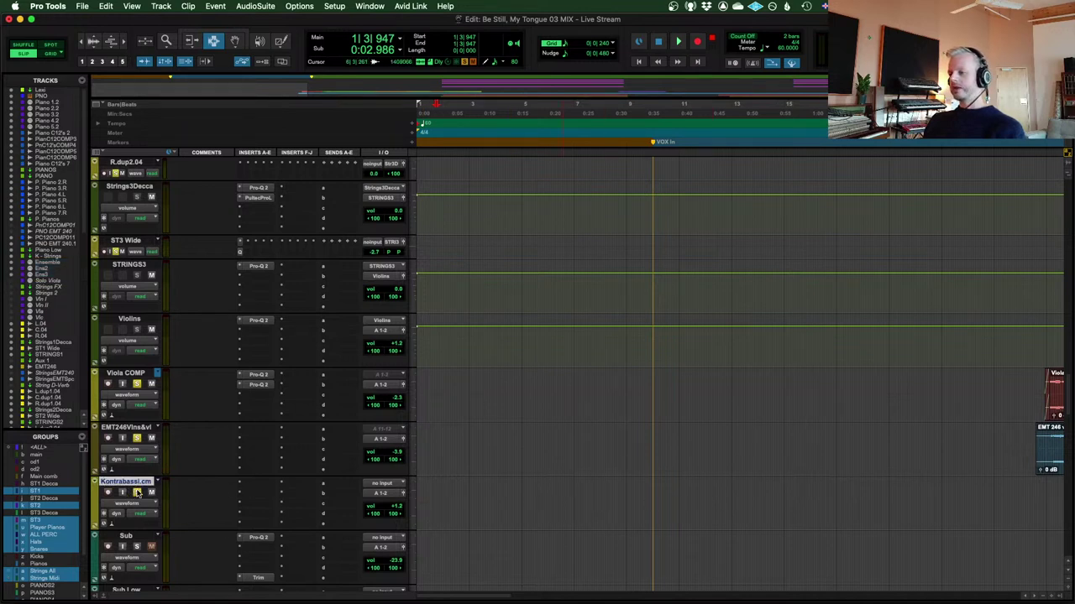
{"action": "scroll", "coordinate": [864, 502], "scroll_direction": "right", "scroll_amount": 15}
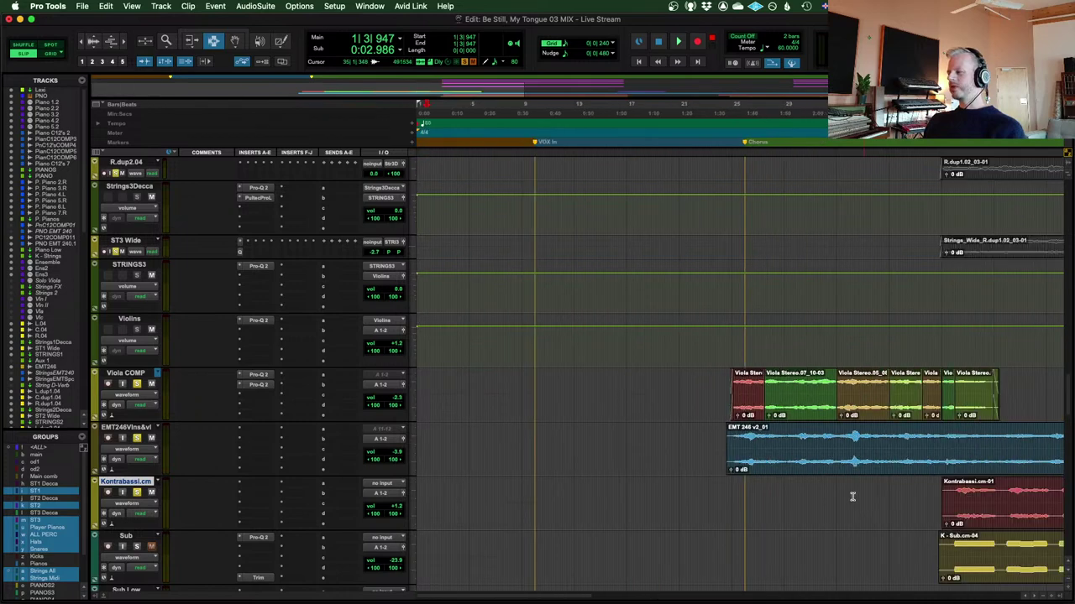
{"action": "scroll", "coordinate": [826, 485], "scroll_direction": "right", "scroll_amount": 5}
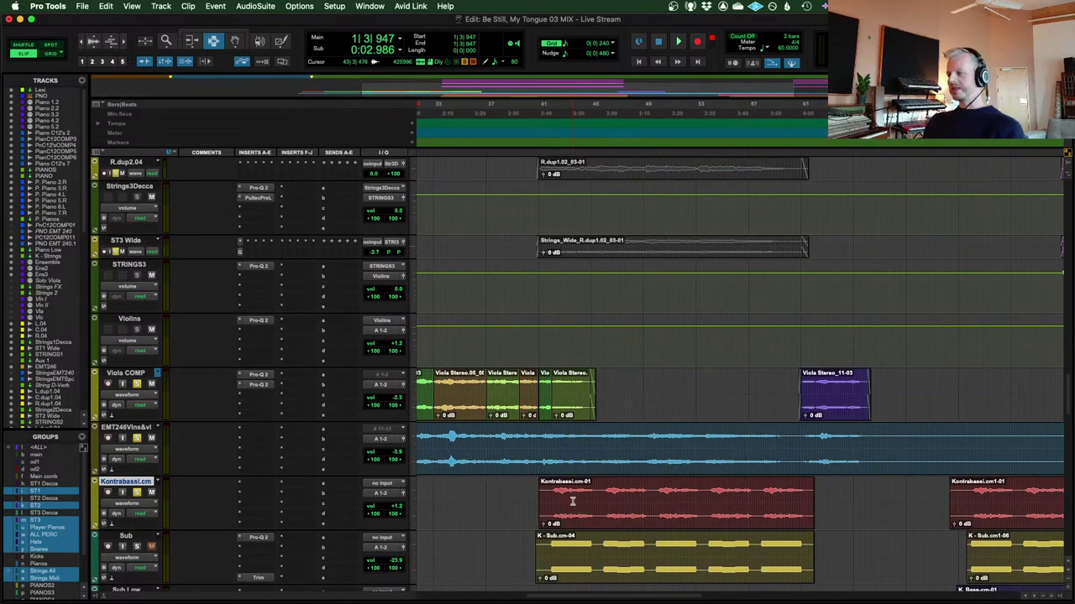
{"action": "scroll", "coordinate": [571, 501], "scroll_direction": "left", "scroll_amount": 10}
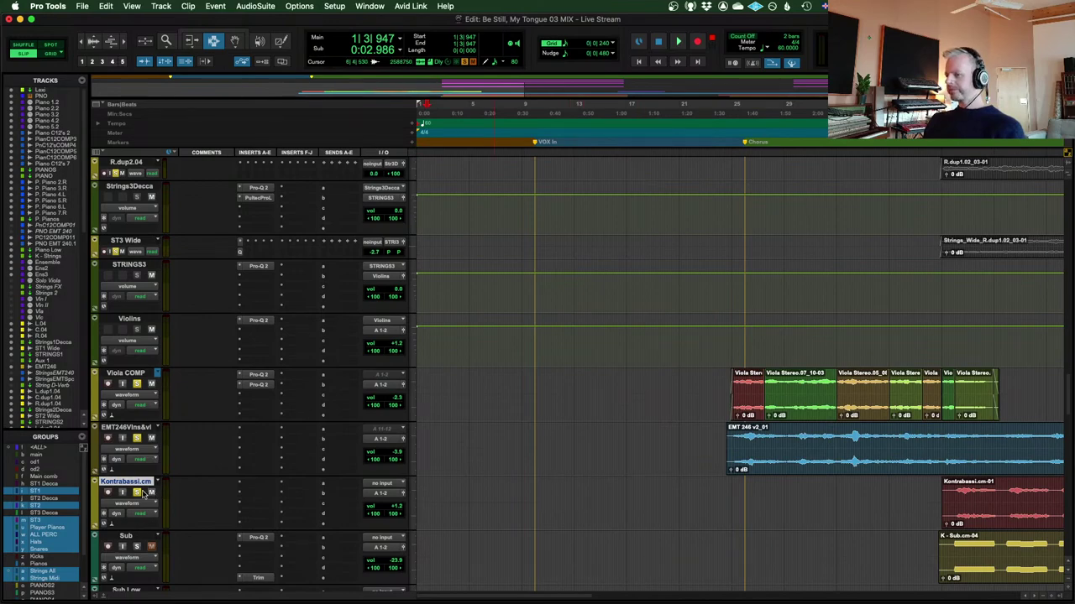
{"action": "scroll", "coordinate": [512, 450], "scroll_direction": "up", "scroll_amount": 15}
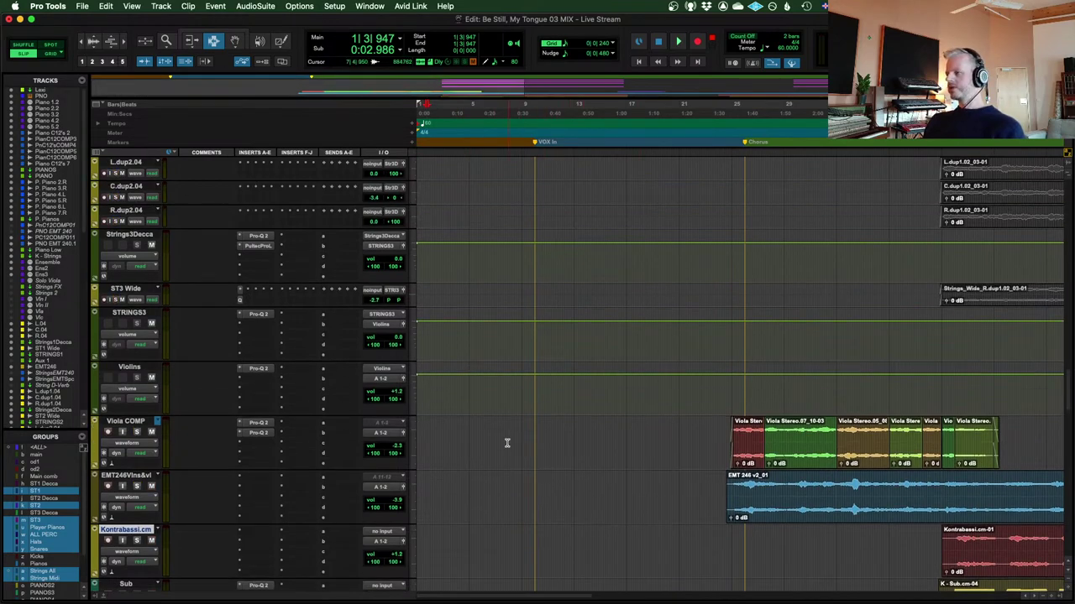
Play the soloed string MIDI tracks from the first Ensemble notes in bar 1 to about bar 9, reviewing the string audio tracks below
{"action": "scroll", "coordinate": [411, 361], "scroll_direction": "up", "scroll_amount": 10}
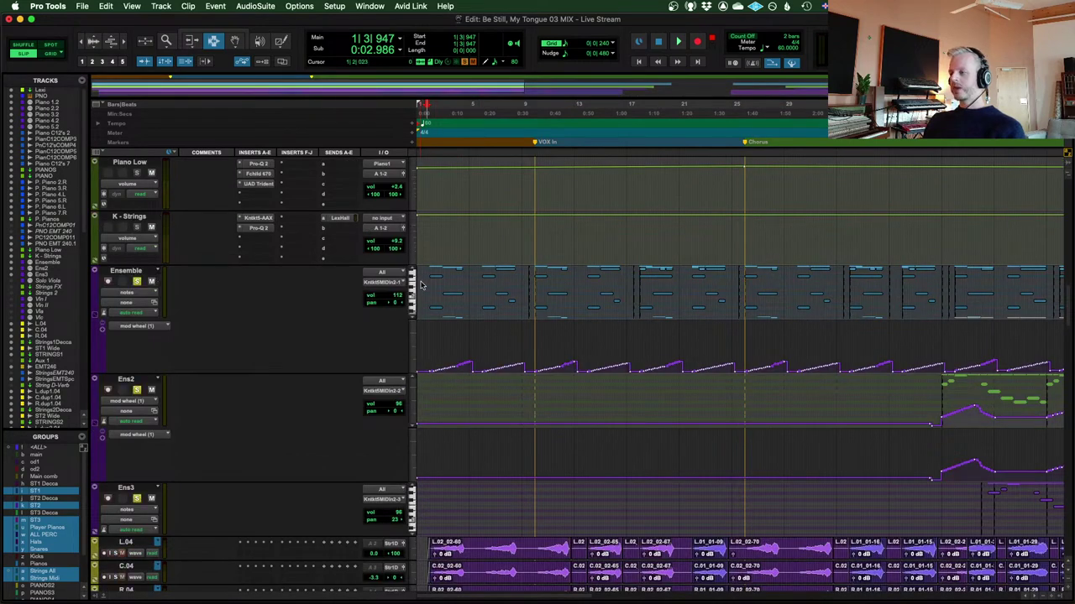
{"action": "left_click", "coordinate": [431, 273]}
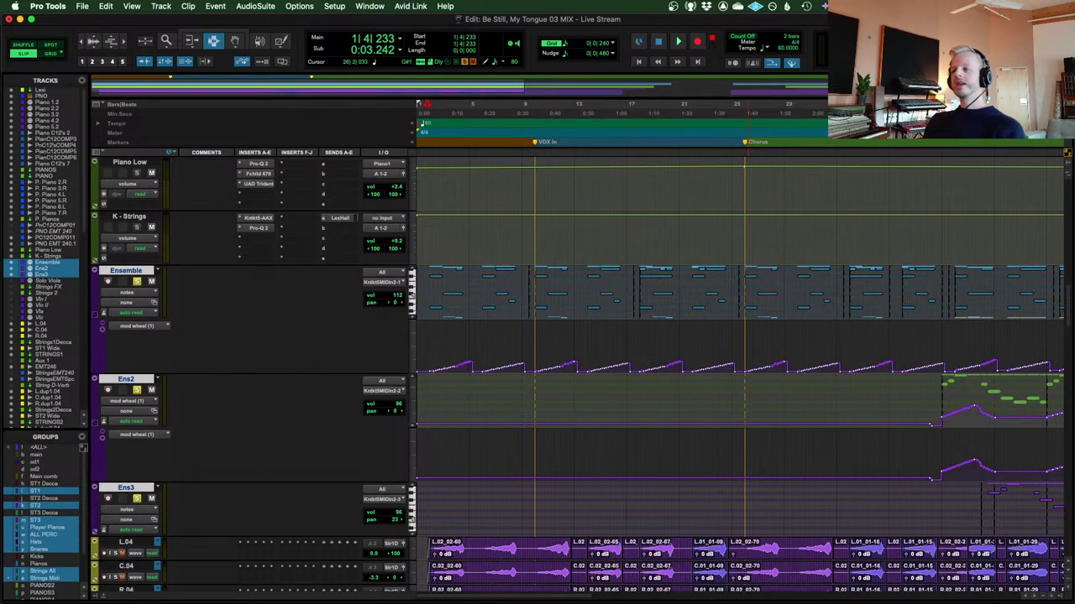
{"action": "key", "text": "space"}
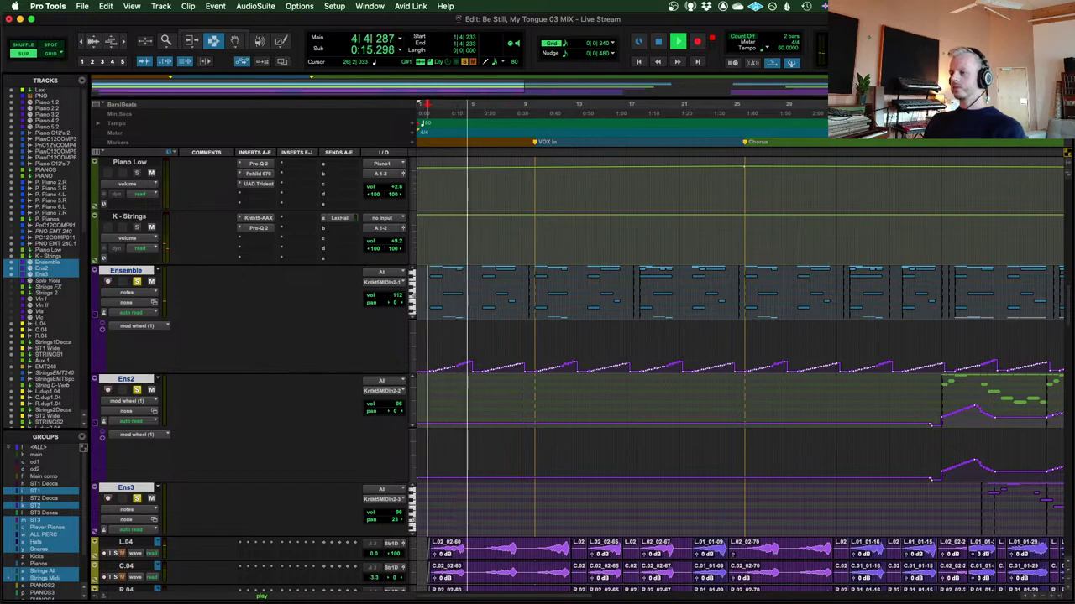
{"action": "scroll", "coordinate": [693, 243], "scroll_direction": "down", "scroll_amount": 10}
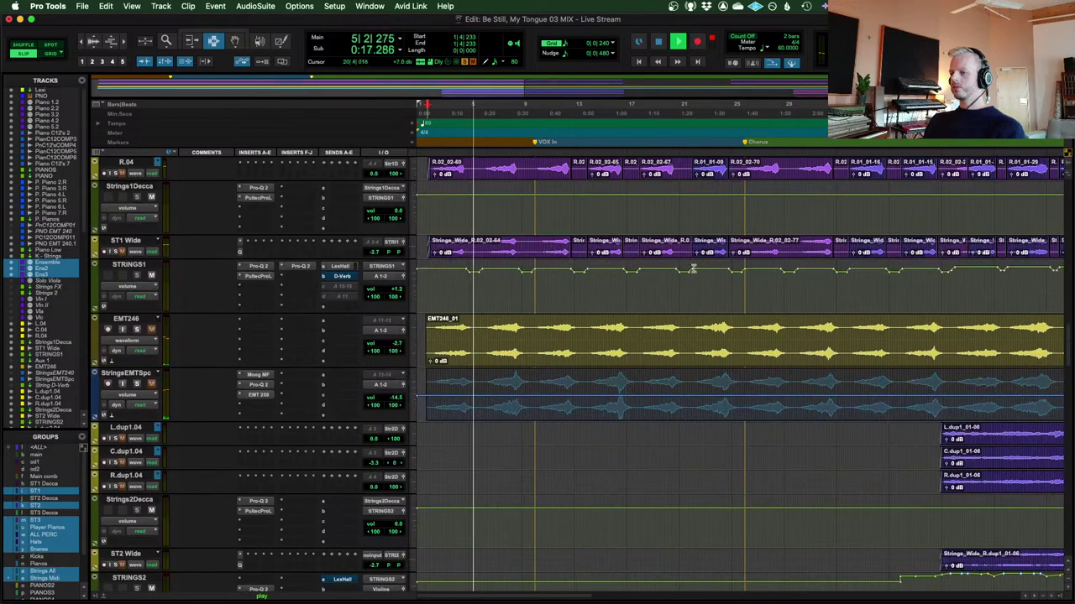
{"action": "scroll", "coordinate": [693, 269], "scroll_direction": "up", "scroll_amount": 12}
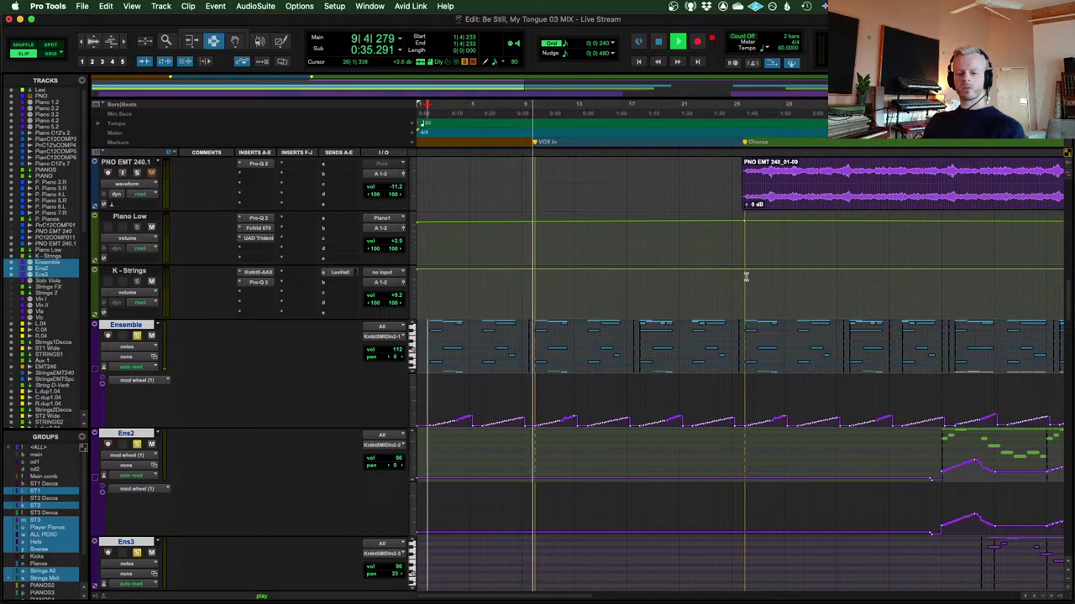
{"action": "key", "text": "space"}
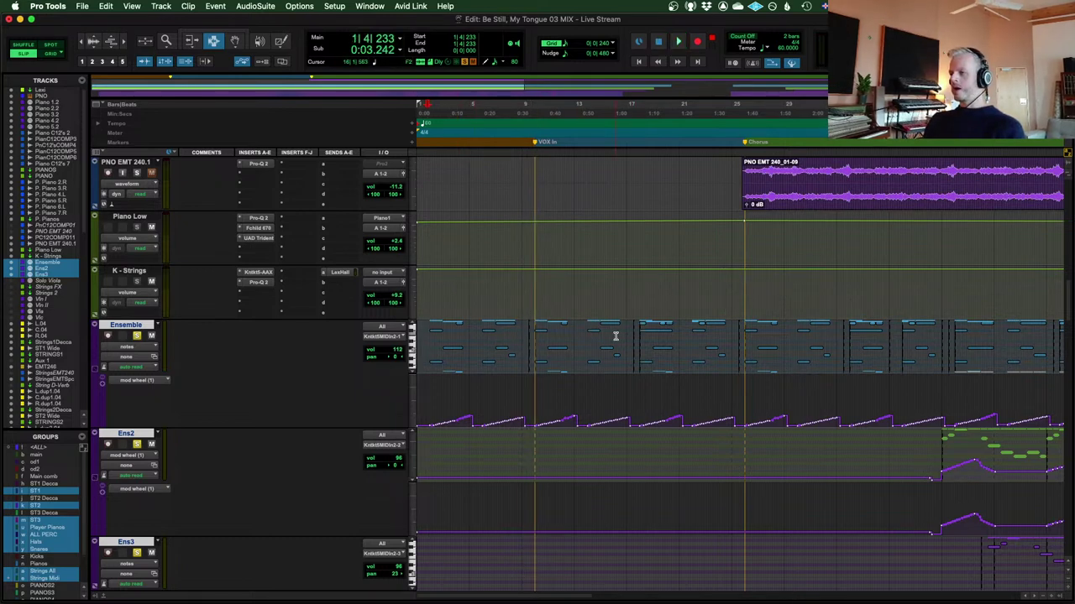
Inspect the Felt Grand Piano patches in the Kontakt instrument on the PNO track, moving its window into full view and closing it
{"action": "scroll", "coordinate": [616, 336], "scroll_direction": "up", "scroll_amount": 10}
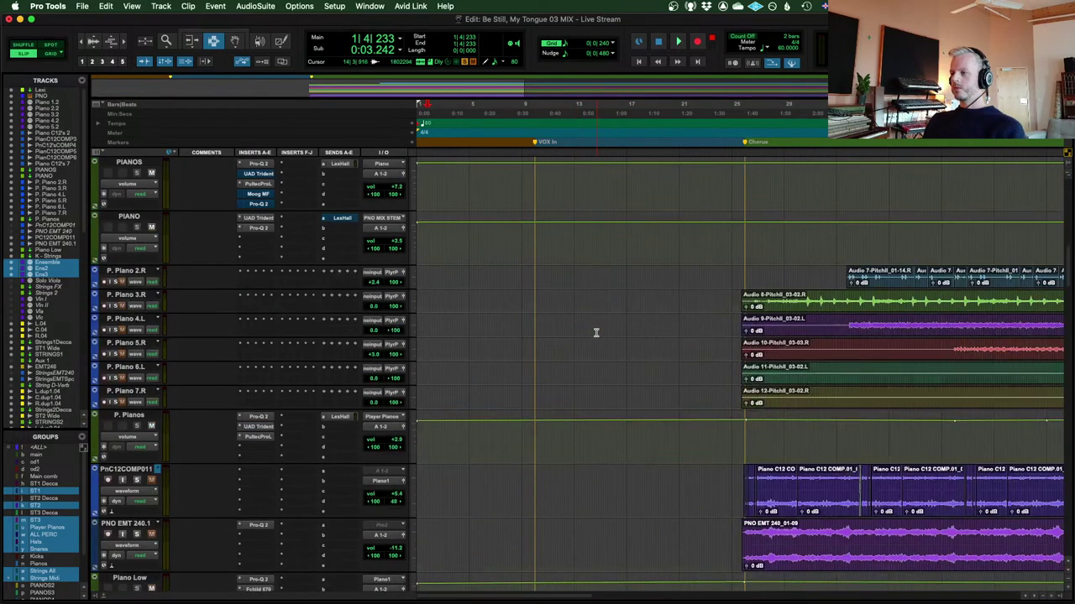
{"action": "scroll", "coordinate": [596, 332], "scroll_direction": "down", "scroll_amount": 12}
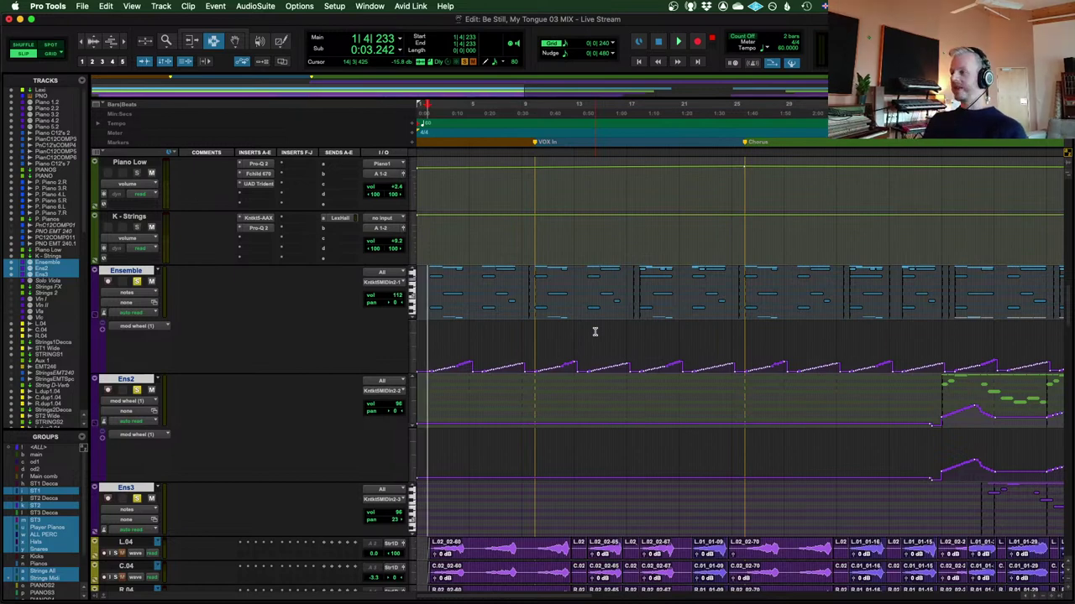
{"action": "scroll", "coordinate": [594, 331], "scroll_direction": "up", "scroll_amount": 8}
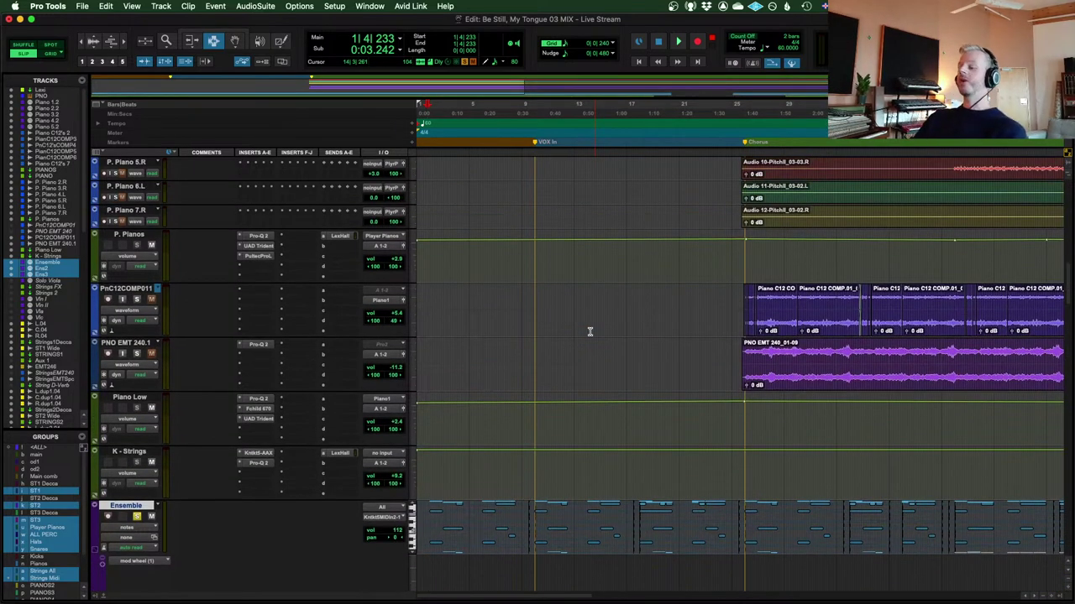
{"action": "scroll", "coordinate": [589, 332], "scroll_direction": "up", "scroll_amount": 10}
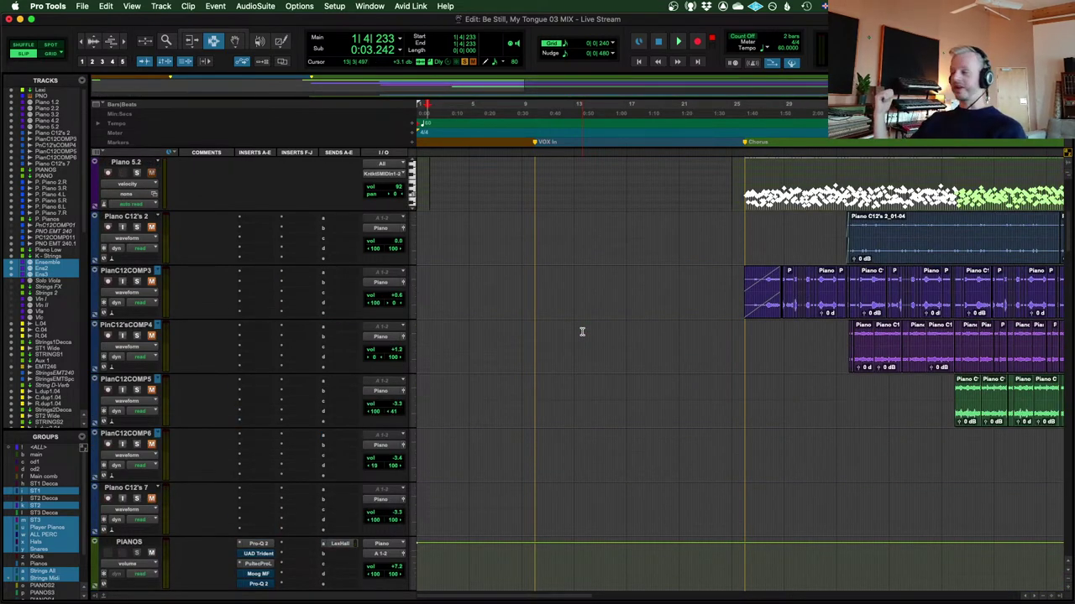
{"action": "scroll", "coordinate": [554, 340], "scroll_direction": "up", "scroll_amount": 8}
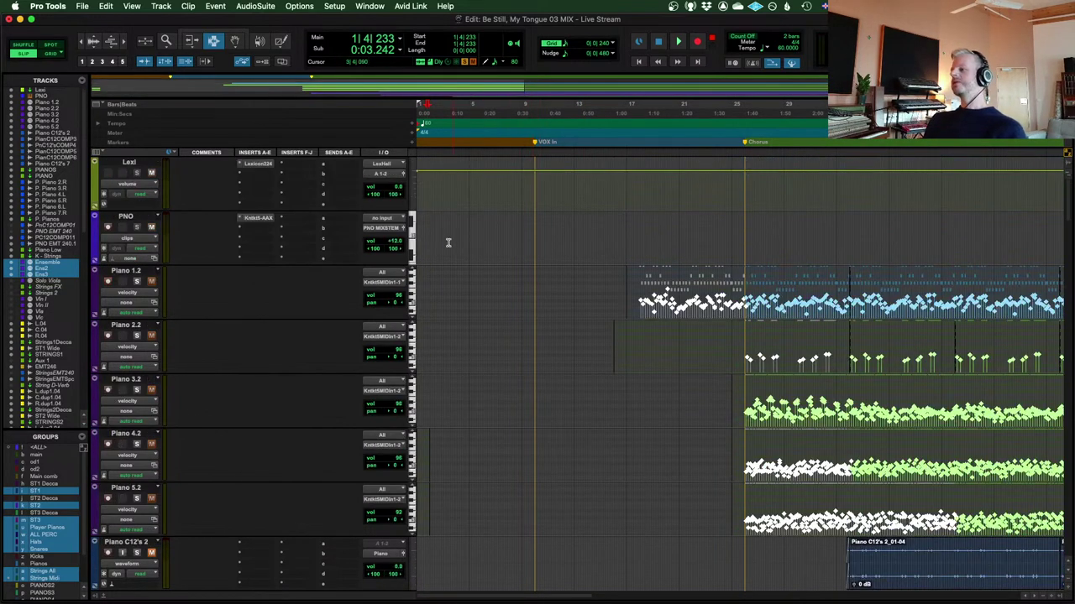
{"action": "left_click", "coordinate": [260, 218]}
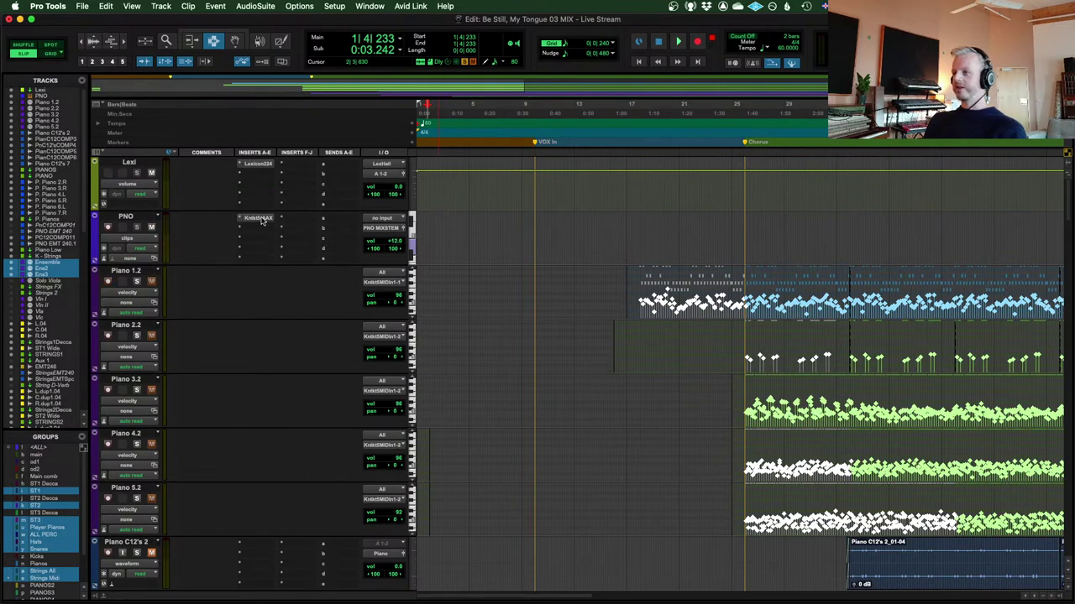
{"action": "left_click", "coordinate": [622, 210]}
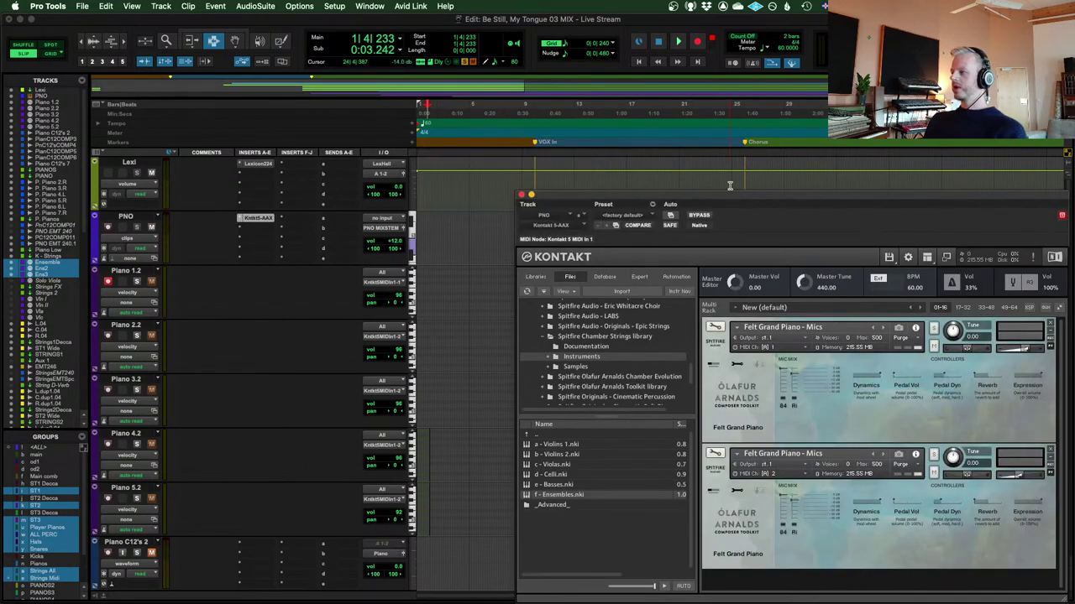
{"action": "left_click_drag", "start_coordinate": [730, 202], "coordinate": [537, 102]}
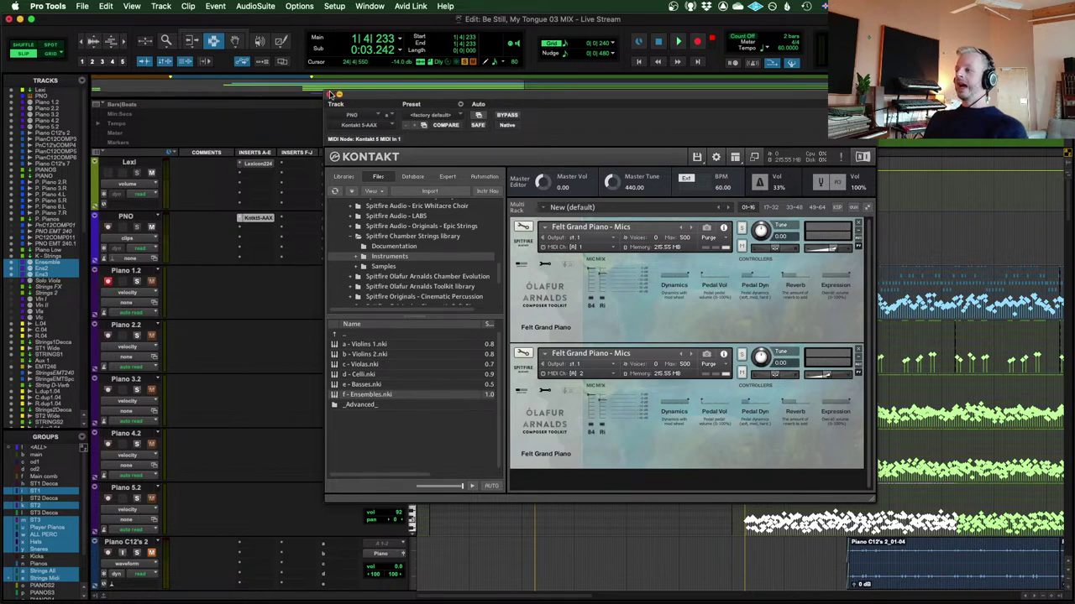
{"action": "left_click", "coordinate": [331, 94]}
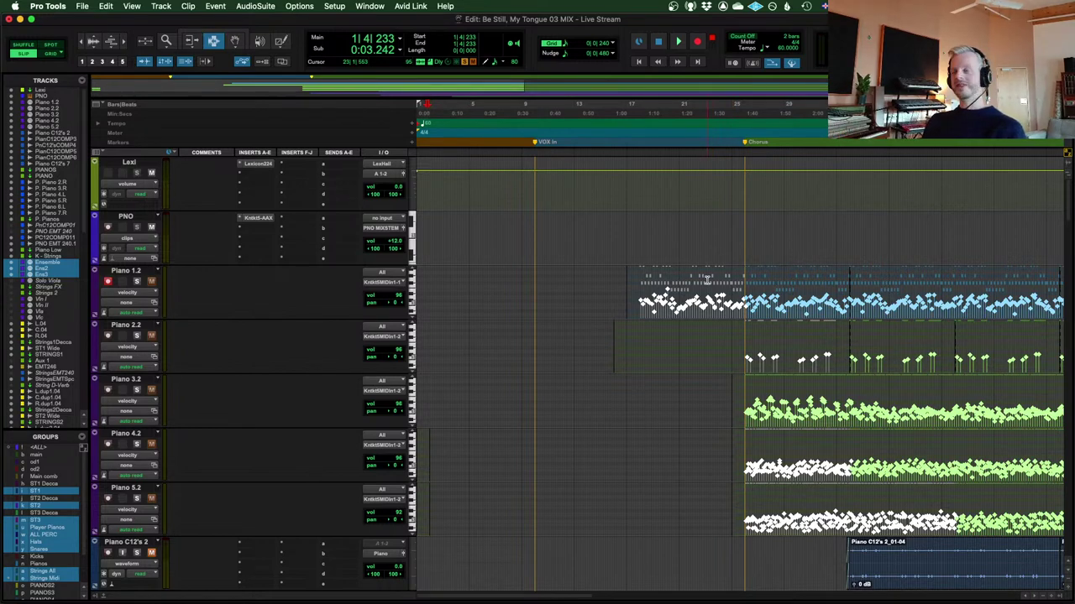
Return to the string MIDI tracks and place the edit cursor at the Ensemble track's first notes in bar 1
{"action": "scroll", "coordinate": [559, 302], "scroll_direction": "down", "scroll_amount": 3}
{"action": "scroll", "coordinate": [538, 300], "scroll_direction": "up", "scroll_amount": 3}
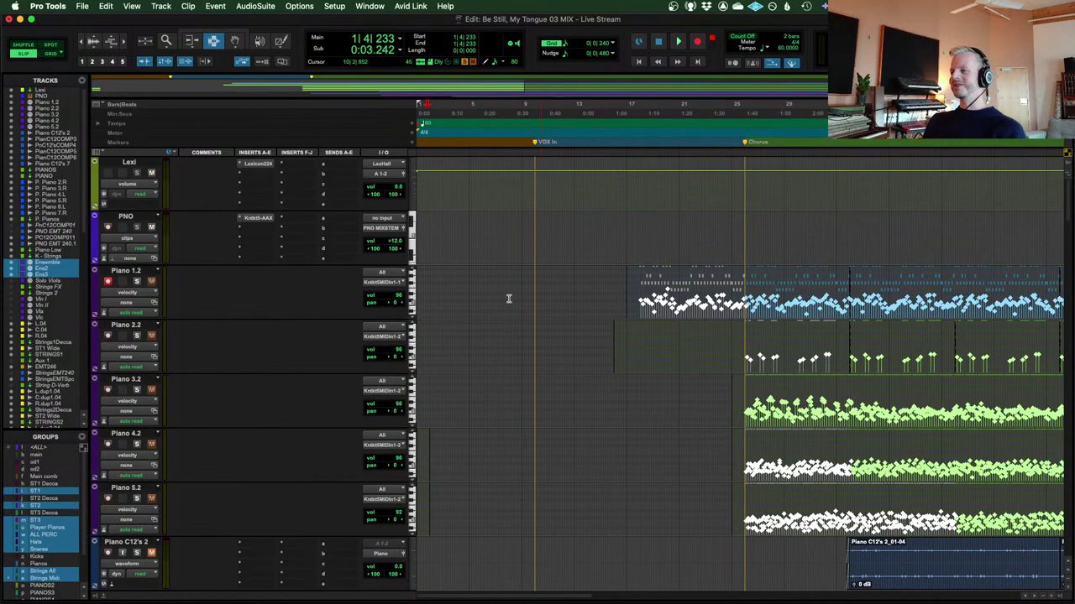
{"action": "scroll", "coordinate": [544, 322], "scroll_direction": "down", "scroll_amount": 15}
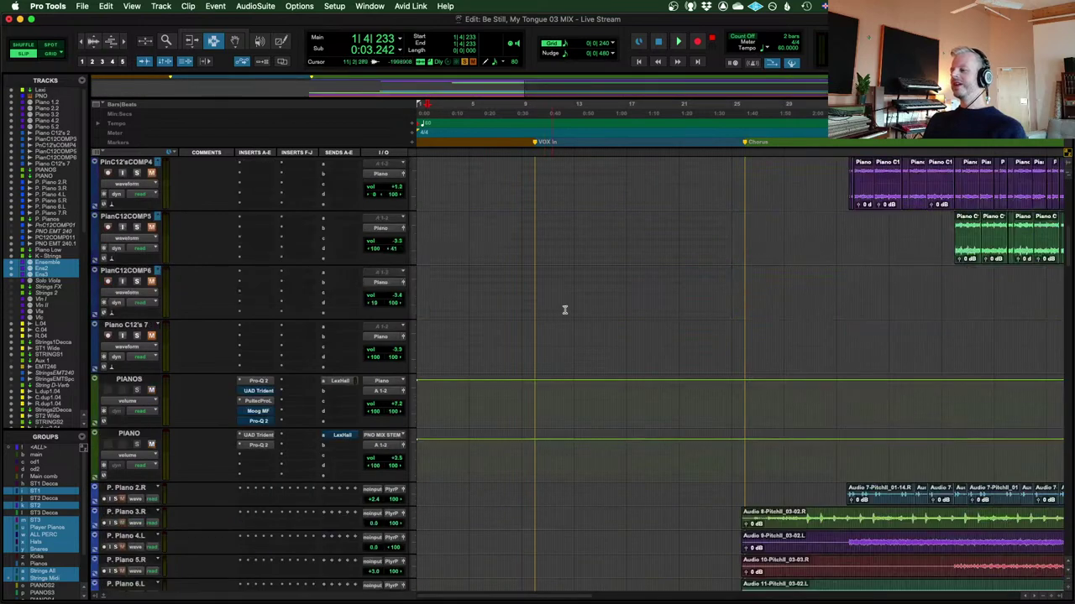
{"action": "scroll", "coordinate": [508, 258], "scroll_direction": "up", "scroll_amount": 1}
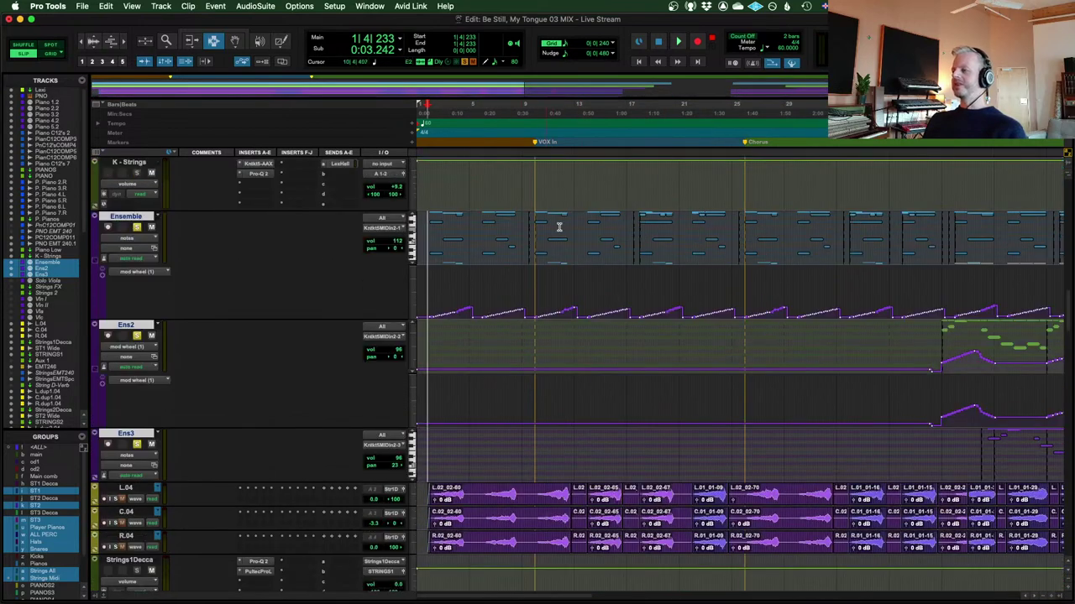
{"action": "left_click", "coordinate": [427, 221]}
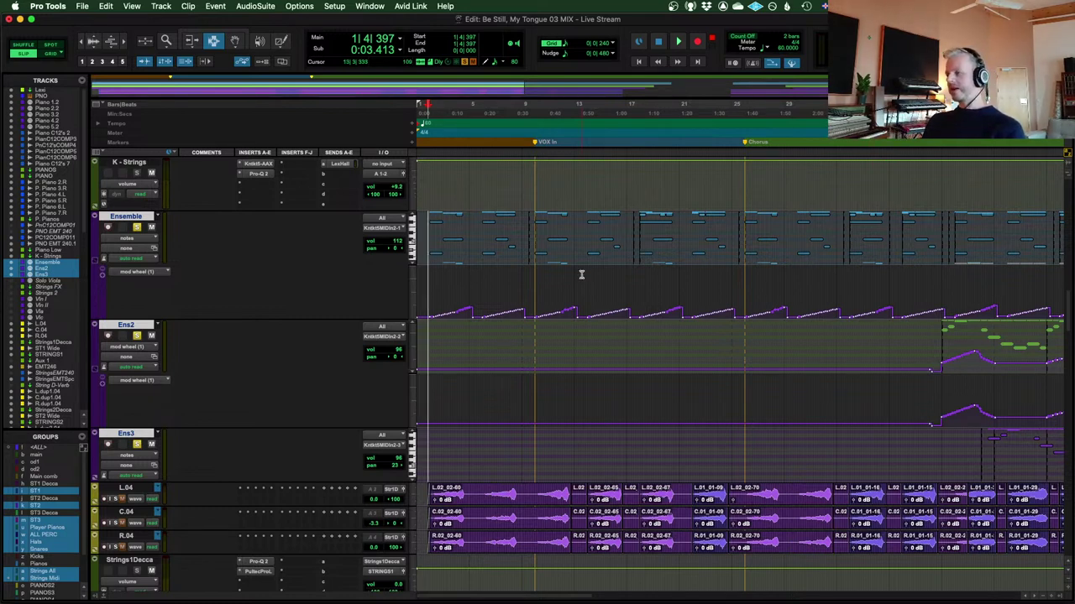
Play the soloed string MIDI tracks from bar 40, just before the Ens2 melody, through to about bar 49
{"action": "scroll", "coordinate": [581, 277], "scroll_direction": "up", "scroll_amount": 4}
{"action": "scroll", "coordinate": [582, 282], "scroll_direction": "down", "scroll_amount": 2}
{"action": "scroll", "coordinate": [582, 282], "scroll_direction": "right", "scroll_amount": 10}
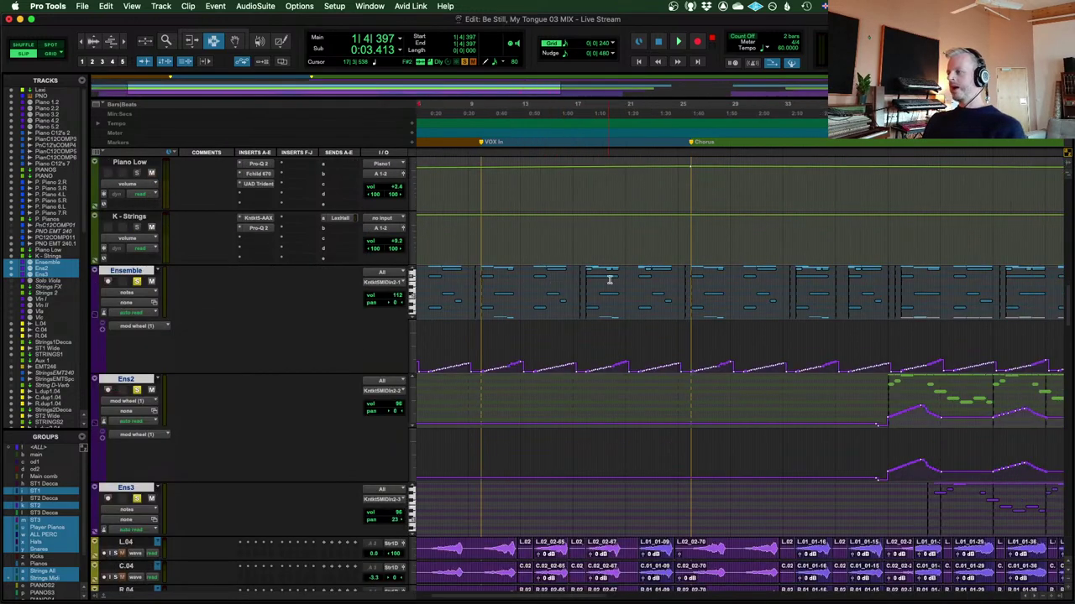
{"action": "scroll", "coordinate": [714, 356], "scroll_direction": "right", "scroll_amount": 3}
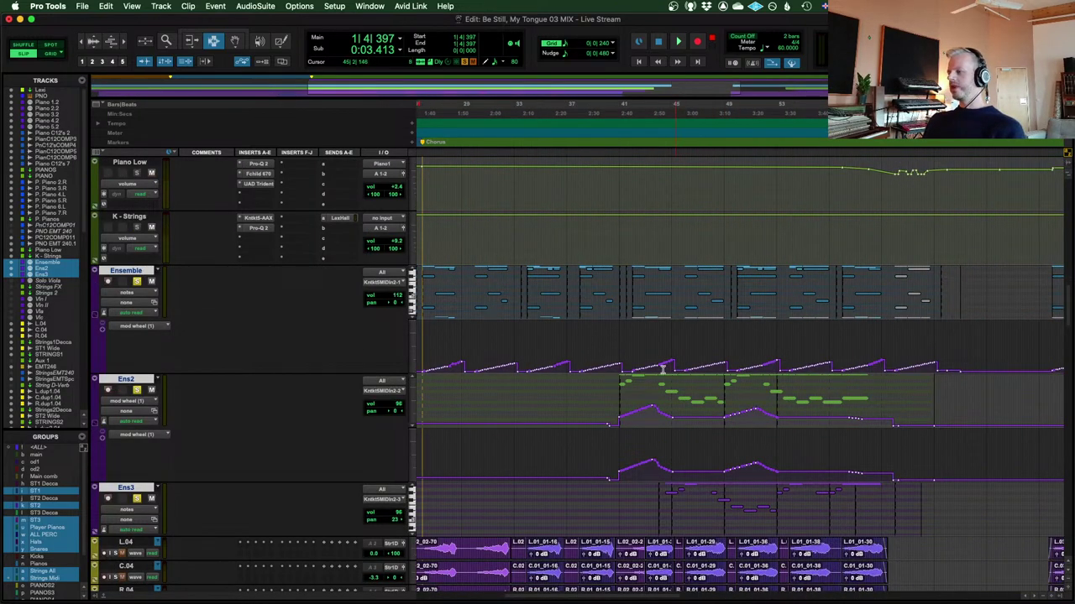
{"action": "left_click", "coordinate": [620, 378]}
{"action": "key", "text": "space"}
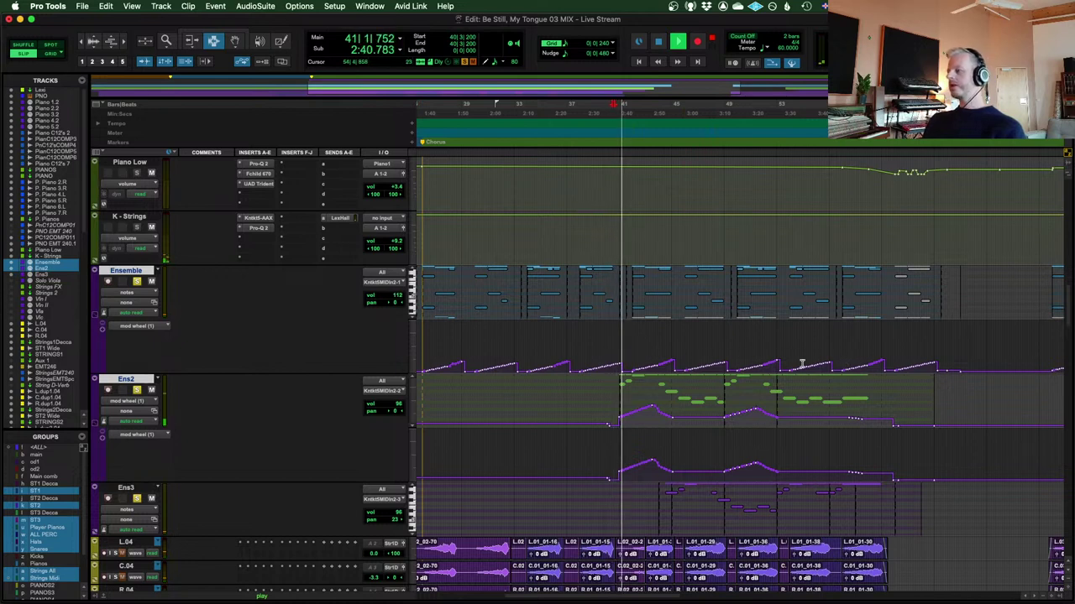
{"action": "scroll", "coordinate": [710, 275], "scroll_direction": "right", "scroll_amount": 1}
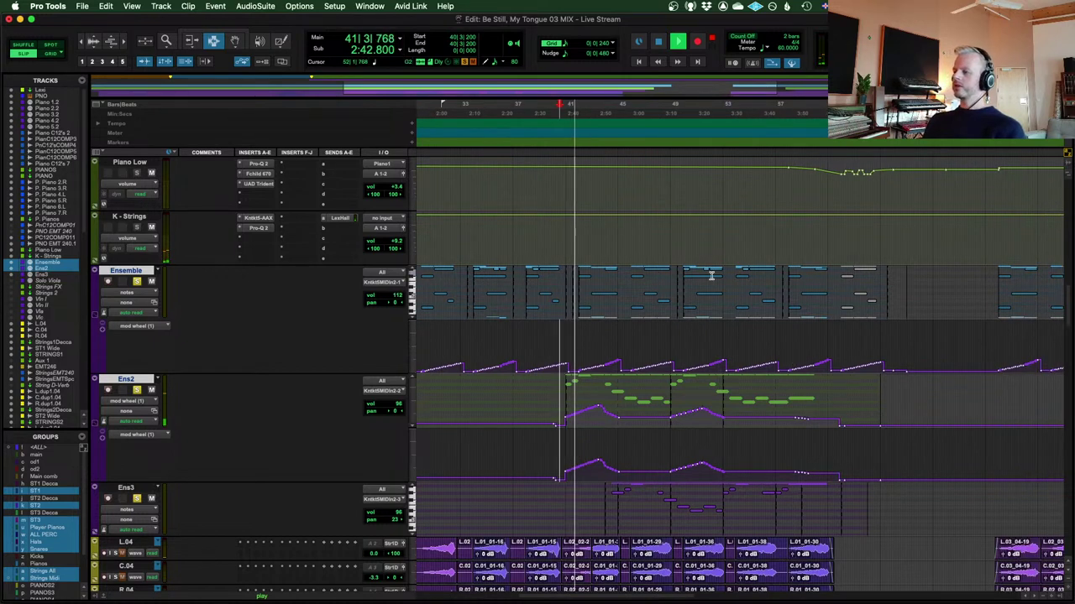
{"action": "scroll", "coordinate": [707, 274], "scroll_direction": "down", "scroll_amount": 3}
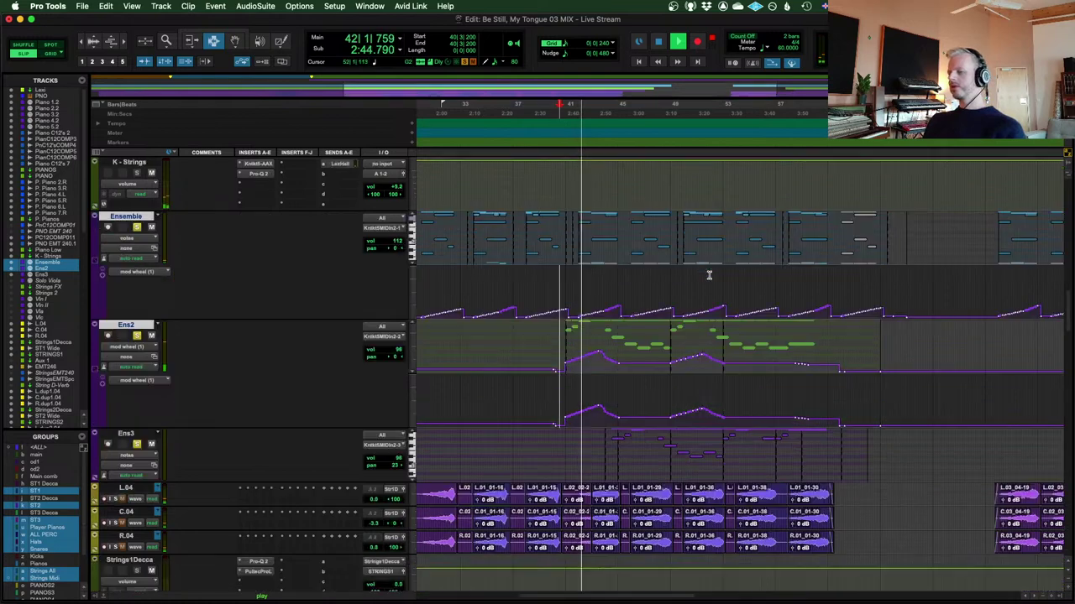
{"action": "scroll", "coordinate": [836, 304], "scroll_direction": "up", "scroll_amount": 2}
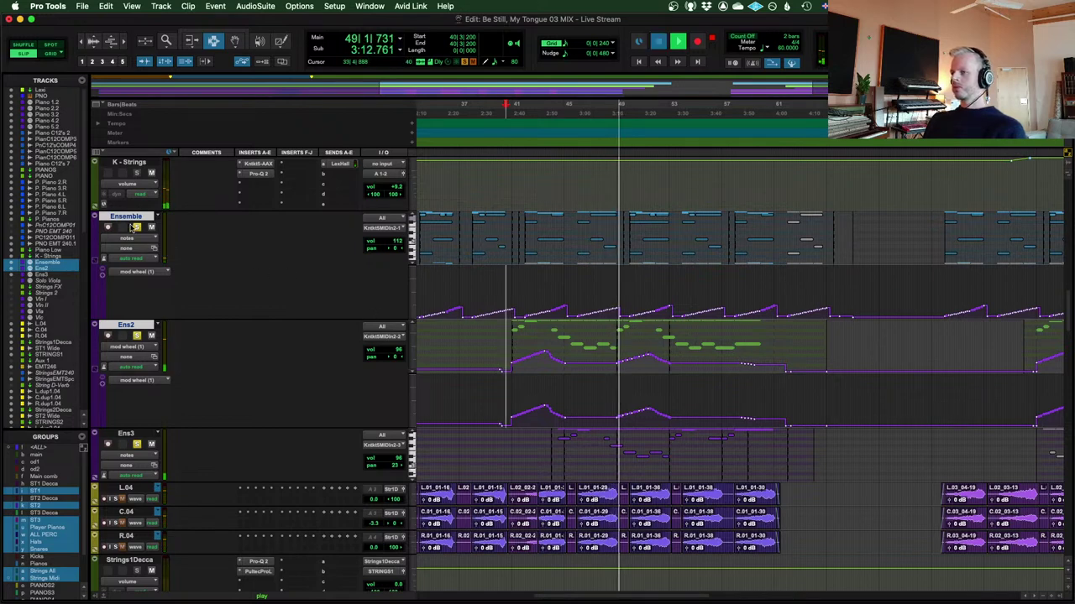
{"action": "key", "text": "space"}
Switch the solo from the grouped string MIDI tracks to the grouped string audio tracks and review them down to Viola COMP
{"action": "scroll", "coordinate": [168, 241], "scroll_direction": "down", "scroll_amount": 10}
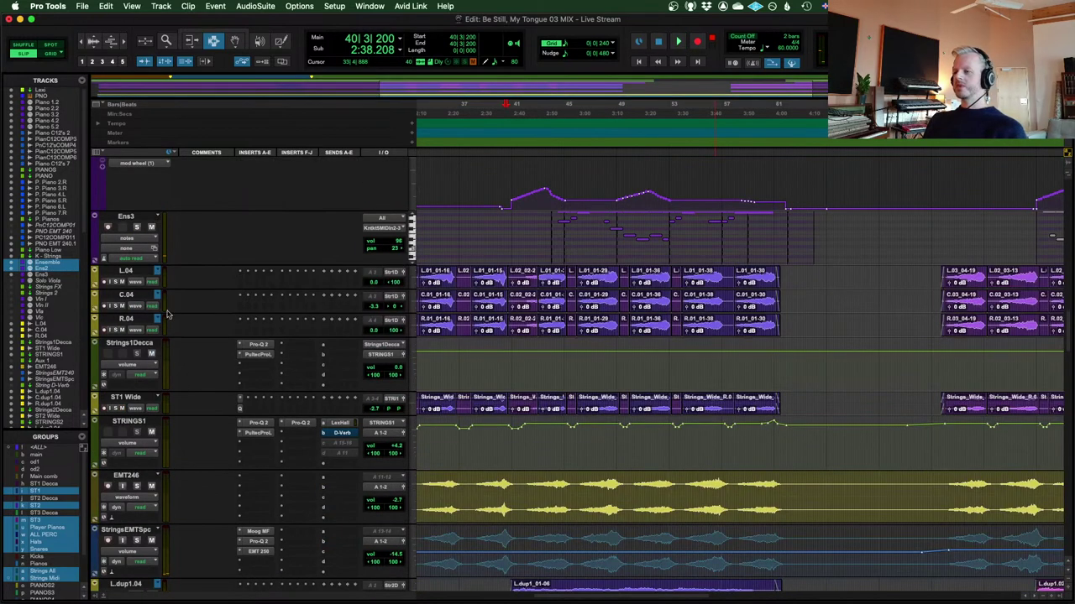
{"action": "scroll", "coordinate": [215, 309], "scroll_direction": "down", "scroll_amount": 15}
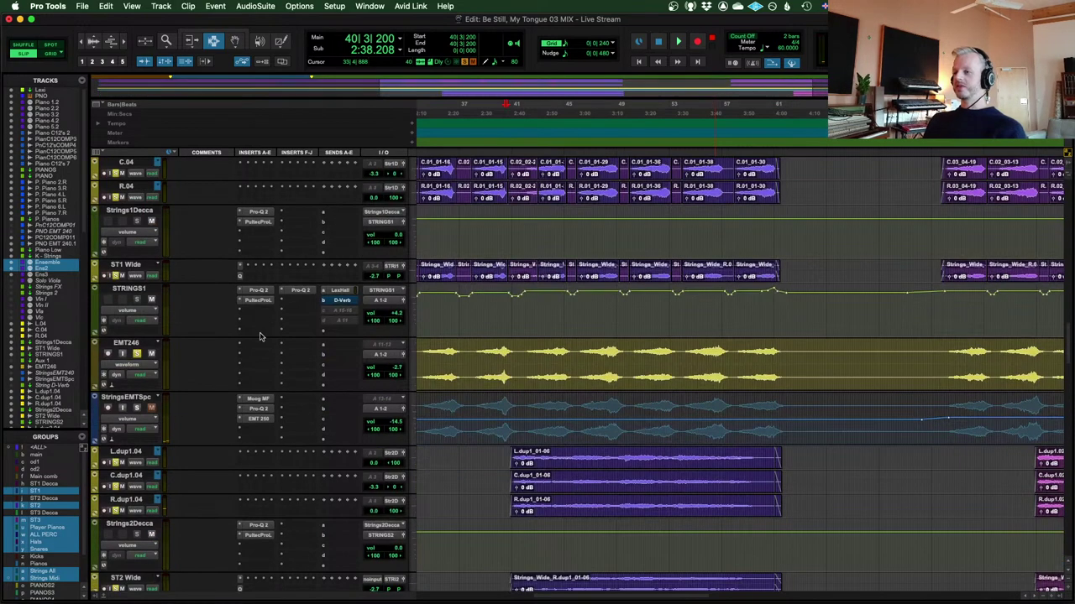
{"action": "scroll", "coordinate": [256, 337], "scroll_direction": "down", "scroll_amount": 12}
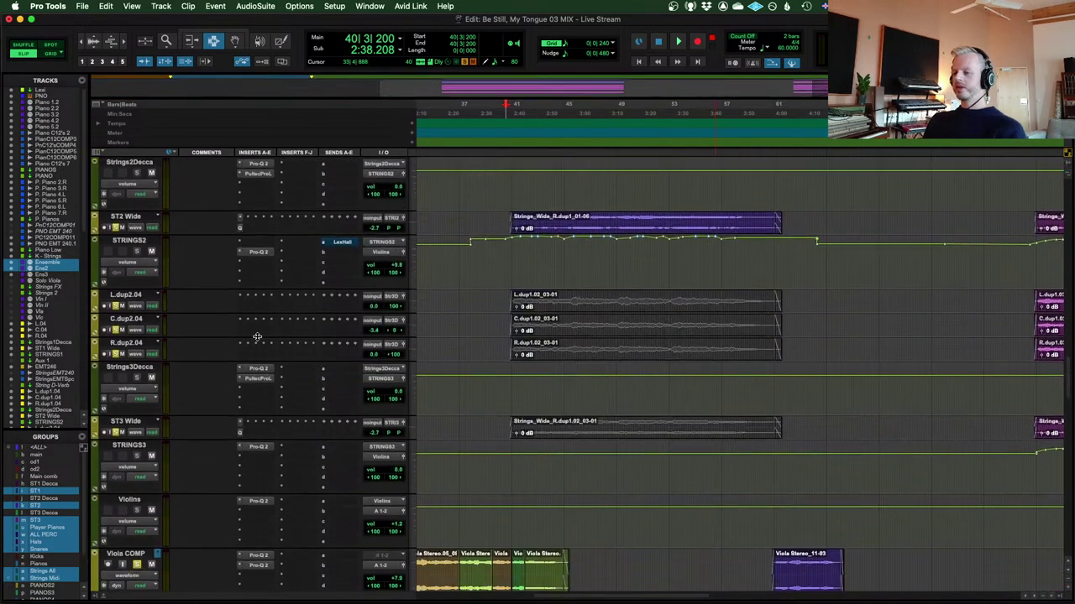
{"action": "scroll", "coordinate": [503, 376], "scroll_direction": "up", "scroll_amount": 4}
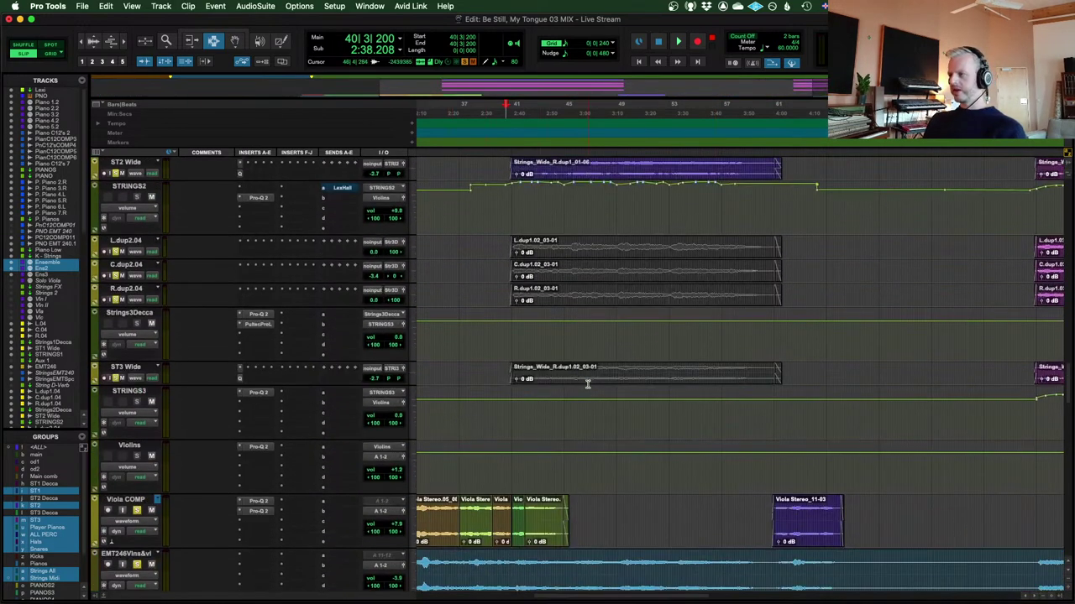
Play the soloed string audio tracks from bar 40 past bar 49, unmuting and soloing StringsEMTSpc during playback
{"action": "key", "text": "space"}
{"action": "scroll", "coordinate": [508, 395], "scroll_direction": "down", "scroll_amount": 4}
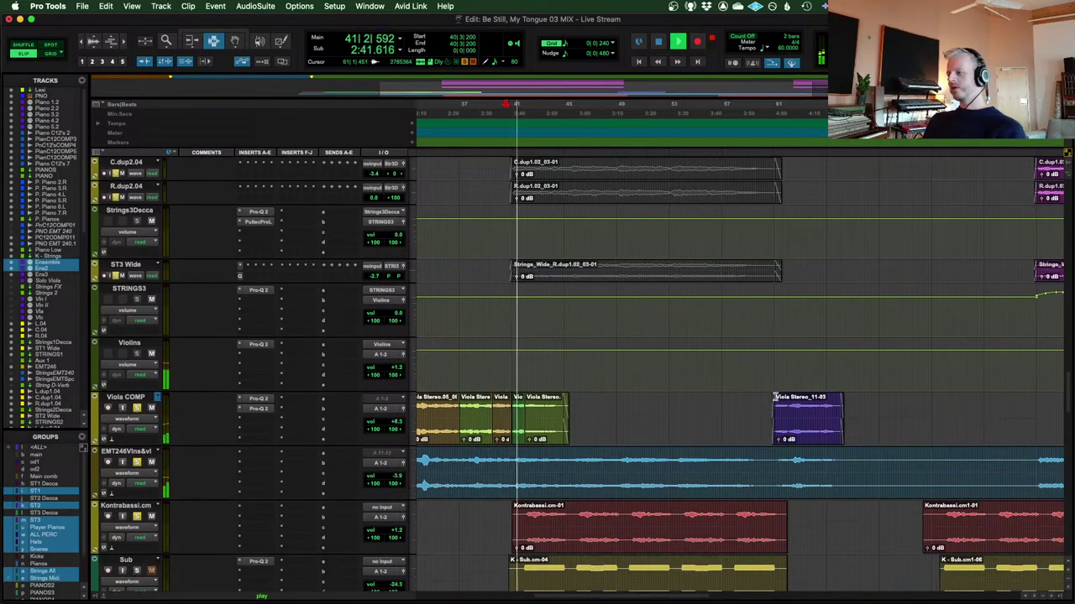
{"action": "scroll", "coordinate": [774, 392], "scroll_direction": "up", "scroll_amount": 15}
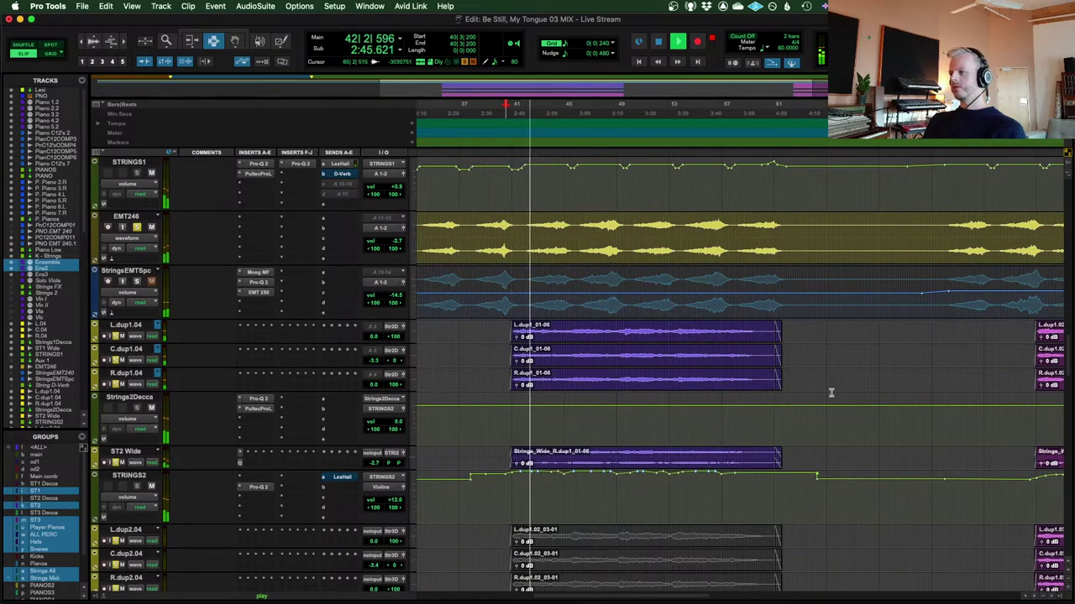
{"action": "scroll", "coordinate": [831, 392], "scroll_direction": "up", "scroll_amount": 6}
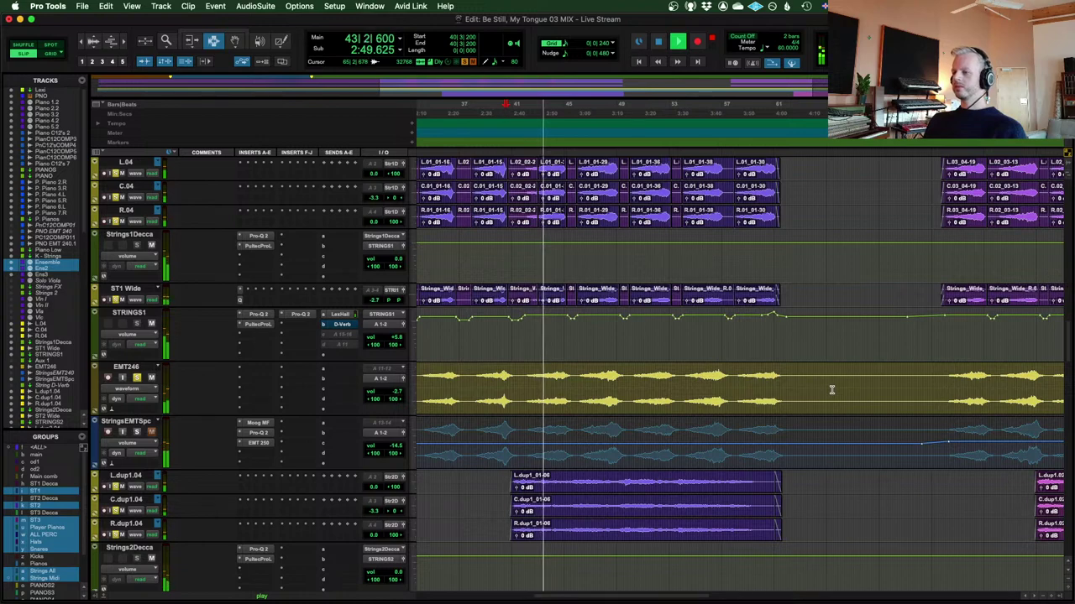
{"action": "scroll", "coordinate": [831, 390], "scroll_direction": "up", "scroll_amount": 6}
{"action": "scroll", "coordinate": [831, 390], "scroll_direction": "down", "scroll_amount": 6}
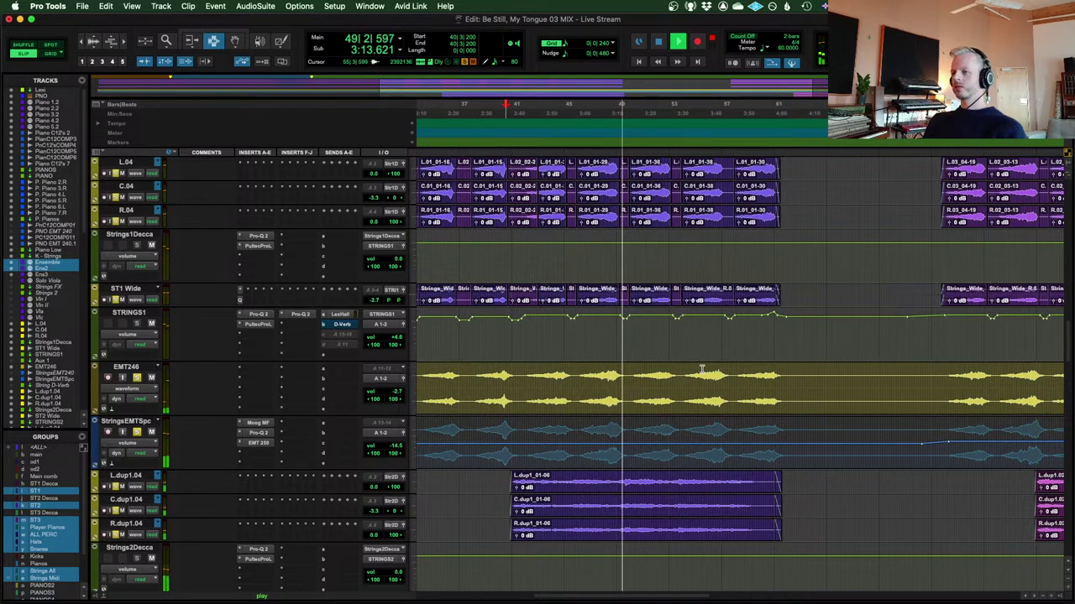
{"action": "key", "text": "space"}
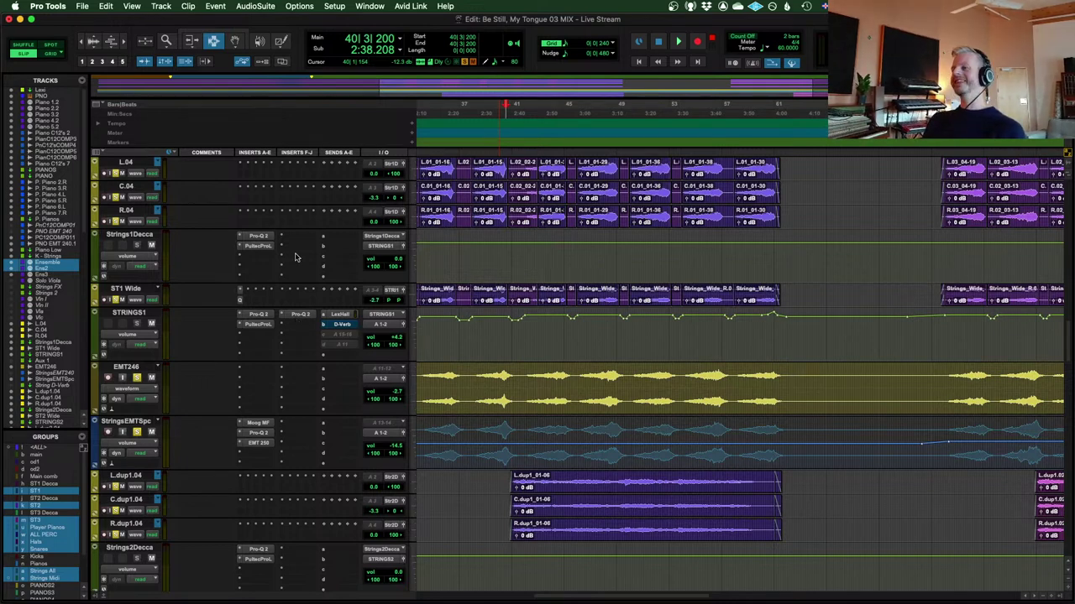
{"action": "scroll", "coordinate": [635, 339], "scroll_direction": "up", "scroll_amount": 3}
{"action": "scroll", "coordinate": [613, 332], "scroll_direction": "left", "scroll_amount": 5}
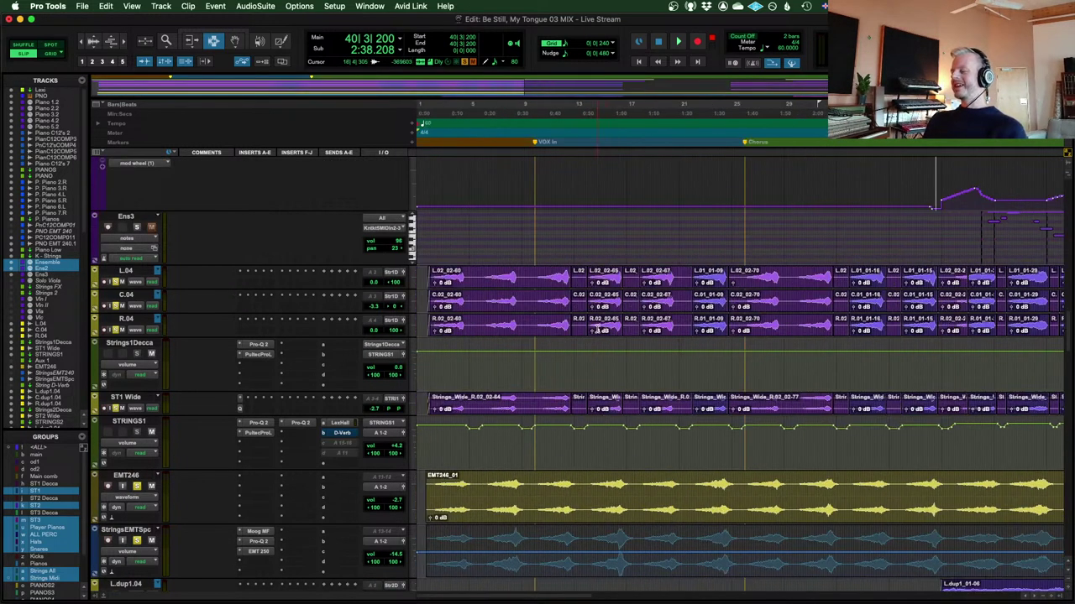
Compare the Ensemble, Ens2 and Ens3 MIDI tracks with the recorded string tracks beneath them
{"action": "scroll", "coordinate": [603, 330], "scroll_direction": "left", "scroll_amount": 3}
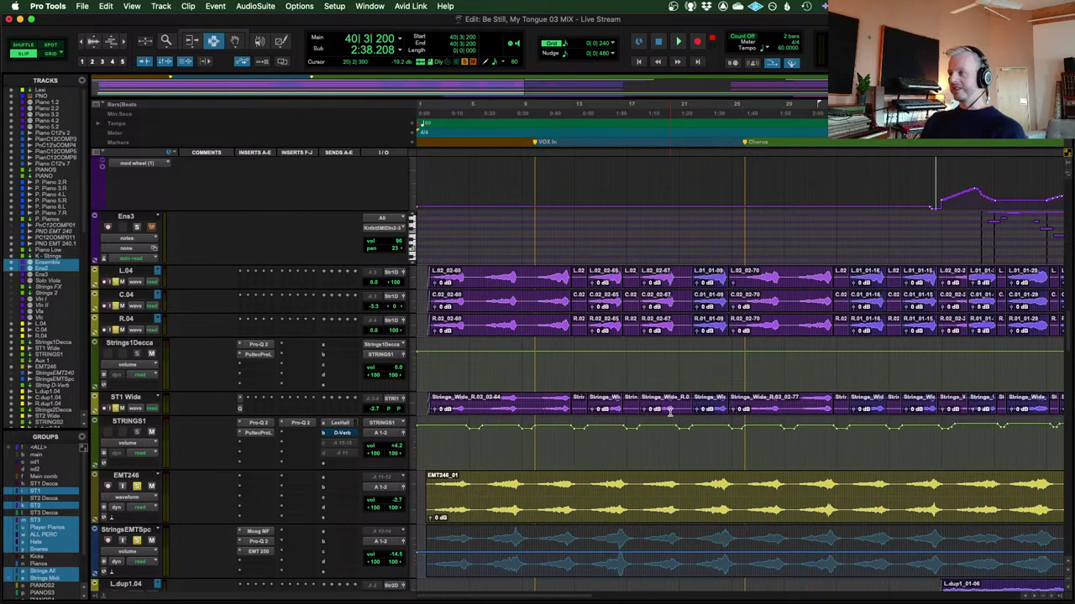
{"action": "scroll", "coordinate": [625, 335], "scroll_direction": "up", "scroll_amount": 10}
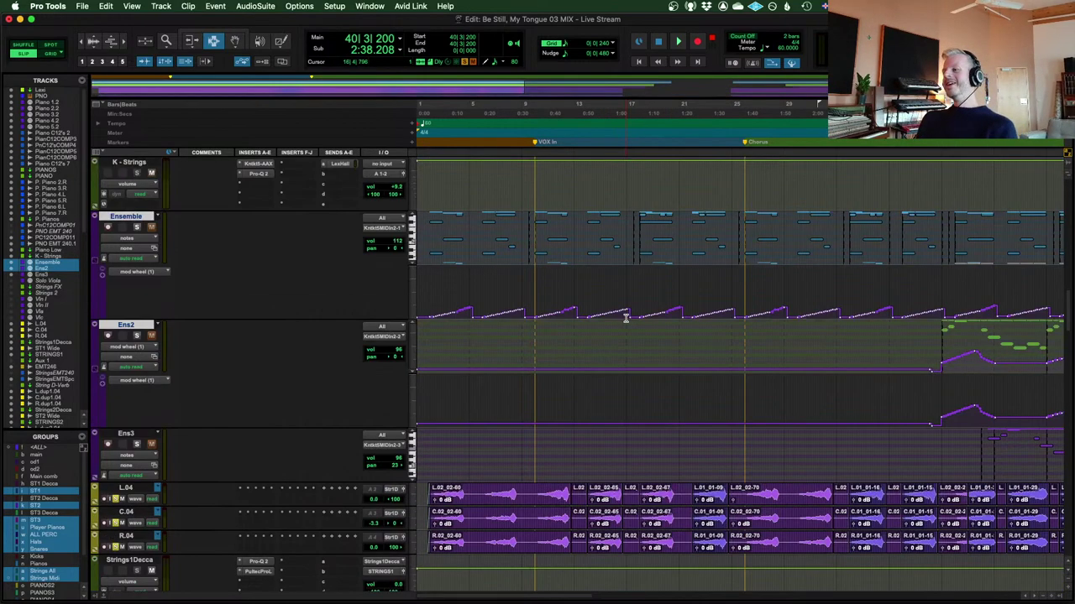
{"action": "scroll", "coordinate": [638, 312], "scroll_direction": "down", "scroll_amount": 5}
{"action": "scroll", "coordinate": [713, 285], "scroll_direction": "up", "scroll_amount": 5}
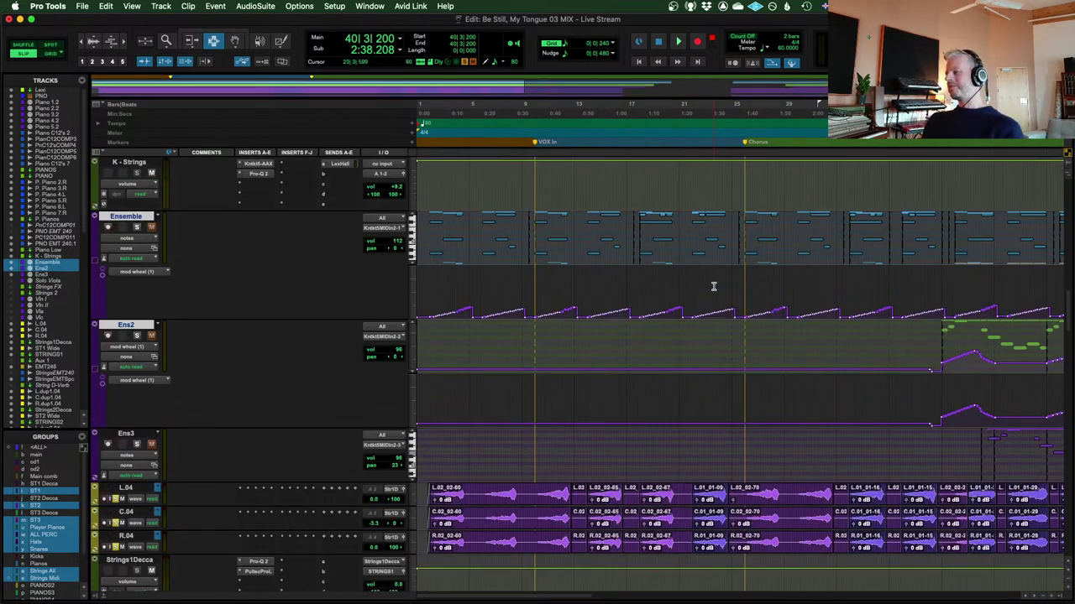
{"action": "scroll", "coordinate": [691, 294], "scroll_direction": "up", "scroll_amount": 8}
{"action": "scroll", "coordinate": [680, 295], "scroll_direction": "down", "scroll_amount": 3}
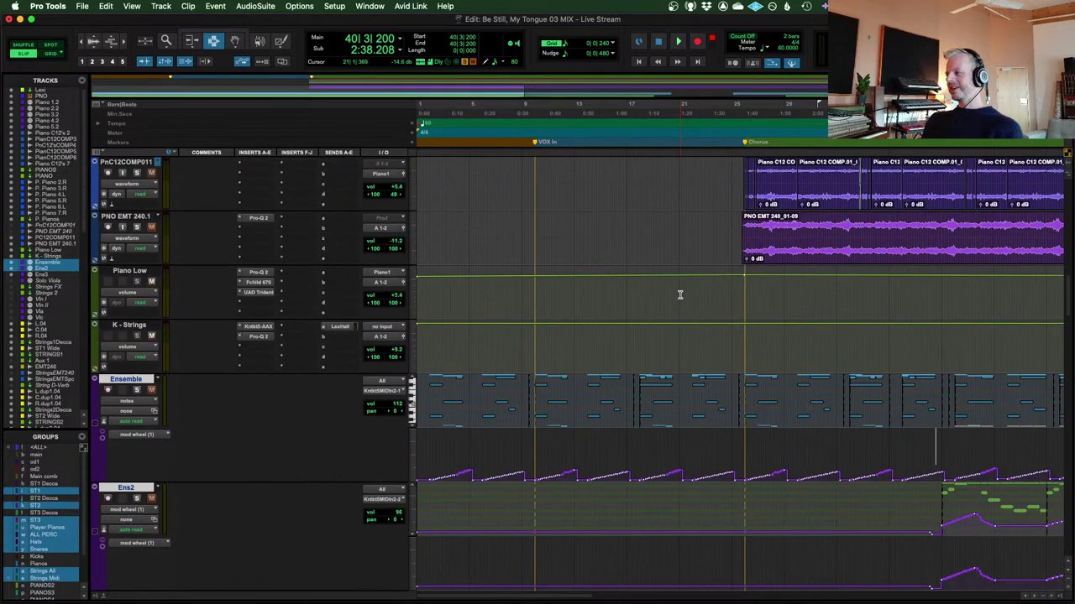
{"action": "scroll", "coordinate": [483, 336], "scroll_direction": "down", "scroll_amount": 4}
{"action": "scroll", "coordinate": [483, 336], "scroll_direction": "down", "scroll_amount": 3}
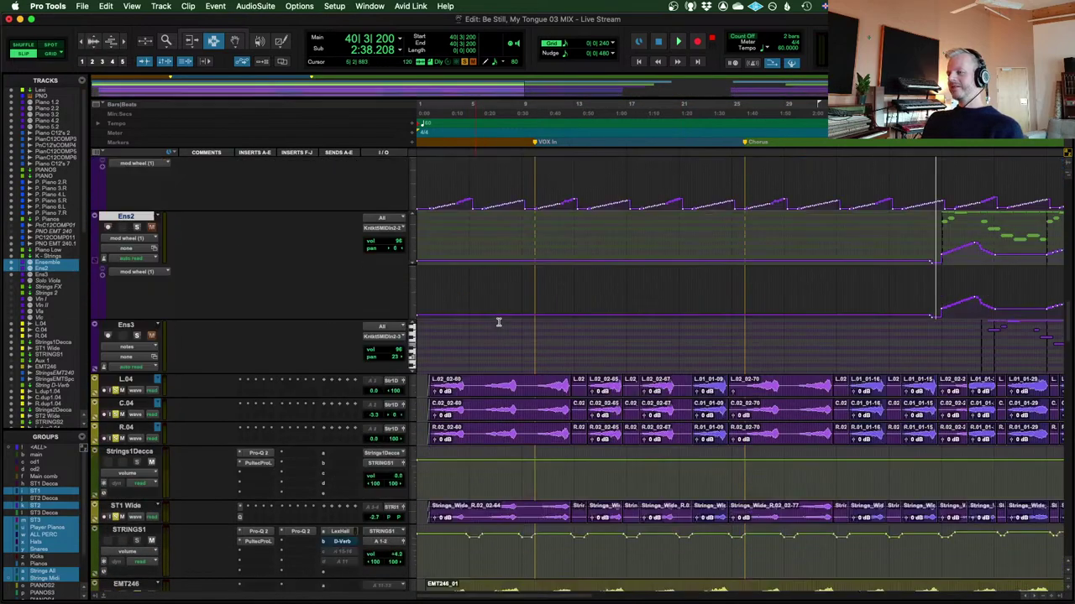
{"action": "scroll", "coordinate": [140, 366], "scroll_direction": "up", "scroll_amount": 3}
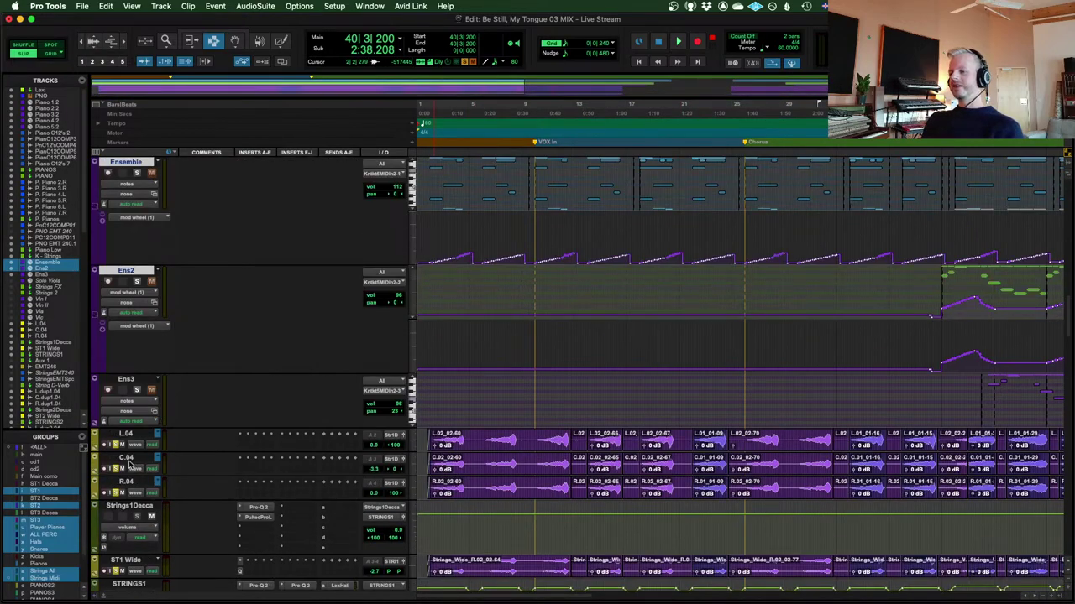
{"action": "scroll", "coordinate": [547, 327], "scroll_direction": "up", "scroll_amount": 4}
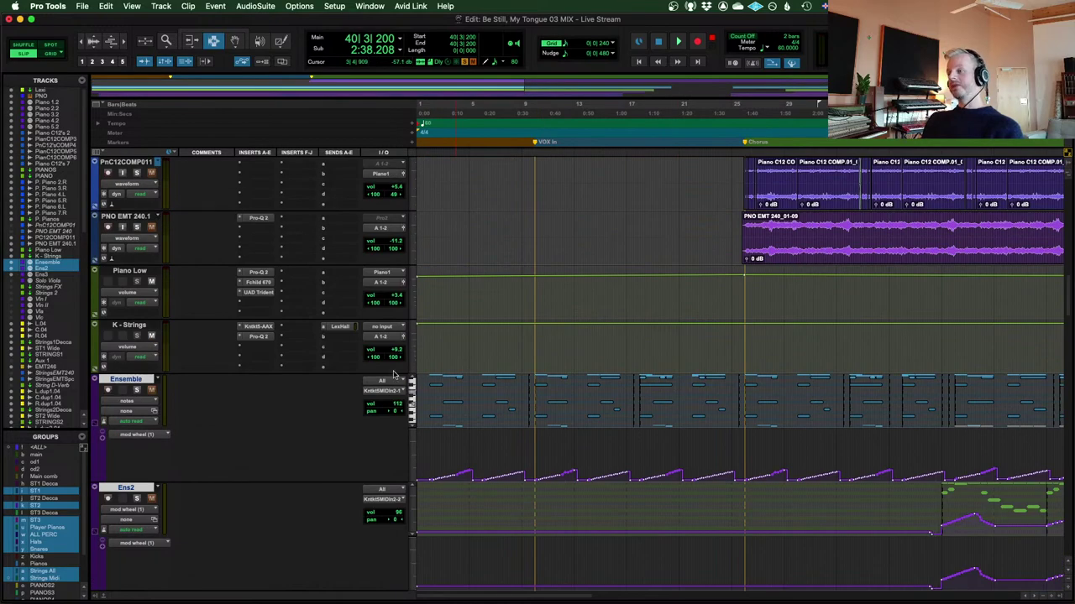
{"action": "scroll", "coordinate": [293, 389], "scroll_direction": "down", "scroll_amount": 3}
{"action": "scroll", "coordinate": [174, 355], "scroll_direction": "up", "scroll_amount": 3}
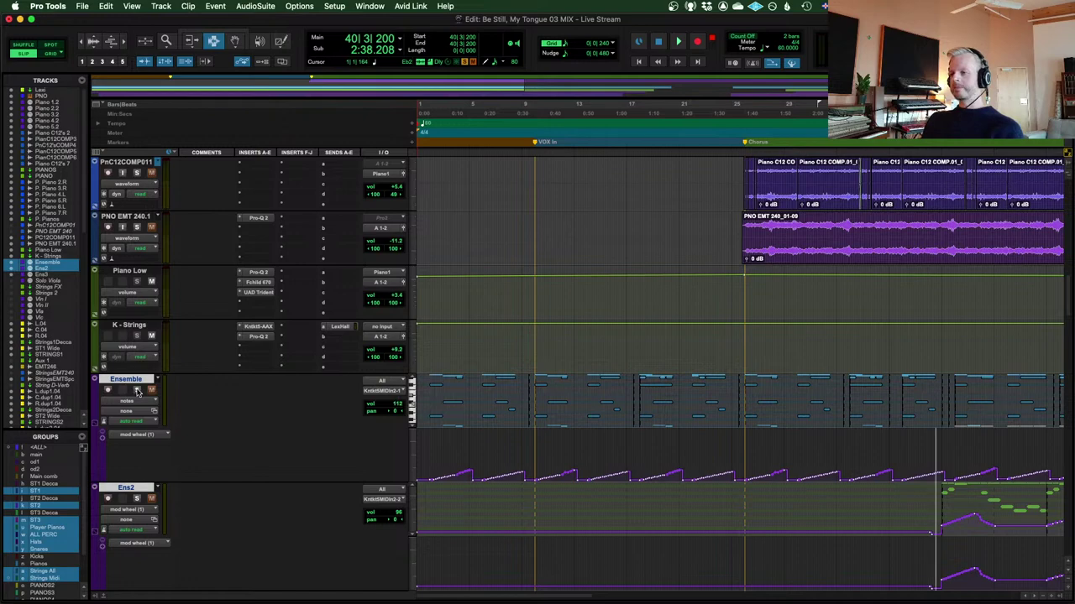
Solo the grouped string audio tracks again and place the edit cursor at the start of their first clips in bar 1
{"action": "scroll", "coordinate": [684, 361], "scroll_direction": "down", "scroll_amount": 8}
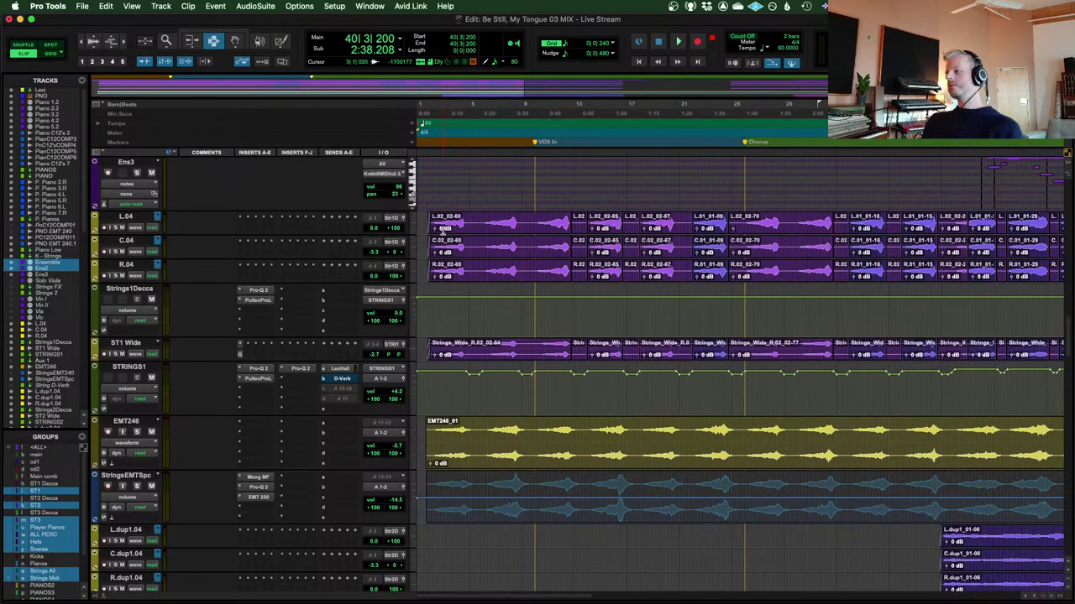
{"action": "left_click", "coordinate": [117, 227]}
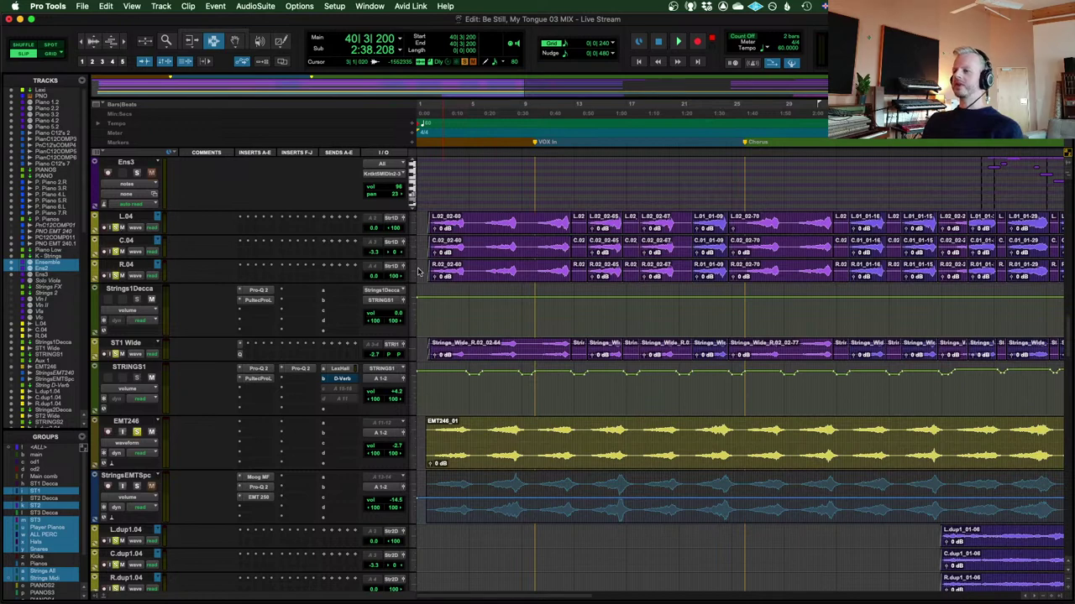
{"action": "left_click", "coordinate": [428, 224]}
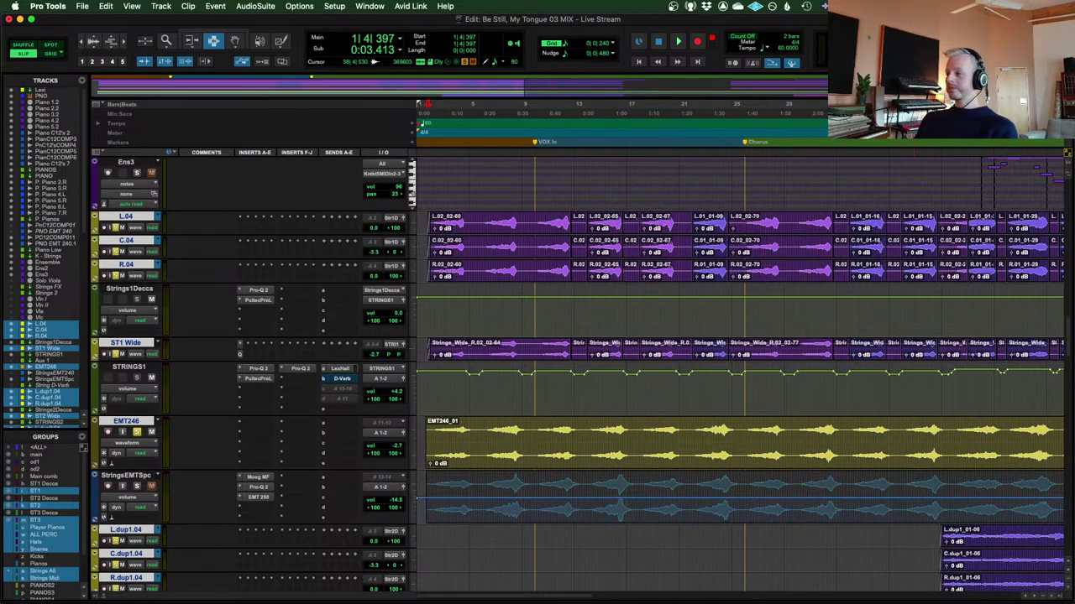
Examine the recorded string tracks from L.04 down to the Violins bus and along the timeline past the Chorus marker
{"action": "mouse_move", "coordinate": [912, 598]}
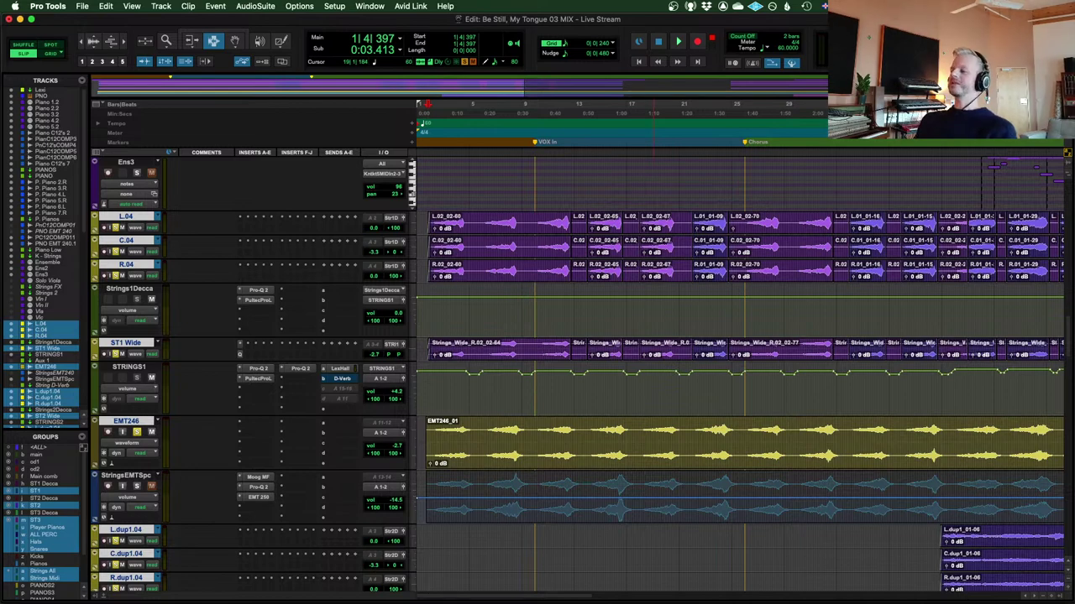
{"action": "scroll", "coordinate": [976, 275], "scroll_direction": "down", "scroll_amount": 5}
{"action": "scroll", "coordinate": [976, 275], "scroll_direction": "down", "scroll_amount": 6}
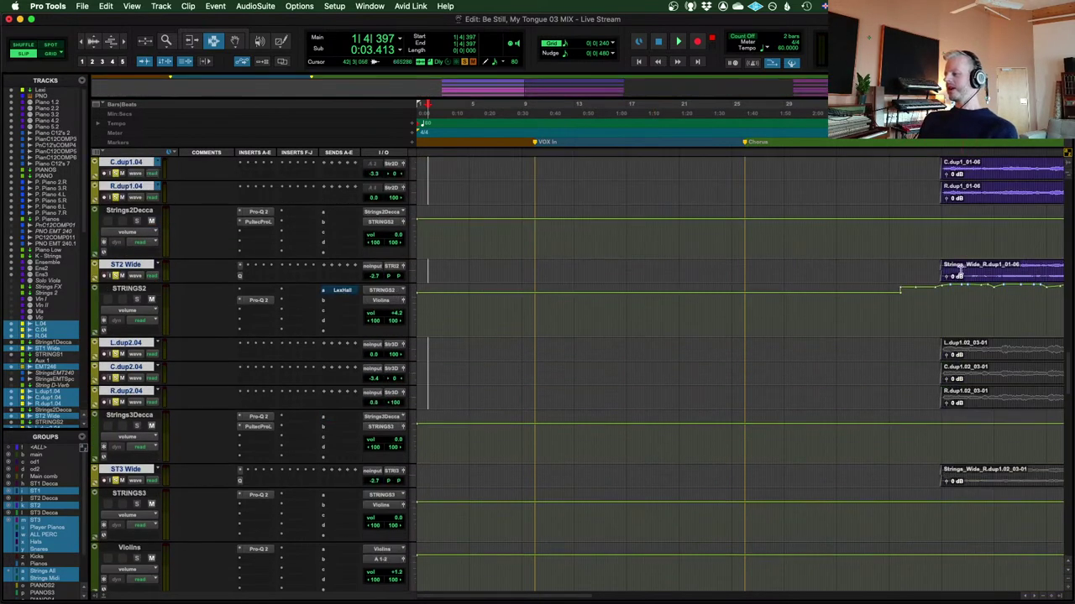
{"action": "scroll", "coordinate": [743, 309], "scroll_direction": "up", "scroll_amount": 12}
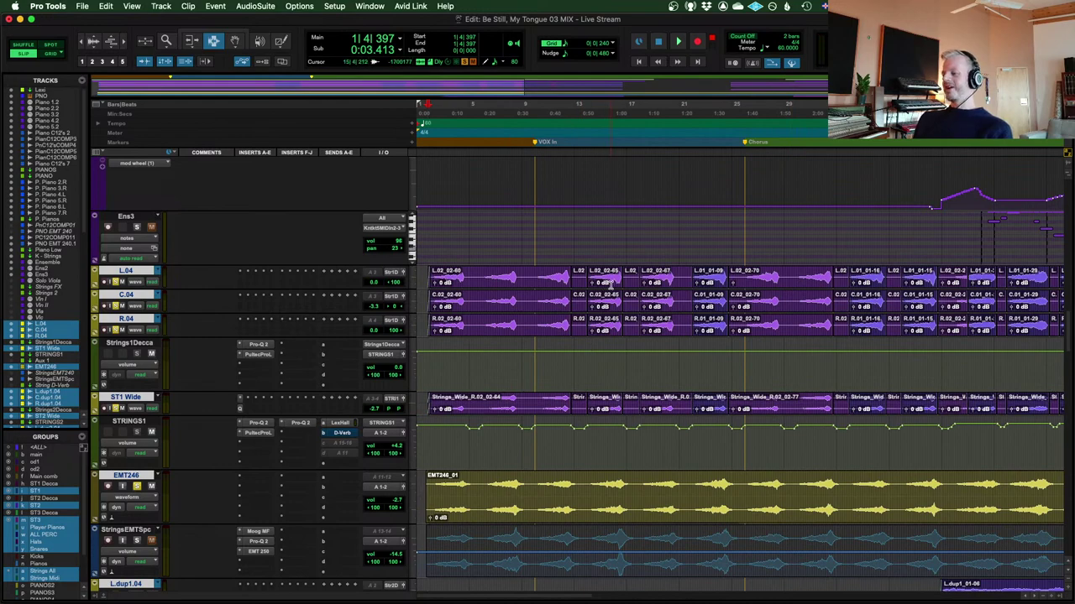
{"action": "scroll", "coordinate": [638, 299], "scroll_direction": "down", "scroll_amount": 3}
{"action": "scroll", "coordinate": [652, 300], "scroll_direction": "up", "scroll_amount": 4}
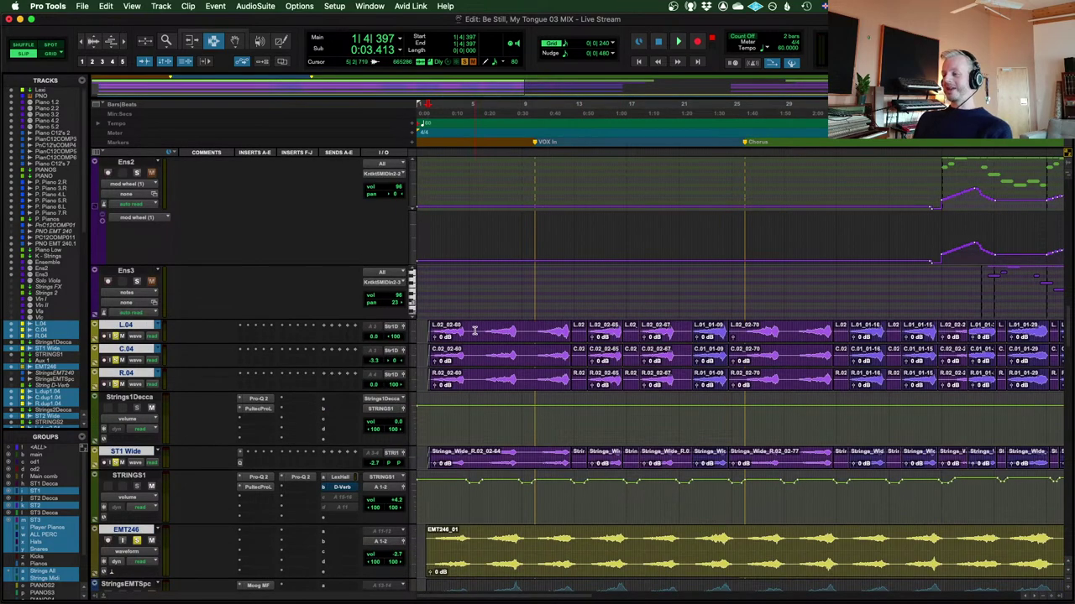
{"action": "scroll", "coordinate": [663, 328], "scroll_direction": "up", "scroll_amount": 5}
{"action": "scroll", "coordinate": [711, 319], "scroll_direction": "down", "scroll_amount": 6}
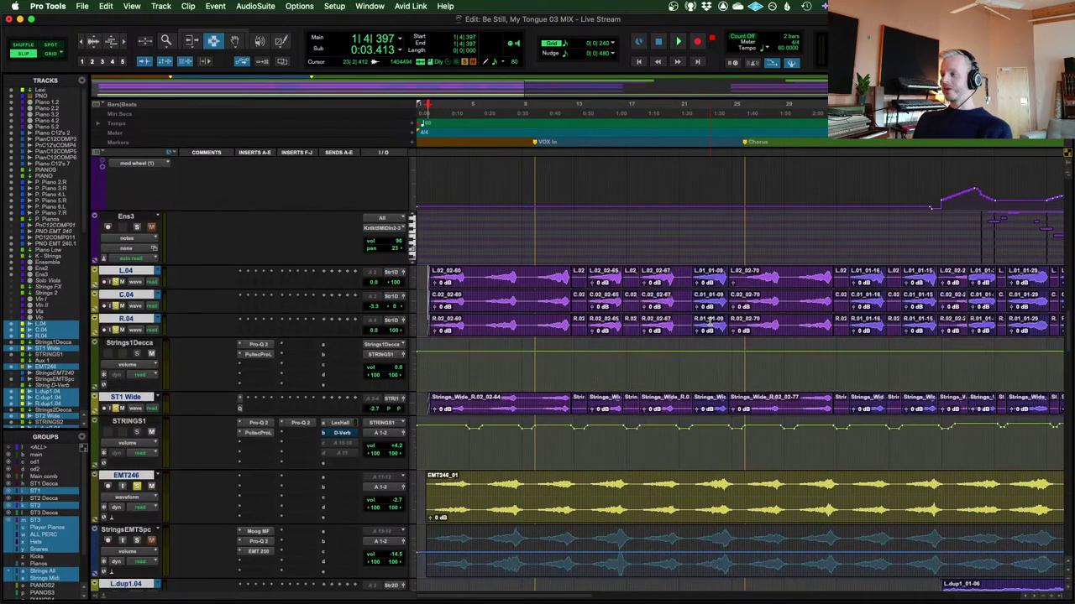
{"action": "scroll", "coordinate": [713, 334], "scroll_direction": "right", "scroll_amount": 10}
{"action": "scroll", "coordinate": [751, 354], "scroll_direction": "left", "scroll_amount": 15}
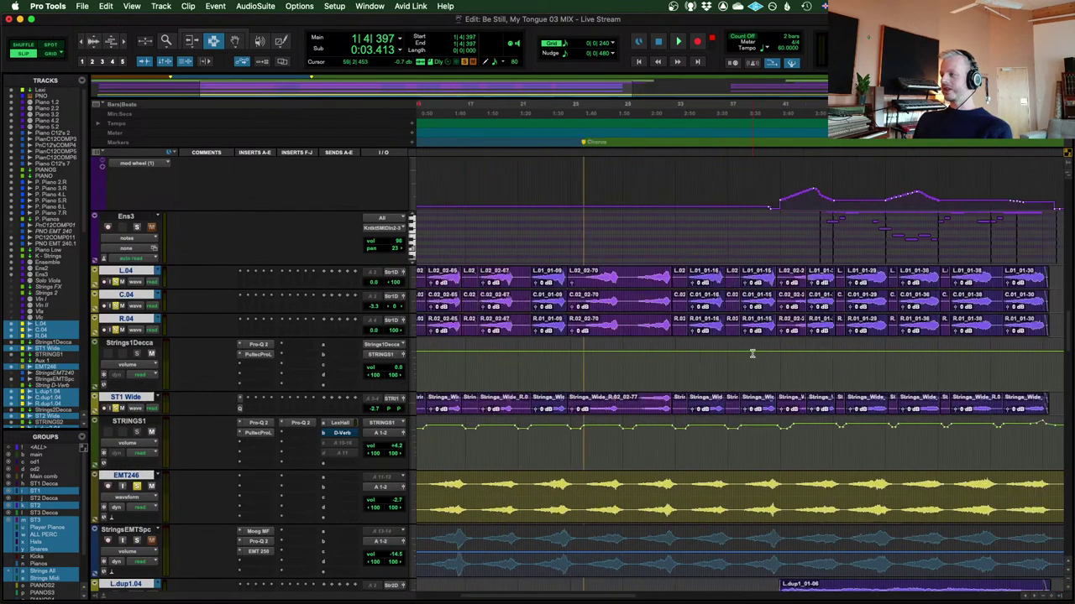
{"action": "scroll", "coordinate": [739, 340], "scroll_direction": "down", "scroll_amount": 3}
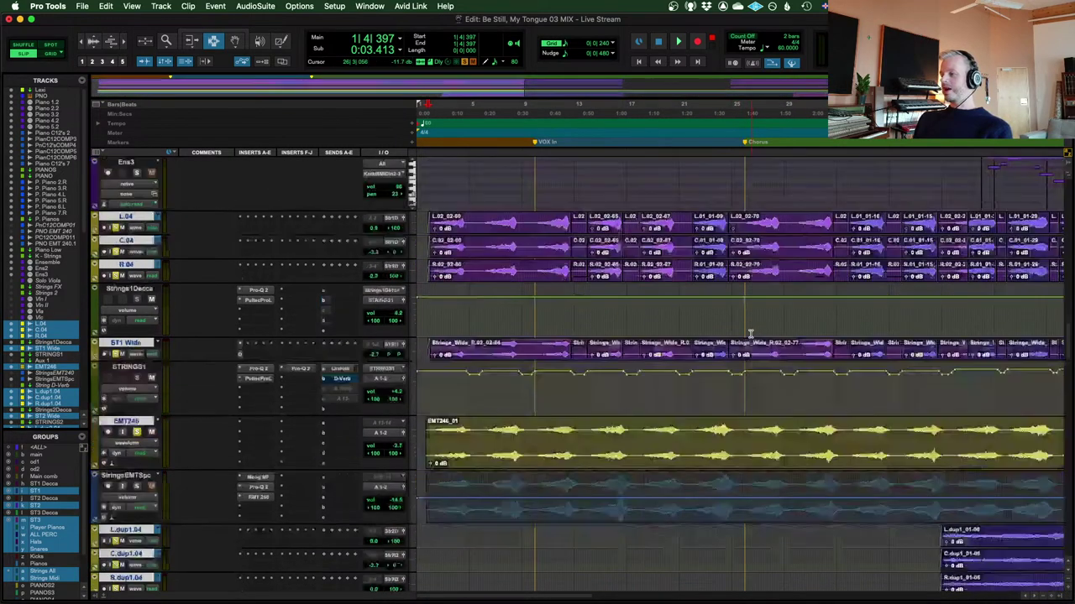
{"action": "scroll", "coordinate": [750, 334], "scroll_direction": "up", "scroll_amount": 2}
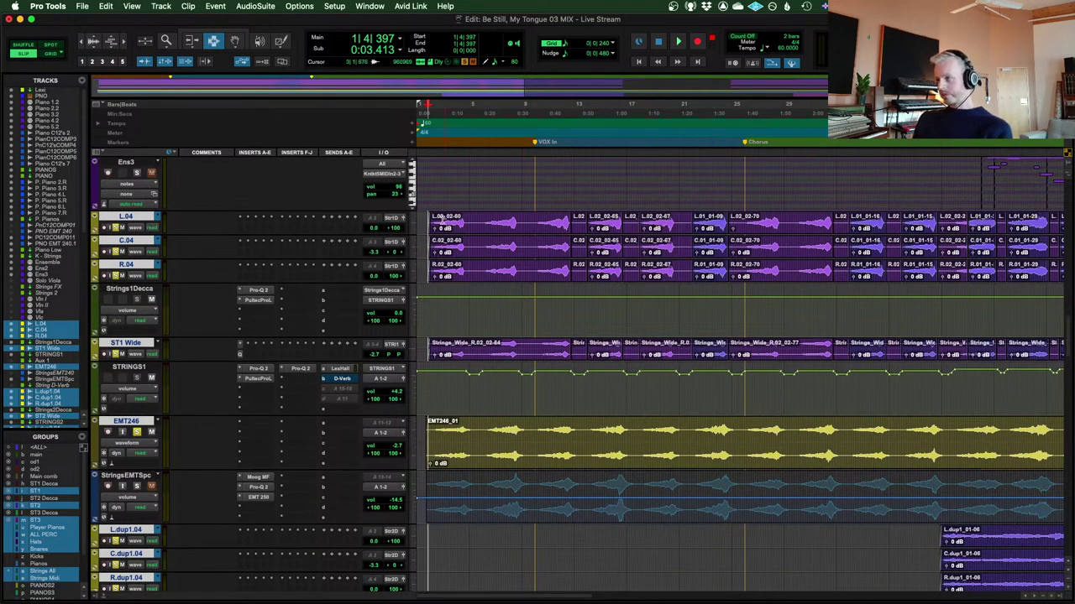
{"action": "scroll", "coordinate": [387, 261], "scroll_direction": "up", "scroll_amount": 3}
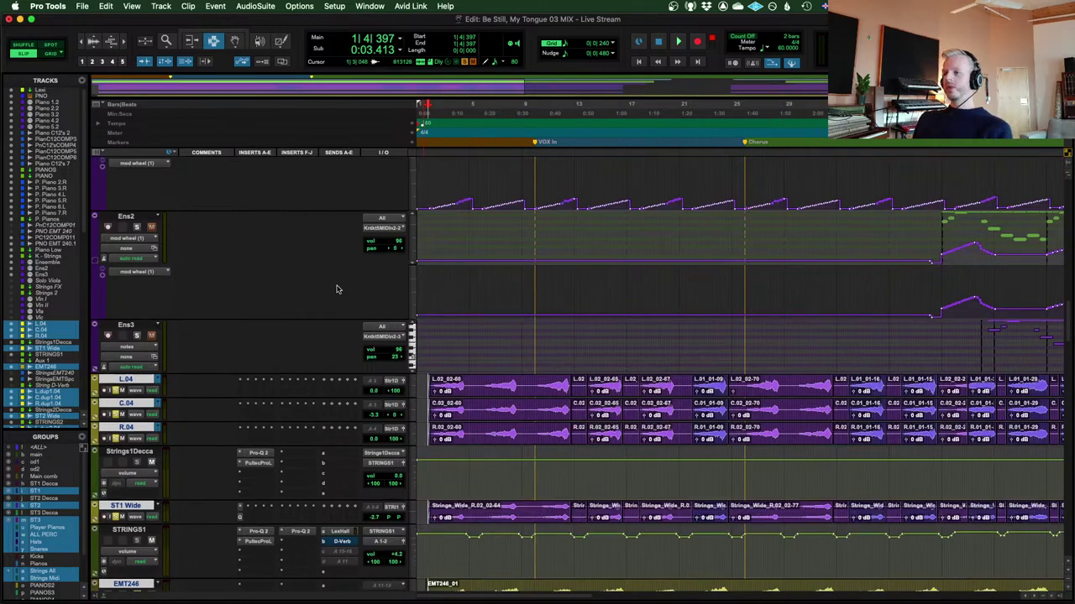
Place the edit cursor at 1|1|819 on the L.04 track, ahead of its first clip
{"action": "scroll", "coordinate": [365, 287], "scroll_direction": "down", "scroll_amount": 2}
{"action": "scroll", "coordinate": [444, 288], "scroll_direction": "down", "scroll_amount": 3}
{"action": "left_click_drag", "start_coordinate": [426, 225], "coordinate": [434, 226]}
{"action": "left_click", "coordinate": [419, 226]}
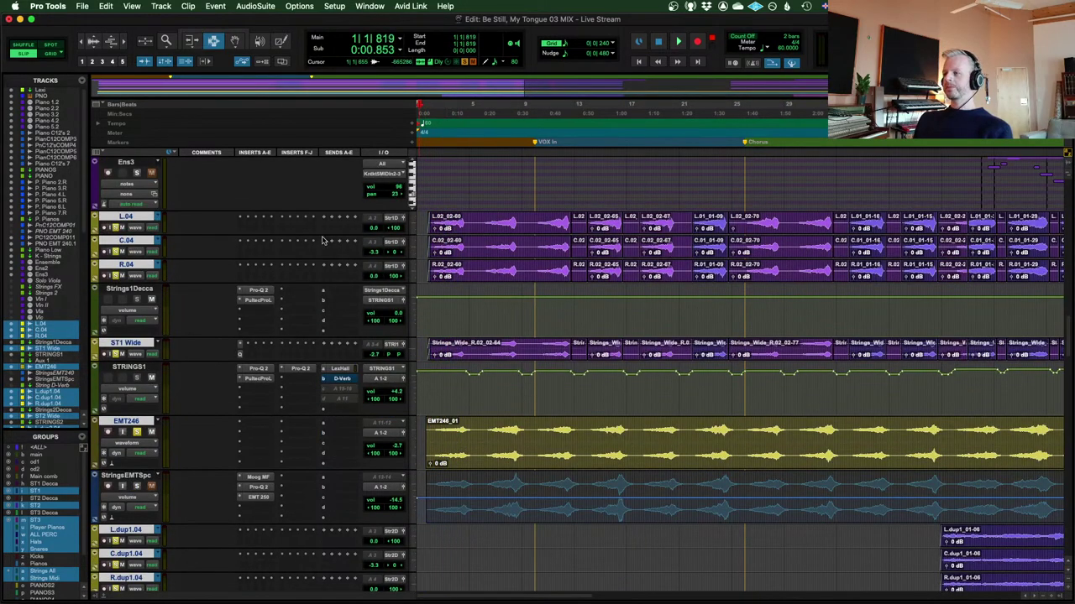
Select the L.04, C.04 and R.04 tracks together, then place the edit cursor at 1|3|374 on L.04
{"action": "left_click", "coordinate": [127, 290]}
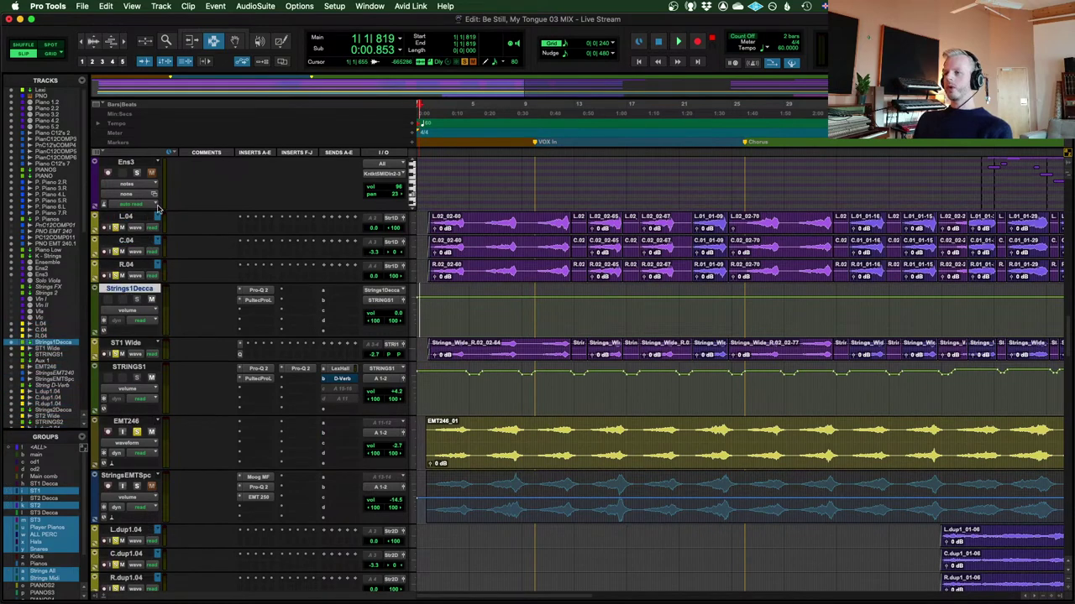
{"action": "left_click", "coordinate": [145, 216]}
{"action": "left_click", "coordinate": [136, 264], "text": "shift"}
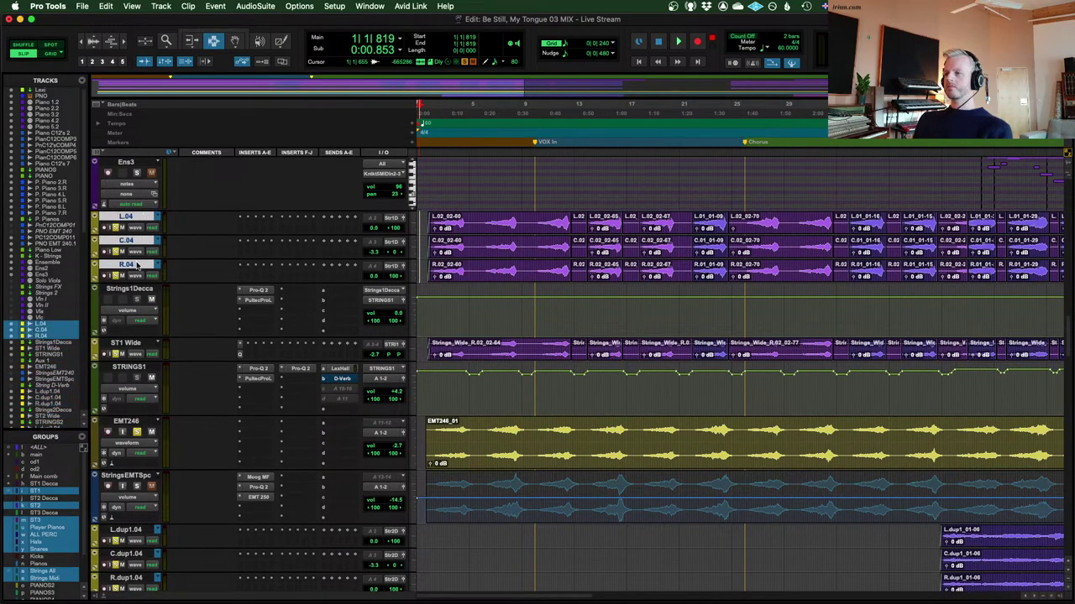
{"action": "left_click", "coordinate": [424, 220]}
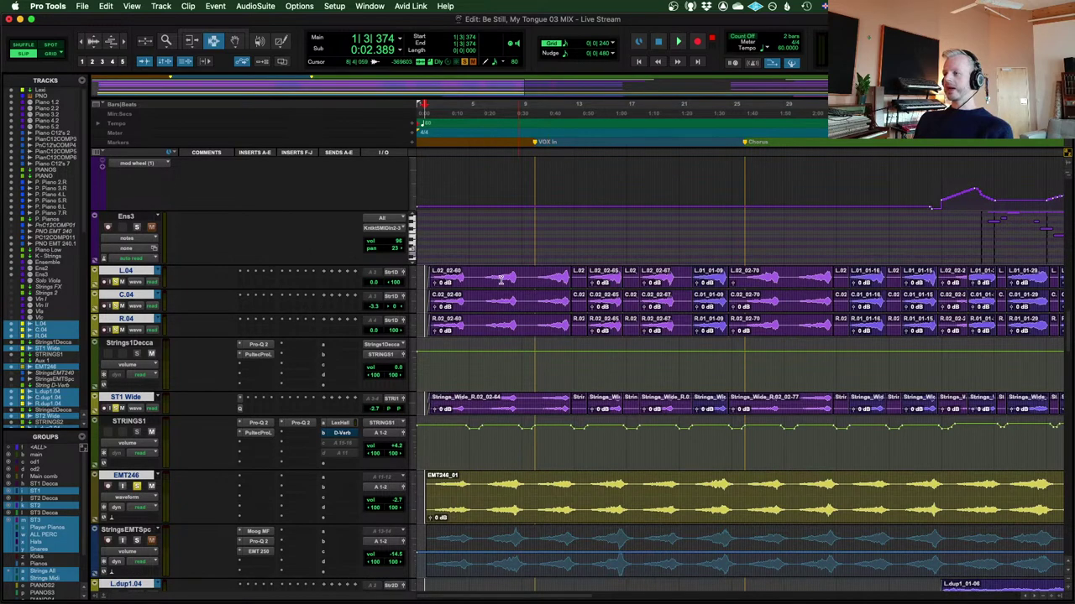
Select Strings1Decca and ST1 Wide in turn, then place the edit cursor at the start of bar 5 on ST1 Wide
{"action": "scroll", "coordinate": [500, 280], "scroll_direction": "down", "scroll_amount": 2}
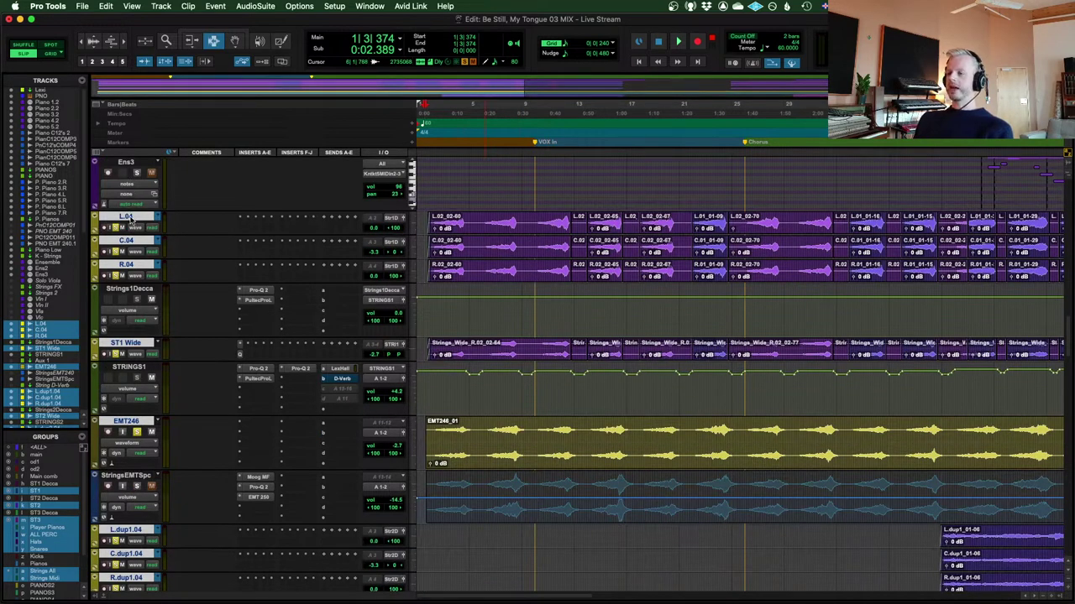
{"action": "left_click", "coordinate": [130, 289]}
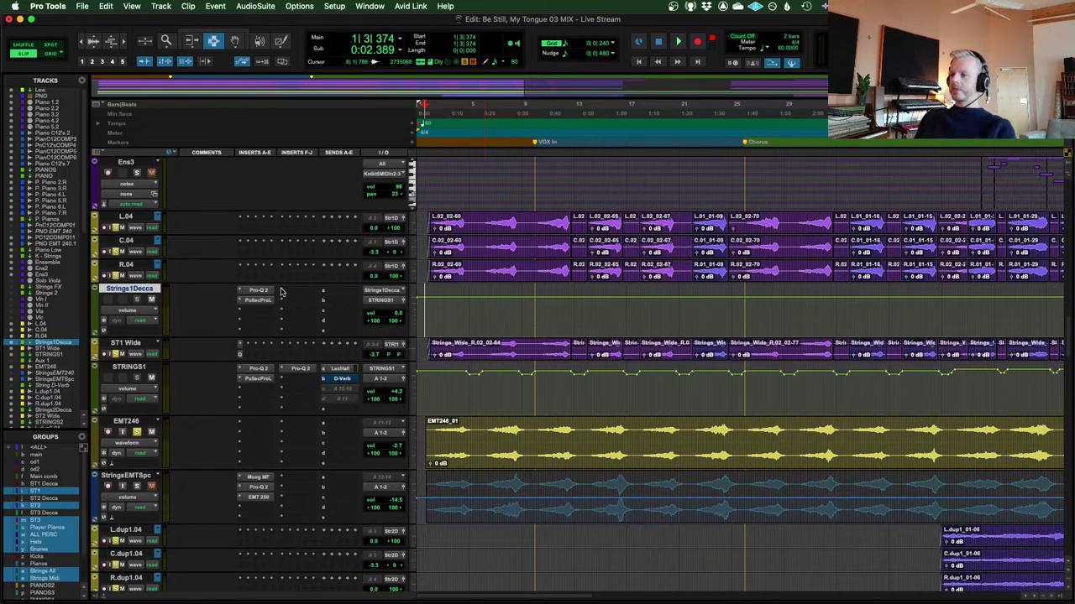
{"action": "left_click", "coordinate": [139, 343]}
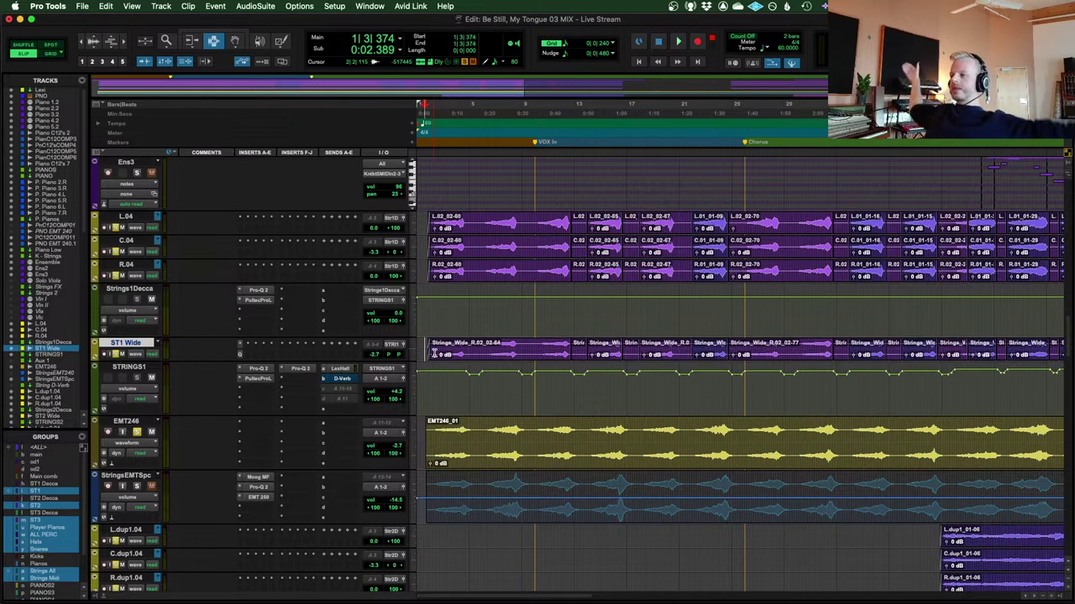
{"action": "left_click_drag", "start_coordinate": [432, 349], "coordinate": [464, 346]}
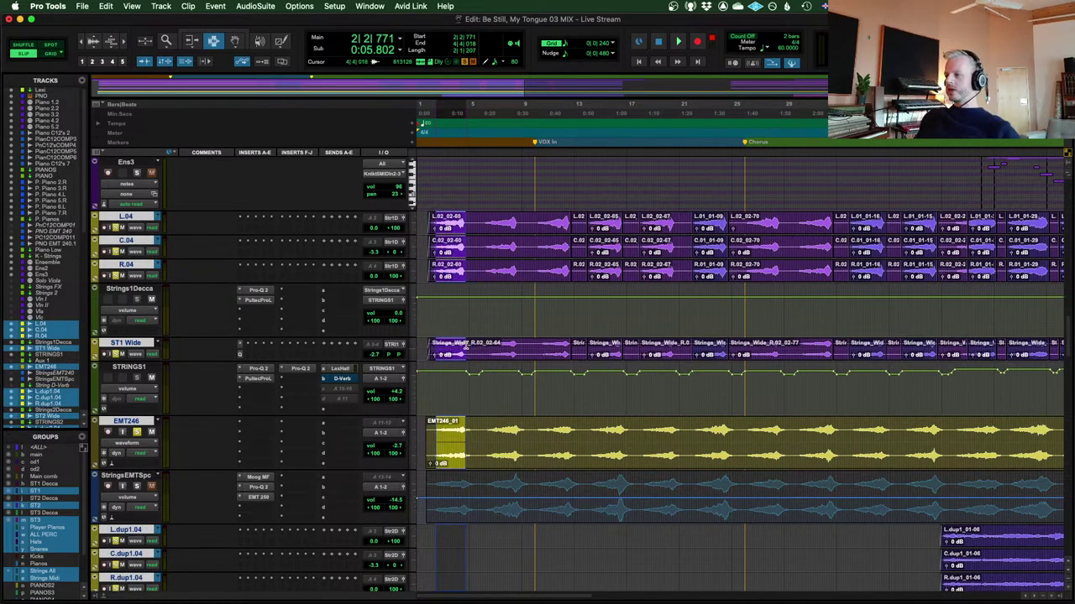
{"action": "left_click", "coordinate": [468, 348]}
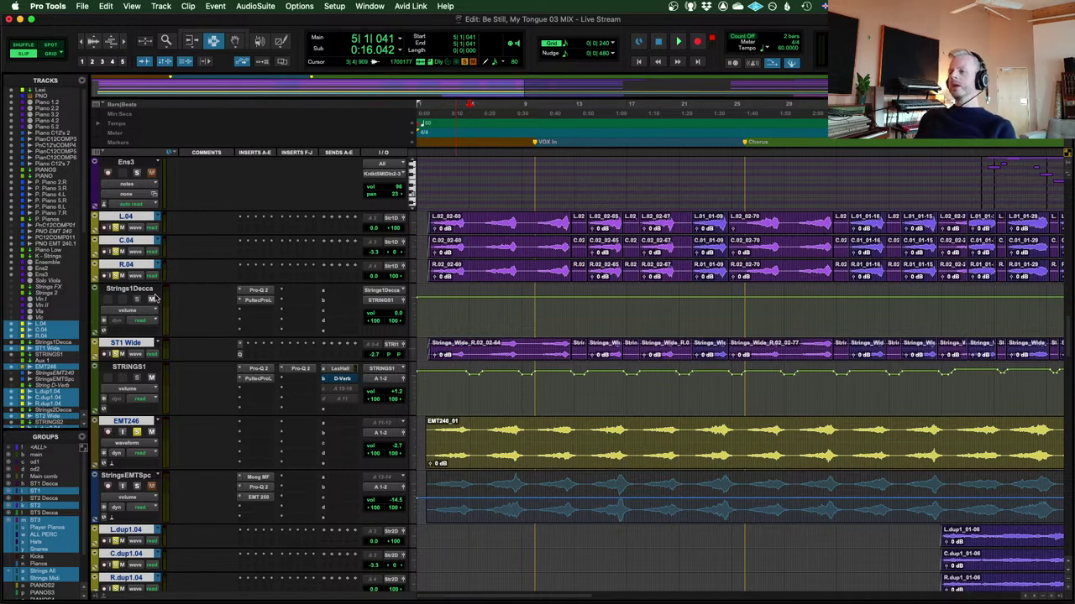
Trace the string routing by selecting Strings1Decca, ST1 Wide and the STRINGS1 bus in turn
{"action": "left_click", "coordinate": [128, 288]}
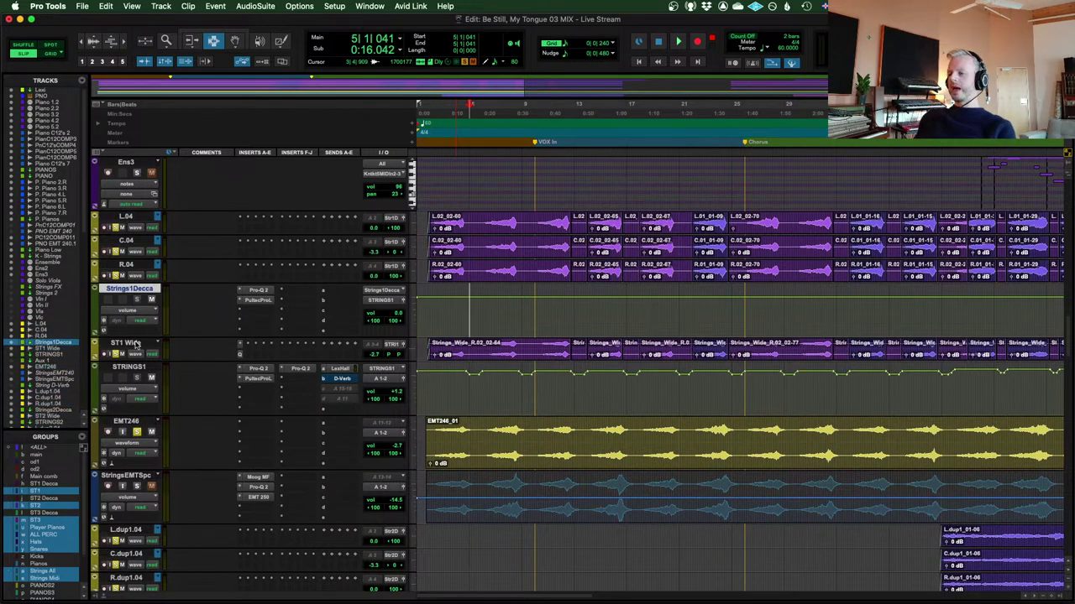
{"action": "left_click", "coordinate": [126, 345]}
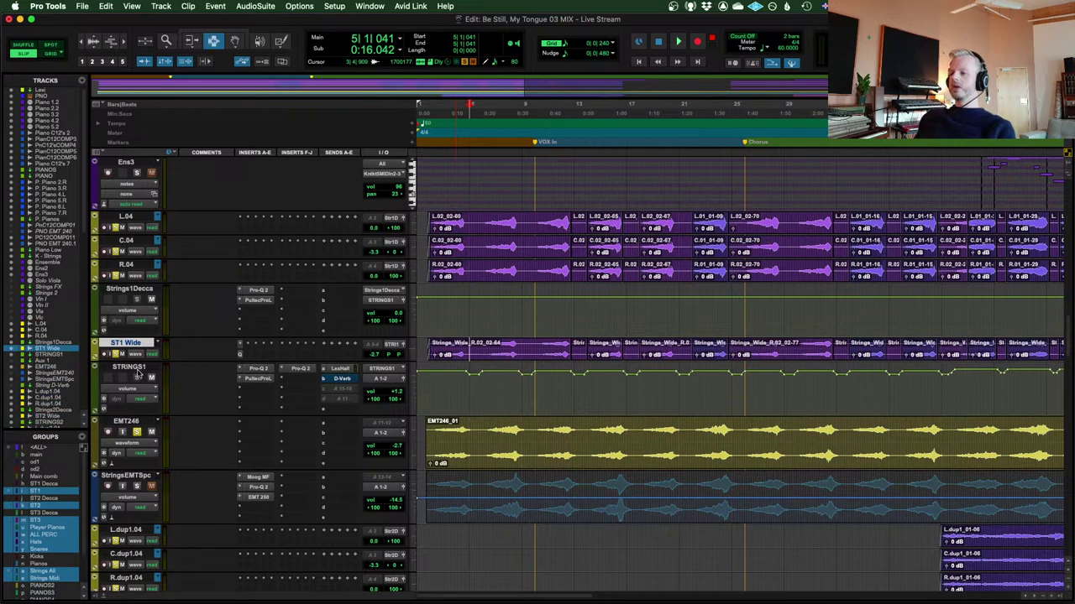
{"action": "left_click", "coordinate": [137, 371]}
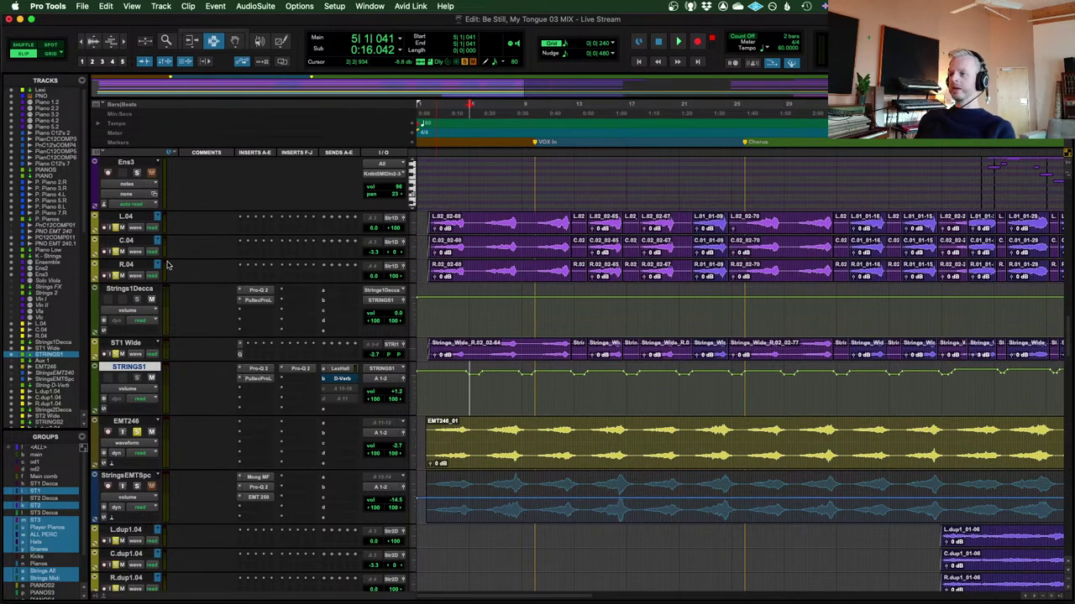
Open the Pro-Q 2 insert on Strings1Decca, examine its EQ curve and close the plug-in
{"action": "left_click", "coordinate": [148, 290]}
{"action": "left_click", "coordinate": [262, 291]}
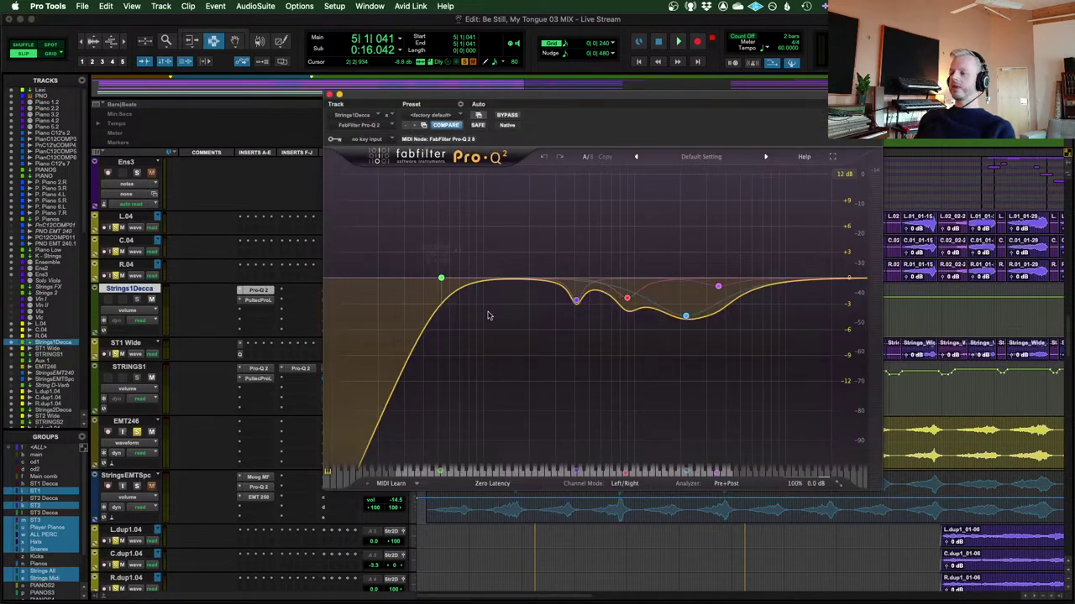
{"action": "left_click_drag", "start_coordinate": [585, 94], "coordinate": [606, 68]}
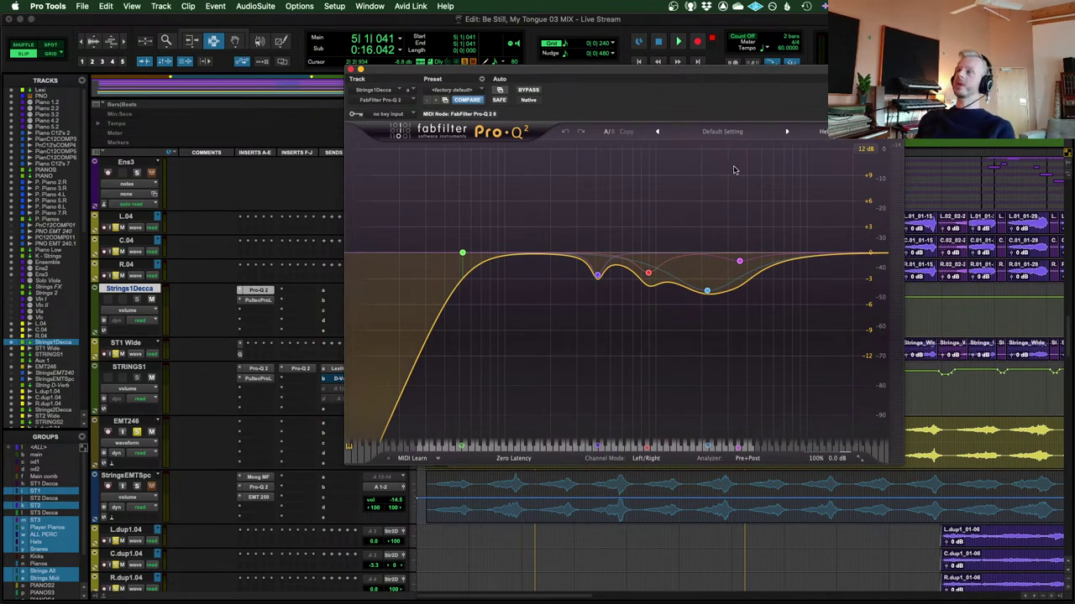
{"action": "left_click", "coordinate": [356, 69]}
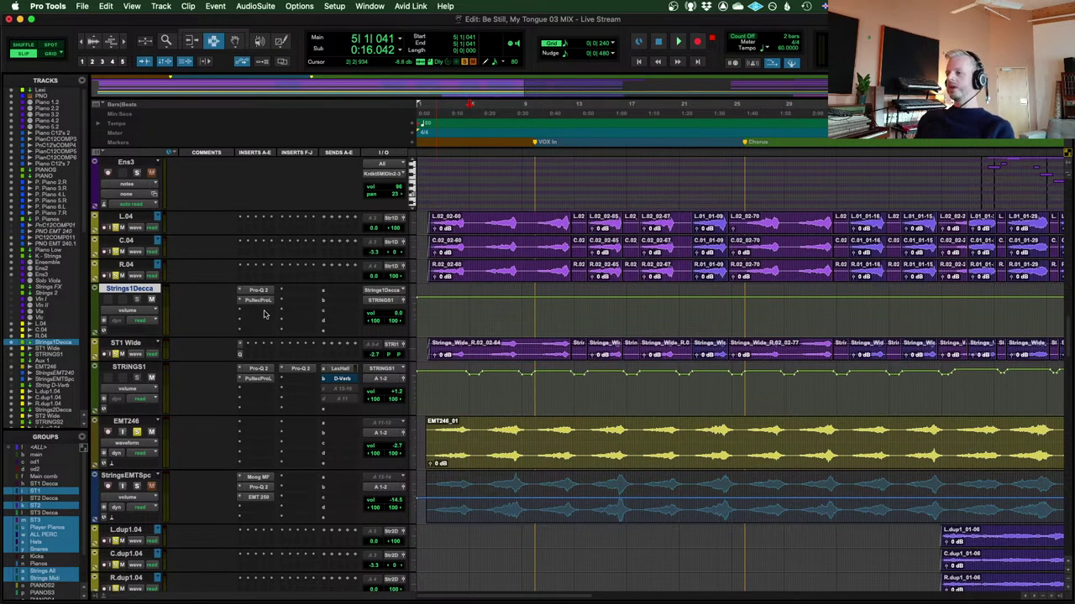
Compare the Pro-Q 2 EQ curves on ST1 Wide, STRINGS1 and Strings1Decca, return to the one on STRINGS1 and close the plug-in
{"action": "left_click", "coordinate": [240, 352]}
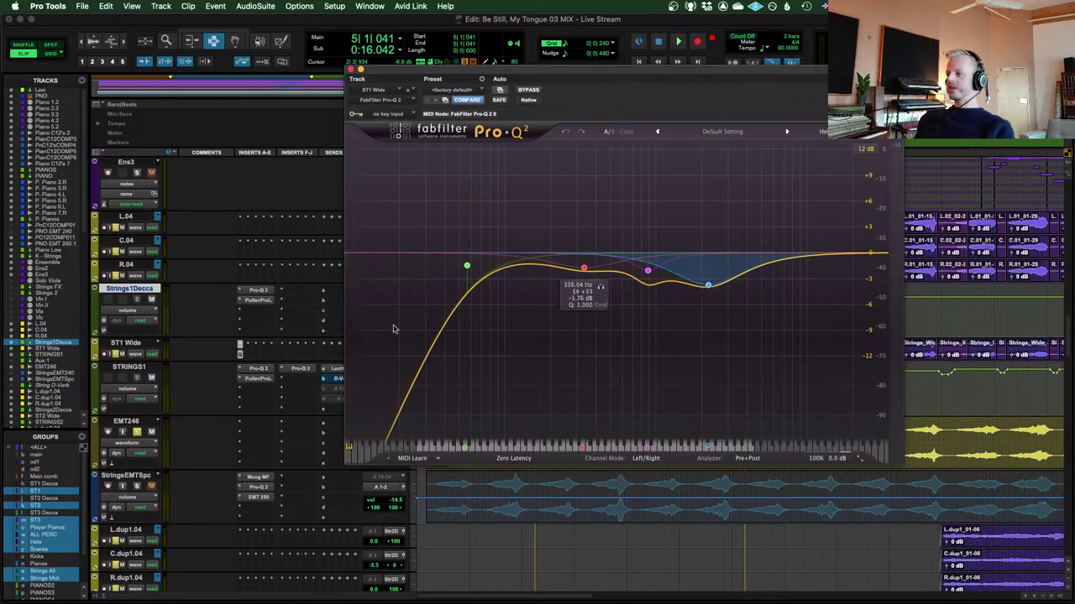
{"action": "left_click", "coordinate": [260, 368]}
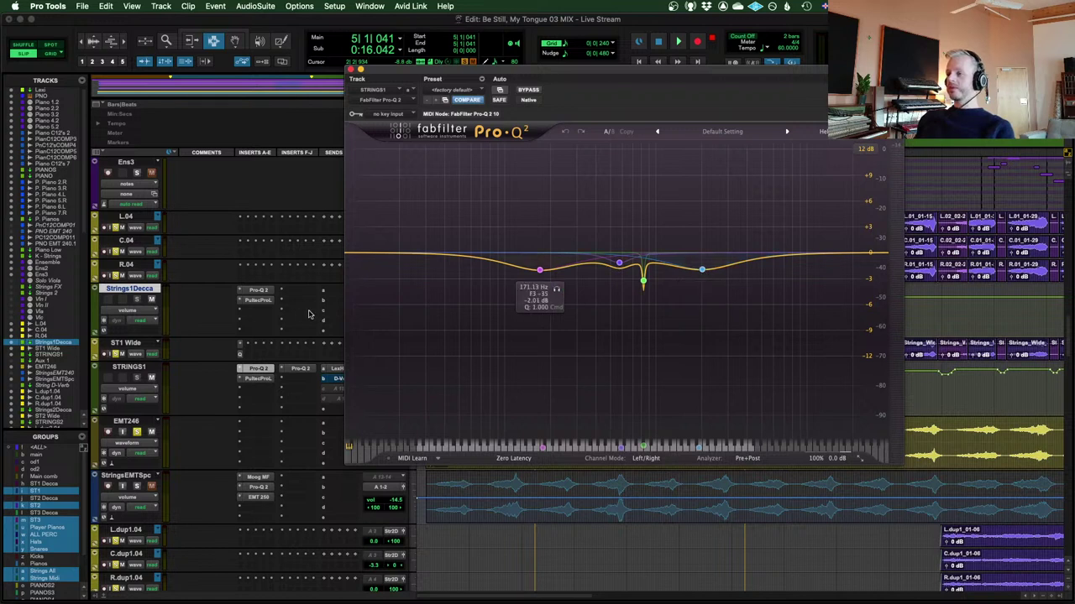
{"action": "left_click", "coordinate": [261, 290]}
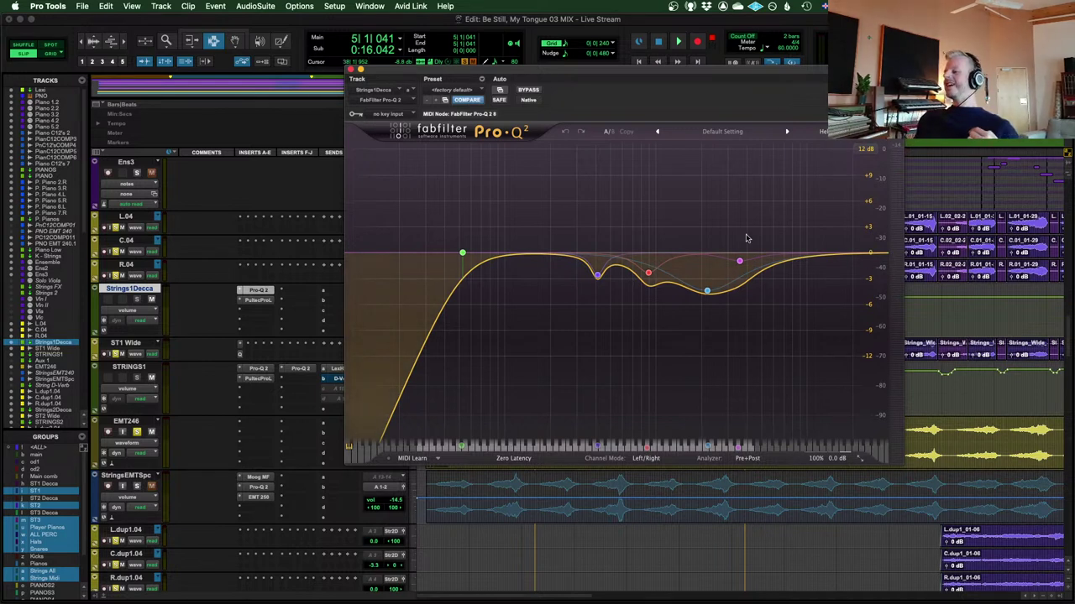
{"action": "mouse_move", "coordinate": [707, 291]}
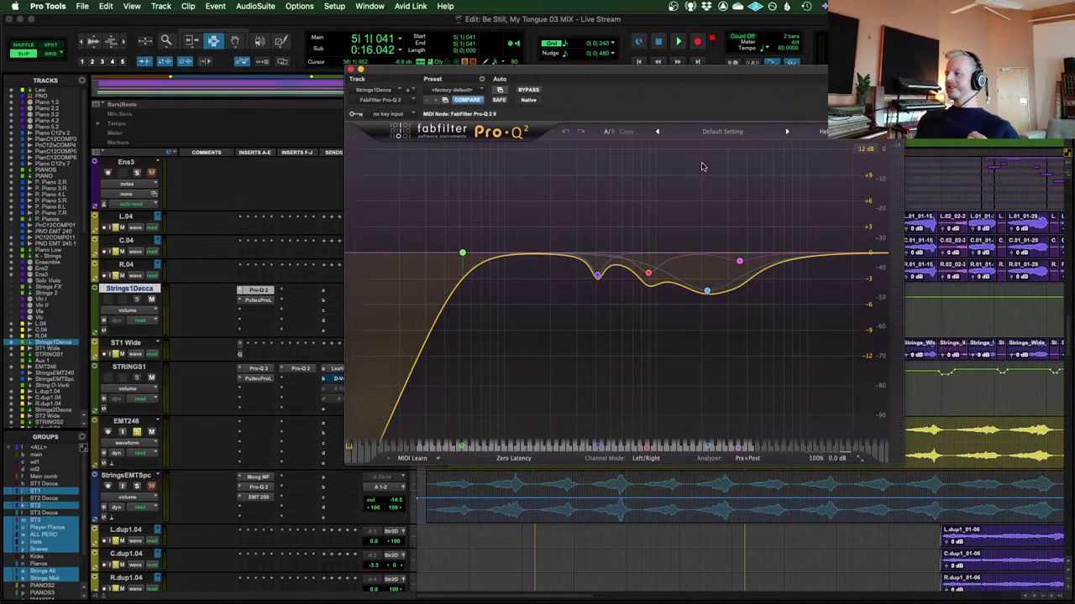
{"action": "mouse_move", "coordinate": [708, 171]}
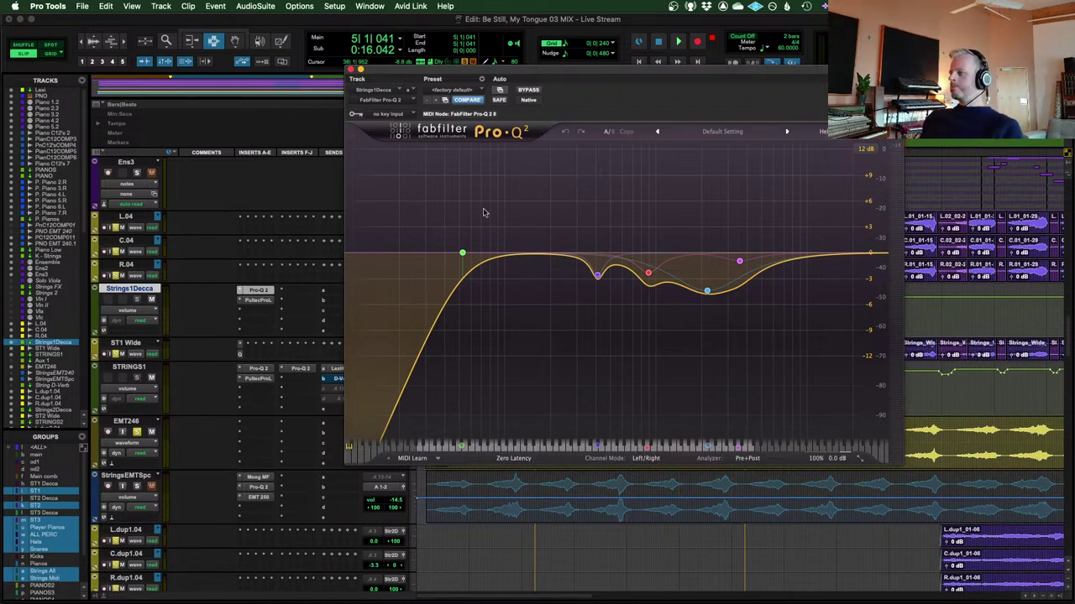
{"action": "left_click", "coordinate": [256, 368]}
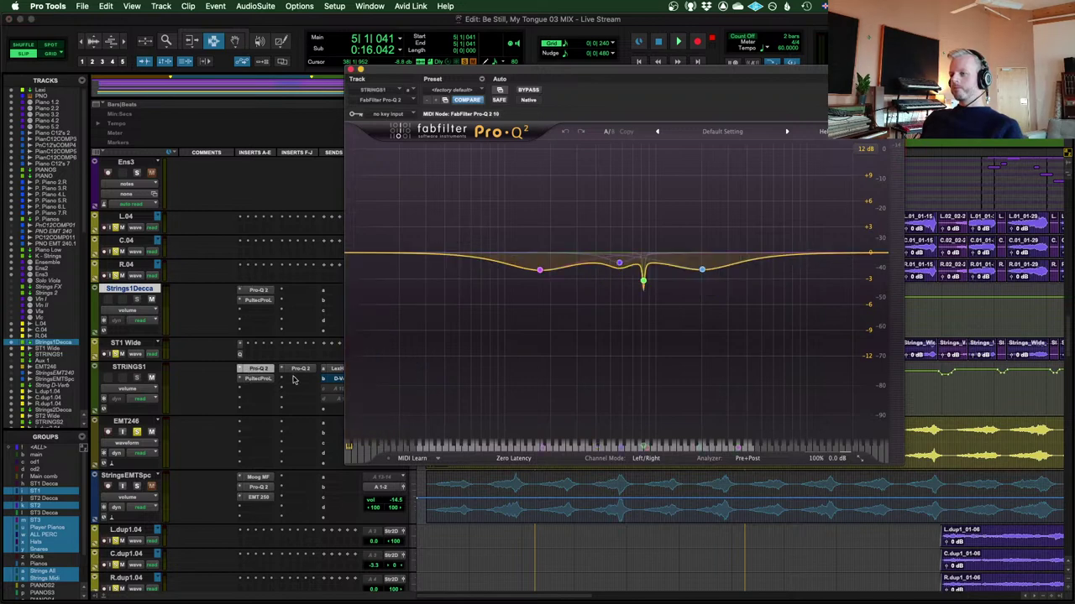
{"action": "left_click", "coordinate": [352, 71]}
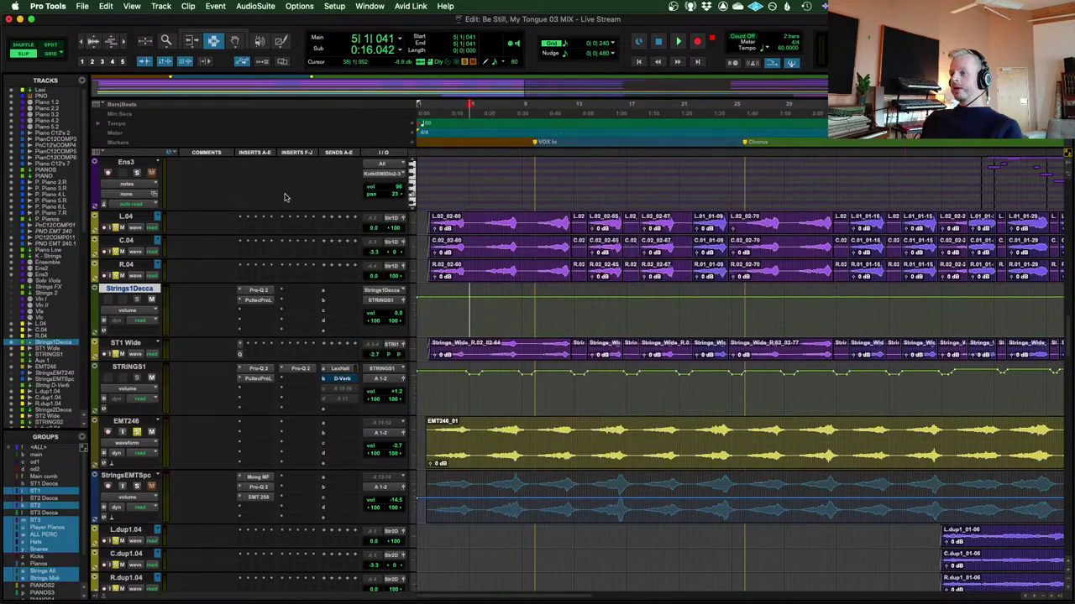
Select the STRINGS1 bus, examine the Lexicon 224 reverb on the Lexi track that its LexHall send feeds, and close the plug-in
{"action": "left_click", "coordinate": [142, 367]}
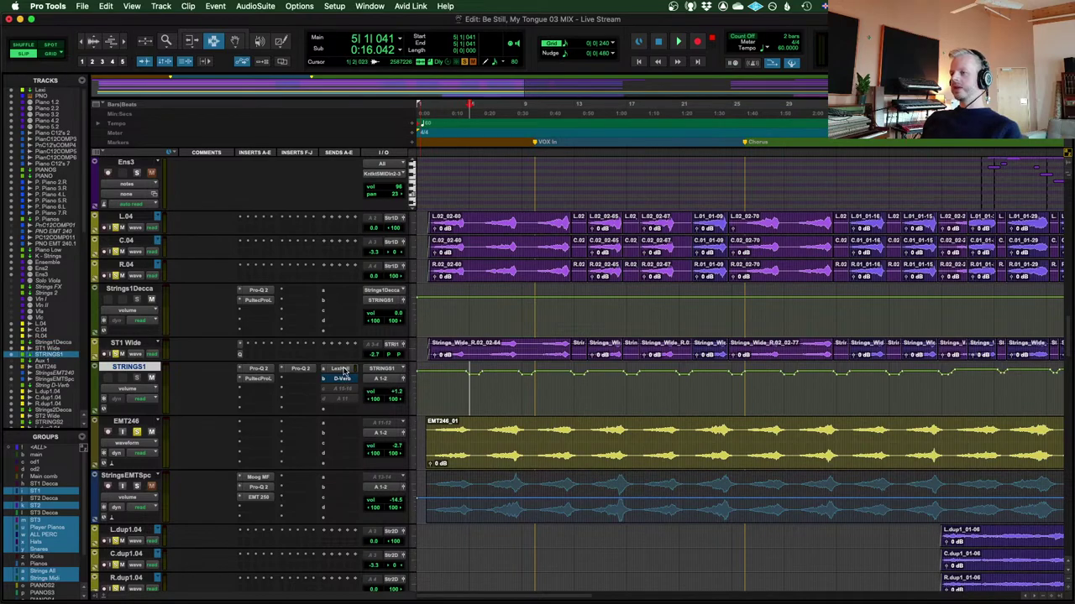
{"action": "scroll", "coordinate": [287, 291], "scroll_direction": "up", "scroll_amount": 10}
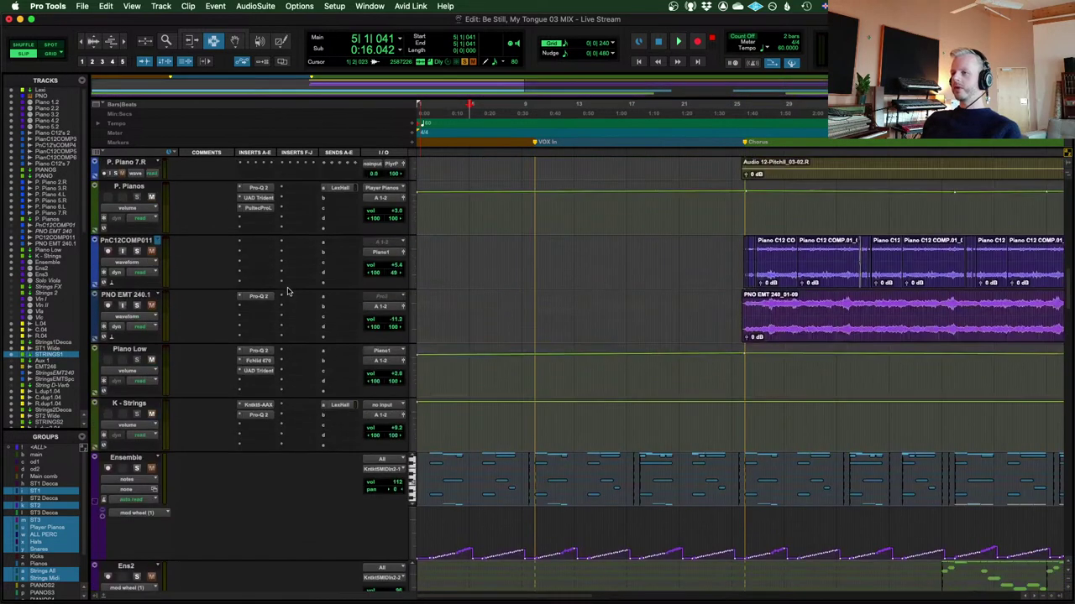
{"action": "scroll", "coordinate": [288, 291], "scroll_direction": "up", "scroll_amount": 10}
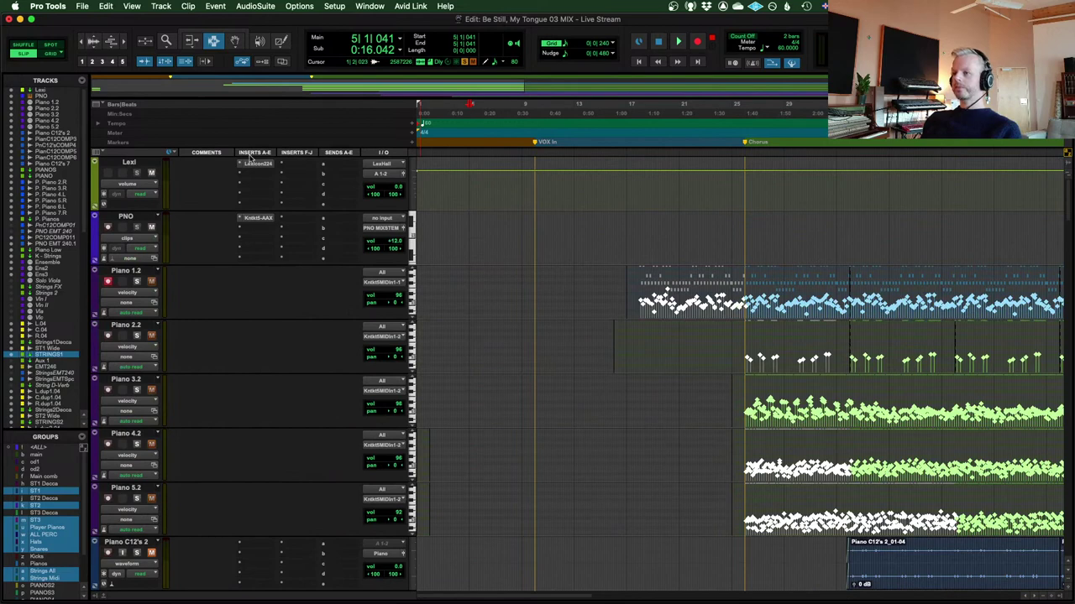
{"action": "left_click", "coordinate": [261, 164]}
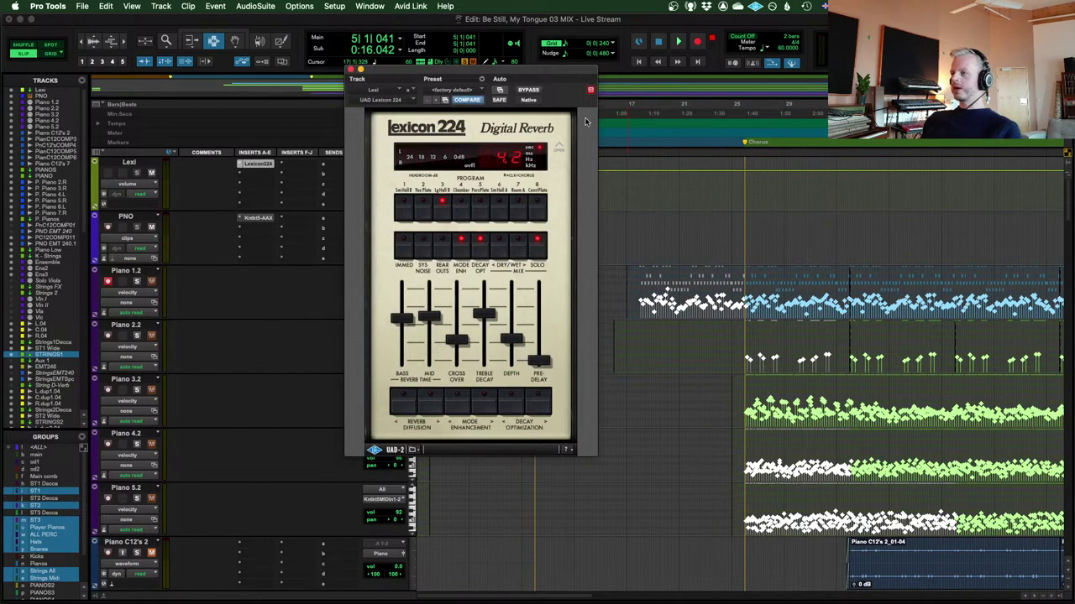
{"action": "left_click", "coordinate": [350, 71]}
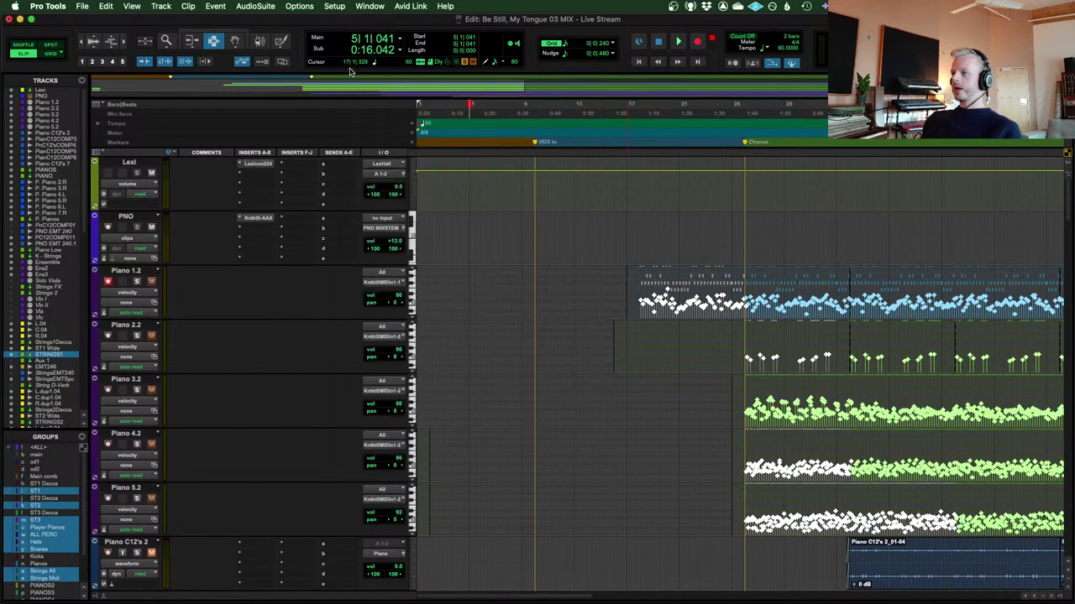
Play the EMT246 reverb track on its own from 2|2|279, with the direct string tracks unsoloed, and stop playback
{"action": "scroll", "coordinate": [503, 240], "scroll_direction": "down", "scroll_amount": 15}
{"action": "scroll", "coordinate": [399, 279], "scroll_direction": "down", "scroll_amount": 20}
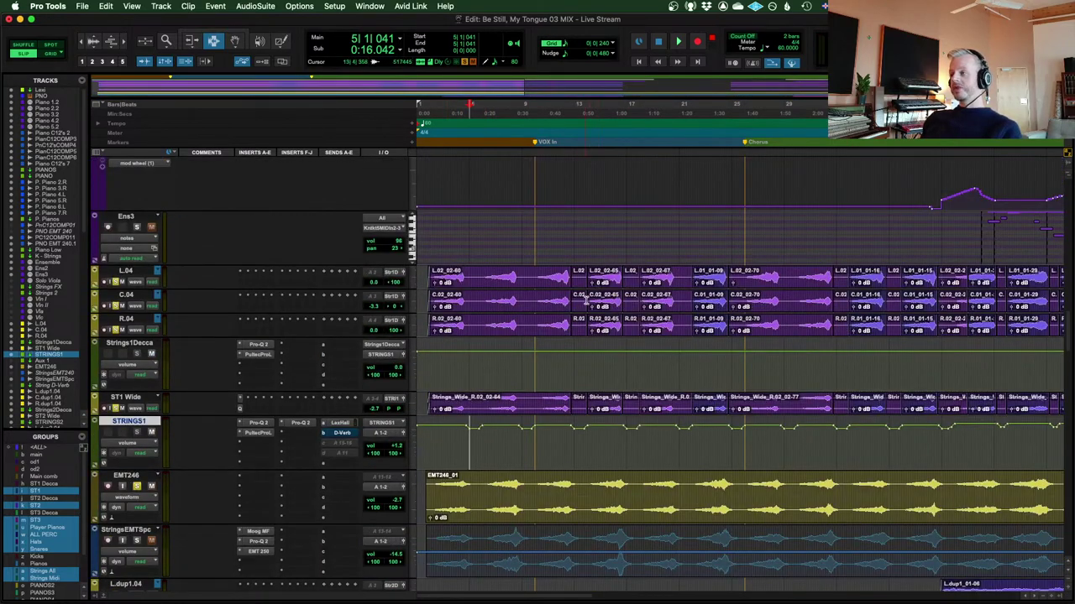
{"action": "scroll", "coordinate": [546, 288], "scroll_direction": "down", "scroll_amount": 2}
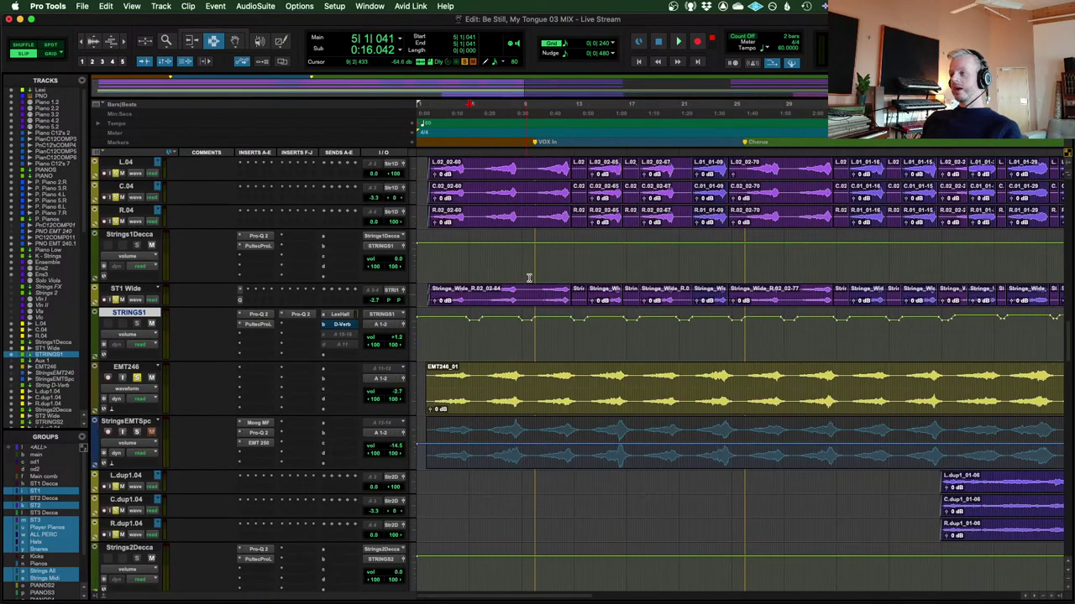
{"action": "scroll", "coordinate": [544, 291], "scroll_direction": "up", "scroll_amount": 1}
{"action": "scroll", "coordinate": [544, 291], "scroll_direction": "down", "scroll_amount": 1}
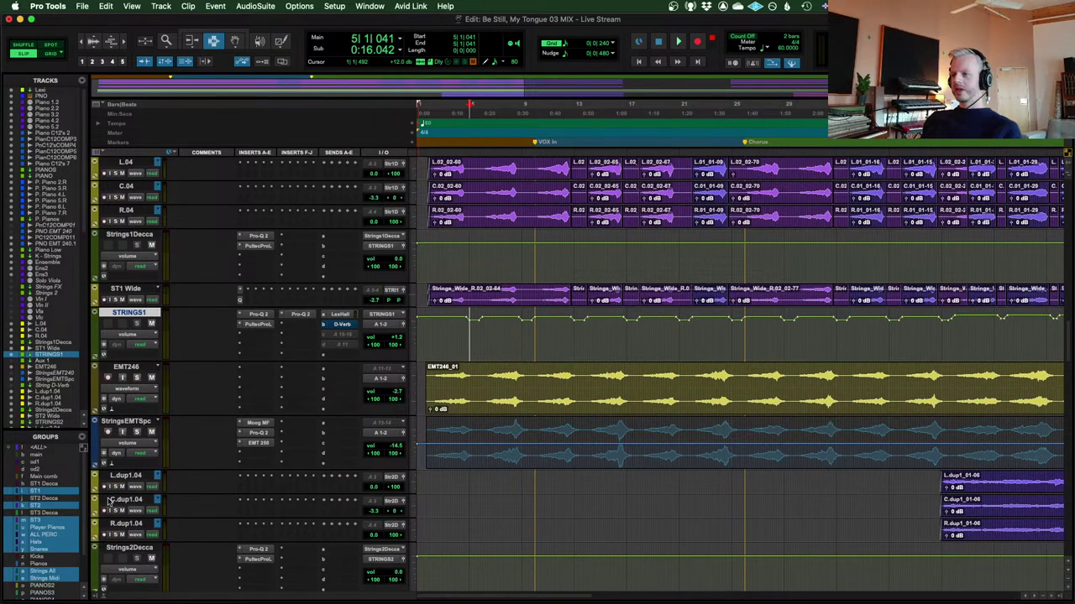
{"action": "left_click", "coordinate": [136, 381]}
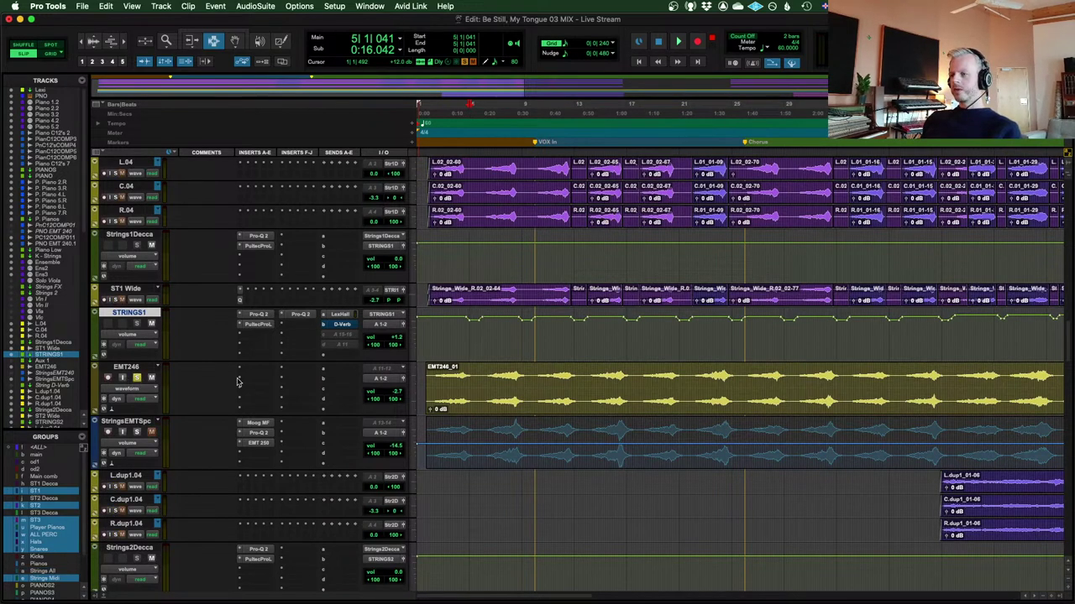
{"action": "left_click", "coordinate": [435, 376]}
{"action": "key", "text": "space"}
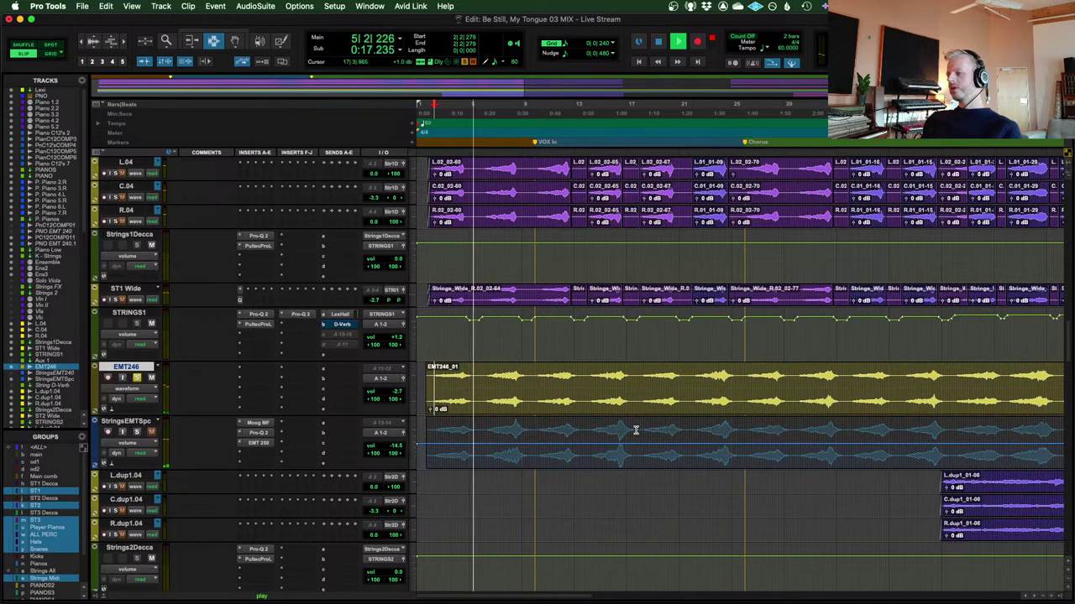
{"action": "key", "text": "space"}
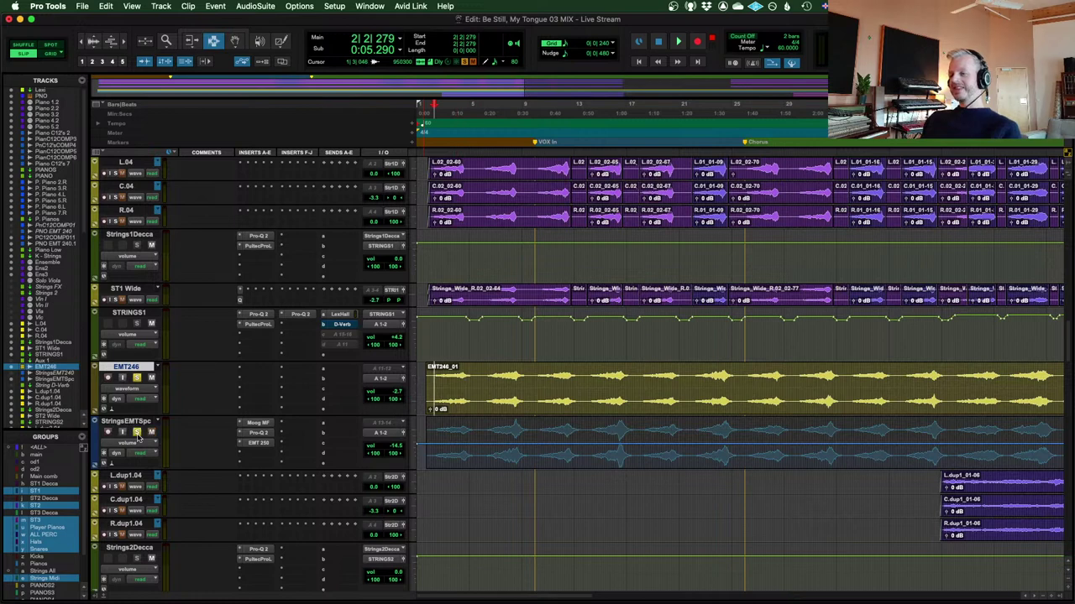
Audition StringsEMTSpc on its own from 2|3|302, stop playback and clear its solo
{"action": "left_click", "coordinate": [436, 427]}
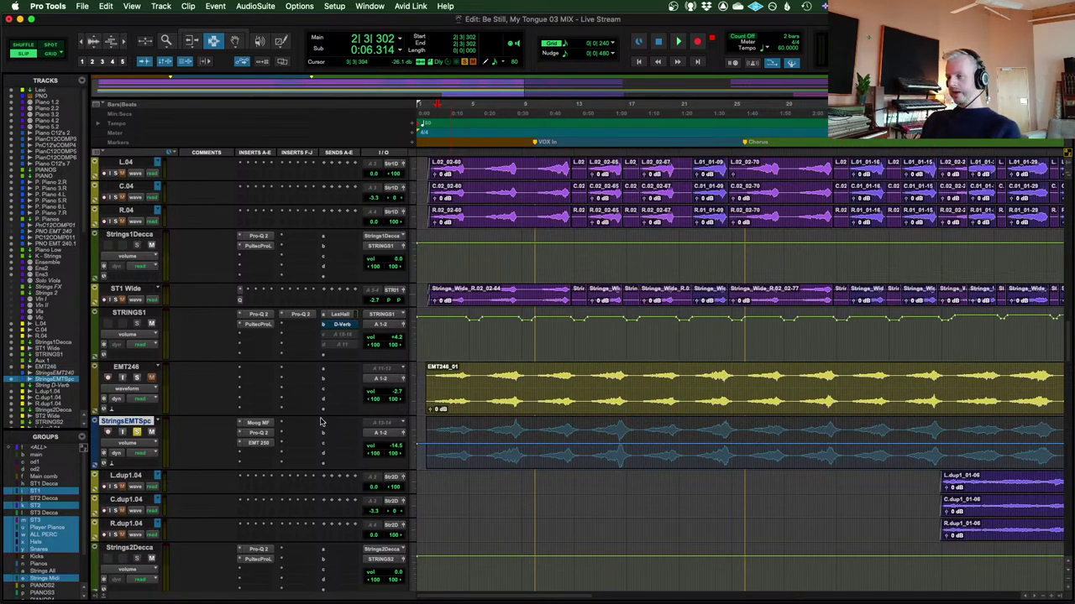
{"action": "key", "text": "space"}
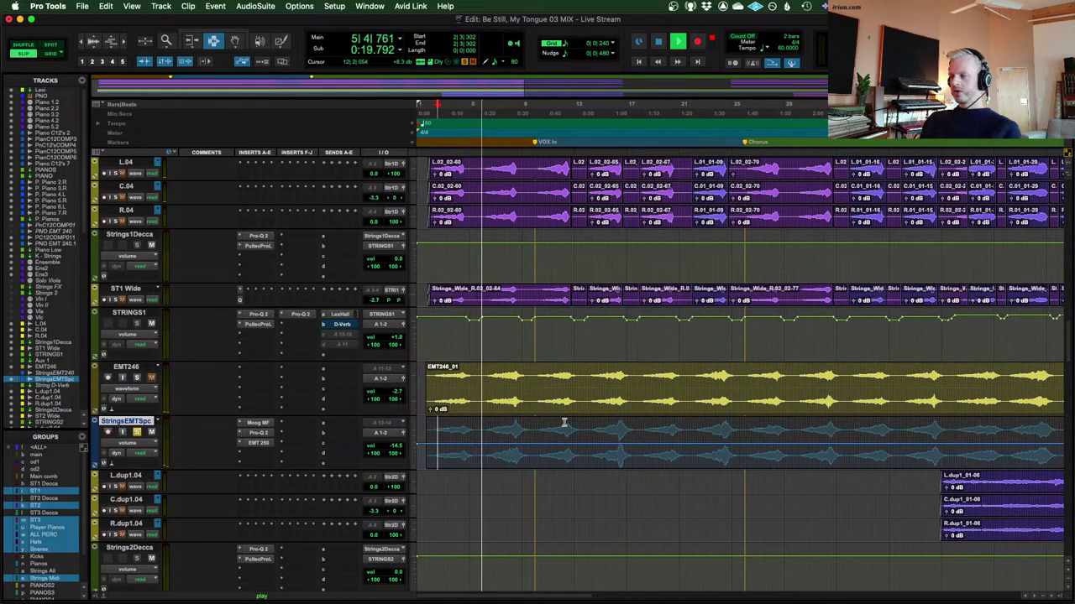
{"action": "key", "text": "space"}
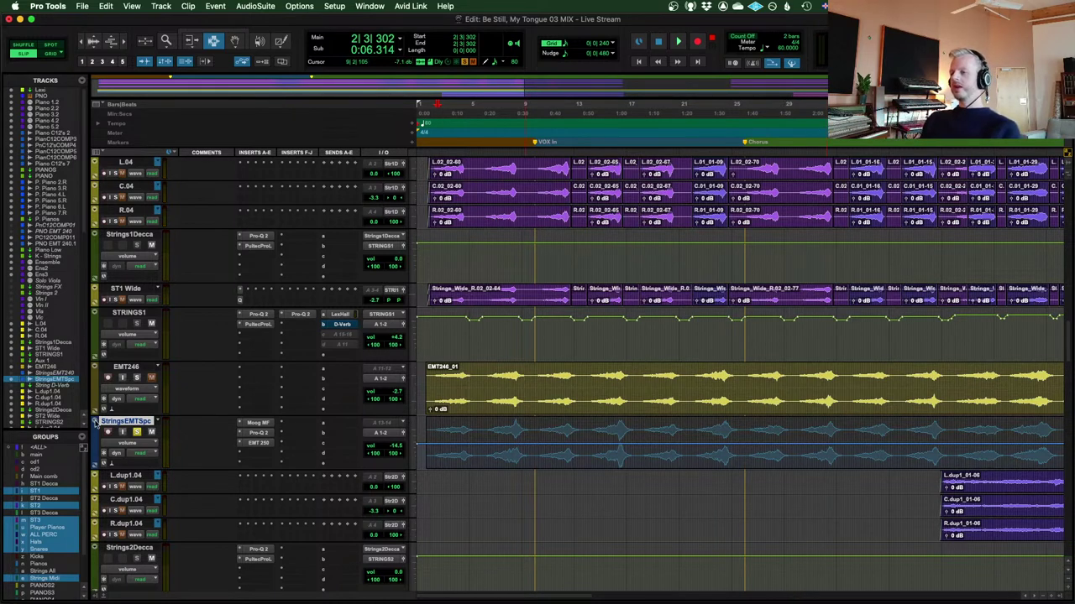
{"action": "left_click", "coordinate": [137, 432]}
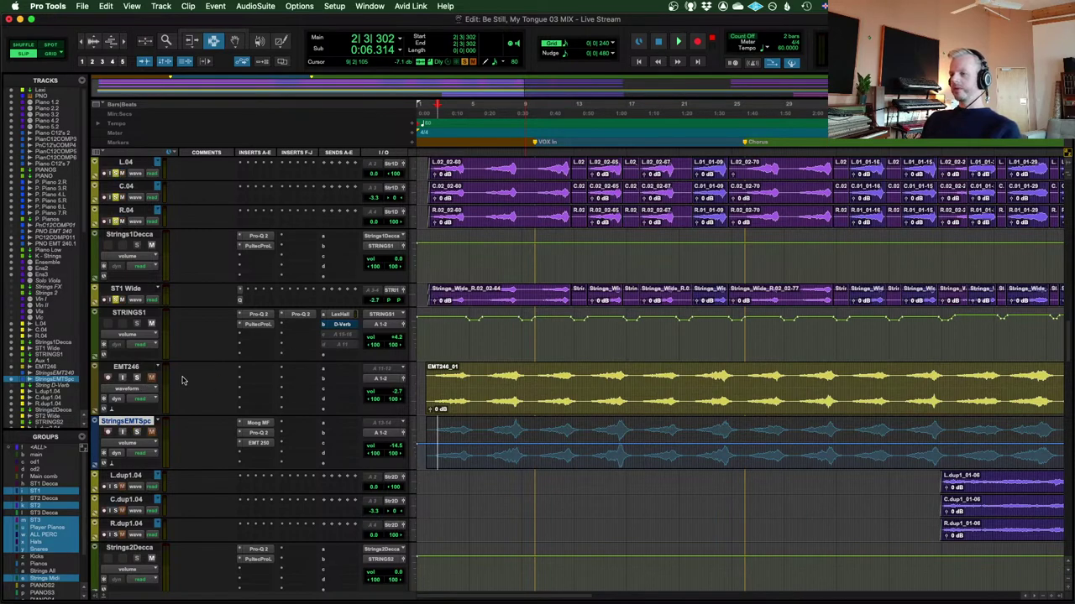
Play the soloed L.04, C.04, R.04 and ST1 Wide tracks from 2|3|302 with the LexHall send on STRINGS1 muted, and stop
{"action": "scroll", "coordinate": [165, 277], "scroll_direction": "up", "scroll_amount": 5}
{"action": "scroll", "coordinate": [332, 307], "scroll_direction": "down", "scroll_amount": 4}
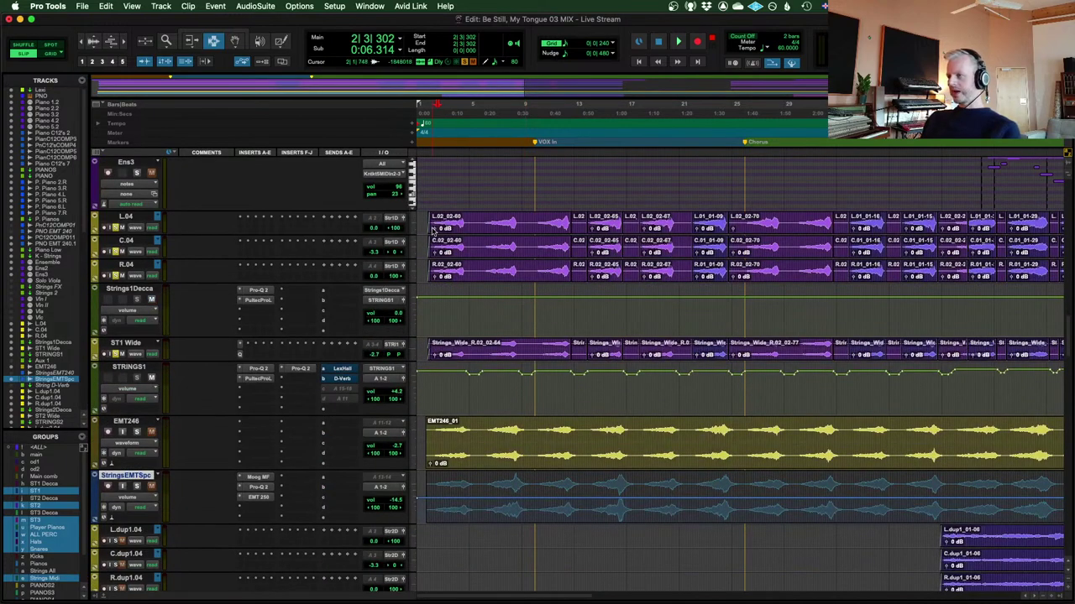
{"action": "key", "text": "space"}
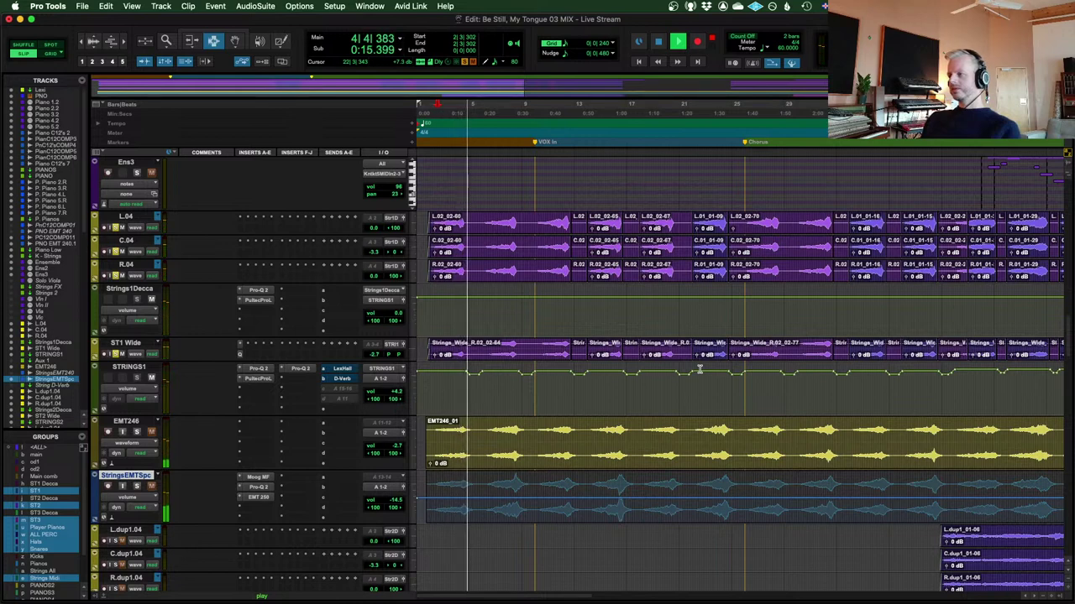
{"action": "key", "text": "space"}
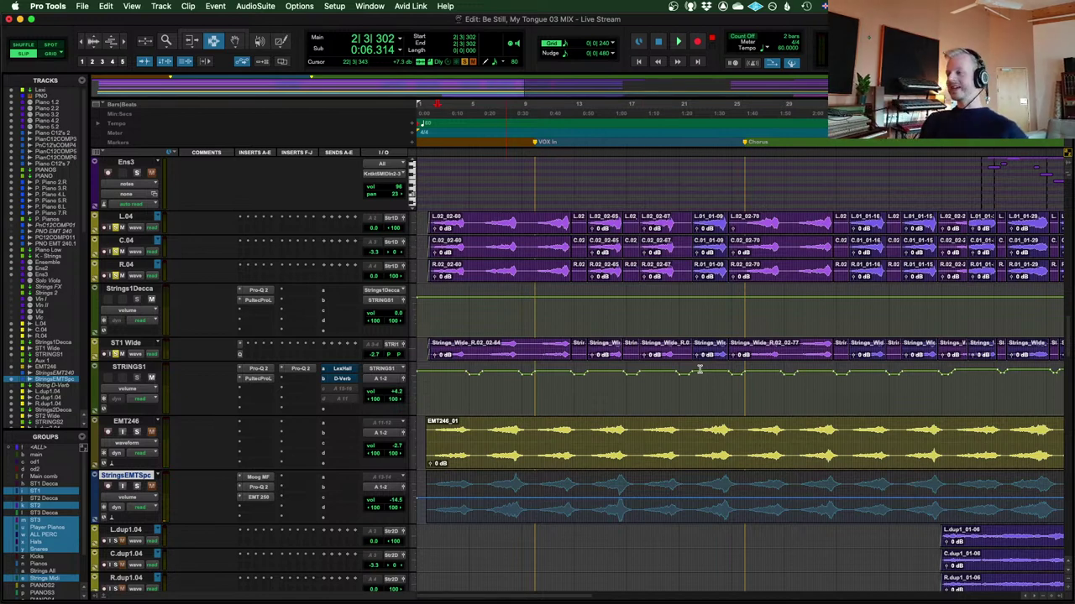
Play the direct strings from 4|1|768, and replay the passage with EMT246 and StringsEMTSpc soloed as well to compare the reverbs
{"action": "left_click", "coordinate": [460, 225]}
{"action": "key", "text": "space"}
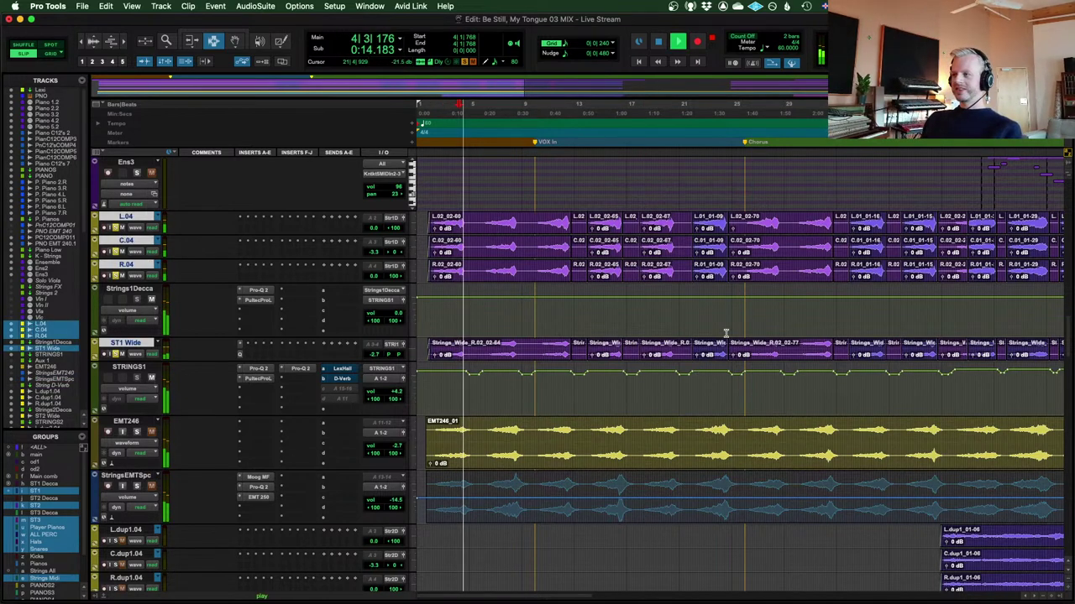
{"action": "key", "text": "space"}
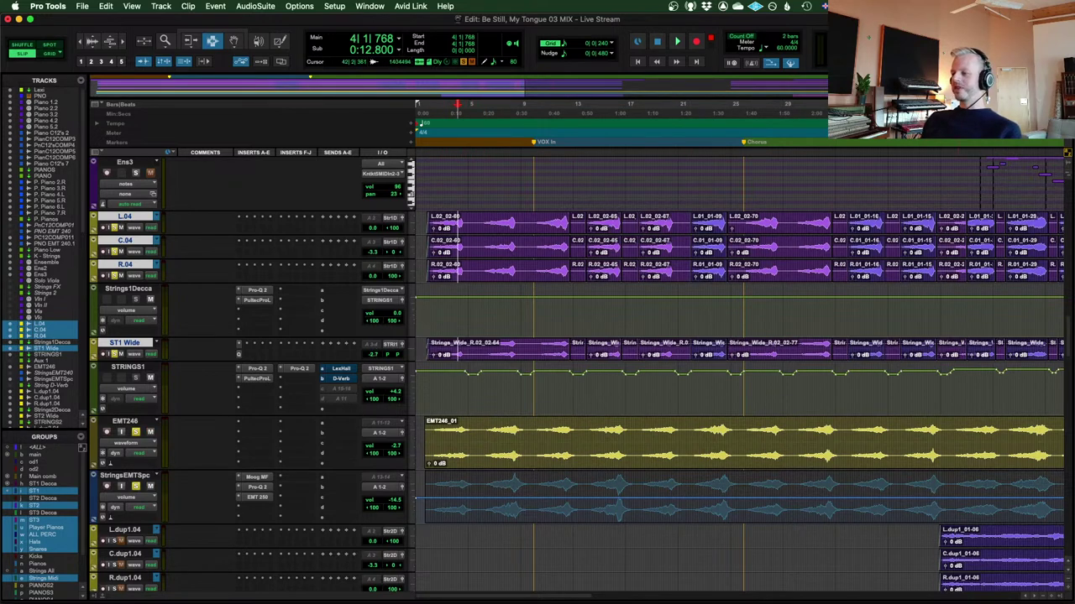
{"action": "key", "text": "space"}
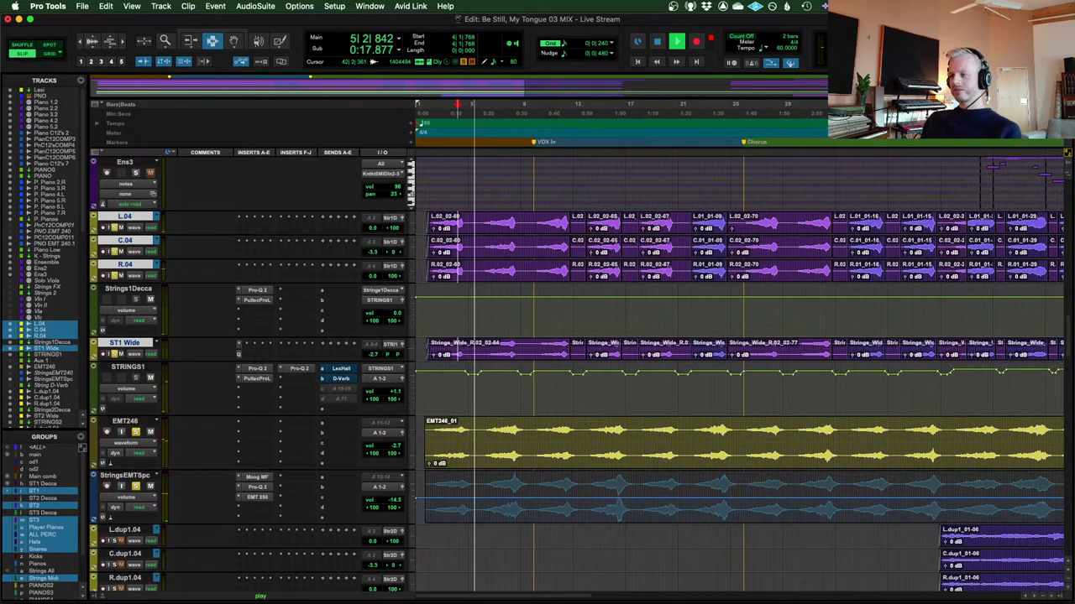
{"action": "key", "text": "space"}
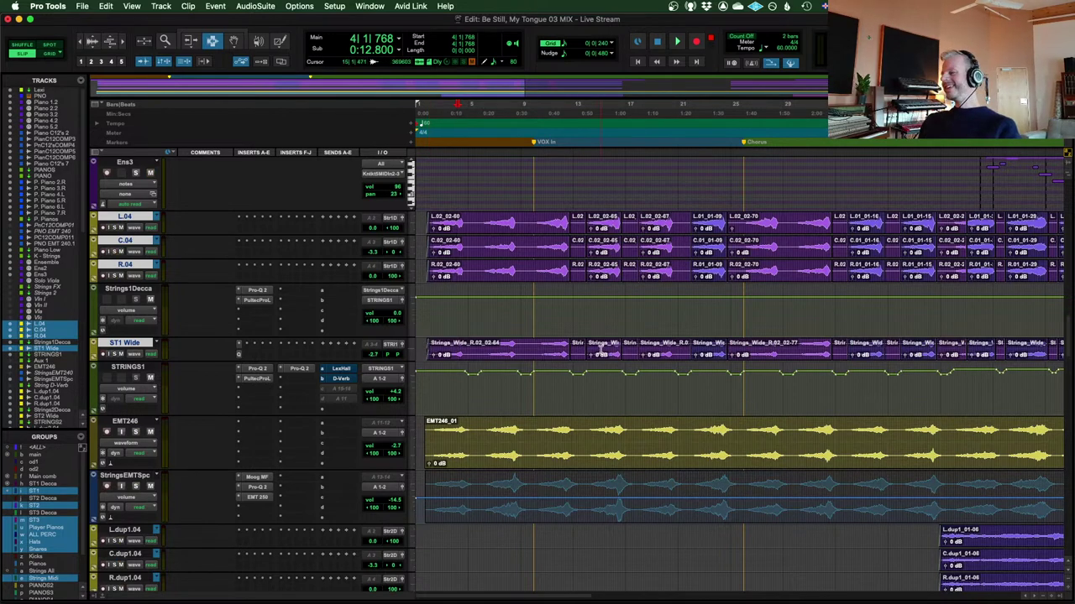
Solo the second string group, L.dup1.04, C.dup1.04, R.dup1.04 and ST2 Wide, around its clips starting near bar 41
{"action": "scroll", "coordinate": [602, 271], "scroll_direction": "right", "scroll_amount": 5}
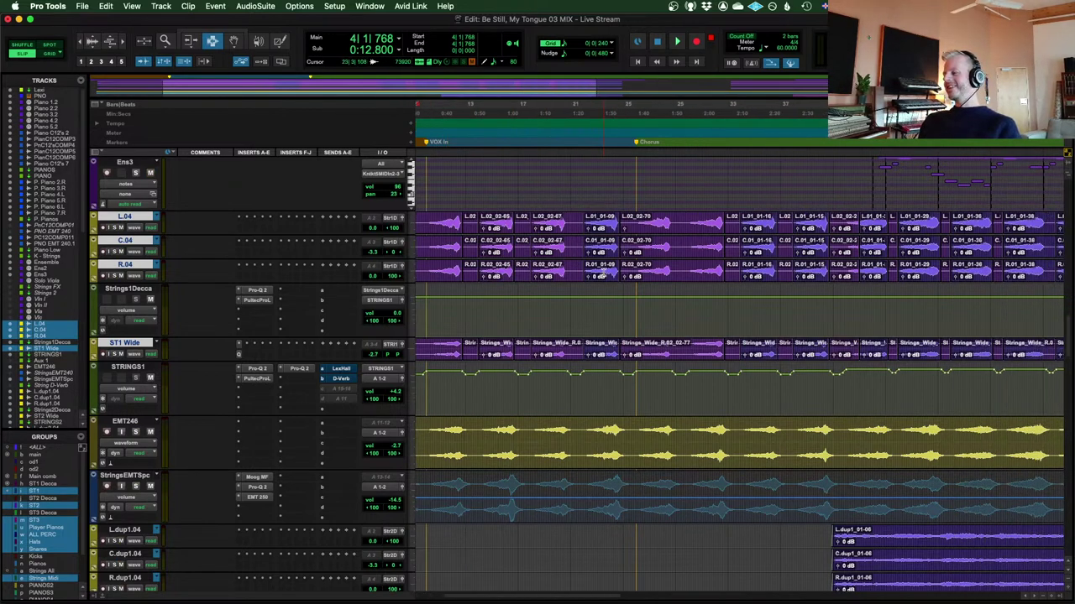
{"action": "scroll", "coordinate": [701, 230], "scroll_direction": "down", "scroll_amount": 4}
{"action": "scroll", "coordinate": [588, 298], "scroll_direction": "up", "scroll_amount": 4}
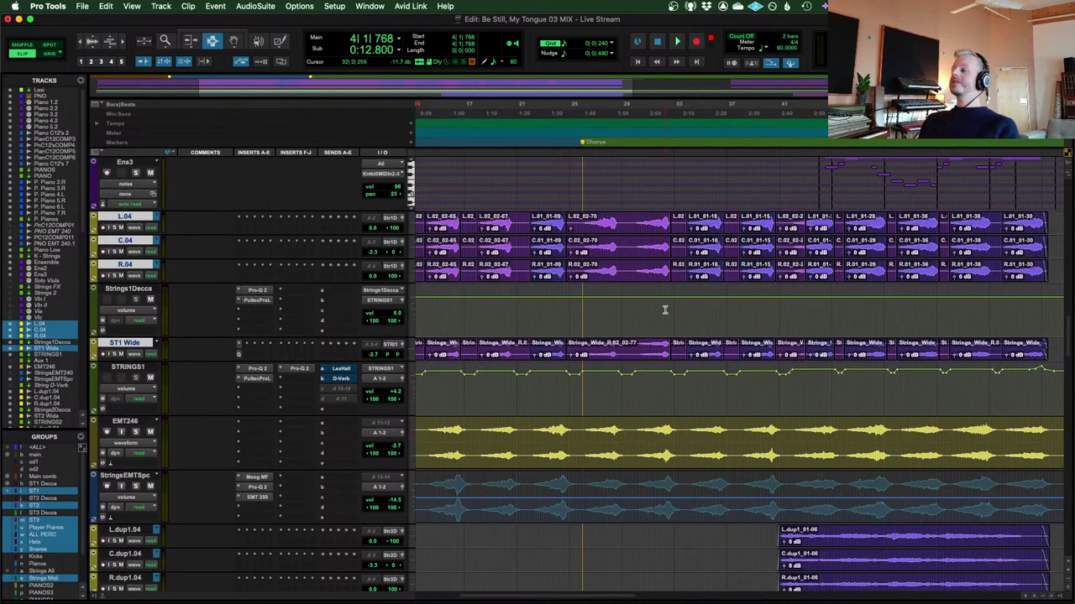
{"action": "scroll", "coordinate": [713, 298], "scroll_direction": "right", "scroll_amount": 8}
{"action": "scroll", "coordinate": [639, 286], "scroll_direction": "down", "scroll_amount": 2}
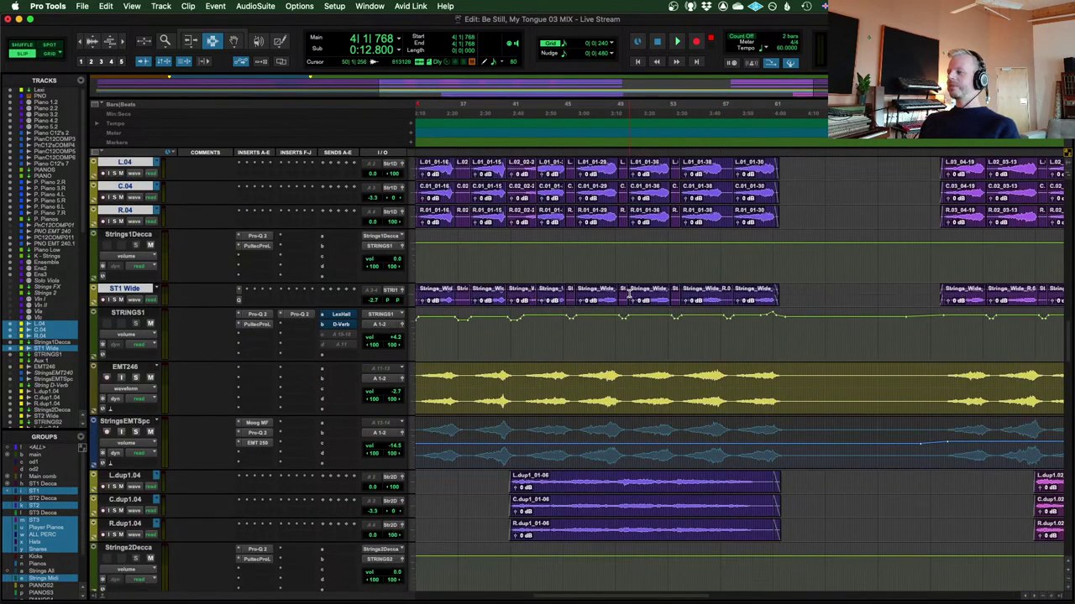
{"action": "scroll", "coordinate": [632, 292], "scroll_direction": "up", "scroll_amount": 2}
{"action": "scroll", "coordinate": [631, 292], "scroll_direction": "down", "scroll_amount": 4}
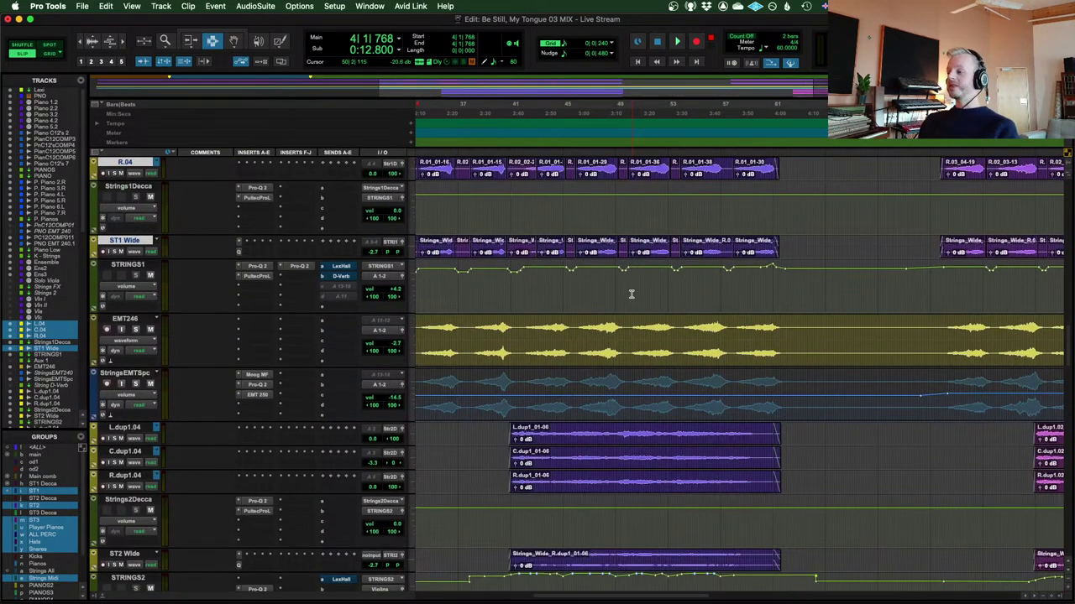
{"action": "scroll", "coordinate": [677, 367], "scroll_direction": "down", "scroll_amount": 4}
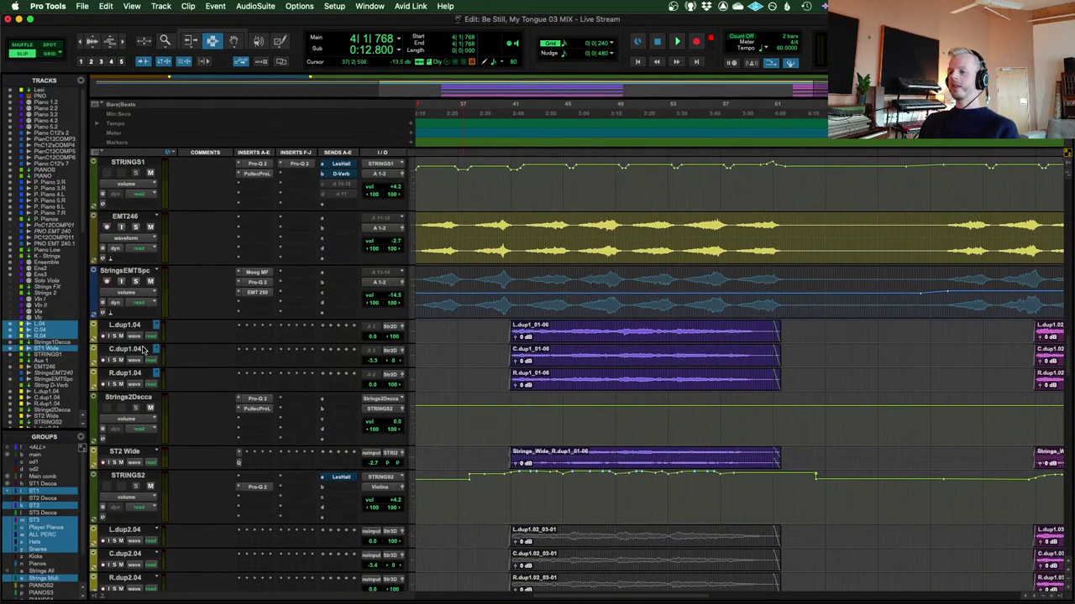
{"action": "left_click", "coordinate": [115, 336]}
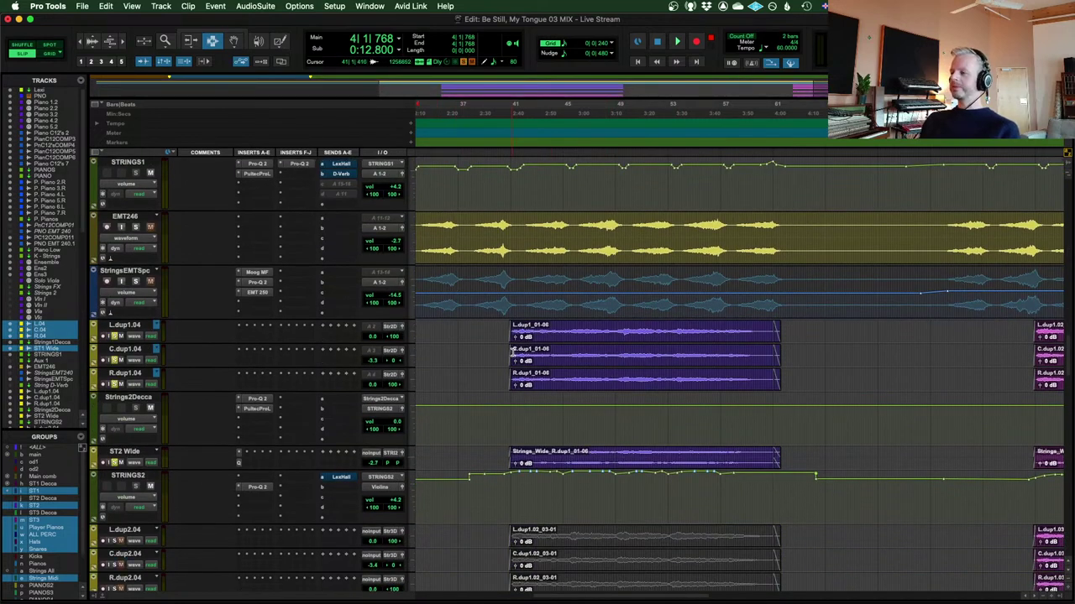
Play the soloed second string group from the start of its clips at 41|1|082, and stop
{"action": "left_click", "coordinate": [509, 336]}
{"action": "key", "text": "space"}
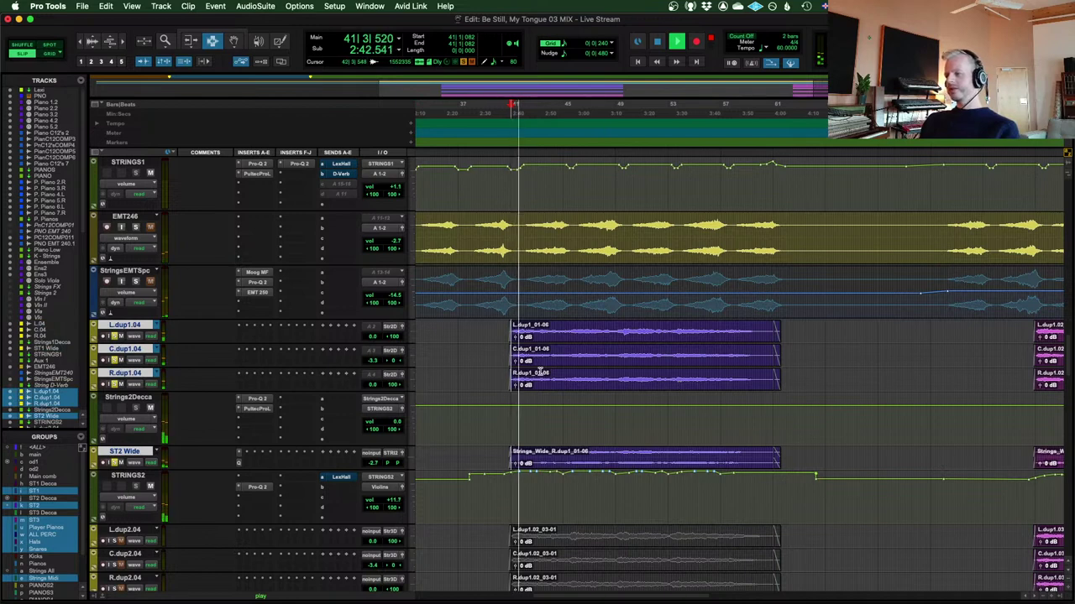
{"action": "scroll", "coordinate": [580, 379], "scroll_direction": "up", "scroll_amount": 6}
{"action": "scroll", "coordinate": [580, 379], "scroll_direction": "down", "scroll_amount": 6}
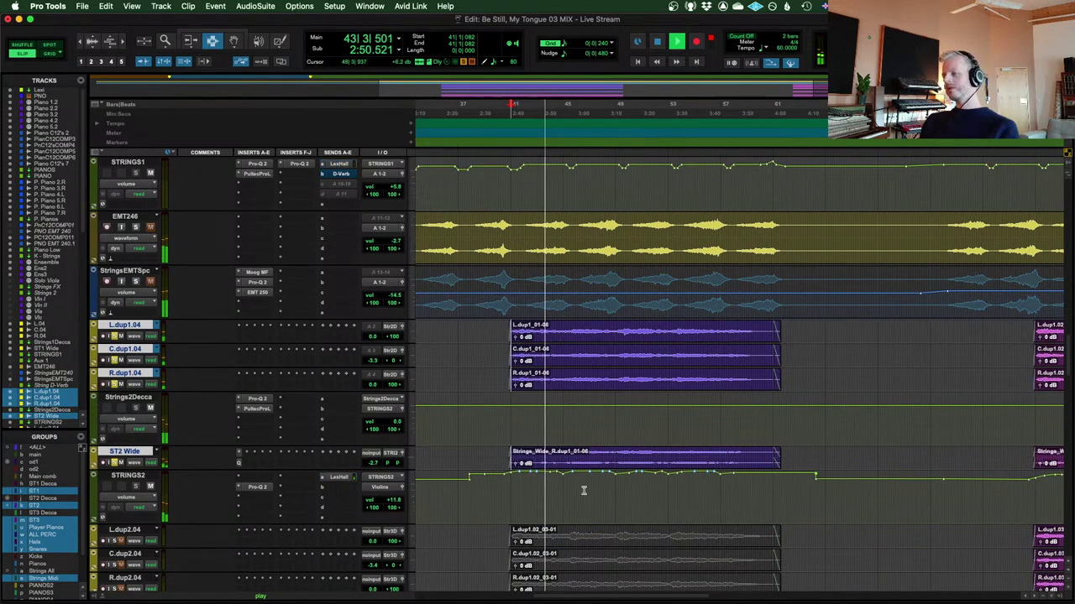
{"action": "scroll", "coordinate": [686, 412], "scroll_direction": "down", "scroll_amount": 3}
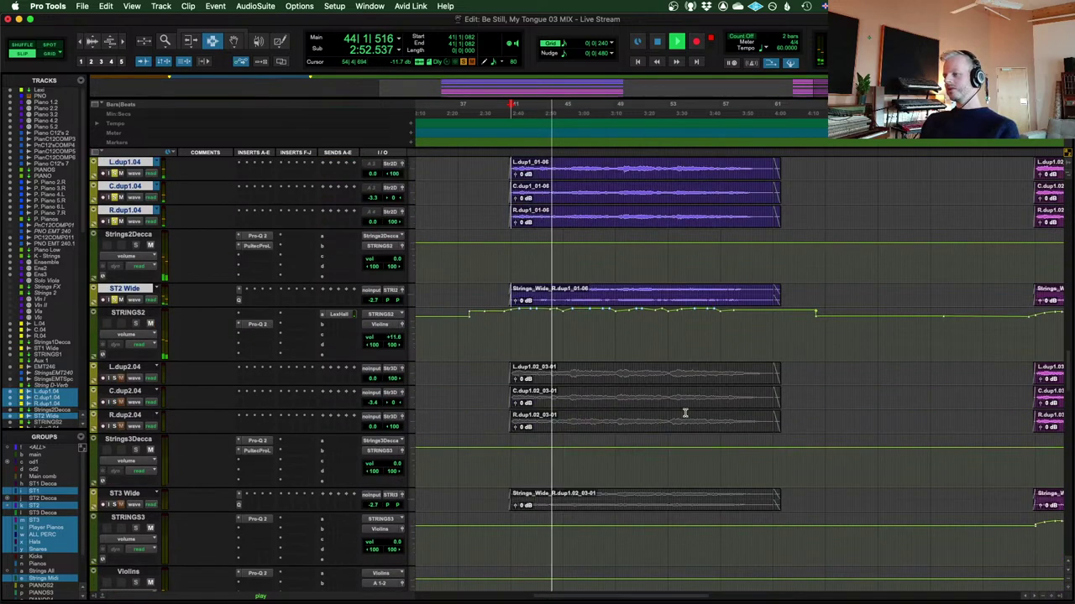
{"action": "scroll", "coordinate": [685, 413], "scroll_direction": "up", "scroll_amount": 2}
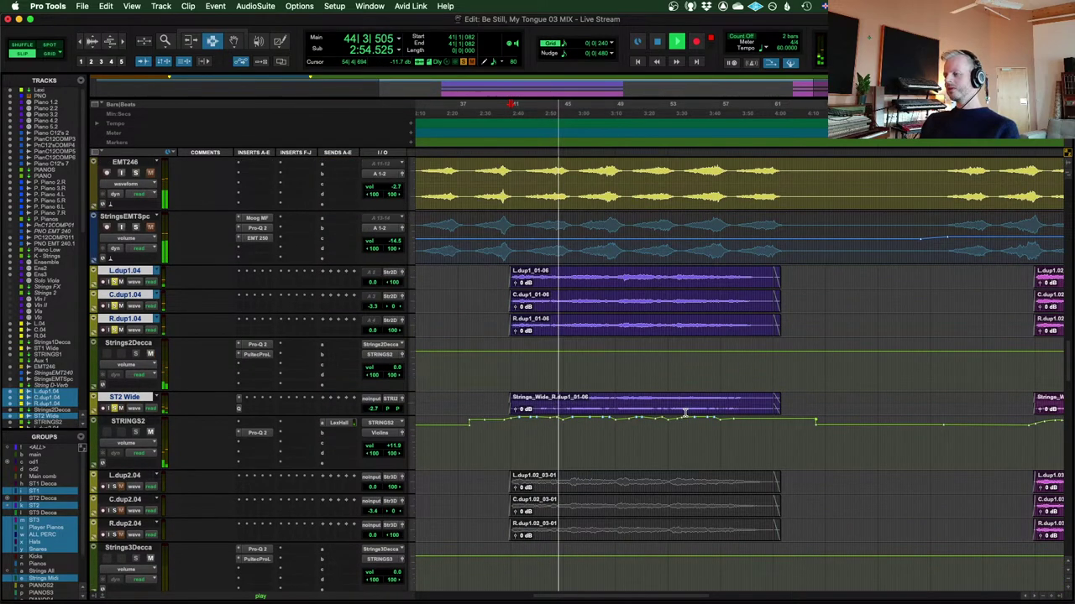
{"action": "key", "text": "space"}
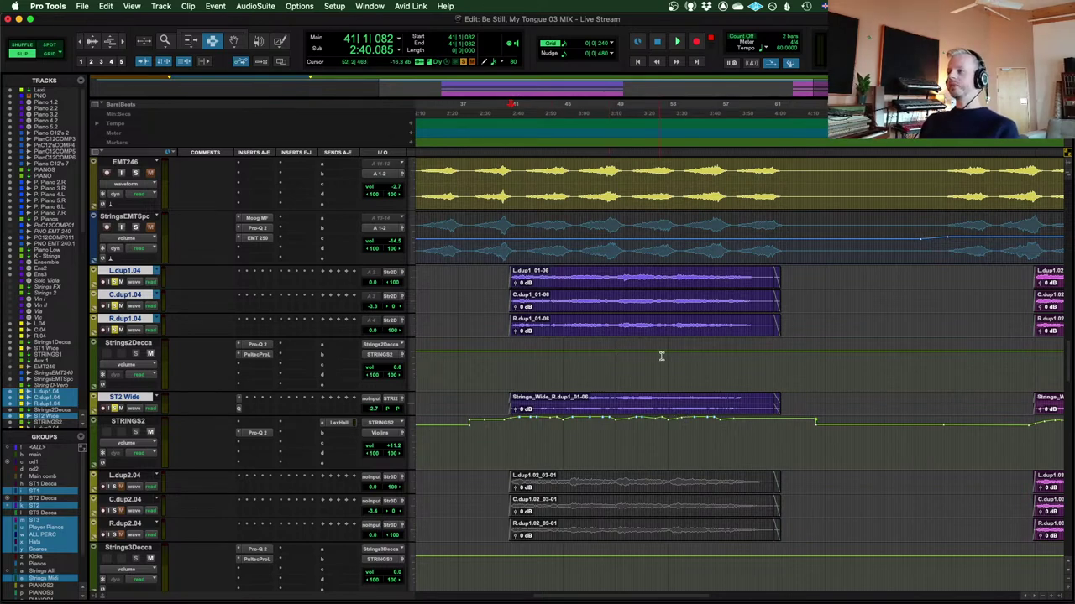
Switch to Preview and place the Main Strings and Overdubs full scores of "Be Still, My Tongue" side by side
{"action": "mouse_move", "coordinate": [979, 599]}
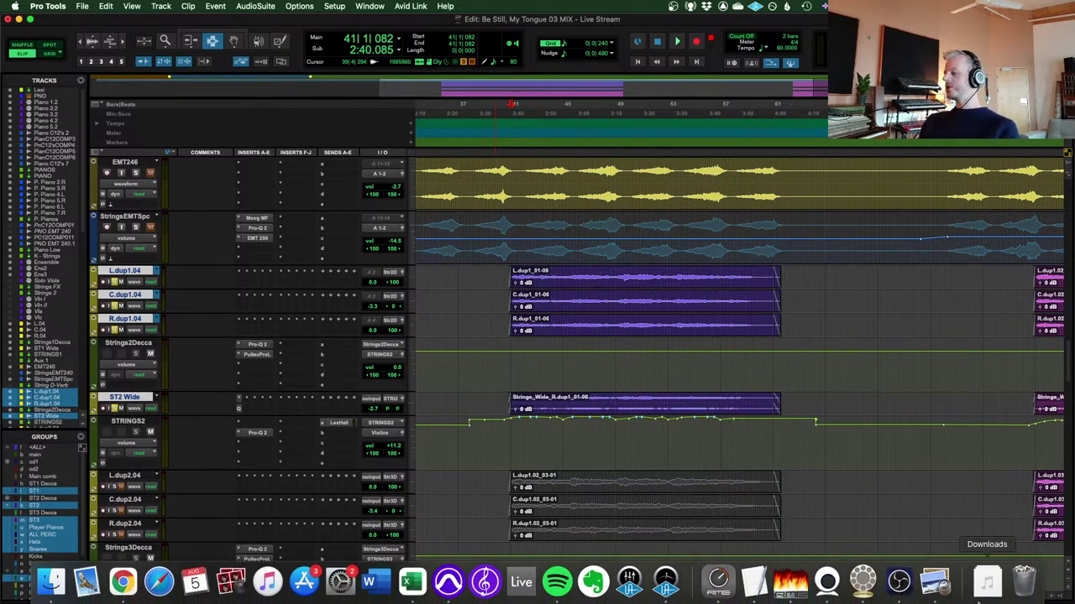
{"action": "left_click", "coordinate": [947, 591]}
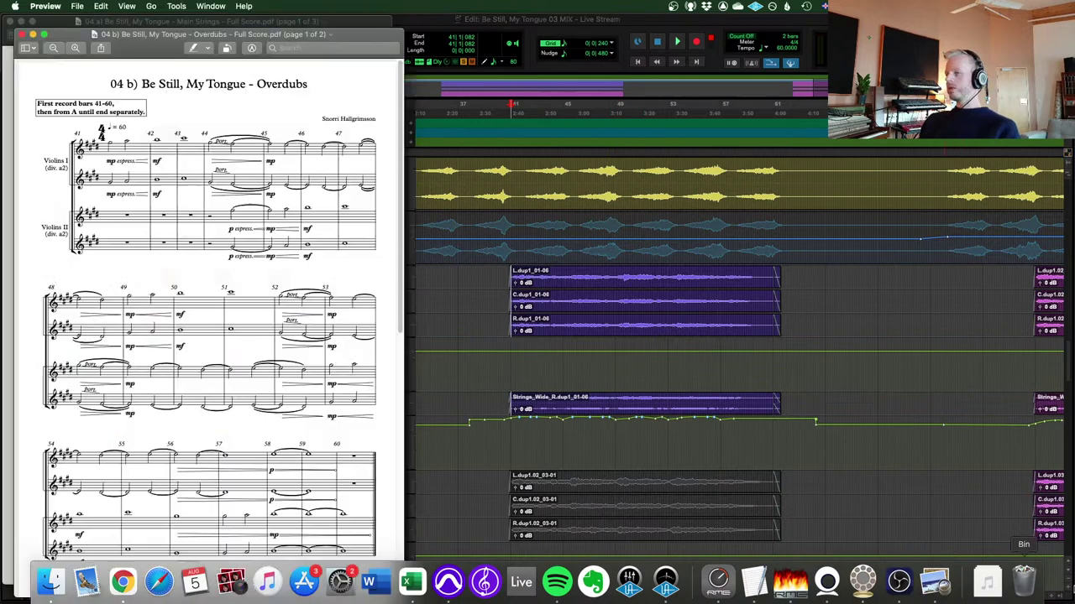
{"action": "left_click_drag", "start_coordinate": [149, 58], "coordinate": [584, 51]}
{"action": "left_click_drag", "start_coordinate": [351, 28], "coordinate": [393, 36]}
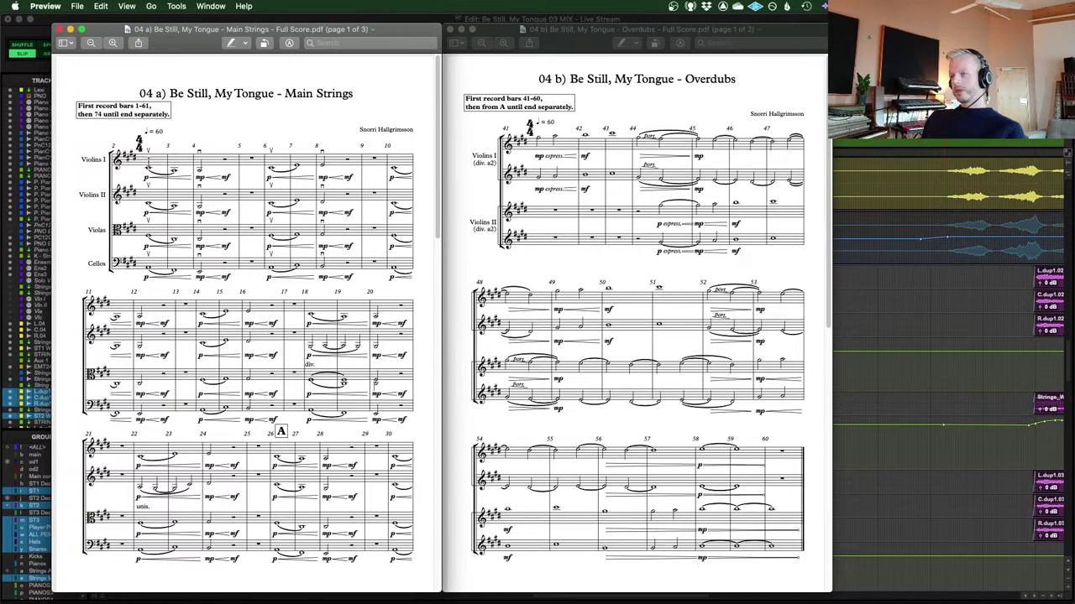
Examine the Main Strings score, from the opening string parts through the second page and back to the beginning
{"action": "left_click_drag", "start_coordinate": [148, 160], "coordinate": [126, 191]}
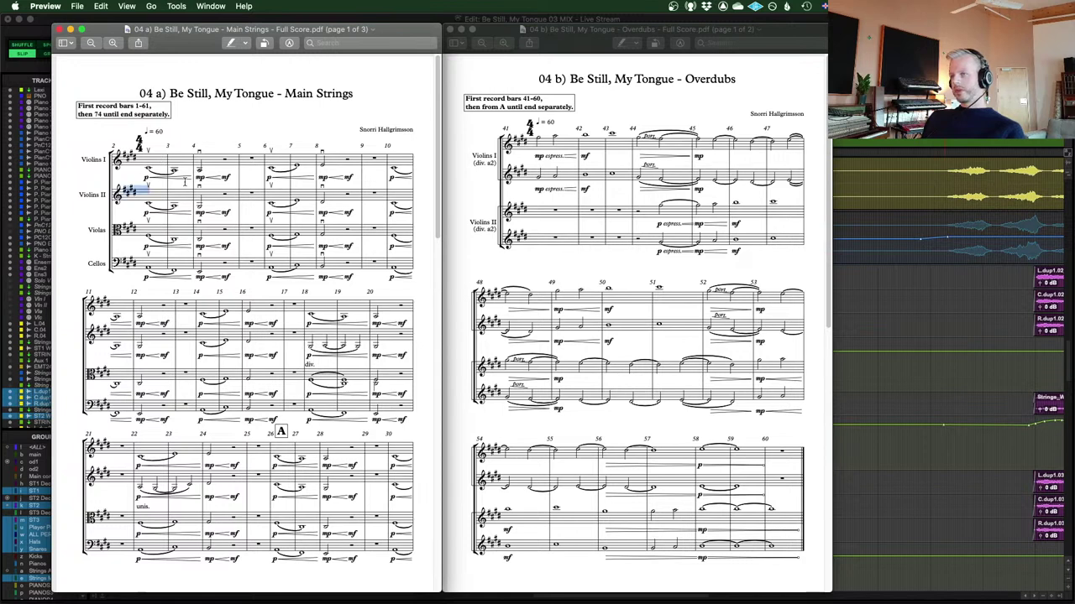
{"action": "left_click", "coordinate": [255, 128]}
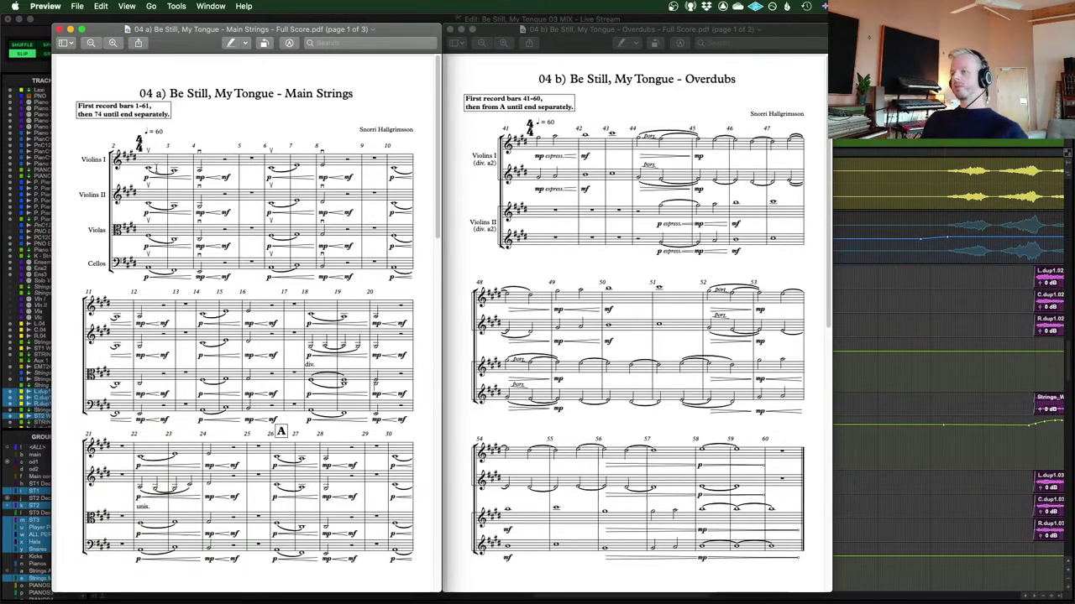
{"action": "left_click_drag", "start_coordinate": [159, 171], "coordinate": [175, 171]}
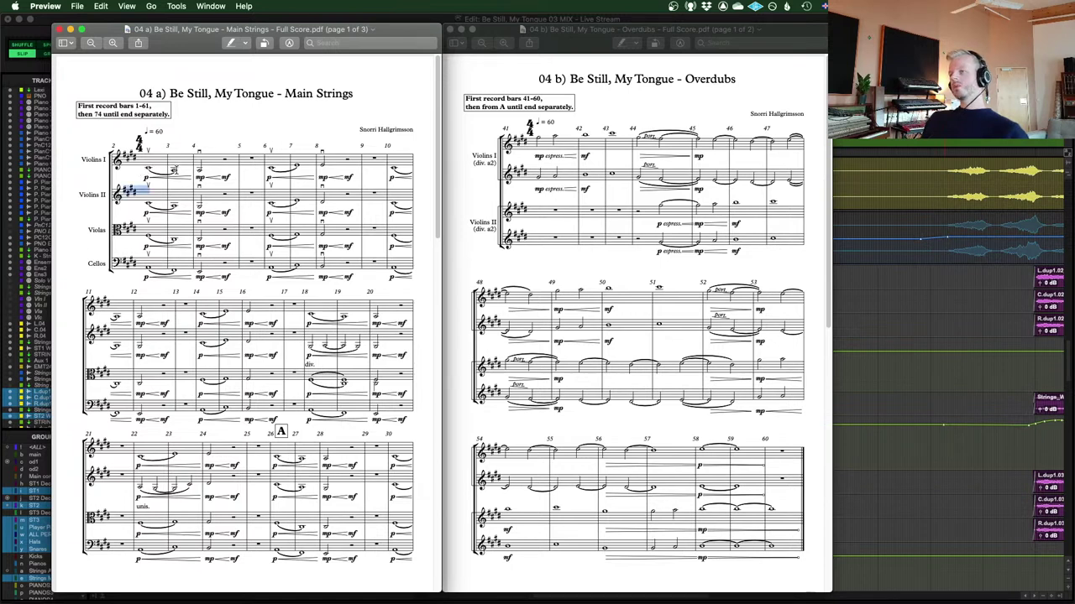
{"action": "left_click", "coordinate": [272, 123]}
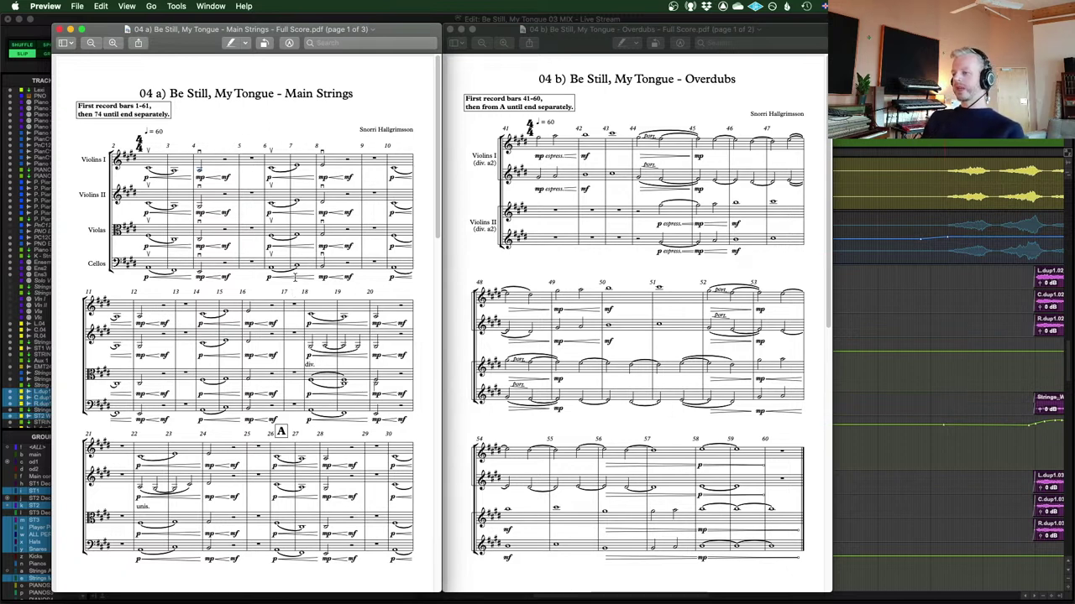
{"action": "left_click_drag", "start_coordinate": [437, 115], "coordinate": [421, 265]}
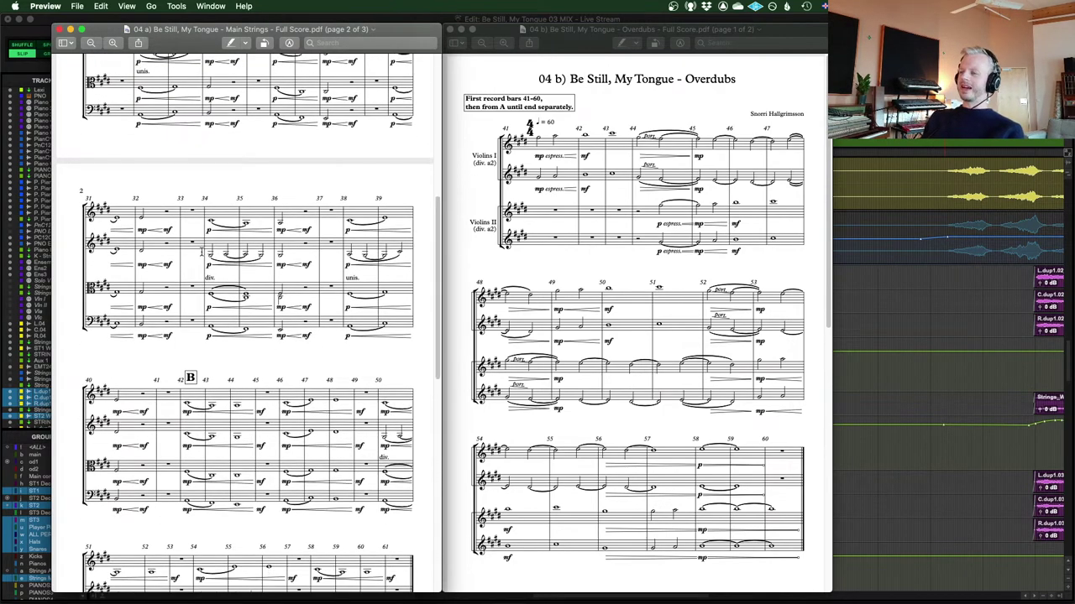
{"action": "left_click_drag", "start_coordinate": [437, 225], "coordinate": [435, 82]}
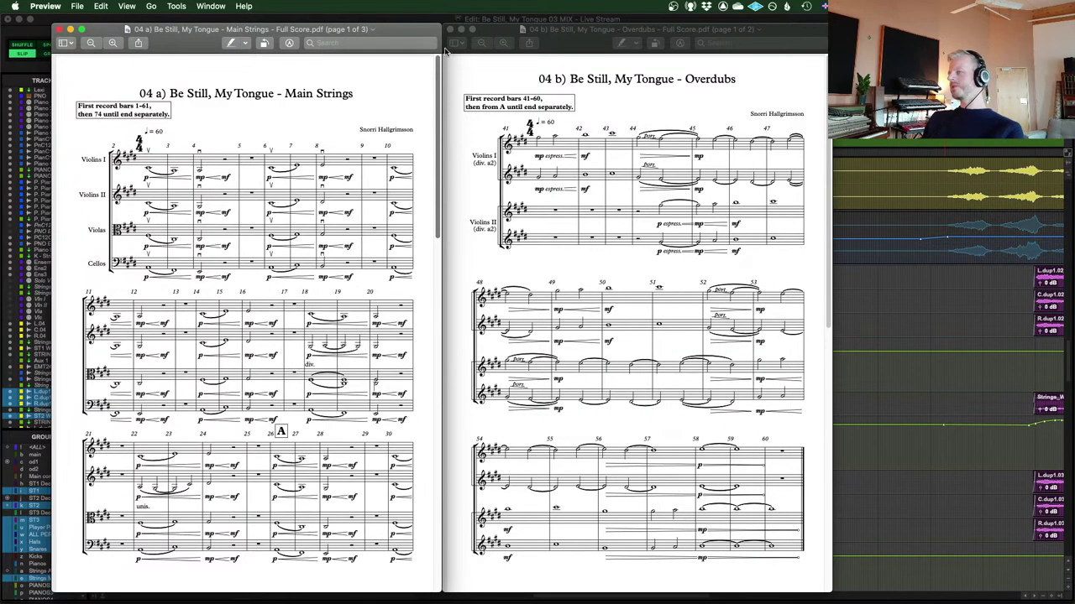
Activate the Overdubs score, return to Pro Tools to play the second string group from 41|1|082, check the score during playback, and stop
{"action": "left_click", "coordinate": [561, 35]}
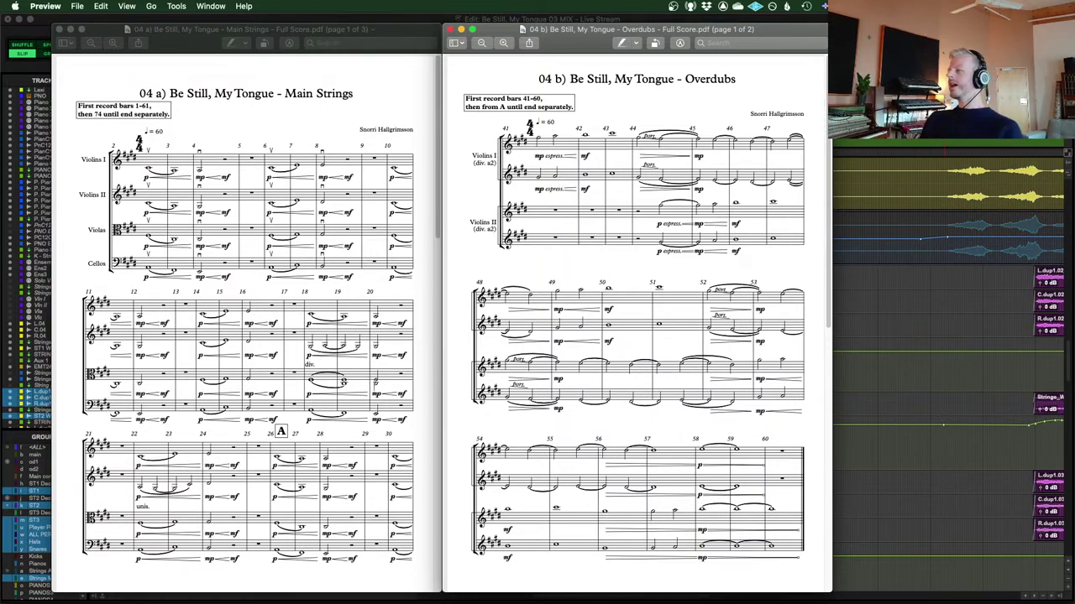
{"action": "key", "text": "cmd+Tab"}
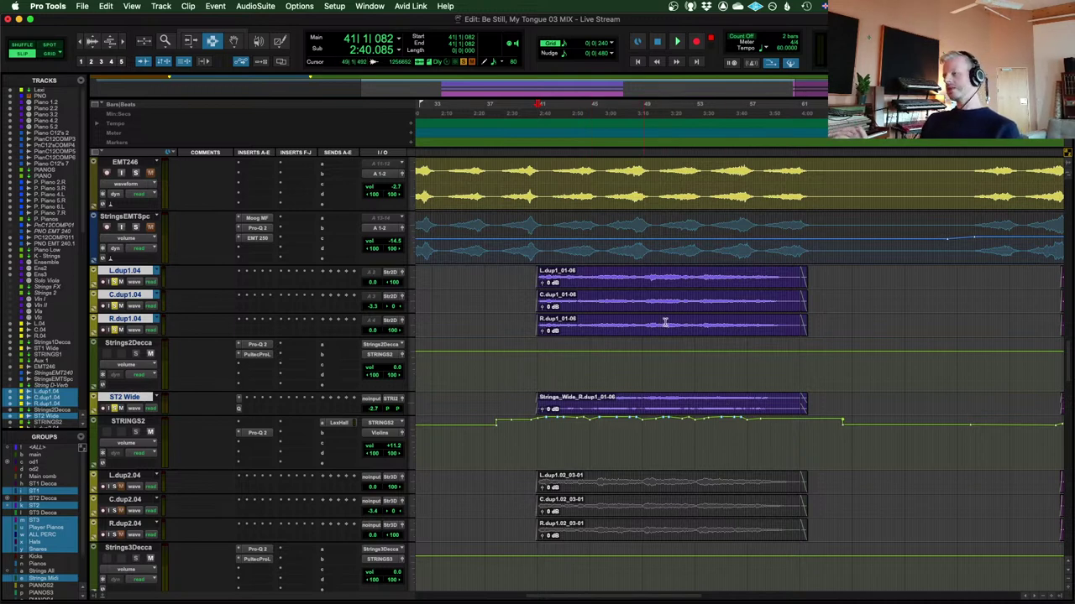
{"action": "key", "text": "space"}
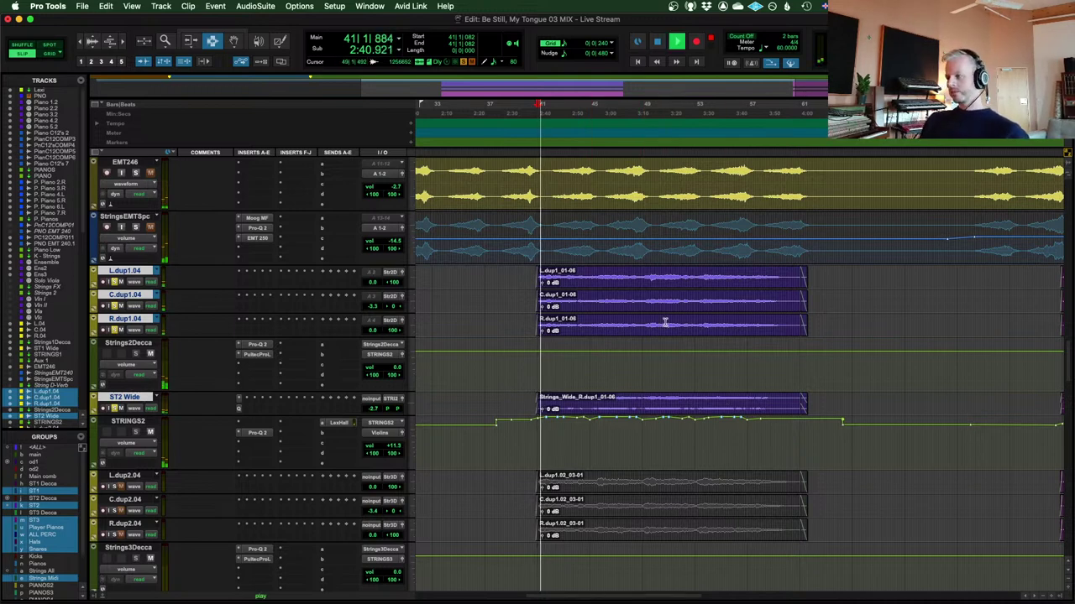
{"action": "left_click", "coordinate": [930, 590]}
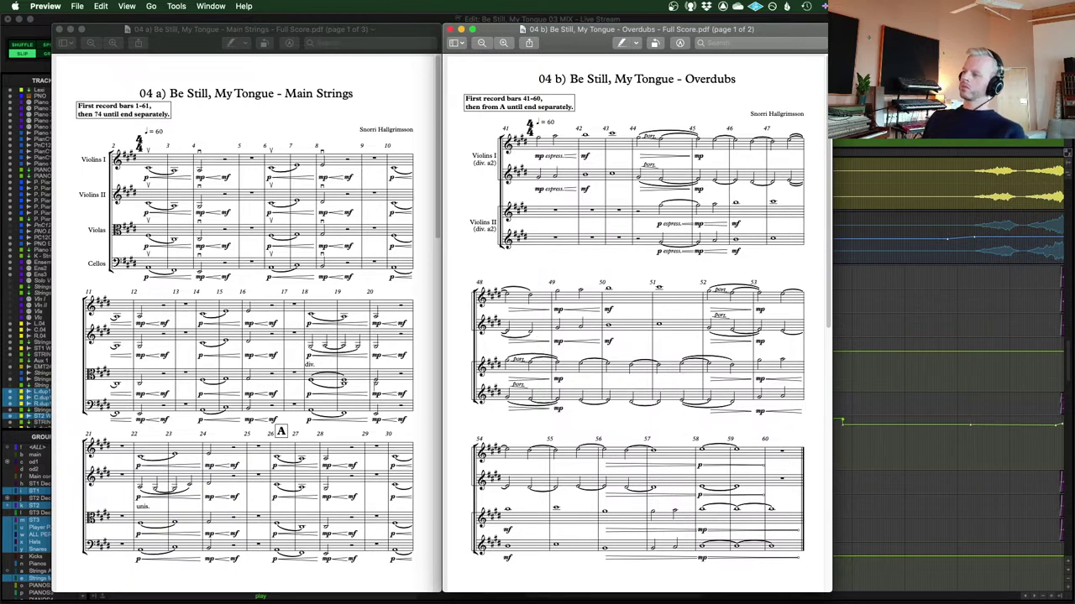
{"action": "key", "text": "super+Tab"}
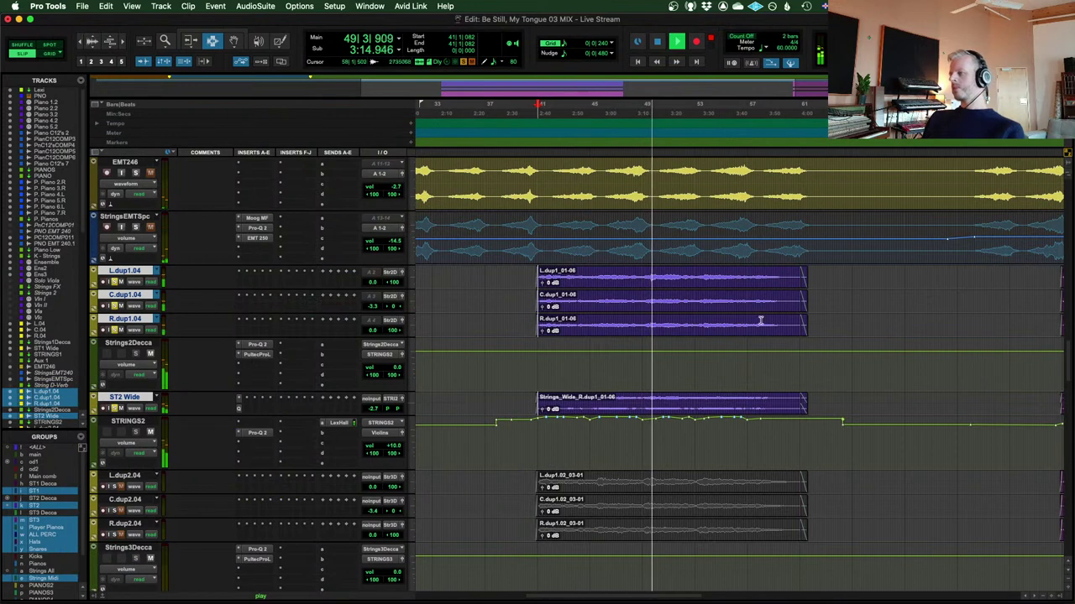
{"action": "key", "text": "space"}
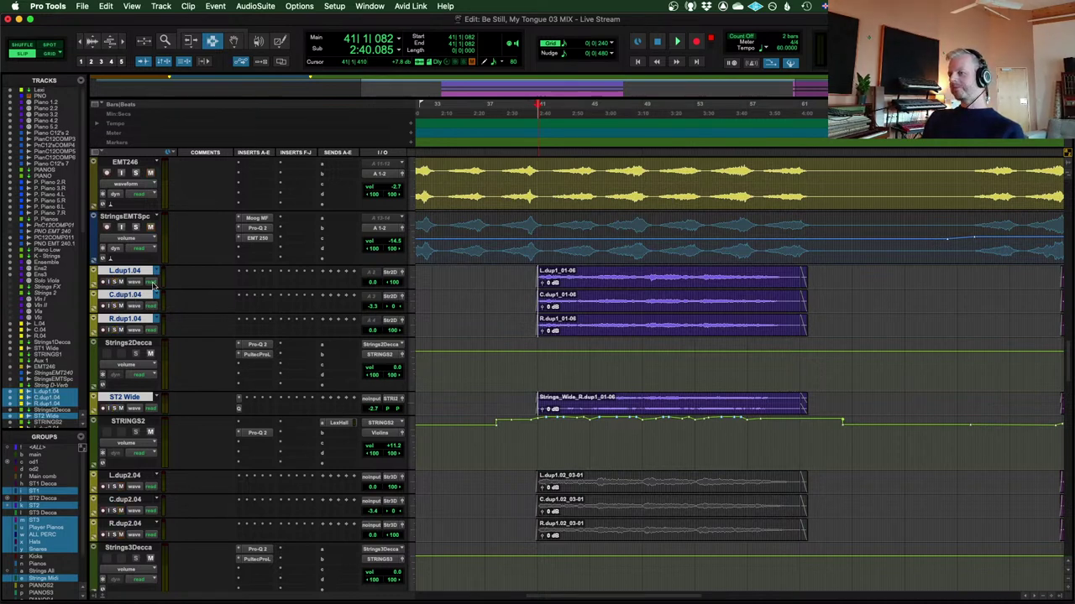
Locate the Viola COMP track and select the range around its first set of clips near the Chorus marker
{"action": "scroll", "coordinate": [698, 315], "scroll_direction": "up", "scroll_amount": 1}
{"action": "key", "text": "r"}
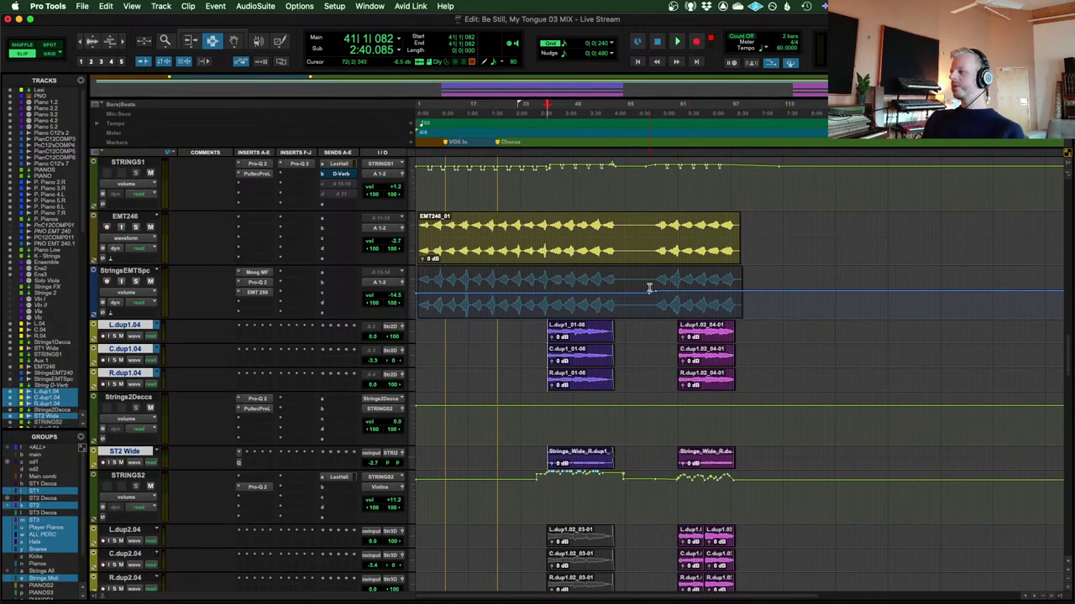
{"action": "scroll", "coordinate": [626, 281], "scroll_direction": "down", "scroll_amount": 1}
{"action": "scroll", "coordinate": [571, 285], "scroll_direction": "down", "scroll_amount": 8}
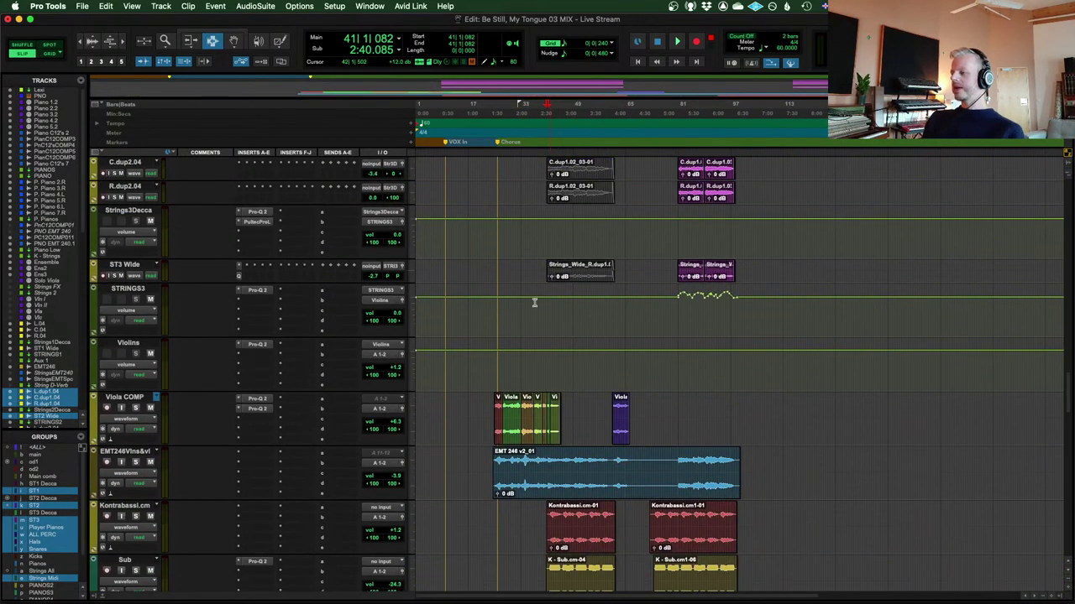
{"action": "left_click", "coordinate": [487, 414]}
{"action": "key", "text": "t"}
{"action": "key", "text": "t"}
{"action": "scroll", "coordinate": [663, 389], "scroll_direction": "right", "scroll_amount": 3}
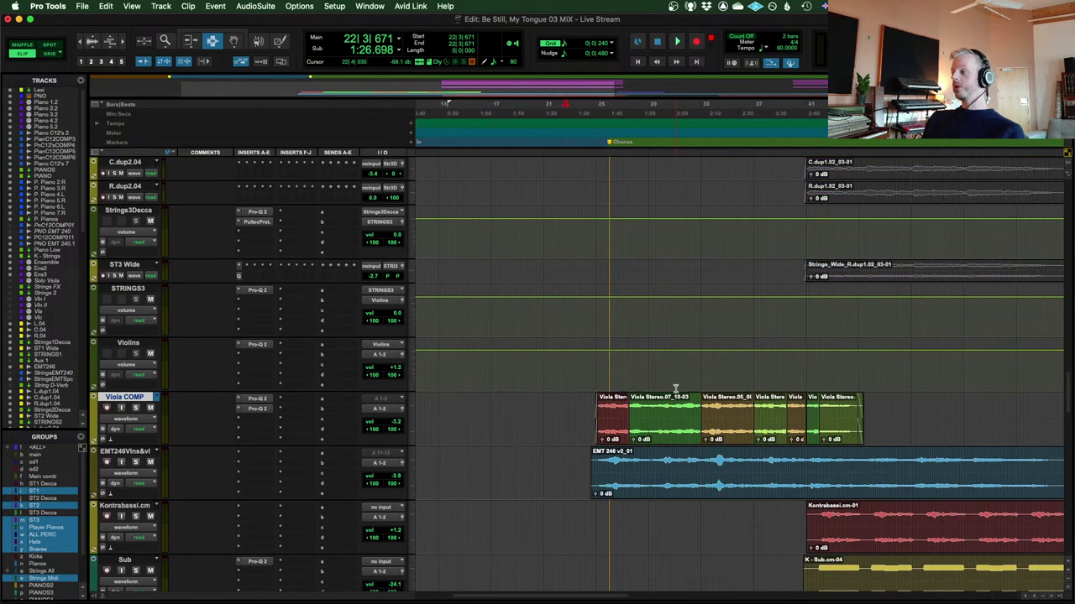
{"action": "left_click_drag", "start_coordinate": [588, 407], "coordinate": [940, 411]}
{"action": "left_click", "coordinate": [890, 412]}
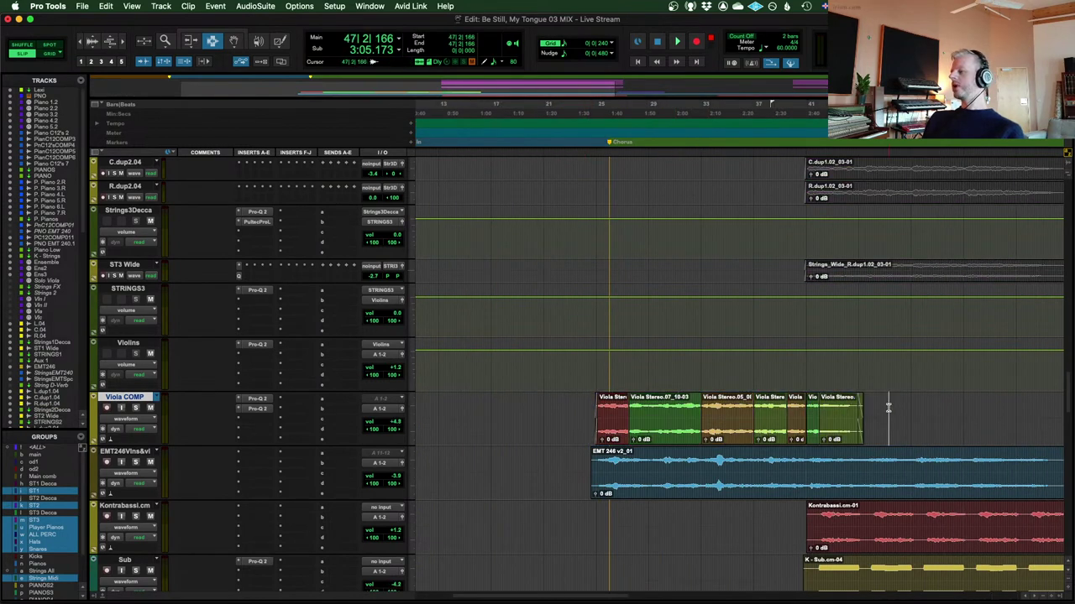
{"action": "left_click", "coordinate": [575, 415]}
{"action": "left_click_drag", "start_coordinate": [523, 416], "coordinate": [916, 417]}
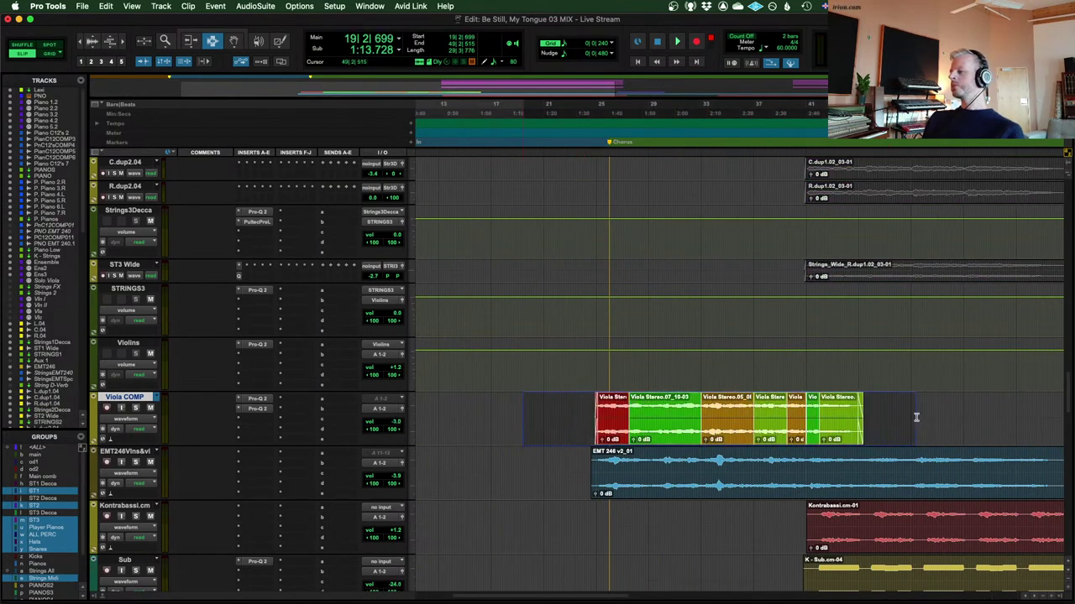
Solo Viola COMP and play it from 24|3|691, just before its first clip
{"action": "left_click", "coordinate": [134, 408]}
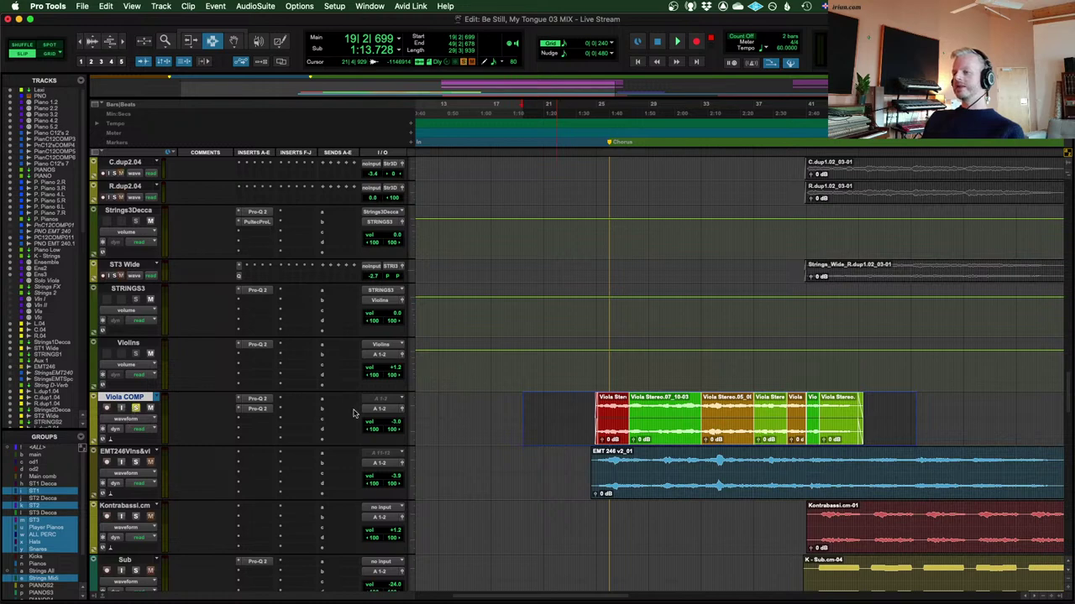
{"action": "left_click", "coordinate": [592, 401]}
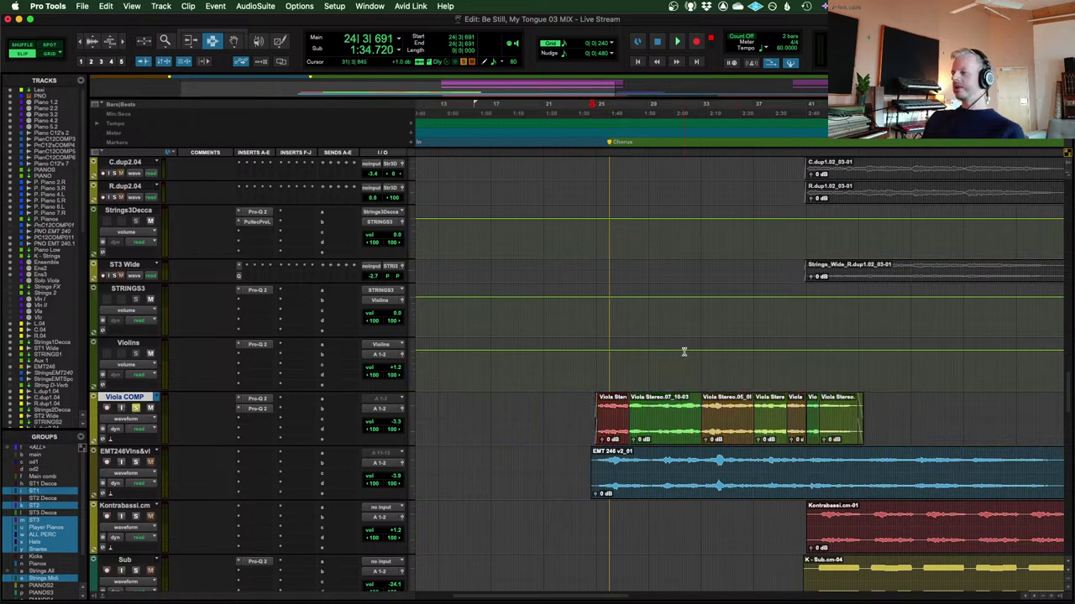
{"action": "scroll", "coordinate": [683, 351], "scroll_direction": "right", "scroll_amount": 3}
{"action": "scroll", "coordinate": [821, 349], "scroll_direction": "down", "scroll_amount": 5}
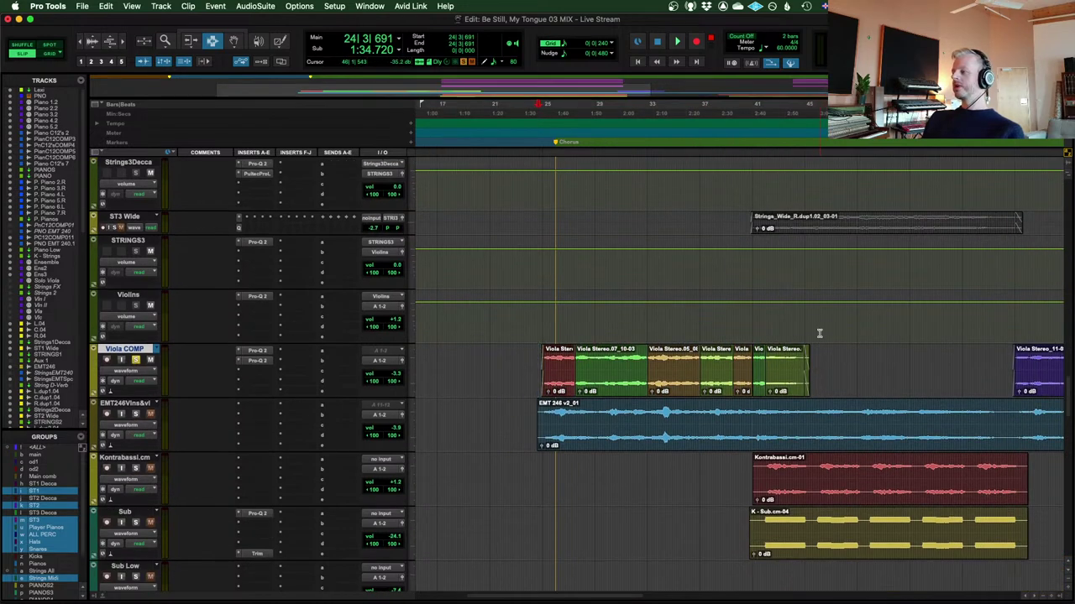
{"action": "scroll", "coordinate": [719, 316], "scroll_direction": "left", "scroll_amount": 10}
{"action": "scroll", "coordinate": [713, 307], "scroll_direction": "right", "scroll_amount": 12}
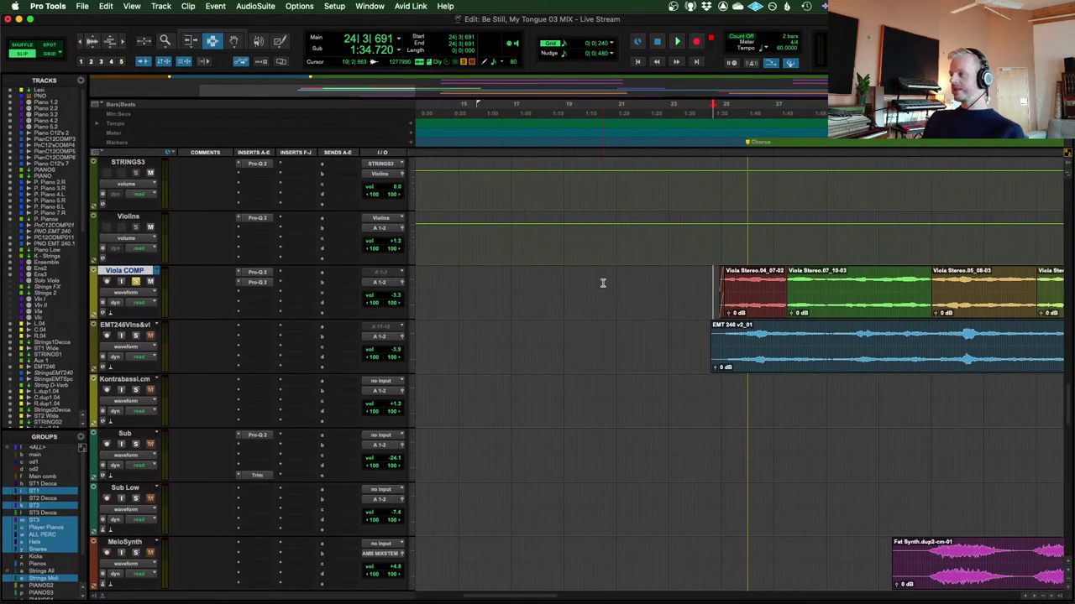
{"action": "scroll", "coordinate": [602, 284], "scroll_direction": "left", "scroll_amount": 3}
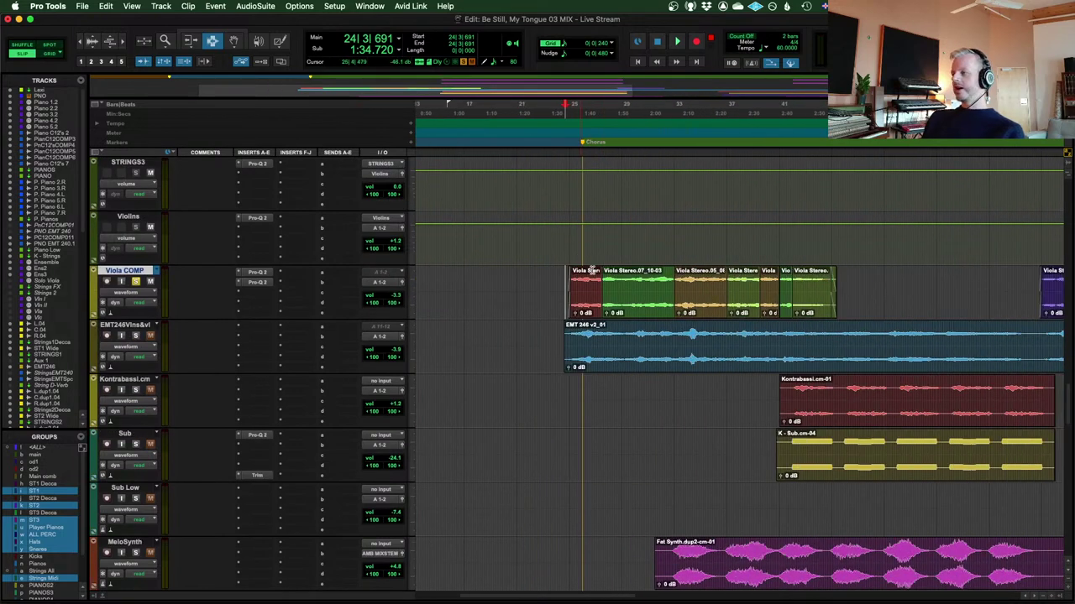
{"action": "key", "text": "space"}
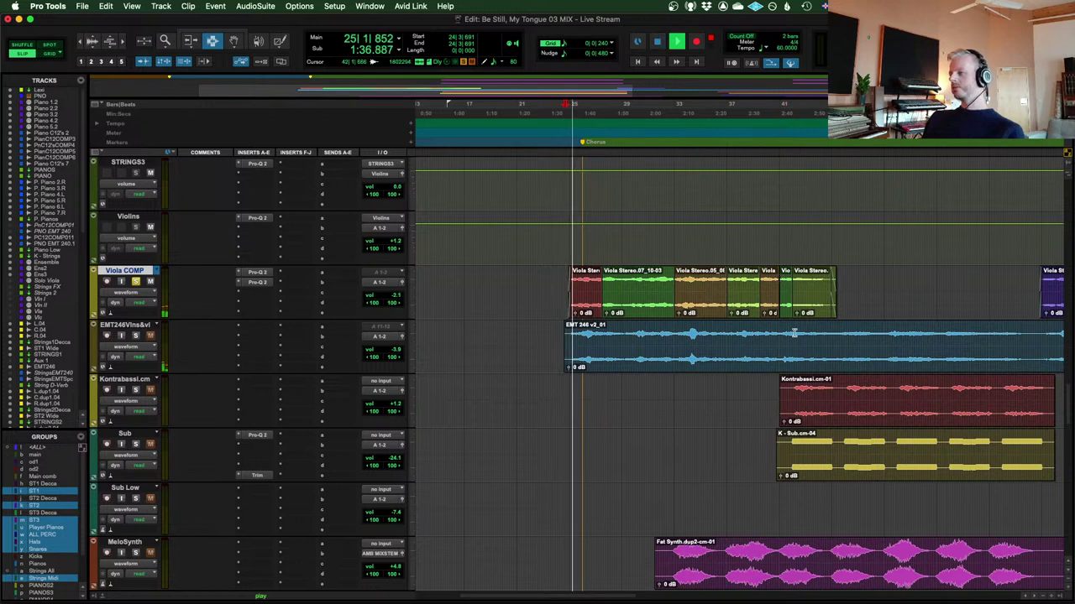
{"action": "scroll", "coordinate": [441, 319], "scroll_direction": "up", "scroll_amount": 1}
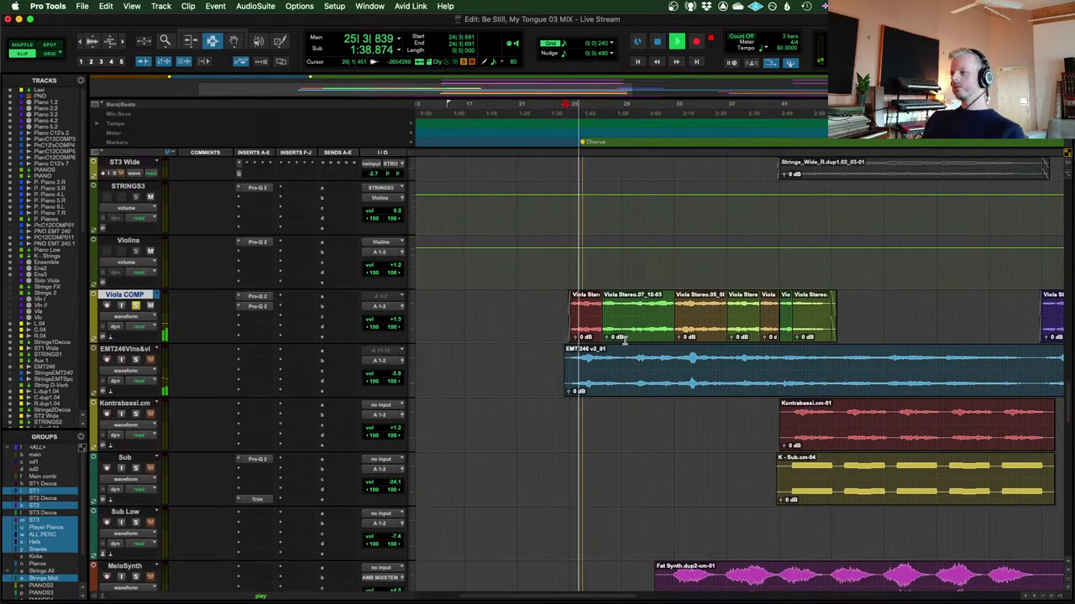
Solo the EMT246Vlns&vl reverb track together with Viola COMP during playback, and stop
{"action": "left_click", "coordinate": [136, 359]}
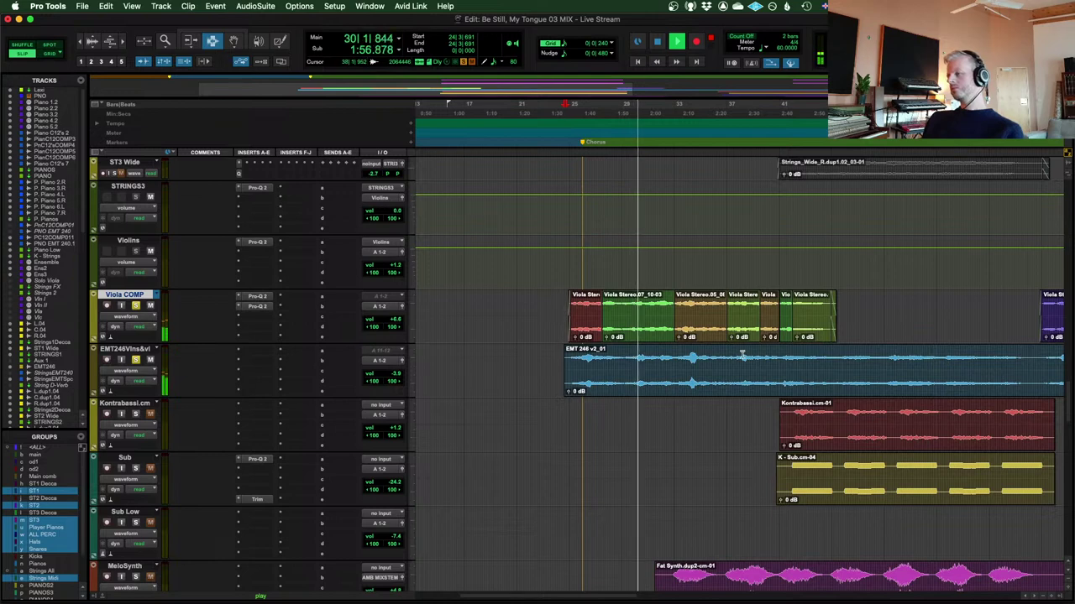
{"action": "mouse_move", "coordinate": [754, 582]}
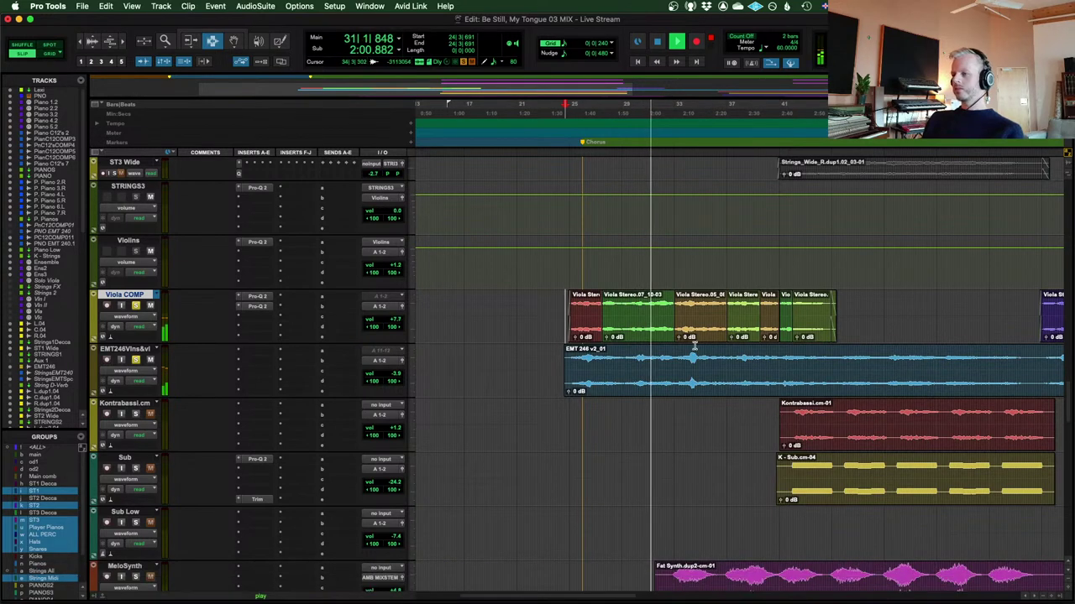
{"action": "key", "text": "space"}
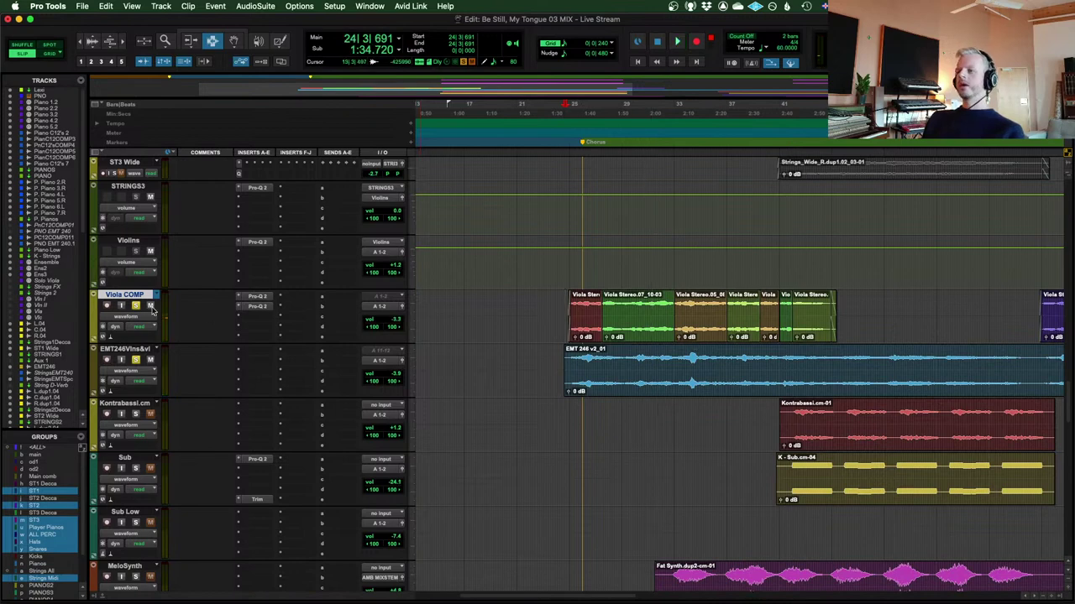
Unsolo Viola COMP, inspect the EQ curve of its first Pro-Q 2 insert, and close the plug-in window
{"action": "left_click", "coordinate": [135, 306]}
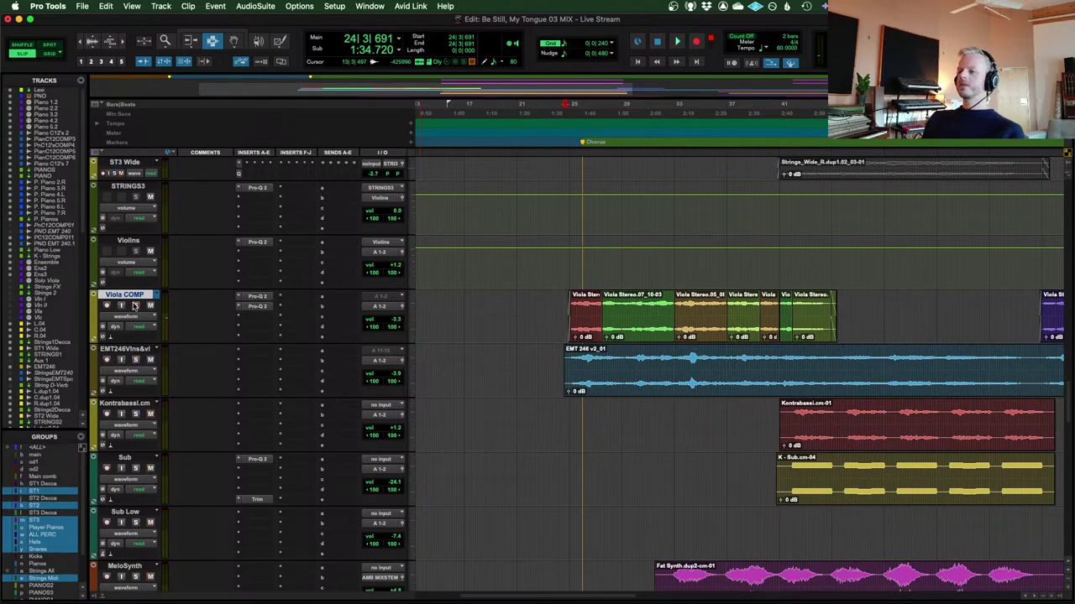
{"action": "left_click", "coordinate": [258, 298]}
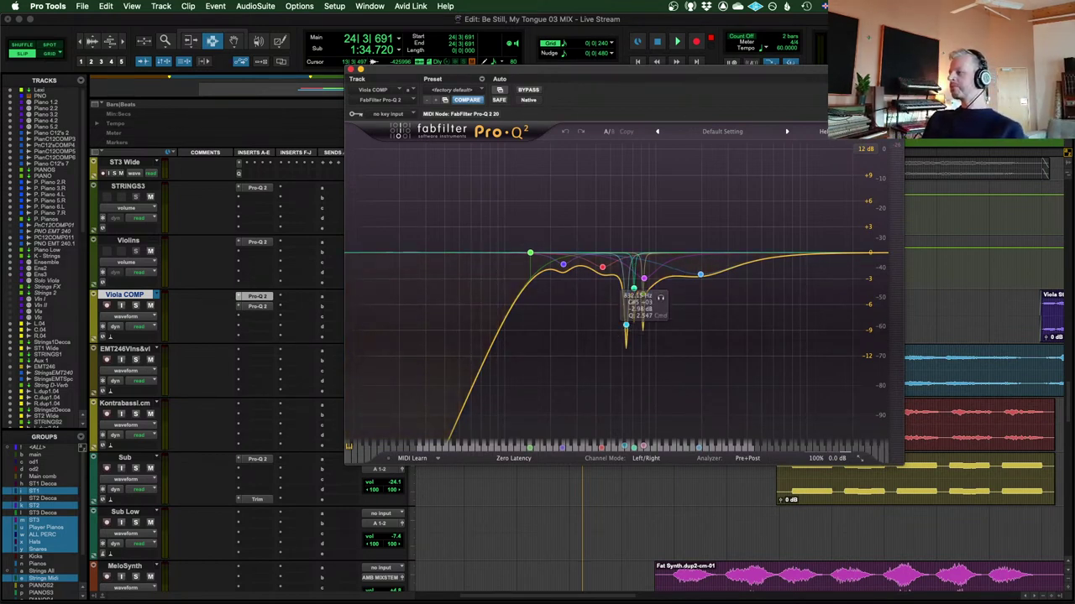
{"action": "left_click", "coordinate": [352, 70]}
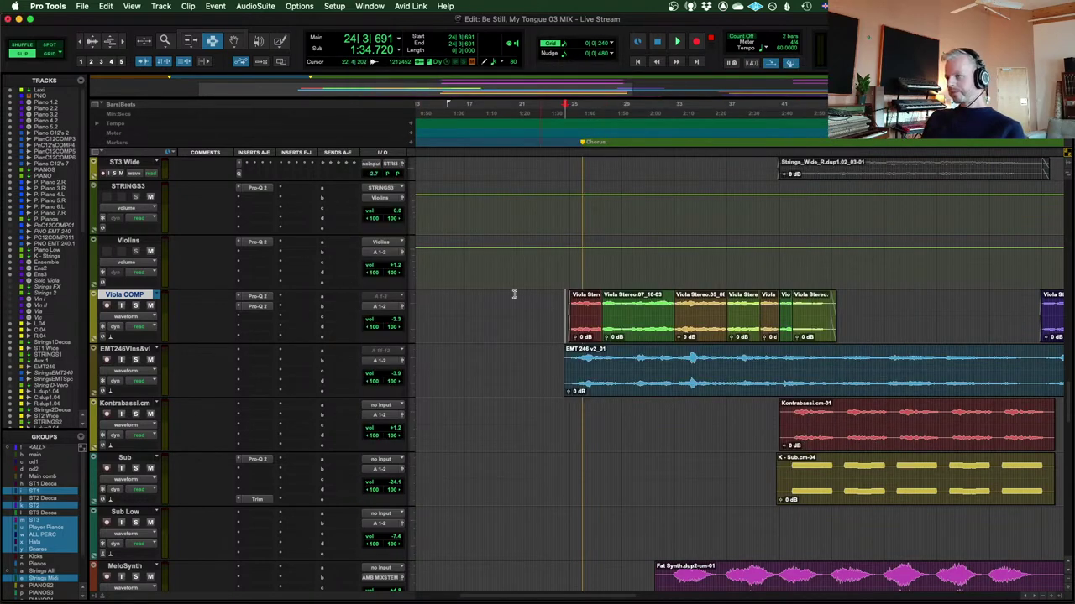
Solo the Viola COMP track and its EMT246Vlns&vl reverb track again
{"action": "scroll", "coordinate": [579, 307], "scroll_direction": "up", "scroll_amount": 8}
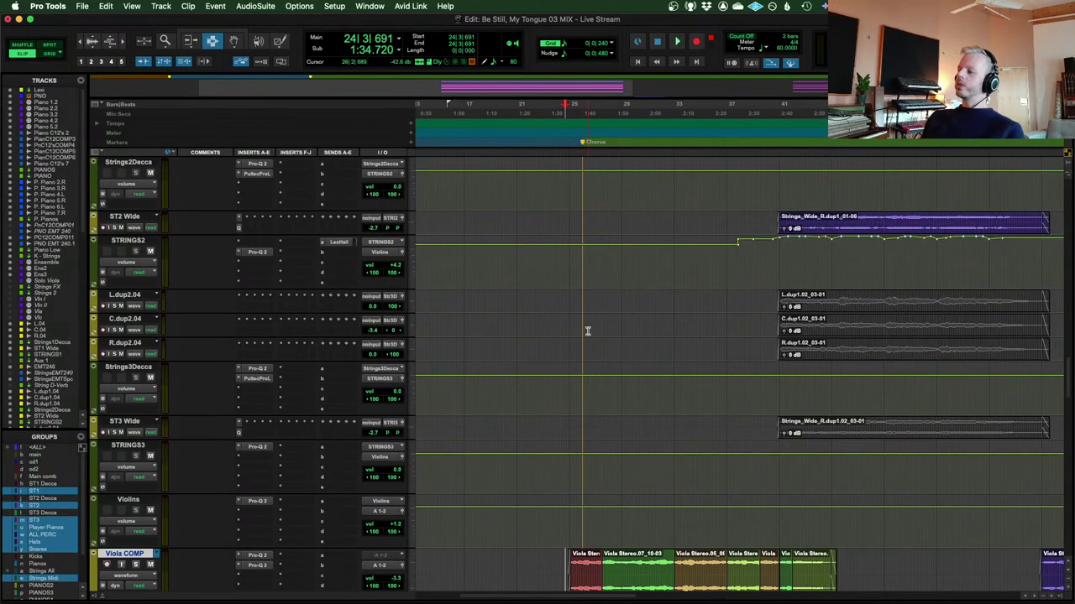
{"action": "scroll", "coordinate": [588, 331], "scroll_direction": "down", "scroll_amount": 3}
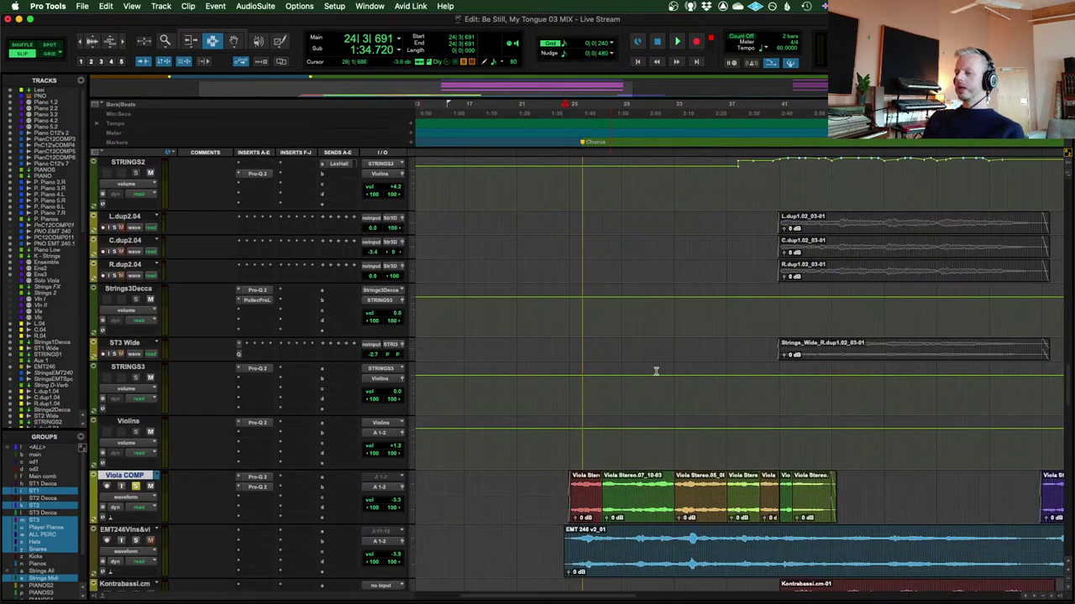
{"action": "scroll", "coordinate": [420, 403], "scroll_direction": "down", "scroll_amount": 4}
{"action": "left_click", "coordinate": [137, 438]}
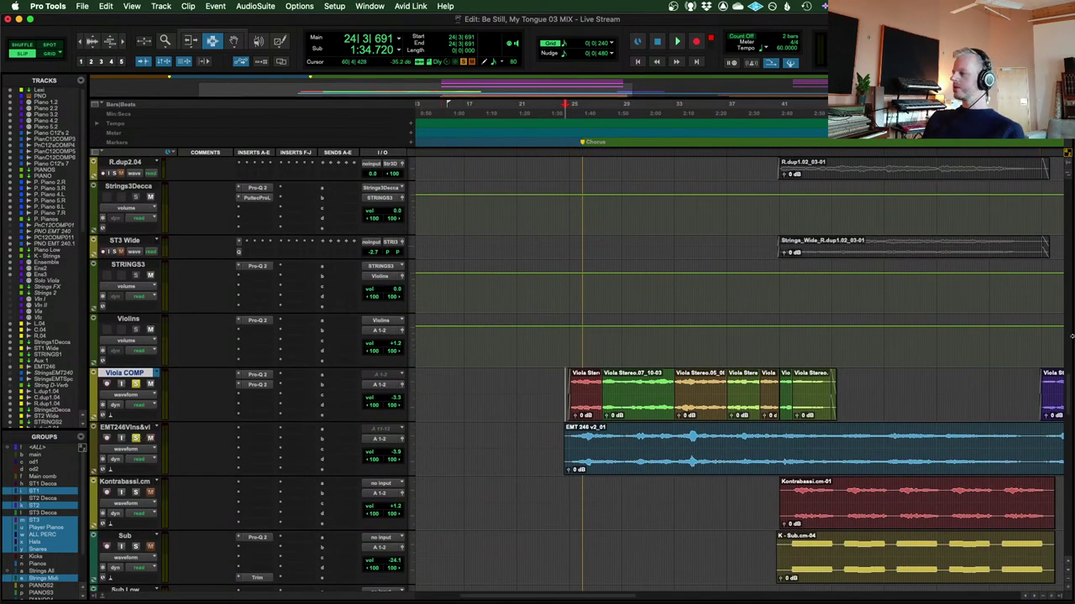
Add the VOC BNCE vocal track to the soloed viola and reverb tracks
{"action": "scroll", "coordinate": [1065, 384], "scroll_direction": "down", "scroll_amount": 1}
{"action": "scroll", "coordinate": [1053, 529], "scroll_direction": "down", "scroll_amount": 5}
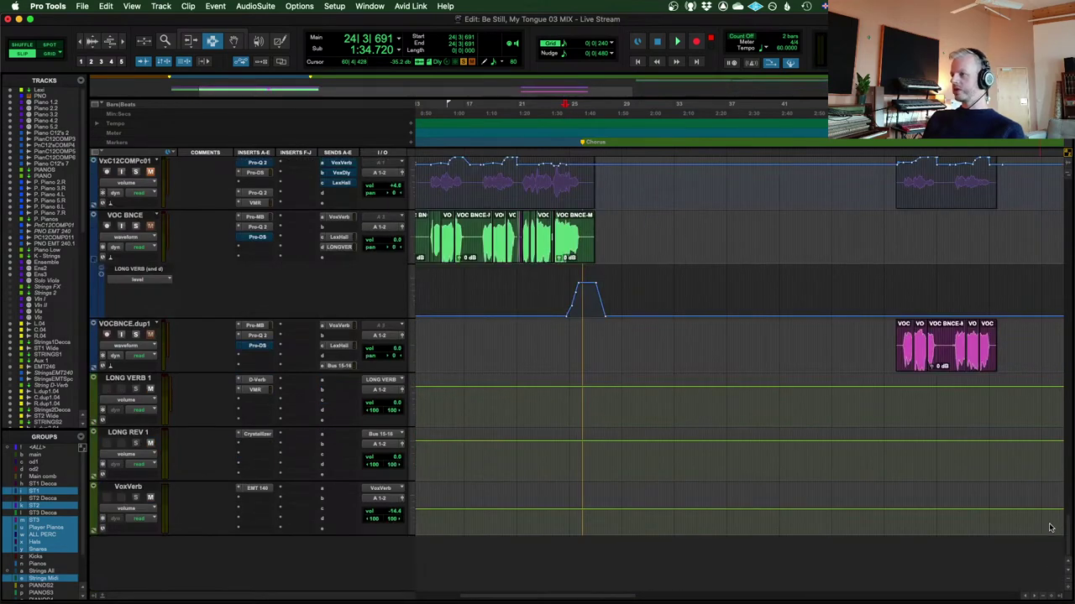
{"action": "scroll", "coordinate": [391, 375], "scroll_direction": "up", "scroll_amount": 2}
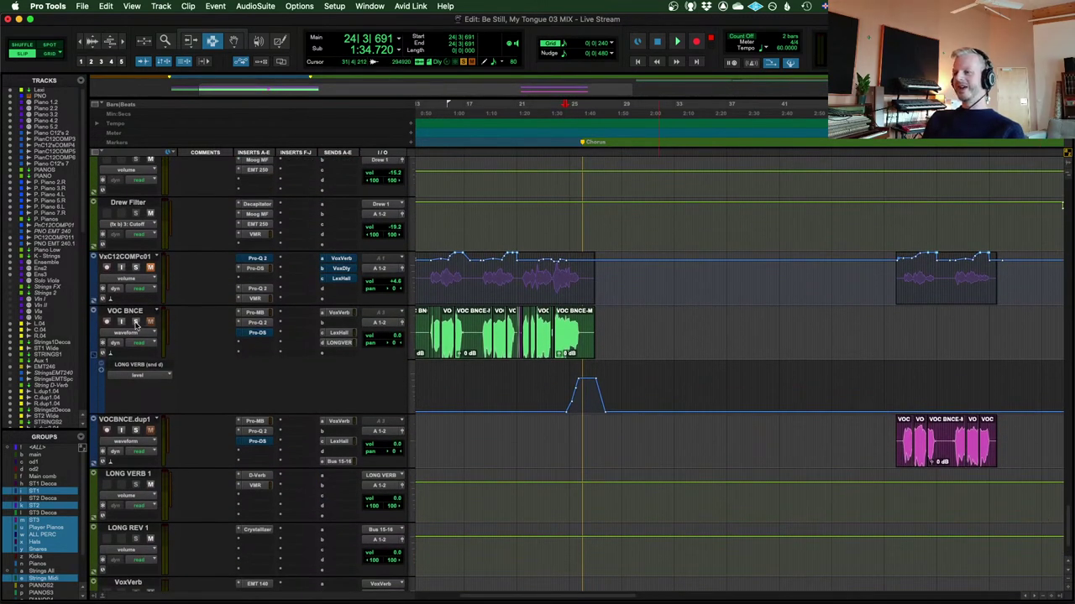
{"action": "left_click", "coordinate": [135, 323]}
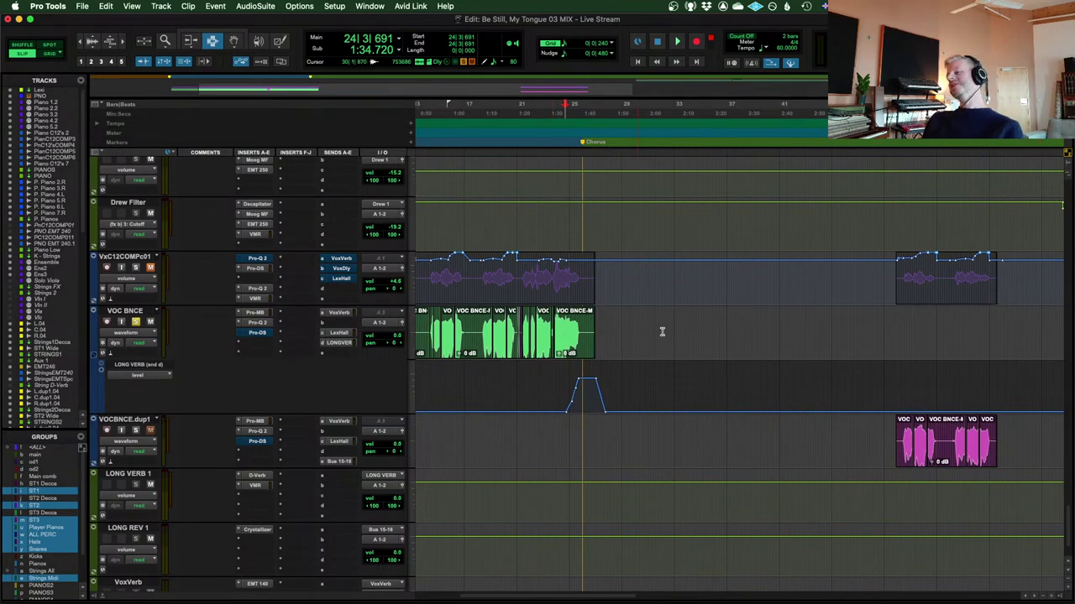
{"action": "scroll", "coordinate": [661, 332], "scroll_direction": "up", "scroll_amount": 15}
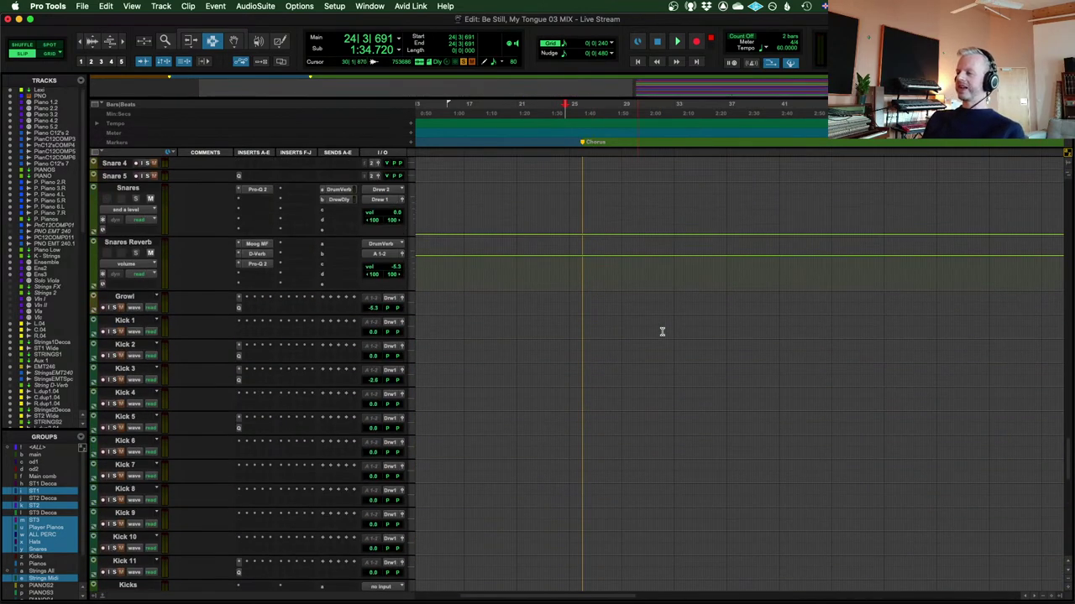
{"action": "scroll", "coordinate": [661, 332], "scroll_direction": "up", "scroll_amount": 6}
{"action": "scroll", "coordinate": [1069, 420], "scroll_direction": "down", "scroll_amount": 20}
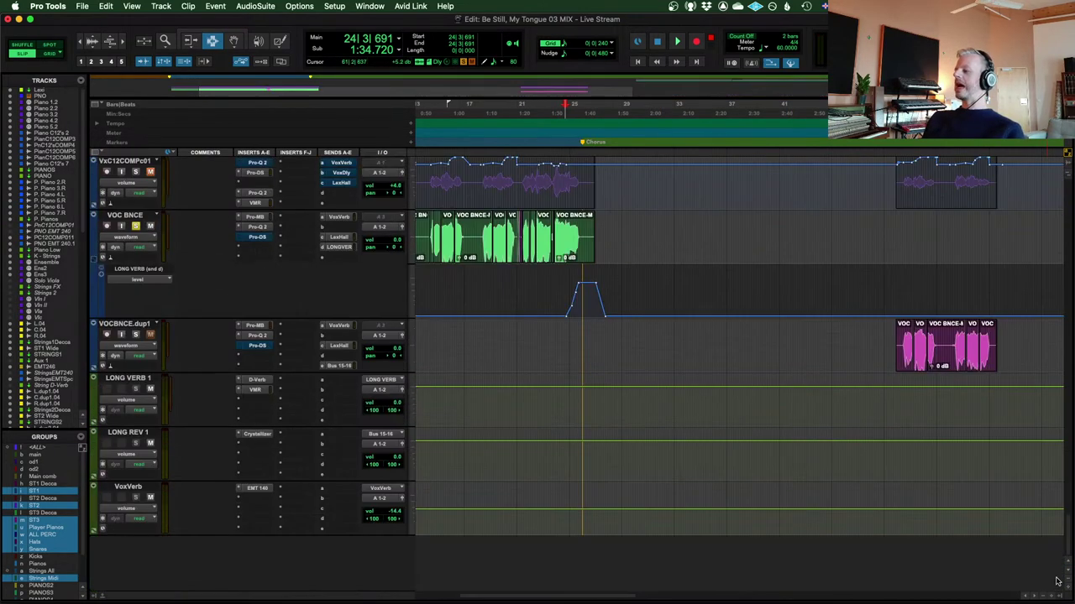
Play the soloed vocal and viola from 23|4|458, follow the playback on the Viola COMP track, and stop
{"action": "left_click", "coordinate": [555, 223]}
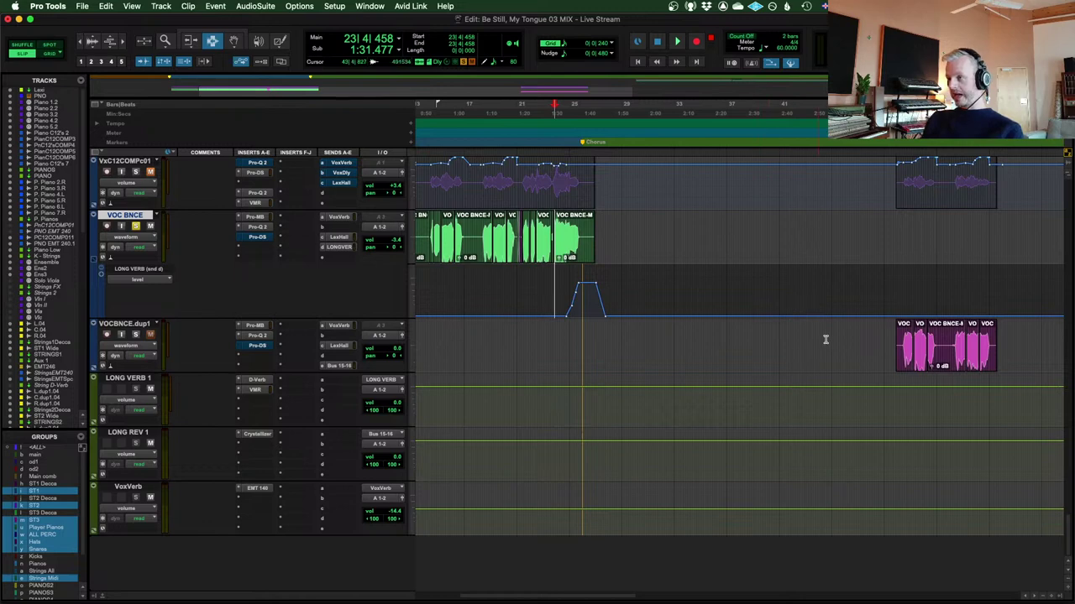
{"action": "key", "text": "space"}
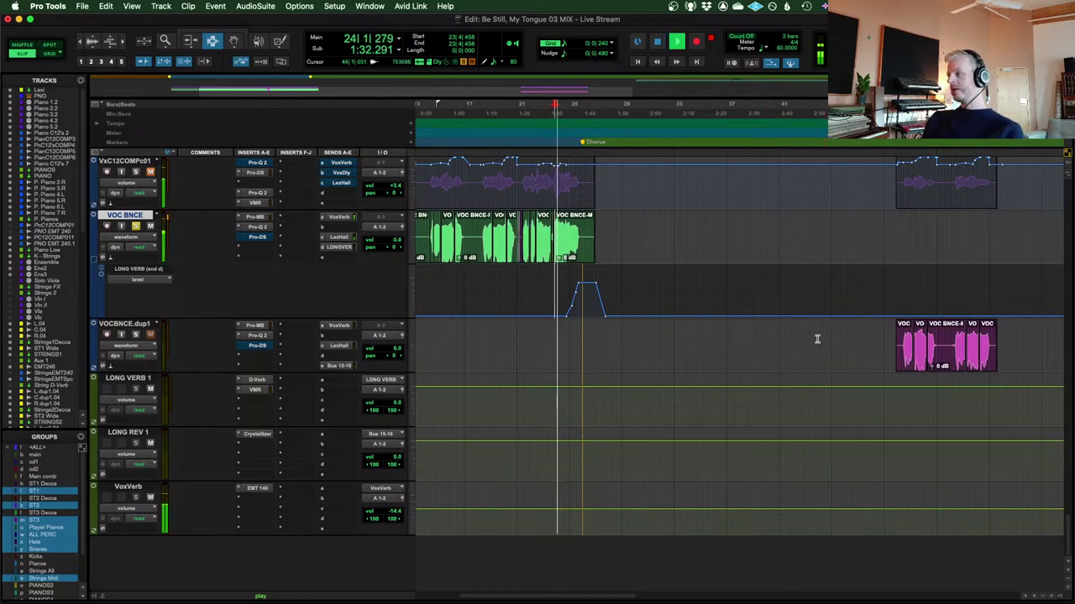
{"action": "scroll", "coordinate": [806, 340], "scroll_direction": "up", "scroll_amount": 1}
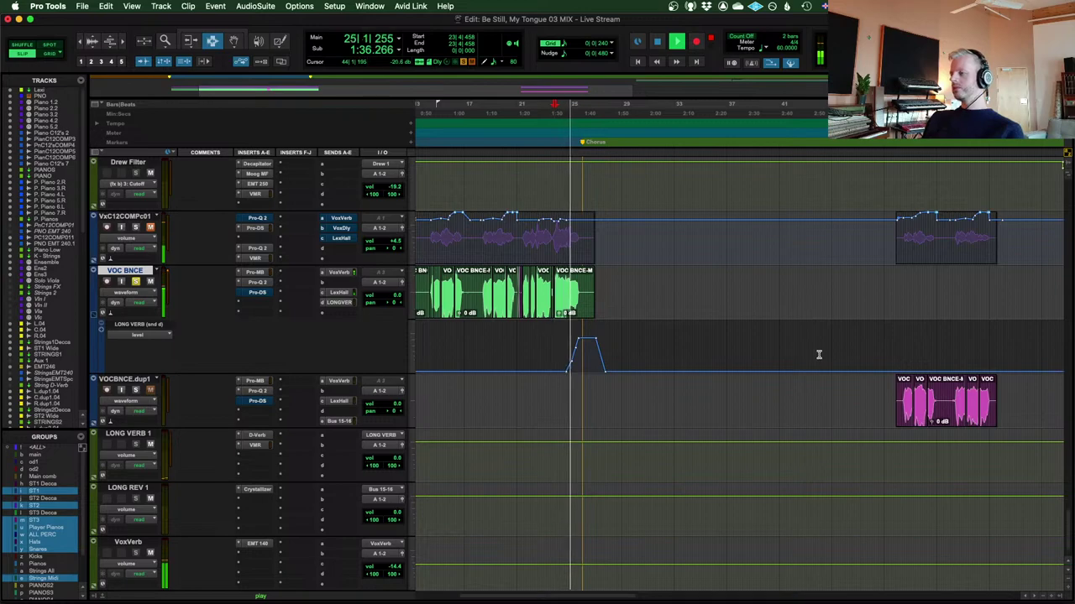
{"action": "scroll", "coordinate": [813, 355], "scroll_direction": "up", "scroll_amount": 6}
{"action": "scroll", "coordinate": [615, 349], "scroll_direction": "up", "scroll_amount": 10}
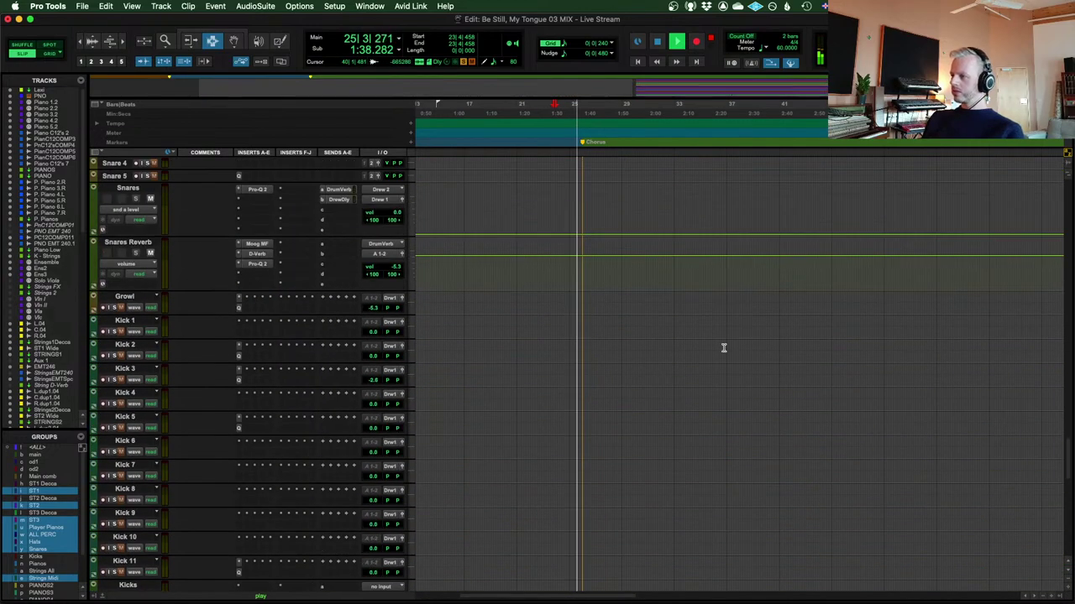
{"action": "scroll", "coordinate": [680, 331], "scroll_direction": "up", "scroll_amount": 5}
{"action": "key", "text": "space"}
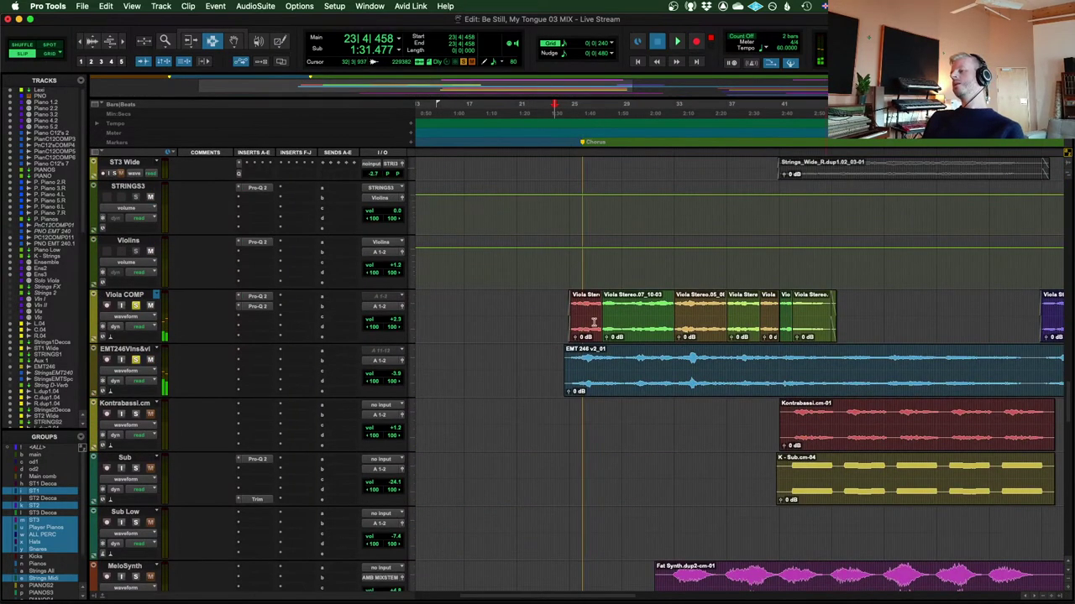
Set the playback start to 24|3|200, just before Viola COMP's first clip, play the transition into the Chorus, and stop
{"action": "left_click", "coordinate": [566, 307]}
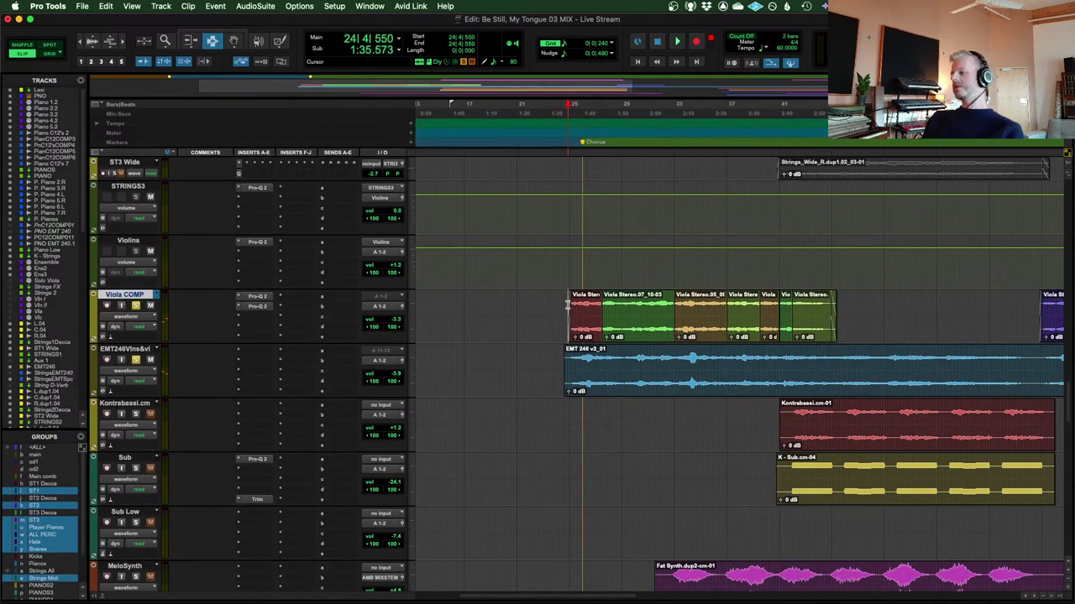
{"action": "left_click", "coordinate": [571, 310]}
{"action": "left_click", "coordinate": [562, 307]}
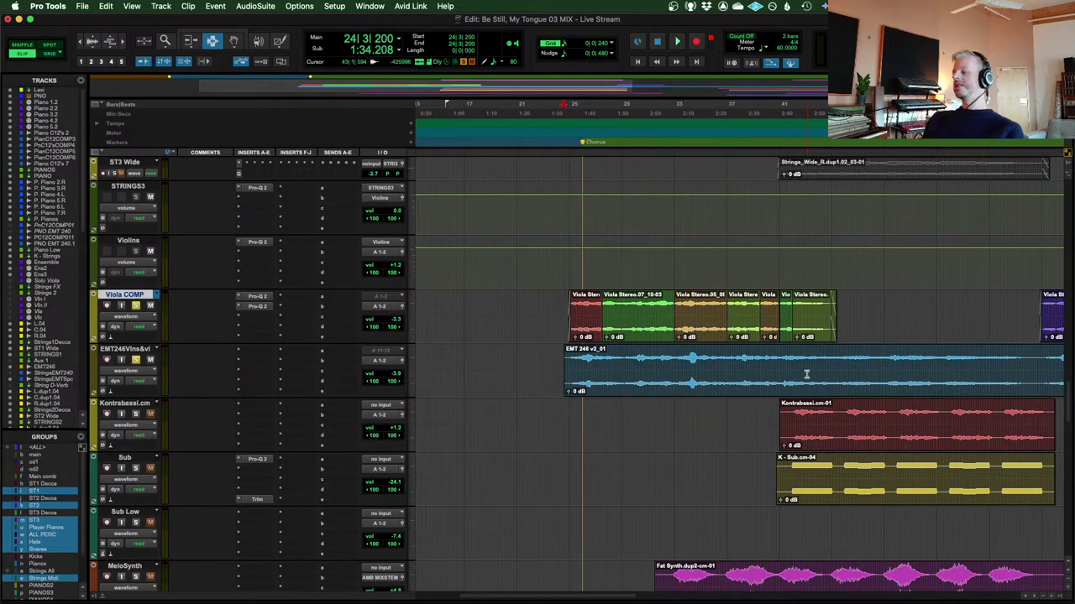
{"action": "key", "text": "space"}
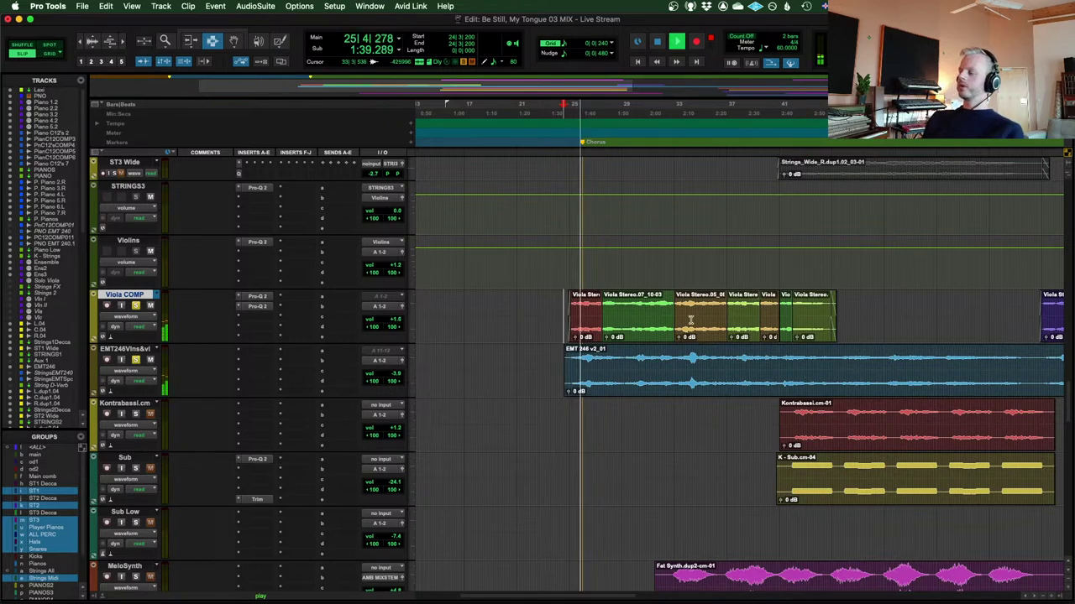
{"action": "key", "text": "space"}
Look over the vocal, drum and synth tracks and the viola, reverb and bass clips around the Chorus
{"action": "scroll", "coordinate": [886, 311], "scroll_direction": "down", "scroll_amount": 15}
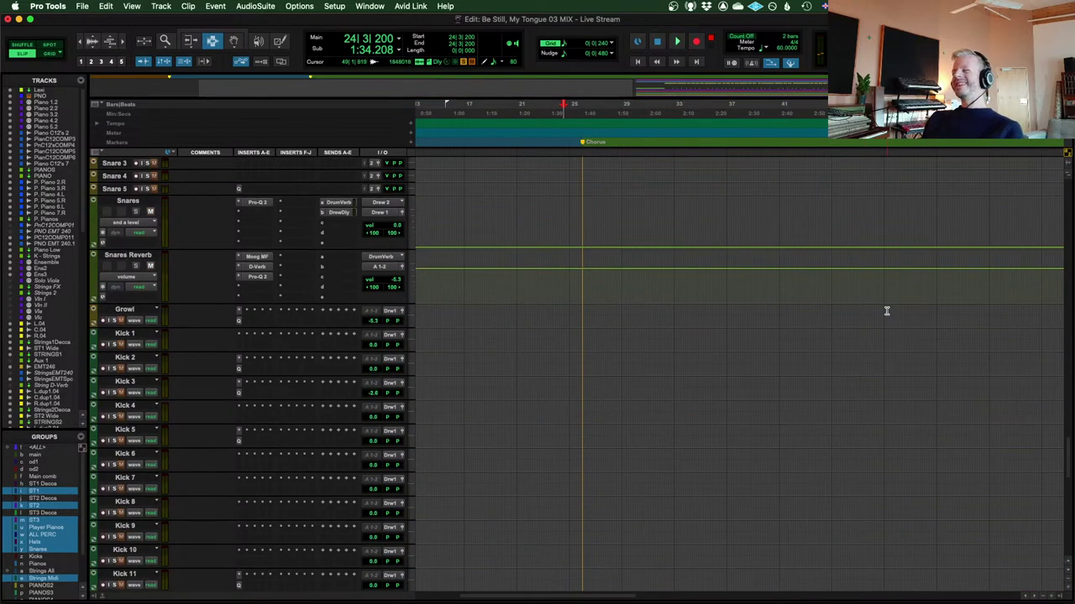
{"action": "scroll", "coordinate": [886, 311], "scroll_direction": "down", "scroll_amount": 15}
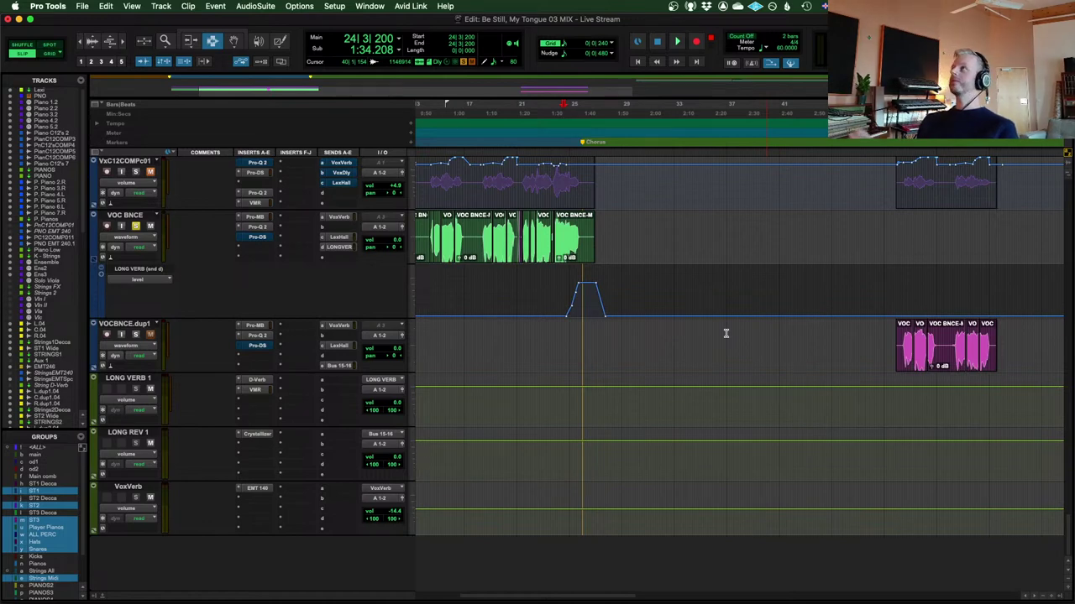
{"action": "scroll", "coordinate": [739, 340], "scroll_direction": "down", "scroll_amount": 15}
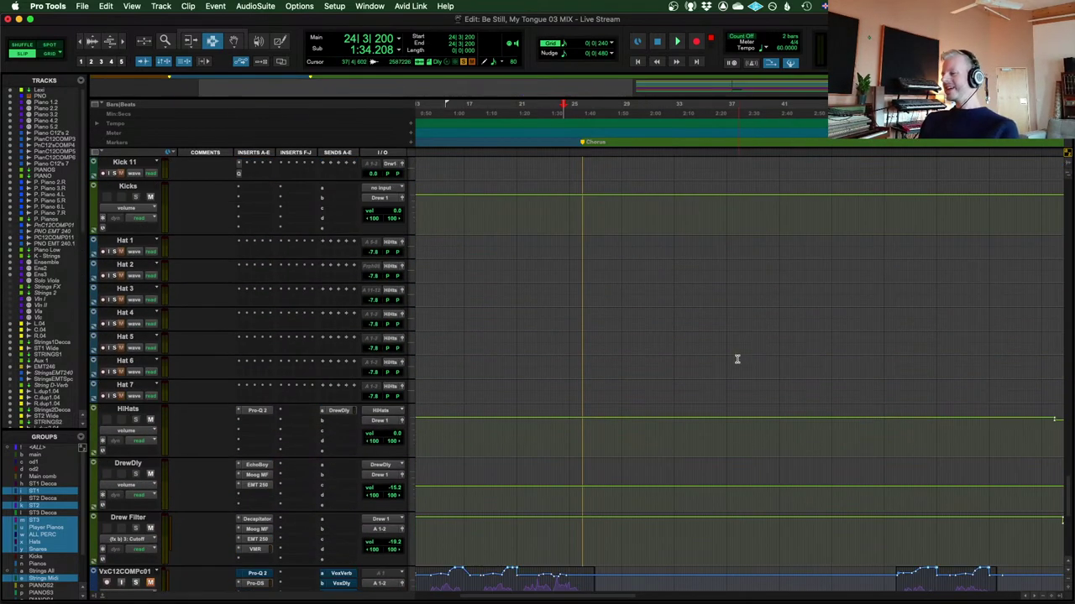
{"action": "scroll", "coordinate": [642, 330], "scroll_direction": "down", "scroll_amount": 15}
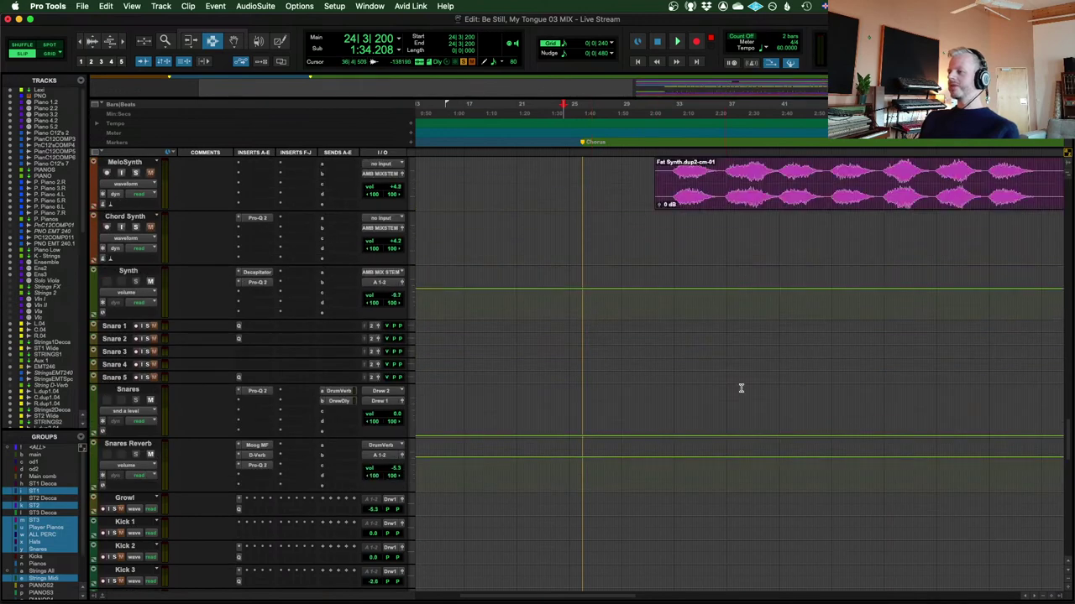
{"action": "scroll", "coordinate": [644, 366], "scroll_direction": "down", "scroll_amount": 3}
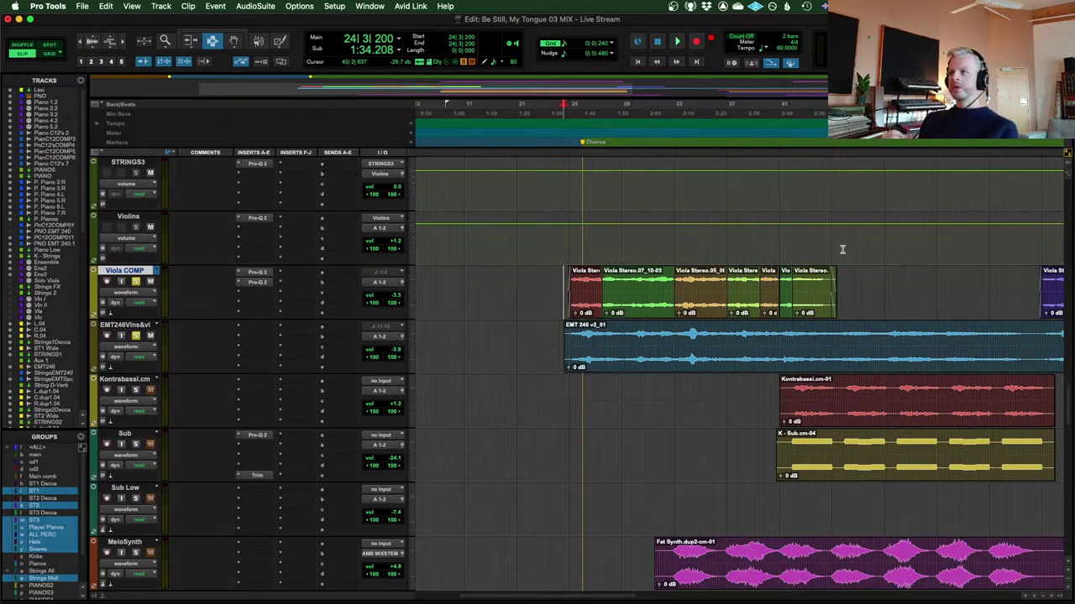
{"action": "scroll", "coordinate": [847, 245], "scroll_direction": "up", "scroll_amount": 1}
{"action": "scroll", "coordinate": [921, 230], "scroll_direction": "down", "scroll_amount": 1}
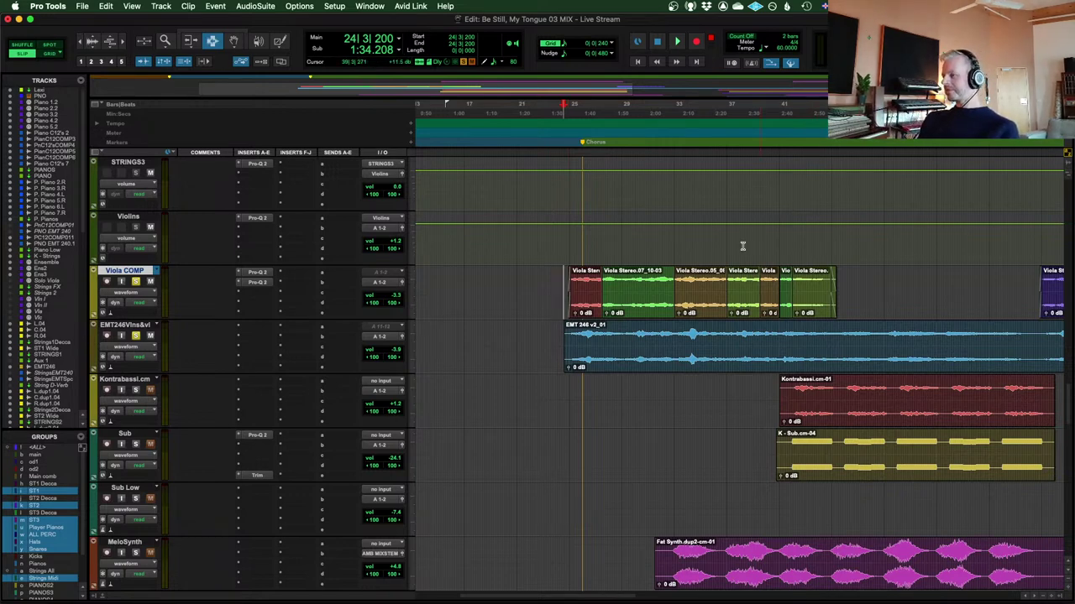
{"action": "scroll", "coordinate": [742, 246], "scroll_direction": "down", "scroll_amount": 4}
{"action": "scroll", "coordinate": [588, 304], "scroll_direction": "up", "scroll_amount": 5}
Unsolo Viola COMP, EMT246Vlns&vl and VOC BNCE, and solo the VxC12COMPc01 vocal track instead
{"action": "scroll", "coordinate": [571, 310], "scroll_direction": "down", "scroll_amount": 3}
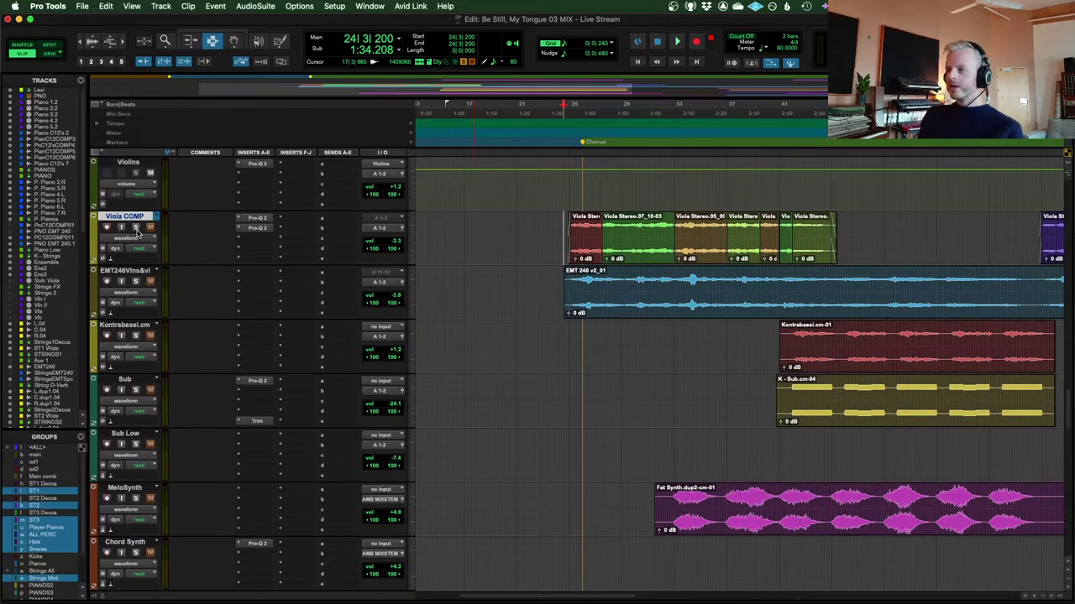
{"action": "scroll", "coordinate": [904, 403], "scroll_direction": "down", "scroll_amount": 15}
{"action": "scroll", "coordinate": [775, 444], "scroll_direction": "down", "scroll_amount": 15}
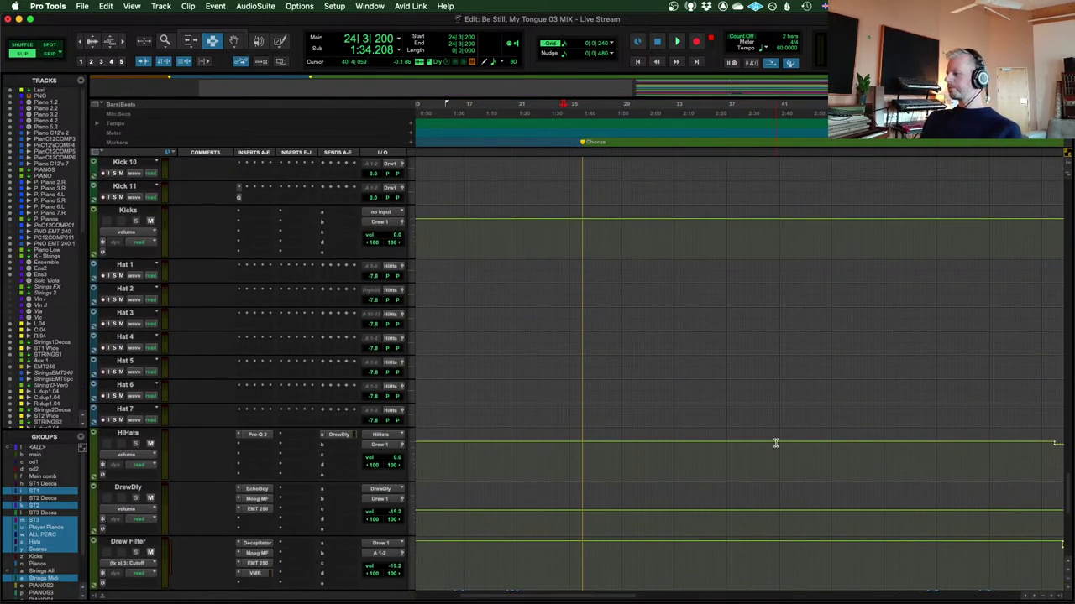
{"action": "scroll", "coordinate": [494, 238], "scroll_direction": "left", "scroll_amount": 5}
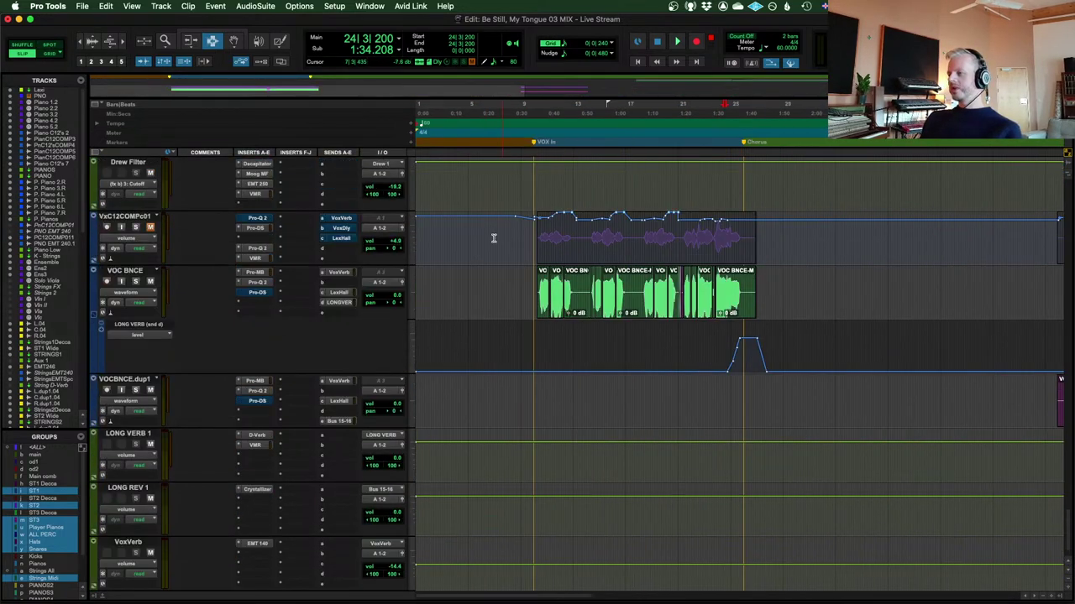
{"action": "left_click", "coordinate": [137, 227]}
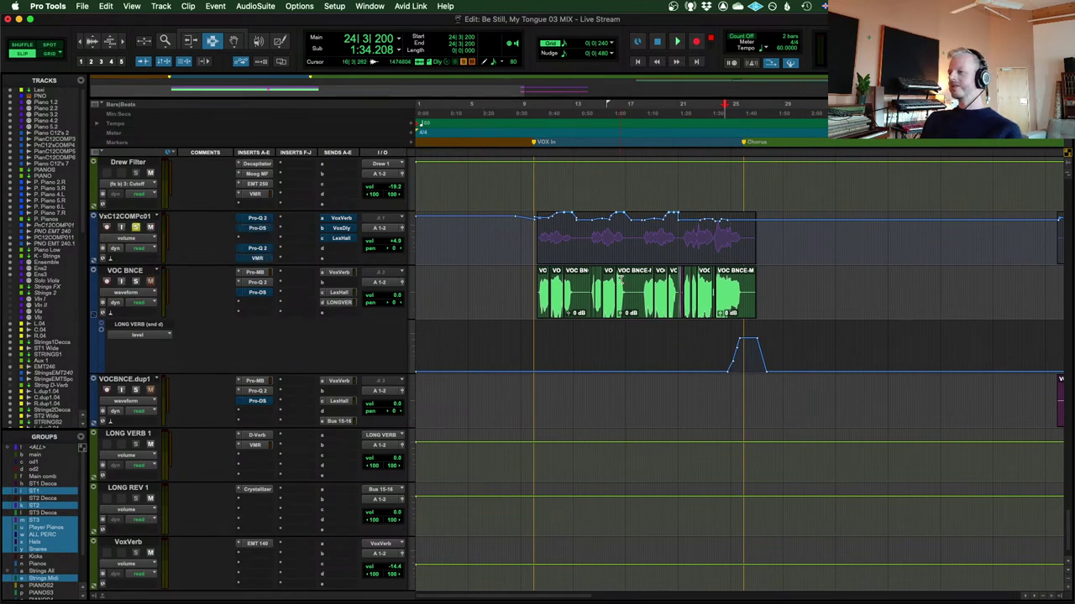
Set the playback start to 10|2|689 at the beginning of the VxC12COMPc01 vocal, play the soloed track, and stop
{"action": "left_click", "coordinate": [541, 235]}
{"action": "key", "text": "super+bracketright"}
{"action": "key", "text": "super+bracketright"}
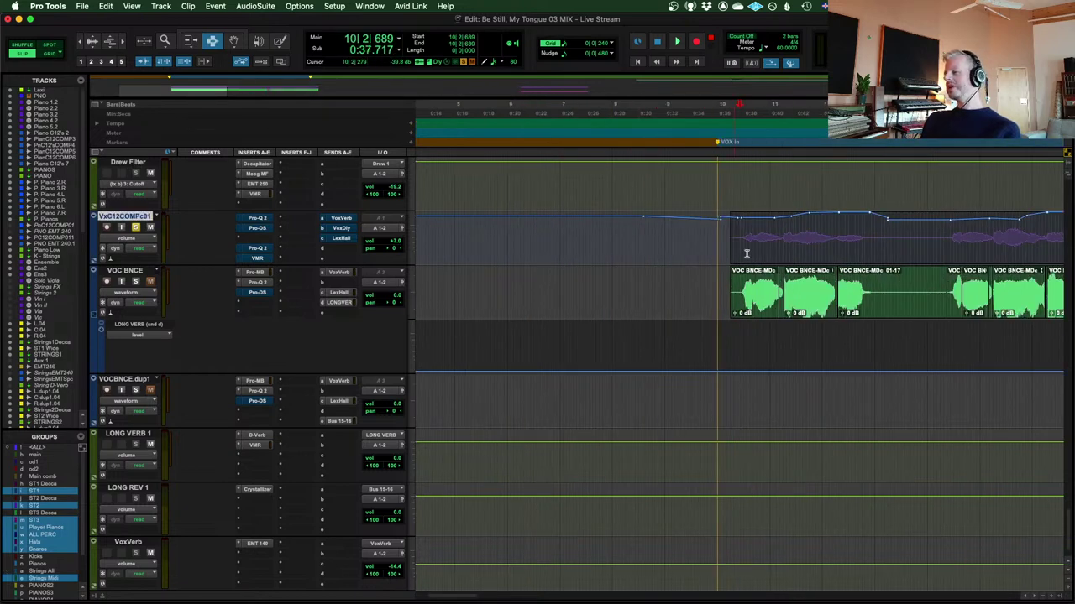
{"action": "scroll", "coordinate": [738, 238], "scroll_direction": "up", "scroll_amount": 3}
{"action": "scroll", "coordinate": [761, 280], "scroll_direction": "right", "scroll_amount": 5}
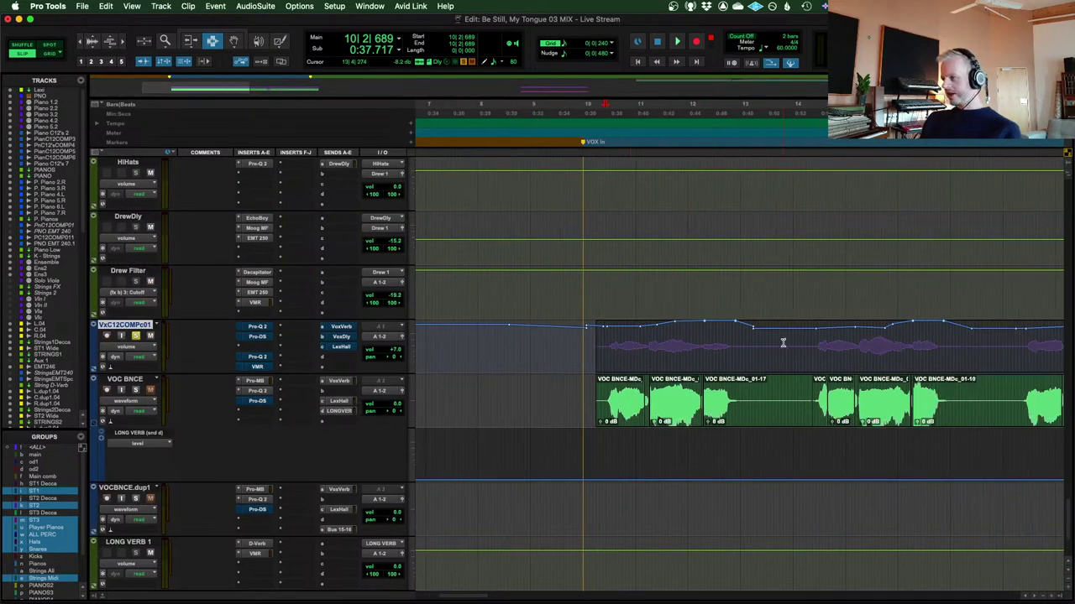
{"action": "key", "text": "super+bracketleft"}
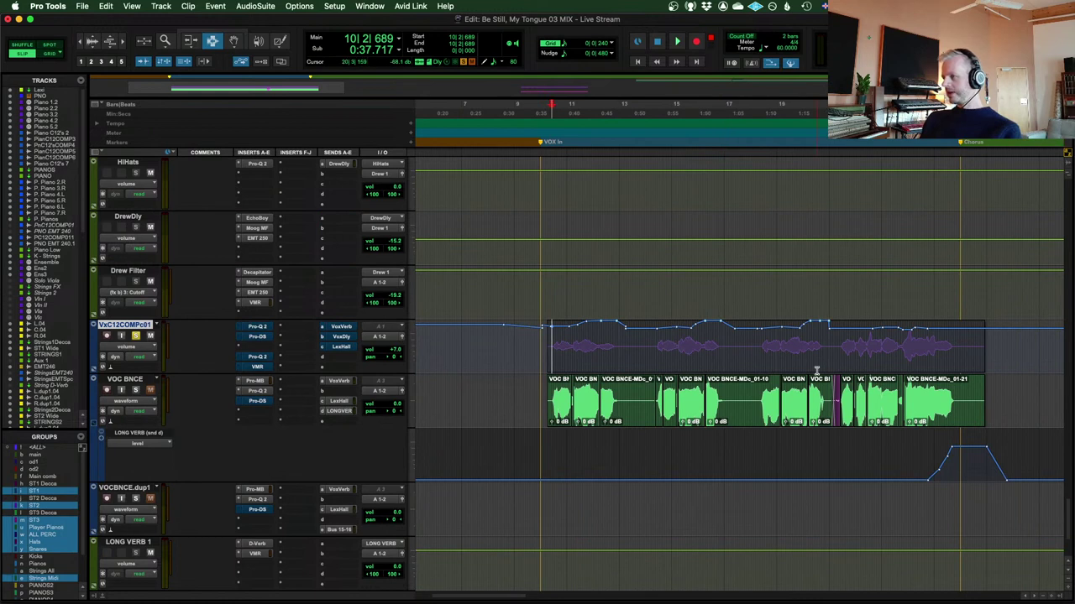
{"action": "scroll", "coordinate": [666, 342], "scroll_direction": "right", "scroll_amount": 2}
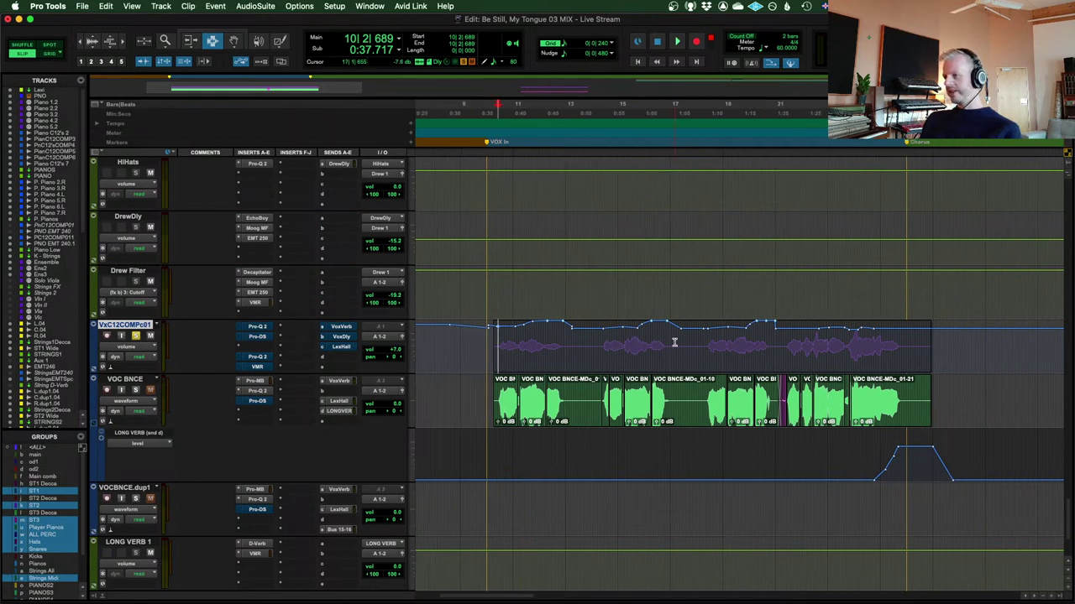
{"action": "key", "text": "space"}
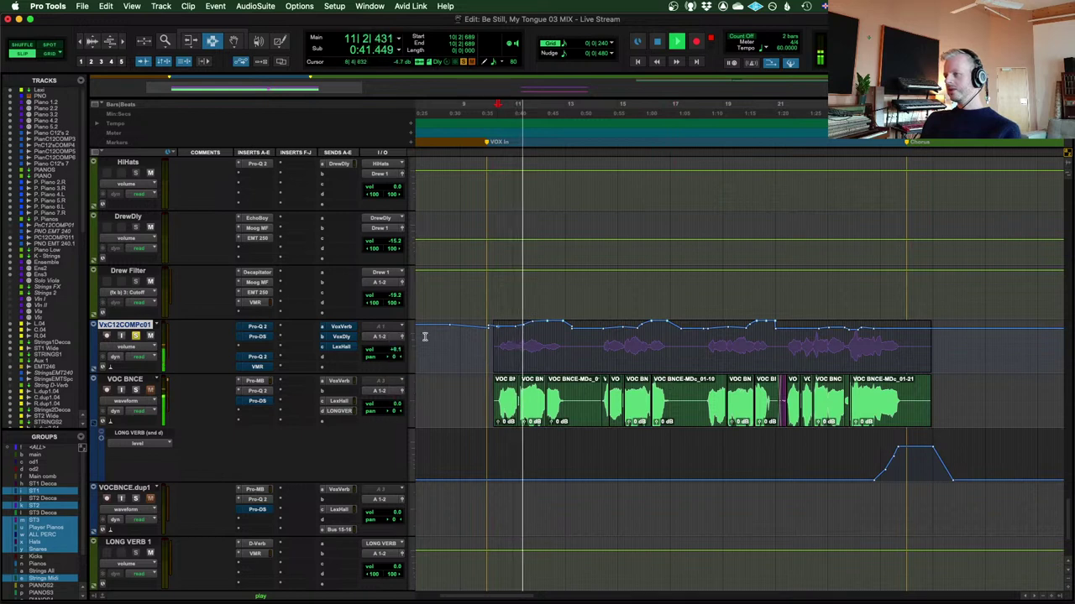
{"action": "left_click_drag", "start_coordinate": [391, 349], "coordinate": [392, 345]}
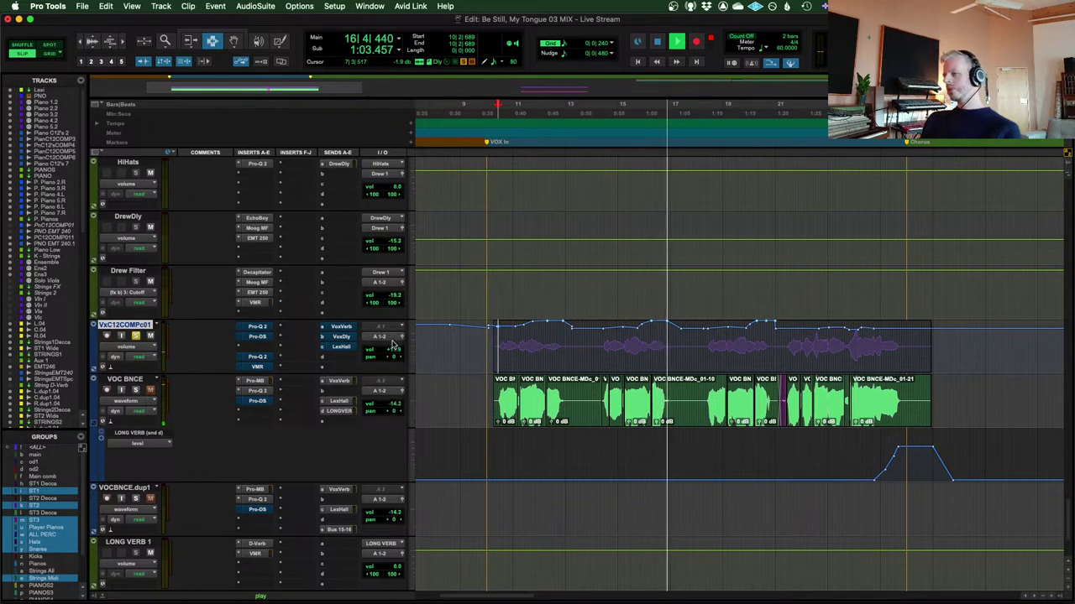
{"action": "key", "text": "space"}
Unsolo VxC12COMPc01, solo VOC BNCE instead, and highlight the verse vocal passage on VOC BNCE and on VxC12COMPc01
{"action": "left_click", "coordinate": [137, 337]}
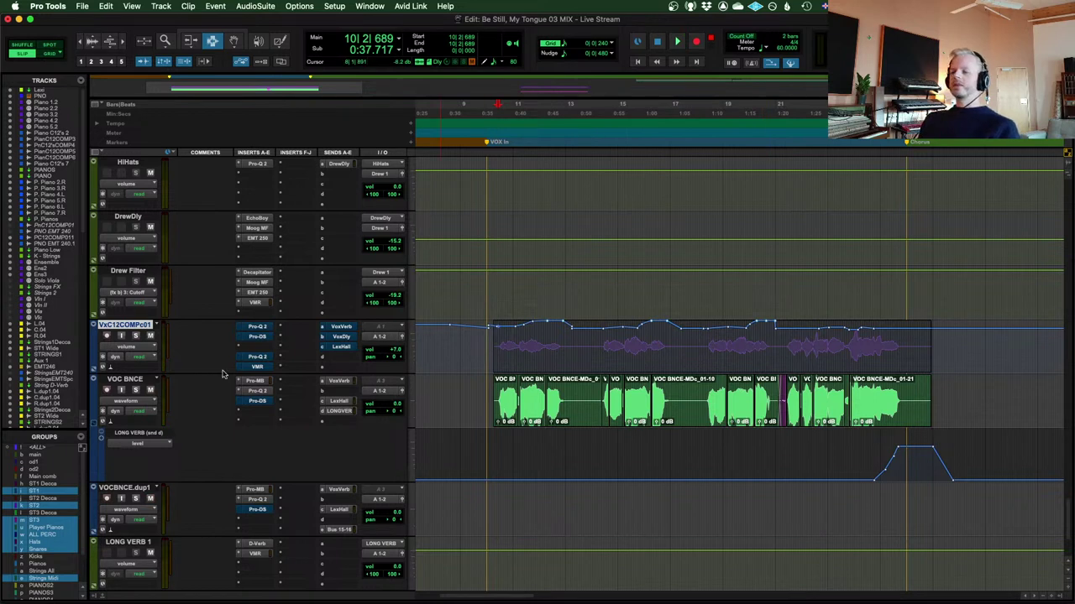
{"action": "left_click", "coordinate": [150, 337]}
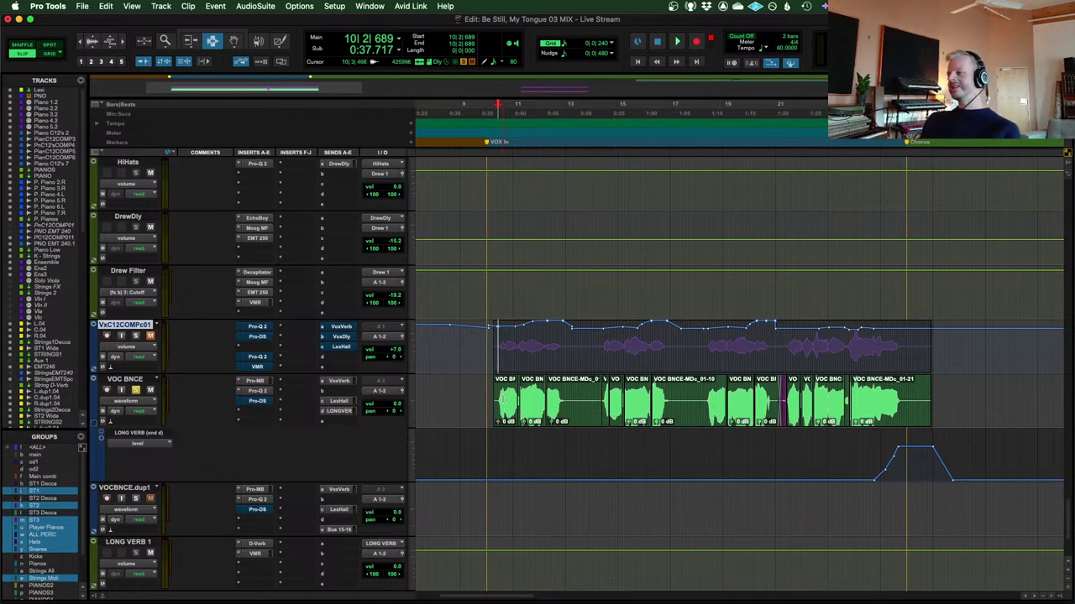
{"action": "left_click", "coordinate": [502, 401]}
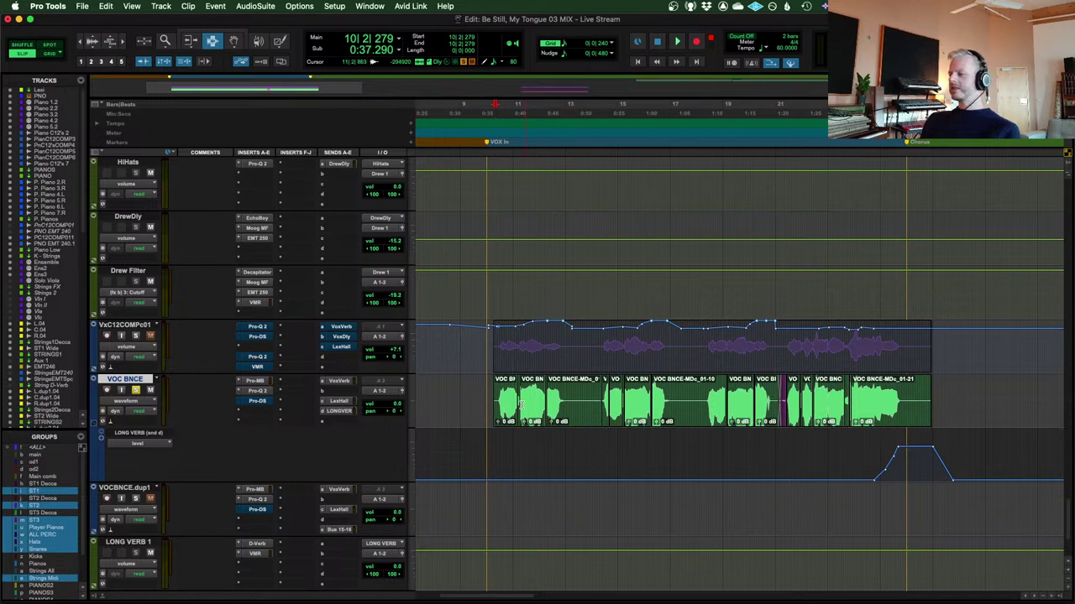
{"action": "left_click_drag", "start_coordinate": [486, 401], "coordinate": [950, 389]}
{"action": "left_click_drag", "start_coordinate": [938, 342], "coordinate": [473, 343]}
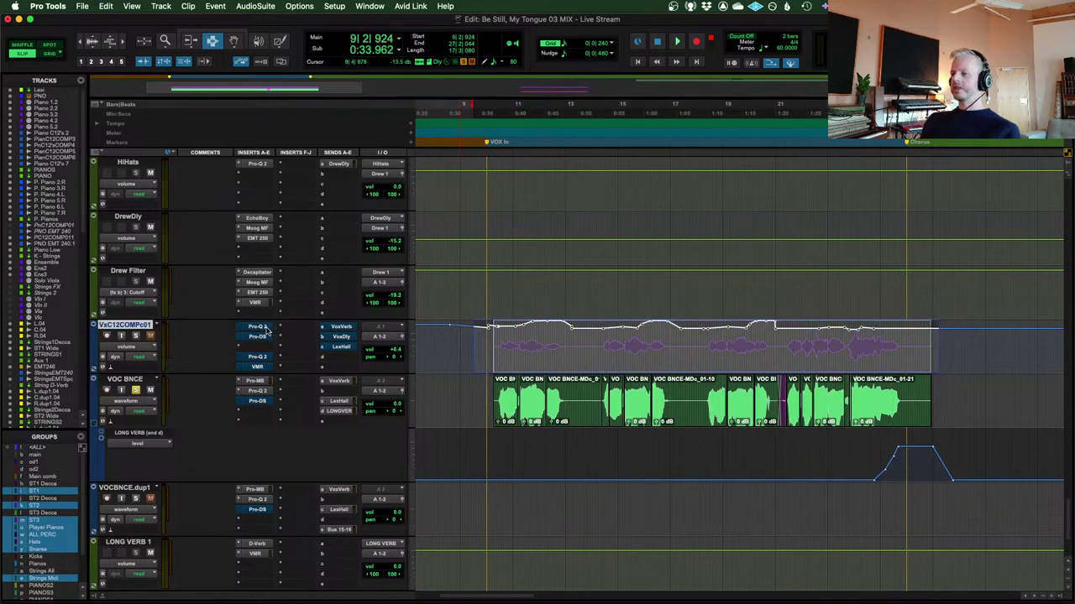
Inspect the Pro-Q 2 and Pro-DS inserts on VxC12COMPc01, close them, and put the cursor at 12|1|522 on that track
{"action": "left_click", "coordinate": [267, 328]}
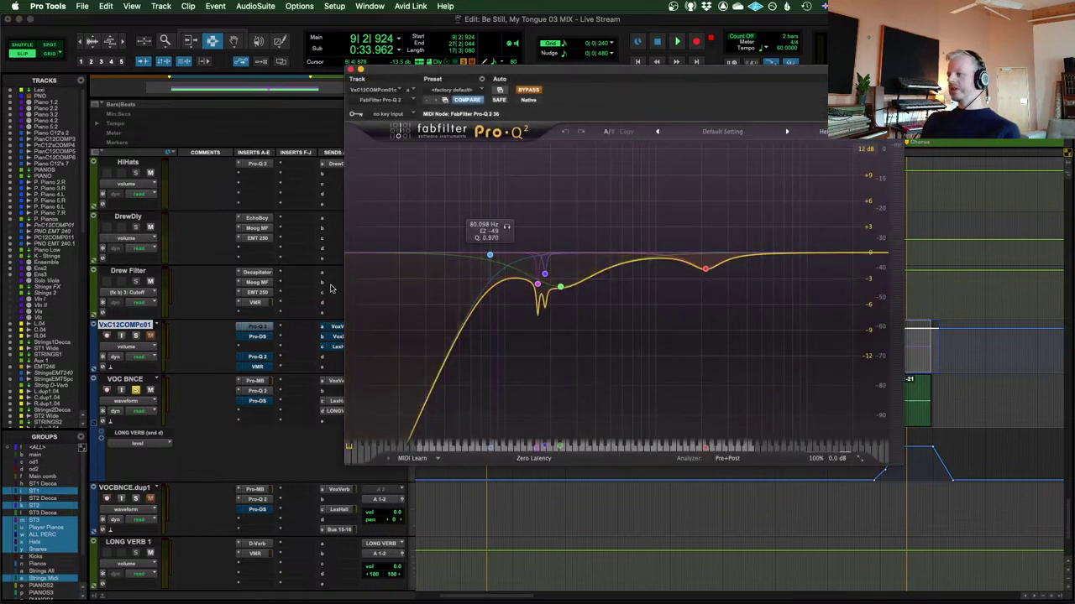
{"action": "left_click", "coordinate": [261, 338]}
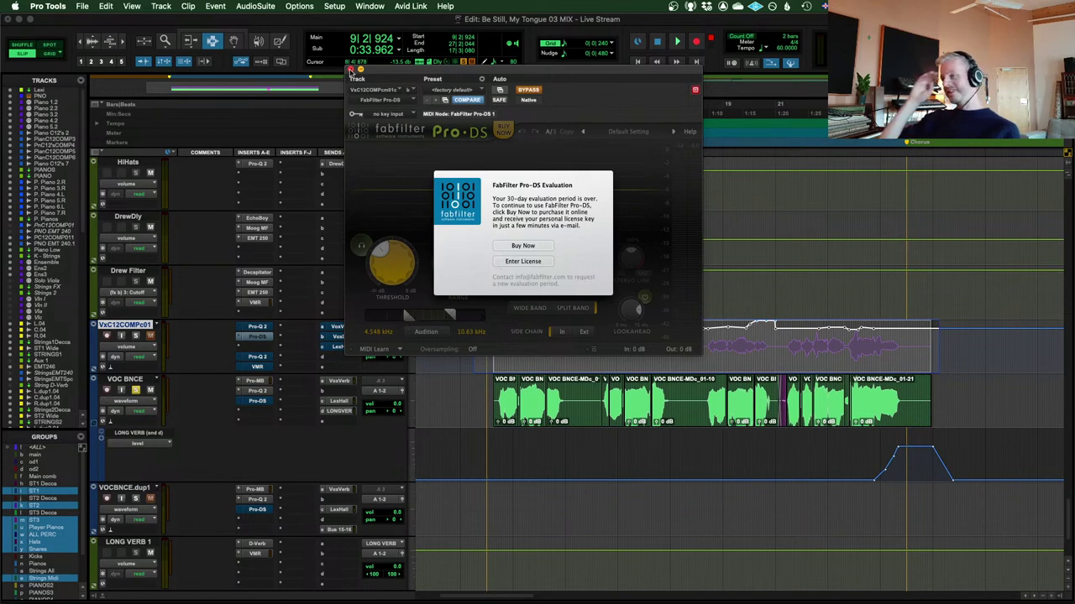
{"action": "left_click", "coordinate": [351, 71]}
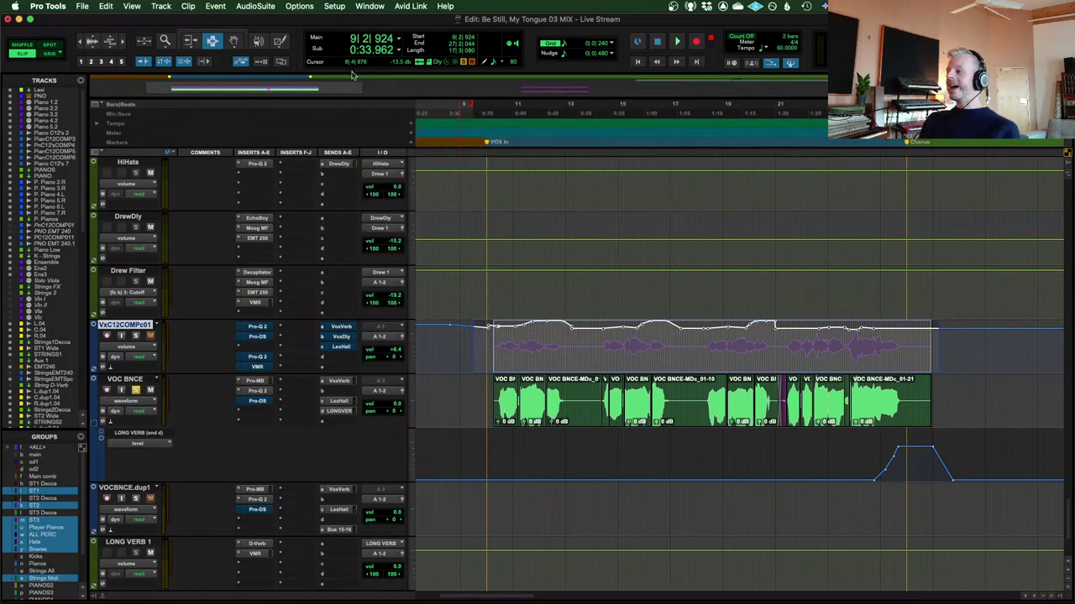
{"action": "left_click", "coordinate": [542, 352]}
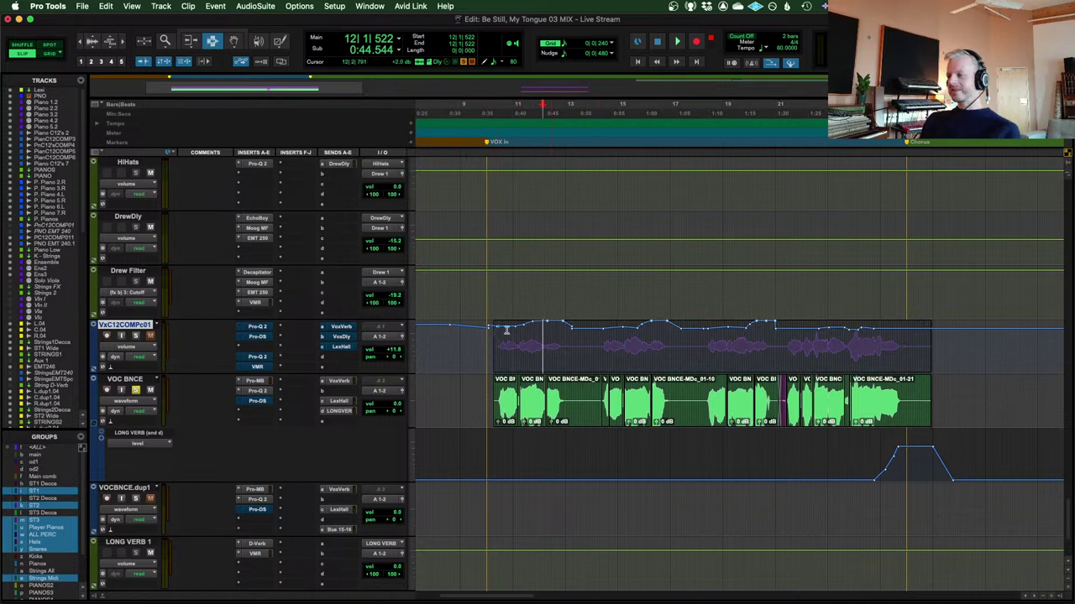
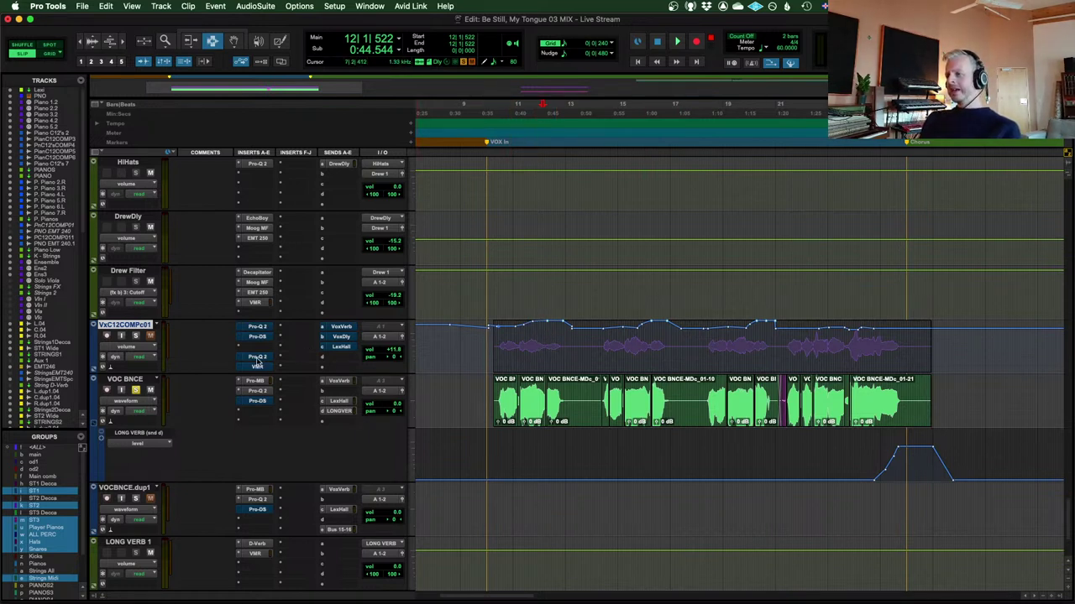
Inspect the VoxVerb send on VxC12COMPc01 and the Pro-Q 2 curve on VOC BNCE, closing both windows
{"action": "left_click", "coordinate": [341, 327]}
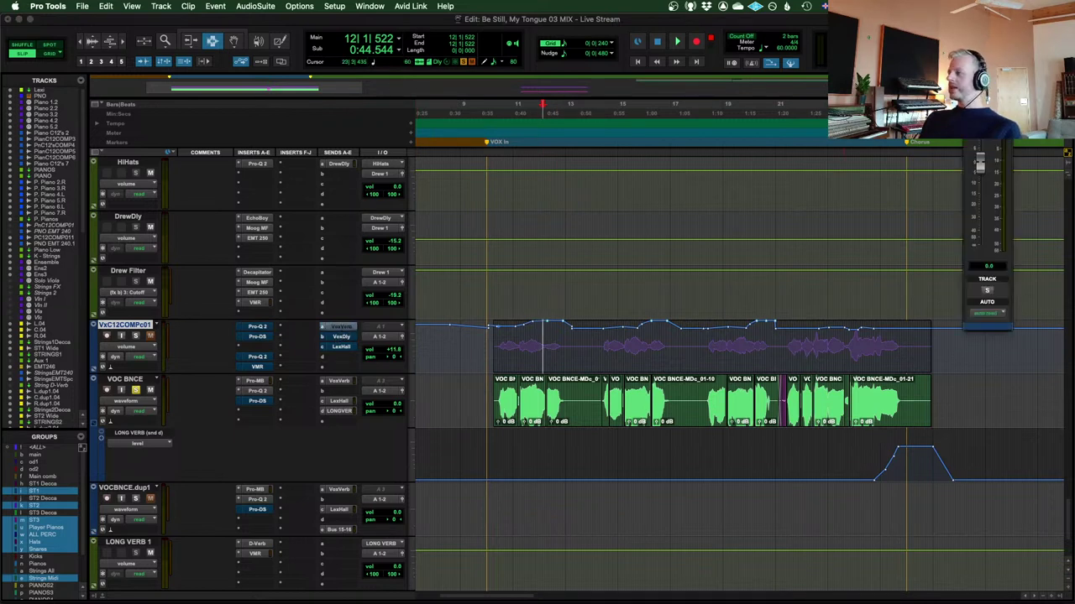
{"action": "left_click", "coordinate": [341, 326]}
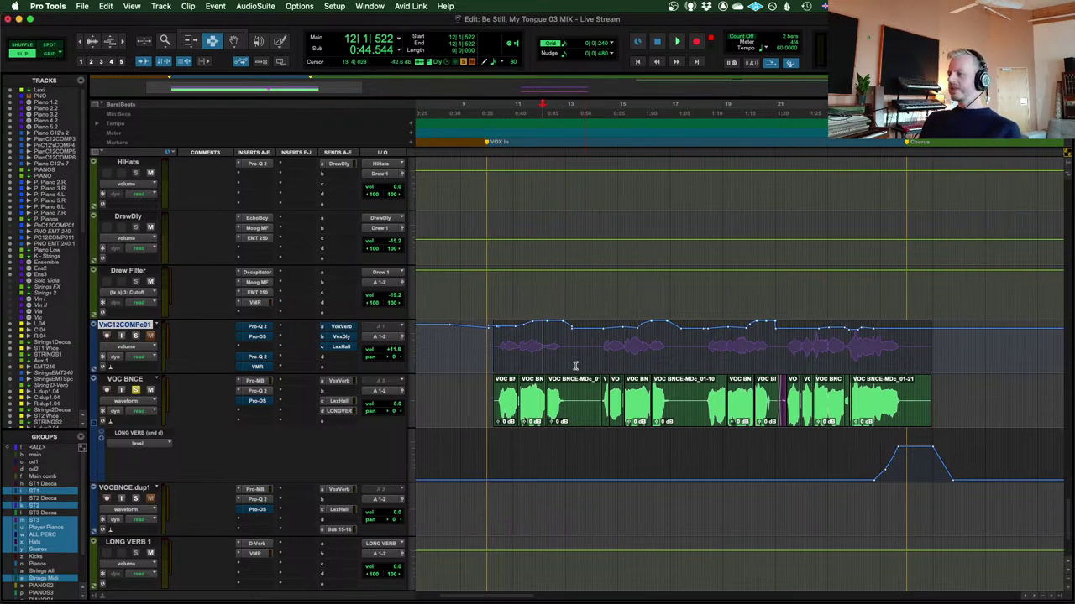
{"action": "left_click", "coordinate": [262, 392]}
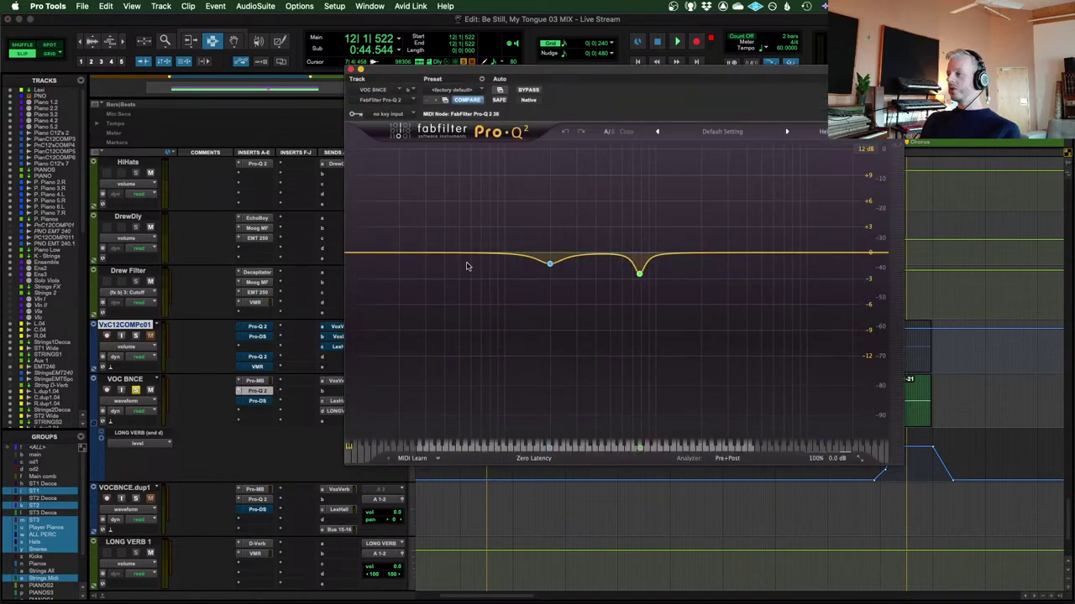
{"action": "left_click", "coordinate": [351, 70]}
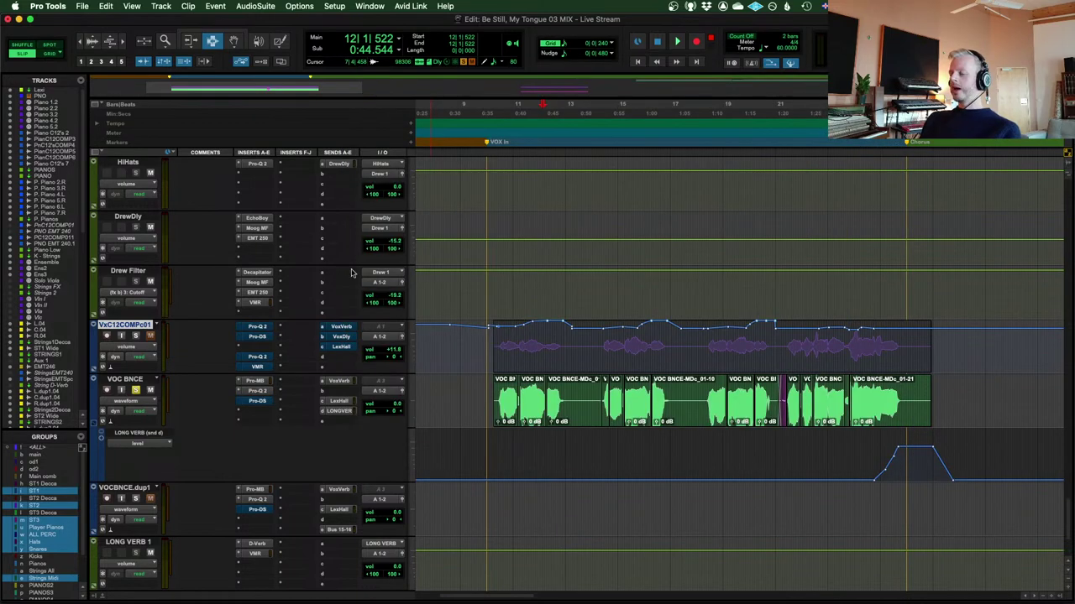
Place the cursor at 10|2|525 on VxC12COMPc01 and look over the hi-hat, Drew effect, vocal and reverb tracks
{"action": "left_click", "coordinate": [497, 347]}
{"action": "scroll", "coordinate": [496, 347], "scroll_direction": "up", "scroll_amount": 3}
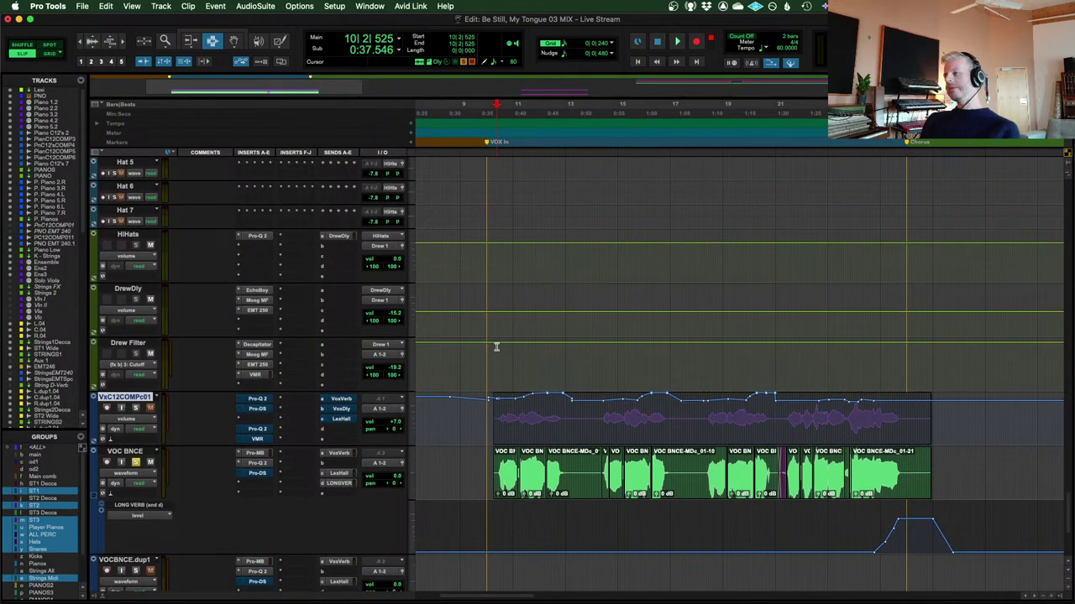
{"action": "scroll", "coordinate": [496, 347], "scroll_direction": "up", "scroll_amount": 3}
{"action": "scroll", "coordinate": [496, 346], "scroll_direction": "down", "scroll_amount": 10}
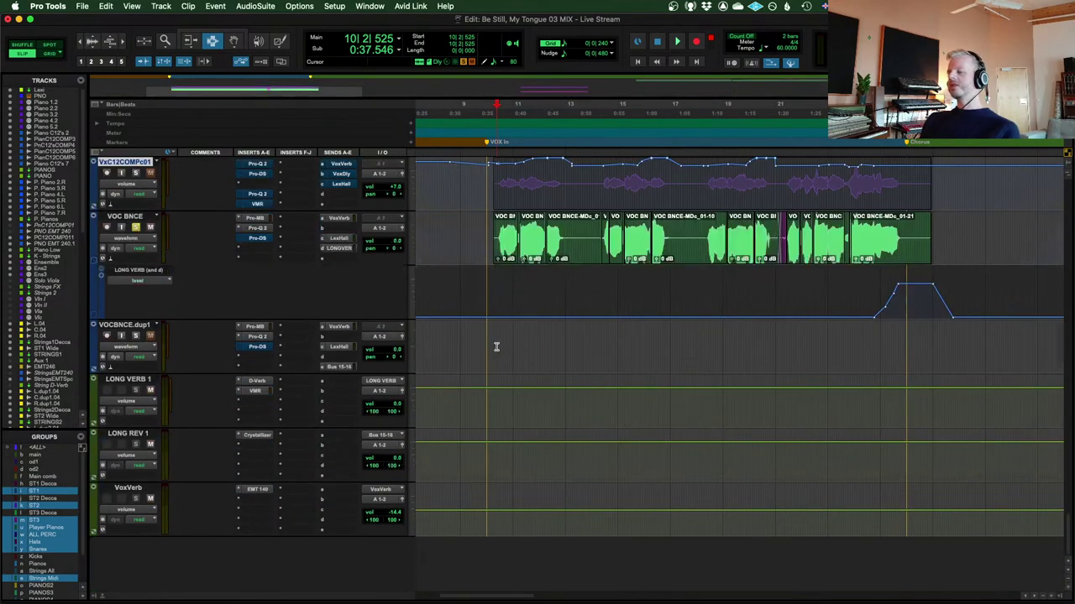
{"action": "scroll", "coordinate": [496, 346], "scroll_direction": "up", "scroll_amount": 5}
{"action": "scroll", "coordinate": [496, 347], "scroll_direction": "down", "scroll_amount": 2}
{"action": "scroll", "coordinate": [496, 347], "scroll_direction": "up", "scroll_amount": 3}
{"action": "scroll", "coordinate": [496, 347], "scroll_direction": "down", "scroll_amount": 3}
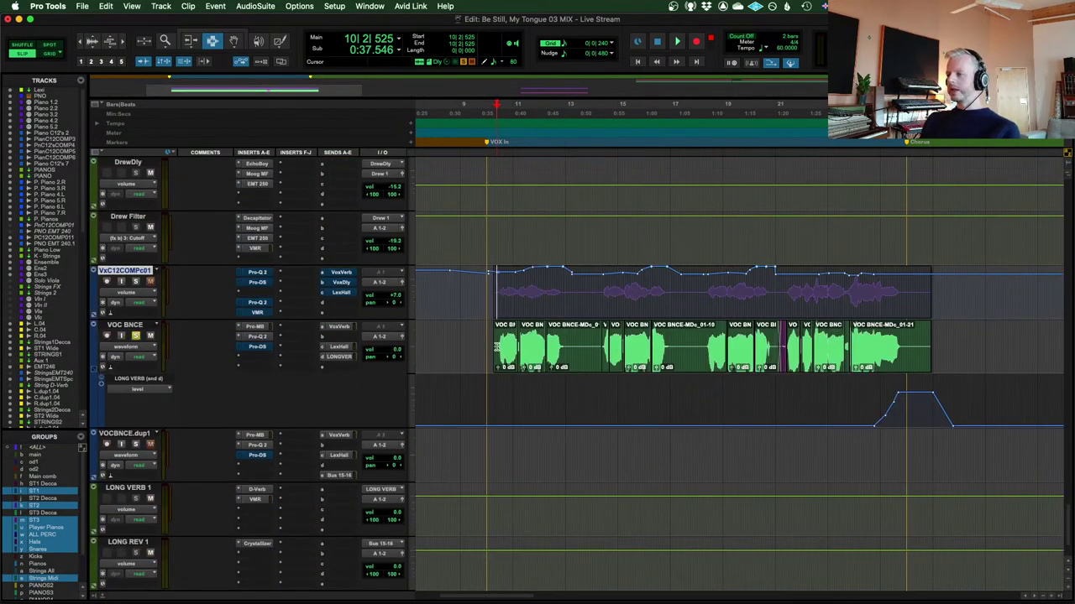
{"action": "scroll", "coordinate": [496, 347], "scroll_direction": "up", "scroll_amount": 2}
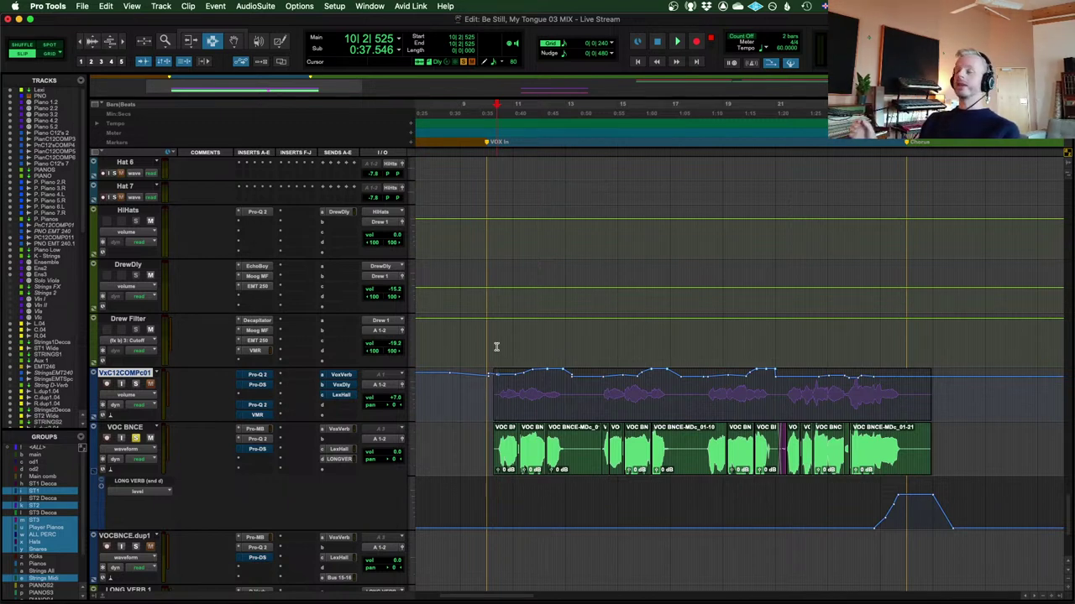
{"action": "scroll", "coordinate": [497, 347], "scroll_direction": "down", "scroll_amount": 3}
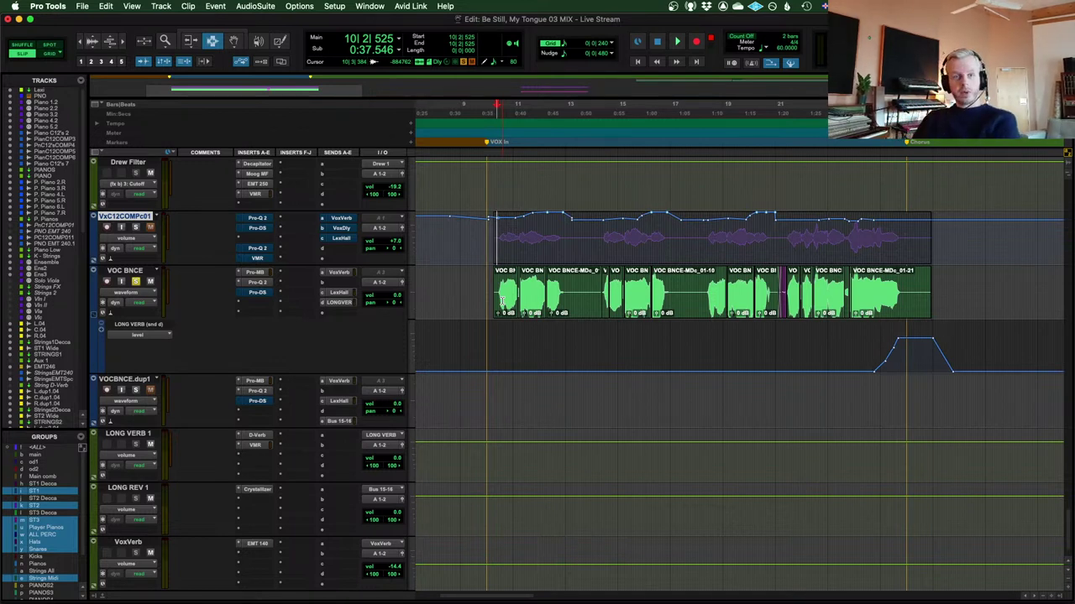
Set the playback start to 10|2|607 on VOC BNCE, play the processed vocal with its reverb, and stop
{"action": "left_click", "coordinate": [499, 283]}
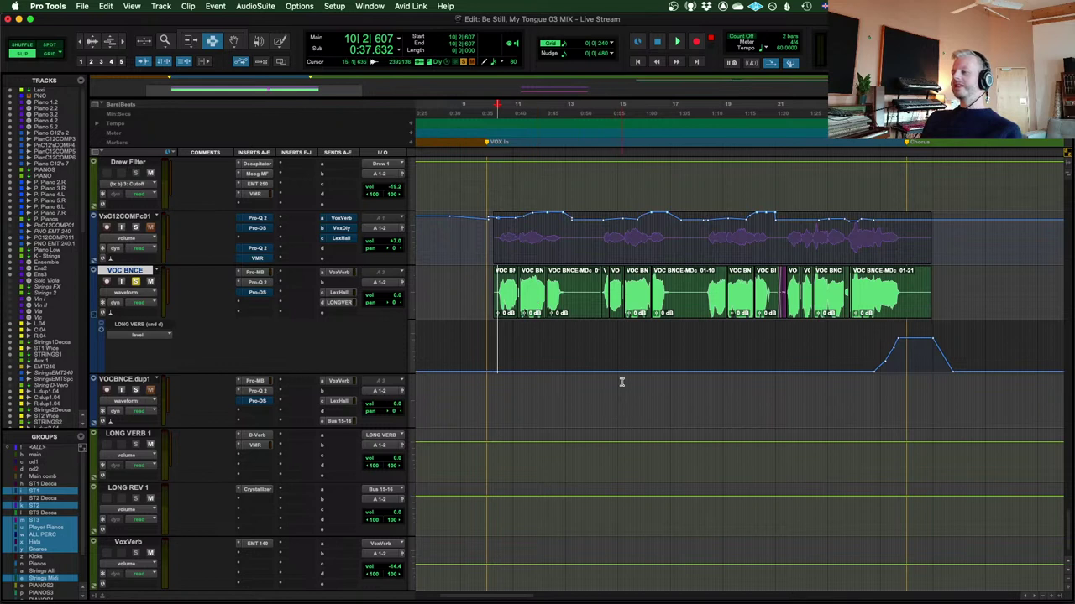
{"action": "key", "text": "space"}
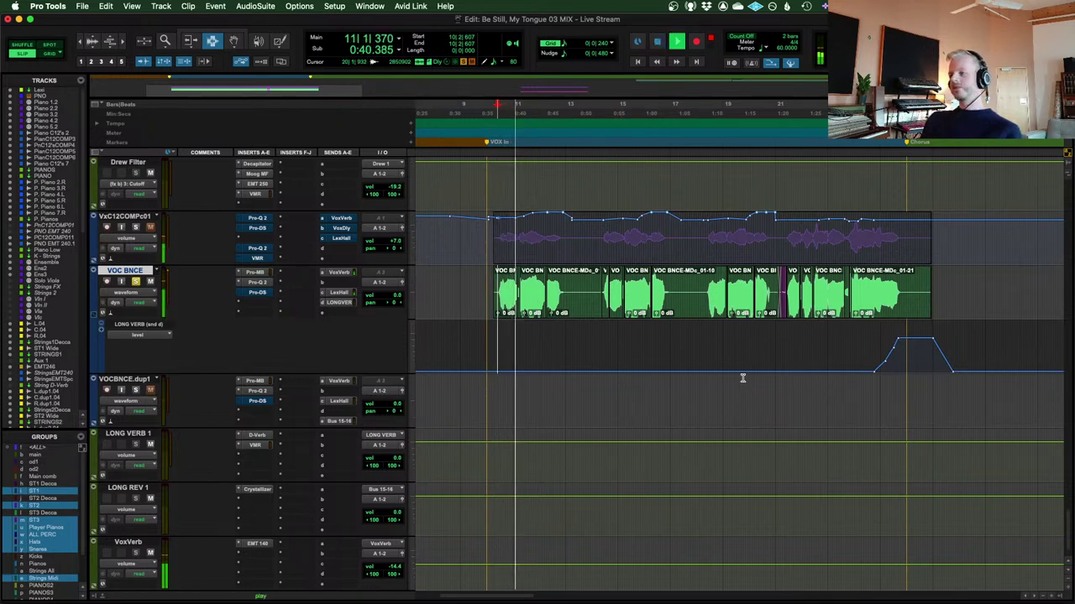
{"action": "scroll", "coordinate": [588, 332], "scroll_direction": "down", "scroll_amount": 2}
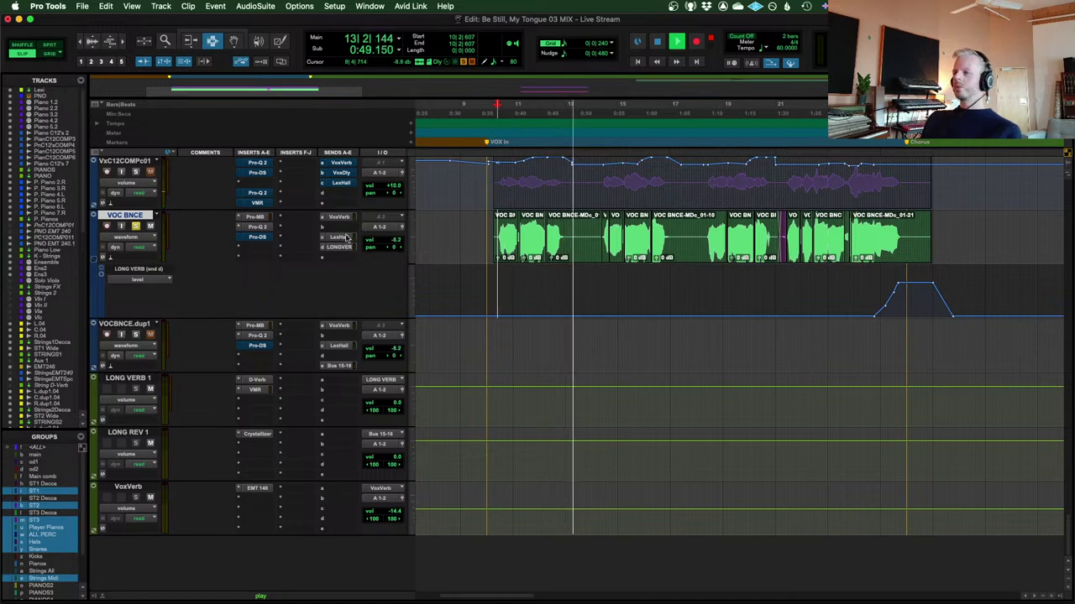
{"action": "key", "text": "space"}
Inspect the D-Verb and Virtual Mix Rack inserts on LONG VERB 1, and the Virtual Mix Rack on VxC12COMPc01
{"action": "left_click", "coordinate": [128, 378]}
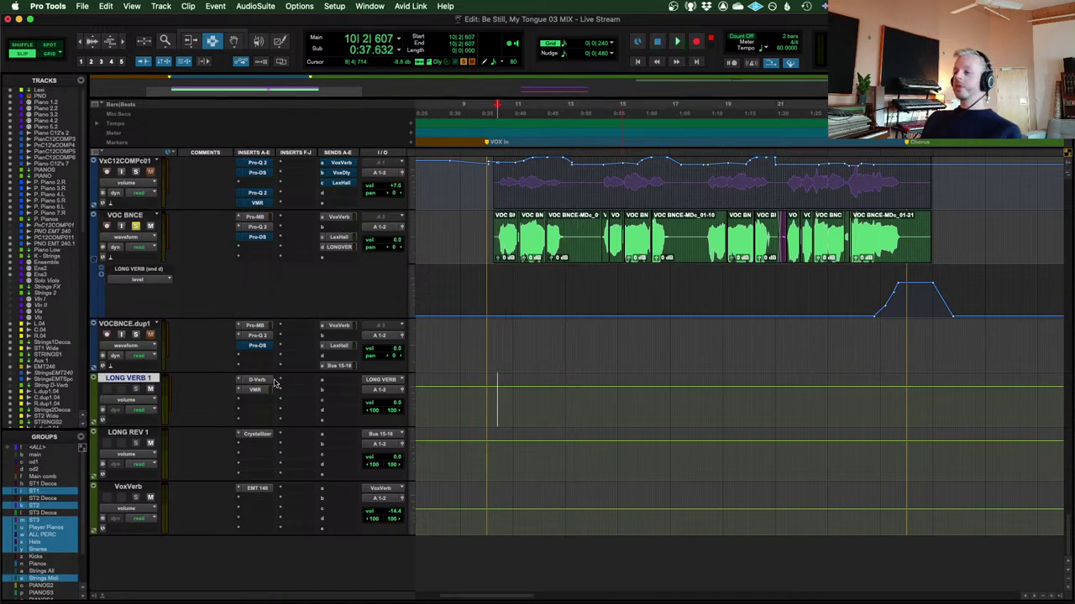
{"action": "left_click", "coordinate": [256, 379]}
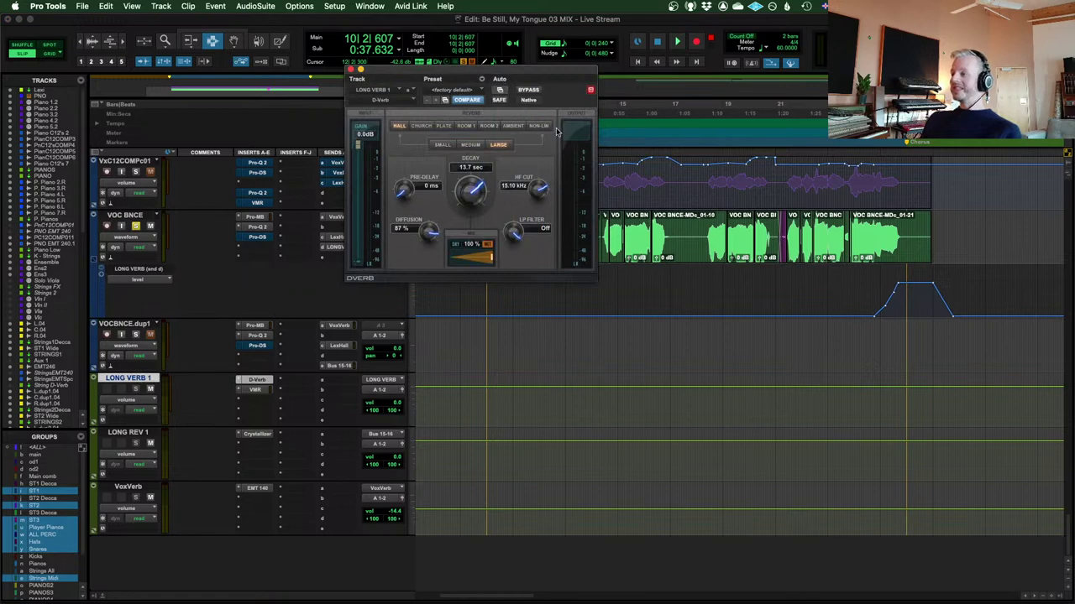
{"action": "left_click", "coordinate": [257, 390]}
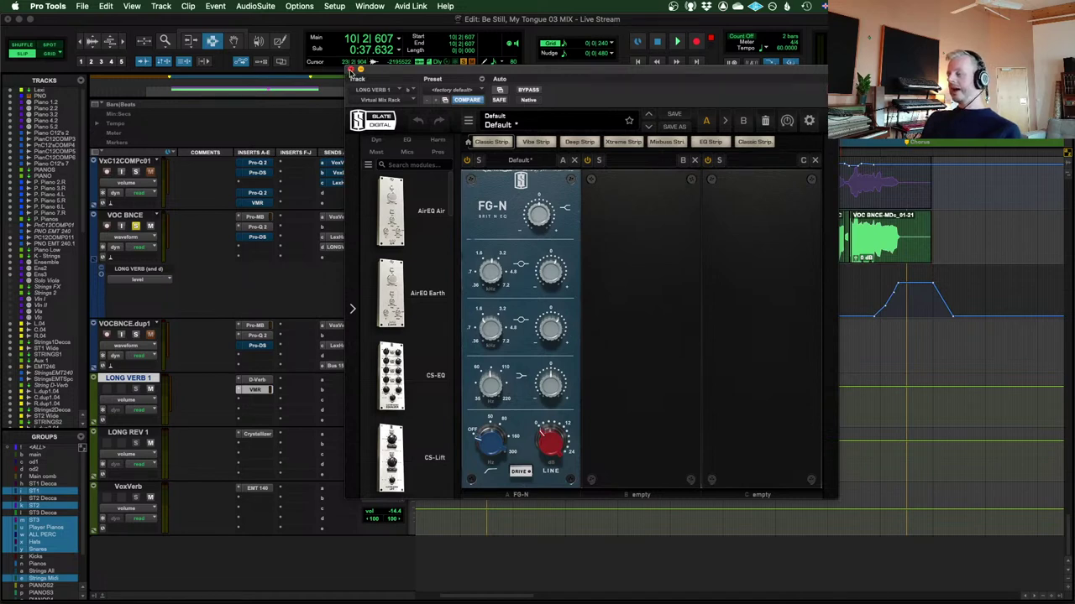
{"action": "left_click", "coordinate": [352, 71]}
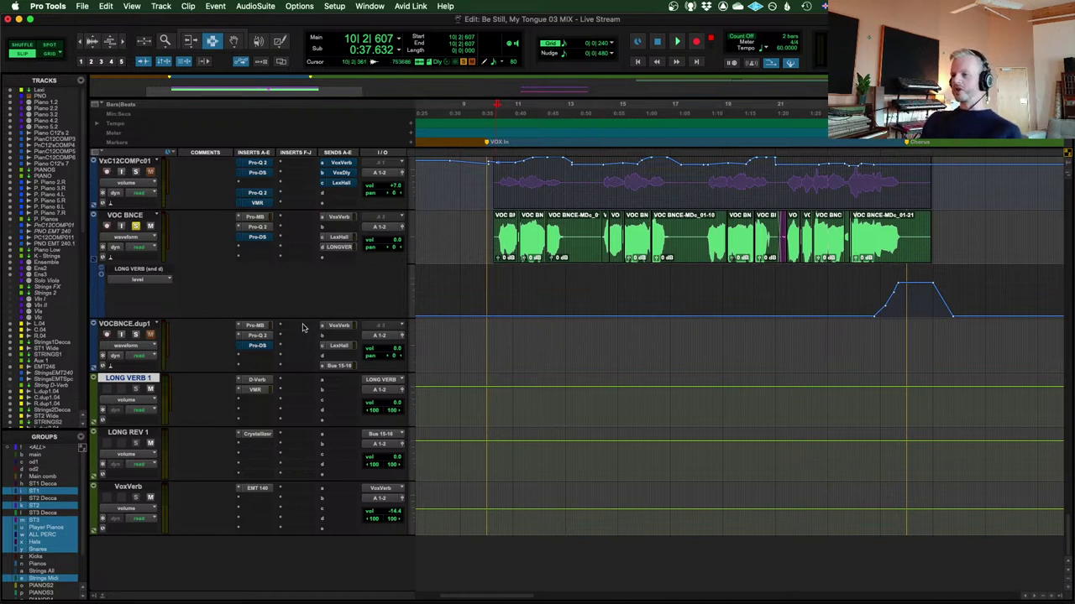
{"action": "left_click", "coordinate": [262, 205]}
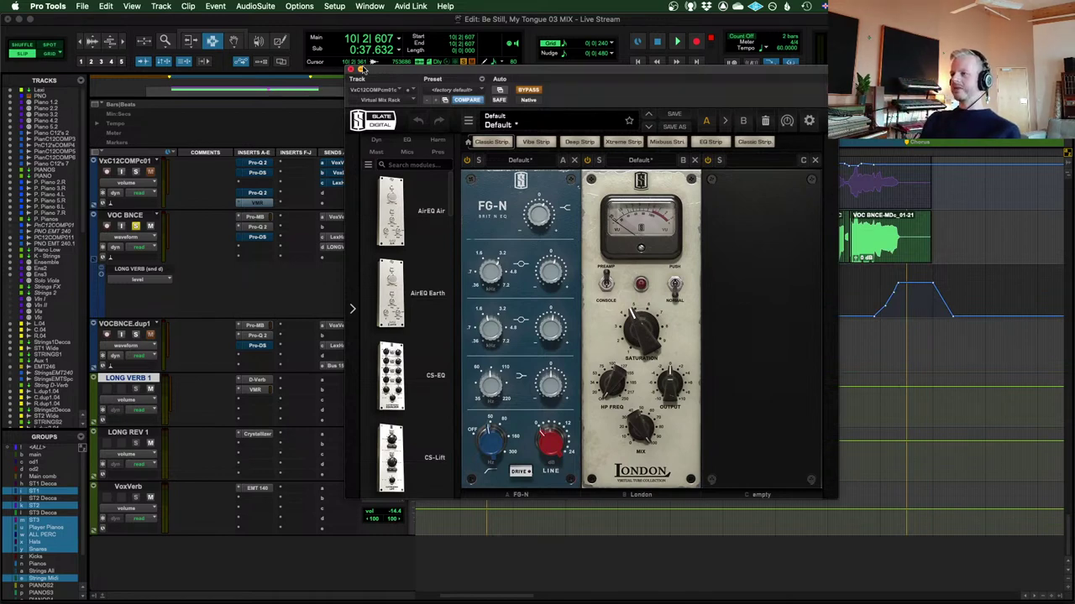
{"action": "left_click", "coordinate": [352, 70]}
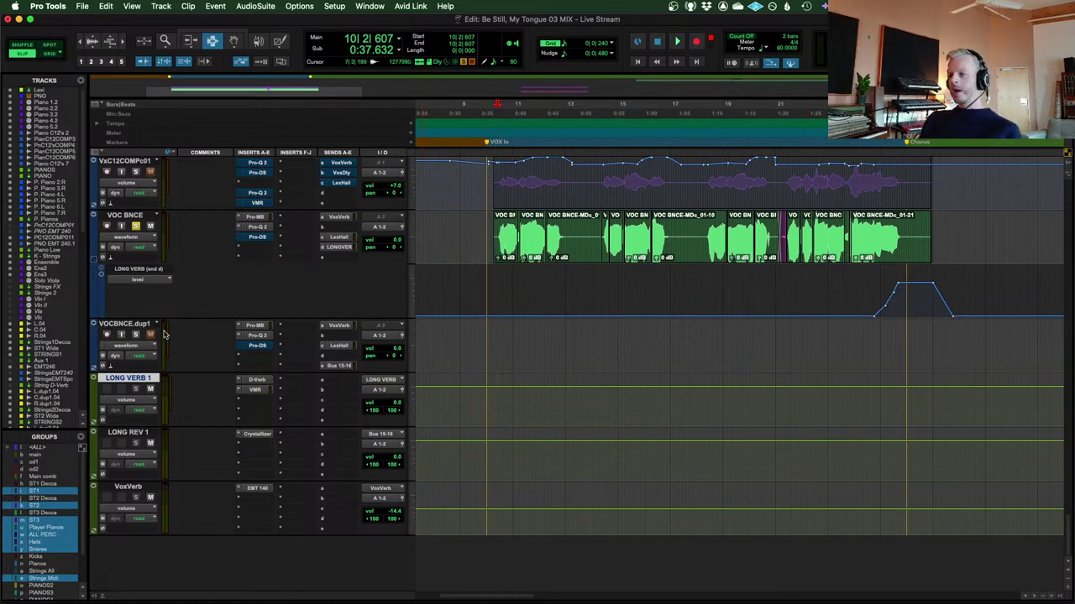
Select the LONG REV 1 track, then highlight the rise in VOC BNCE's LONG VERB send automation from 23|4|540 to the Chorus
{"action": "left_click", "coordinate": [136, 434]}
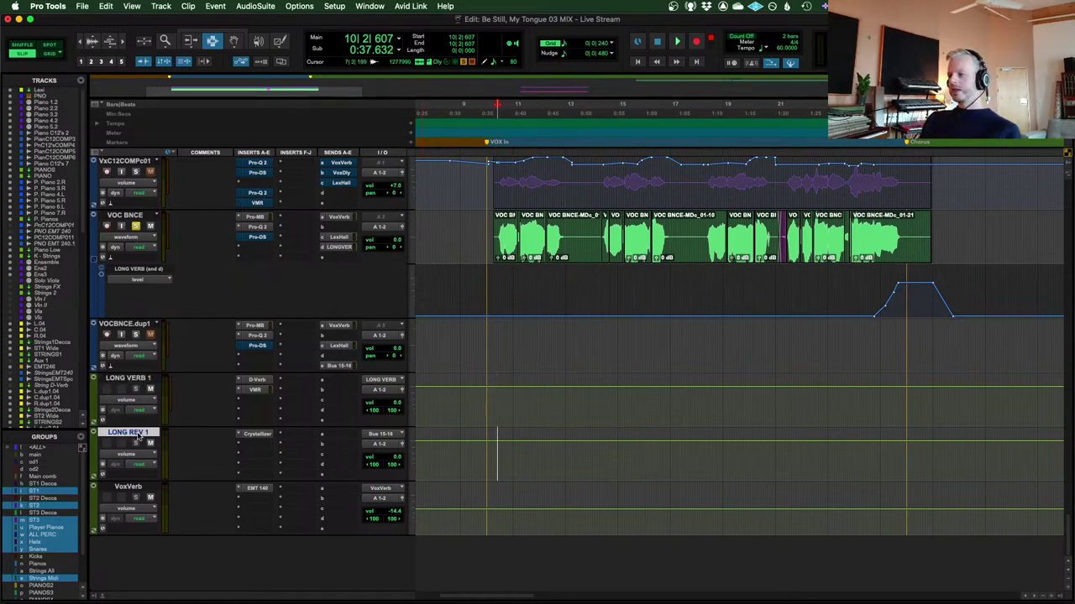
{"action": "left_click_drag", "start_coordinate": [852, 303], "coordinate": [905, 305]}
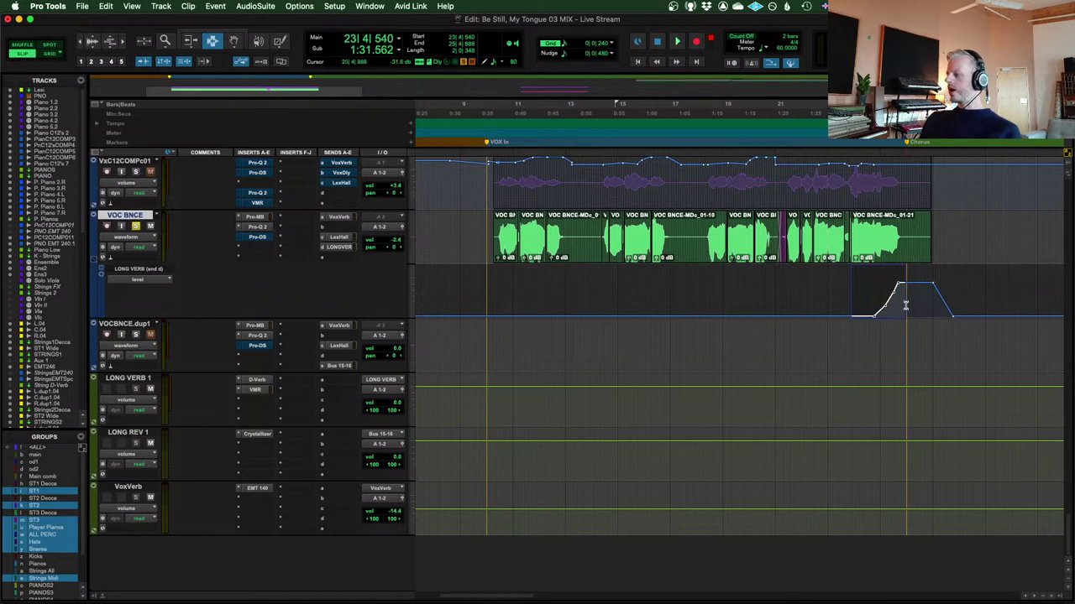
Highlight the rise in VOC BNCE's LONG VERB send automation, then the end of its last vocal clip from 24|3|691 to the Chorus
{"action": "left_click", "coordinate": [905, 305]}
{"action": "key", "text": "super+bracketright"}
{"action": "left_click", "coordinate": [695, 290]}
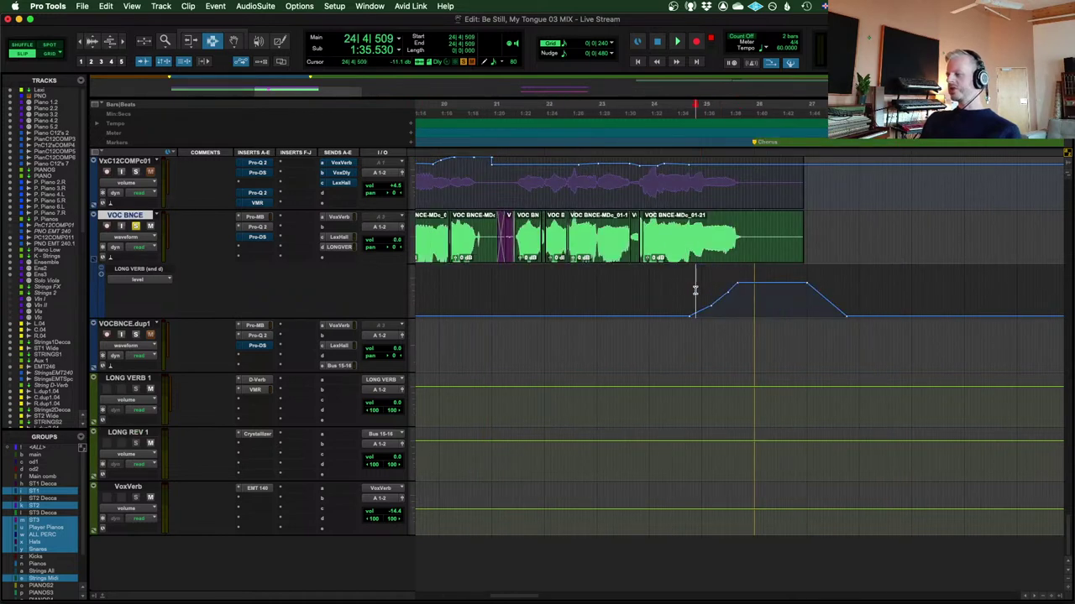
{"action": "left_click", "coordinate": [745, 289]}
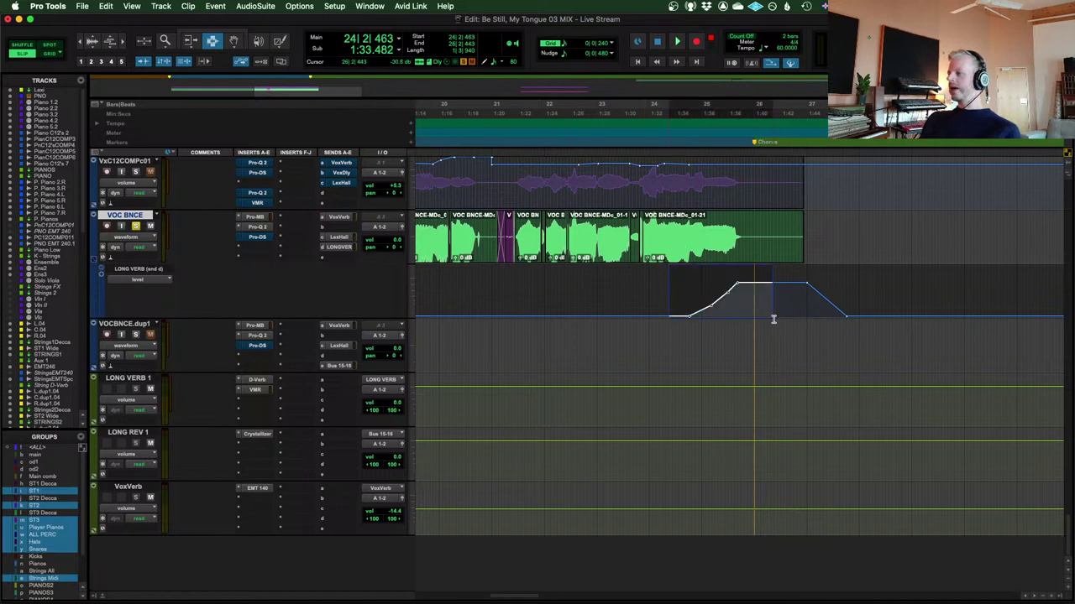
{"action": "left_click", "coordinate": [684, 249]}
{"action": "left_click_drag", "start_coordinate": [685, 249], "coordinate": [753, 249]}
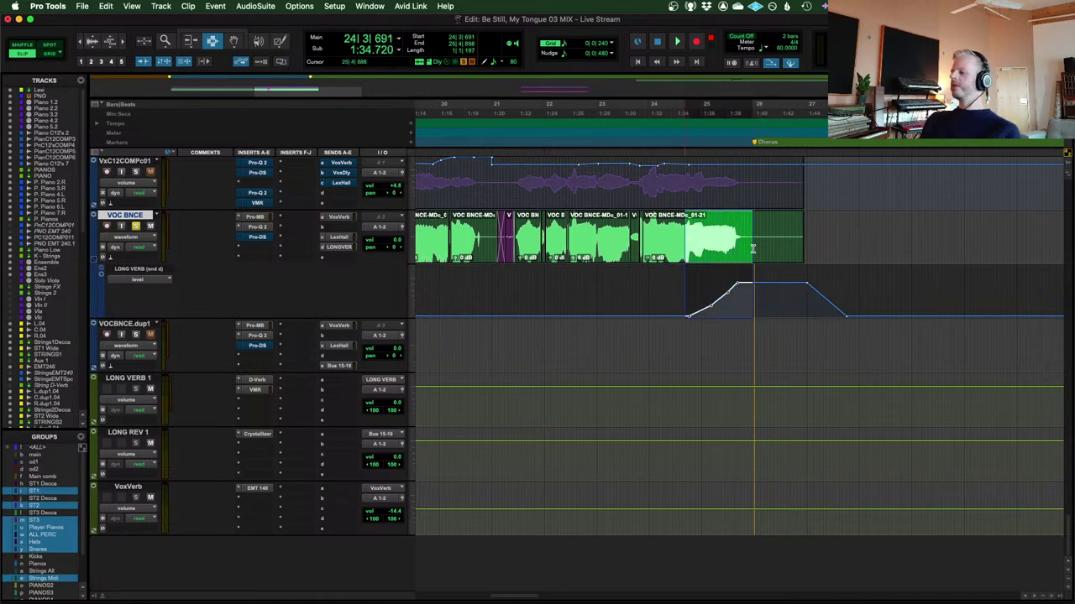
Set the playback start to 23|3|394 on VOC BNCE, play the vocal through the LONG VERB send rise, and stop
{"action": "left_click", "coordinate": [678, 251]}
{"action": "key", "text": "space"}
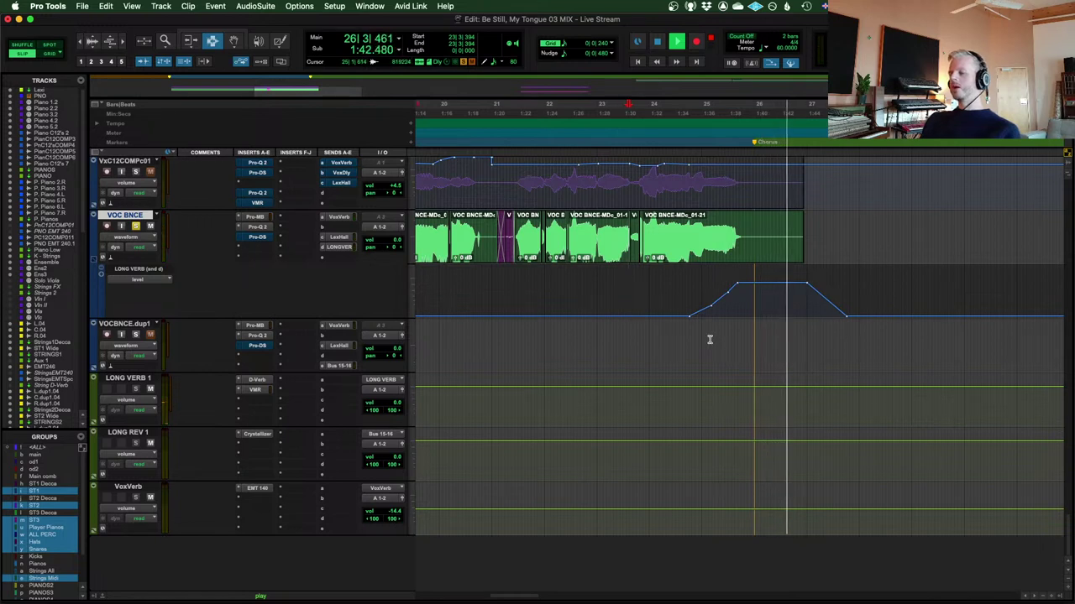
{"action": "key", "text": "space"}
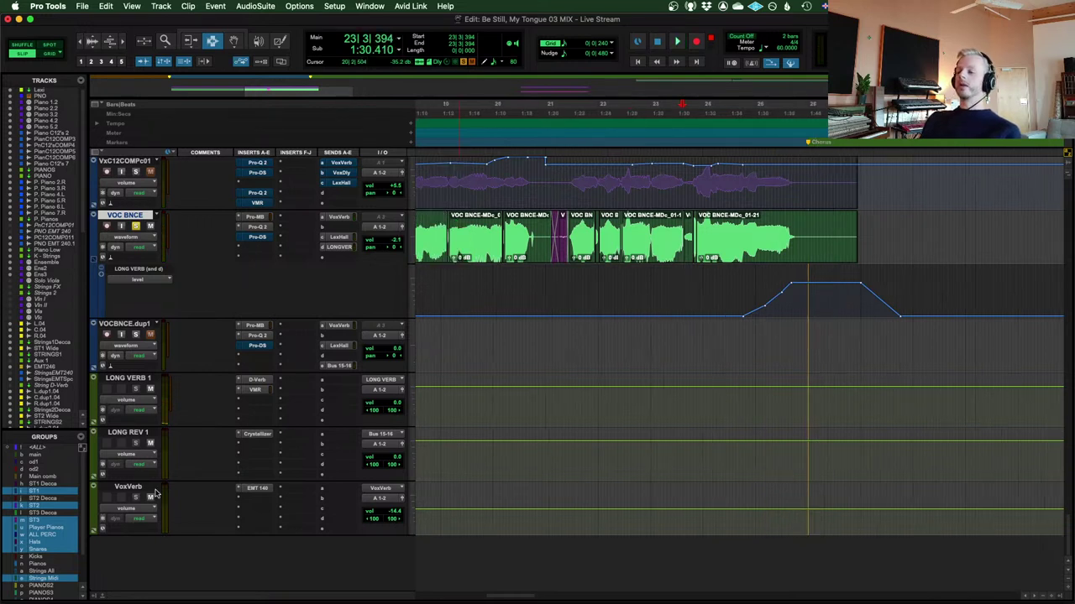
Select the VoxVerb track, inspect its EMT 140 plate reverb insert, and close the plug-in window
{"action": "scroll", "coordinate": [721, 238], "scroll_direction": "left", "scroll_amount": 3}
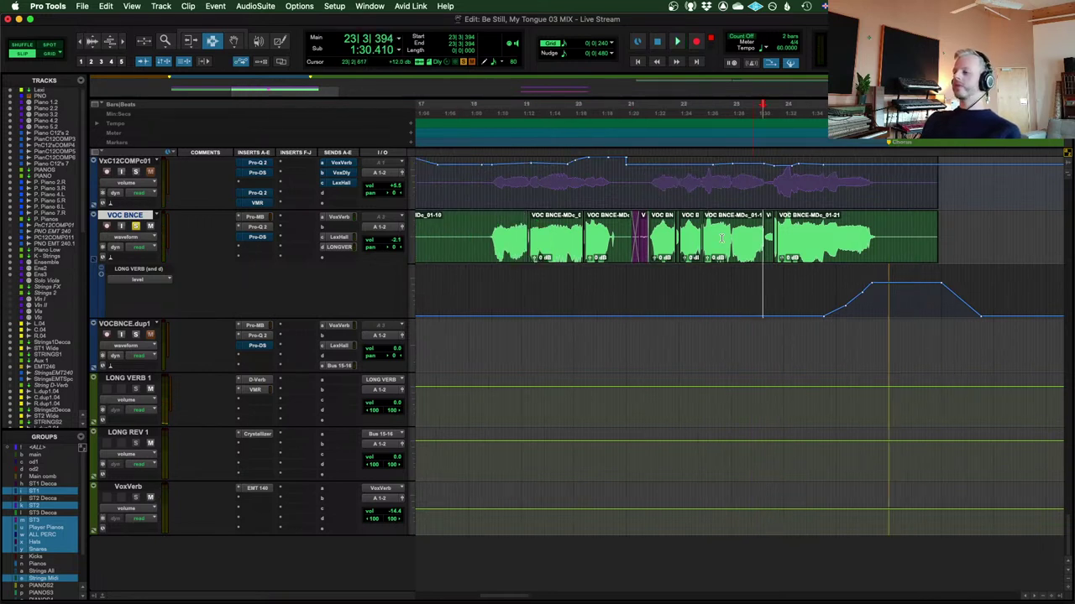
{"action": "left_click", "coordinate": [128, 487]}
{"action": "left_click", "coordinate": [256, 488]}
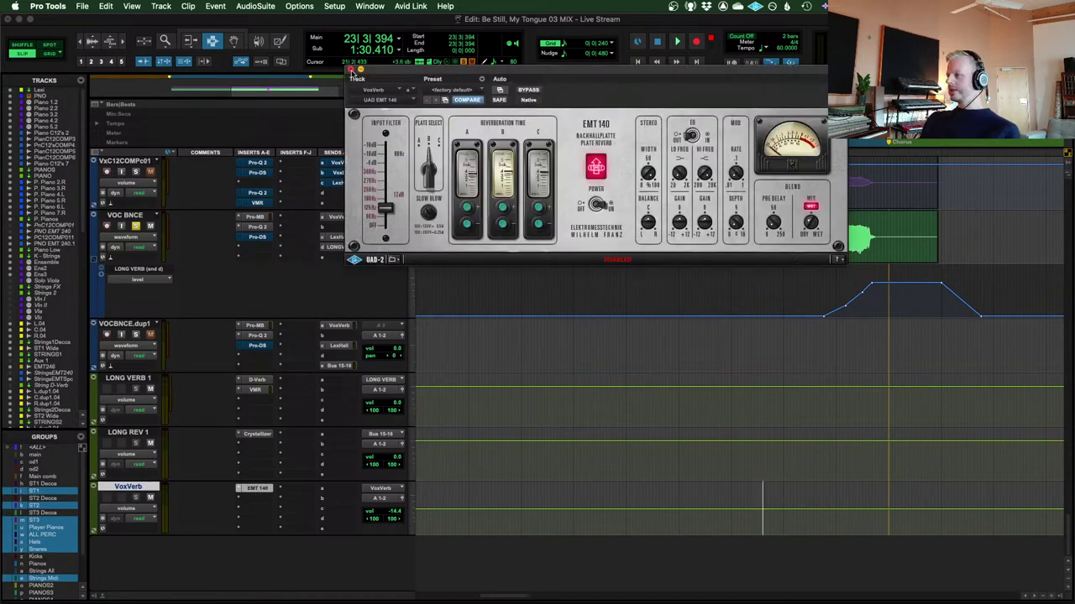
{"action": "left_click", "coordinate": [352, 71]}
Highlight VOC BNCE's LONG VERB send rise from 24|2|955, then play the vocal tail from 25|2|310 and stop
{"action": "scroll", "coordinate": [688, 282], "scroll_direction": "right", "scroll_amount": 3}
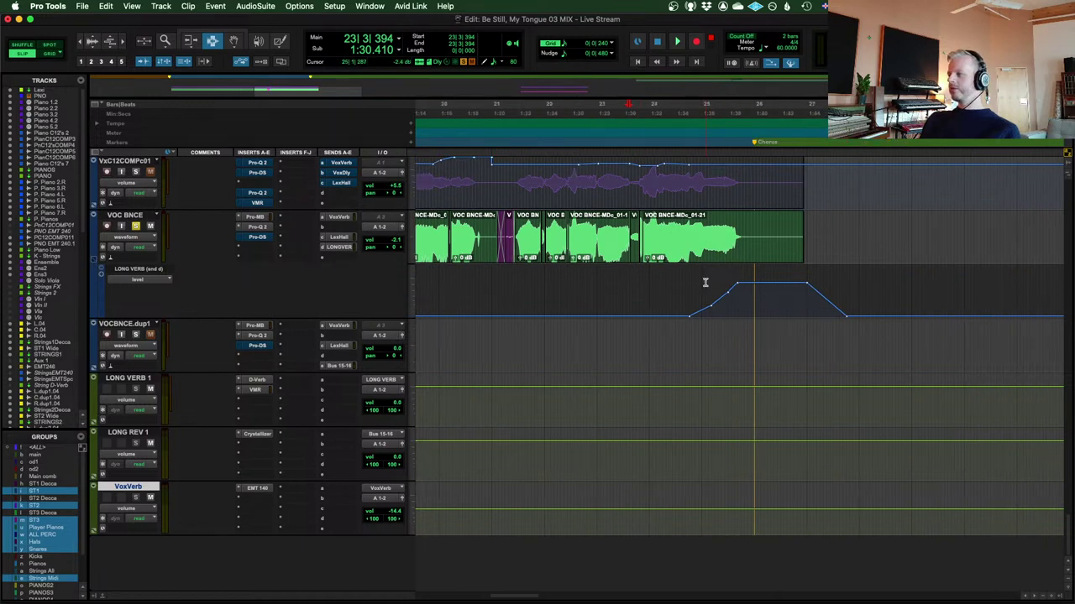
{"action": "left_click_drag", "start_coordinate": [676, 294], "coordinate": [775, 289]}
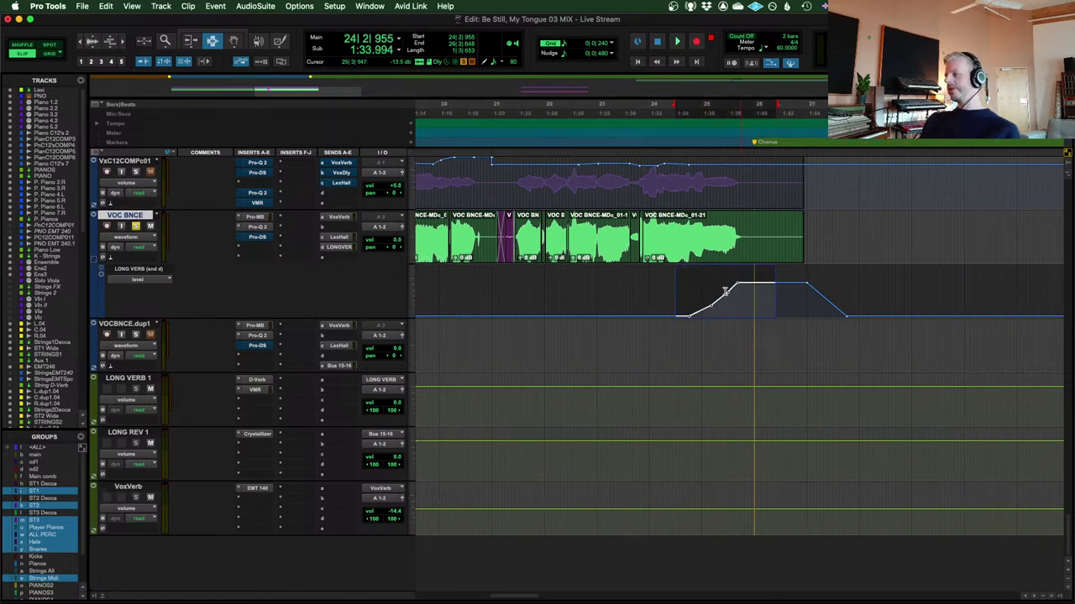
{"action": "left_click", "coordinate": [719, 233]}
{"action": "key", "text": "space"}
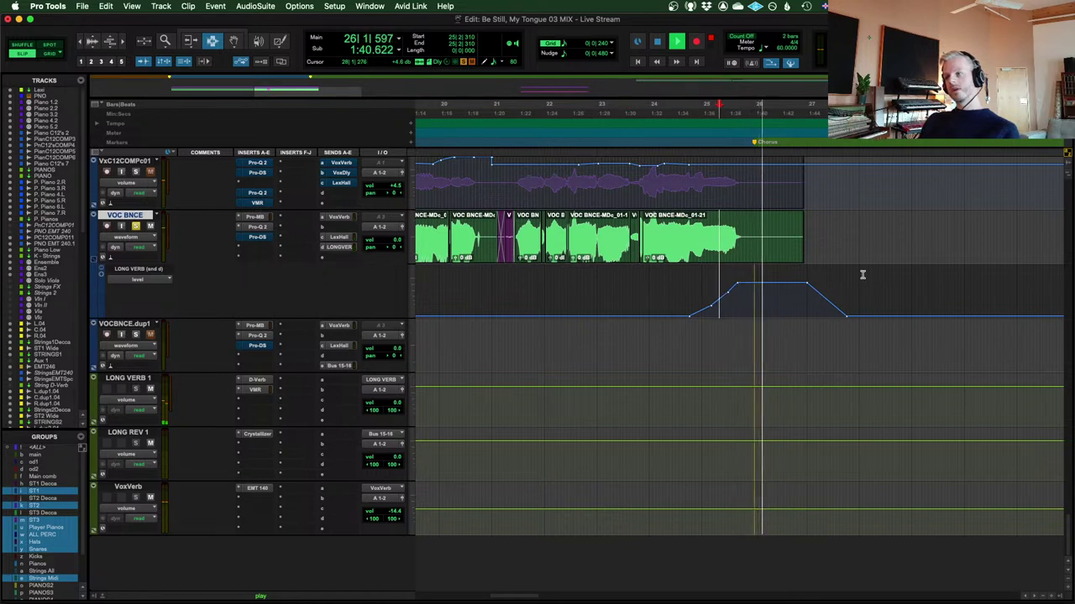
{"action": "key", "text": "space"}
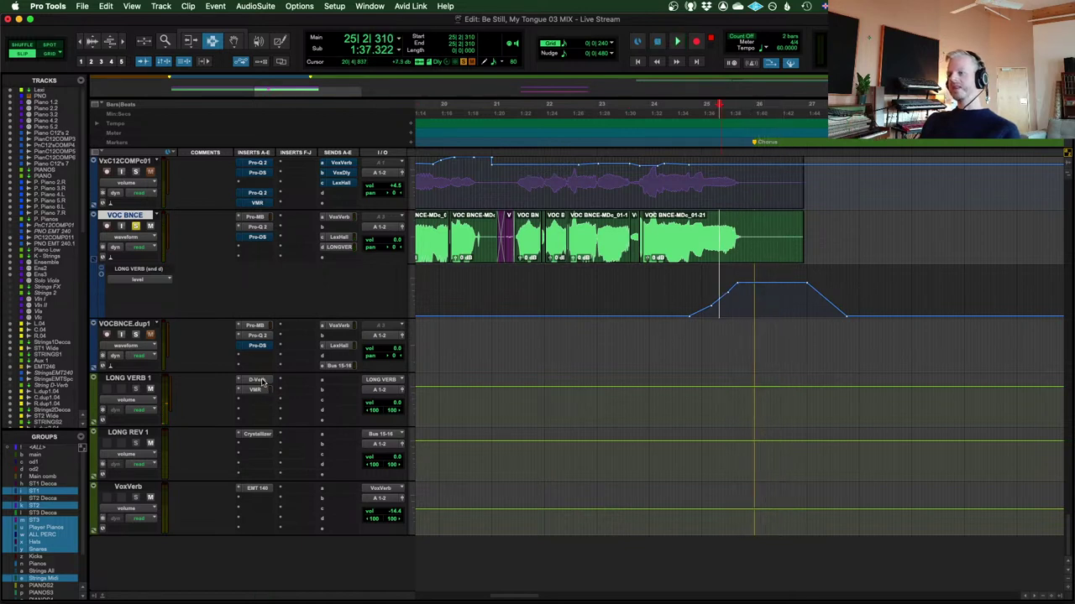
Highlight the LONG VERB send rise from 24|3|650 past the Chorus marker, then place the cursor at 24|3|323 on VOC BNCE
{"action": "scroll", "coordinate": [680, 302], "scroll_direction": "right", "scroll_amount": 3}
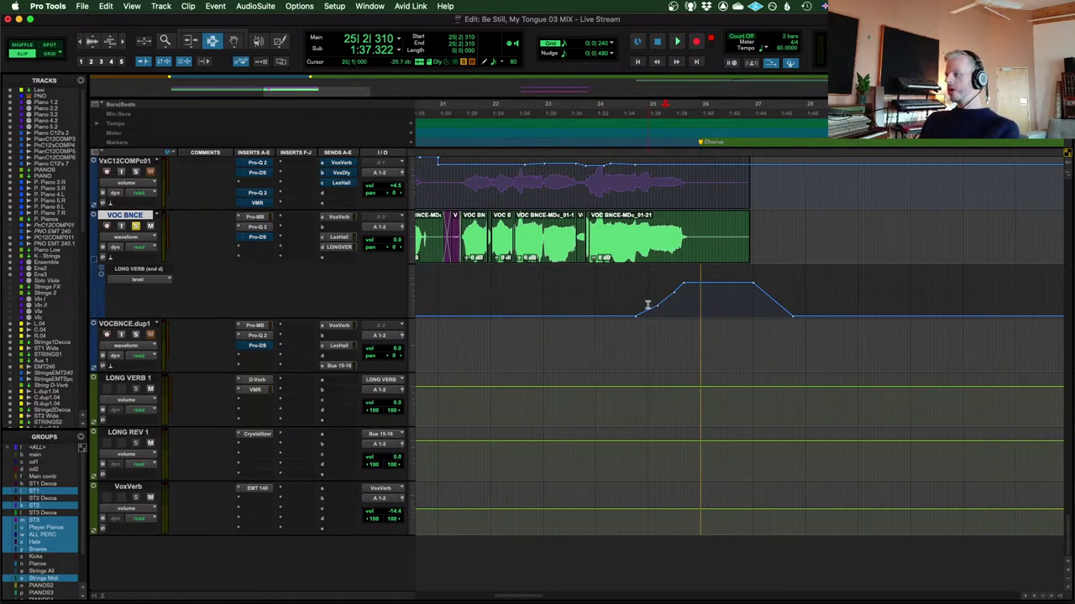
{"action": "left_click_drag", "start_coordinate": [631, 305], "coordinate": [718, 299]}
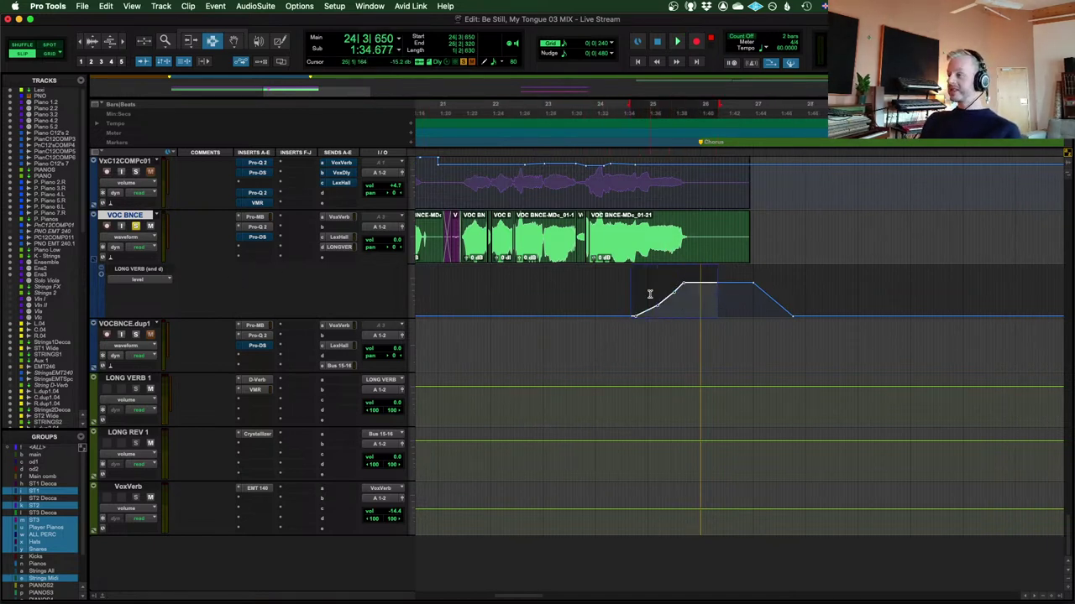
{"action": "scroll", "coordinate": [649, 294], "scroll_direction": "left", "scroll_amount": 12}
{"action": "scroll", "coordinate": [831, 359], "scroll_direction": "left", "scroll_amount": 2}
{"action": "scroll", "coordinate": [815, 312], "scroll_direction": "right", "scroll_amount": 10}
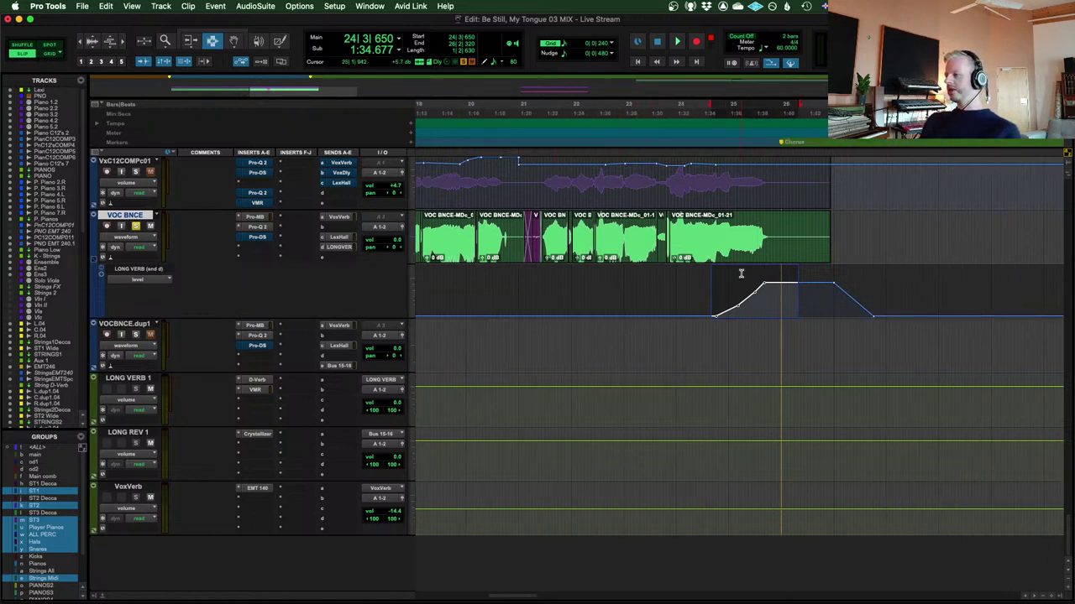
{"action": "left_click", "coordinate": [707, 307]}
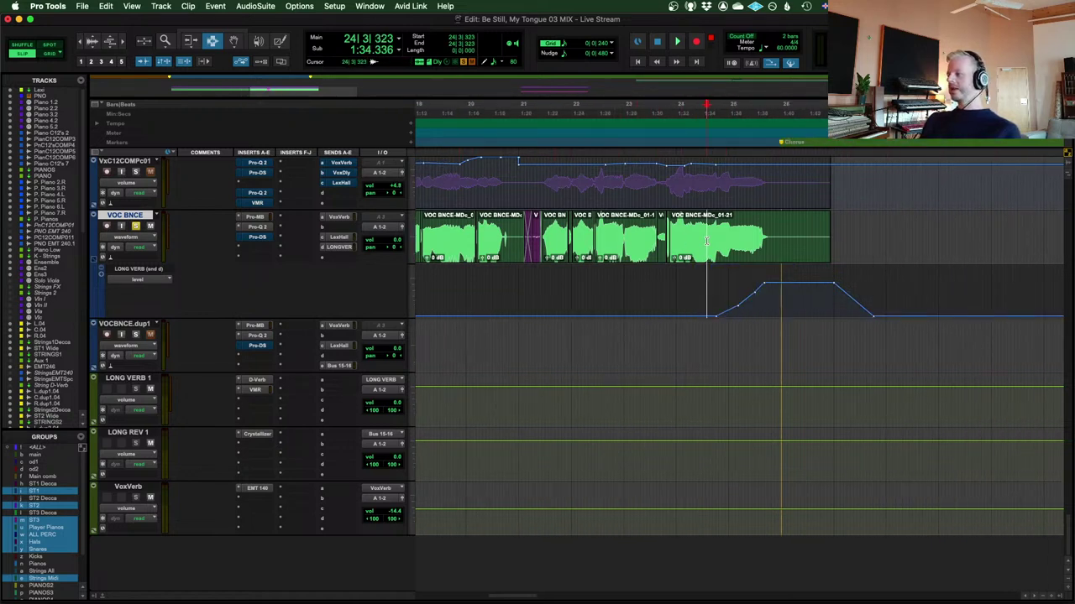
Locate the magenta vocal clips on VOCBNCE.dup1 and place the cursor at 50|2|689 in the first one
{"action": "left_click", "coordinate": [888, 377]}
{"action": "scroll", "coordinate": [713, 302], "scroll_direction": "right", "scroll_amount": 1}
{"action": "scroll", "coordinate": [635, 283], "scroll_direction": "down", "scroll_amount": 3}
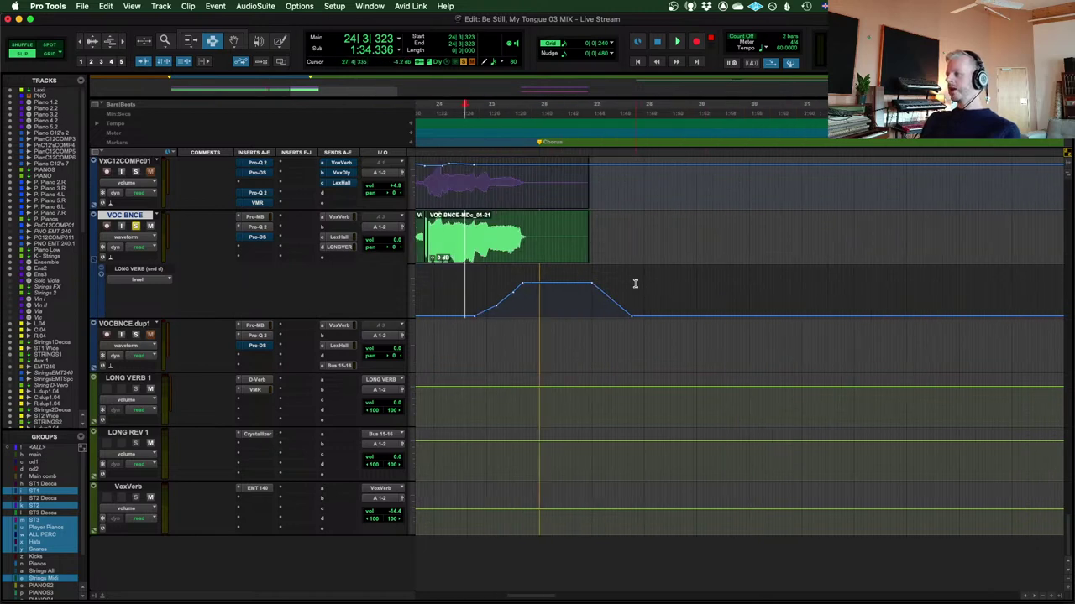
{"action": "scroll", "coordinate": [668, 287], "scroll_direction": "right", "scroll_amount": 5}
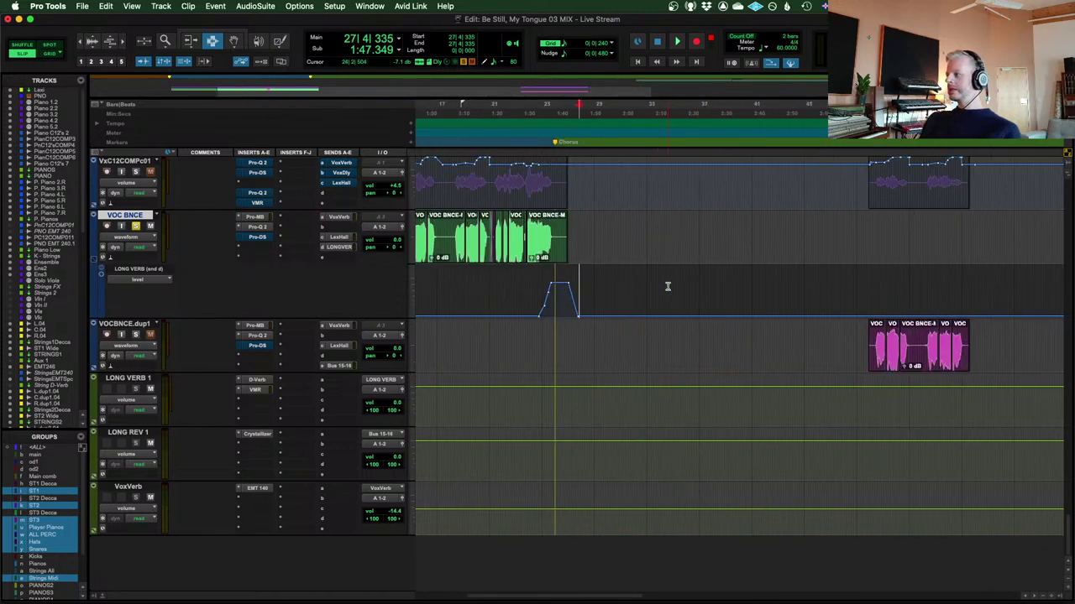
{"action": "left_click", "coordinate": [869, 336]}
{"action": "scroll", "coordinate": [822, 338], "scroll_direction": "right", "scroll_amount": 5}
{"action": "scroll", "coordinate": [774, 340], "scroll_direction": "up", "scroll_amount": 2}
{"action": "scroll", "coordinate": [774, 340], "scroll_direction": "down", "scroll_amount": 2}
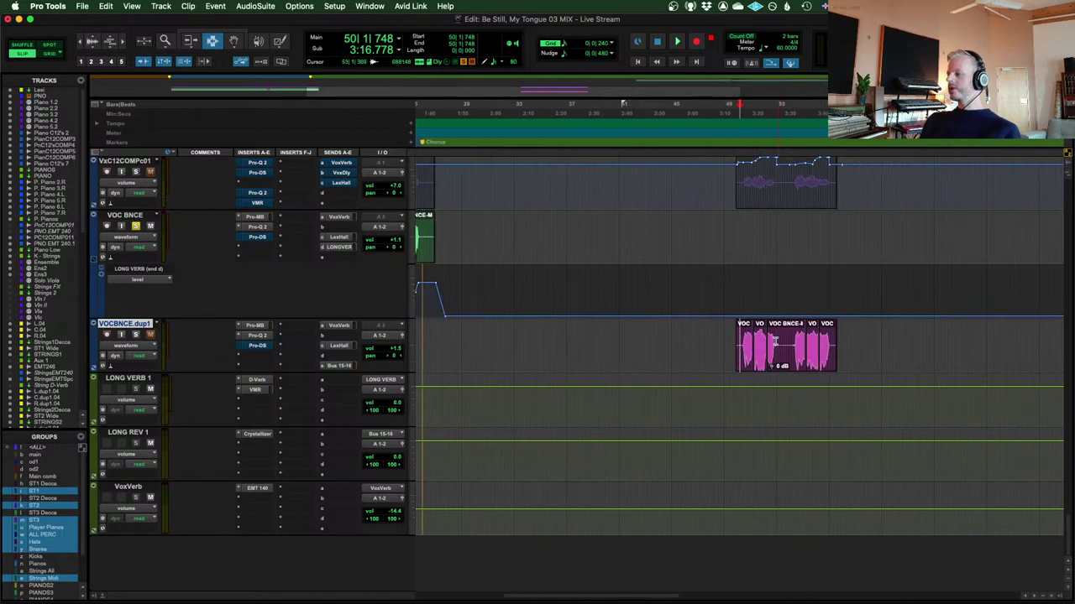
{"action": "scroll", "coordinate": [774, 340], "scroll_direction": "up", "scroll_amount": 2}
{"action": "scroll", "coordinate": [651, 332], "scroll_direction": "right", "scroll_amount": 5}
{"action": "left_click", "coordinate": [618, 338]}
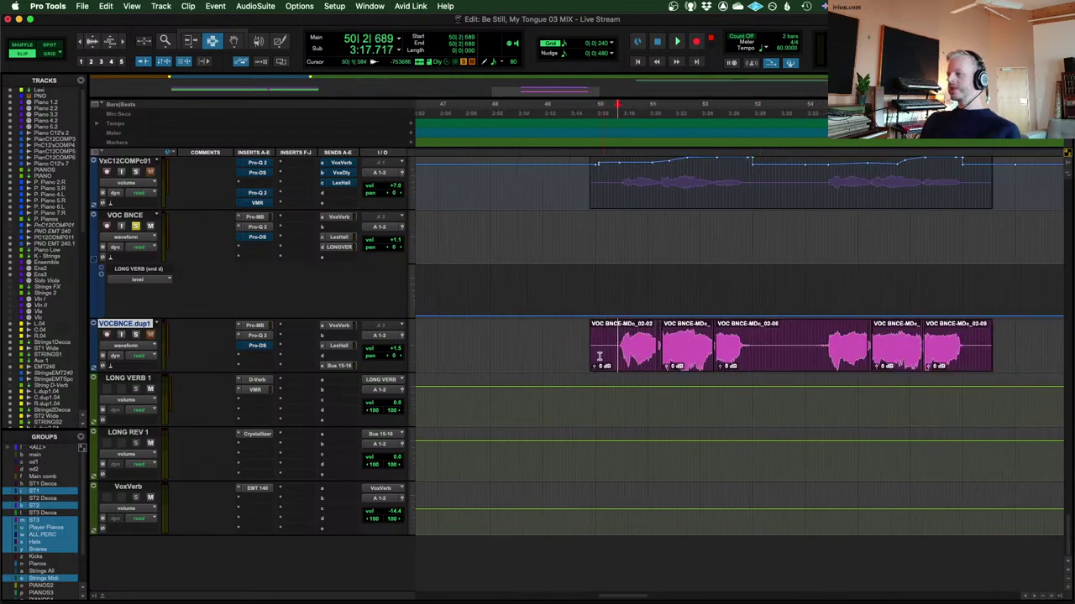
Open the Crystallizer insert on LONG REV 1, solo VOCBNCE.dup1, play it from 50|2|689 with the effect, and stop
{"action": "left_click", "coordinate": [256, 434]}
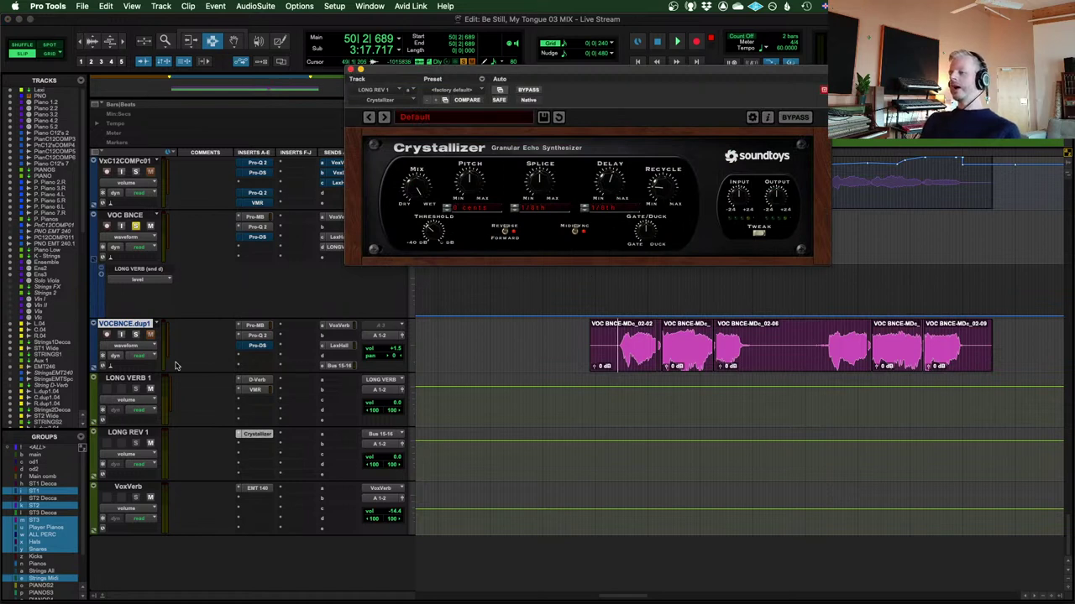
{"action": "left_click", "coordinate": [134, 336]}
{"action": "key", "text": "space"}
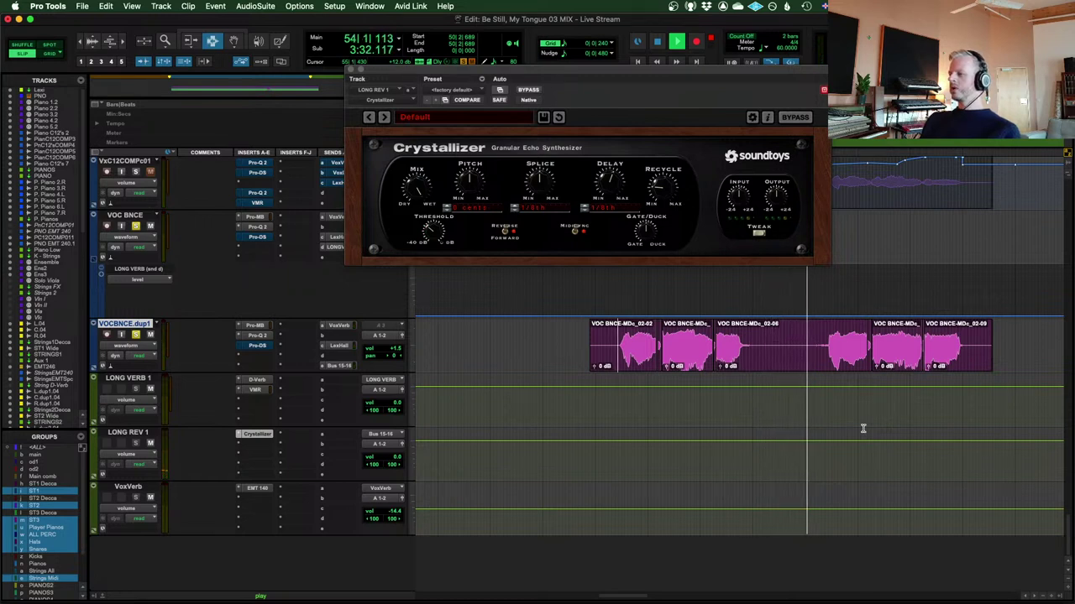
{"action": "key", "text": "space"}
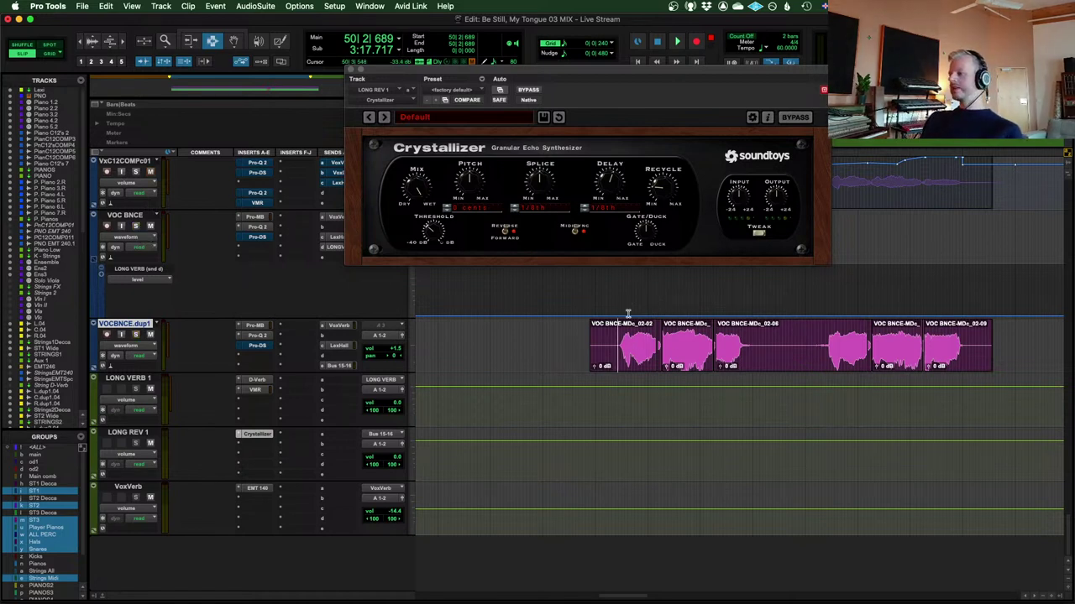
Place the cursor at 49|4|397 before the VOCBNCE.dup1 clips, look over the piano and string tracks, and return to the vocals
{"action": "left_click", "coordinate": [587, 339]}
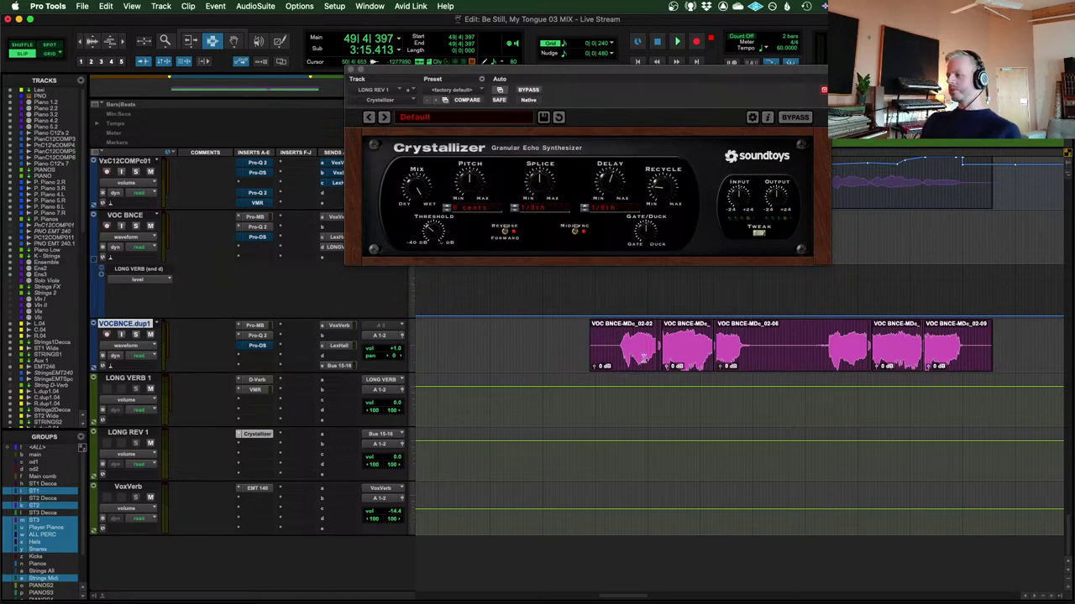
{"action": "scroll", "coordinate": [655, 380], "scroll_direction": "up", "scroll_amount": 8}
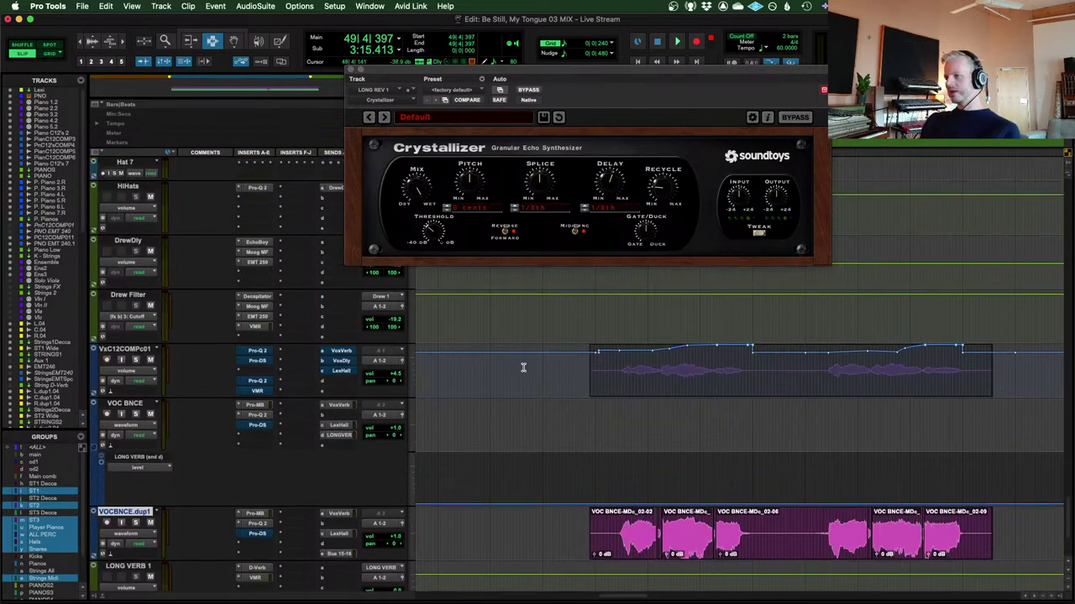
{"action": "left_click_drag", "start_coordinate": [1066, 510], "coordinate": [1056, 202]}
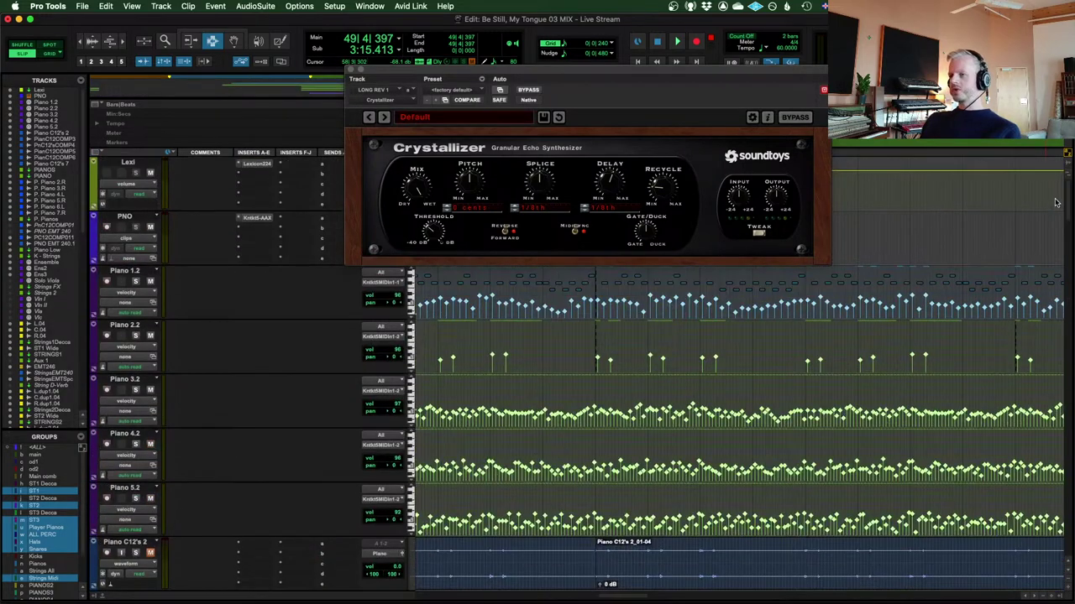
{"action": "scroll", "coordinate": [212, 336], "scroll_direction": "down", "scroll_amount": 10}
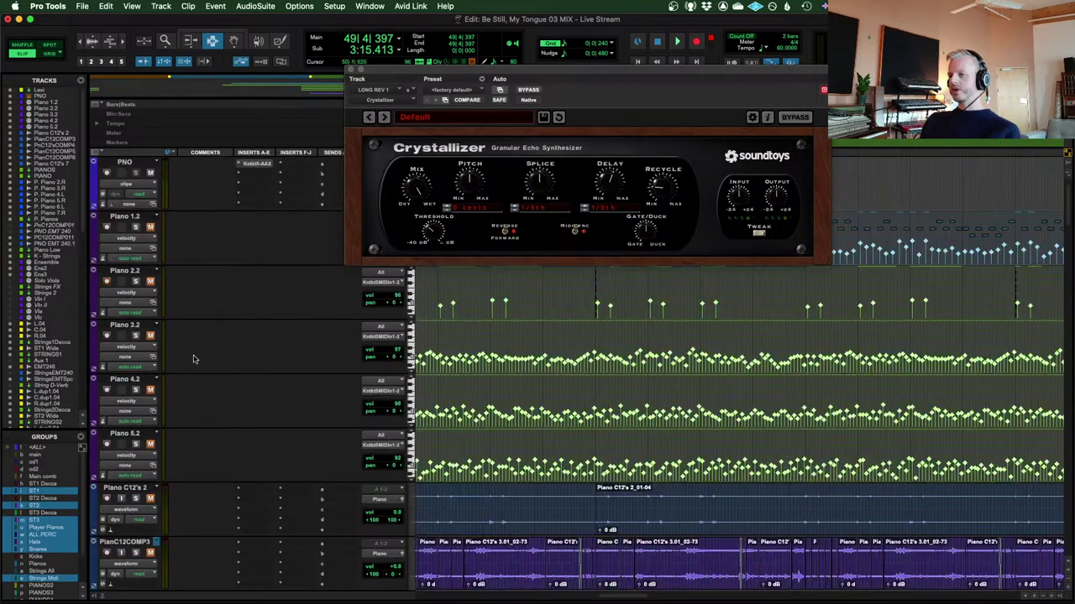
{"action": "scroll", "coordinate": [174, 334], "scroll_direction": "down", "scroll_amount": 8}
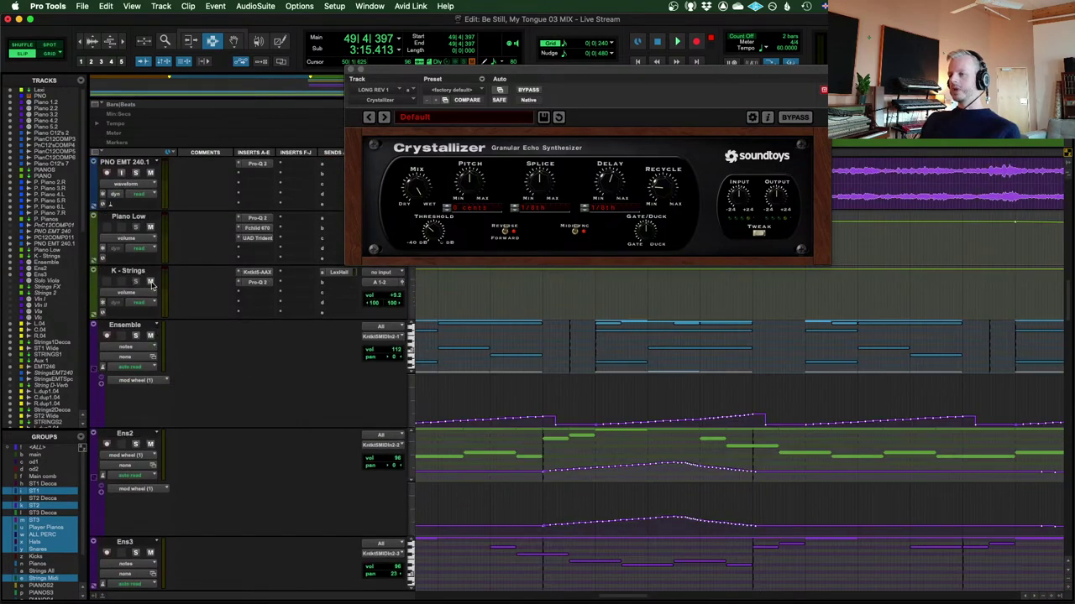
{"action": "left_click_drag", "start_coordinate": [1068, 292], "coordinate": [1066, 521]}
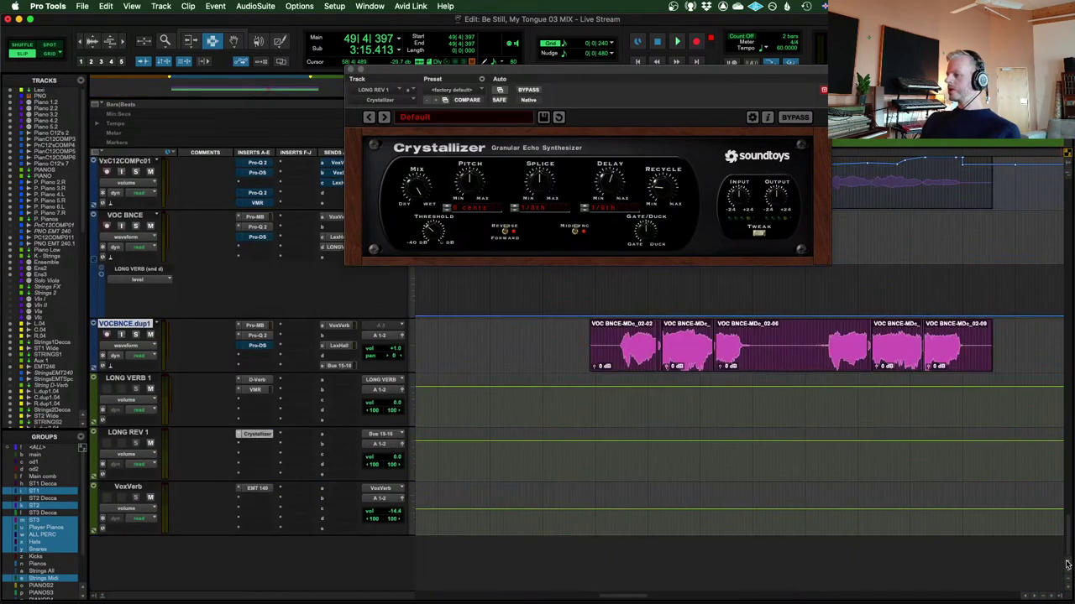
Play the mix from 49|4|397, stop, and highlight the gap after the VOCBNCE.dup1 phrase before placing the cursor at 52|3|527
{"action": "key", "text": "space"}
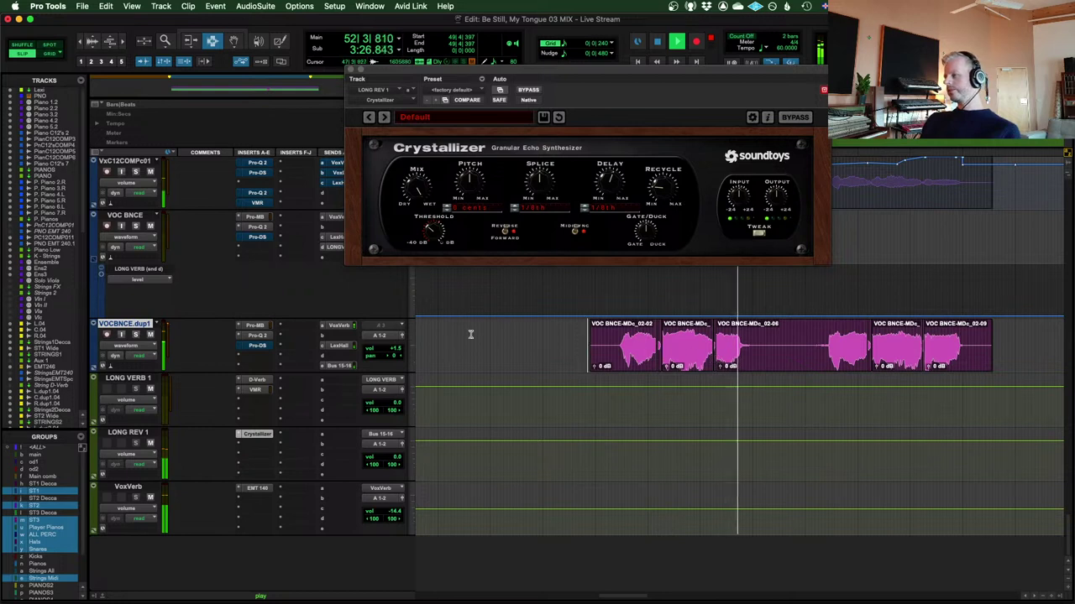
{"action": "key", "text": "space"}
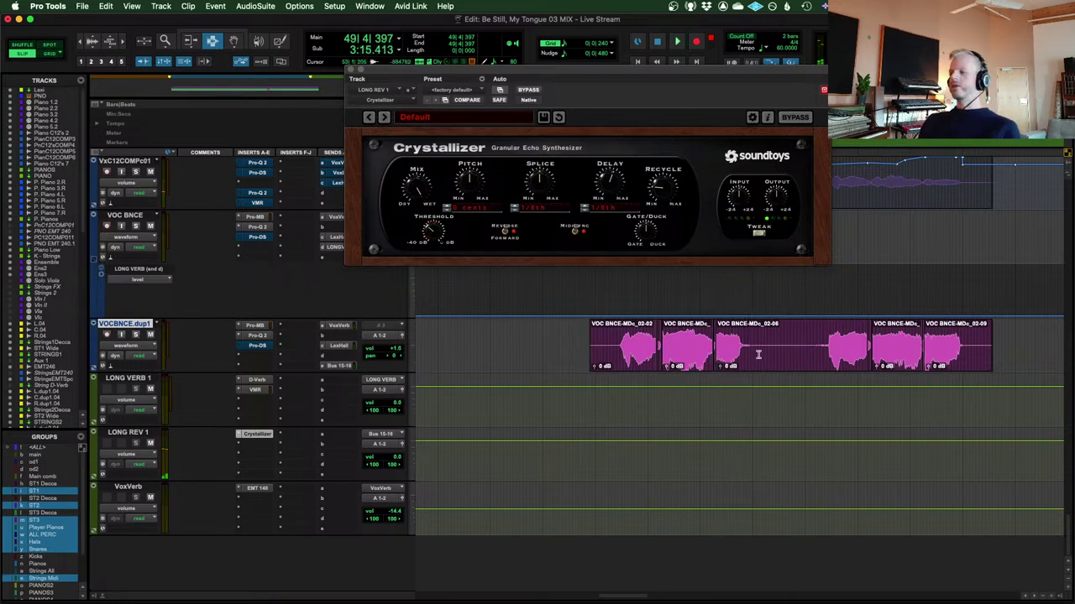
{"action": "left_click_drag", "start_coordinate": [744, 340], "coordinate": [770, 340]}
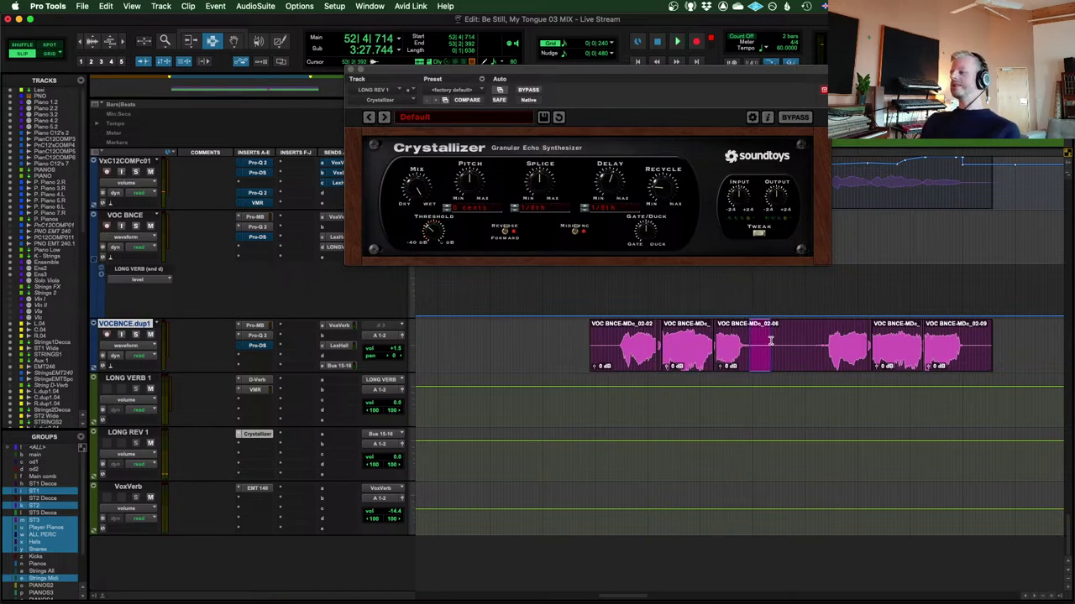
{"action": "left_click", "coordinate": [733, 342]}
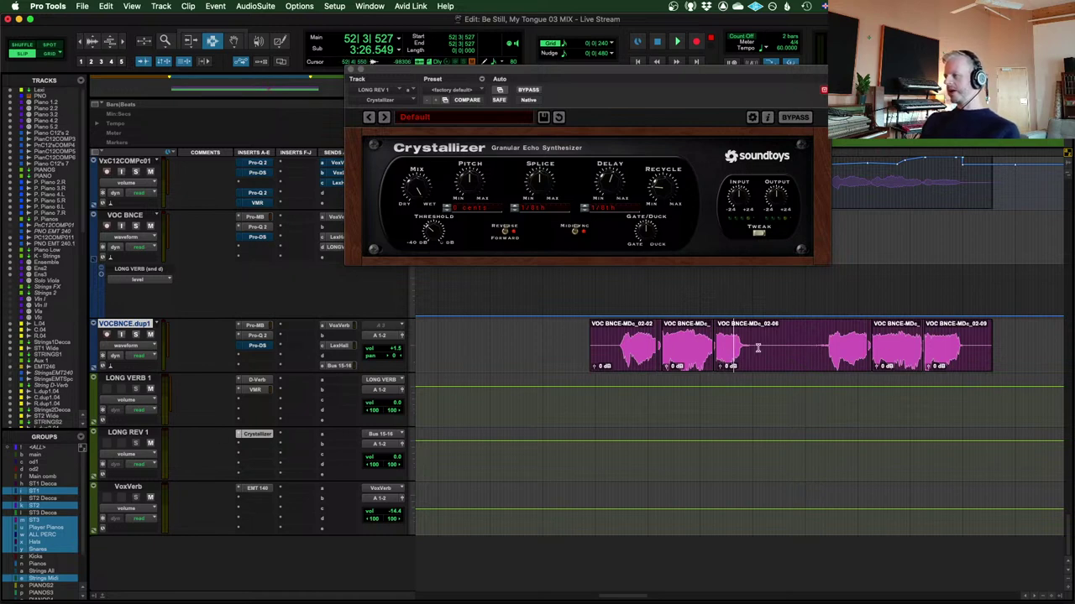
Close the Crystallizer window and look over the hat, kick and piano tracks above the vocals
{"action": "scroll", "coordinate": [758, 347], "scroll_direction": "up", "scroll_amount": 15}
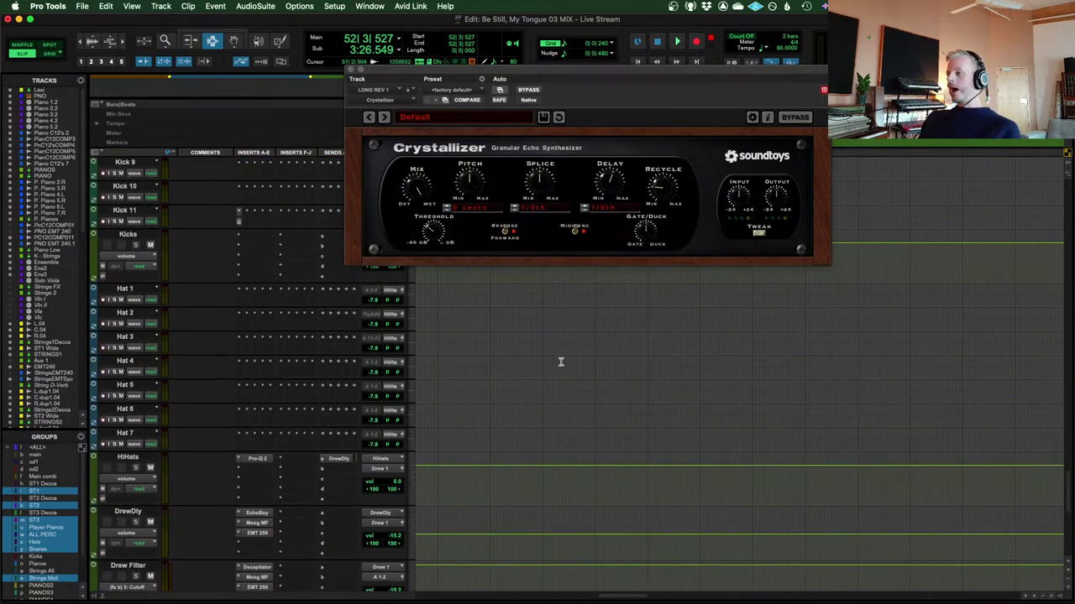
{"action": "scroll", "coordinate": [561, 362], "scroll_direction": "up", "scroll_amount": 8}
{"action": "key", "text": "super+w"}
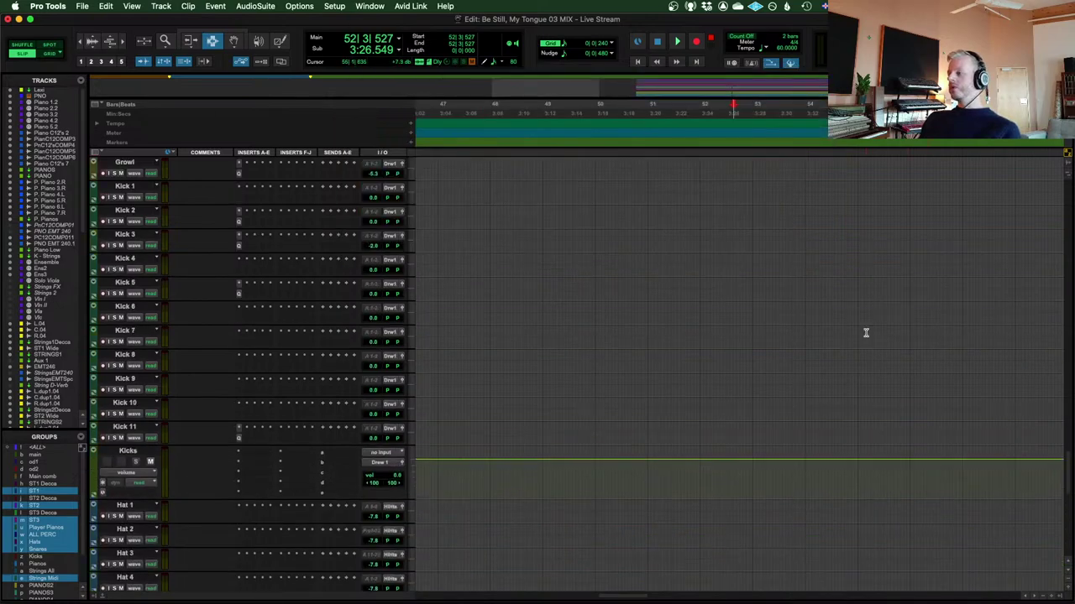
{"action": "scroll", "coordinate": [753, 304], "scroll_direction": "up", "scroll_amount": 20}
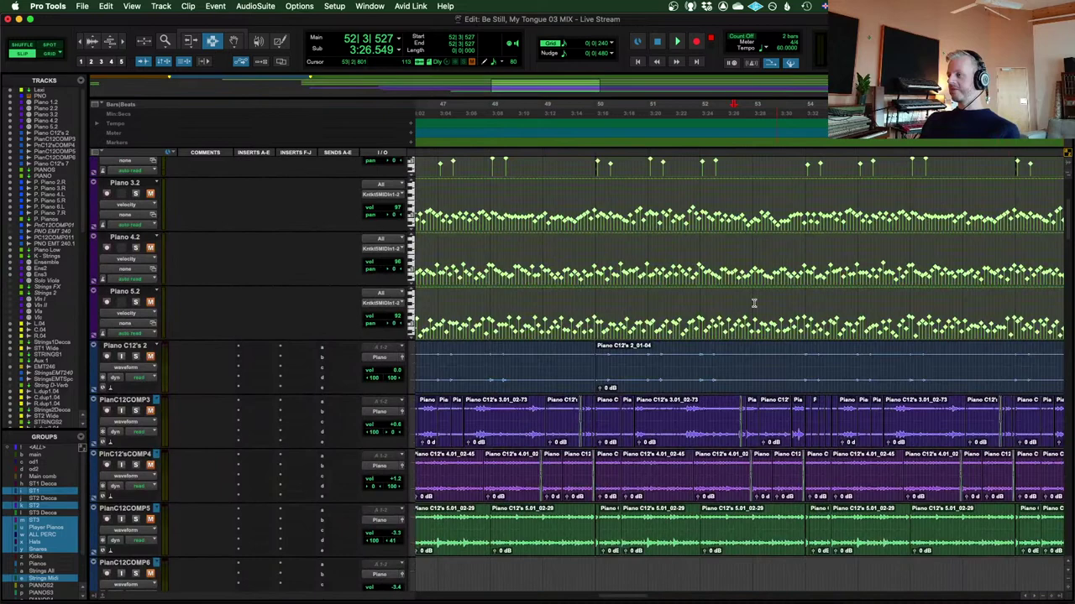
Place the cursor at 49|1|123 in the piano clips and solo the Piano 1.2 to Piano 5.2 MIDI tracks
{"action": "left_click", "coordinate": [542, 372]}
{"action": "key", "text": "super+bracketleft"}
{"action": "key", "text": "super+bracketleft"}
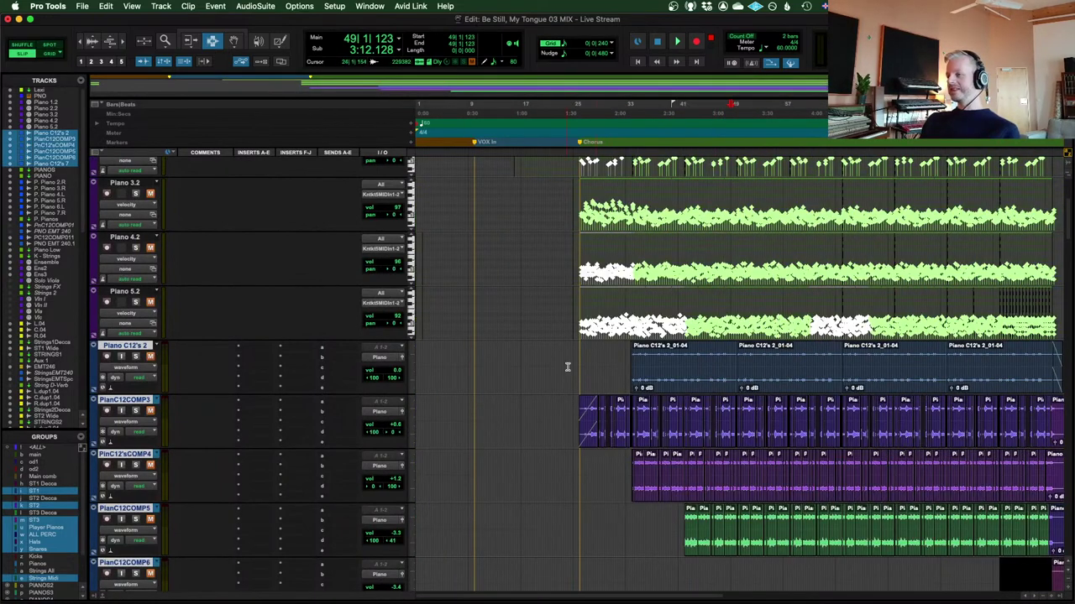
{"action": "scroll", "coordinate": [705, 367], "scroll_direction": "up", "scroll_amount": 5}
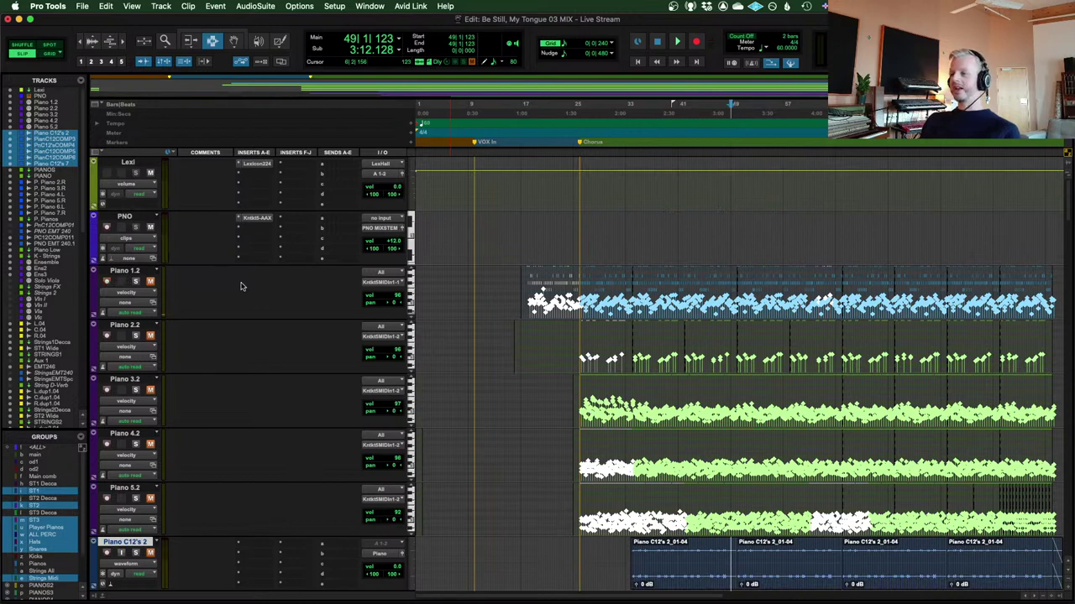
{"action": "left_click", "coordinate": [136, 282]}
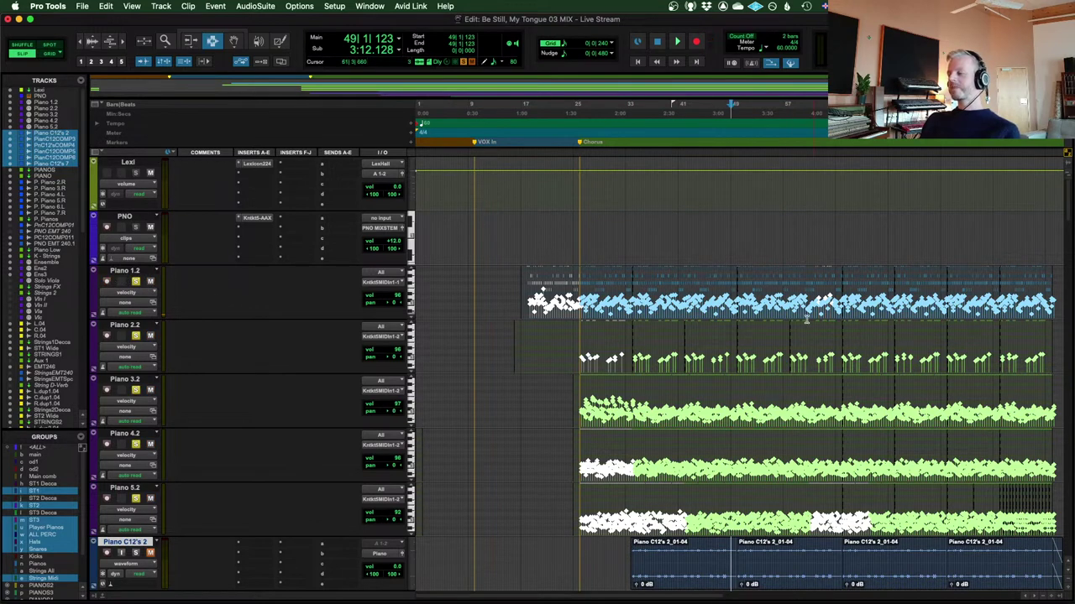
Place the cursor at 25|1|901 just before the Chorus marker and look over the MIDI and recorded piano tracks around it
{"action": "left_click", "coordinate": [573, 277]}
{"action": "key", "text": "super+bracketright"}
{"action": "key", "text": "super+bracketright"}
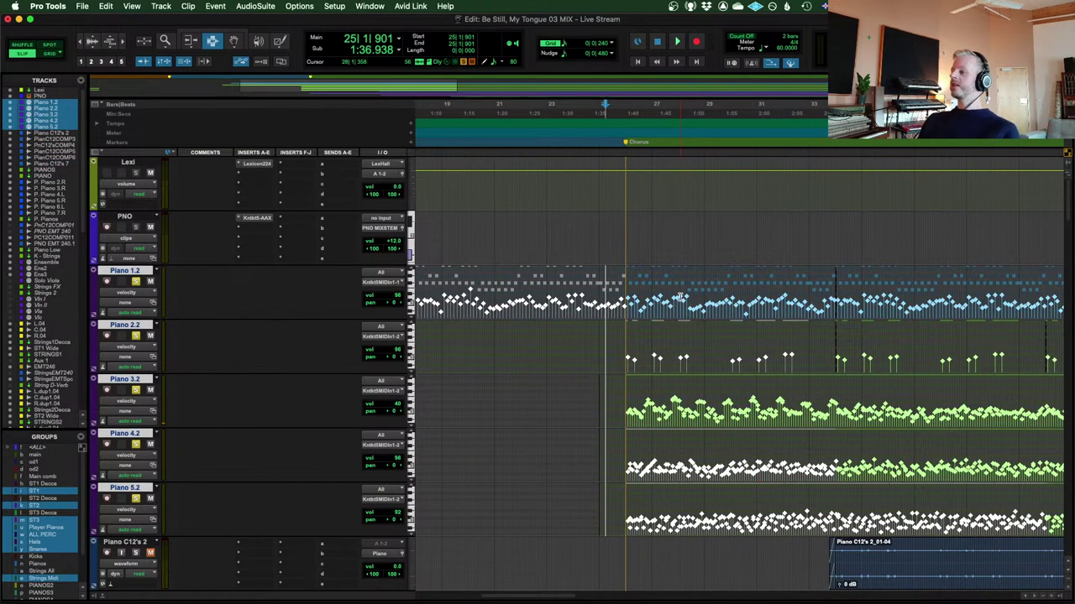
{"action": "scroll", "coordinate": [741, 309], "scroll_direction": "down", "scroll_amount": 5}
{"action": "scroll", "coordinate": [572, 282], "scroll_direction": "up", "scroll_amount": 4}
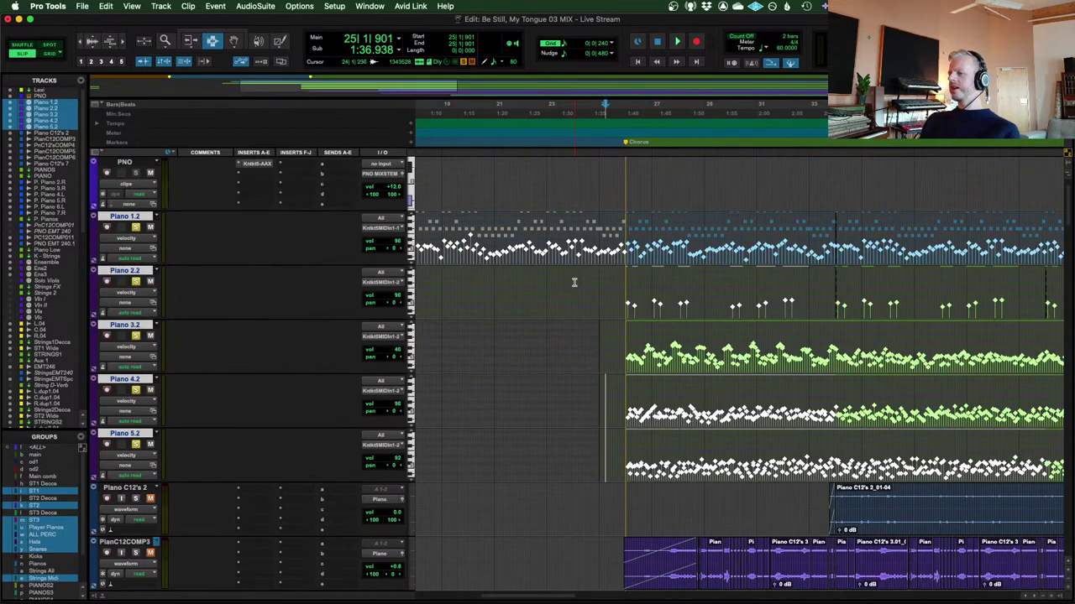
{"action": "scroll", "coordinate": [546, 268], "scroll_direction": "down", "scroll_amount": 1}
{"action": "scroll", "coordinate": [436, 248], "scroll_direction": "up", "scroll_amount": 2}
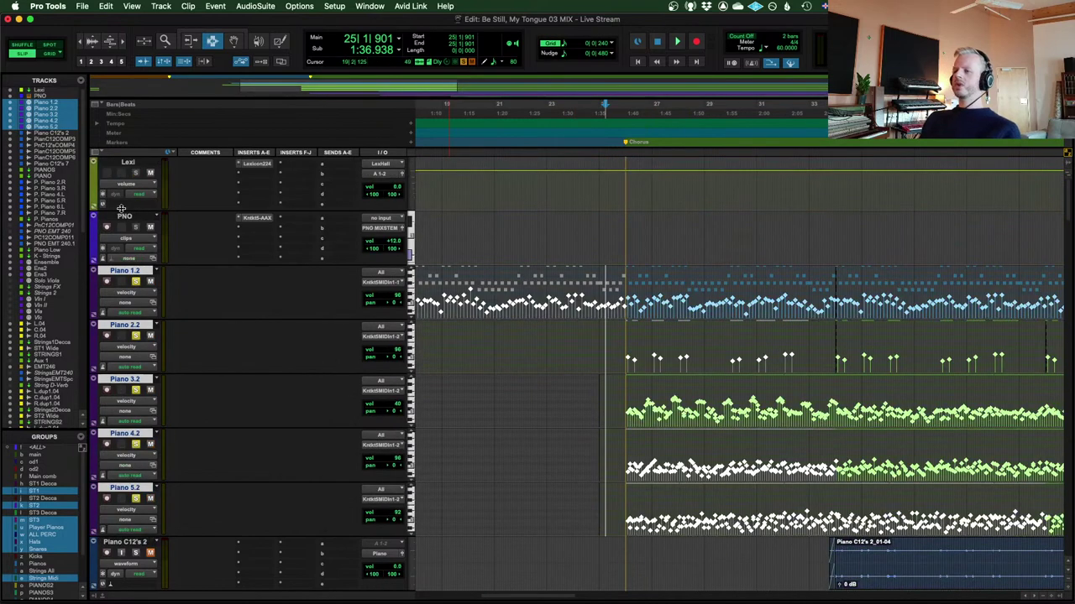
Record-enable the PNO instrument track and look over the piano tracks below it
{"action": "left_click", "coordinate": [107, 227]}
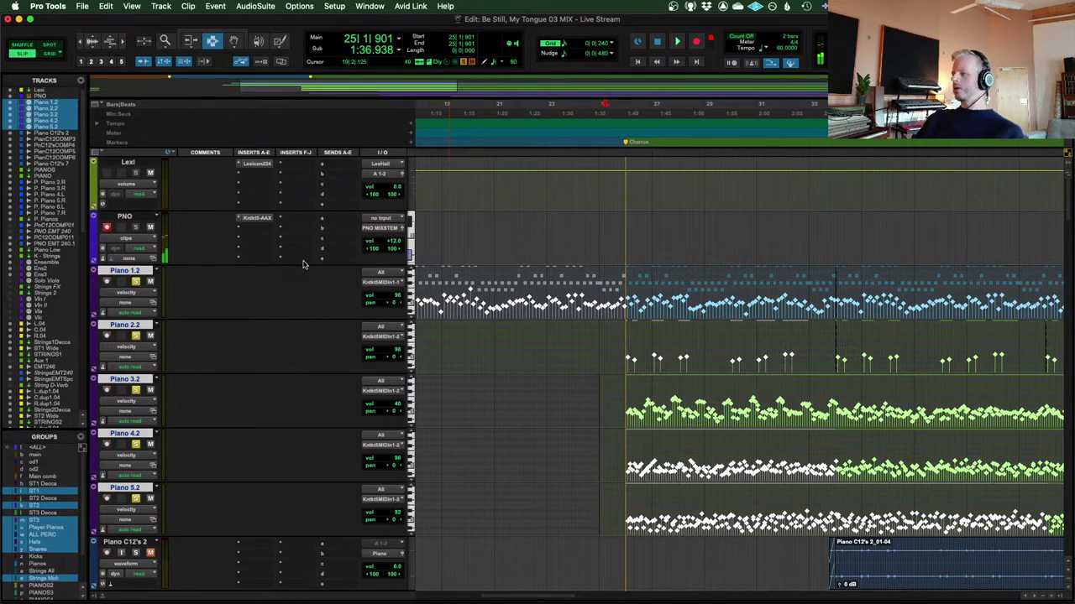
{"action": "scroll", "coordinate": [607, 301], "scroll_direction": "down", "scroll_amount": 4}
{"action": "scroll", "coordinate": [607, 301], "scroll_direction": "up", "scroll_amount": 1}
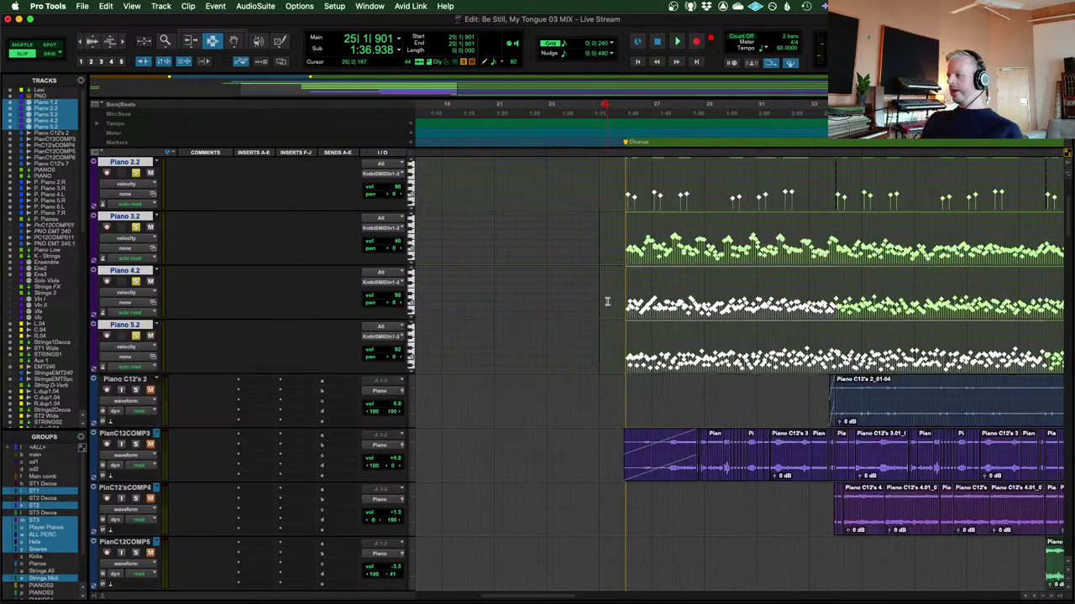
{"action": "scroll", "coordinate": [607, 301], "scroll_direction": "up", "scroll_amount": 2}
{"action": "scroll", "coordinate": [607, 301], "scroll_direction": "down", "scroll_amount": 2}
{"action": "scroll", "coordinate": [607, 301], "scroll_direction": "up", "scroll_amount": 2}
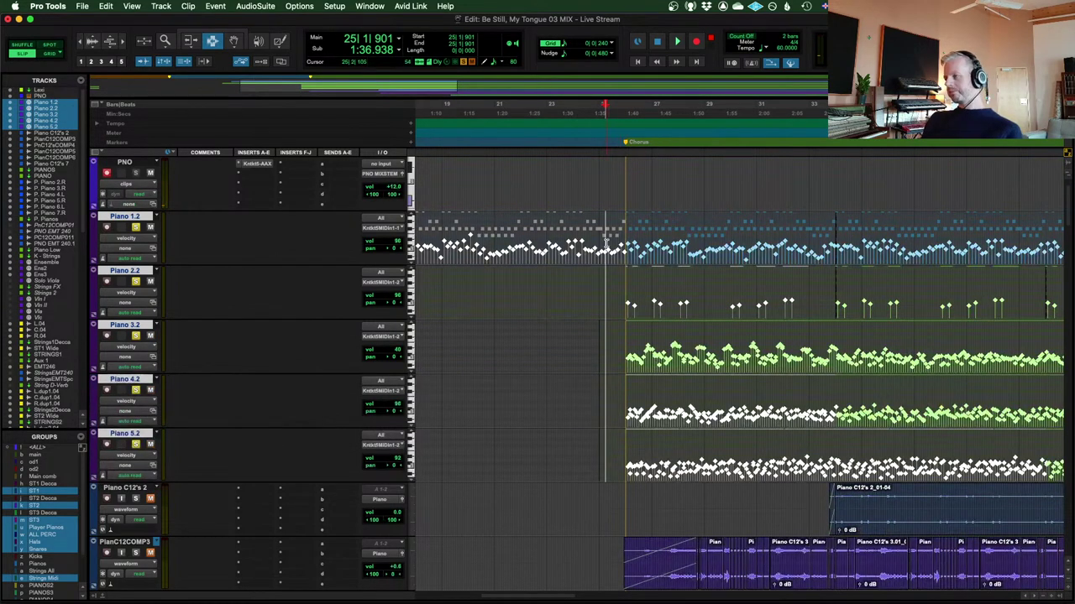
Play the soloed piano MIDI tracks from 45|4|438 to about bar 49, and stop
{"action": "left_click", "coordinate": [619, 252]}
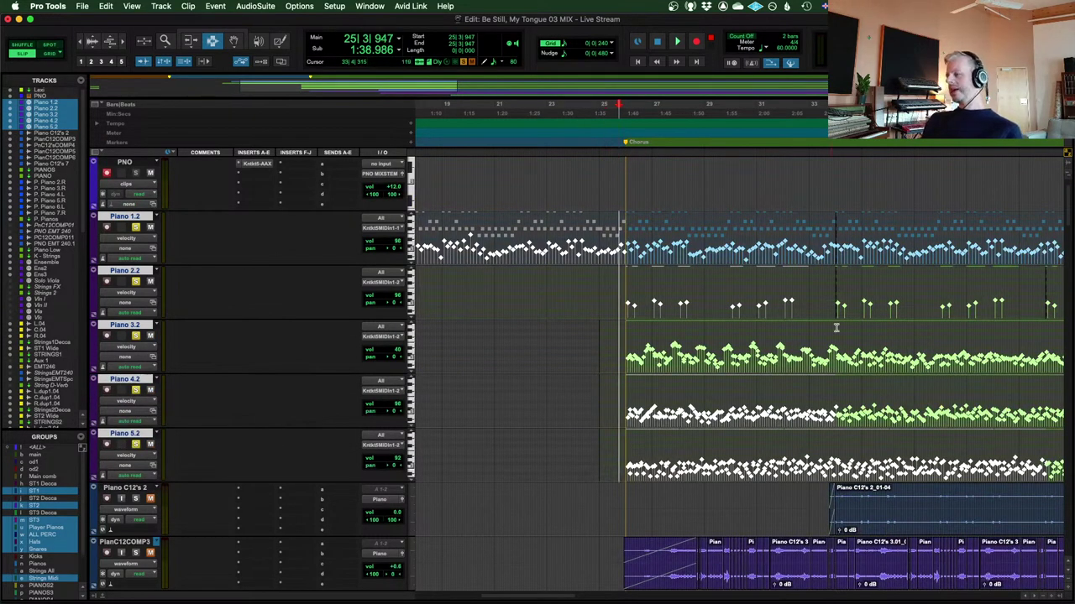
{"action": "scroll", "coordinate": [866, 330], "scroll_direction": "right", "scroll_amount": 5}
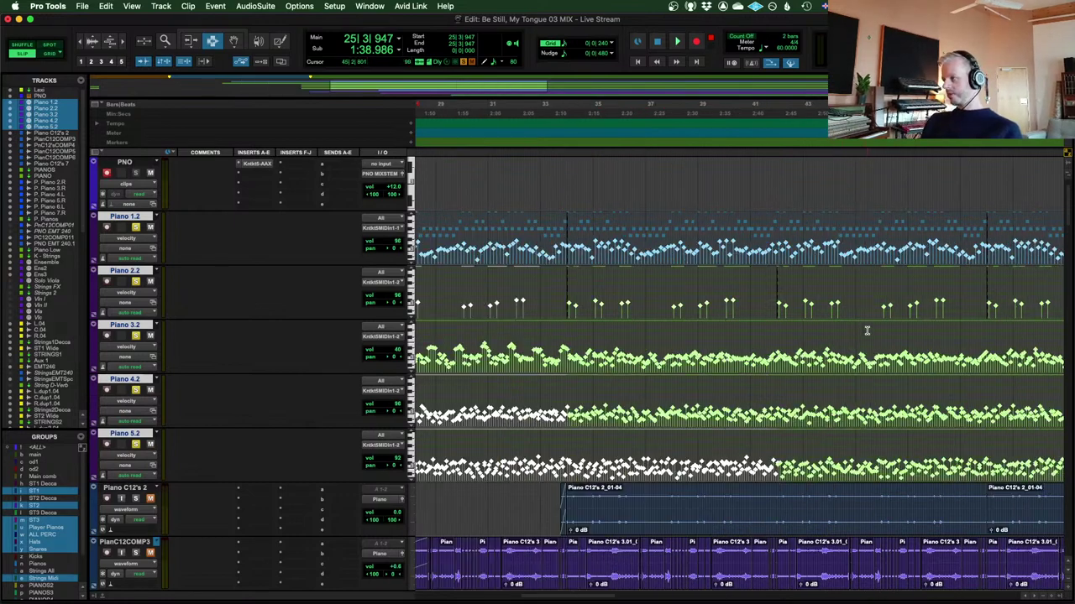
{"action": "left_click", "coordinate": [876, 227]}
{"action": "scroll", "coordinate": [864, 252], "scroll_direction": "right", "scroll_amount": 3}
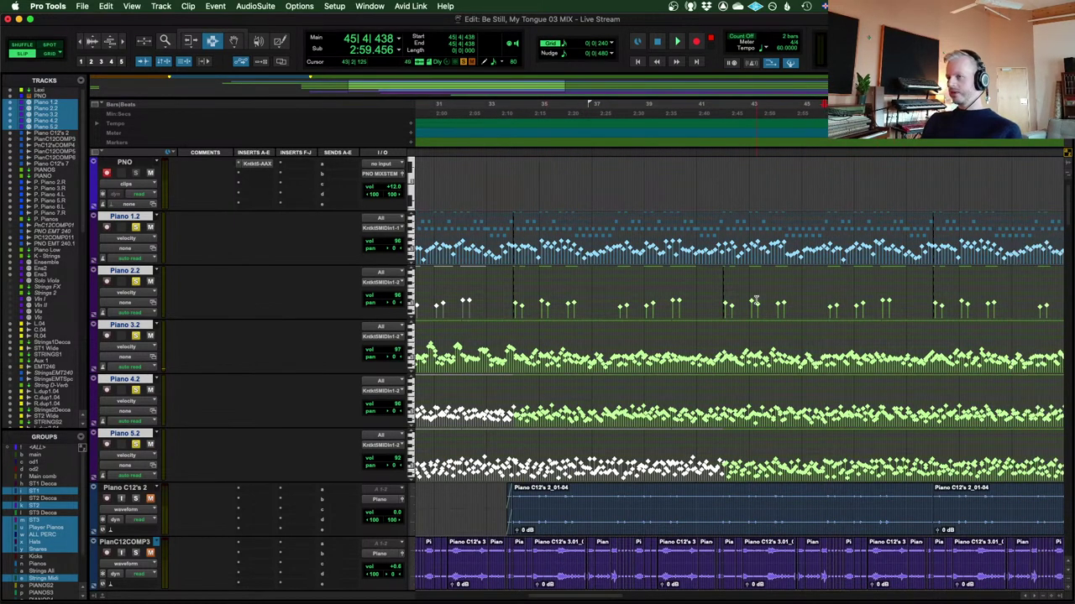
{"action": "key", "text": "space"}
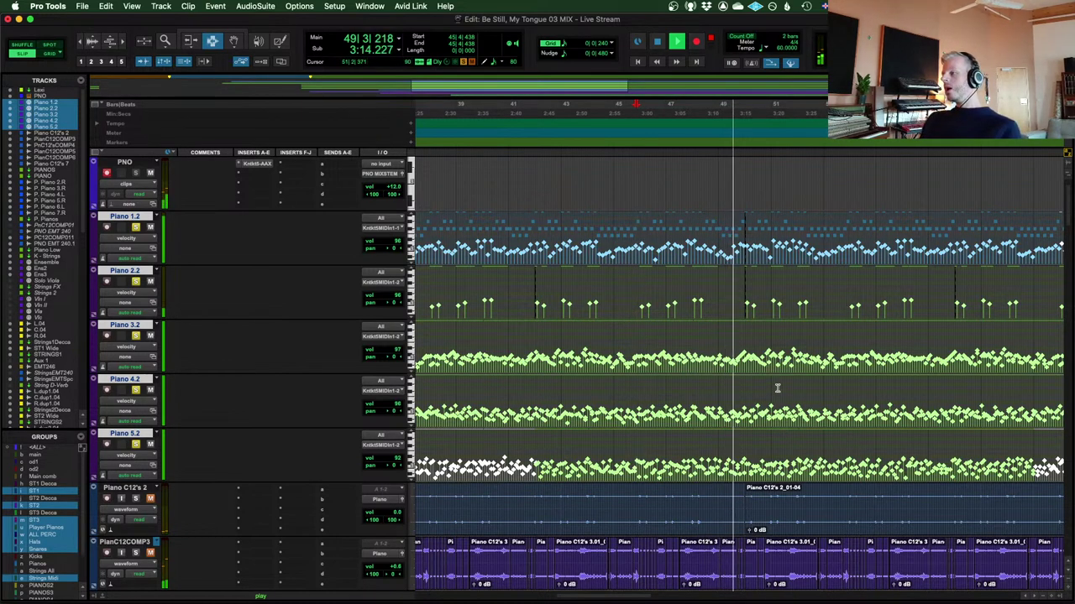
{"action": "key", "text": "space"}
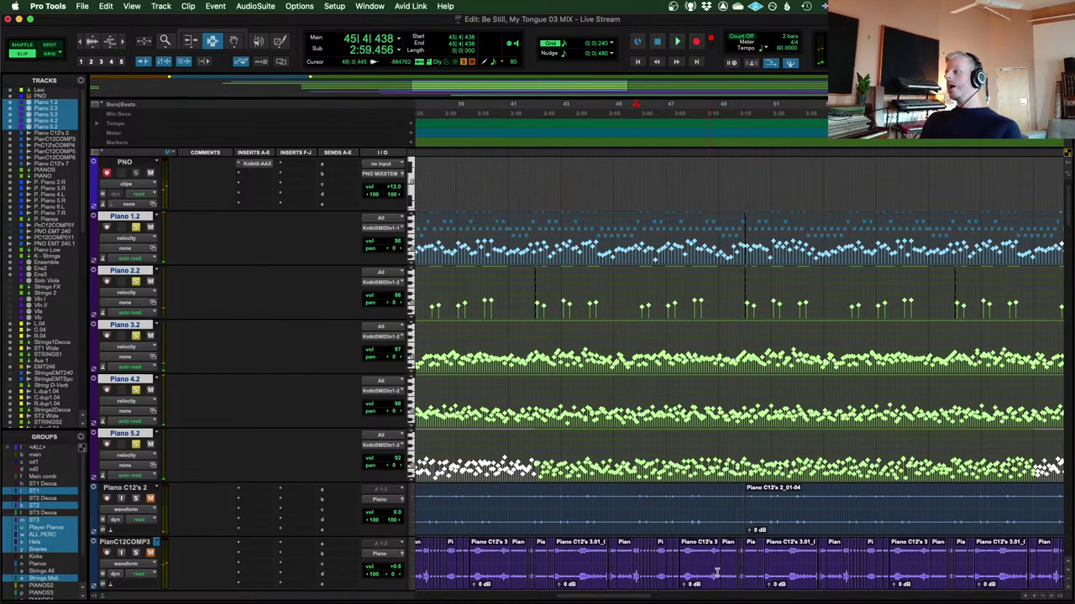
Switch to Spotify and search for "iguazu"
{"action": "mouse_move", "coordinate": [570, 600]}
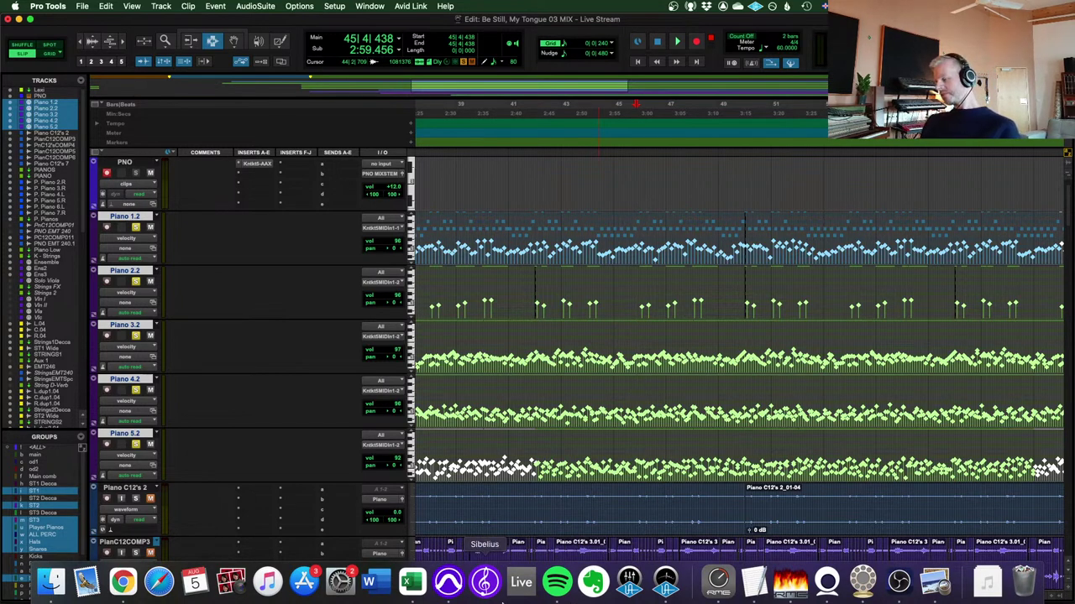
{"action": "left_click", "coordinate": [551, 598]}
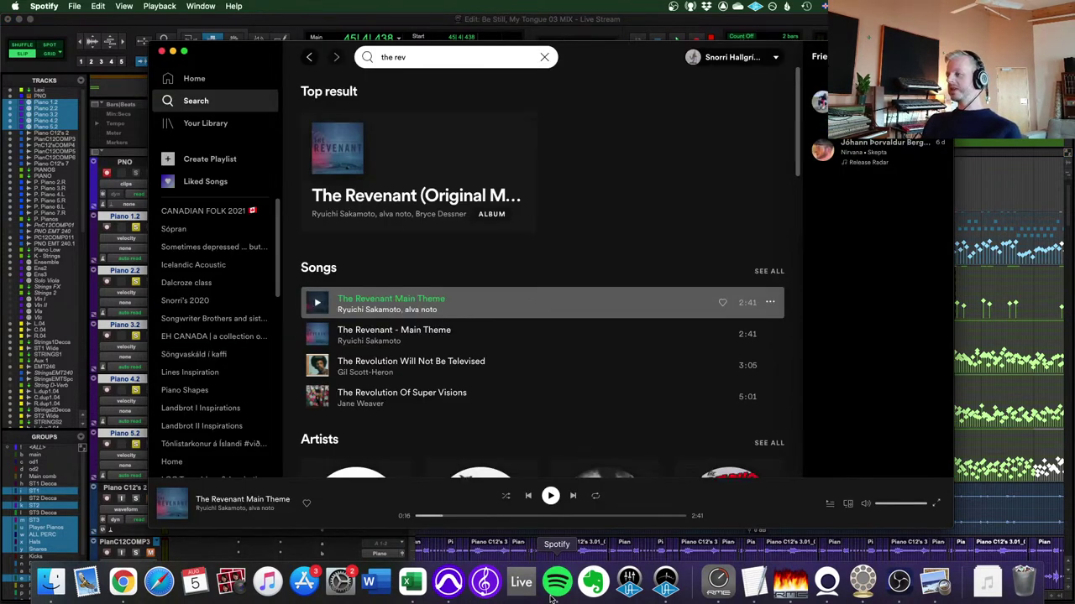
{"action": "left_click", "coordinate": [415, 61]}
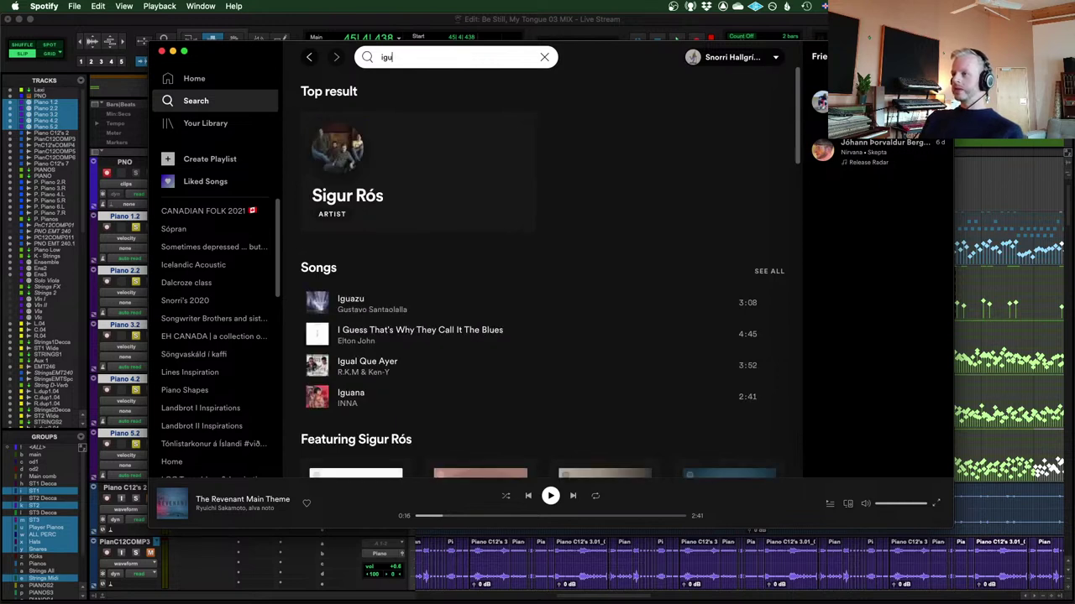
{"action": "type", "text": "zu"}
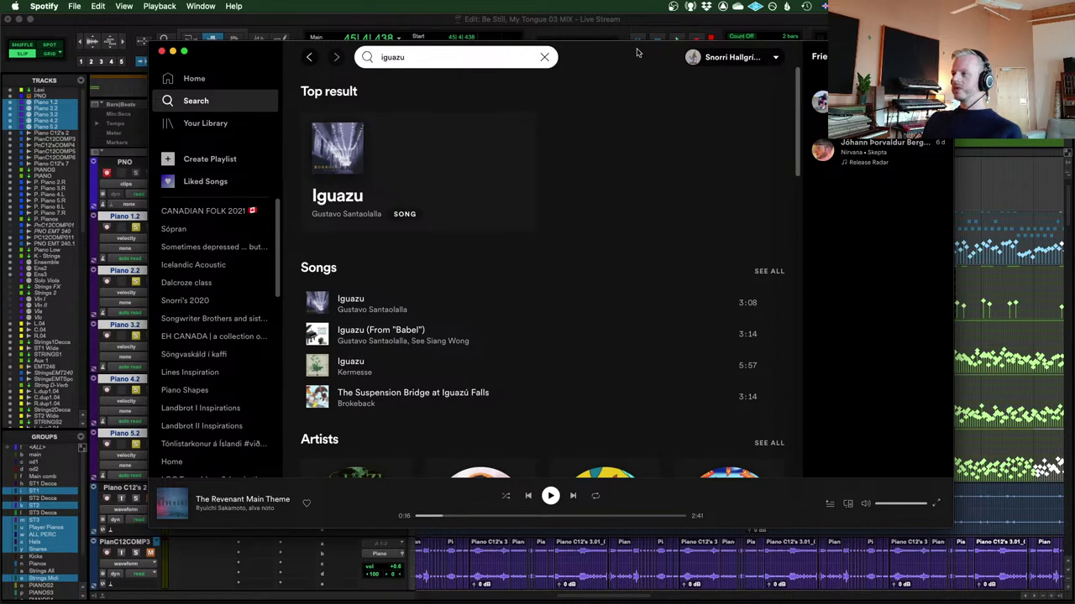
Play the top result "Iguazu" for about 20 seconds, pause it, and switch back to Pro Tools
{"action": "left_click_drag", "start_coordinate": [636, 52], "coordinate": [649, 39]}
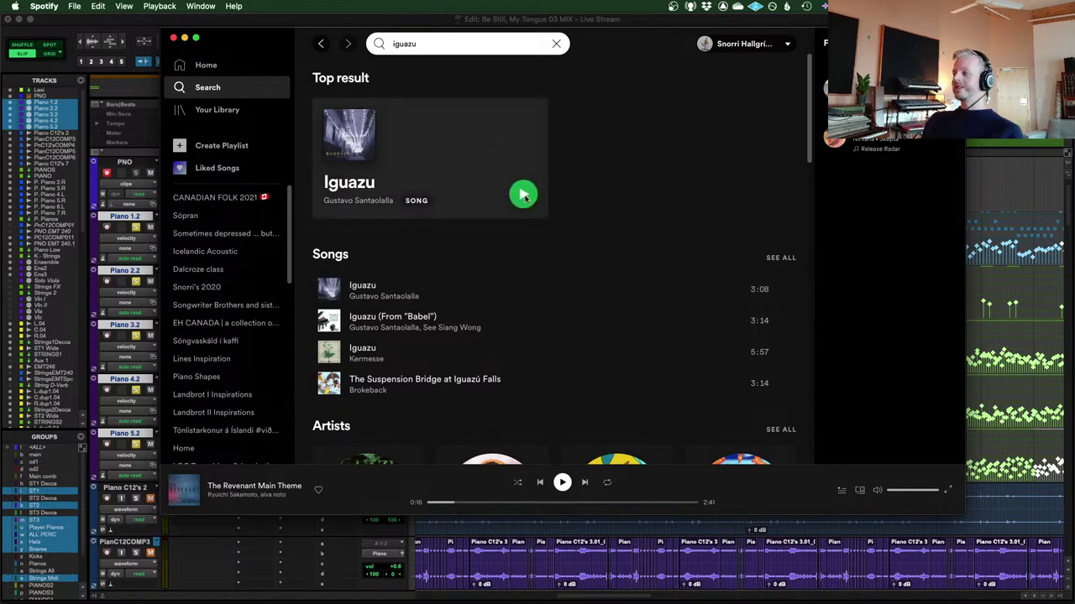
{"action": "left_click", "coordinate": [523, 195]}
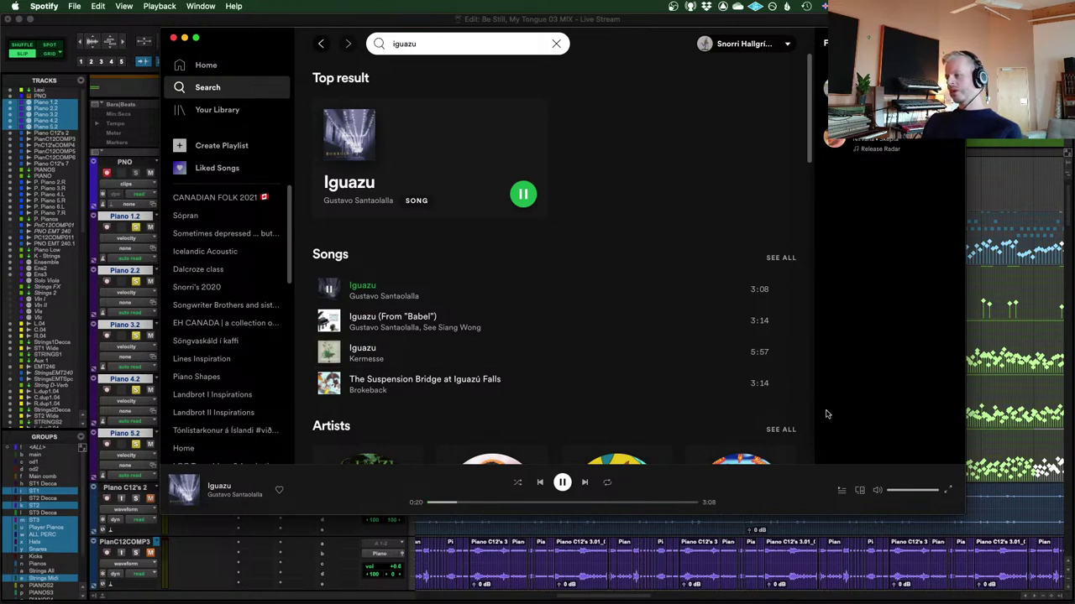
{"action": "key", "text": "space"}
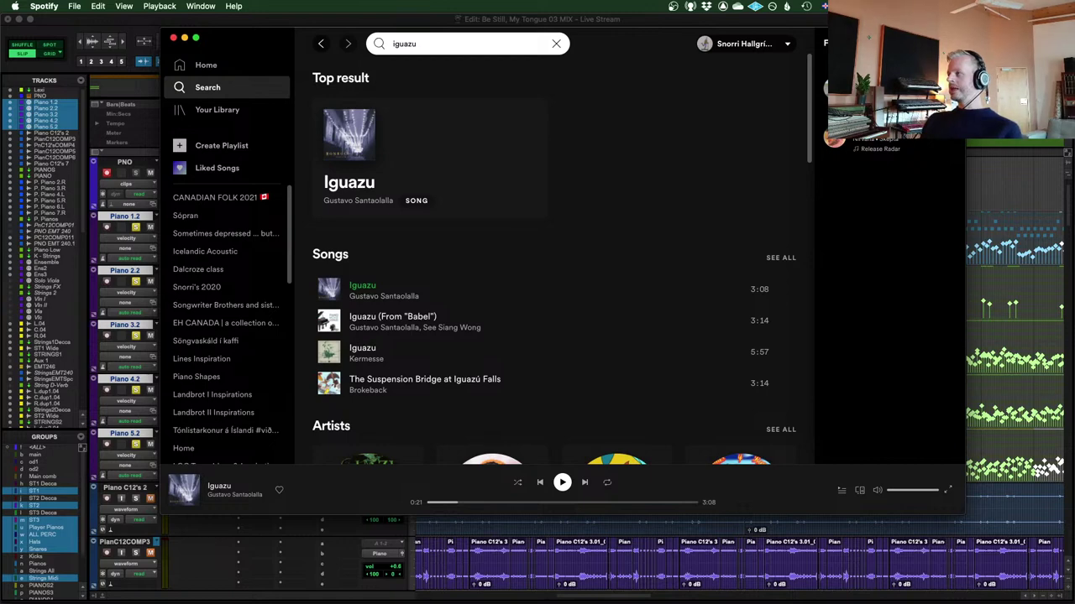
{"action": "key", "text": "super+Tab"}
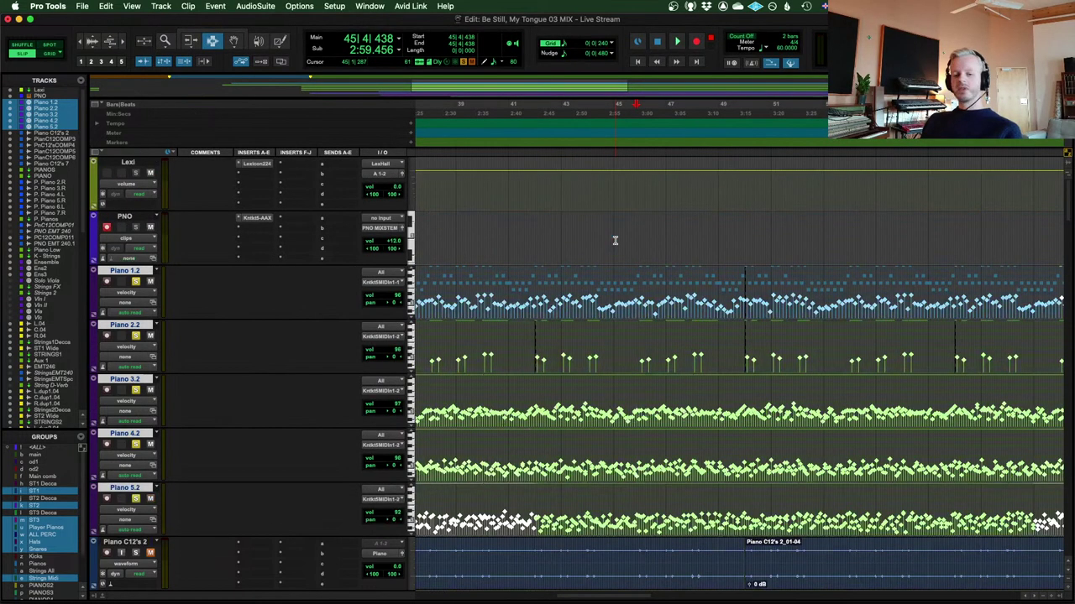
Place the cursor at 41|4|479 on Piano 1.2, play the soloed pianos from there, and stop
{"action": "scroll", "coordinate": [614, 241], "scroll_direction": "down", "scroll_amount": 1}
{"action": "scroll", "coordinate": [631, 256], "scroll_direction": "left", "scroll_amount": 1}
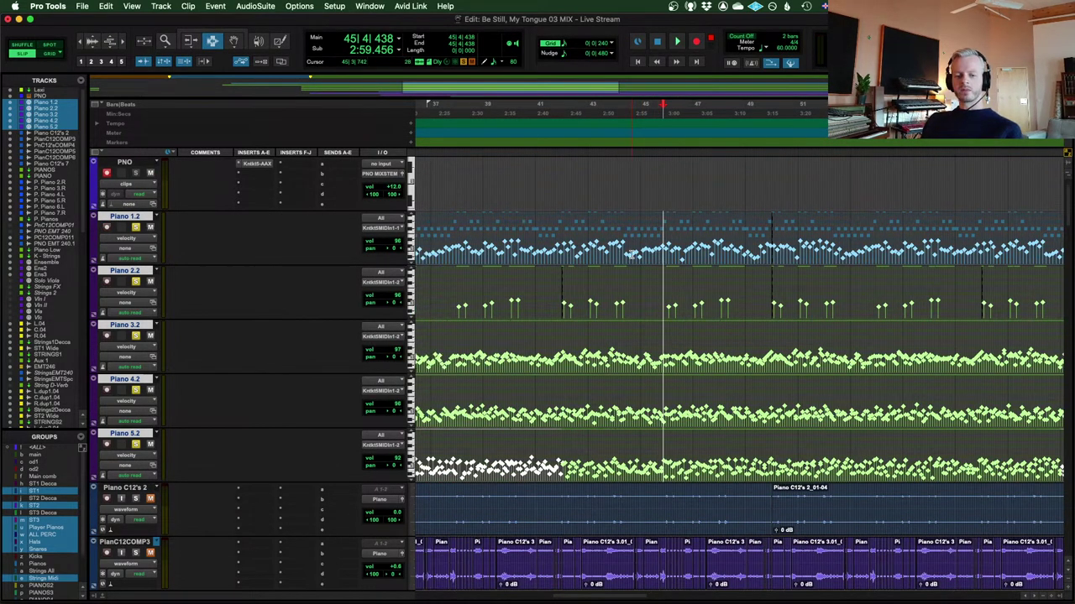
{"action": "left_click", "coordinate": [559, 241]}
{"action": "key", "text": "space"}
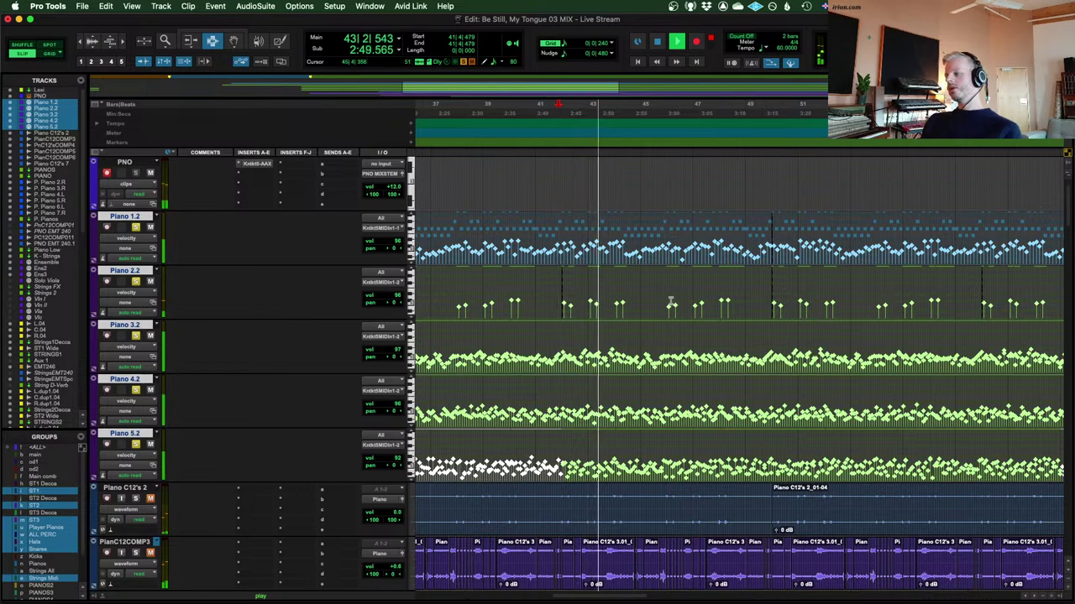
{"action": "key", "text": "space"}
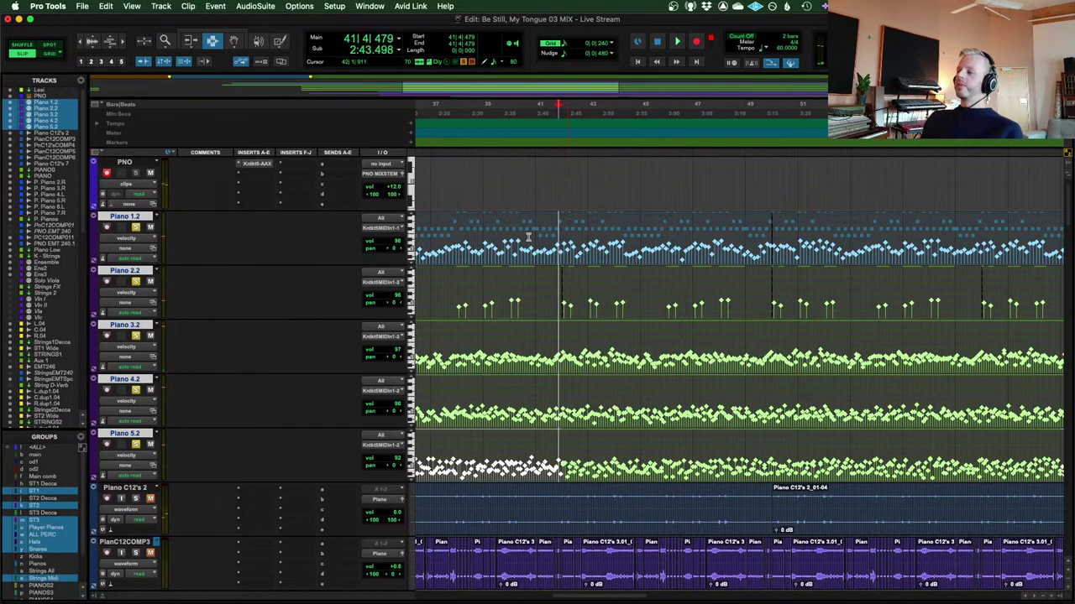
Look over the whole arrangement from the piano tracks through strings and synths to the snare and kick tracks
{"action": "key", "text": "r"}
{"action": "key", "text": "r"}
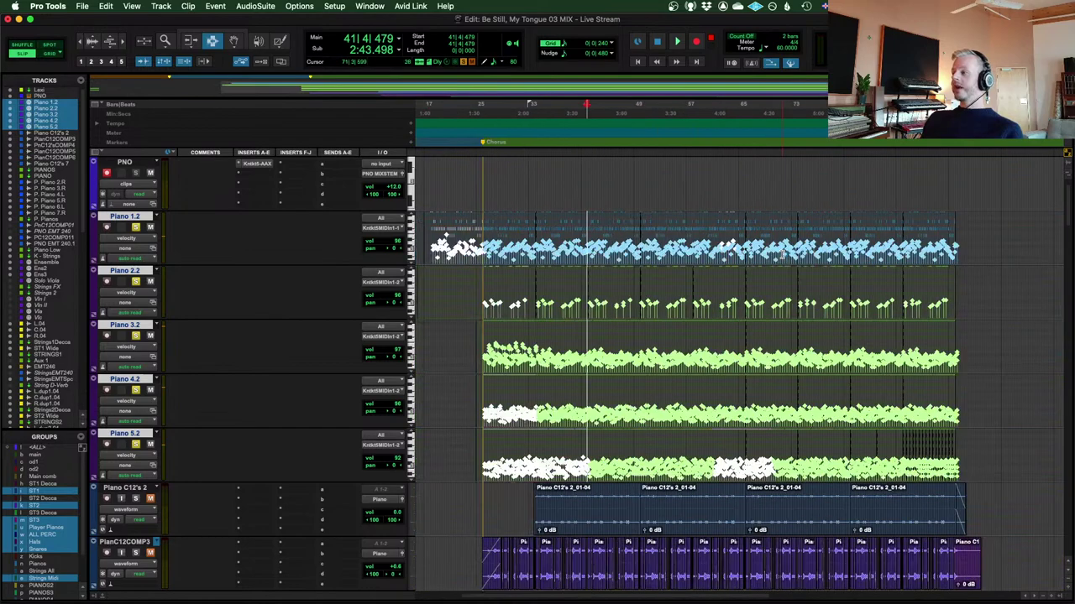
{"action": "scroll", "coordinate": [672, 252], "scroll_direction": "down", "scroll_amount": 6}
{"action": "scroll", "coordinate": [641, 241], "scroll_direction": "down", "scroll_amount": 15}
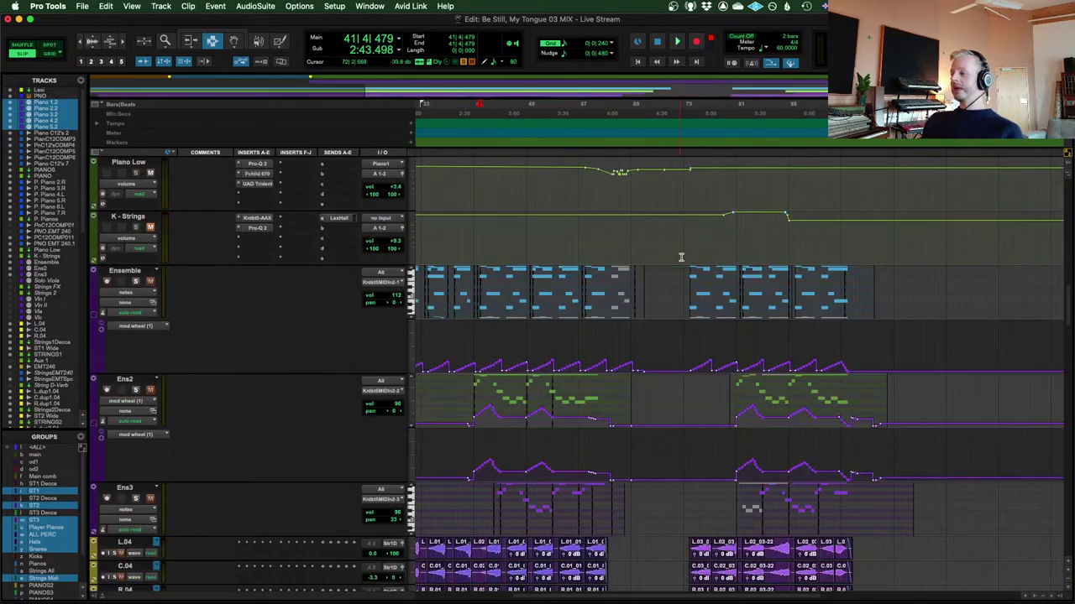
{"action": "scroll", "coordinate": [596, 279], "scroll_direction": "down", "scroll_amount": 20}
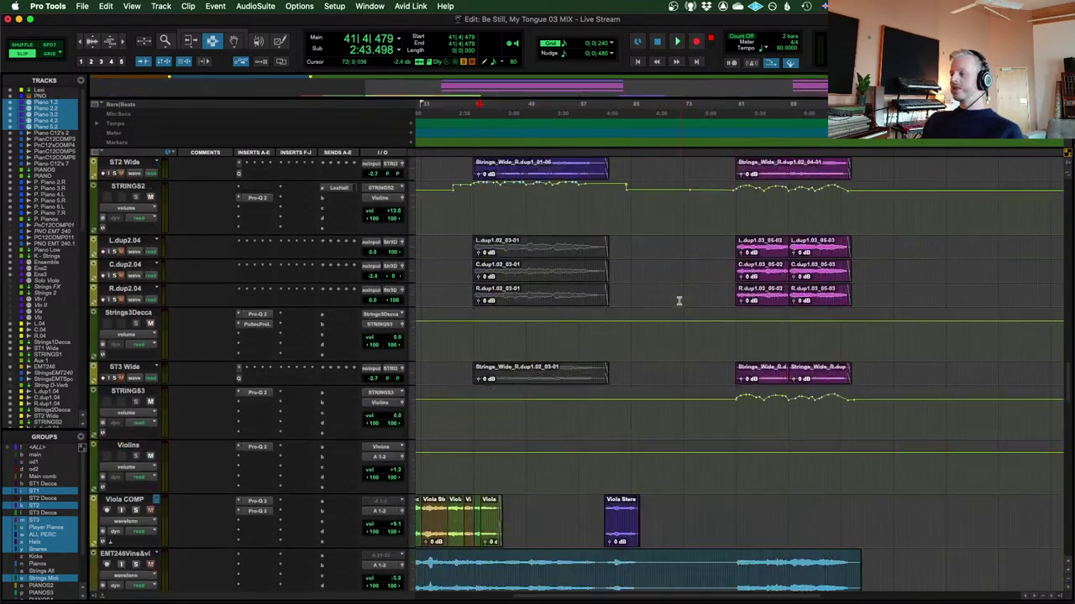
{"action": "scroll", "coordinate": [700, 310], "scroll_direction": "down", "scroll_amount": 5}
{"action": "scroll", "coordinate": [840, 336], "scroll_direction": "up", "scroll_amount": 8}
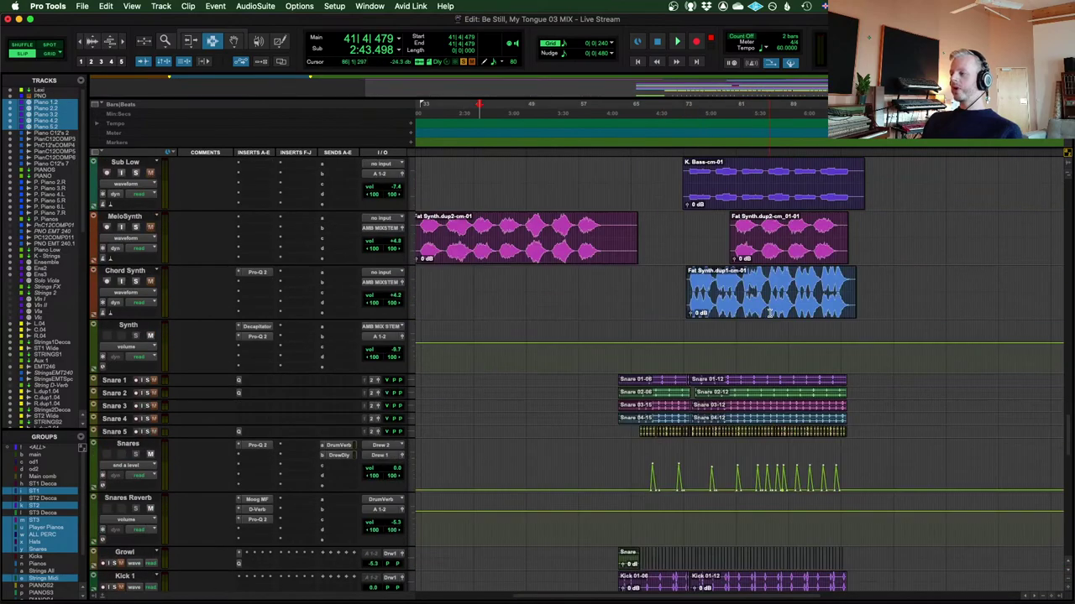
{"action": "left_click_drag", "start_coordinate": [1067, 428], "coordinate": [1071, 186]}
{"action": "scroll", "coordinate": [1066, 201], "scroll_direction": "down", "scroll_amount": 3}
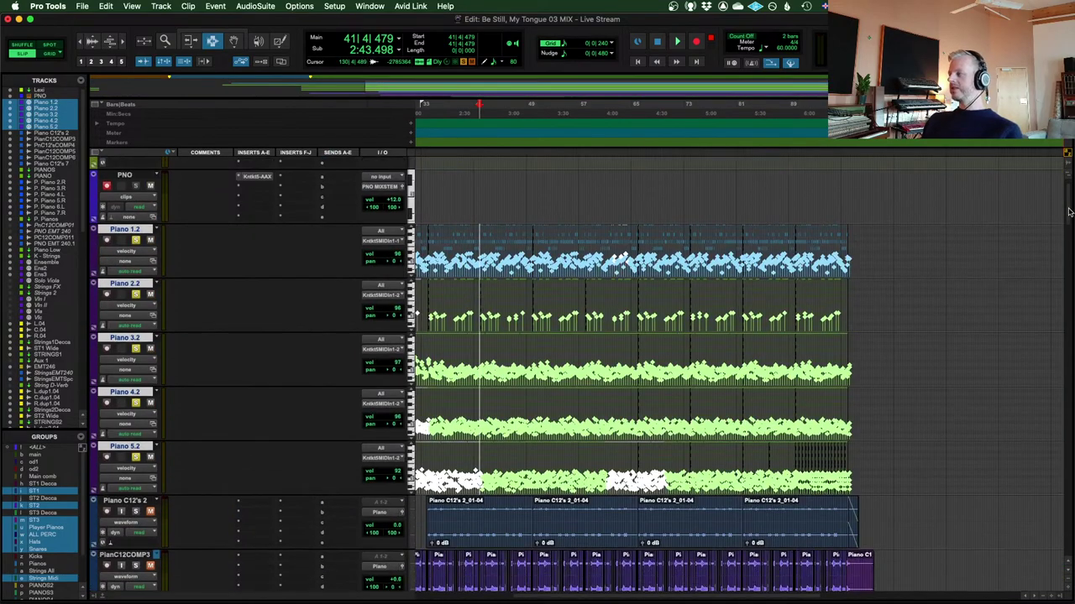
{"action": "left_click_drag", "start_coordinate": [1069, 204], "coordinate": [1056, 422]}
{"action": "scroll", "coordinate": [1055, 422], "scroll_direction": "down", "scroll_amount": 10}
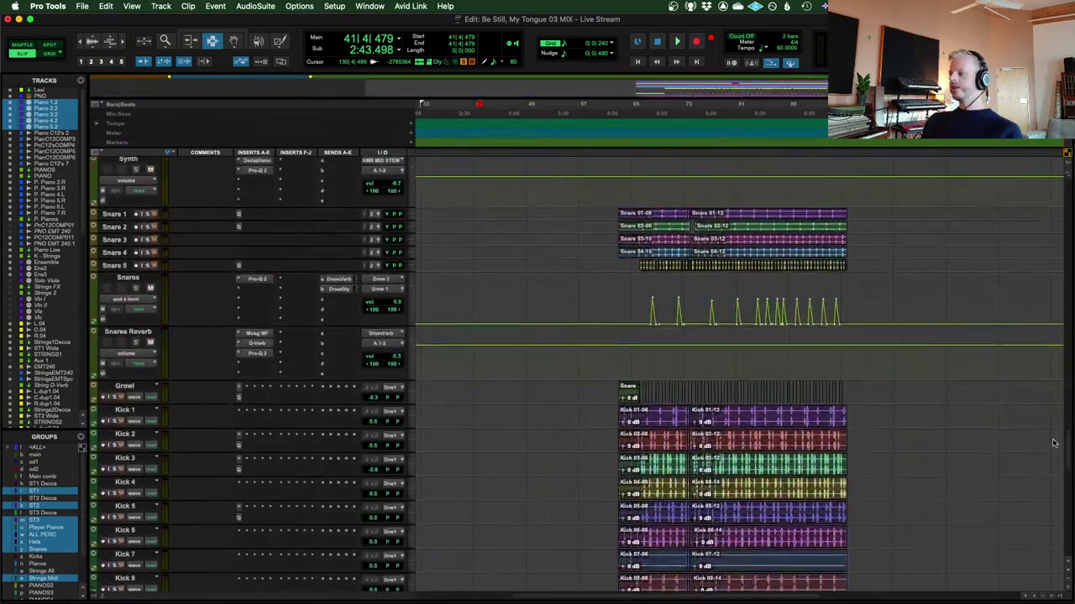
Solo the snare, growl, kick and hat tracks, play them from 67|2|863 while looking over their clips, and stop
{"action": "left_click", "coordinate": [621, 261]}
{"action": "key", "text": "super+bracketright"}
{"action": "key", "text": "super+bracketright"}
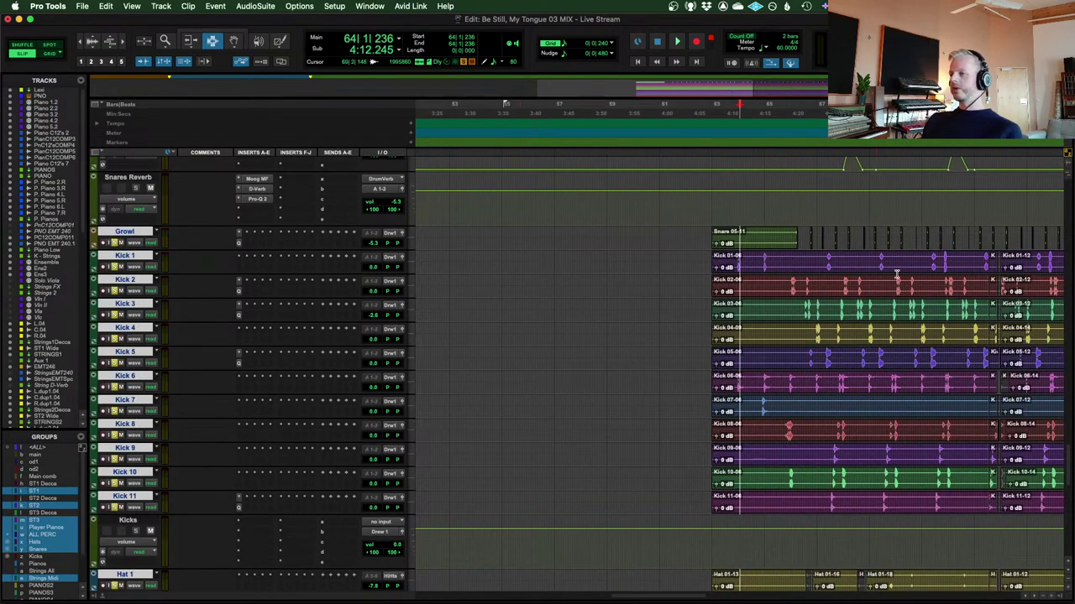
{"action": "key", "text": "space"}
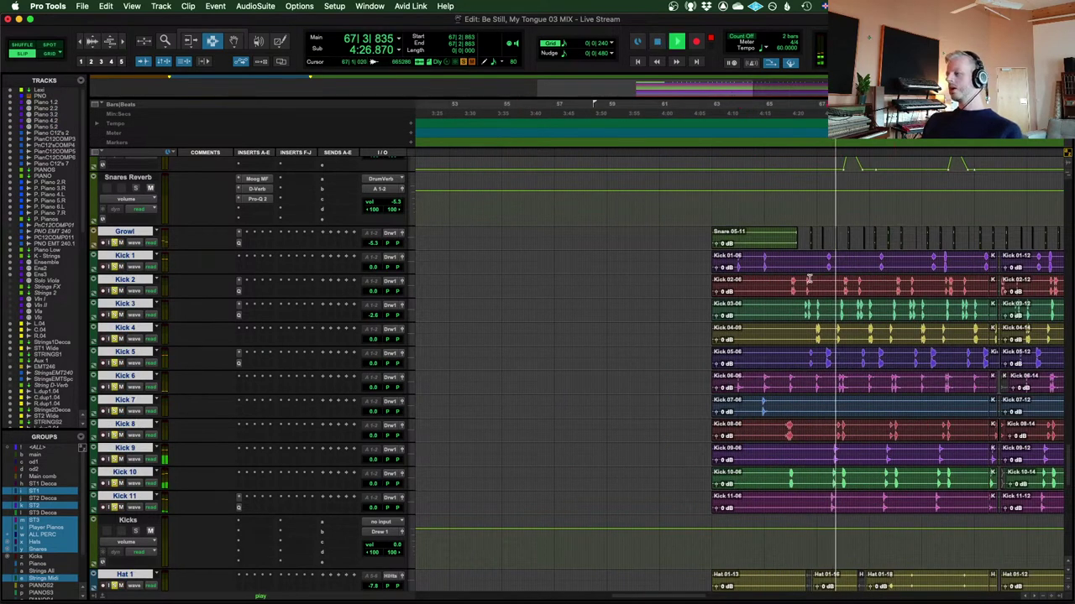
{"action": "scroll", "coordinate": [739, 284], "scroll_direction": "down", "scroll_amount": 5}
{"action": "scroll", "coordinate": [738, 284], "scroll_direction": "down", "scroll_amount": 8}
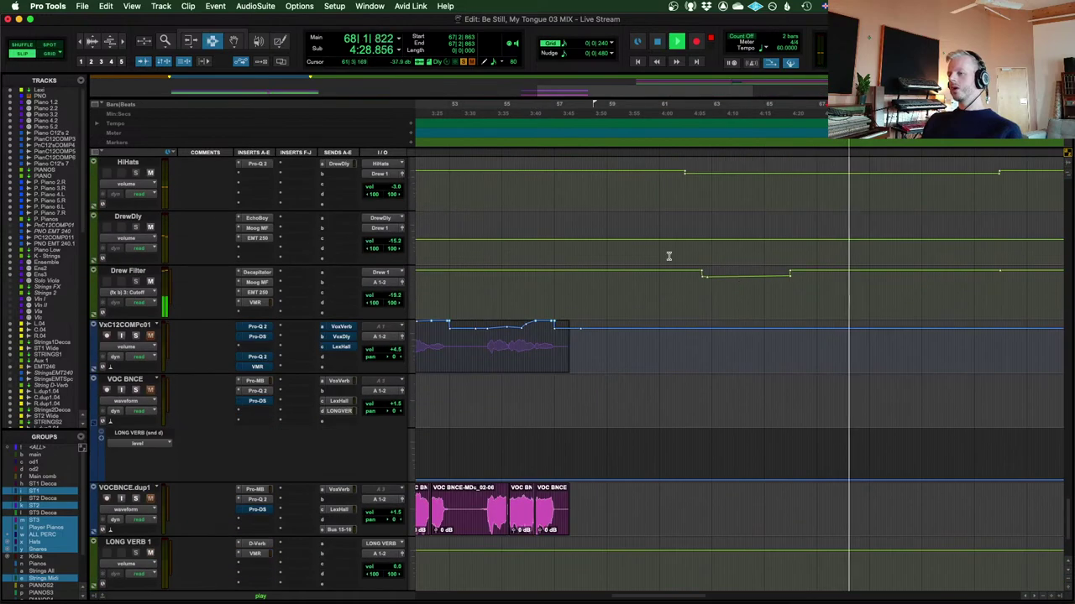
{"action": "scroll", "coordinate": [644, 309], "scroll_direction": "up", "scroll_amount": 15}
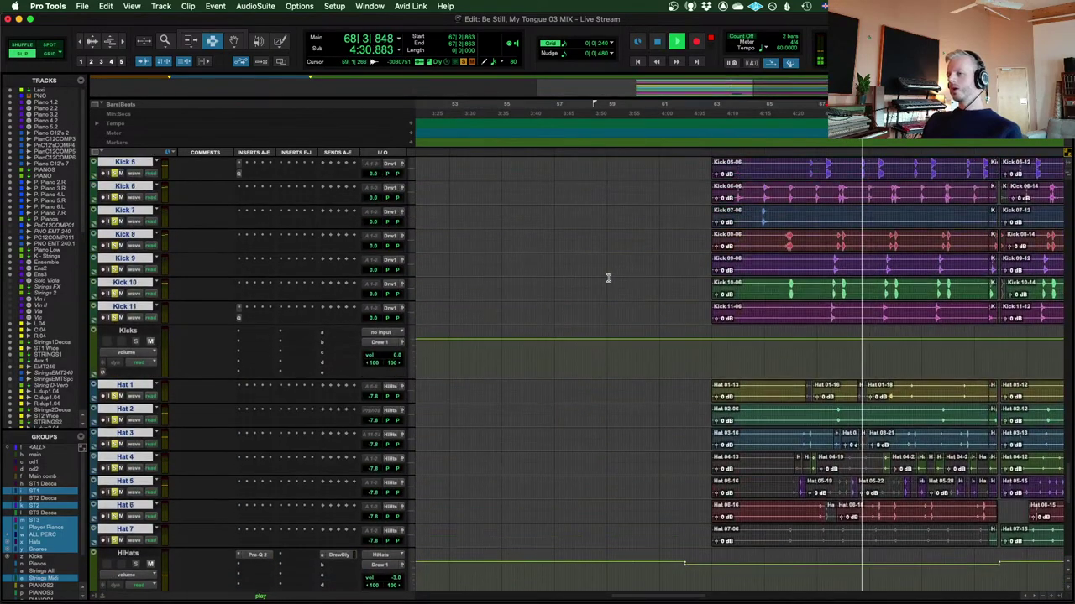
{"action": "scroll", "coordinate": [608, 278], "scroll_direction": "up", "scroll_amount": 4}
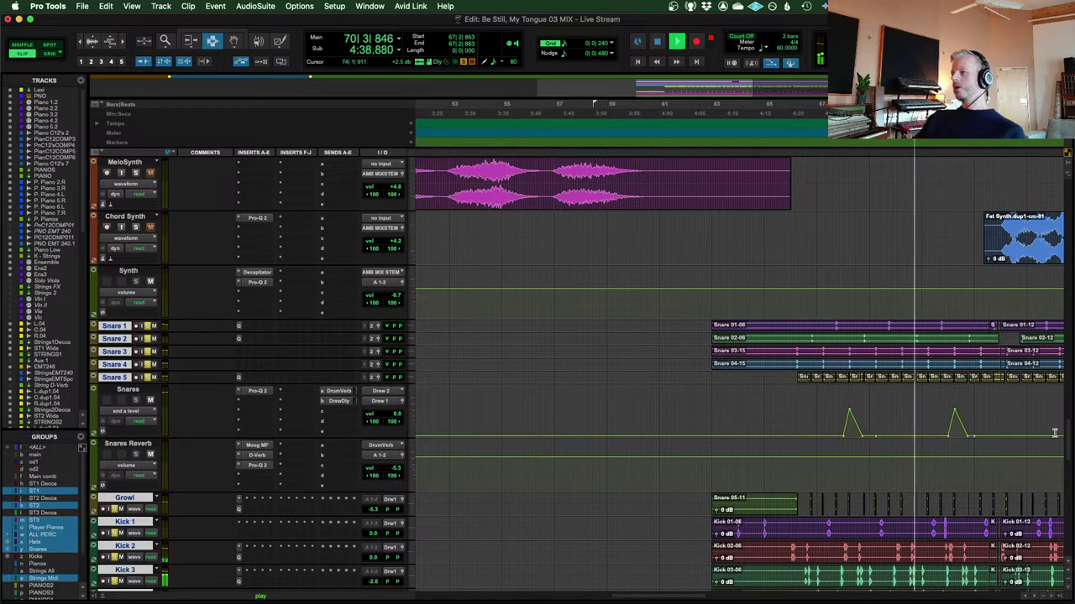
{"action": "key", "text": "space"}
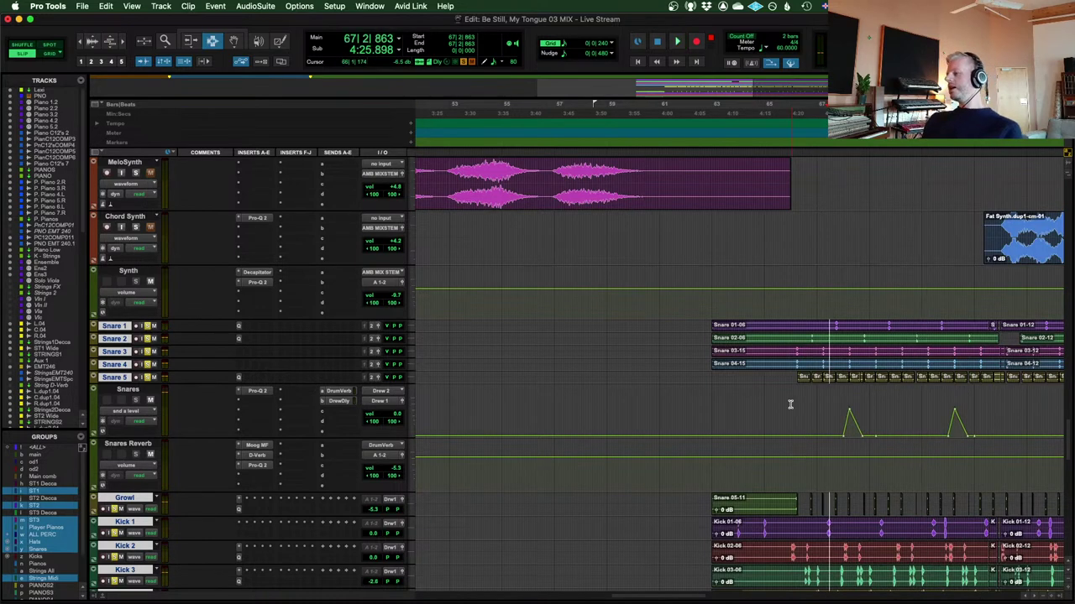
Look over the arrangement from the percussion through the strings to the pianos, placing the cursor at 56|2|832 on Piano 1.2
{"action": "scroll", "coordinate": [485, 342], "scroll_direction": "down", "scroll_amount": 10}
{"action": "scroll", "coordinate": [484, 341], "scroll_direction": "down", "scroll_amount": 3}
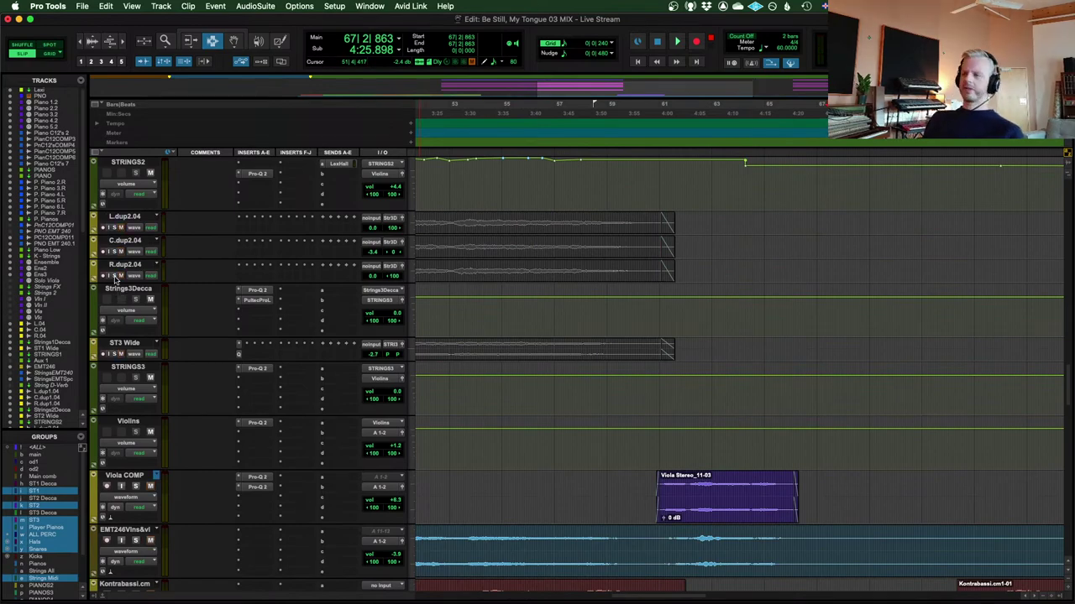
{"action": "scroll", "coordinate": [696, 326], "scroll_direction": "up", "scroll_amount": 15}
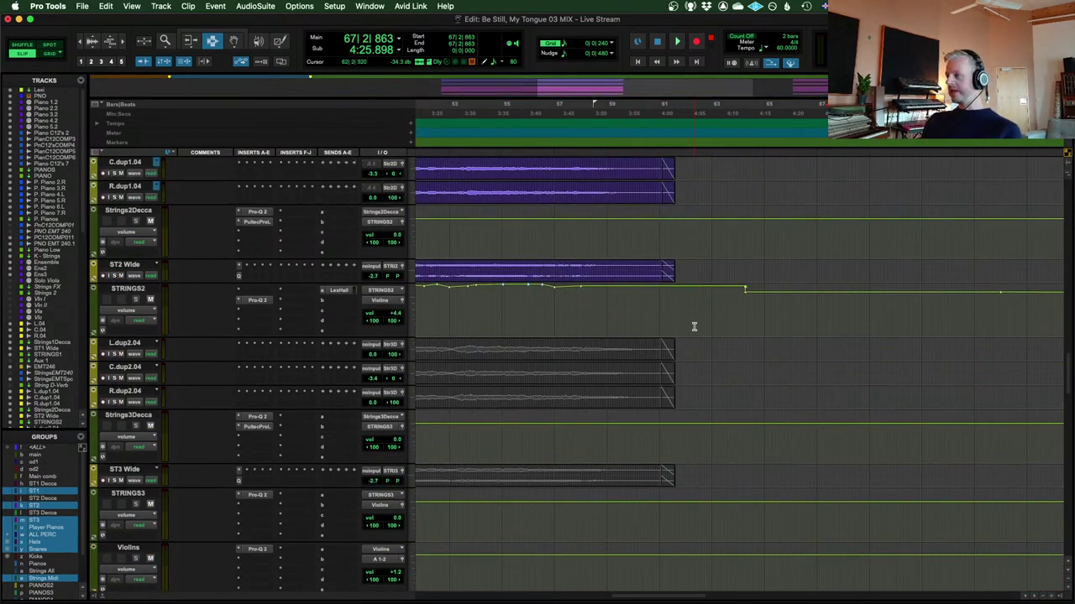
{"action": "scroll", "coordinate": [739, 271], "scroll_direction": "up", "scroll_amount": 10}
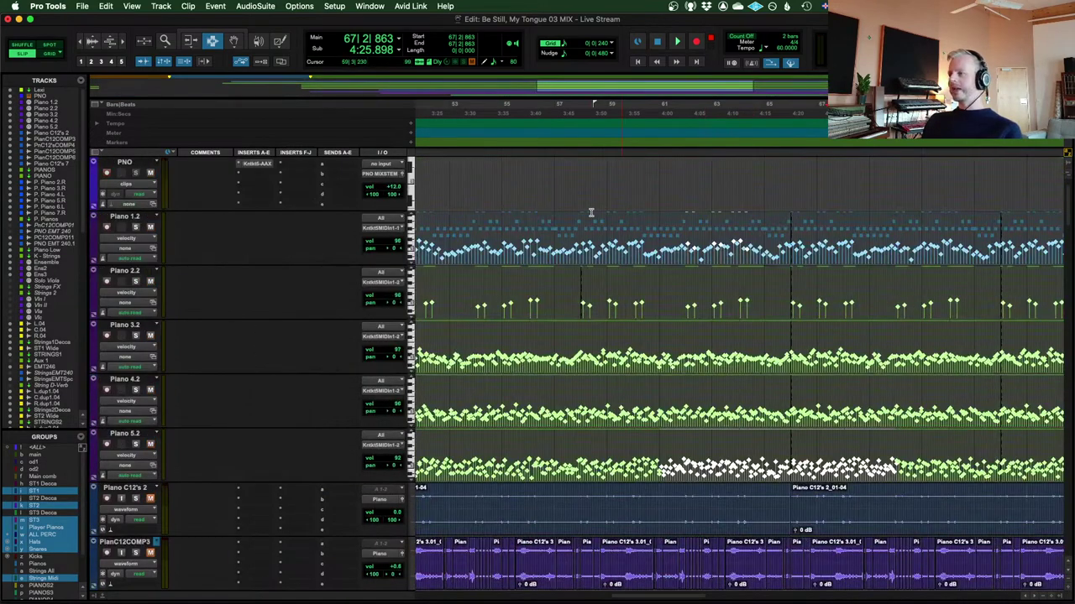
{"action": "left_click", "coordinate": [540, 225]}
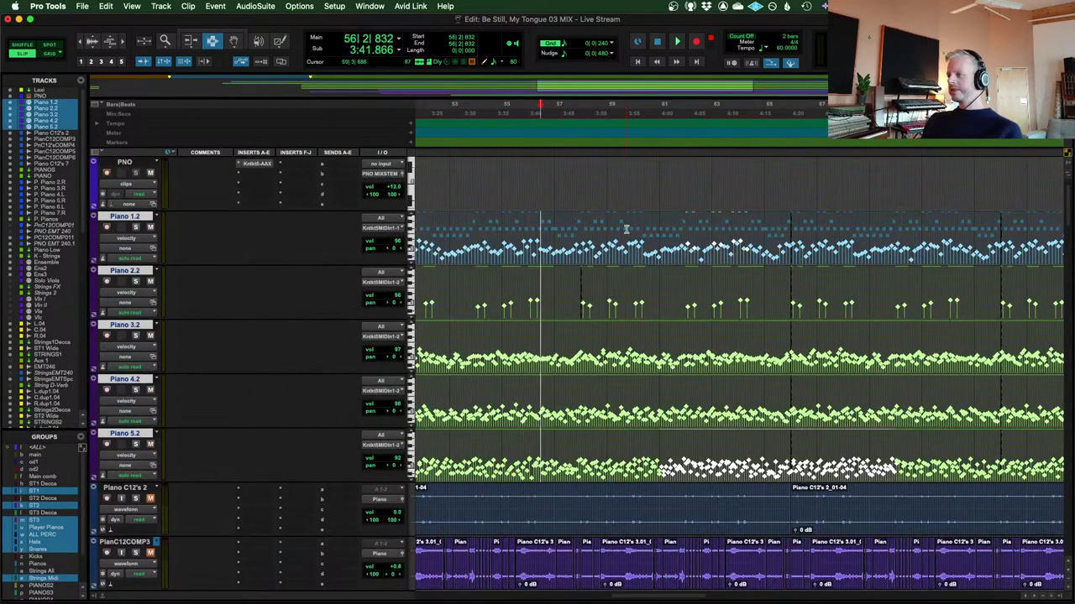
{"action": "scroll", "coordinate": [628, 237], "scroll_direction": "left", "scroll_amount": 10}
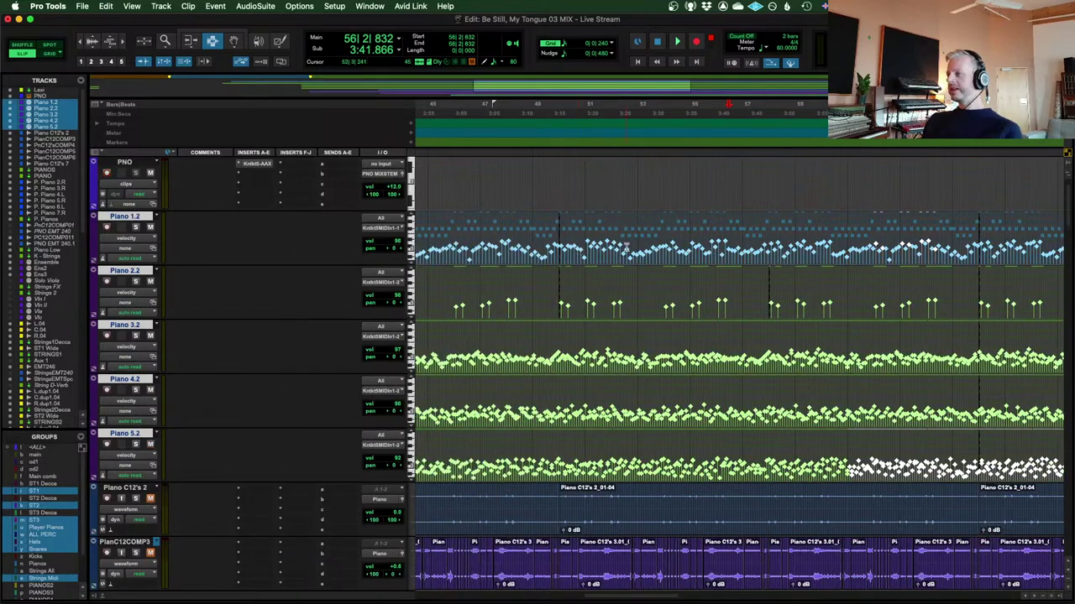
{"action": "scroll", "coordinate": [630, 247], "scroll_direction": "down", "scroll_amount": 5}
{"action": "key", "text": "super+bracketleft"}
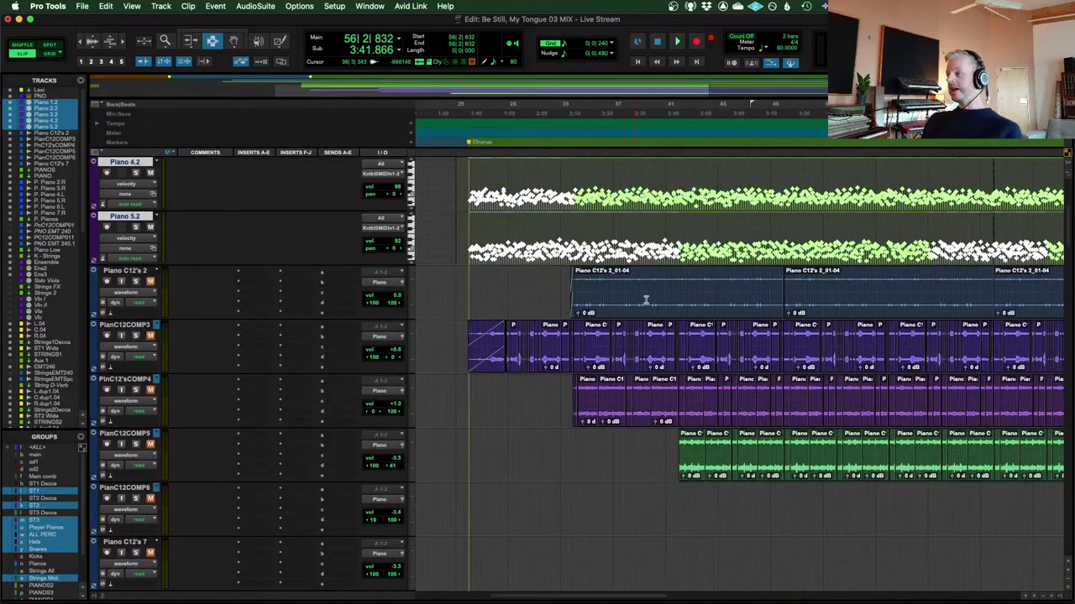
Mute the Piano 1.2 to 5.2 MIDI tracks and solo the group of recorded C12 piano tracks
{"action": "scroll", "coordinate": [377, 298], "scroll_direction": "up", "scroll_amount": 6}
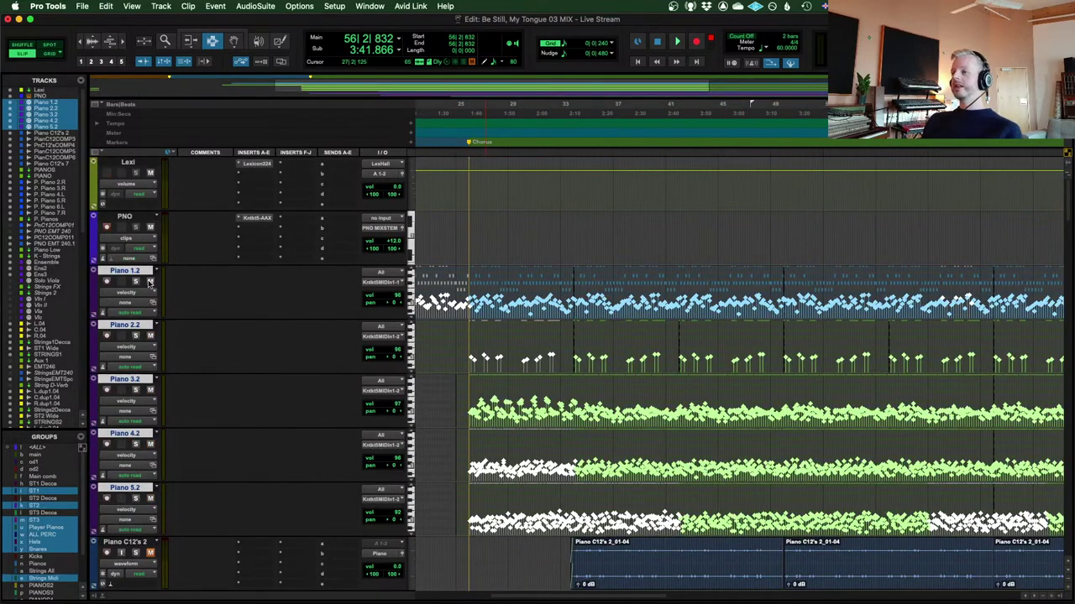
{"action": "scroll", "coordinate": [552, 291], "scroll_direction": "down", "scroll_amount": 5}
{"action": "scroll", "coordinate": [552, 291], "scroll_direction": "down", "scroll_amount": 2}
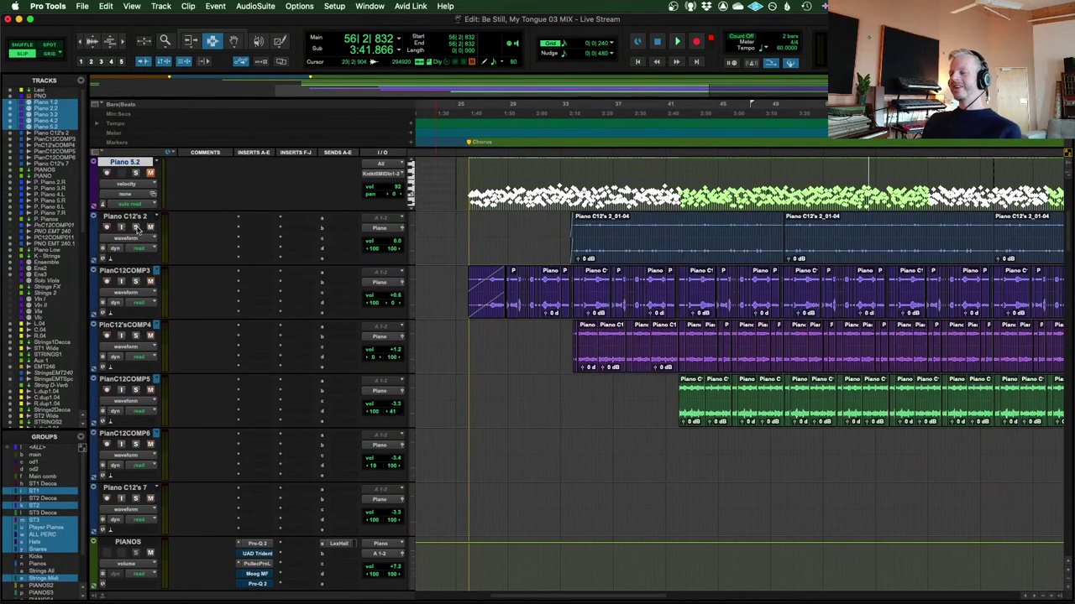
{"action": "left_click", "coordinate": [136, 227]}
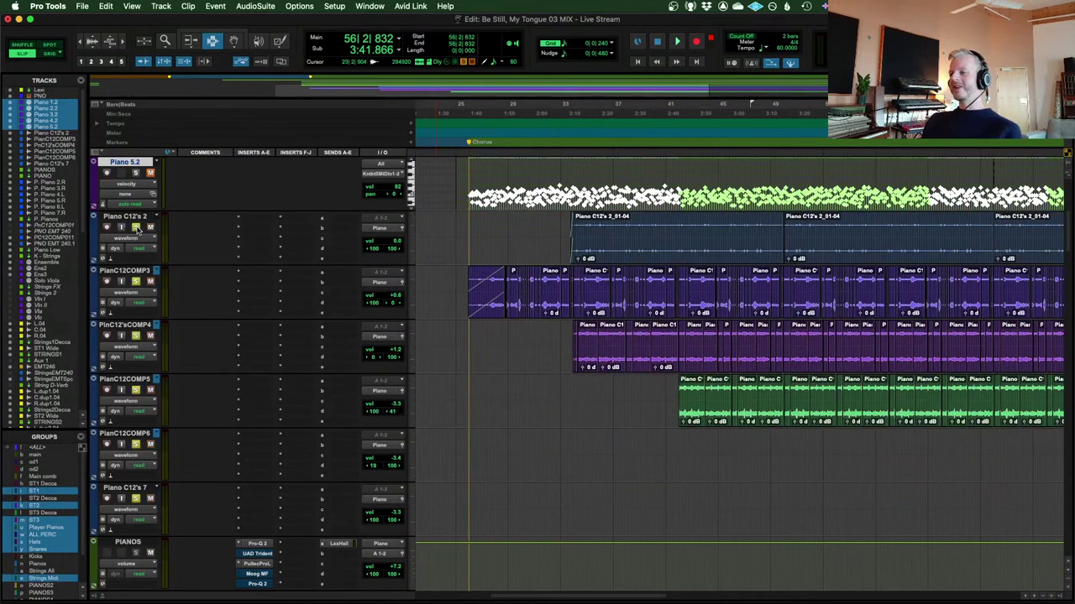
Place the cursor at 33|4|724, just before the Piano C12's 2 clip, and play the soloed C12 pianos from there
{"action": "left_click", "coordinate": [473, 273]}
{"action": "scroll", "coordinate": [547, 229], "scroll_direction": "right", "scroll_amount": 2}
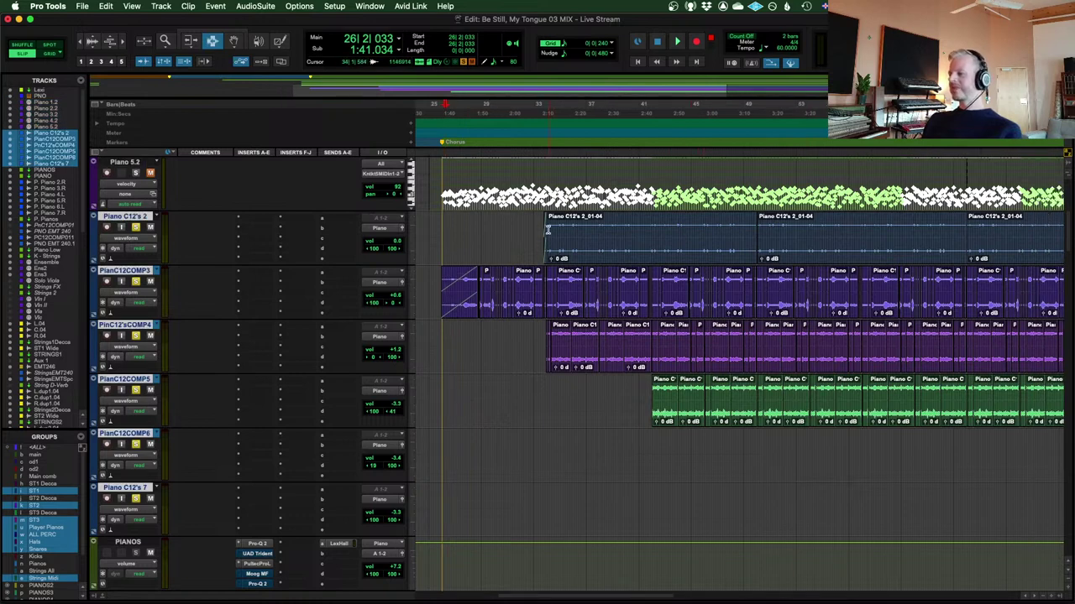
{"action": "left_click", "coordinate": [547, 229]}
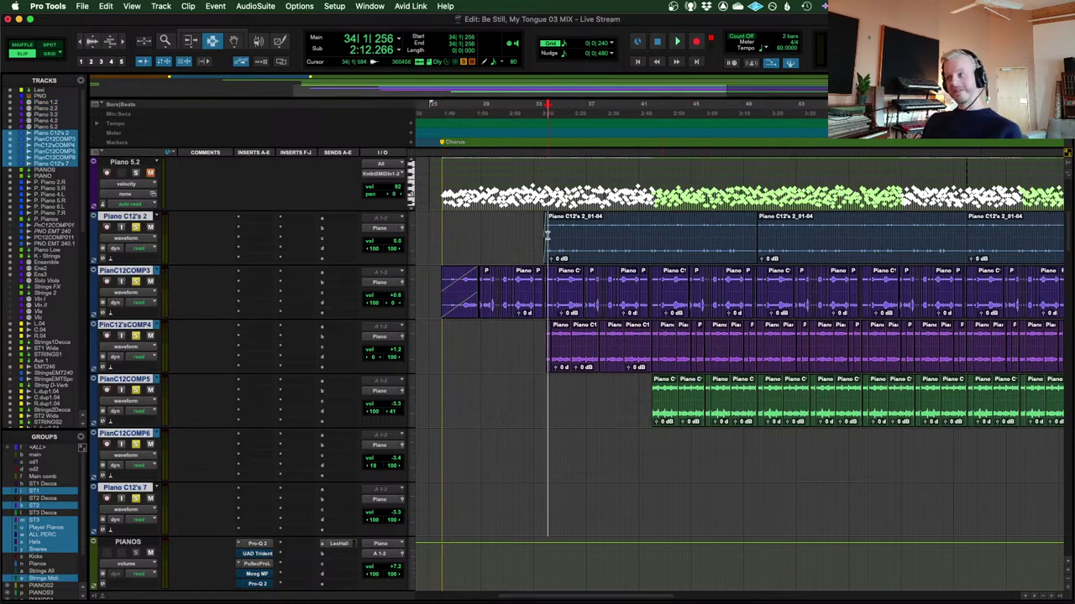
{"action": "left_click", "coordinate": [547, 237]}
{"action": "left_click", "coordinate": [545, 238]}
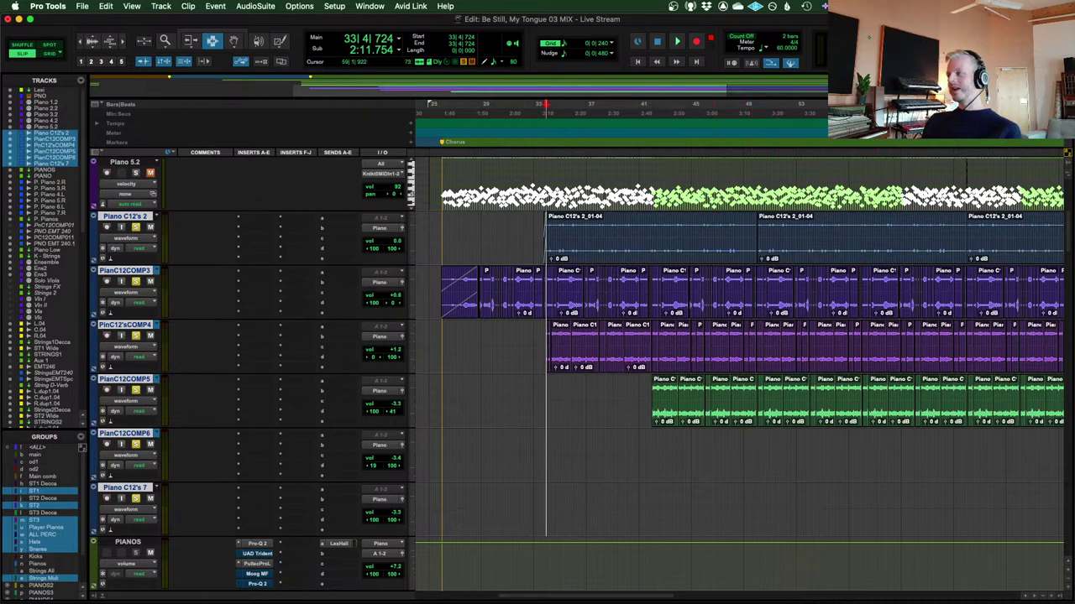
{"action": "key", "text": "space"}
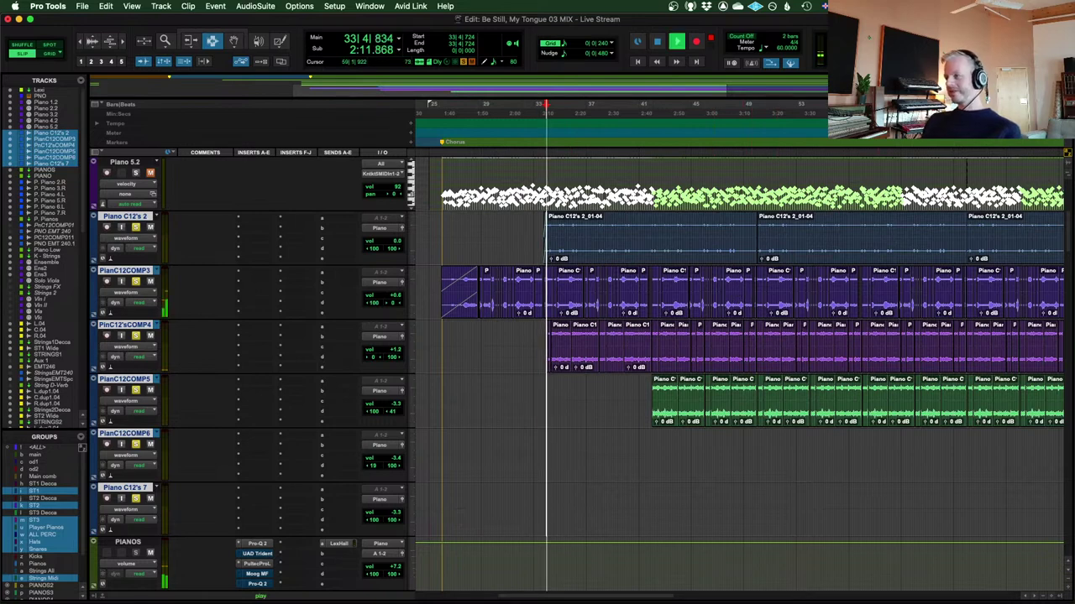
{"action": "key", "text": "super+bracketright"}
{"action": "key", "text": "super+bracketright"}
{"action": "key", "text": "super+bracketright"}
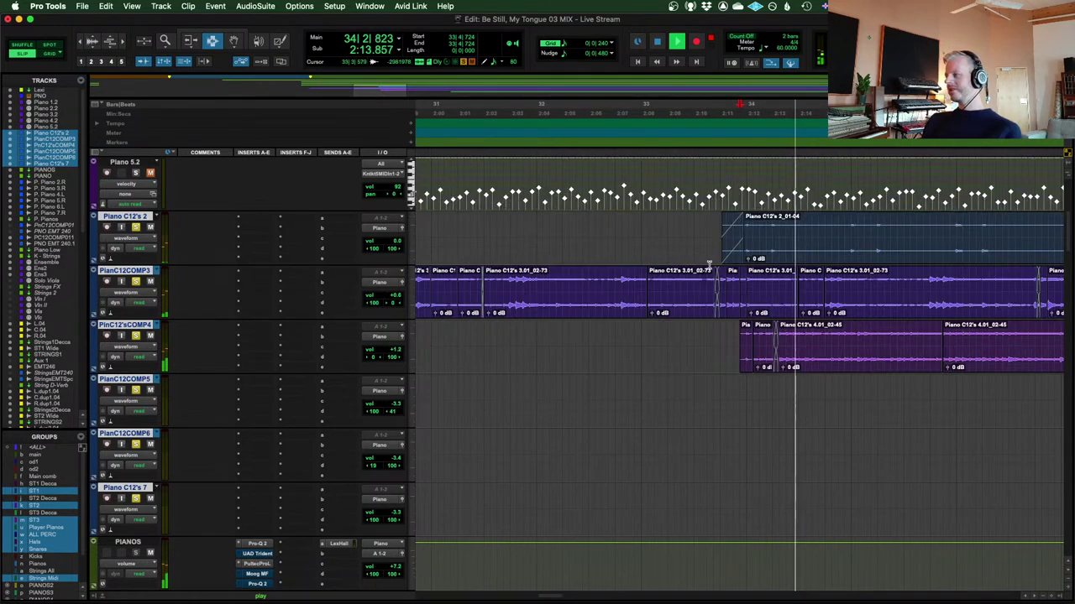
{"action": "key", "text": "super+bracketleft"}
{"action": "key", "text": "super+bracketleft"}
{"action": "key", "text": "super+bracketleft"}
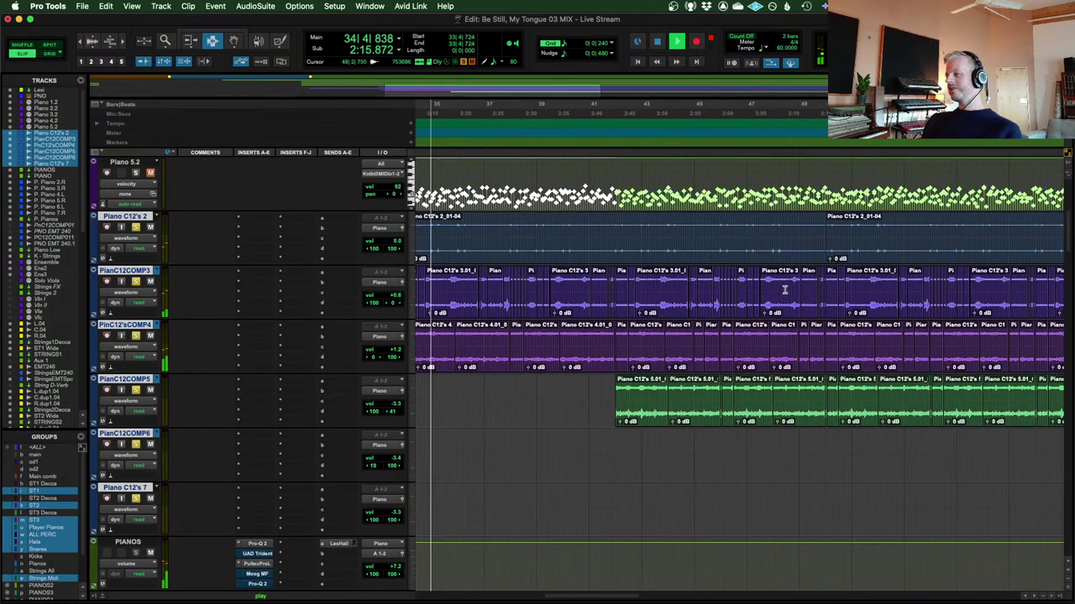
Jump playback to 41|4|724, where PianC12COMP5 enters, listen while viewing all the C12 piano layers, and stop
{"action": "left_click", "coordinate": [613, 235]}
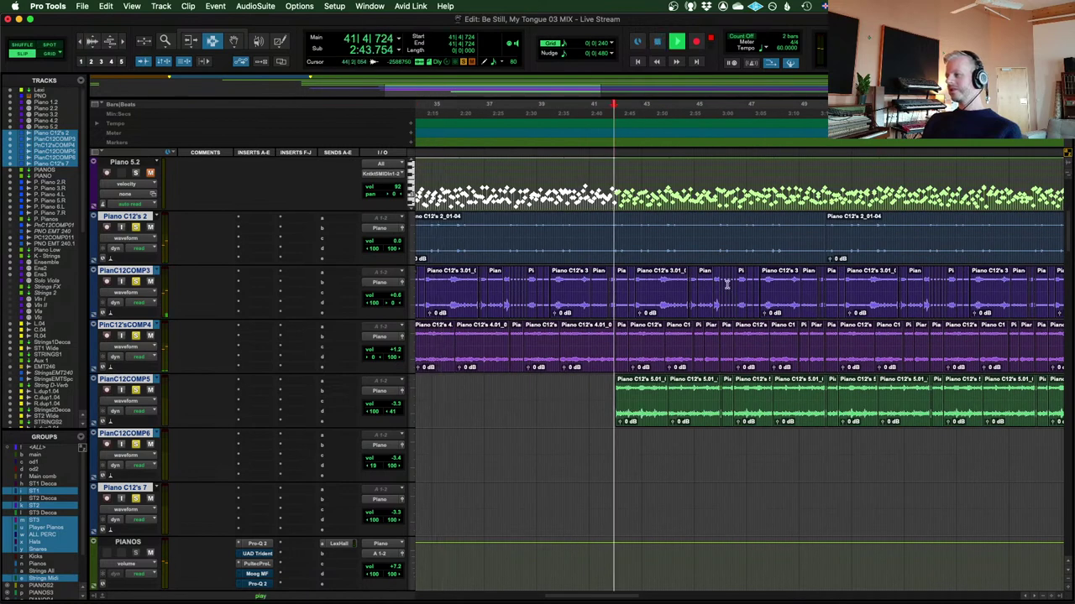
{"action": "key", "text": "super+bracketright"}
{"action": "key", "text": "super+bracketright"}
{"action": "key", "text": "super+bracketleft"}
{"action": "key", "text": "super+bracketleft"}
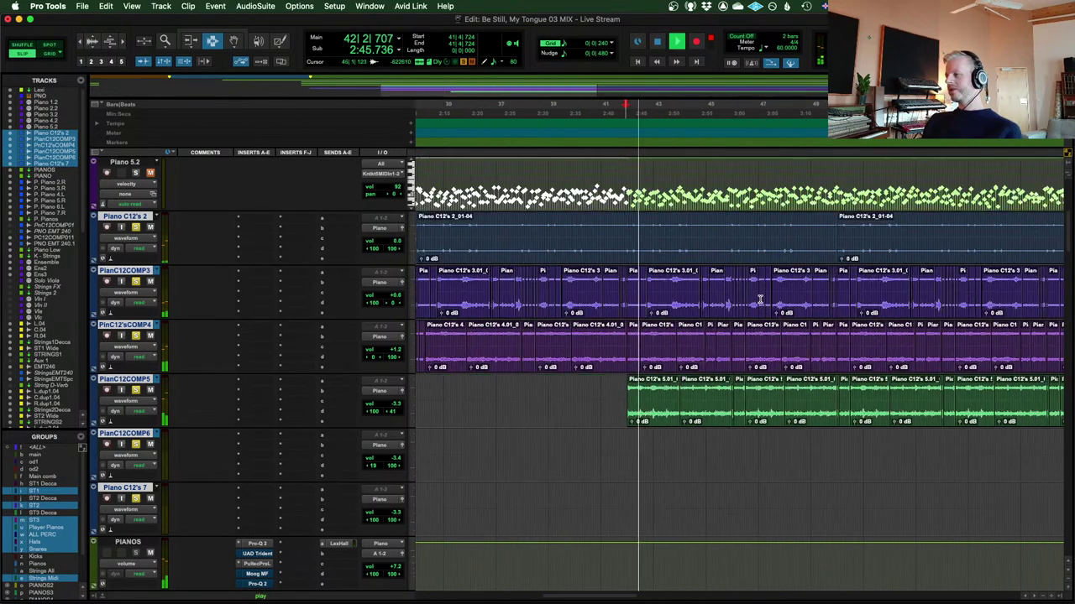
{"action": "key", "text": "super+bracketleft"}
{"action": "scroll", "coordinate": [758, 301], "scroll_direction": "right", "scroll_amount": 5}
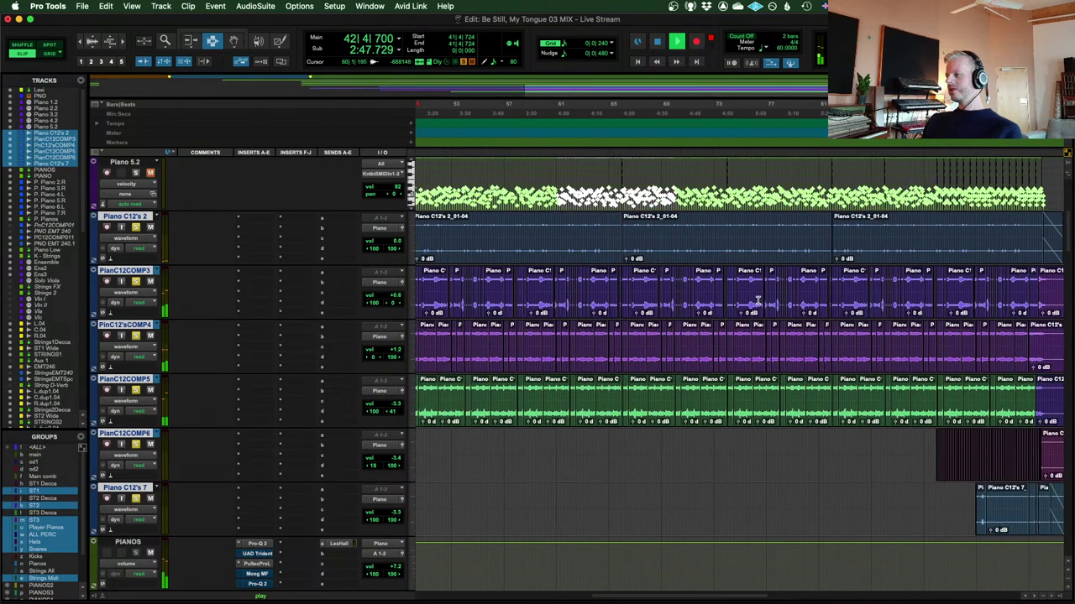
{"action": "key", "text": "super+bracketleft"}
{"action": "scroll", "coordinate": [758, 301], "scroll_direction": "left", "scroll_amount": 2}
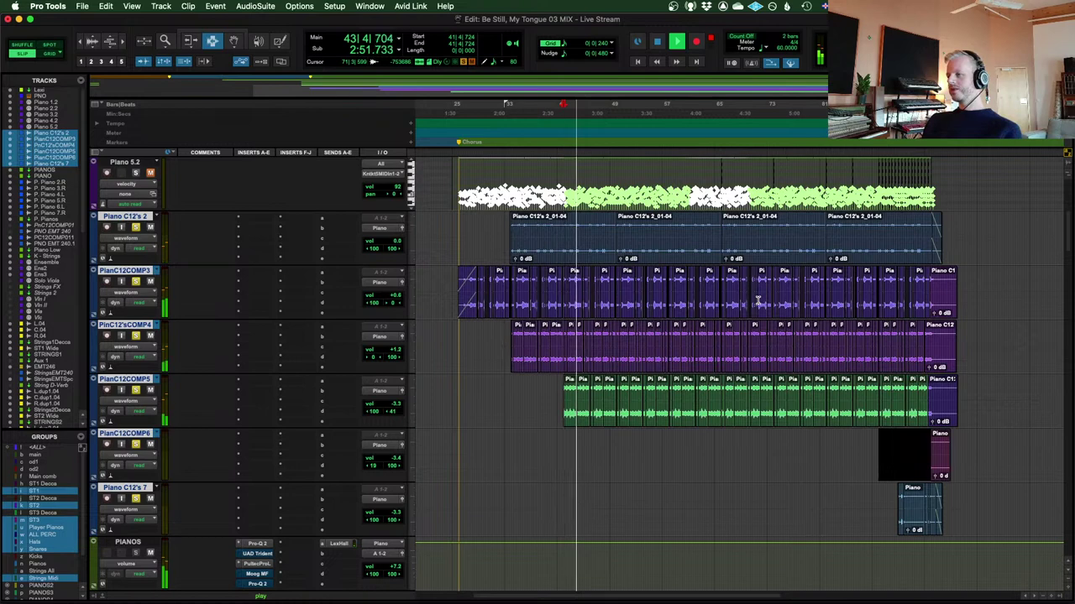
{"action": "key", "text": "space"}
Place the cursor at 46|3|425 on PianC12COMP3 and examine the C12 piano layers through to the end of the song
{"action": "key", "text": "super+bracketright"}
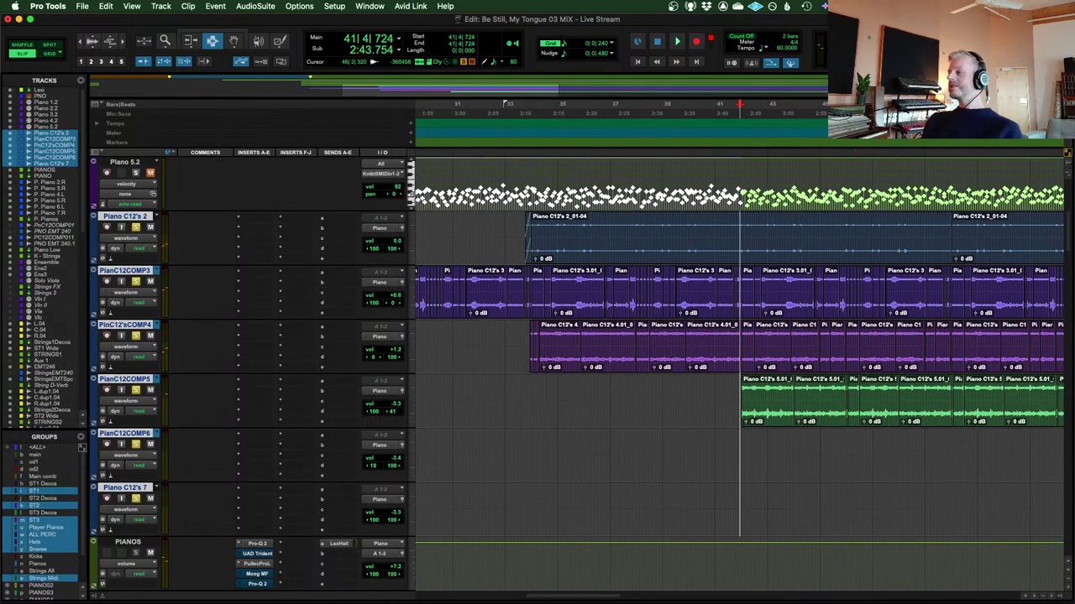
{"action": "scroll", "coordinate": [737, 418], "scroll_direction": "right", "scroll_amount": 3}
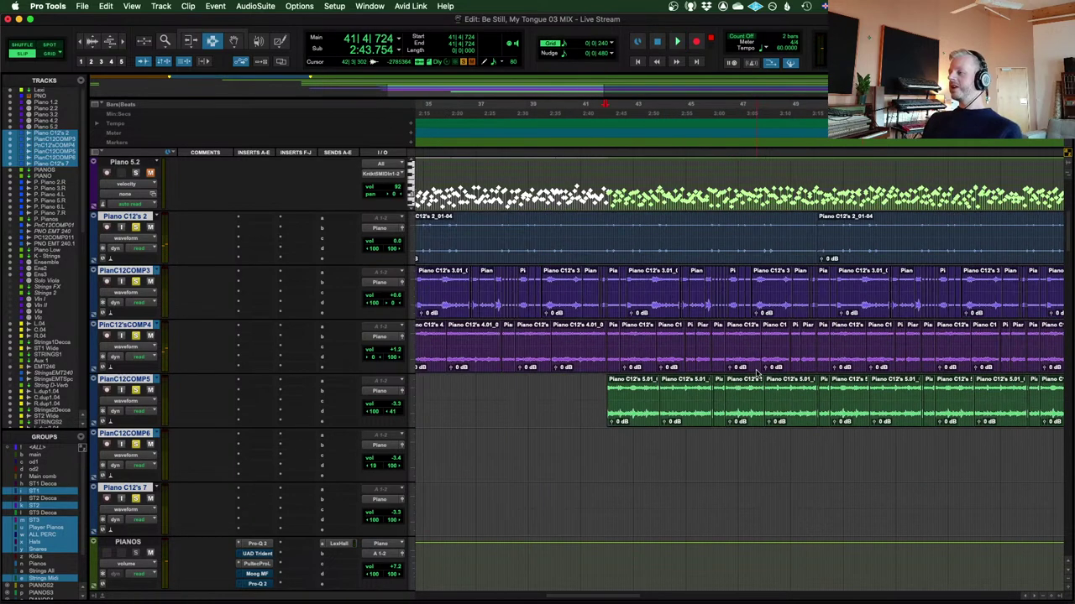
{"action": "left_click", "coordinate": [727, 307]}
{"action": "key", "text": "super+bracketright"}
{"action": "key", "text": "super+bracketleft"}
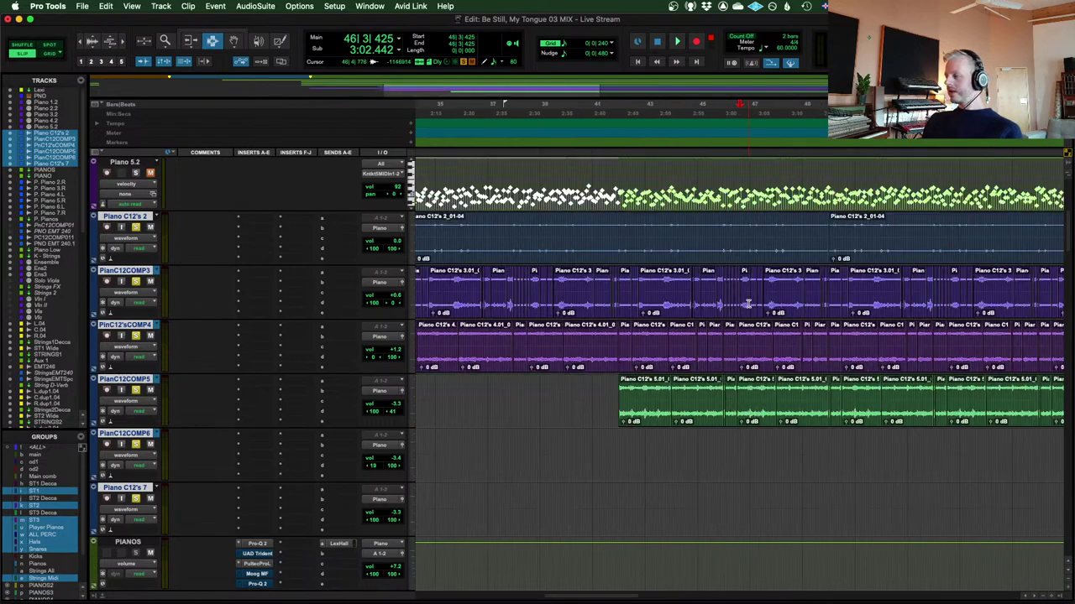
{"action": "key", "text": "super+bracketleft"}
{"action": "scroll", "coordinate": [747, 304], "scroll_direction": "right", "scroll_amount": 8}
{"action": "scroll", "coordinate": [747, 304], "scroll_direction": "left", "scroll_amount": 6}
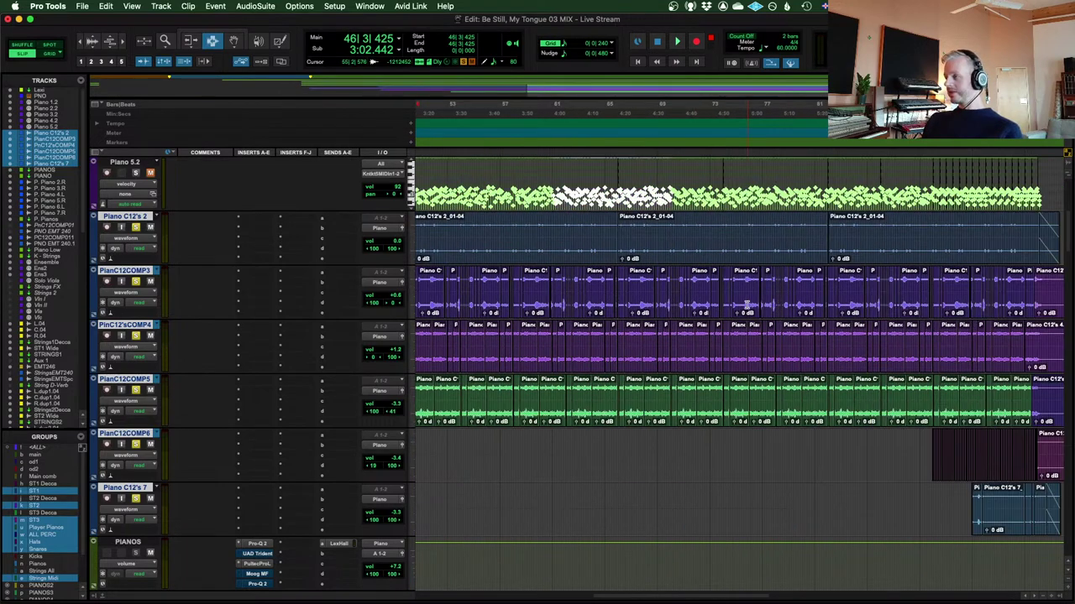
Examine the short clip edits across the comped Piano C12's tracks around bars 48 and 49
{"action": "scroll", "coordinate": [746, 304], "scroll_direction": "left", "scroll_amount": 10}
{"action": "key", "text": "super+bracketleft"}
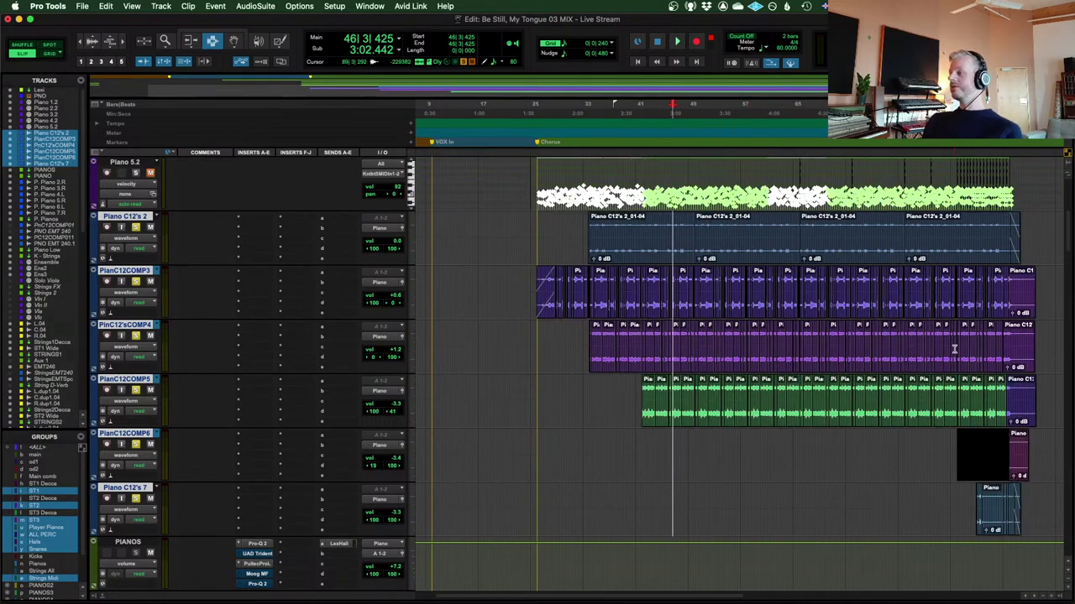
{"action": "left_click", "coordinate": [754, 329]}
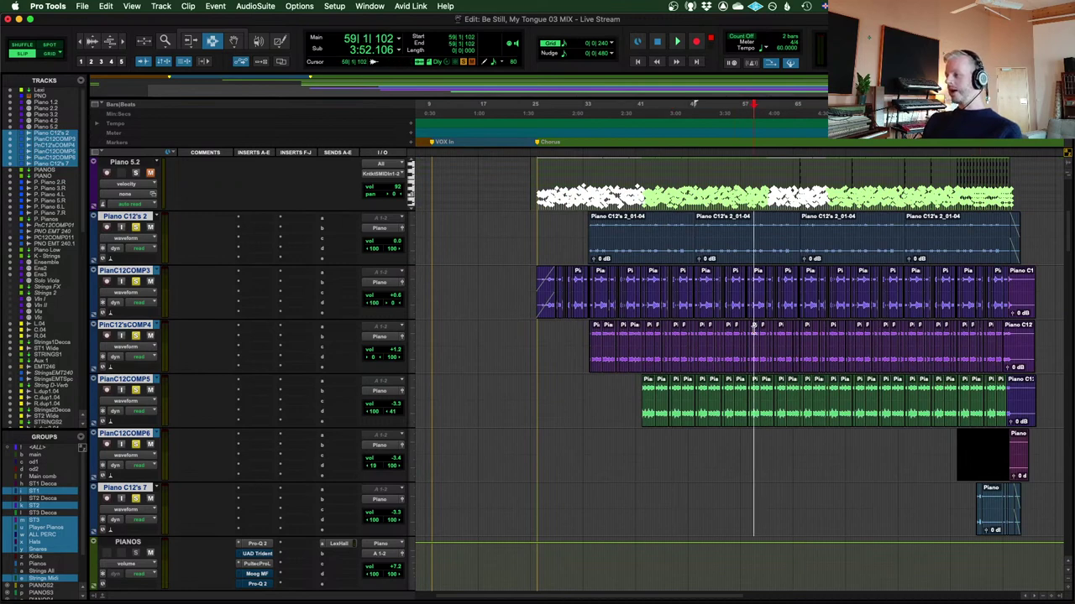
{"action": "key", "text": "super+bracketright"}
{"action": "key", "text": "super+bracketright"}
{"action": "left_click_drag", "start_coordinate": [487, 334], "coordinate": [501, 336]}
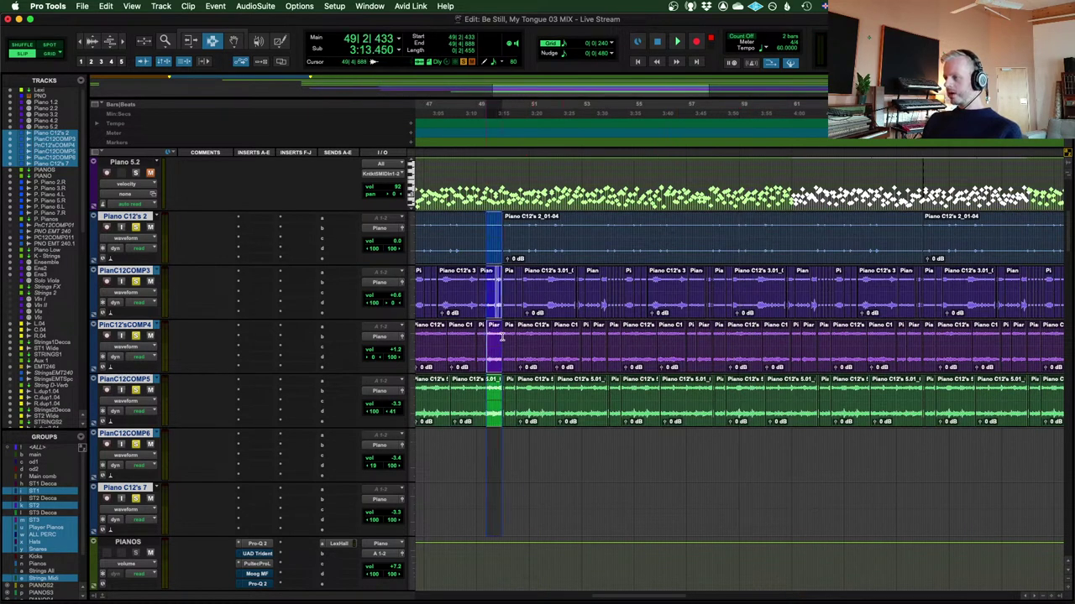
{"action": "left_click", "coordinate": [456, 342]}
{"action": "scroll", "coordinate": [513, 343], "scroll_direction": "left", "scroll_amount": 10}
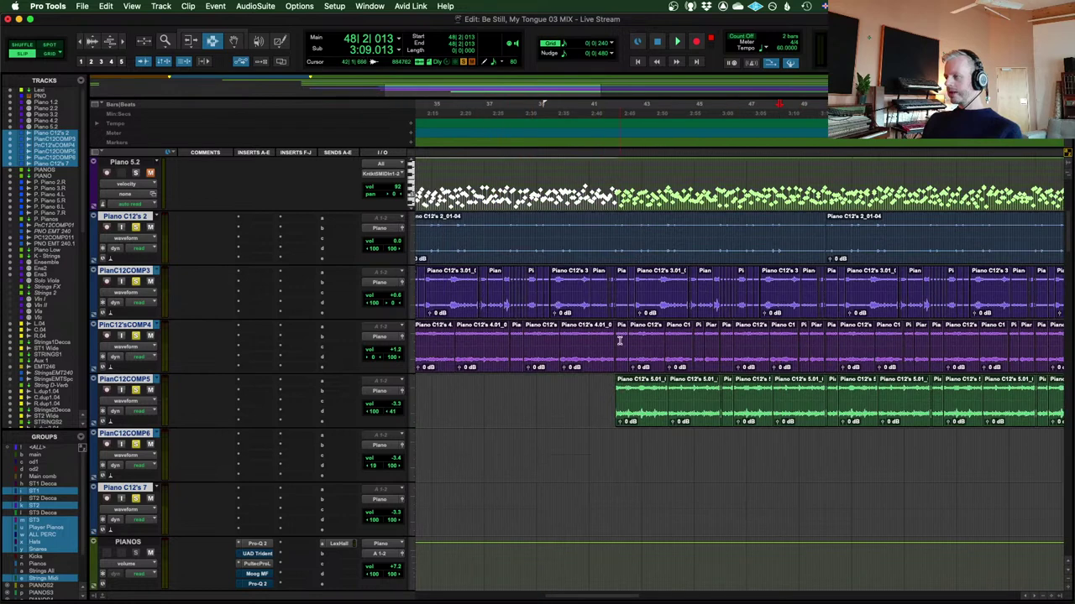
Examine the clip edits in PinC12'sCOMP4 and PianC12COMP3 between bars 35 and 47
{"action": "left_click_drag", "start_coordinate": [450, 342], "coordinate": [458, 343]}
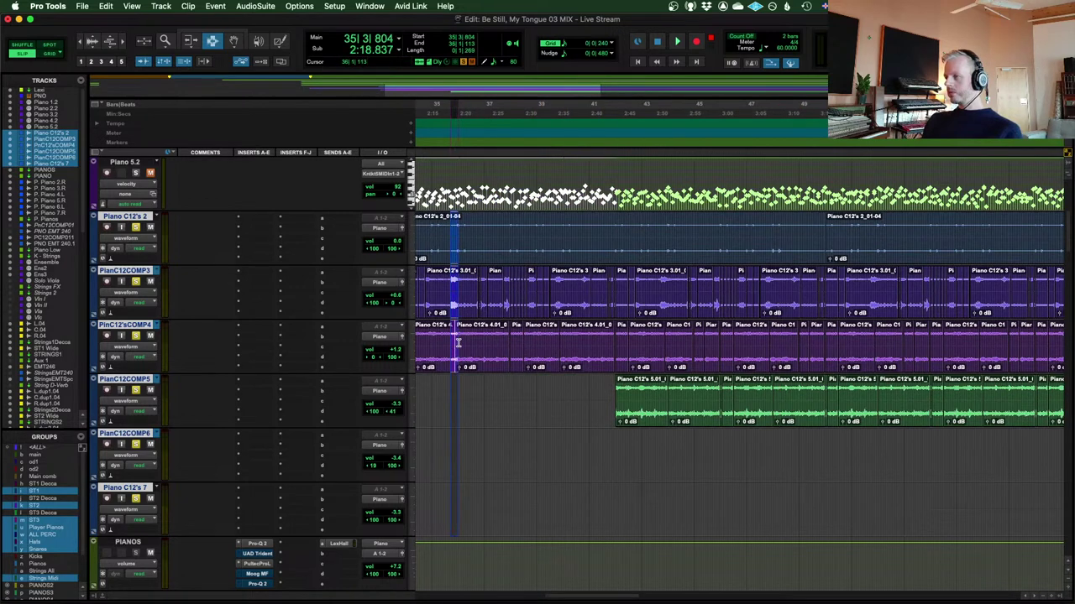
{"action": "left_click", "coordinate": [511, 336]}
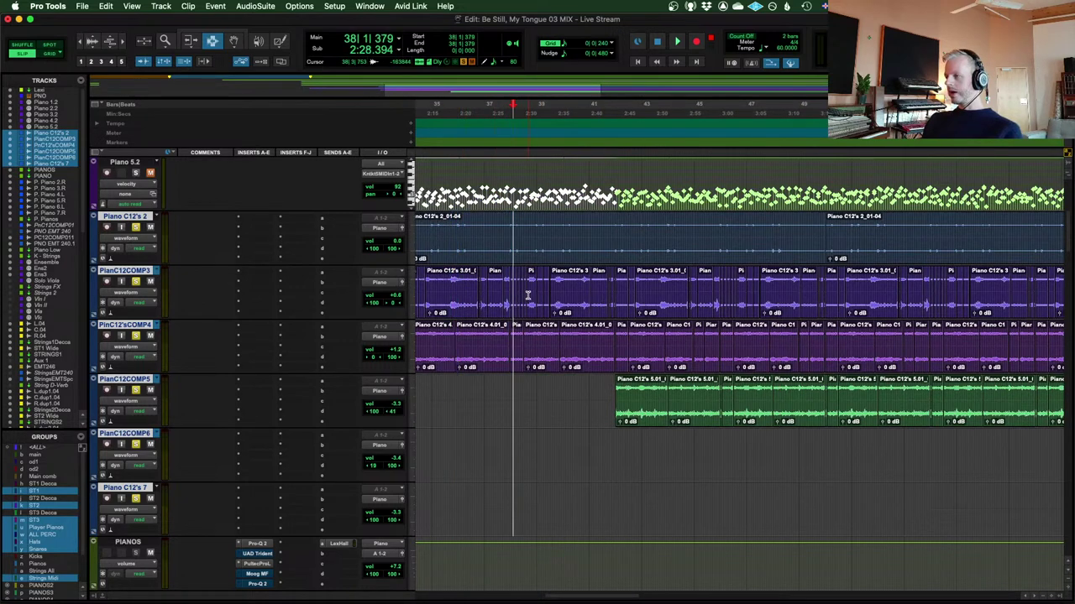
{"action": "left_click_drag", "start_coordinate": [510, 290], "coordinate": [522, 290]}
{"action": "left_click", "coordinate": [585, 298]}
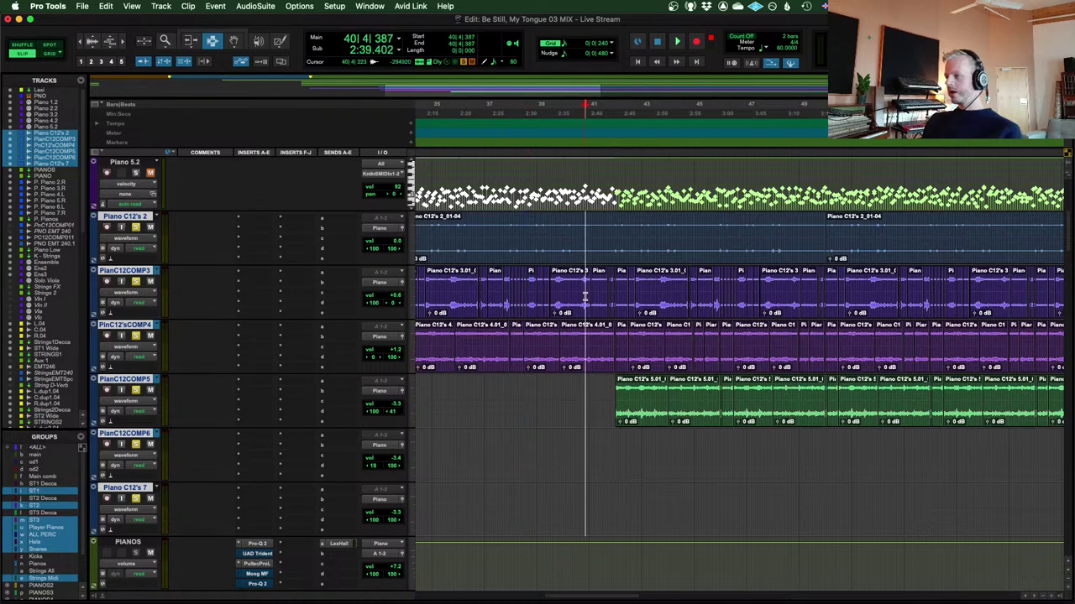
{"action": "left_click", "coordinate": [708, 311]}
{"action": "left_click", "coordinate": [731, 302]}
{"action": "left_click", "coordinate": [751, 300]}
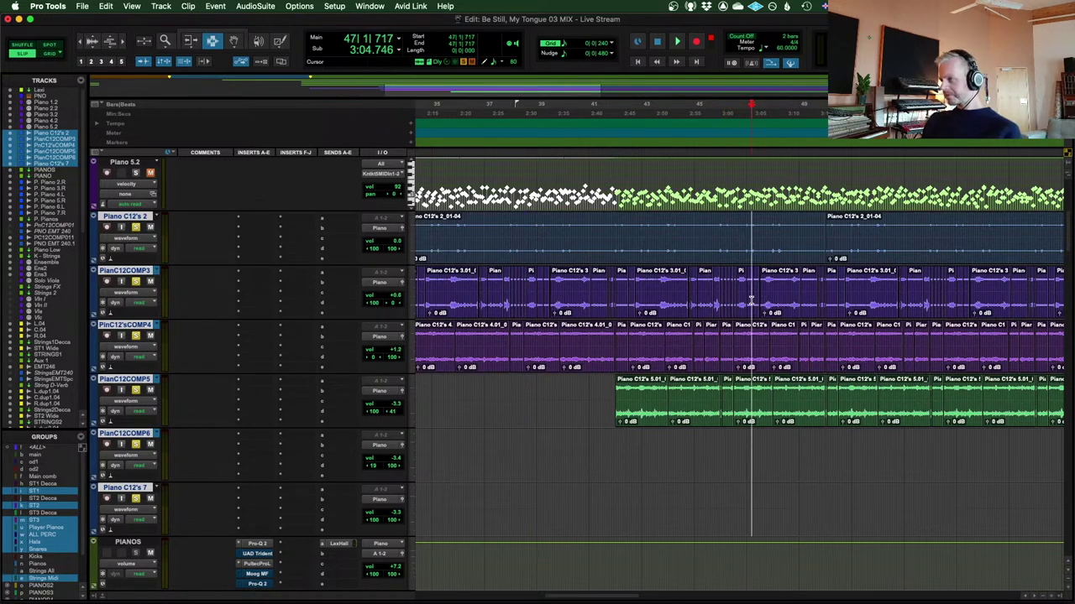
Inspect the individual clip edits and clip gains in PianC12COMP3 up close between bars 29 and 32
{"action": "scroll", "coordinate": [642, 300], "scroll_direction": "left", "scroll_amount": 5}
{"action": "left_click", "coordinate": [651, 286]}
{"action": "key", "text": "super+bracketright"}
{"action": "key", "text": "super+bracketright"}
{"action": "key", "text": "super+bracketright"}
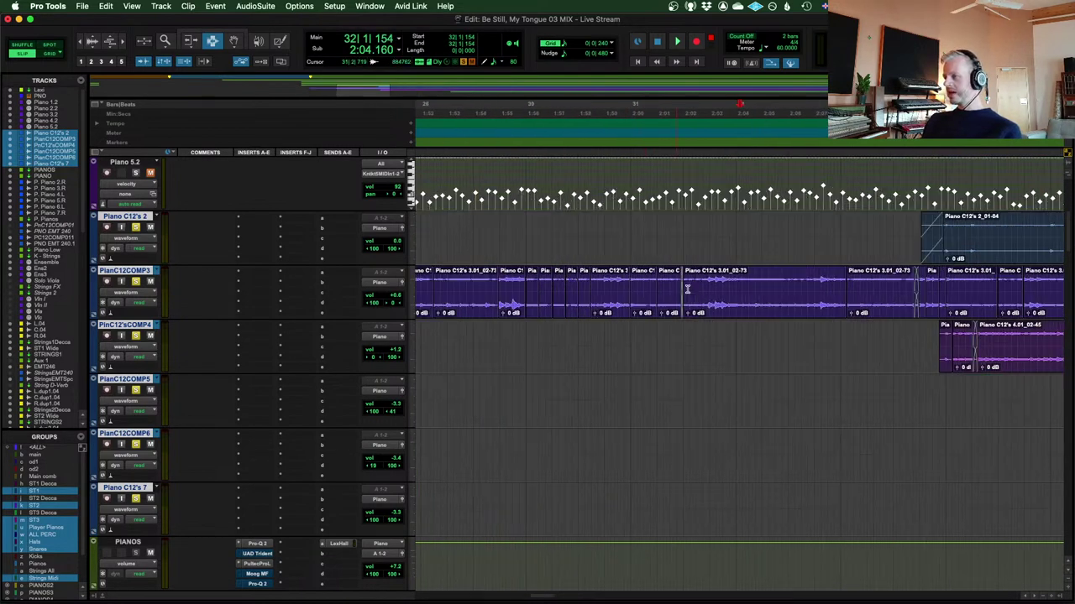
{"action": "scroll", "coordinate": [664, 291], "scroll_direction": "left", "scroll_amount": 5}
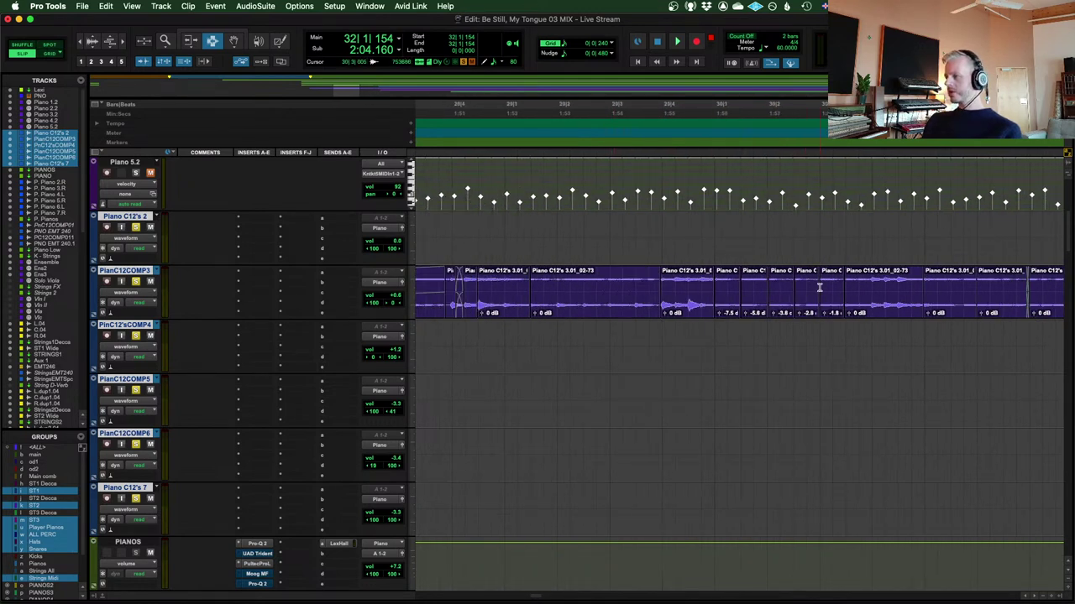
{"action": "scroll", "coordinate": [818, 287], "scroll_direction": "right", "scroll_amount": 2}
{"action": "scroll", "coordinate": [875, 296], "scroll_direction": "right", "scroll_amount": 2}
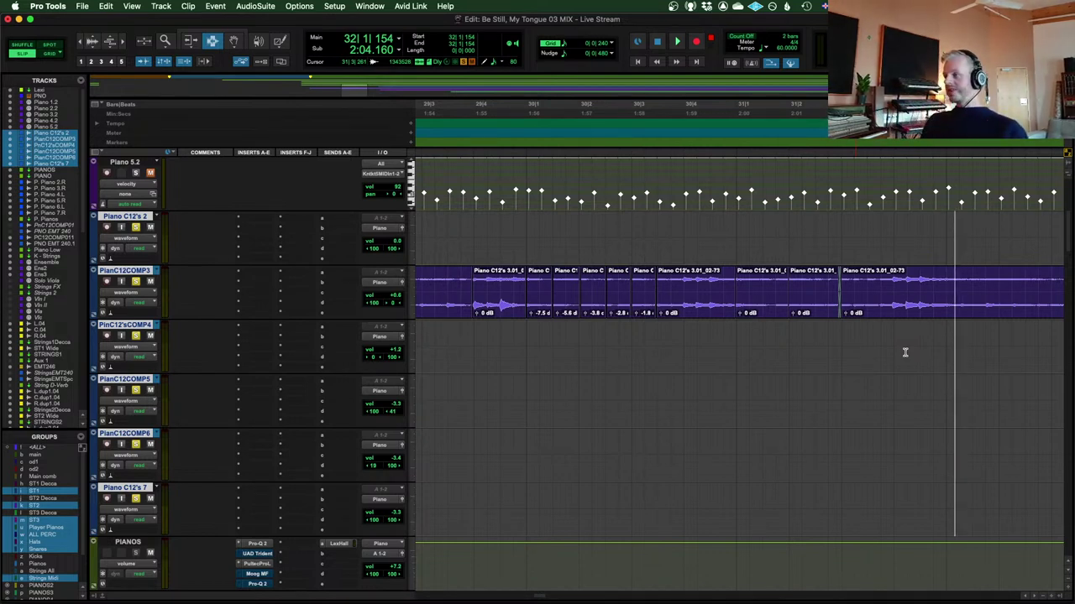
Inspect the densely edited clips in PianC12COMP3 up close around bar 86
{"action": "scroll", "coordinate": [696, 311], "scroll_direction": "down", "scroll_amount": 3}
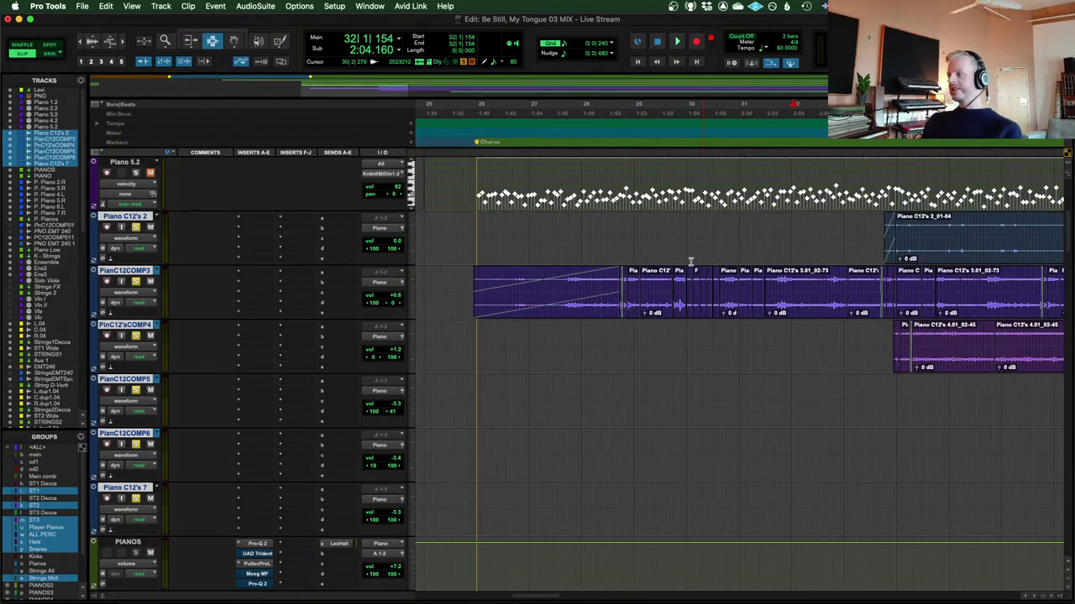
{"action": "scroll", "coordinate": [780, 288], "scroll_direction": "down", "scroll_amount": 5}
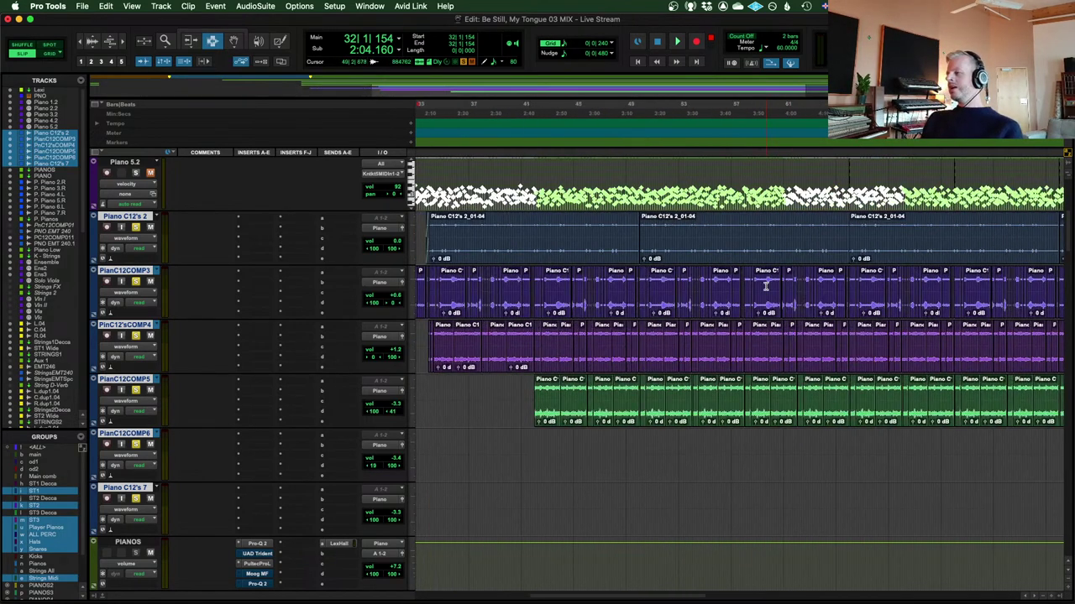
{"action": "left_click", "coordinate": [628, 300]}
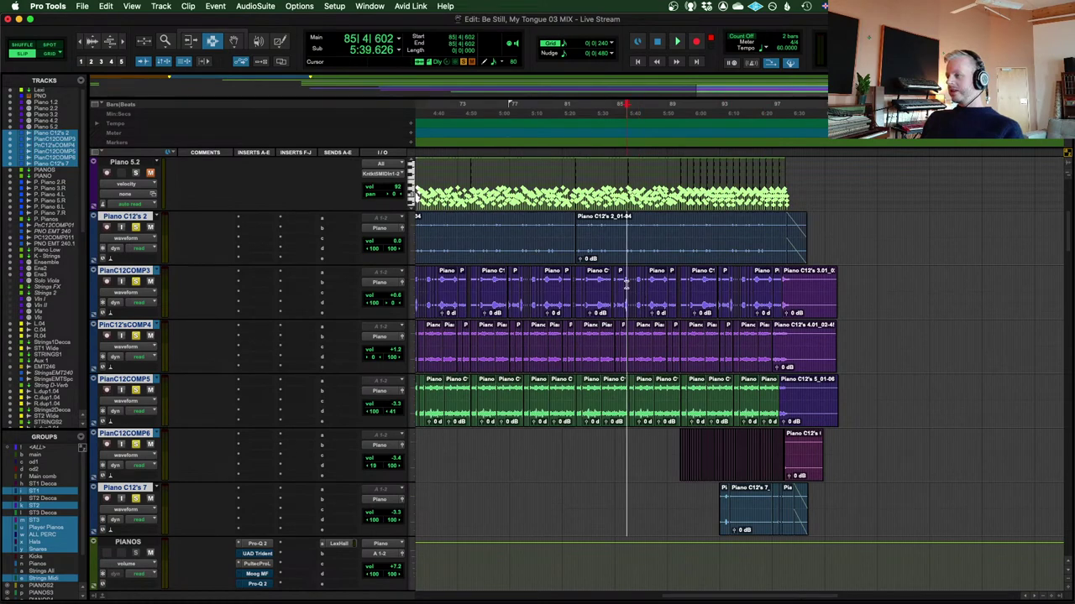
{"action": "key", "text": "super+bracketright"}
{"action": "key", "text": "super+bracketright"}
{"action": "key", "text": "super+bracketright"}
{"action": "left_click_drag", "start_coordinate": [749, 296], "coordinate": [804, 294]}
{"action": "left_click", "coordinate": [779, 288]}
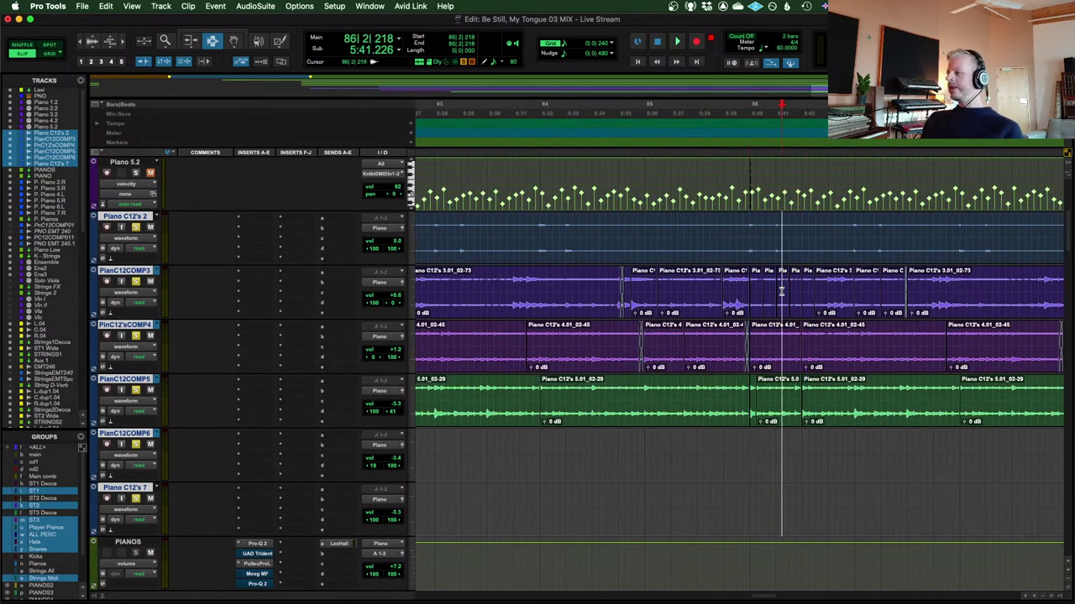
Inspect the opening clip edits of PianC12COMP6 at the start of bar 90
{"action": "key", "text": "super+bracketleft"}
{"action": "scroll", "coordinate": [779, 288], "scroll_direction": "right", "scroll_amount": 6}
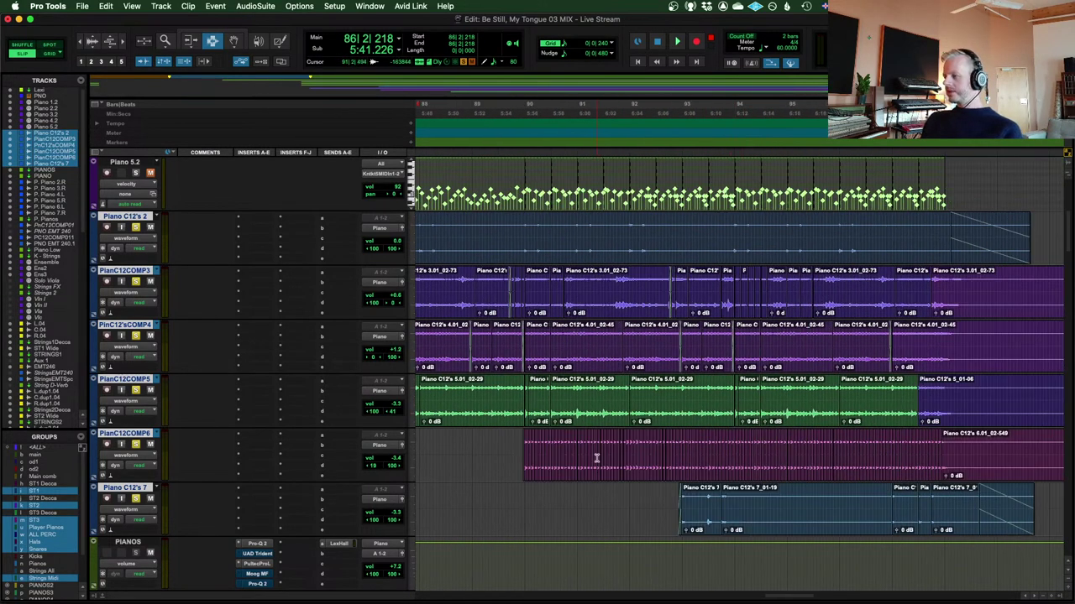
{"action": "left_click", "coordinate": [596, 458]}
{"action": "key", "text": "super+bracketright"}
{"action": "key", "text": "super+bracketright"}
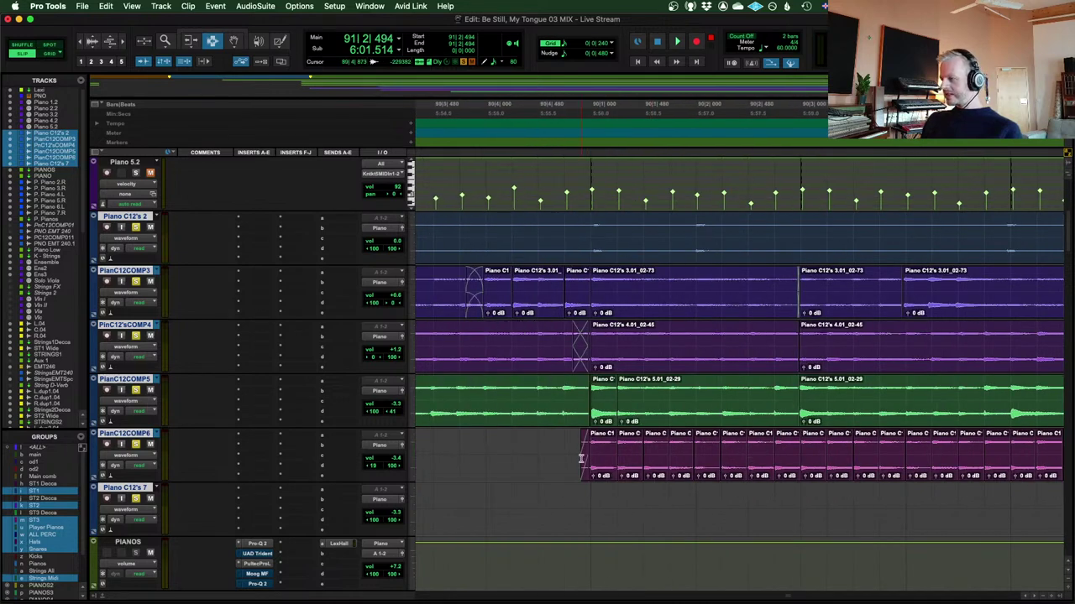
{"action": "left_click_drag", "start_coordinate": [581, 457], "coordinate": [619, 458]}
{"action": "left_click", "coordinate": [619, 453]}
{"action": "key", "text": "super+bracketright"}
{"action": "key", "text": "super+bracketright"}
{"action": "key", "text": "super+bracketleft"}
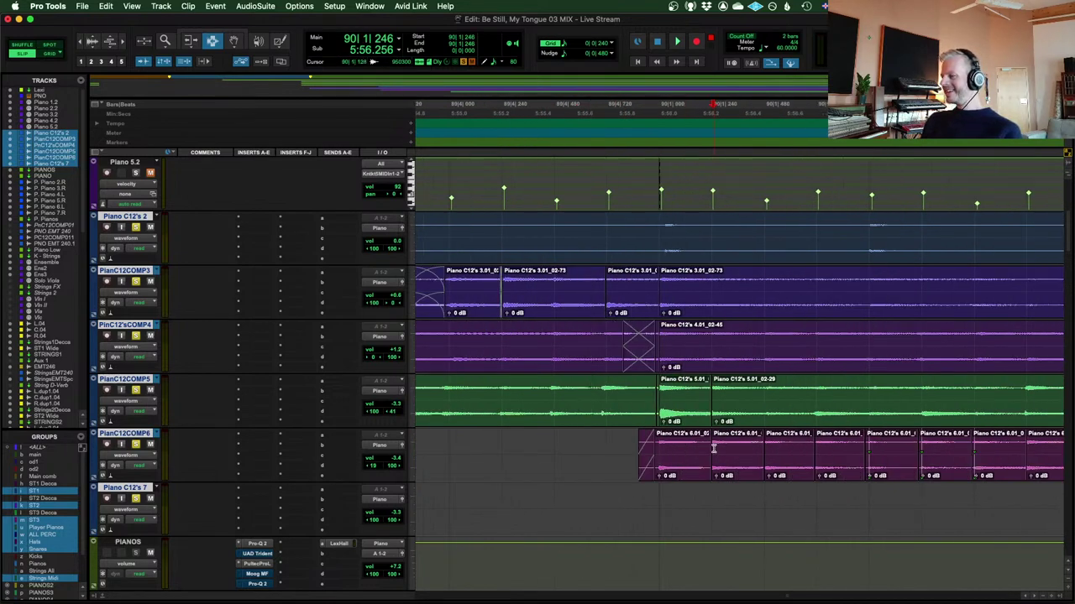
{"action": "scroll", "coordinate": [712, 449], "scroll_direction": "right", "scroll_amount": 3}
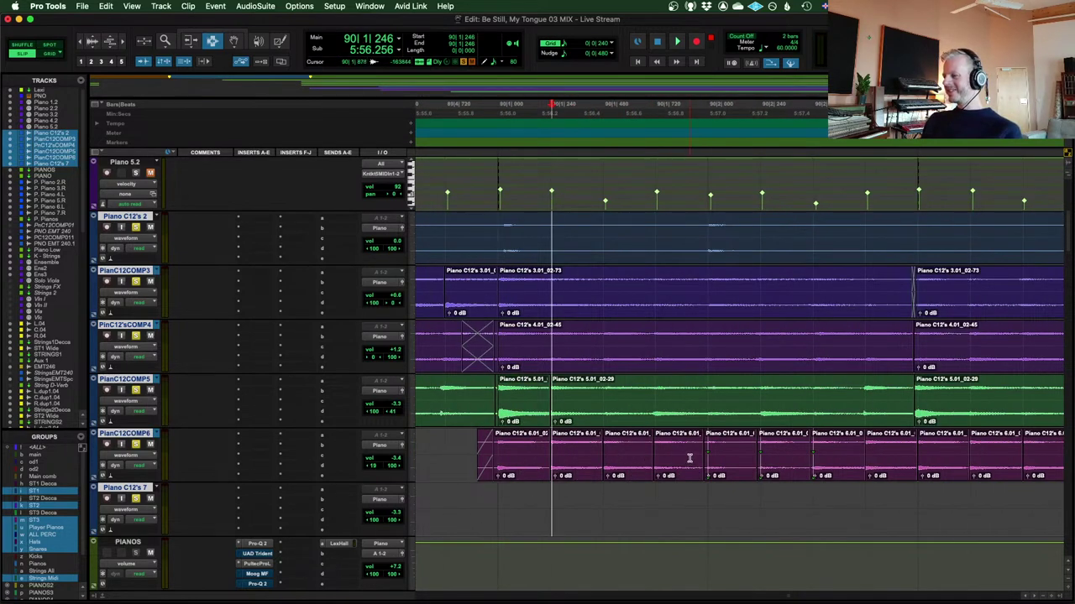
{"action": "scroll", "coordinate": [690, 458], "scroll_direction": "right", "scroll_amount": 2}
Compare the full run of PianC12COMP6 edits with its note-by-note clips, placing the edit cursor at 90|2|476
{"action": "key", "text": "super+bracketleft"}
{"action": "key", "text": "super+bracketleft"}
{"action": "key", "text": "super+bracketleft"}
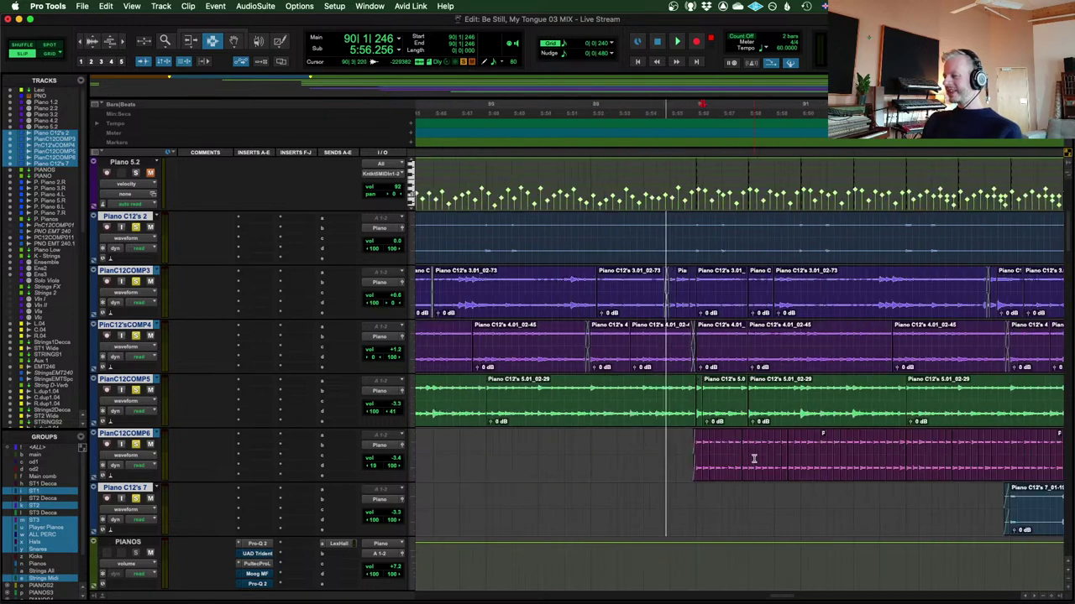
{"action": "key", "text": "super+bracketright"}
{"action": "key", "text": "super+bracketright"}
{"action": "key", "text": "super+bracketright"}
{"action": "key", "text": "super+bracketright"}
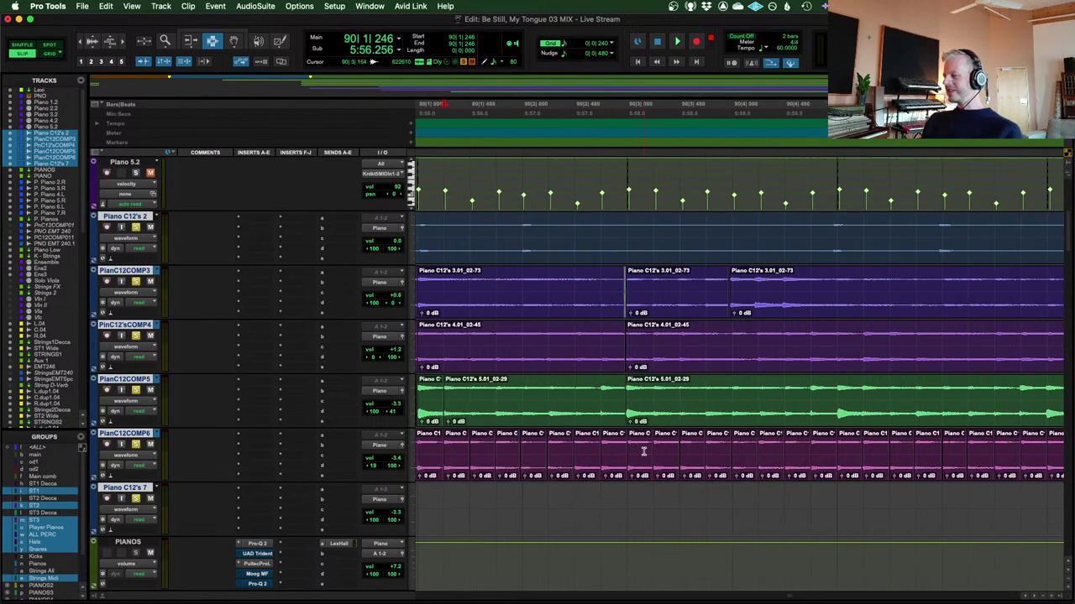
{"action": "left_click", "coordinate": [614, 453]}
{"action": "scroll", "coordinate": [624, 453], "scroll_direction": "left", "scroll_amount": 2}
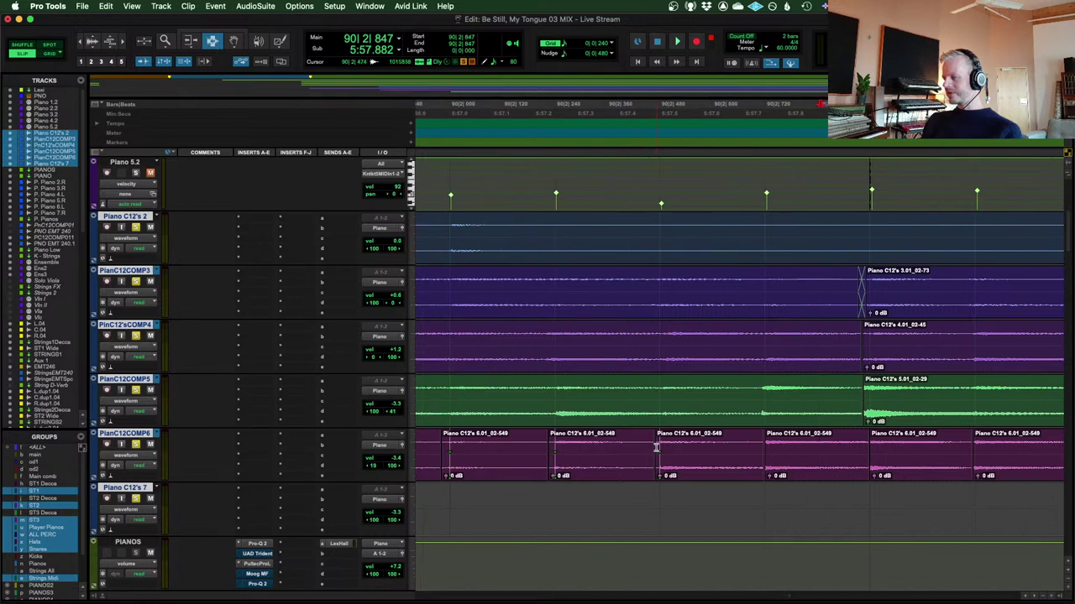
{"action": "left_click", "coordinate": [655, 446]}
{"action": "left_click", "coordinate": [659, 450]}
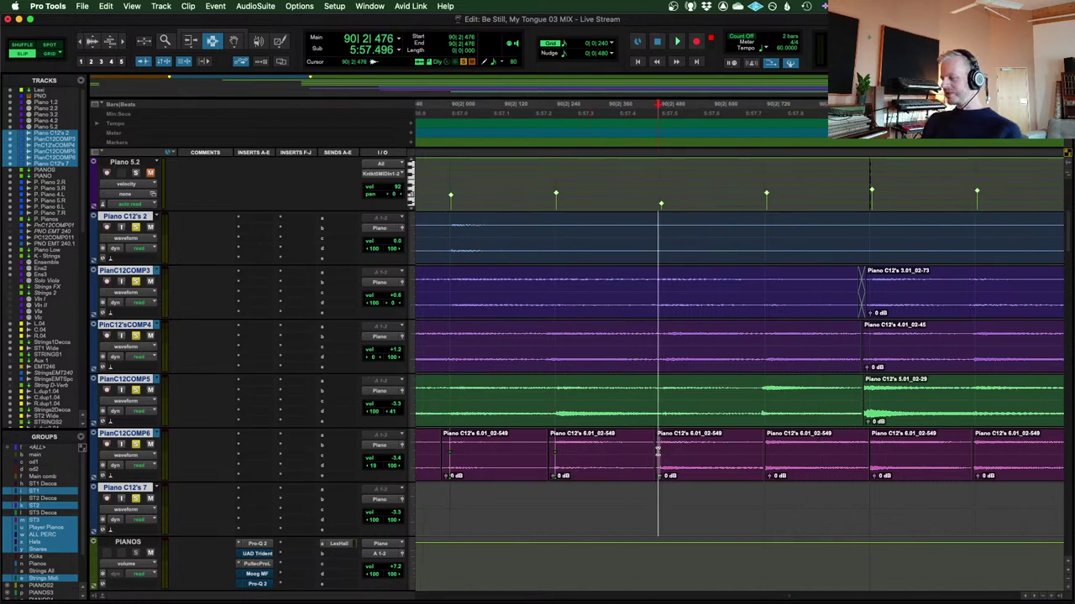
Play the session from 90|2|476 with the piano tracks shown through to their endings
{"action": "key", "text": "super+bracketleft"}
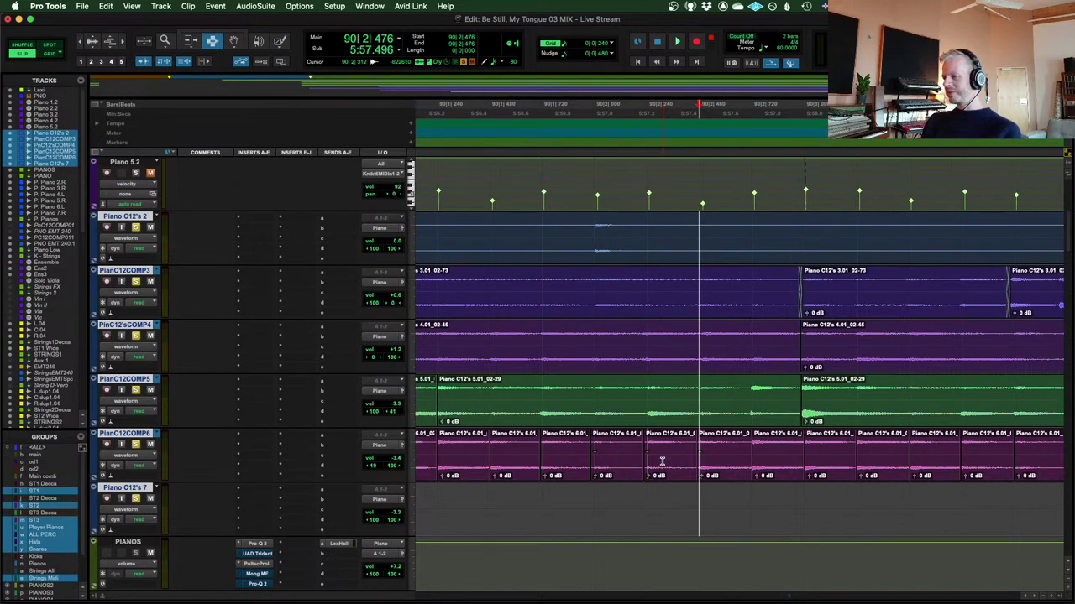
{"action": "key", "text": "super+bracketleft"}
{"action": "key", "text": "super+bracketleft"}
{"action": "key", "text": "super+bracketleft"}
{"action": "key", "text": "space"}
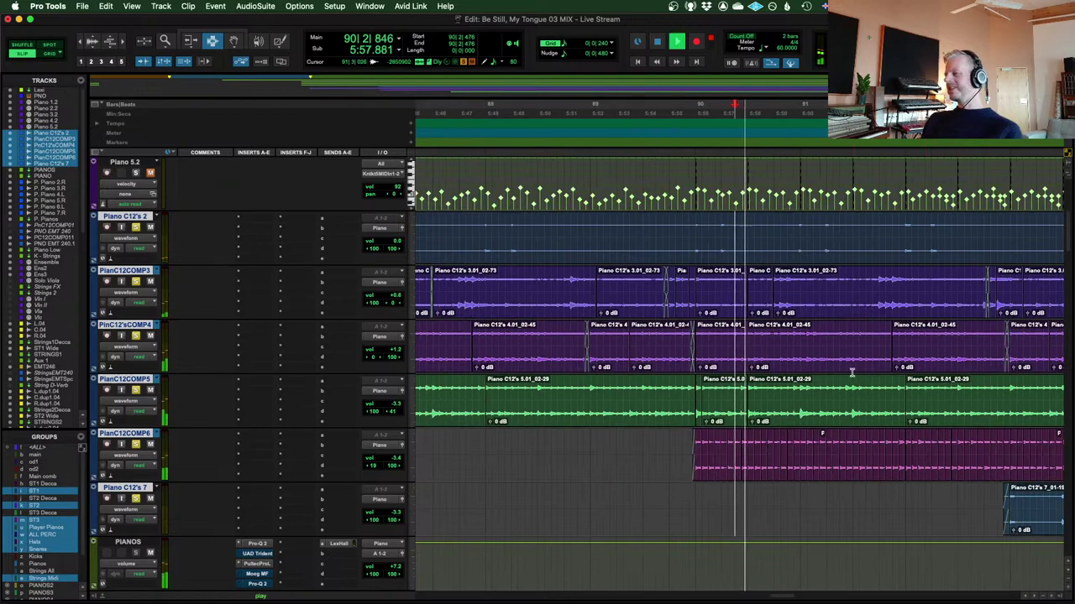
{"action": "key", "text": "super+bracketleft"}
{"action": "key", "text": "super+bracketleft"}
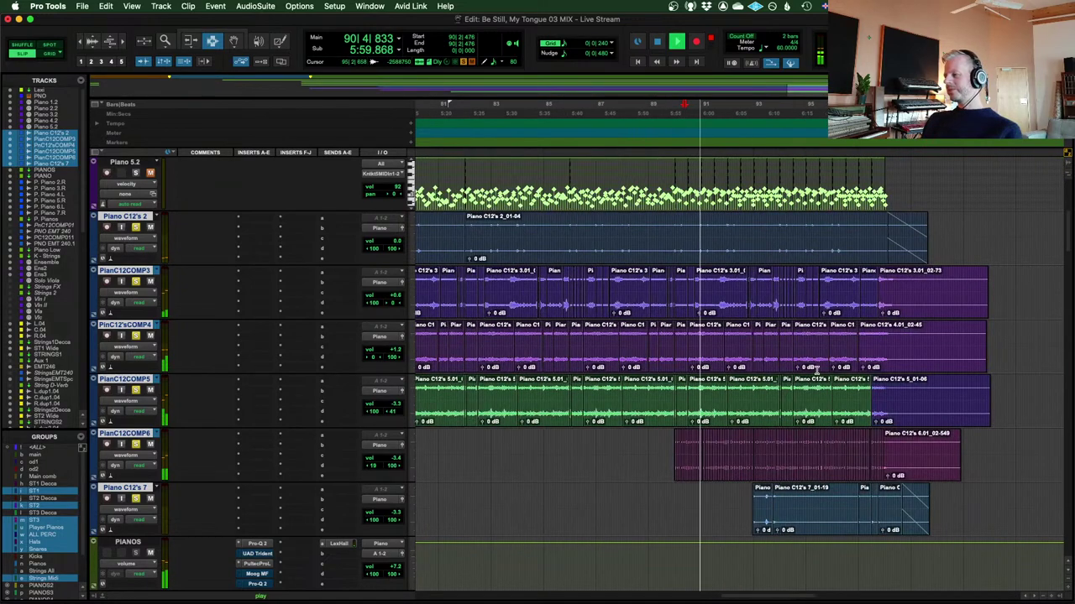
Look through the string, synth, snare, kick and hat tracks during playback, stop it, and return to the Piano C12's tracks
{"action": "scroll", "coordinate": [305, 360], "scroll_direction": "down", "scroll_amount": 15}
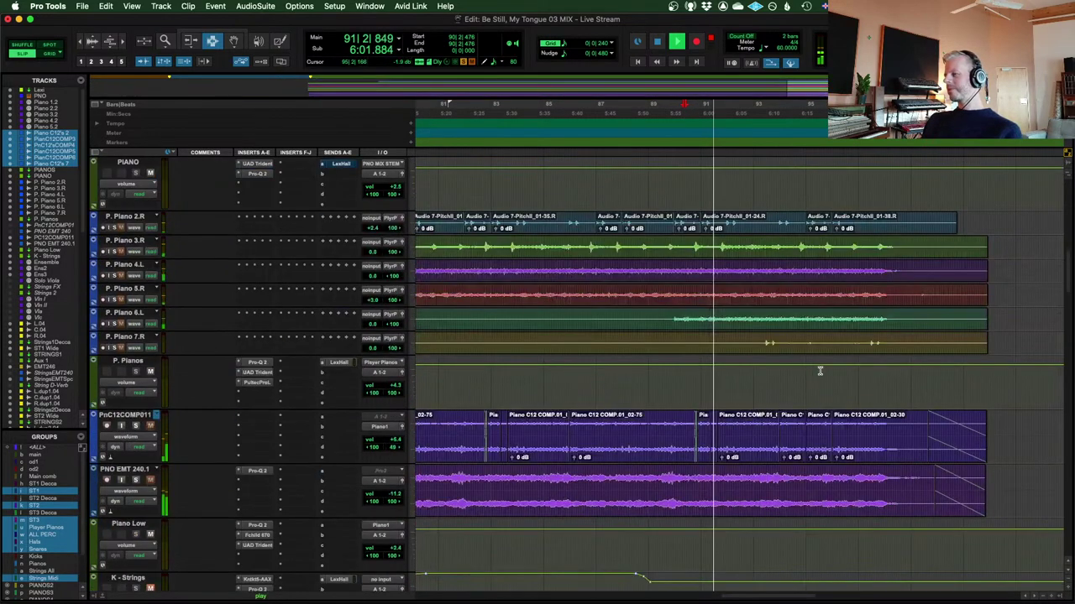
{"action": "scroll", "coordinate": [304, 360], "scroll_direction": "down", "scroll_amount": 20}
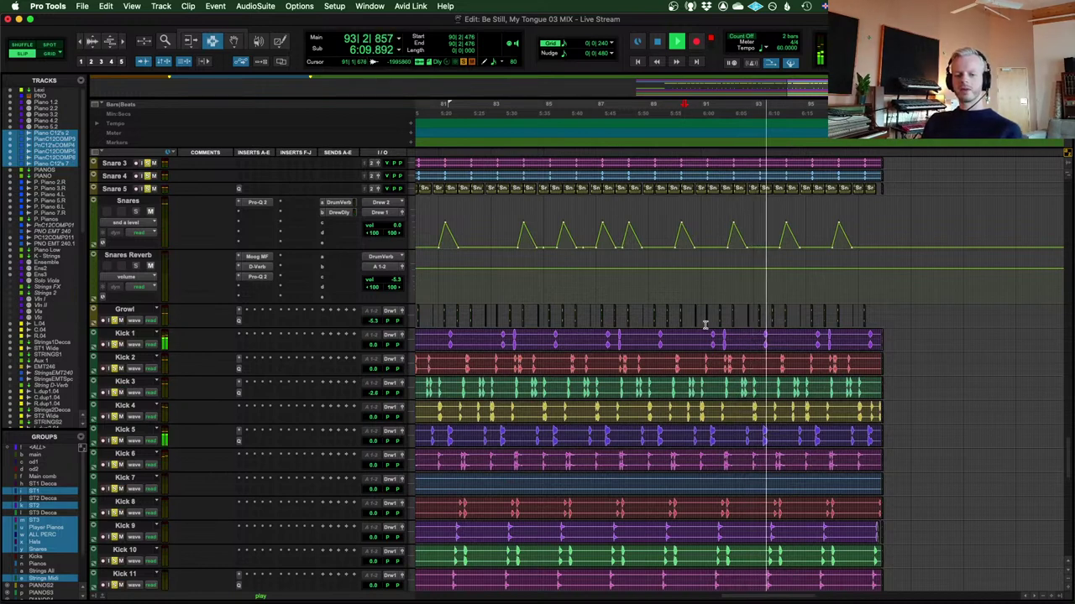
{"action": "scroll", "coordinate": [755, 344], "scroll_direction": "down", "scroll_amount": 6}
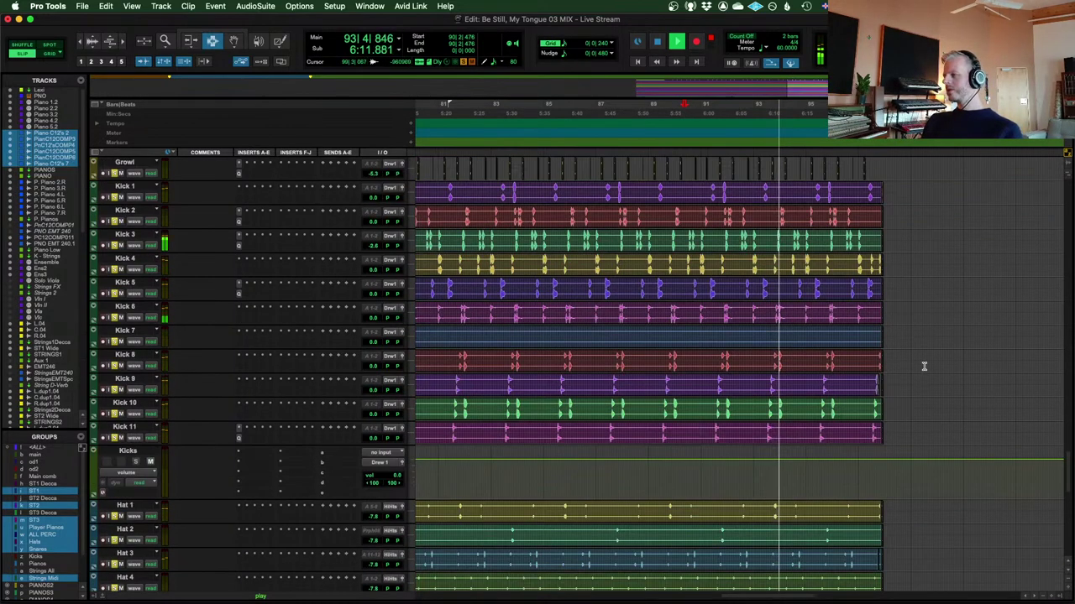
{"action": "scroll", "coordinate": [993, 395], "scroll_direction": "down", "scroll_amount": 7}
{"action": "scroll", "coordinate": [974, 397], "scroll_direction": "down", "scroll_amount": 3}
{"action": "scroll", "coordinate": [964, 398], "scroll_direction": "up", "scroll_amount": 12}
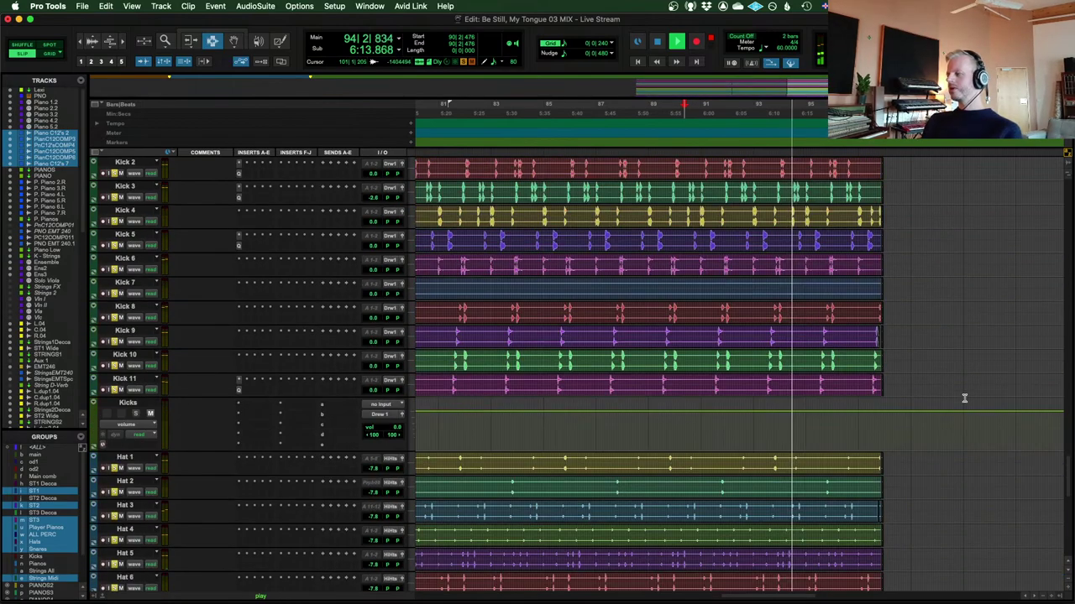
{"action": "scroll", "coordinate": [964, 398], "scroll_direction": "up", "scroll_amount": 3}
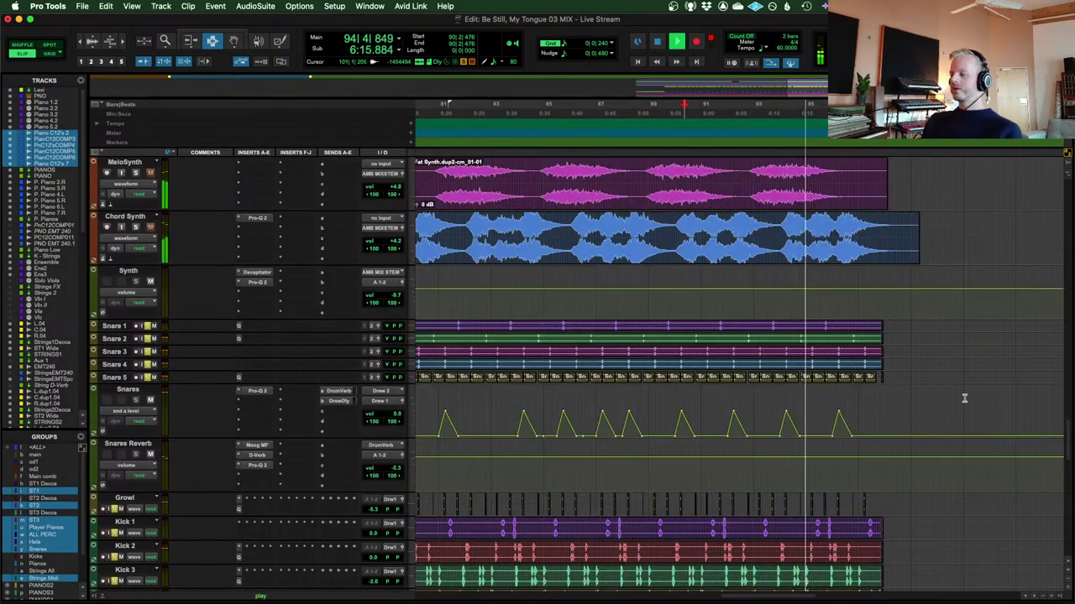
{"action": "scroll", "coordinate": [964, 398], "scroll_direction": "up", "scroll_amount": 5}
{"action": "scroll", "coordinate": [964, 398], "scroll_direction": "up", "scroll_amount": 10}
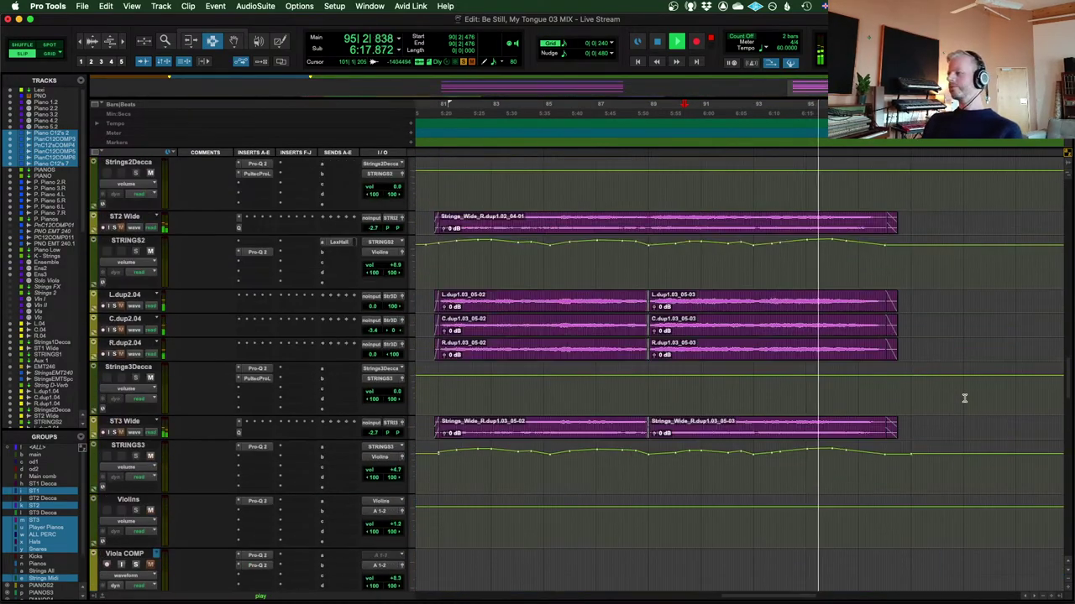
{"action": "key", "text": "space"}
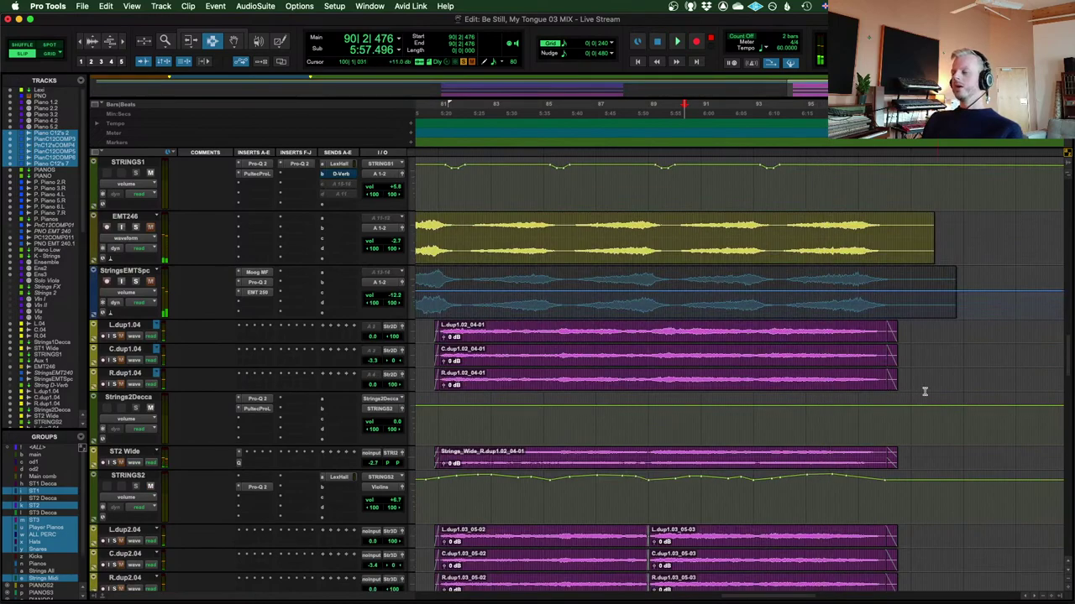
{"action": "scroll", "coordinate": [736, 377], "scroll_direction": "up", "scroll_amount": 10}
{"action": "scroll", "coordinate": [724, 376], "scroll_direction": "up", "scroll_amount": 15}
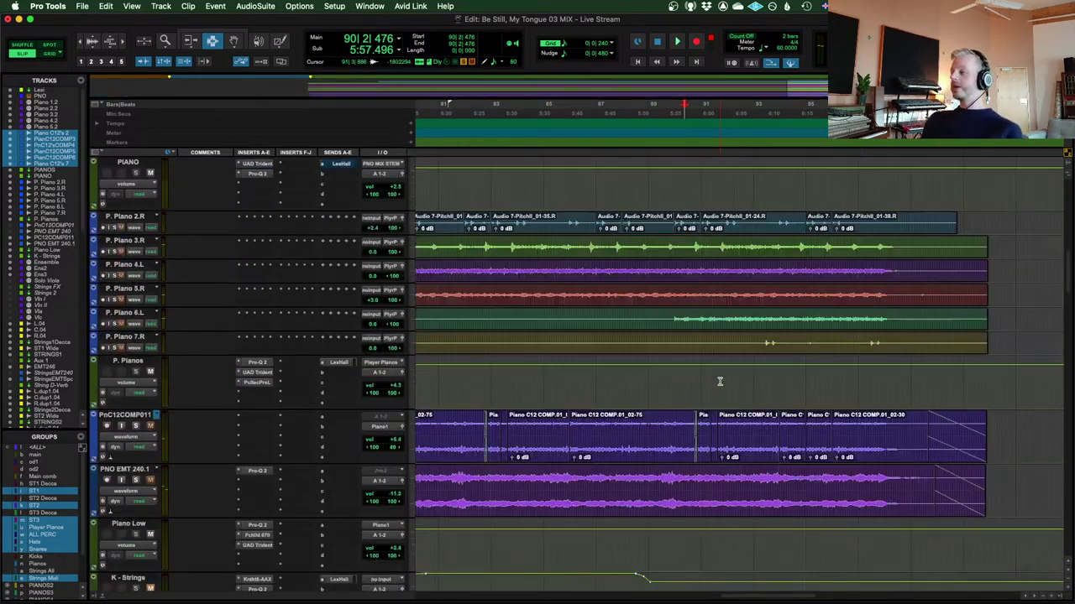
{"action": "scroll", "coordinate": [728, 366], "scroll_direction": "down", "scroll_amount": 3}
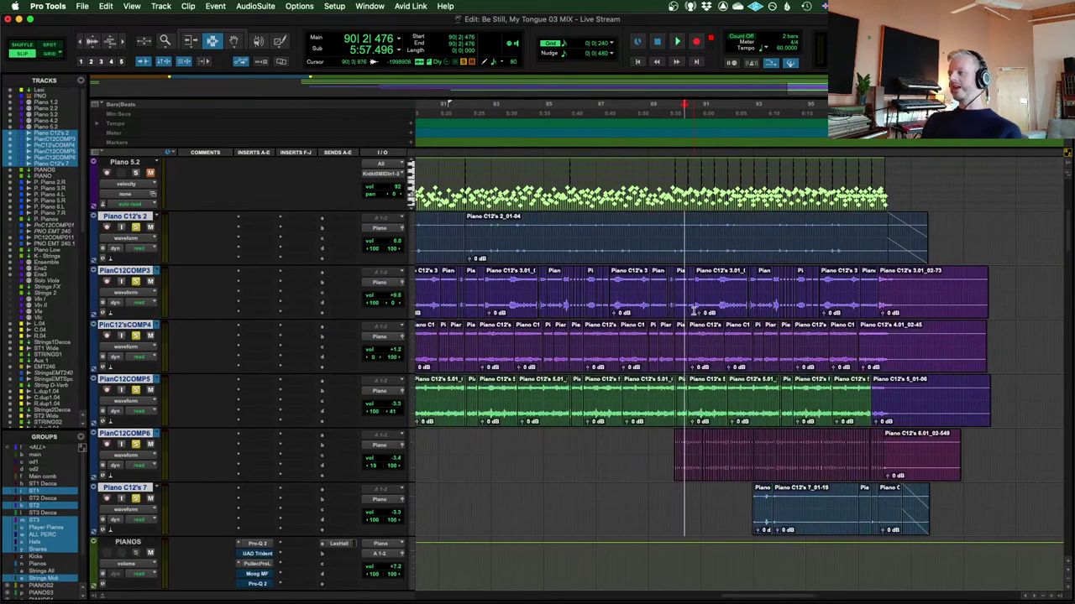
Play the soloed Piano C12's tracks briefly from 90|2|476 and stop playback
{"action": "scroll", "coordinate": [694, 312], "scroll_direction": "left", "scroll_amount": 2}
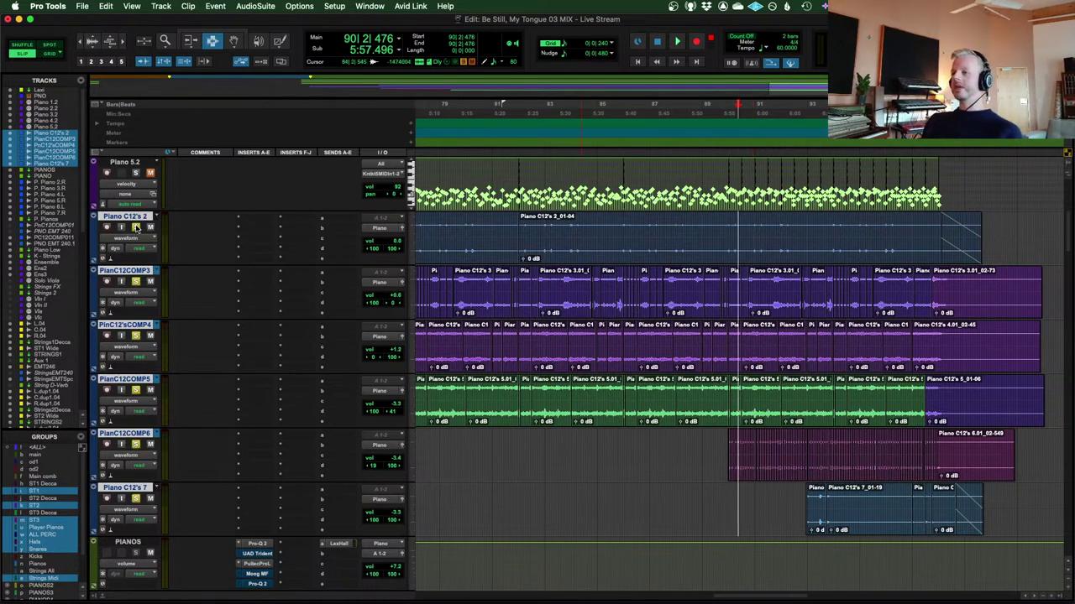
{"action": "key", "text": "space"}
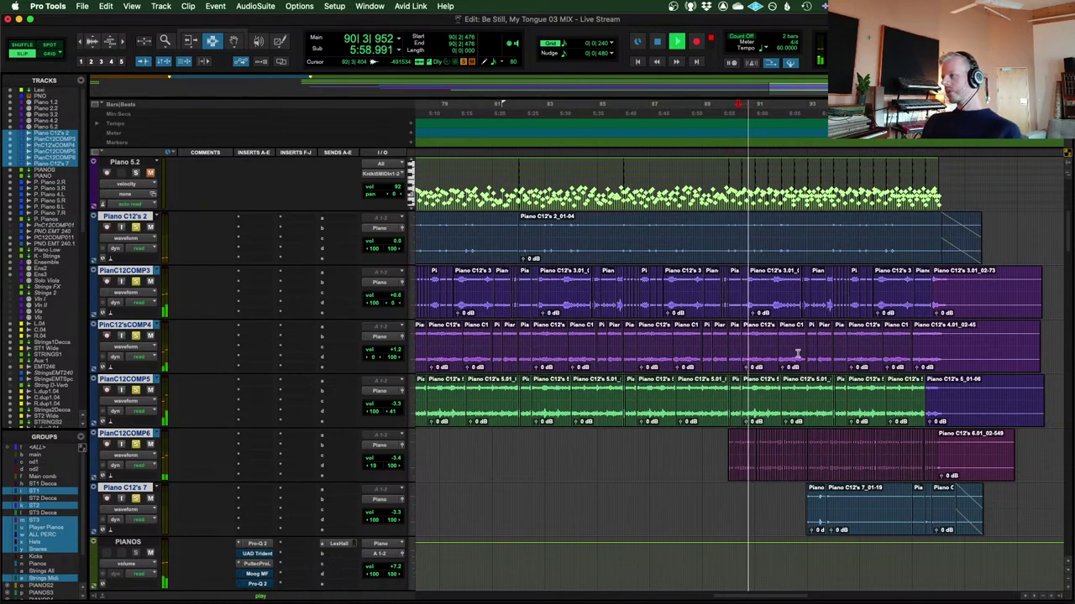
{"action": "key", "text": "space"}
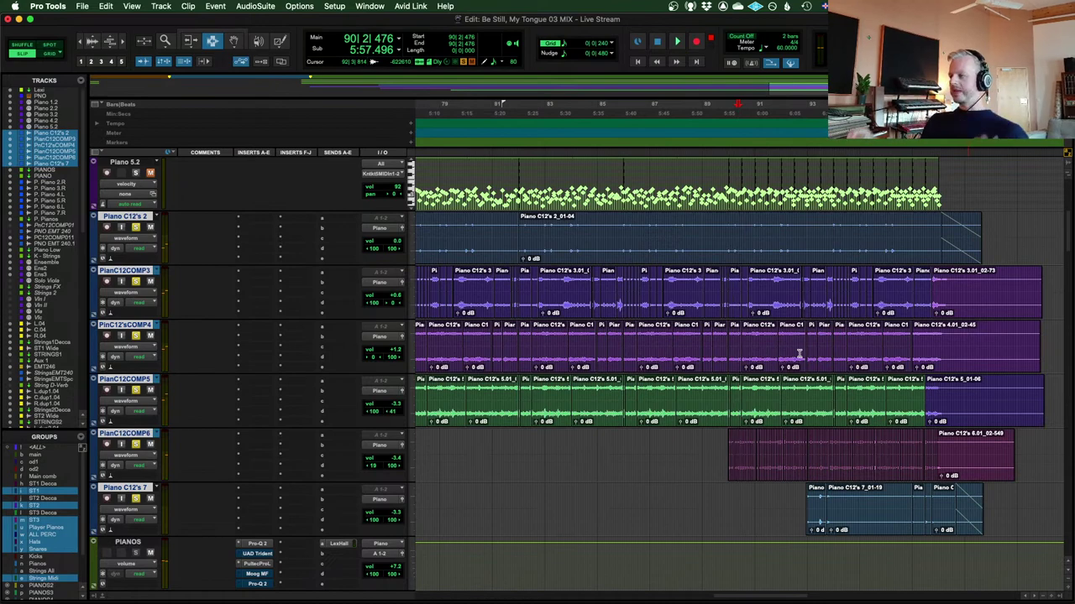
Examine the full-length layout of the MIDI piano and Piano C12's tracks, placing the edit cursor at 88|3|527
{"action": "scroll", "coordinate": [776, 251], "scroll_direction": "up", "scroll_amount": 3}
{"action": "left_click", "coordinate": [692, 403]}
{"action": "scroll", "coordinate": [629, 403], "scroll_direction": "down", "scroll_amount": 4}
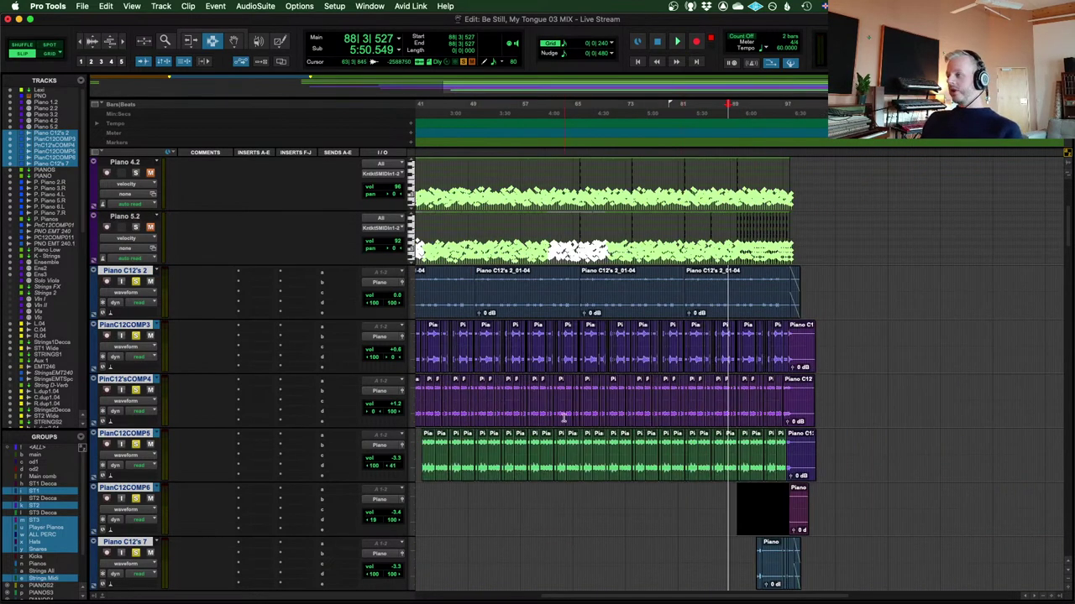
{"action": "scroll", "coordinate": [573, 403], "scroll_direction": "down", "scroll_amount": 1}
{"action": "scroll", "coordinate": [573, 403], "scroll_direction": "down", "scroll_amount": 1}
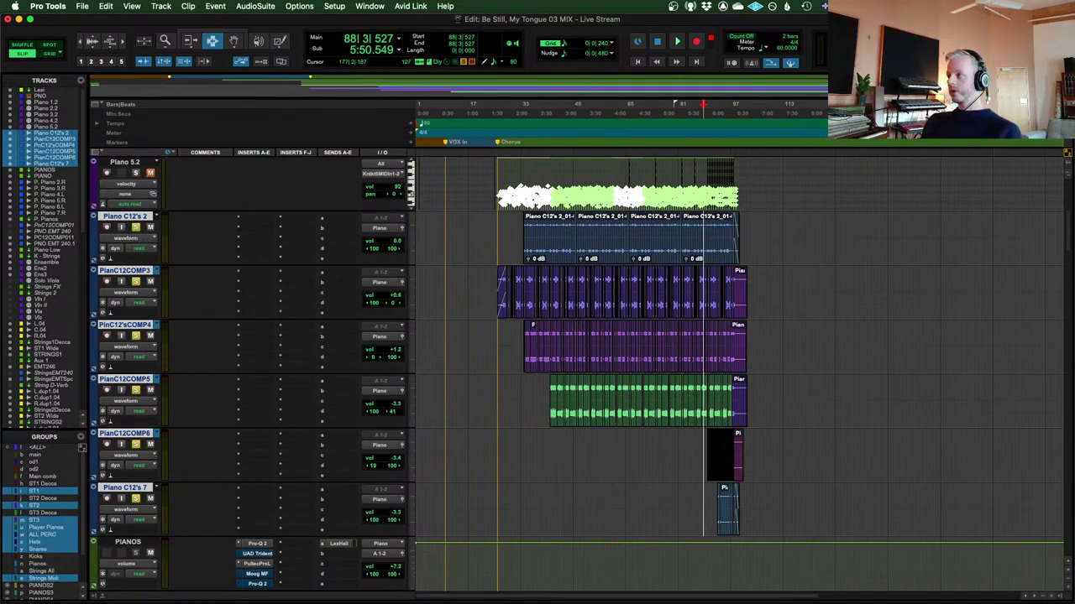
{"action": "scroll", "coordinate": [714, 322], "scroll_direction": "up", "scroll_amount": 5}
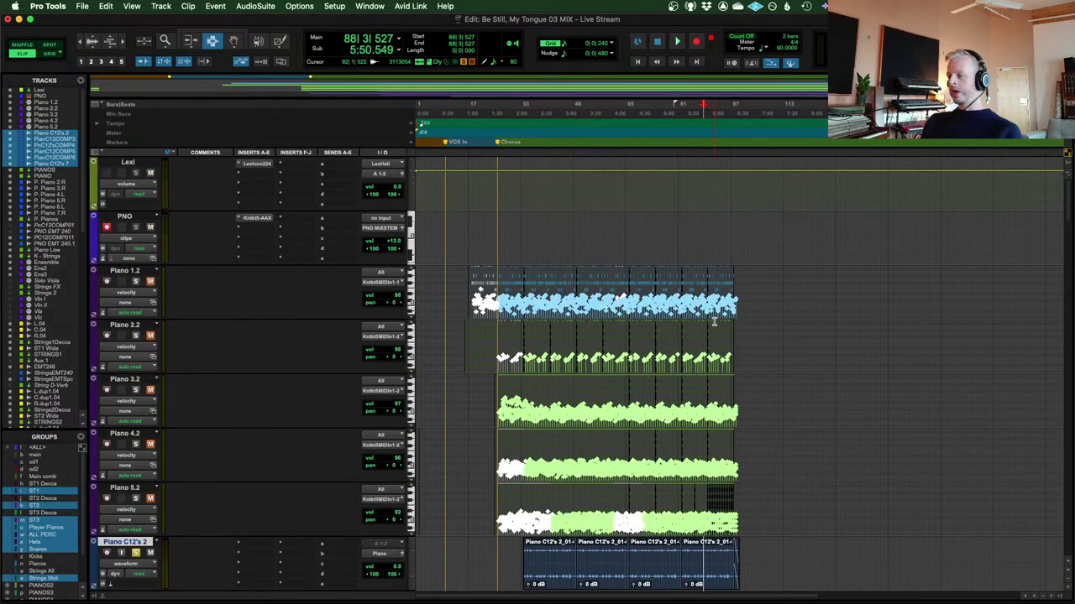
{"action": "scroll", "coordinate": [714, 321], "scroll_direction": "down", "scroll_amount": 5}
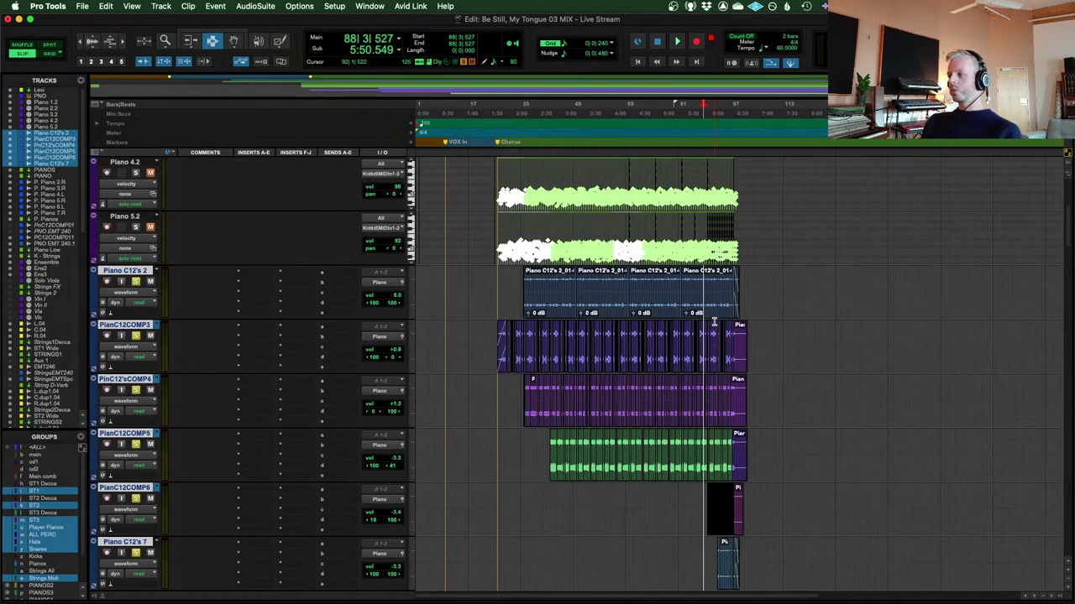
{"action": "scroll", "coordinate": [817, 316], "scroll_direction": "up", "scroll_amount": 1}
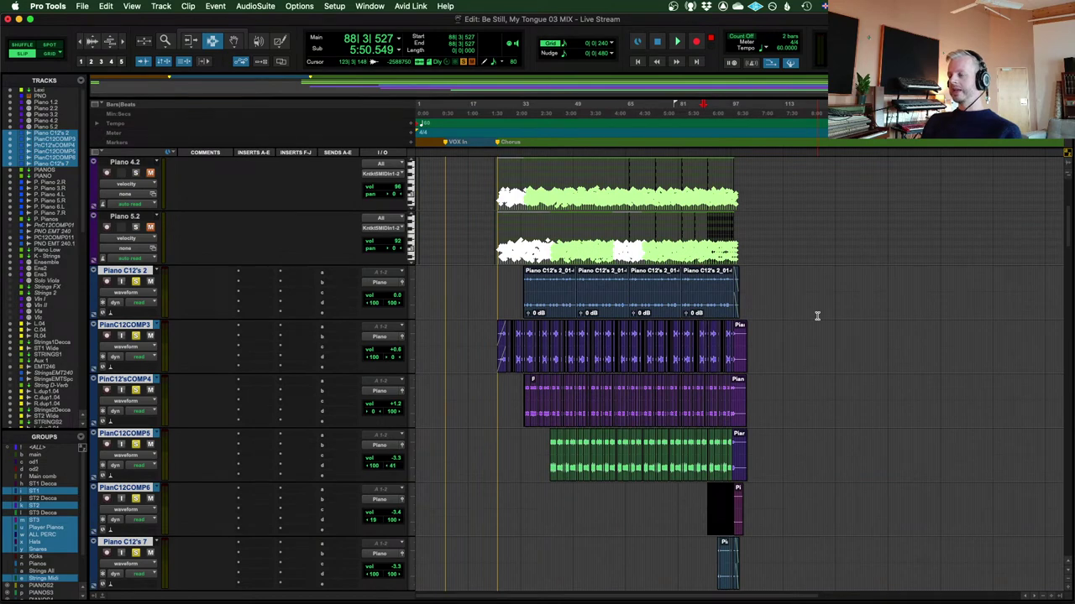
{"action": "scroll", "coordinate": [817, 316], "scroll_direction": "down", "scroll_amount": 1}
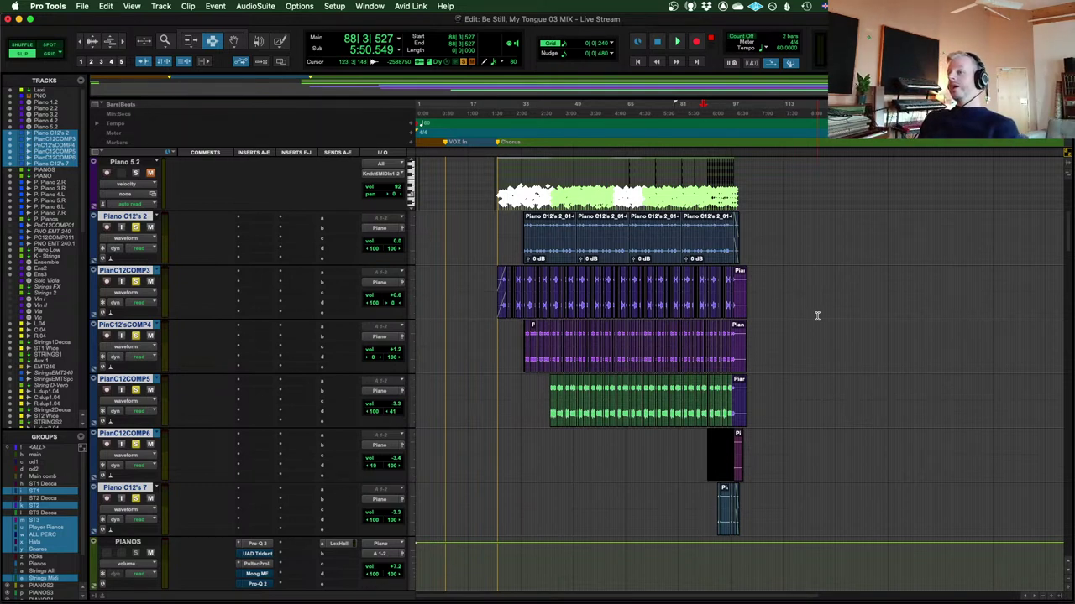
Trace the Piano C12's 2 and PianC12COMP3 clips through to their endings, leaving the edit cursor at 103|3|271
{"action": "left_click", "coordinate": [694, 250]}
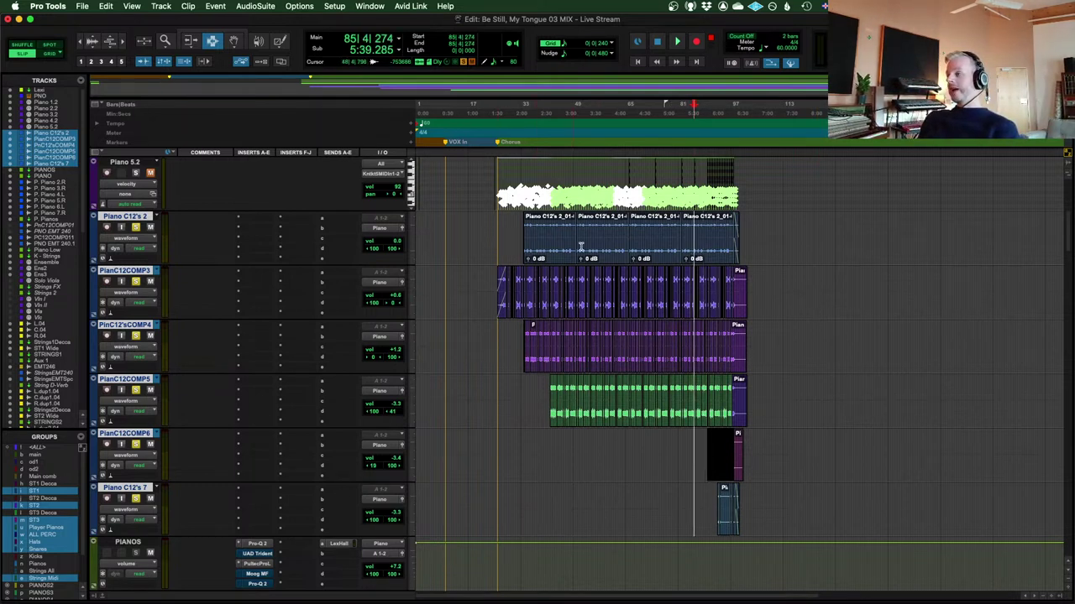
{"action": "left_click_drag", "start_coordinate": [594, 273], "coordinate": [747, 296]}
{"action": "left_click", "coordinate": [740, 273]}
{"action": "left_click", "coordinate": [751, 298]}
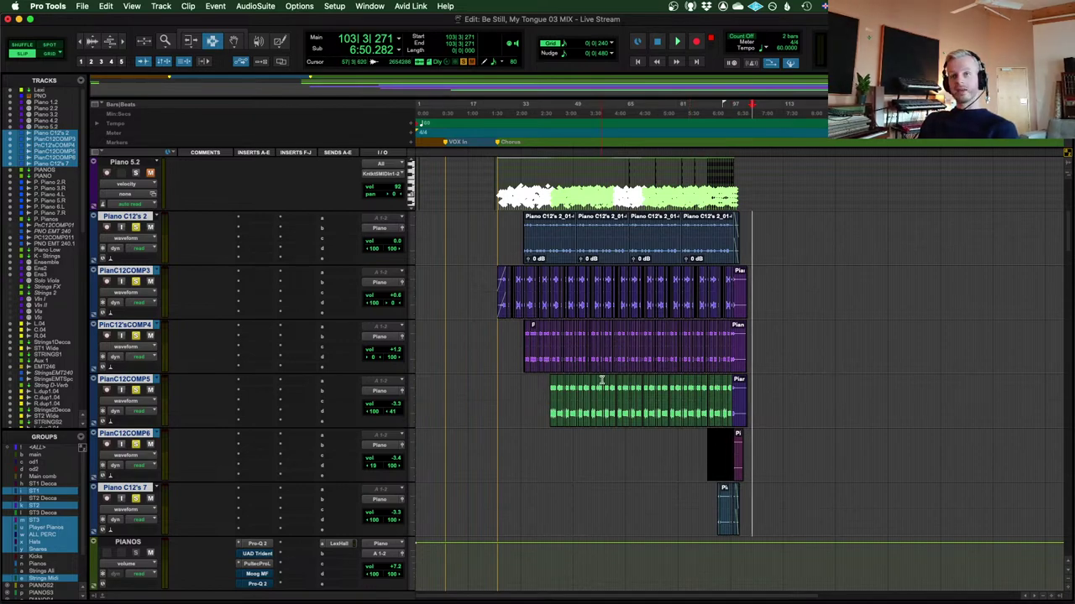
Compare the Piano 1.2 to 5.2 MIDI tracks with the recorded Piano C12's tracks below them
{"action": "scroll", "coordinate": [601, 380], "scroll_direction": "up", "scroll_amount": 5}
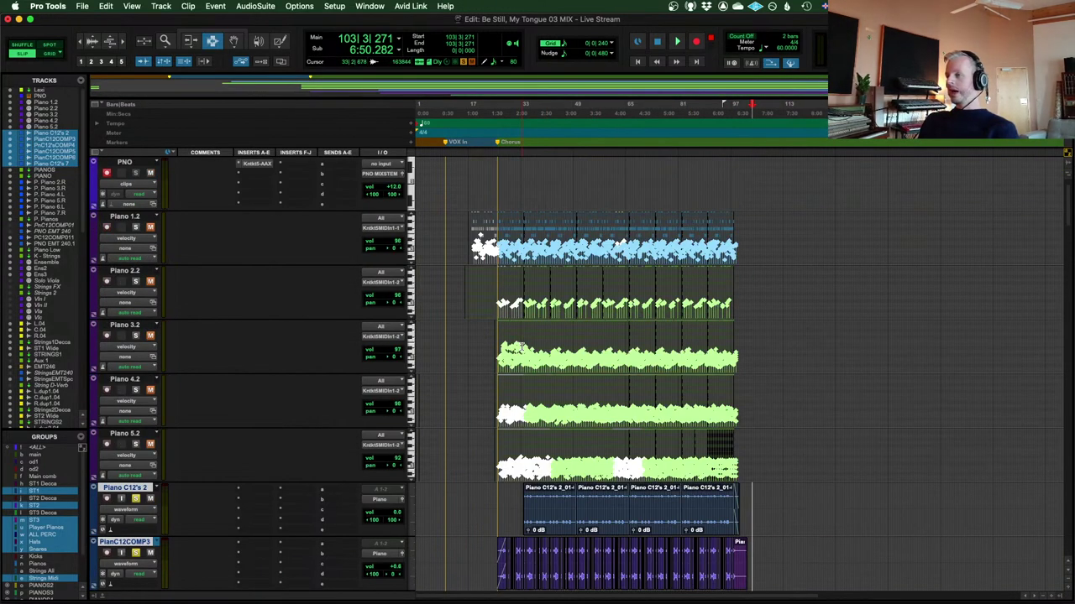
{"action": "scroll", "coordinate": [522, 346], "scroll_direction": "down", "scroll_amount": 3}
{"action": "scroll", "coordinate": [522, 346], "scroll_direction": "up", "scroll_amount": 3}
{"action": "scroll", "coordinate": [522, 346], "scroll_direction": "down", "scroll_amount": 2}
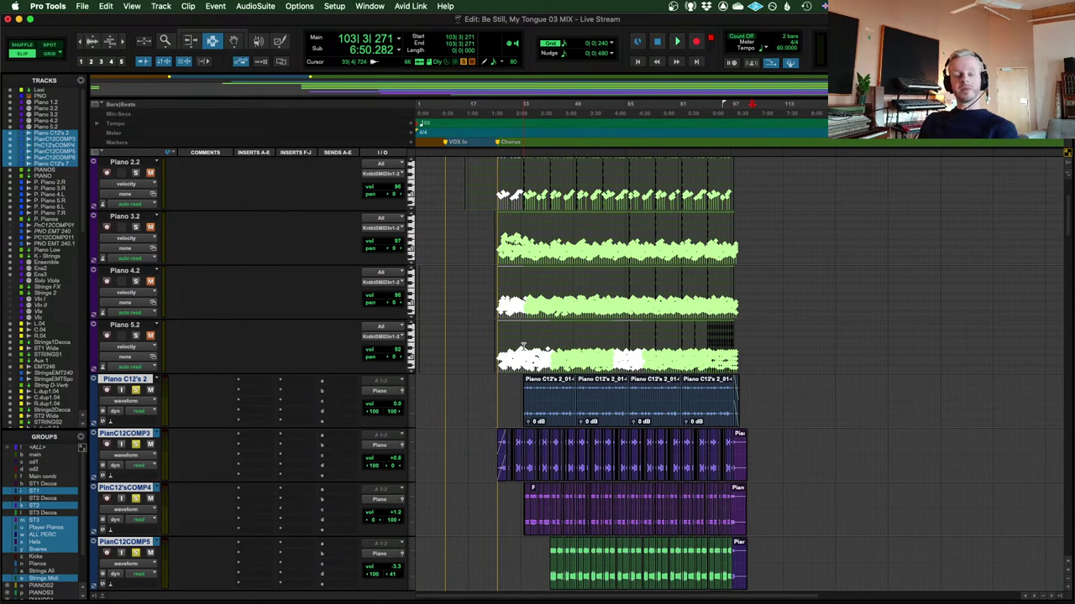
{"action": "scroll", "coordinate": [522, 346], "scroll_direction": "down", "scroll_amount": 3}
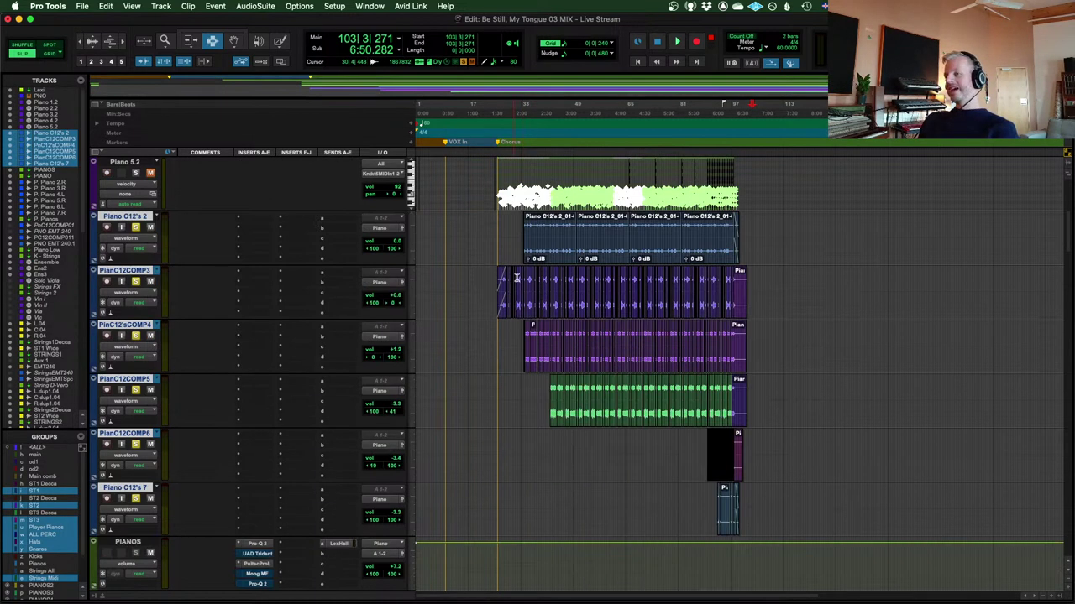
Solo PnC12COMP011 and PNO EMT 240.1 and play them from 25|4|806, just before the Chorus marker
{"action": "scroll", "coordinate": [243, 297], "scroll_direction": "down", "scroll_amount": 3}
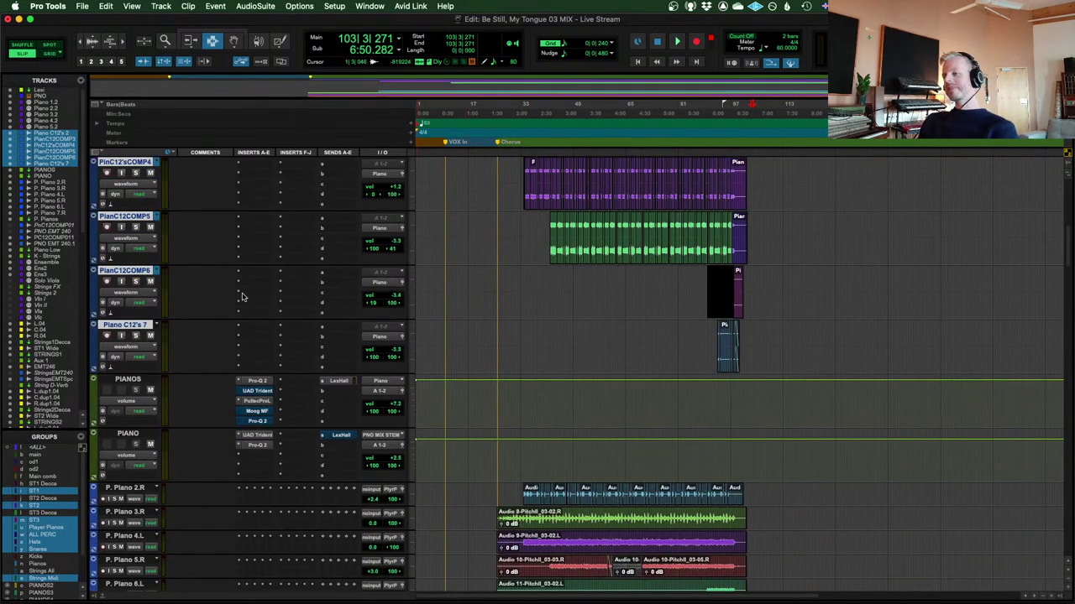
{"action": "scroll", "coordinate": [505, 286], "scroll_direction": "down", "scroll_amount": 4}
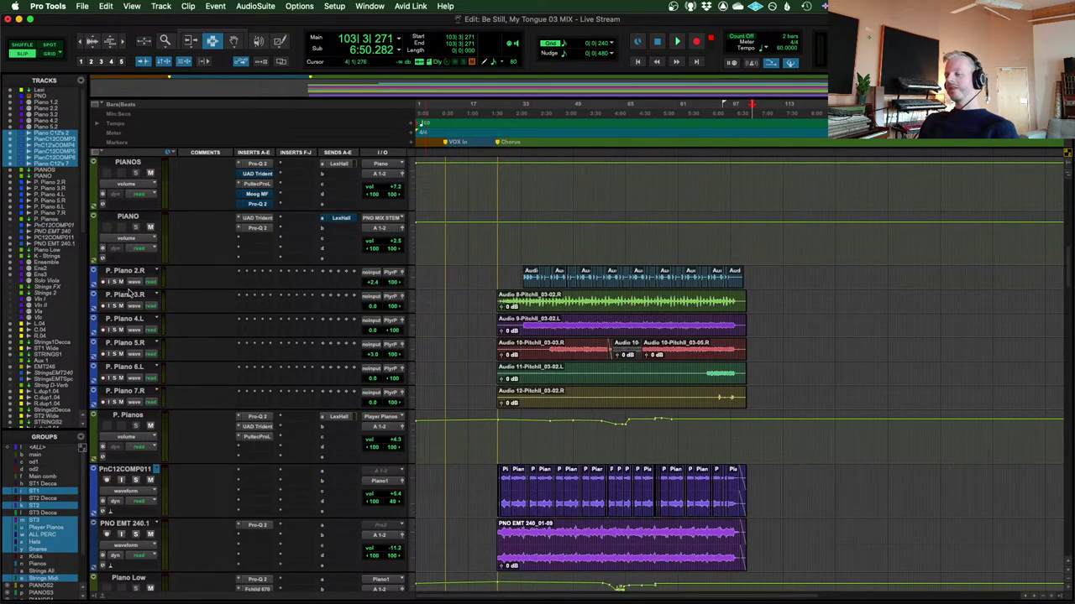
{"action": "scroll", "coordinate": [191, 336], "scroll_direction": "down", "scroll_amount": 2}
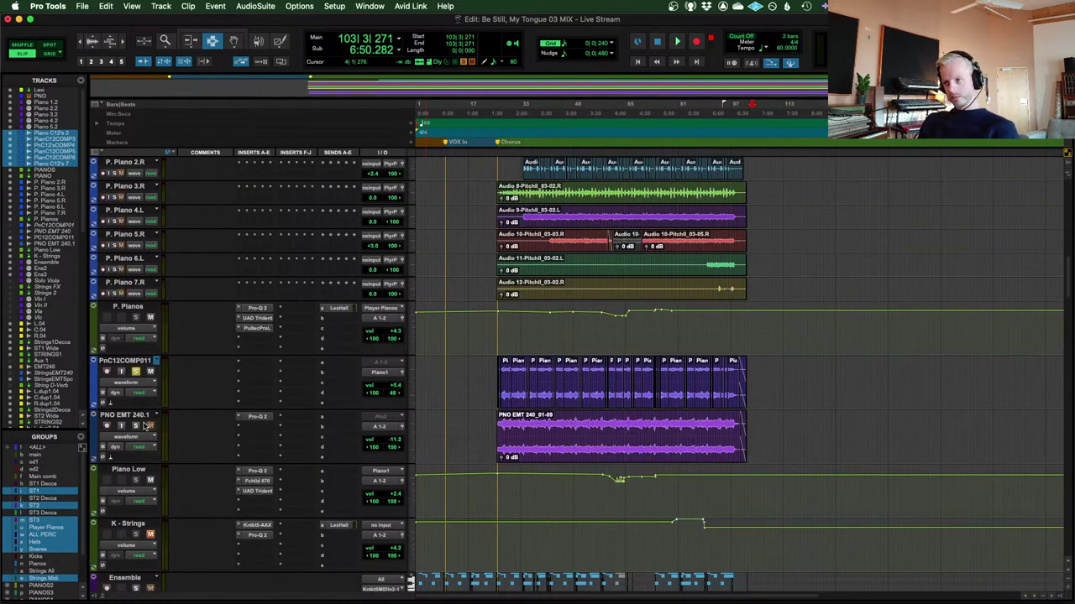
{"action": "left_click", "coordinate": [495, 371]}
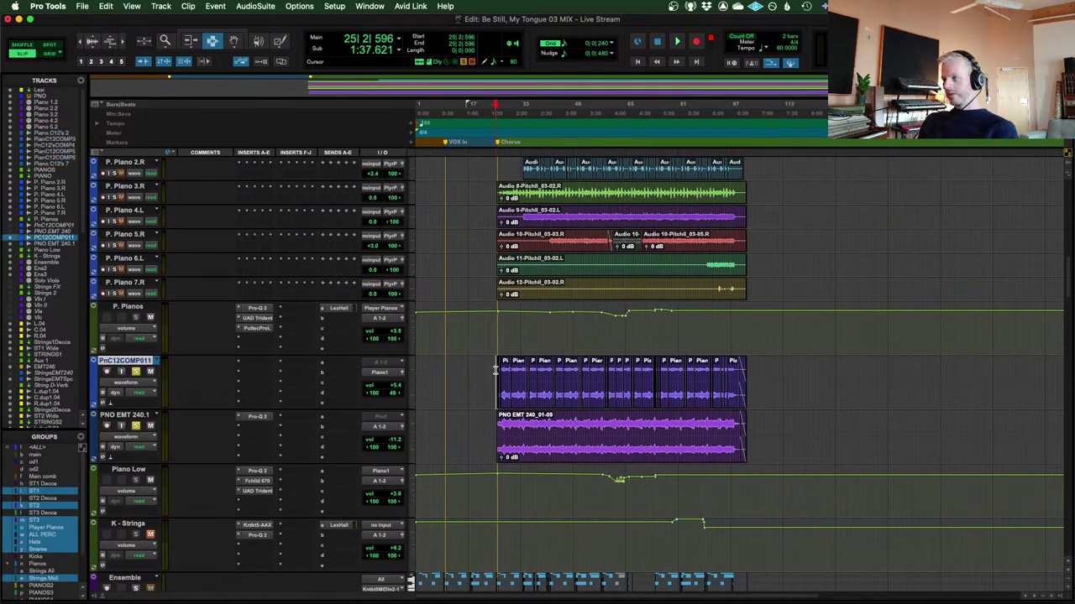
{"action": "key", "text": "super+bracketright"}
{"action": "key", "text": "super+bracketright"}
{"action": "key", "text": "super+bracketright"}
{"action": "key", "text": "space"}
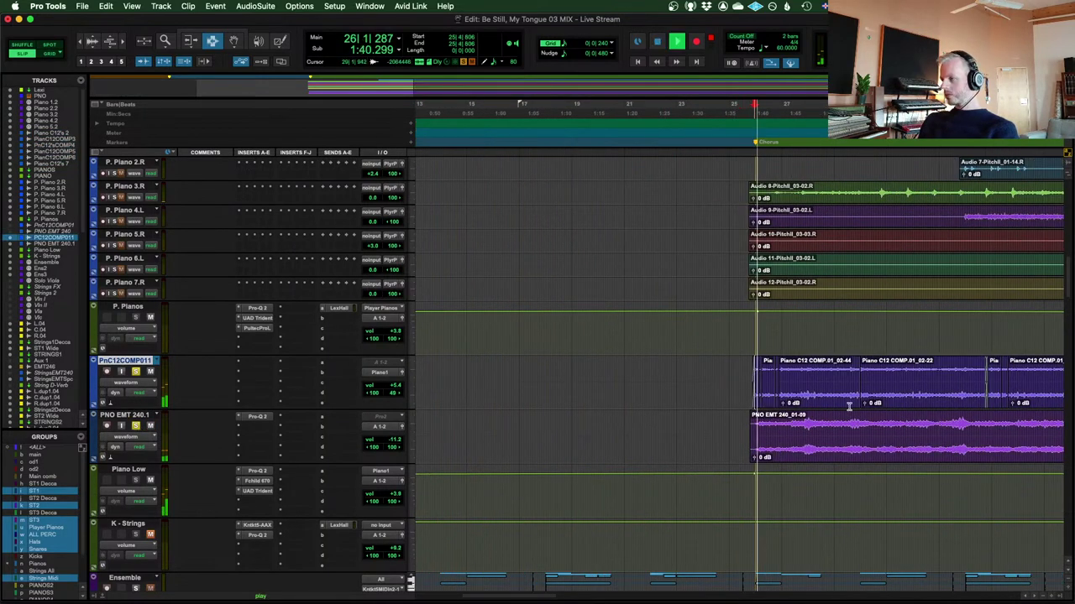
Follow the PnC12COMP011 playback with its complete run of clips in view, and stop it
{"action": "scroll", "coordinate": [652, 374], "scroll_direction": "right", "scroll_amount": 4}
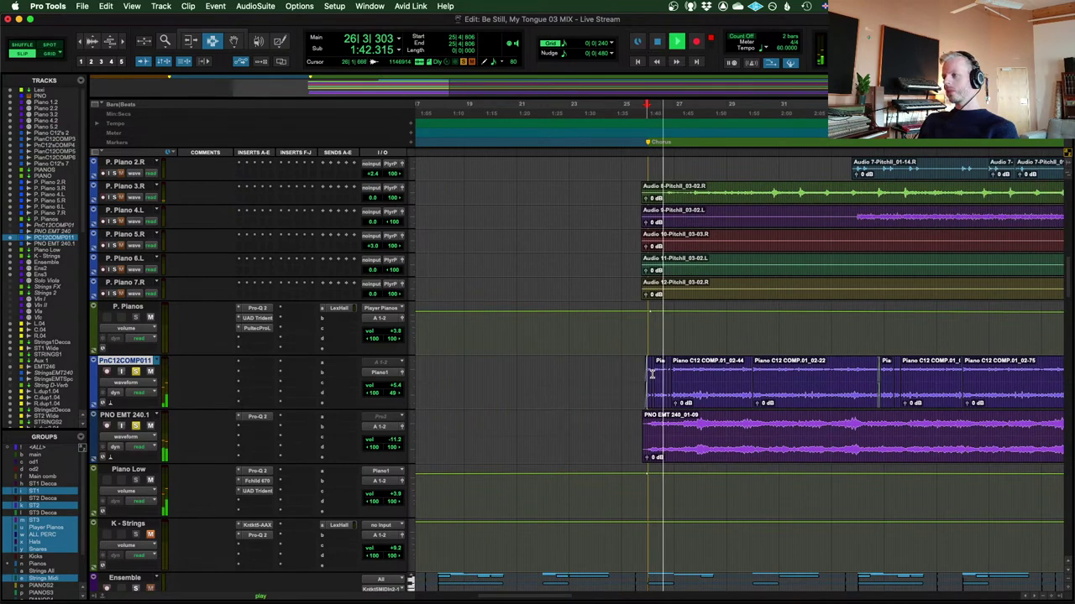
{"action": "key", "text": "super+bracketleft"}
{"action": "key", "text": "super+bracketleft"}
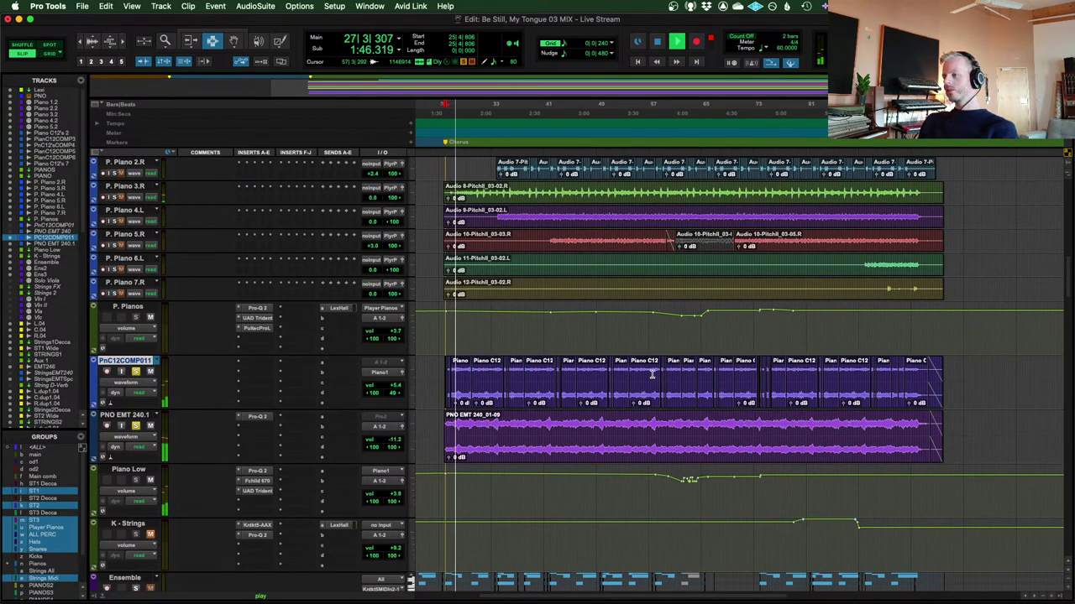
{"action": "key", "text": "space"}
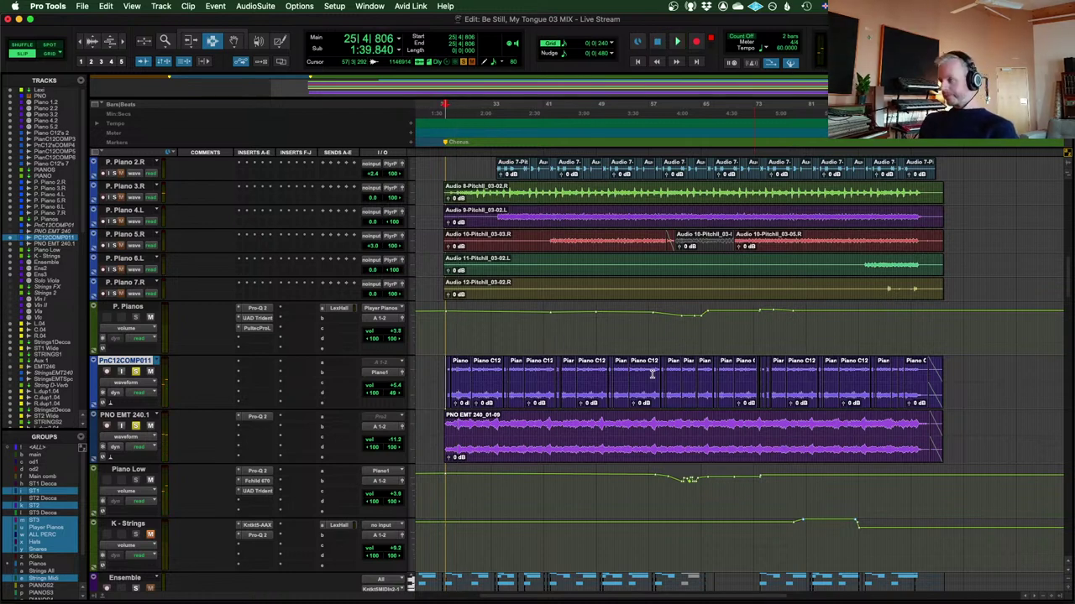
Examine the clip edits of PnC12COMP011 at the Chorus marker and along the full length of the track
{"action": "key", "text": "super+bracketright"}
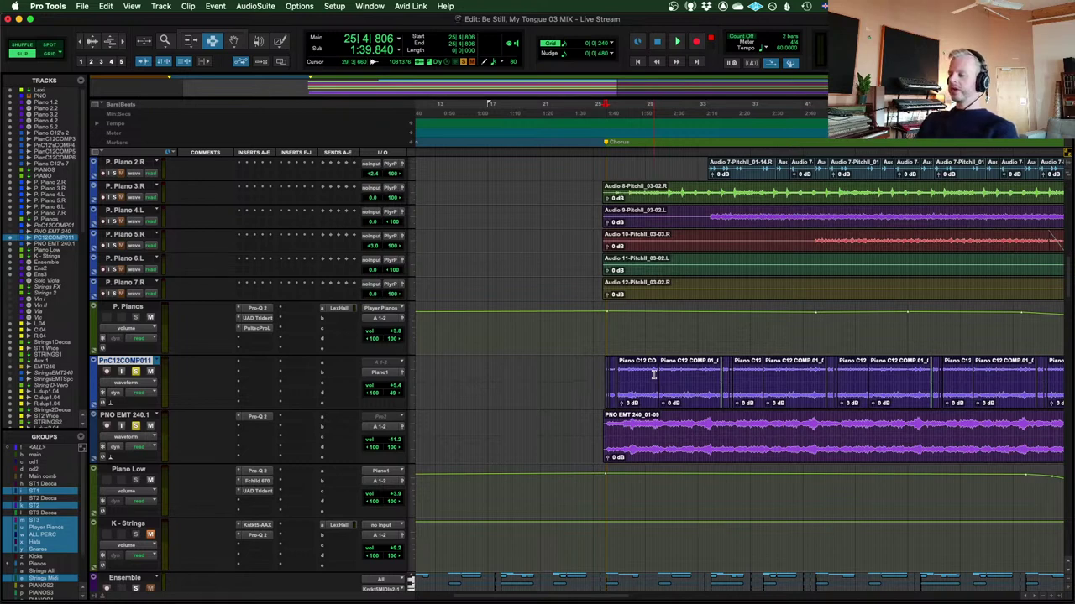
{"action": "scroll", "coordinate": [652, 375], "scroll_direction": "left", "scroll_amount": 2}
{"action": "scroll", "coordinate": [638, 374], "scroll_direction": "up", "scroll_amount": 3}
{"action": "scroll", "coordinate": [630, 376], "scroll_direction": "down", "scroll_amount": 3}
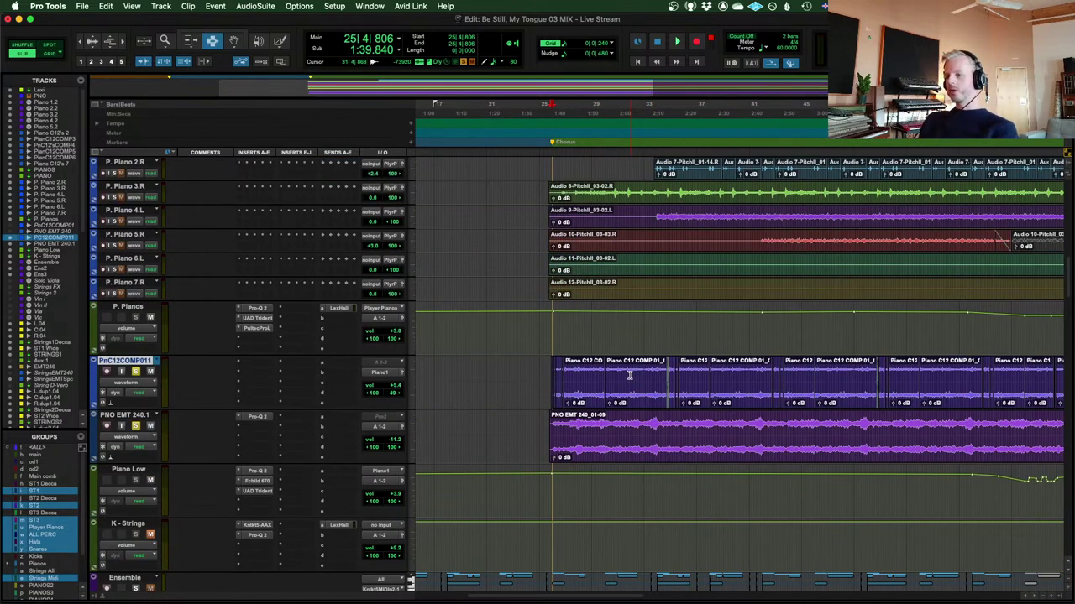
{"action": "scroll", "coordinate": [613, 375], "scroll_direction": "down", "scroll_amount": 2}
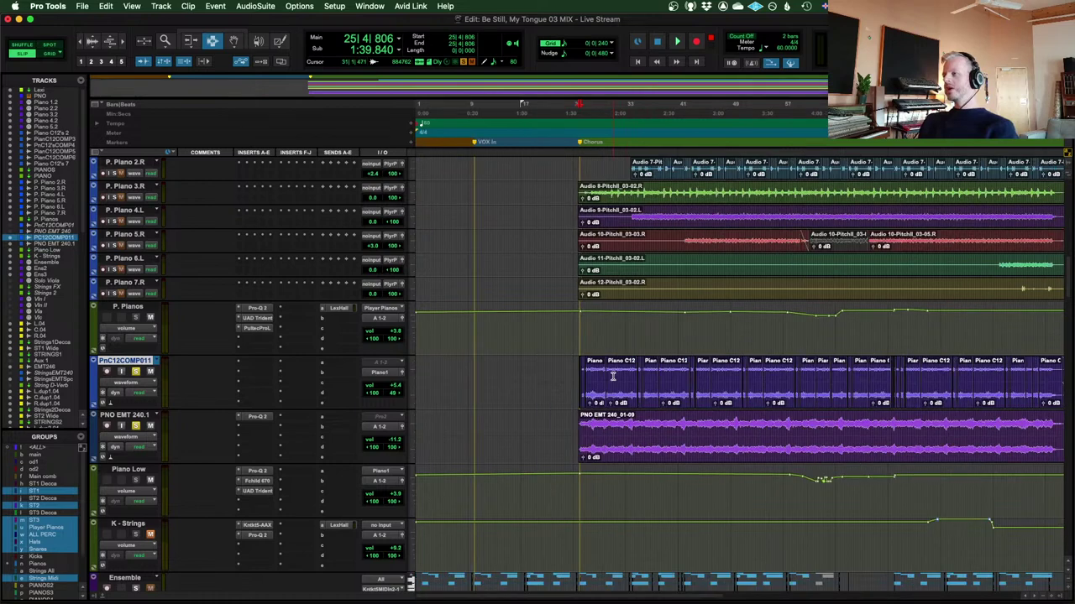
{"action": "scroll", "coordinate": [613, 375], "scroll_direction": "up", "scroll_amount": 2}
{"action": "scroll", "coordinate": [613, 375], "scroll_direction": "down", "scroll_amount": 2}
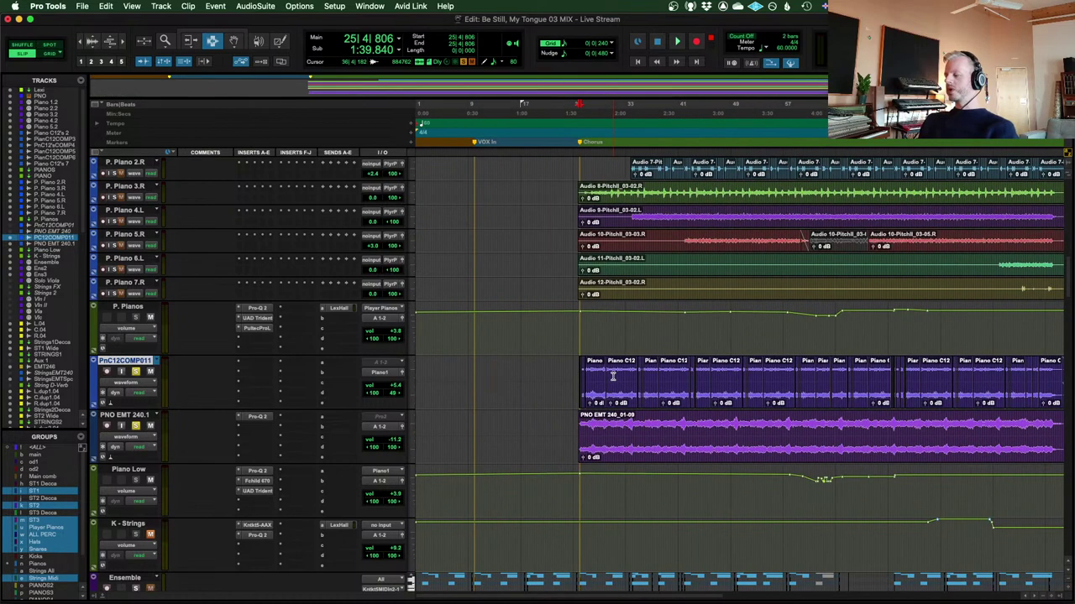
{"action": "scroll", "coordinate": [613, 375], "scroll_direction": "down", "scroll_amount": 1}
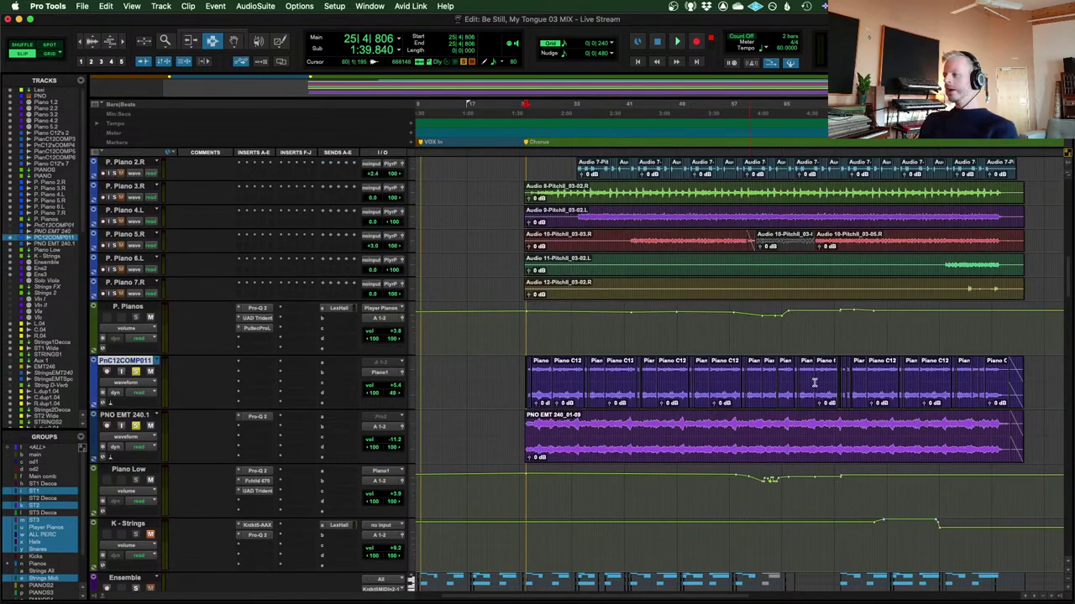
Place the edit cursor at 49|1|164 on PnC12COMP011 and inspect its repeated clips back to the Chorus marker
{"action": "left_click", "coordinate": [683, 386]}
{"action": "scroll", "coordinate": [529, 389], "scroll_direction": "up", "scroll_amount": 2}
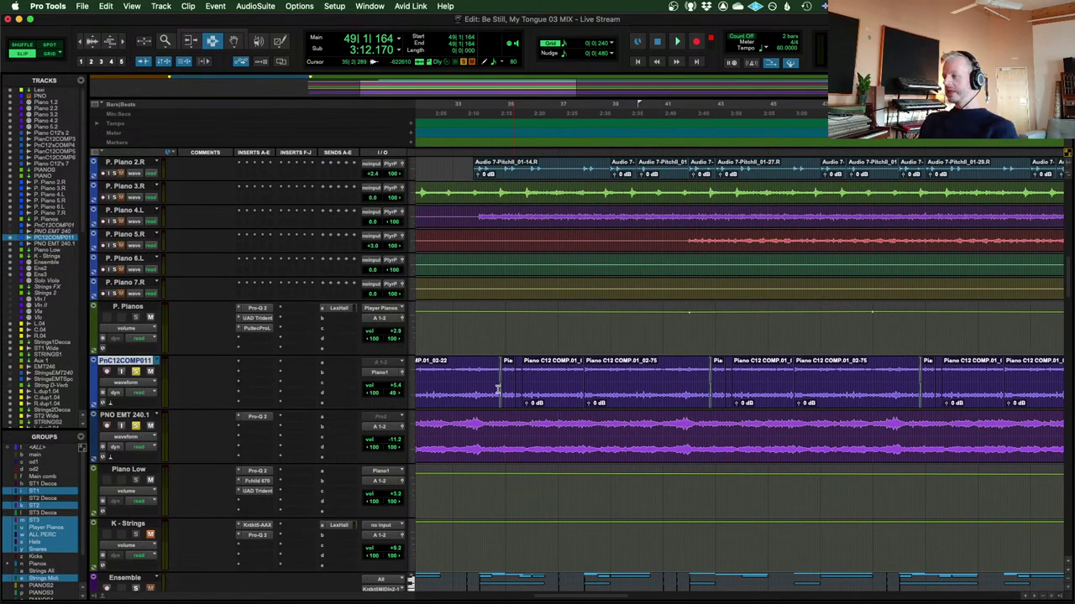
{"action": "scroll", "coordinate": [542, 387], "scroll_direction": "left", "scroll_amount": 2}
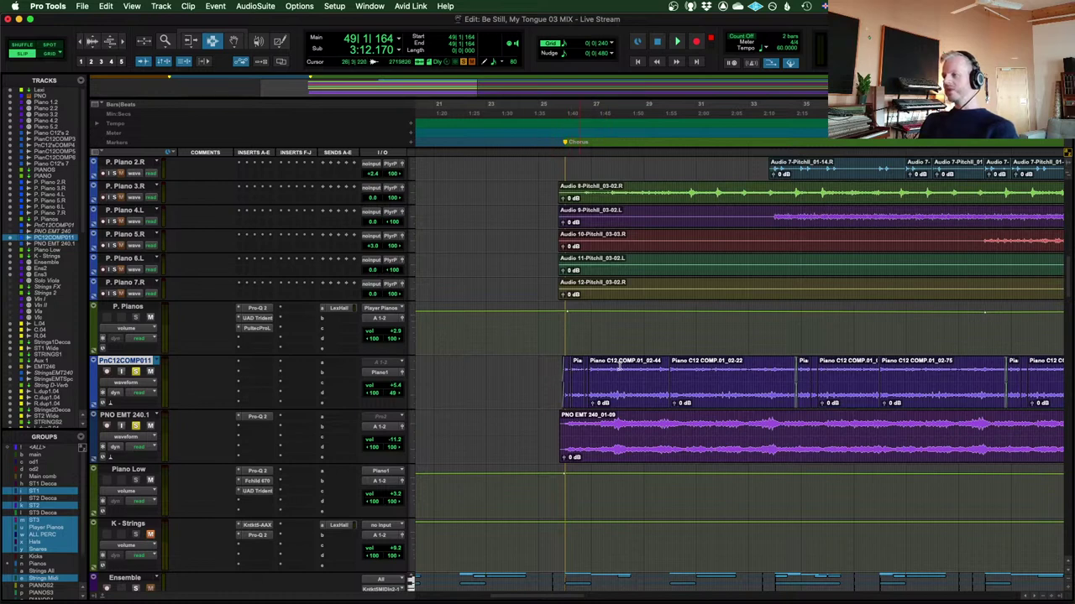
Solo the P. Piano 2.R to 7.R tracks and place the edit cursor at 26|1|666
{"action": "scroll", "coordinate": [596, 314], "scroll_direction": "up", "scroll_amount": 3}
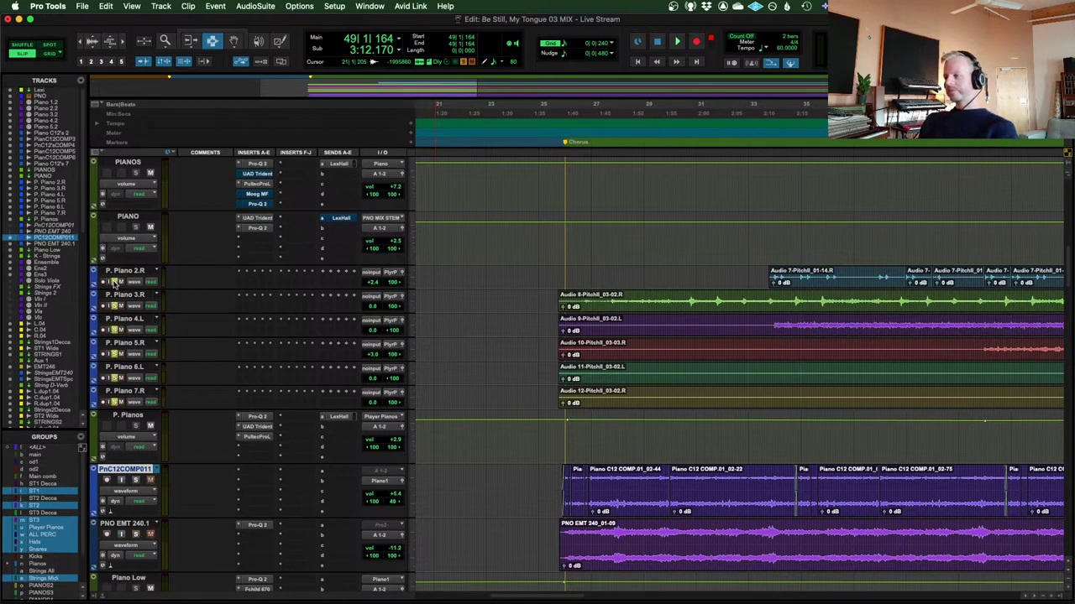
{"action": "left_click", "coordinate": [571, 299]}
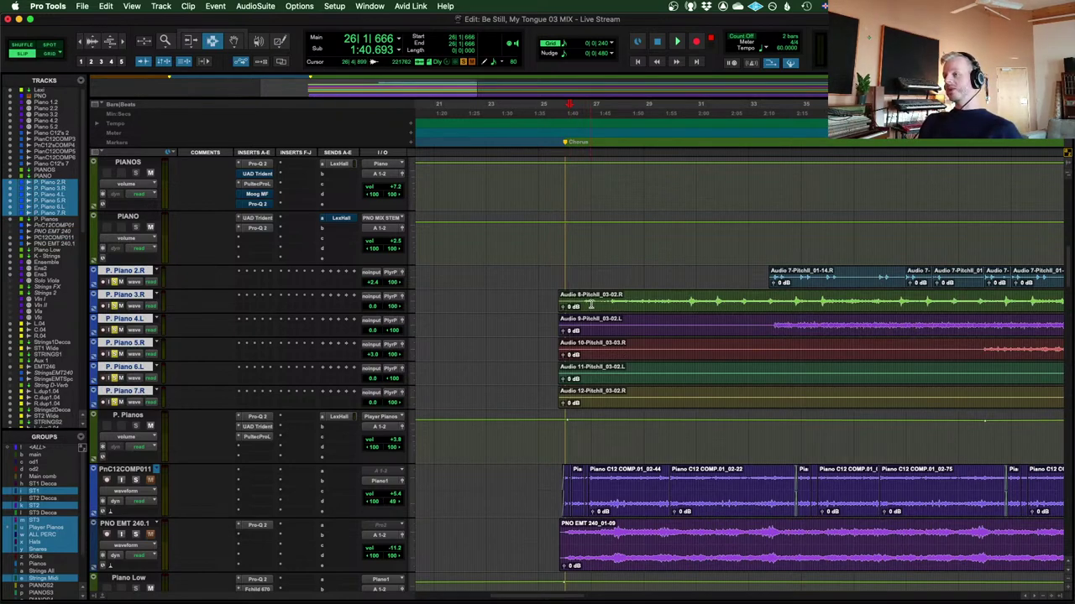
Solo the Piano 1.2 to 5.2 MIDI tracks and play them from 25|3|783, with the PNO instrument track shown
{"action": "scroll", "coordinate": [587, 307], "scroll_direction": "up", "scroll_amount": 10}
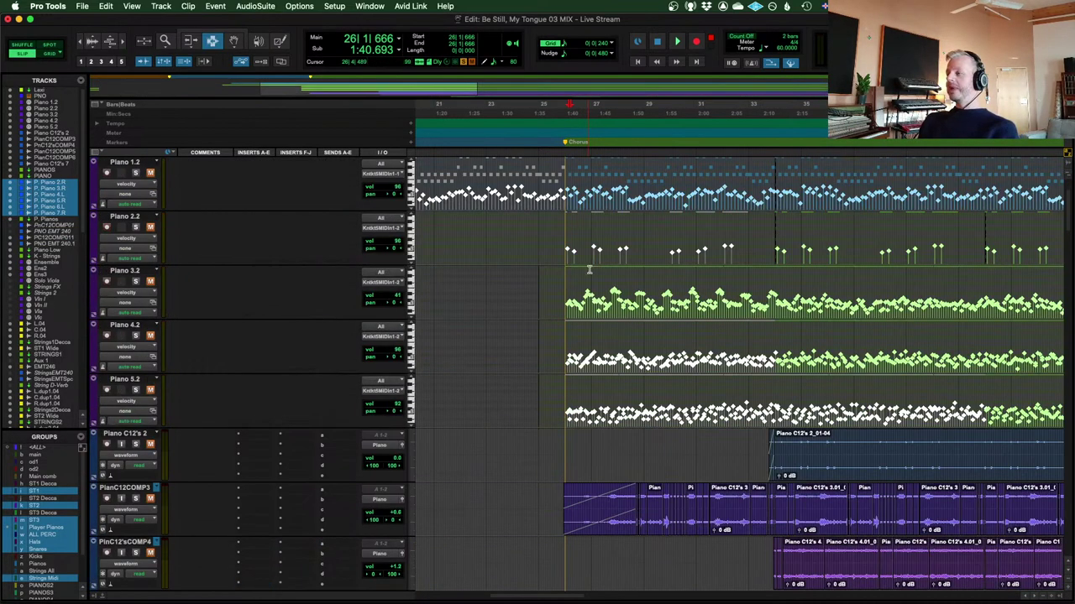
{"action": "left_click", "coordinate": [556, 194]}
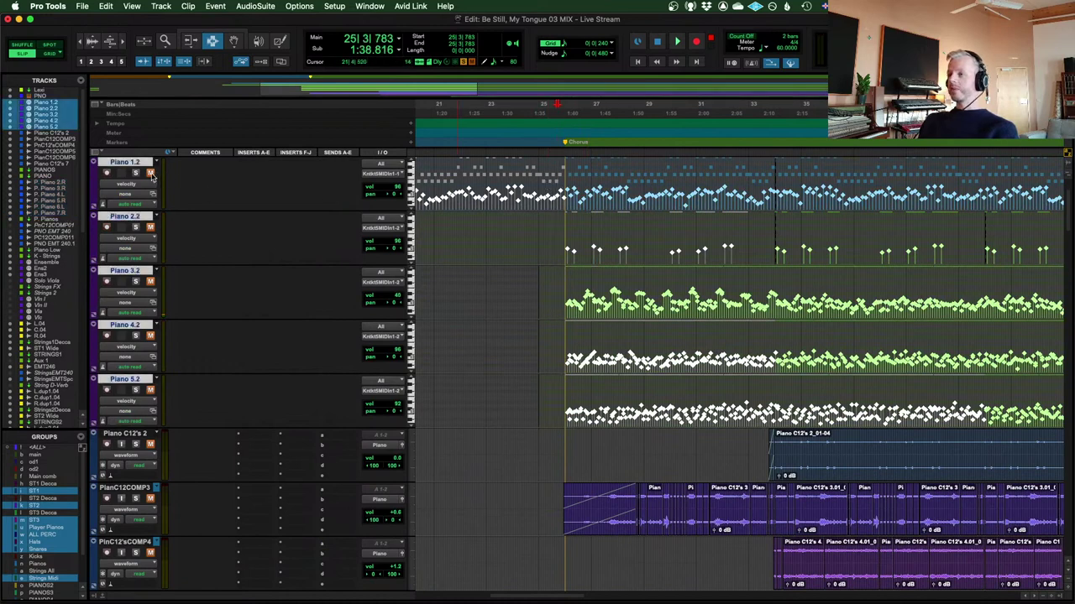
{"action": "left_click", "coordinate": [135, 172]}
{"action": "key", "text": "space"}
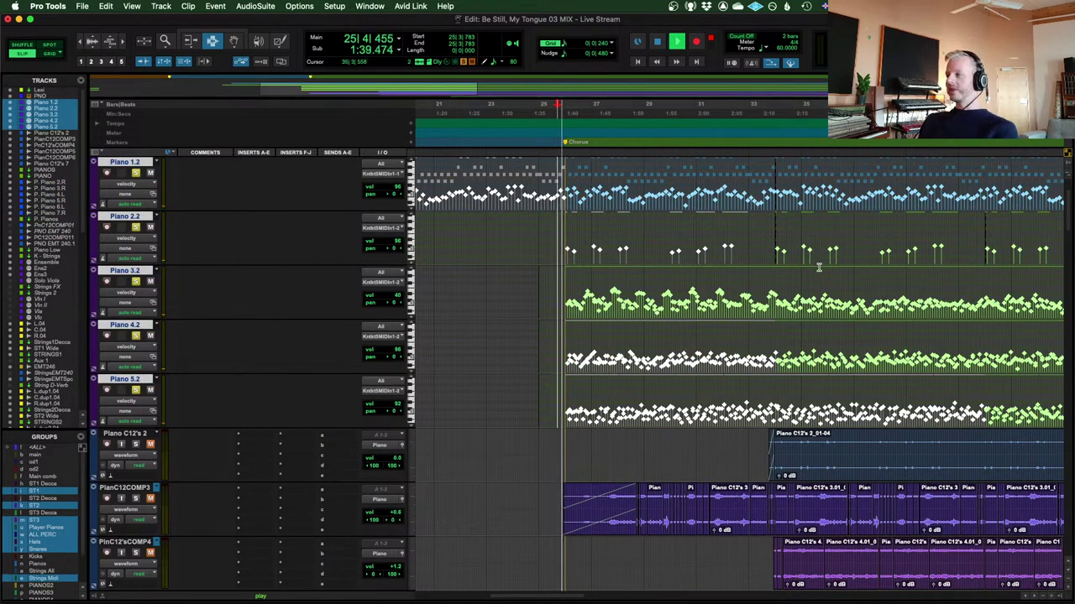
{"action": "scroll", "coordinate": [839, 281], "scroll_direction": "up", "scroll_amount": 1}
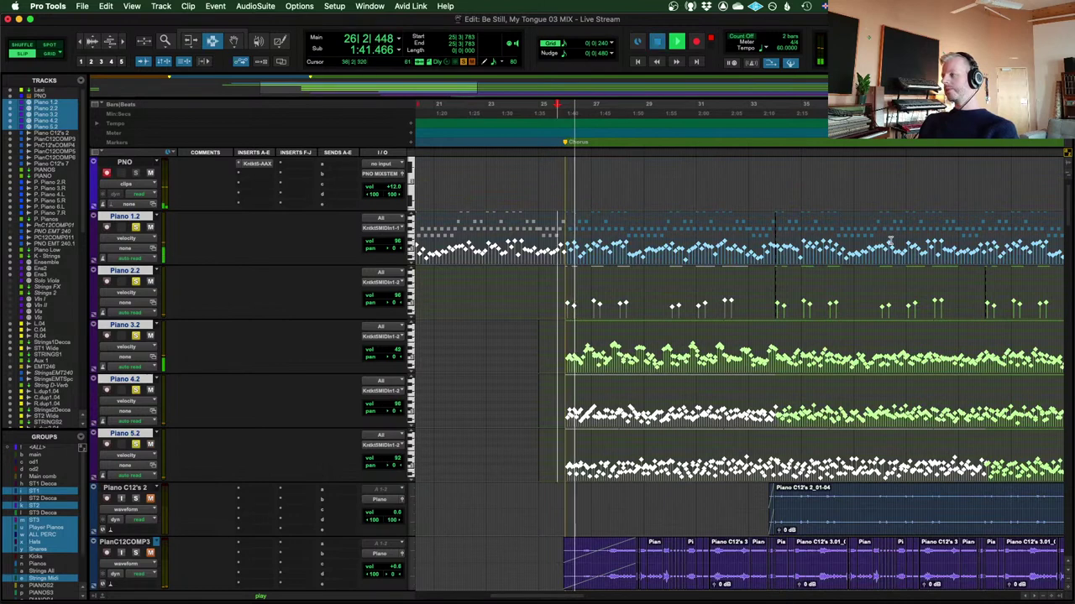
Stop the MIDI piano playback and place the edit cursor at 33|2|351 on Piano 1.2
{"action": "left_click", "coordinate": [892, 292]}
{"action": "key", "text": "space"}
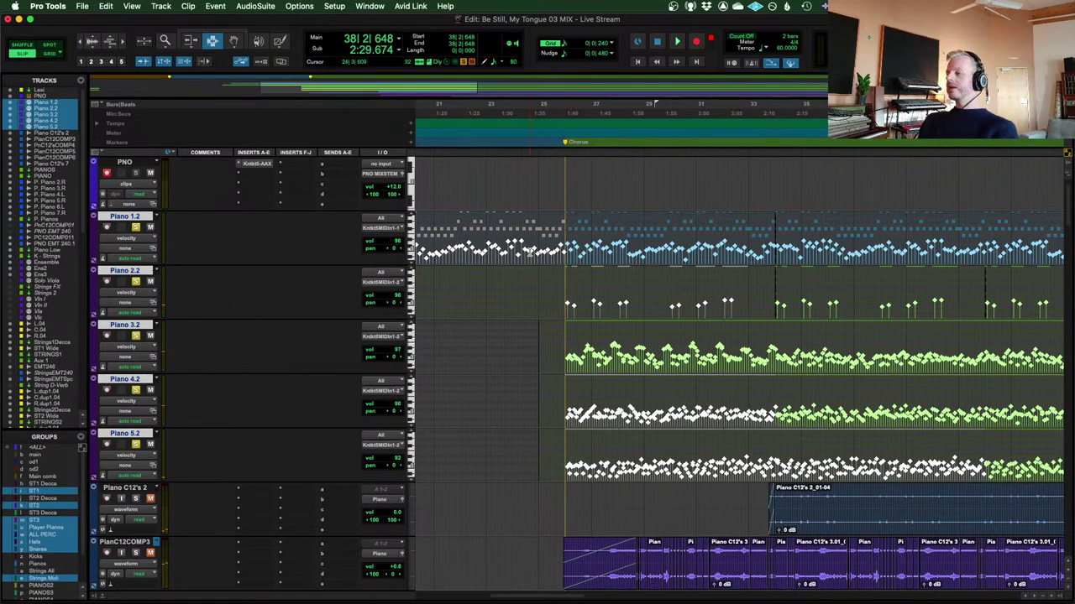
{"action": "left_click_drag", "start_coordinate": [556, 241], "coordinate": [702, 244]}
{"action": "left_click", "coordinate": [758, 242]}
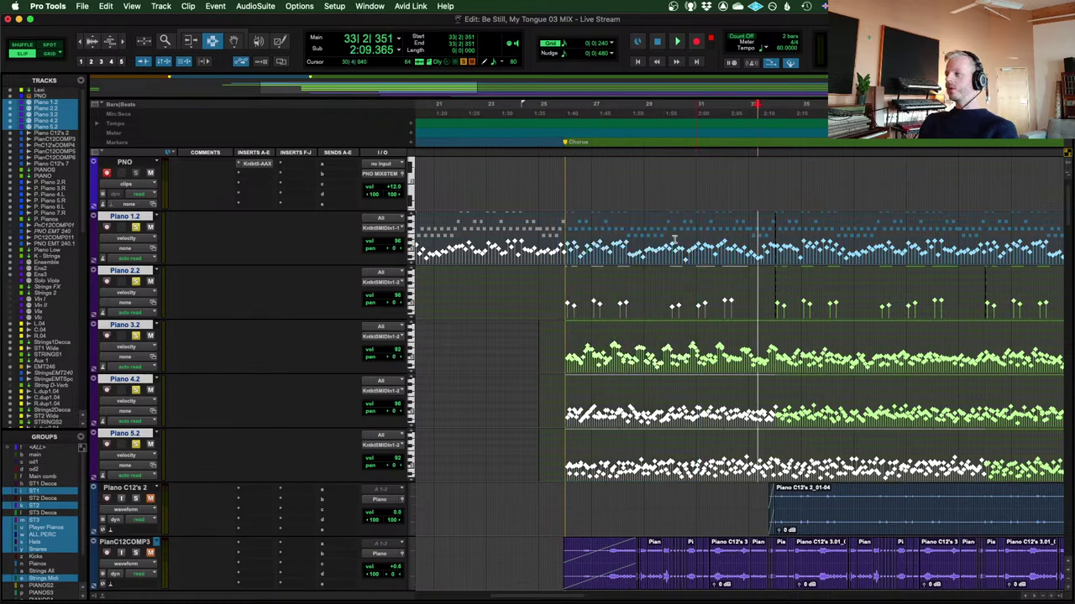
Place the edit cursor at 26|2|197 on the P. Piano 2.R to 7.R tracks and solo them
{"action": "scroll", "coordinate": [504, 218], "scroll_direction": "up", "scroll_amount": 1}
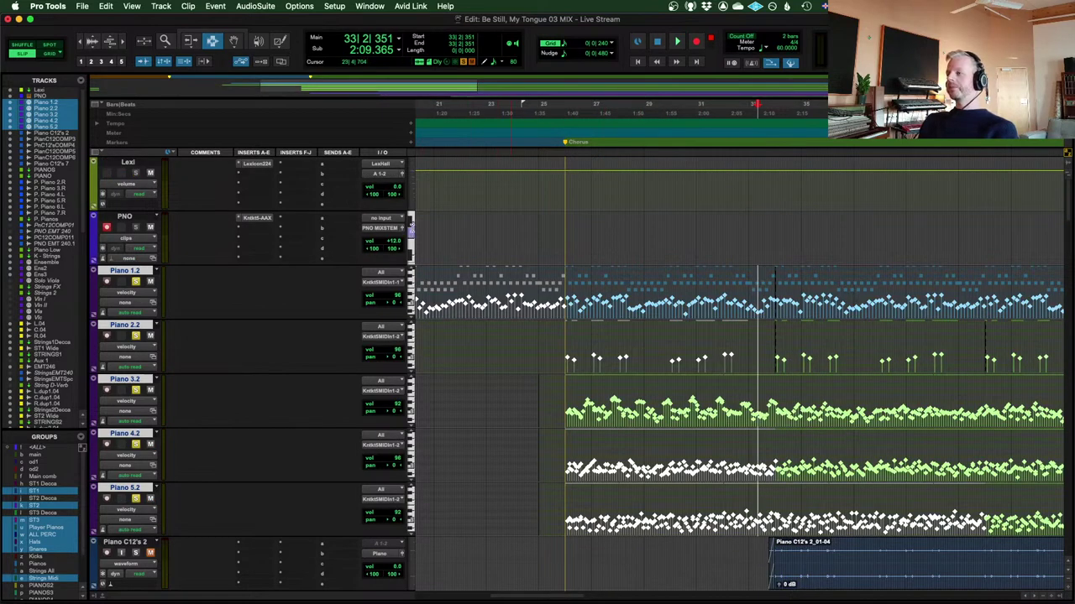
{"action": "scroll", "coordinate": [680, 272], "scroll_direction": "down", "scroll_amount": 2}
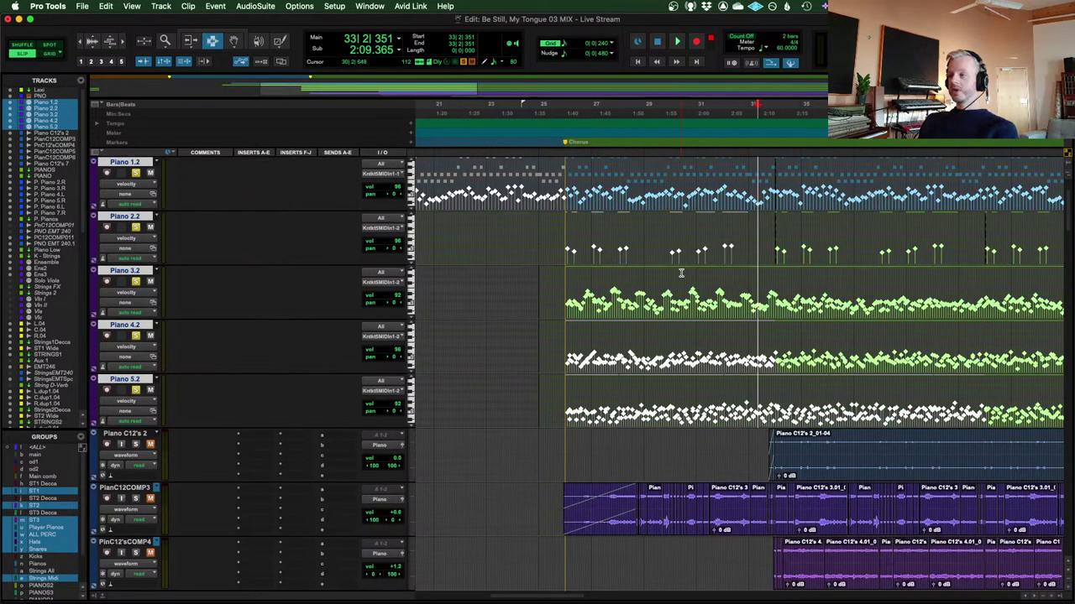
{"action": "scroll", "coordinate": [551, 306], "scroll_direction": "down", "scroll_amount": 5}
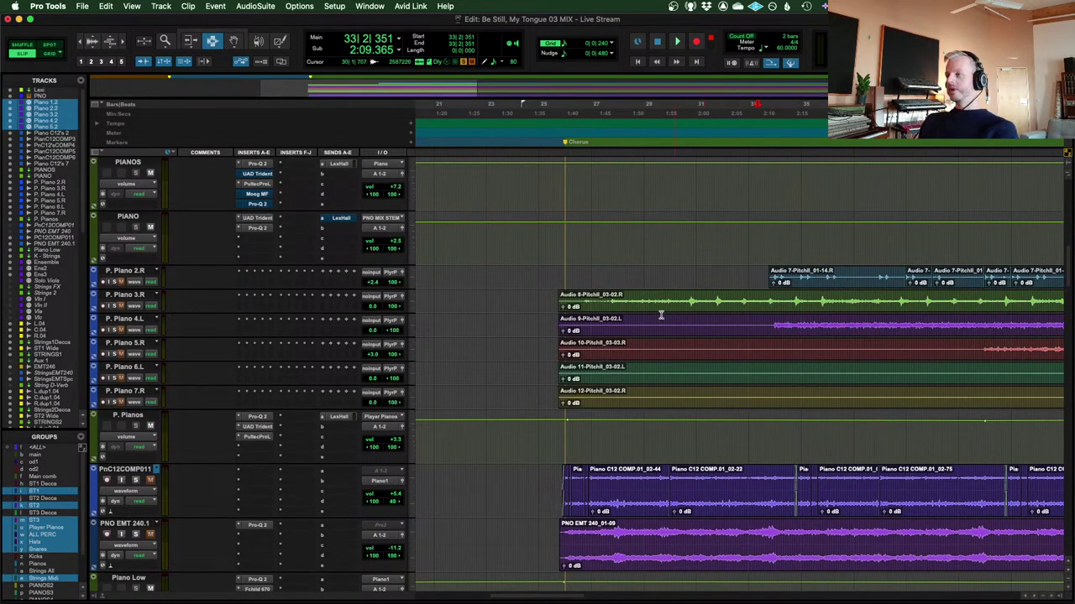
{"action": "left_click", "coordinate": [563, 299]}
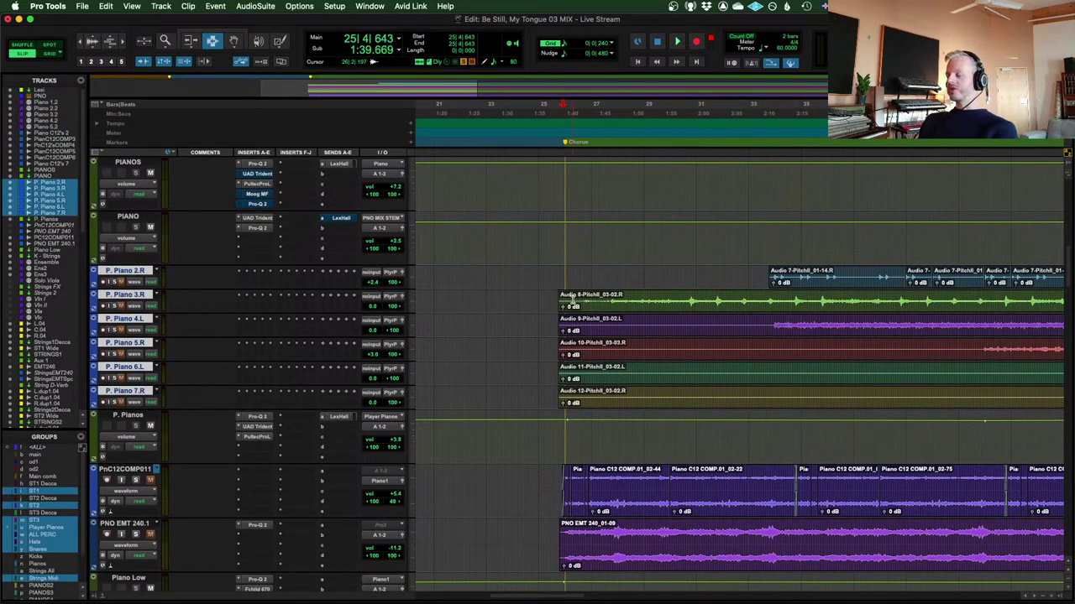
{"action": "left_click", "coordinate": [573, 289]}
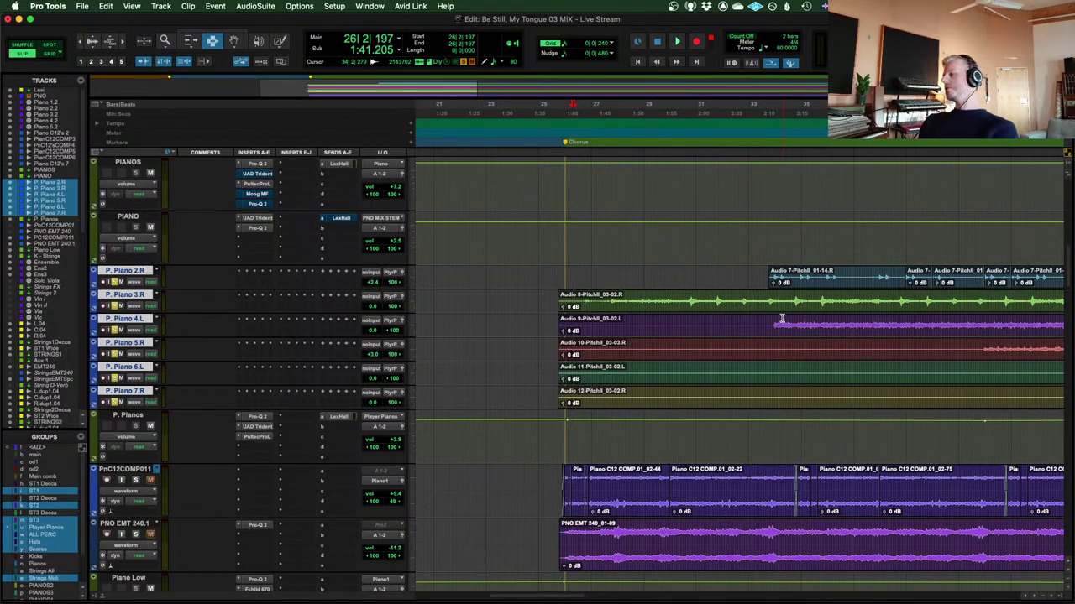
Examine the P. Piano 2.R to 7.R clips from the Chorus marker through to the end of the song
{"action": "key", "text": "r"}
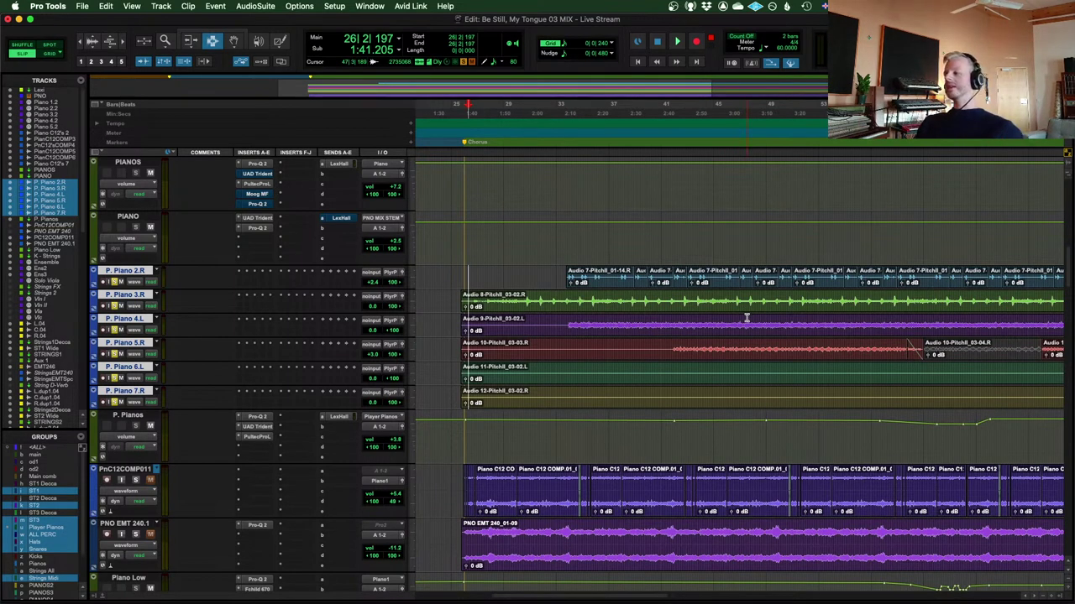
{"action": "scroll", "coordinate": [747, 318], "scroll_direction": "down", "scroll_amount": 3}
{"action": "key", "text": "r"}
{"action": "key", "text": "r"}
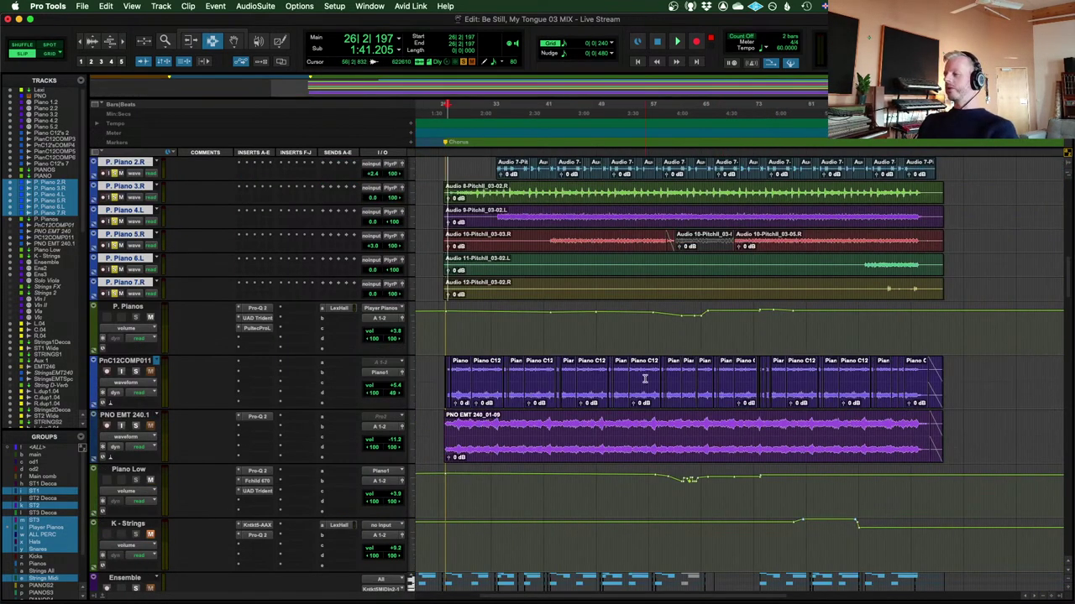
{"action": "scroll", "coordinate": [645, 378], "scroll_direction": "up", "scroll_amount": 3}
{"action": "key", "text": "t"}
{"action": "scroll", "coordinate": [647, 319], "scroll_direction": "right", "scroll_amount": 4}
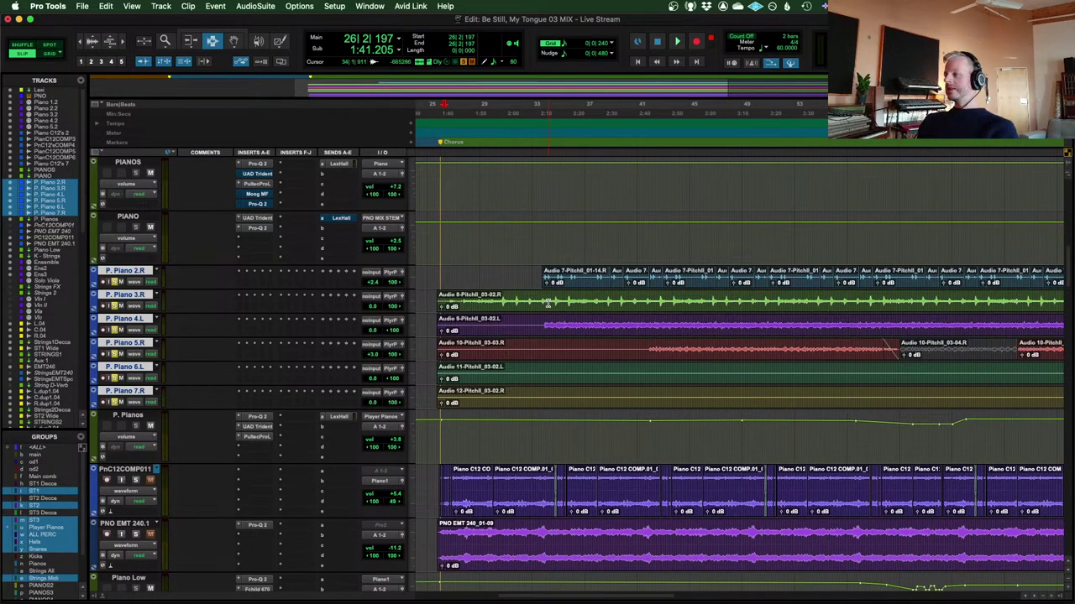
{"action": "scroll", "coordinate": [706, 277], "scroll_direction": "right", "scroll_amount": 10}
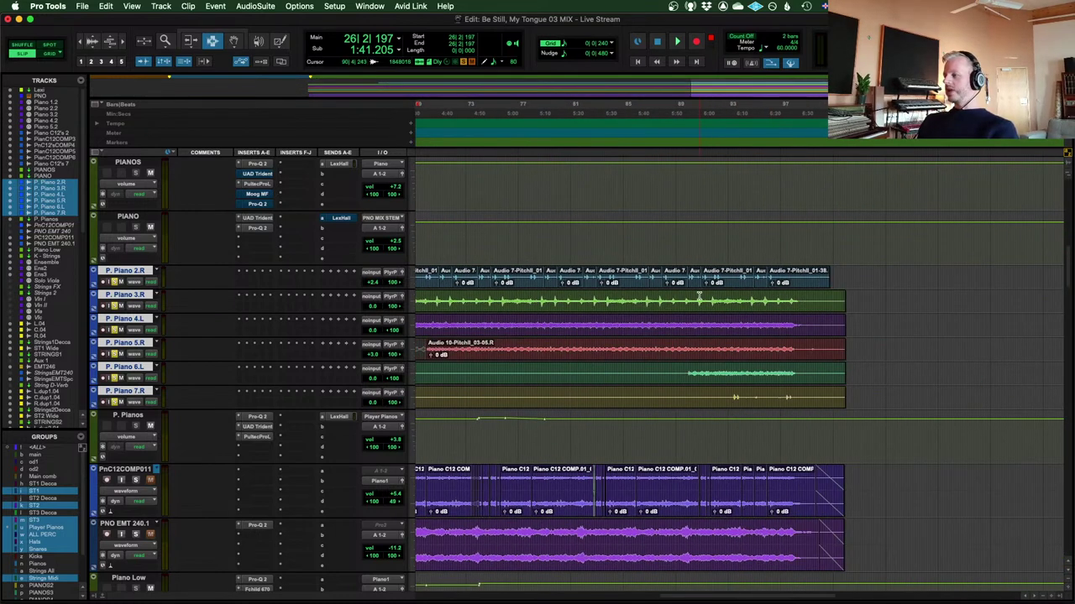
Play the soloed P. Piano 2.R to 7.R tracks from 90|4|571
{"action": "left_click", "coordinate": [699, 296]}
{"action": "key", "text": "space"}
{"action": "scroll", "coordinate": [143, 375], "scroll_direction": "down", "scroll_amount": 3}
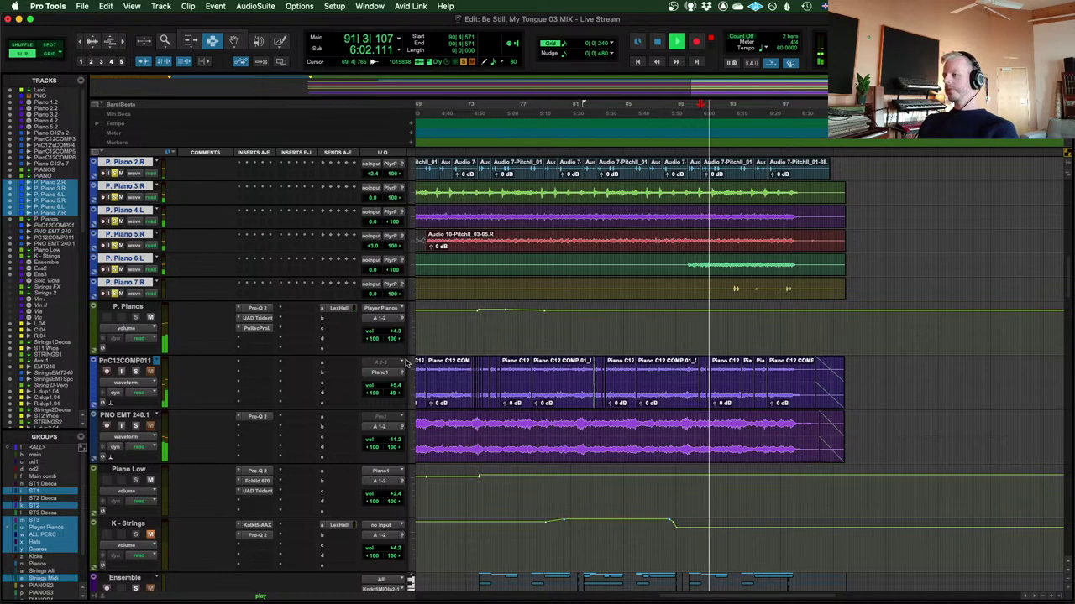
{"action": "scroll", "coordinate": [341, 307], "scroll_direction": "up", "scroll_amount": 2}
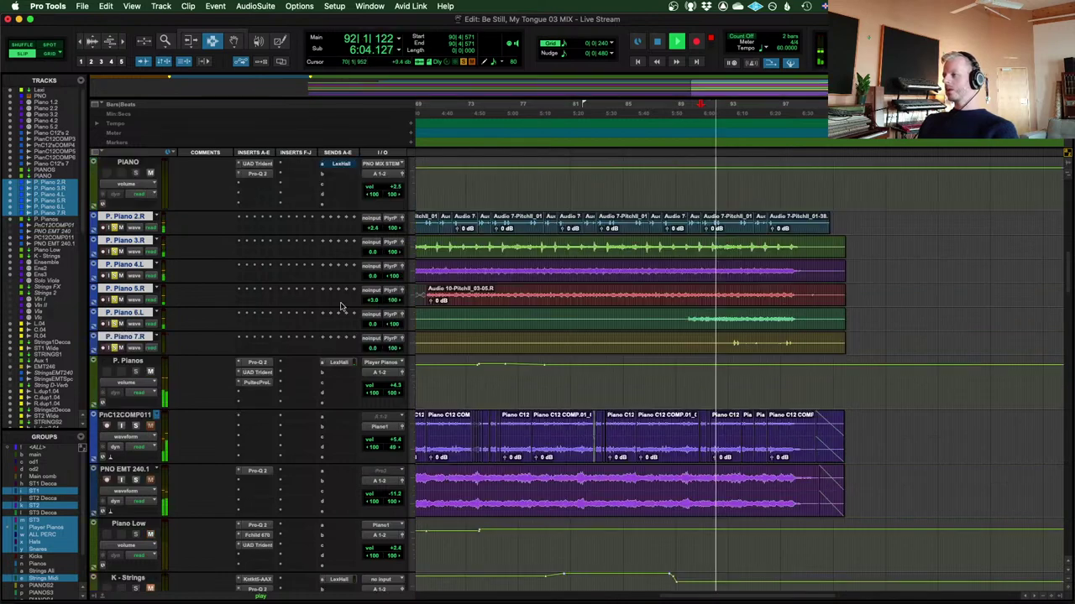
{"action": "scroll", "coordinate": [369, 307], "scroll_direction": "down", "scroll_amount": 3}
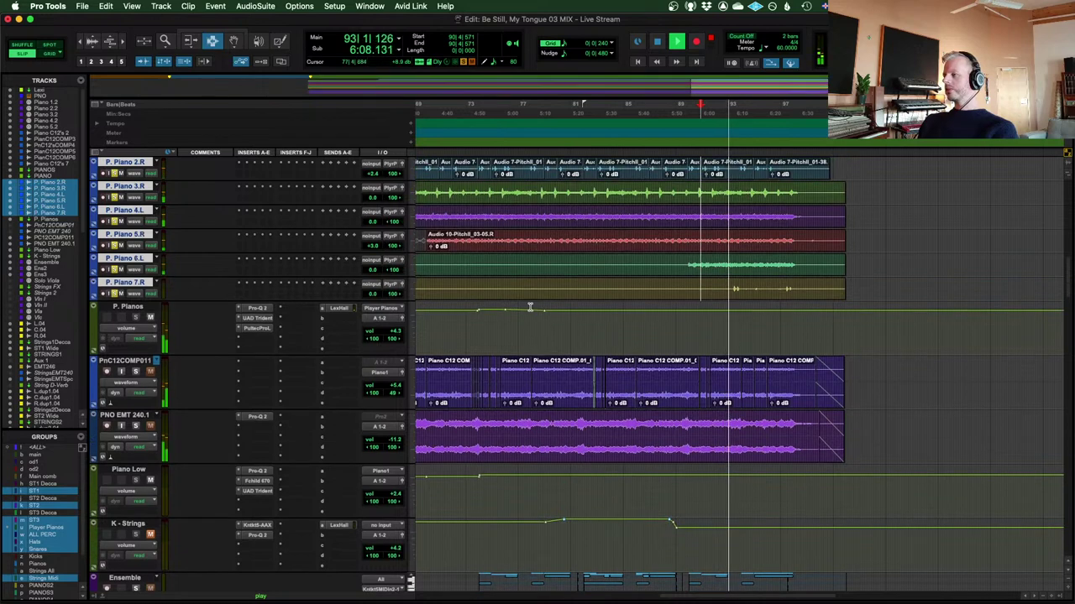
{"action": "scroll", "coordinate": [395, 202], "scroll_direction": "up", "scroll_amount": 1}
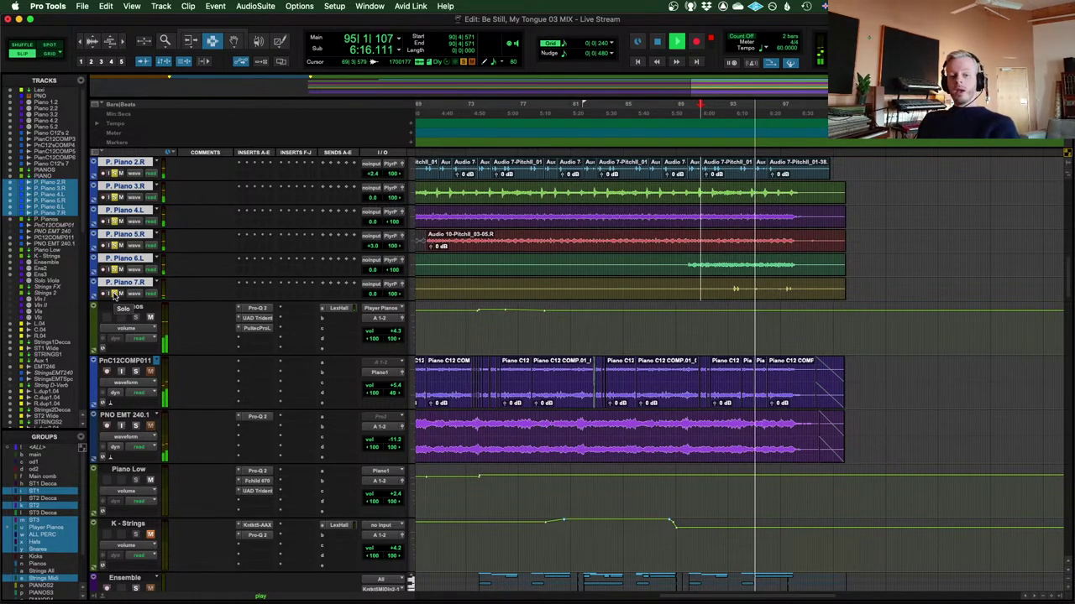
{"action": "key", "text": "space"}
Audition the Piano C12's 2 to Piano C12's 7 tracks in solo from 90|2|852 and mute them after playback
{"action": "scroll", "coordinate": [518, 303], "scroll_direction": "down", "scroll_amount": 5}
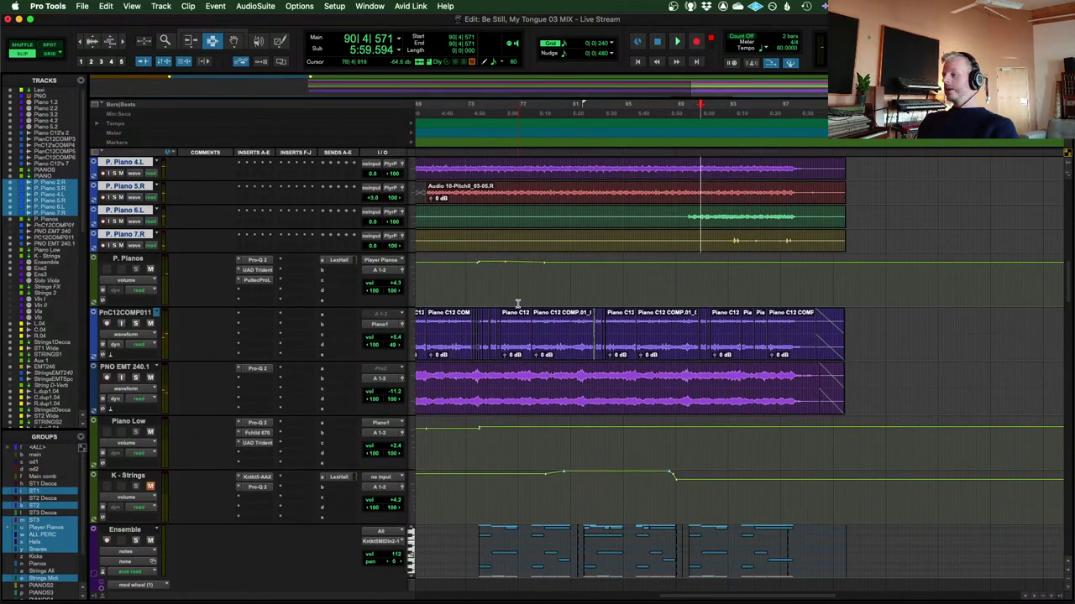
{"action": "scroll", "coordinate": [514, 301], "scroll_direction": "up", "scroll_amount": 10}
{"action": "scroll", "coordinate": [508, 300], "scroll_direction": "up", "scroll_amount": 4}
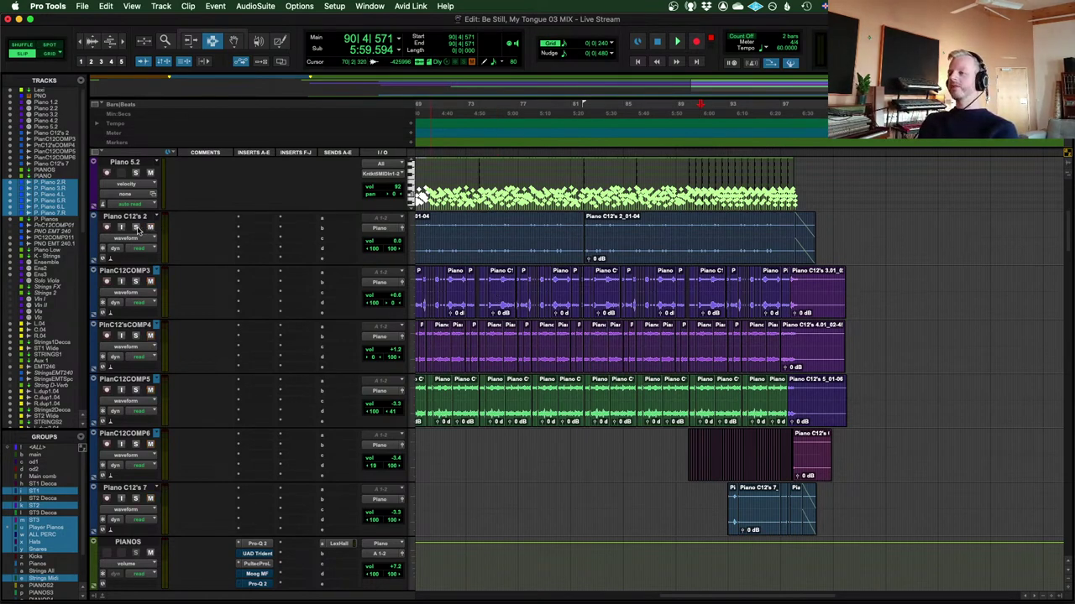
{"action": "left_click", "coordinate": [687, 277]}
{"action": "key", "text": "space"}
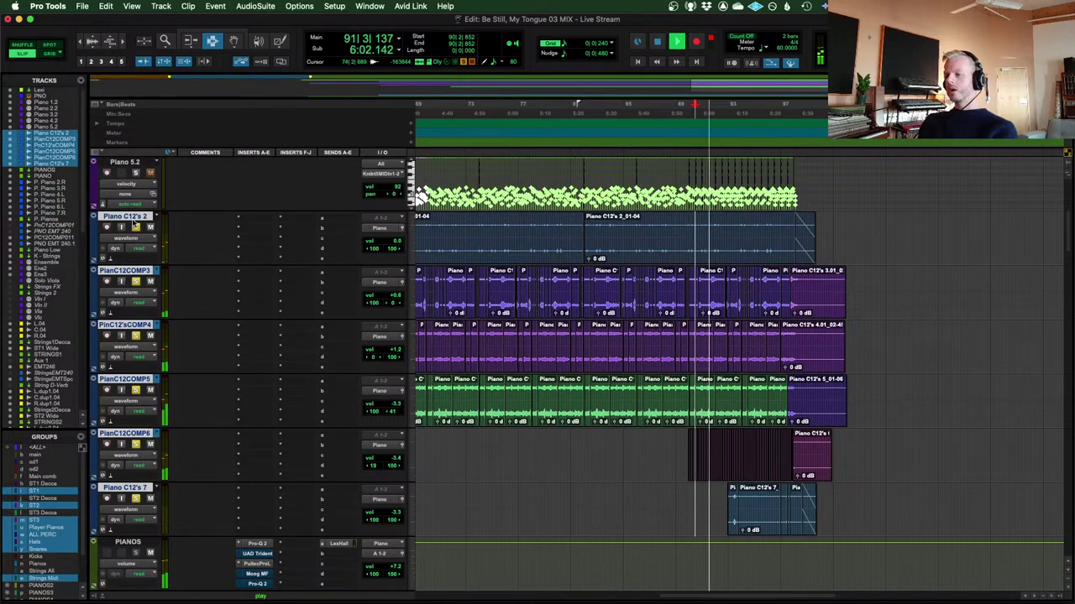
{"action": "key", "text": "space"}
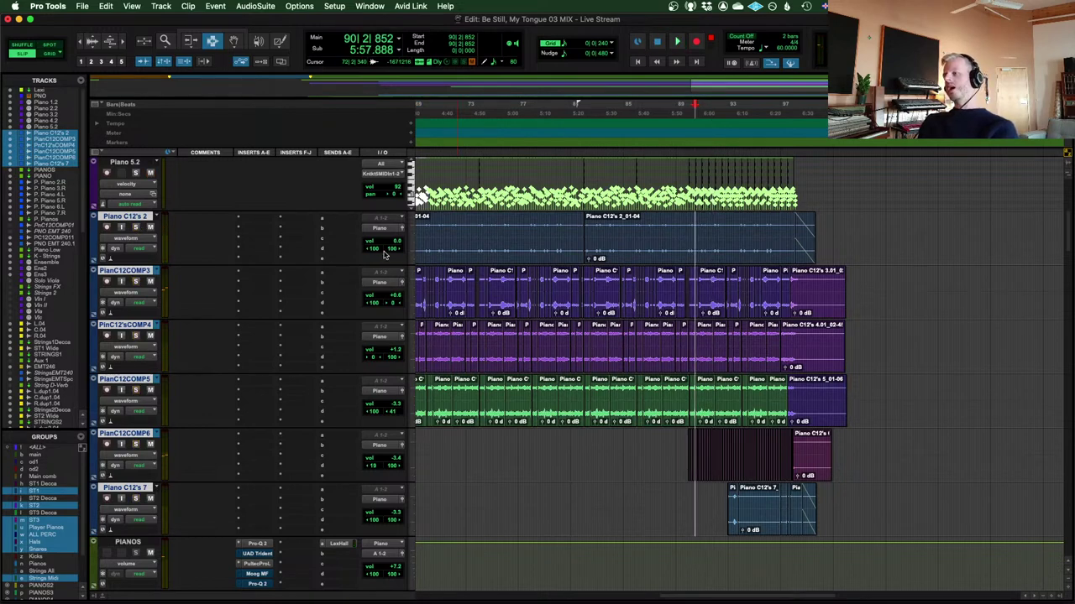
{"action": "left_click", "coordinate": [150, 228]}
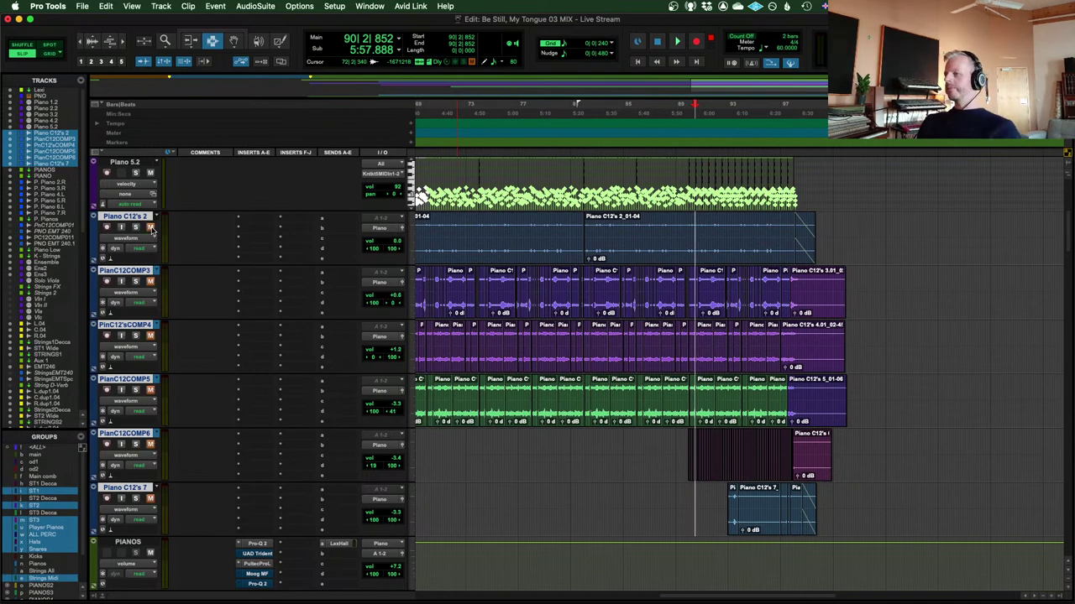
Play the soloed P. Piano 2.R to 7.R tracks again from 90|4|079
{"action": "scroll", "coordinate": [419, 198], "scroll_direction": "down", "scroll_amount": 8}
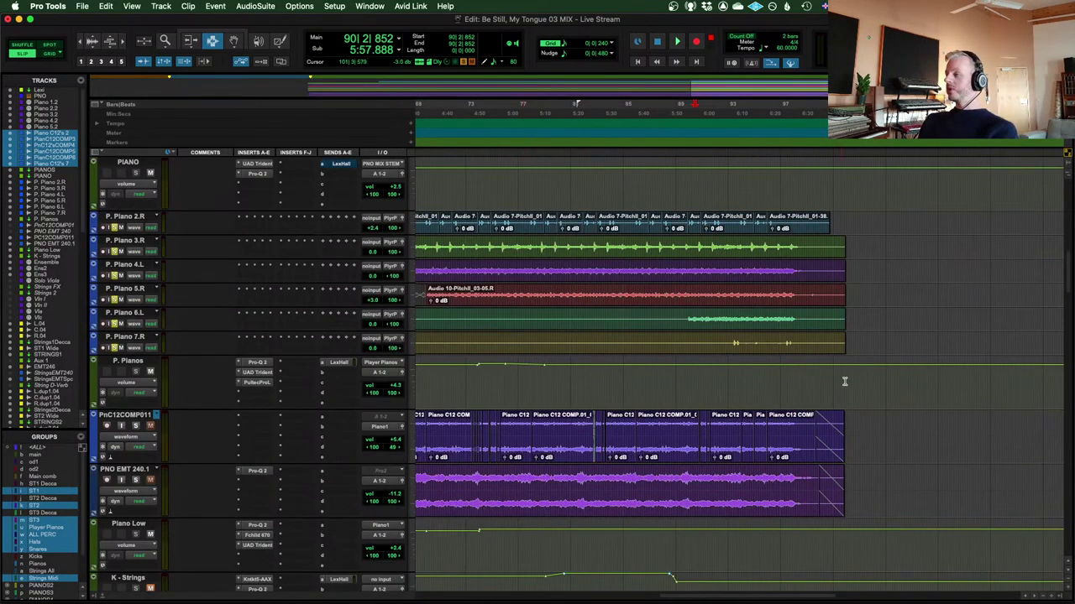
{"action": "left_click", "coordinate": [699, 232]}
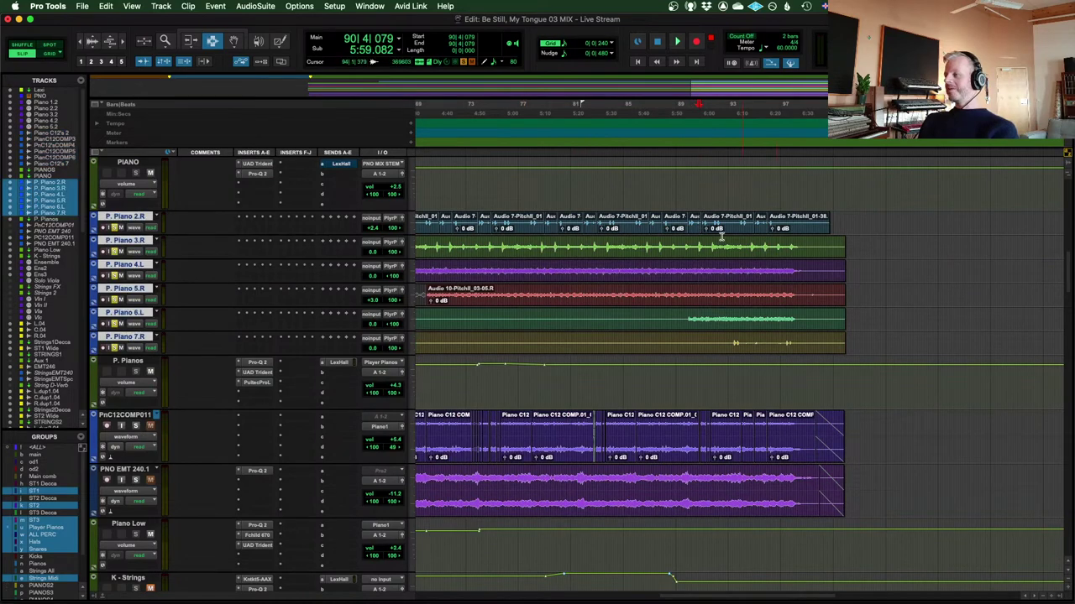
{"action": "key", "text": "space"}
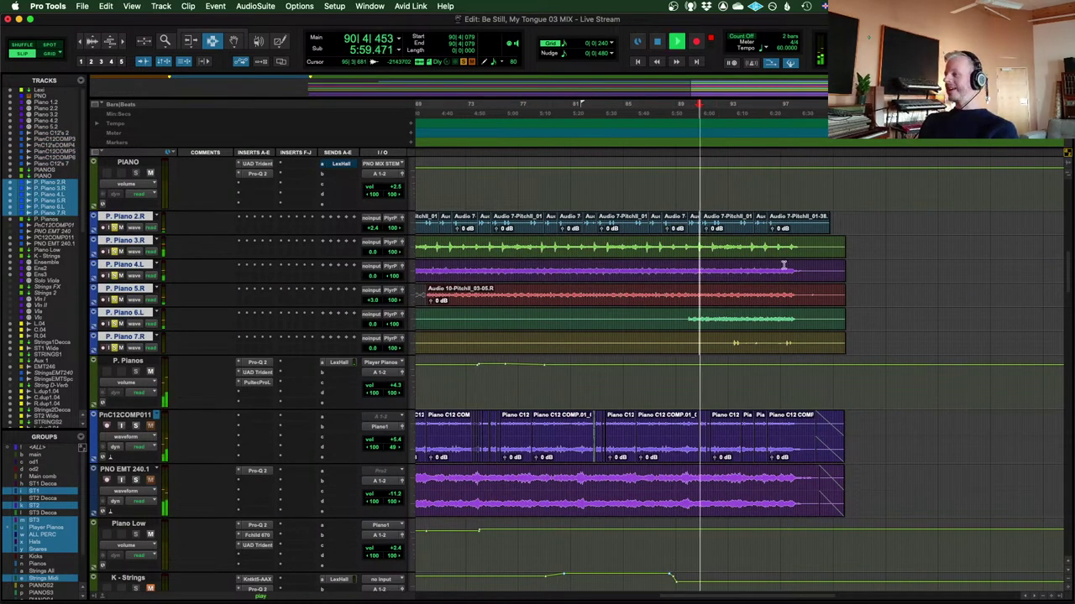
{"action": "scroll", "coordinate": [781, 267], "scroll_direction": "up", "scroll_amount": 1}
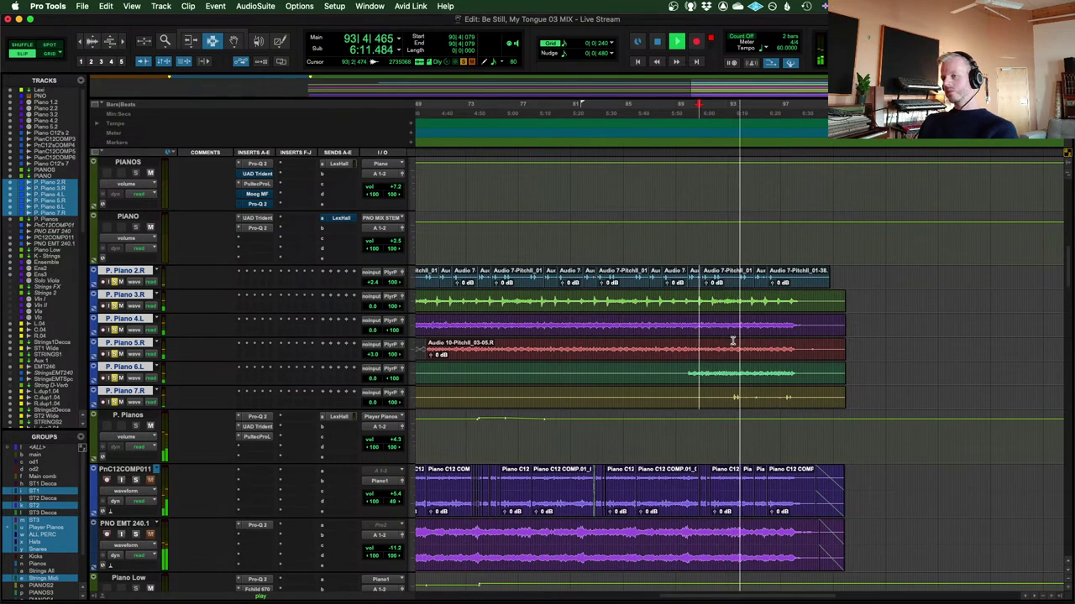
{"action": "key", "text": "space"}
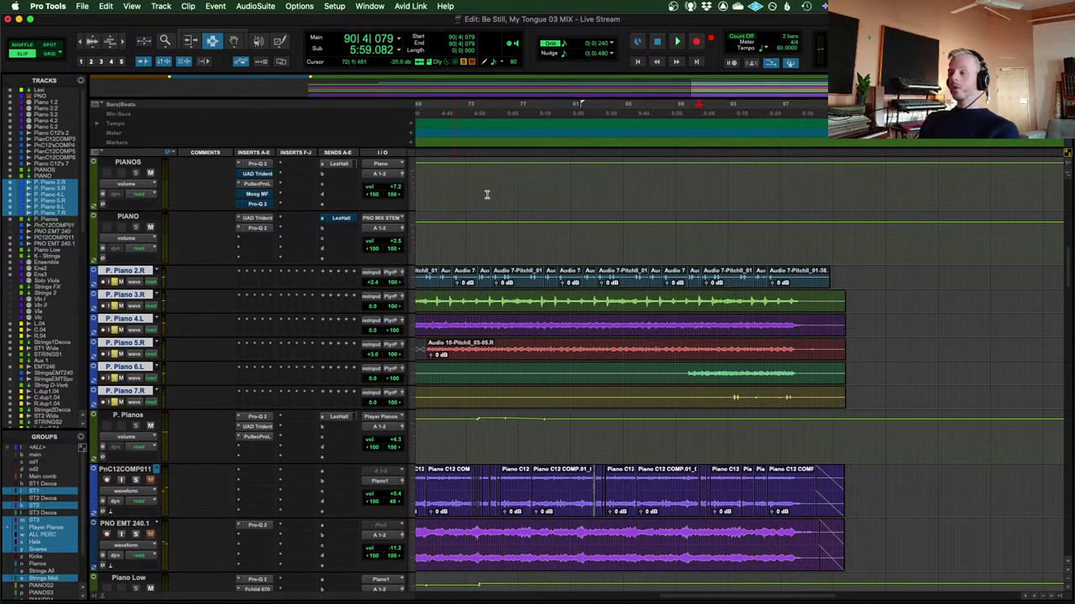
Review the P. Piano and PnC12COMP011 clips from bar 33 to the song's end and leave only P. Piano 2.R soloed
{"action": "scroll", "coordinate": [539, 336], "scroll_direction": "down", "scroll_amount": 3}
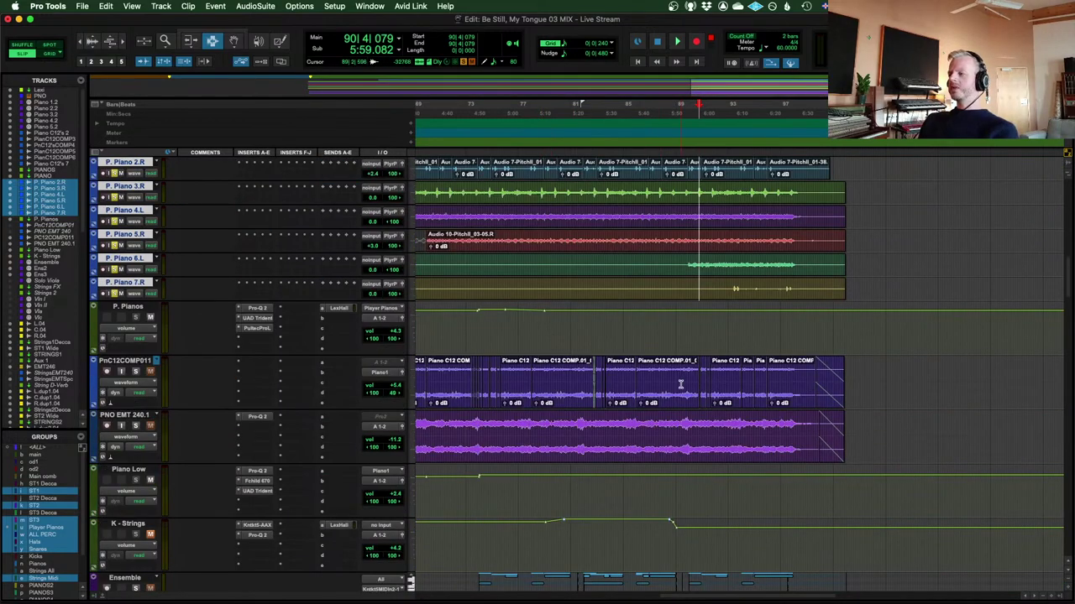
{"action": "scroll", "coordinate": [680, 385], "scroll_direction": "left", "scroll_amount": 10}
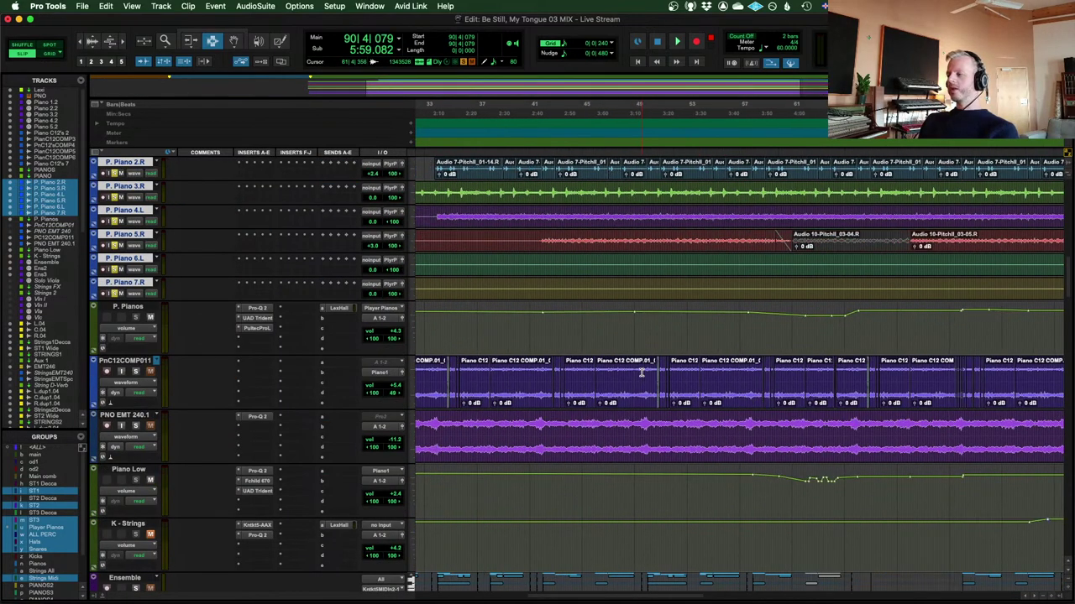
{"action": "scroll", "coordinate": [641, 372], "scroll_direction": "right", "scroll_amount": 10}
{"action": "scroll", "coordinate": [639, 369], "scroll_direction": "up", "scroll_amount": 2}
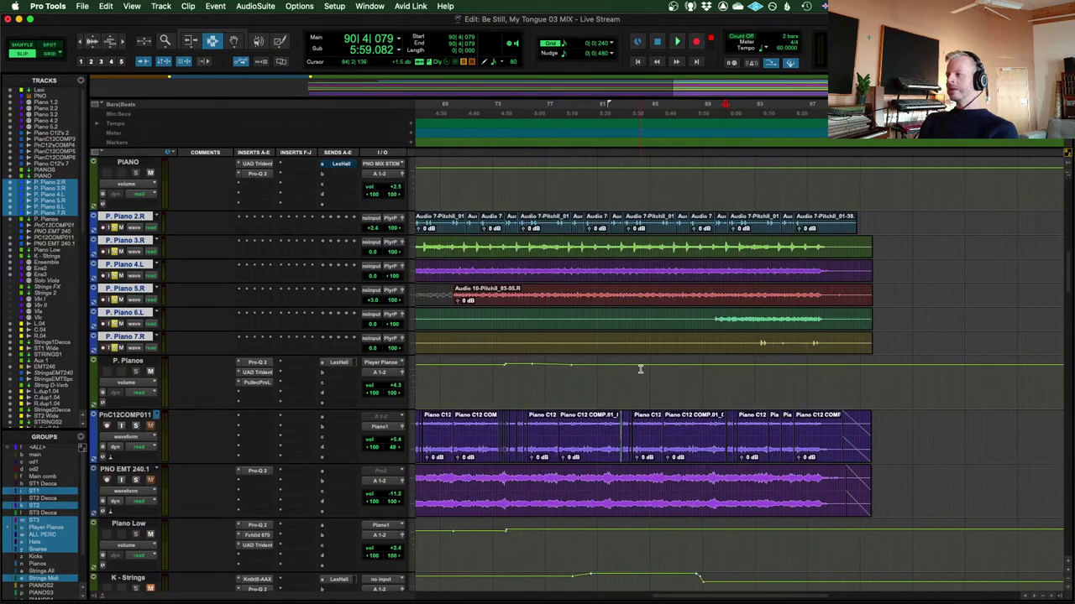
{"action": "scroll", "coordinate": [471, 320], "scroll_direction": "up", "scroll_amount": 2}
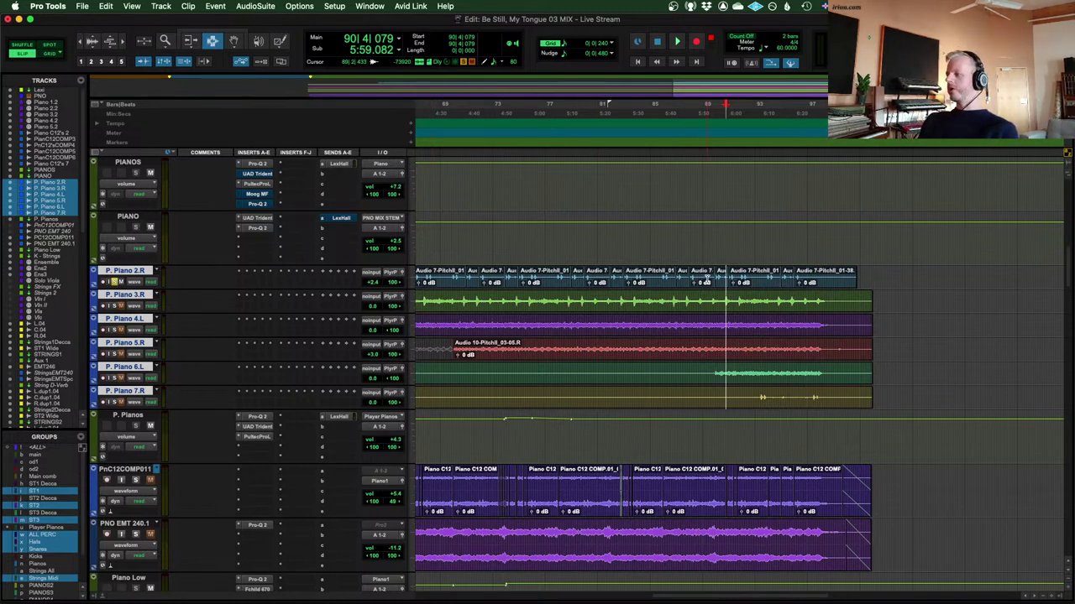
Audition P. Piano 2.R and P. Piano 3.R one after the other in solo from 89|4|315
{"action": "left_click", "coordinate": [712, 278]}
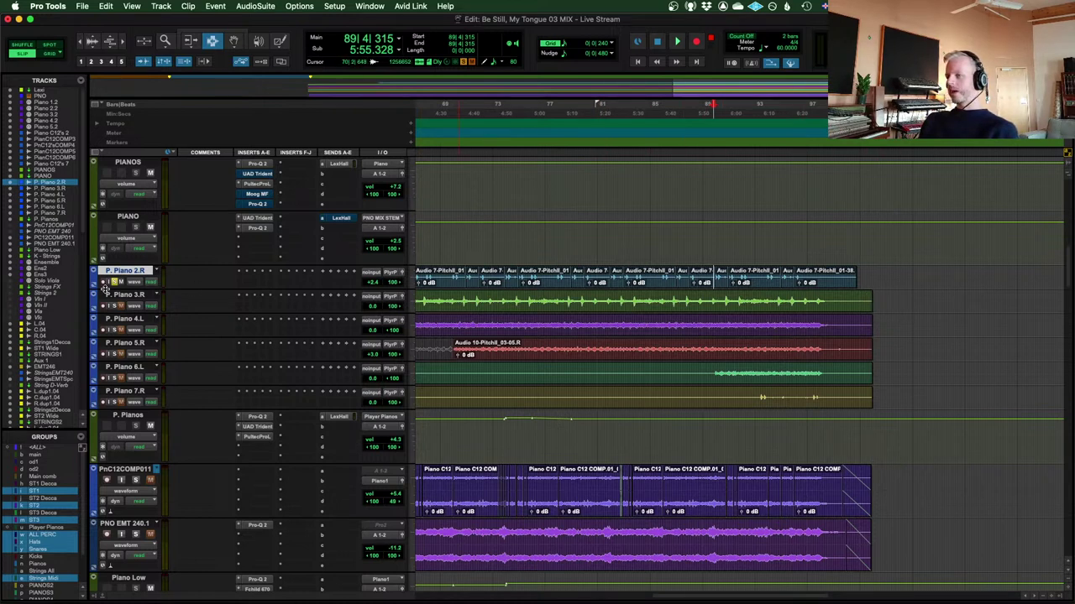
{"action": "key", "text": "space"}
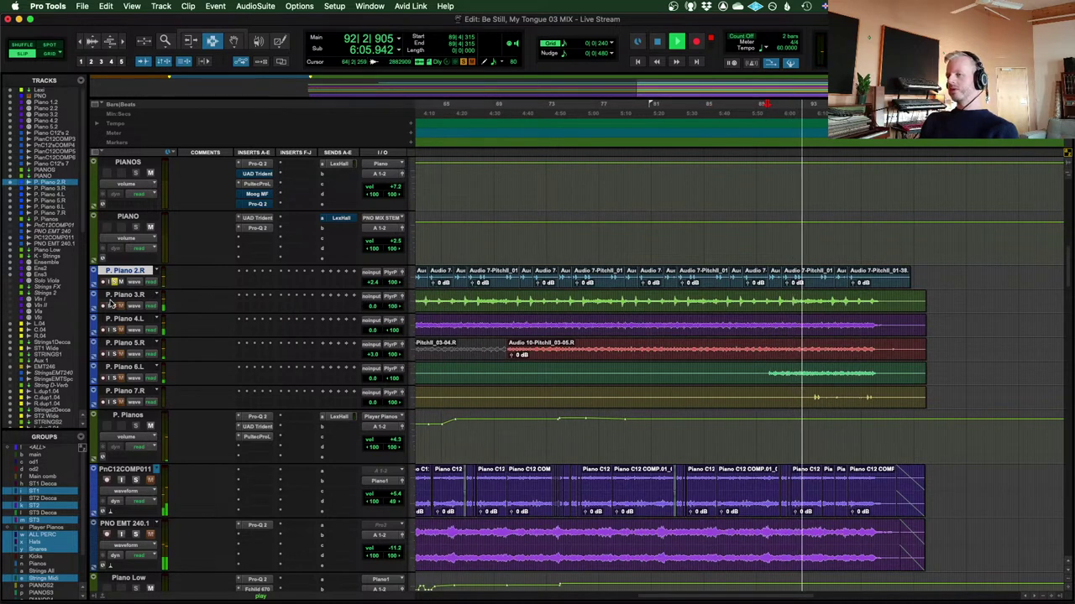
{"action": "key", "text": "space"}
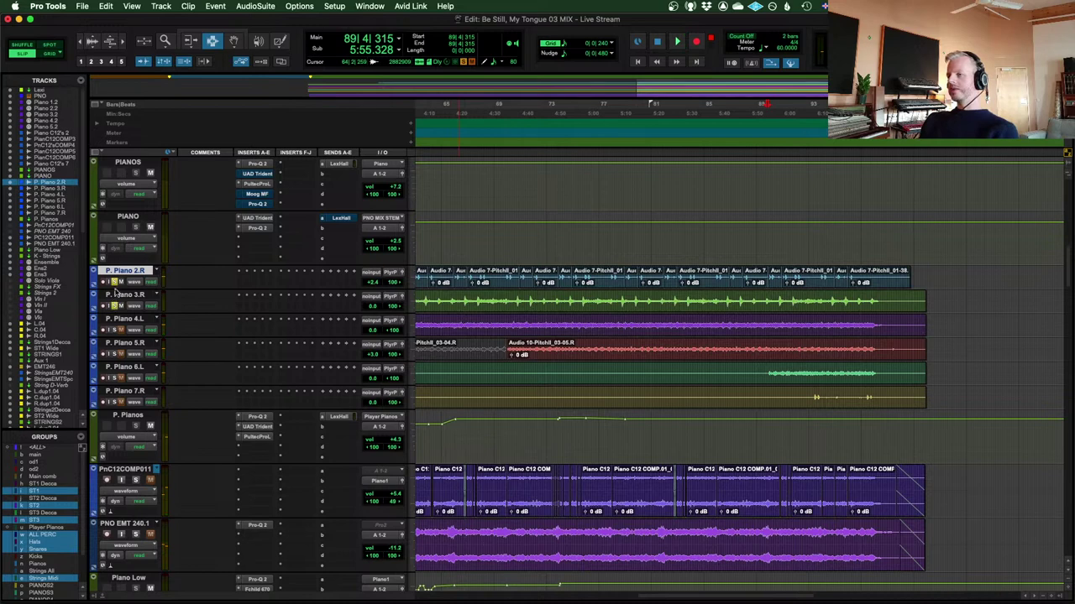
{"action": "key", "text": "space"}
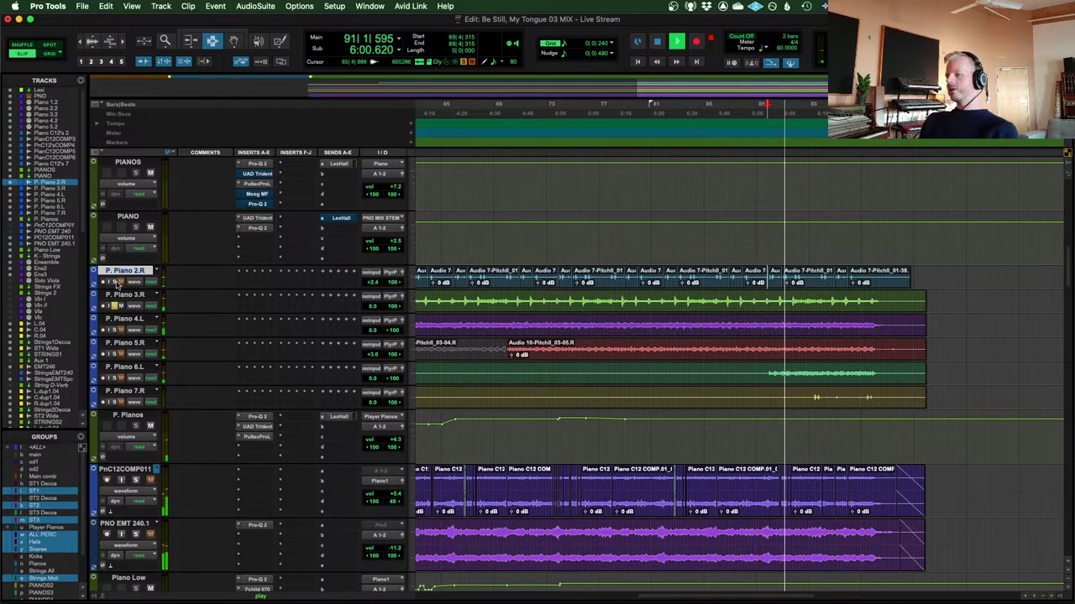
{"action": "key", "text": "space"}
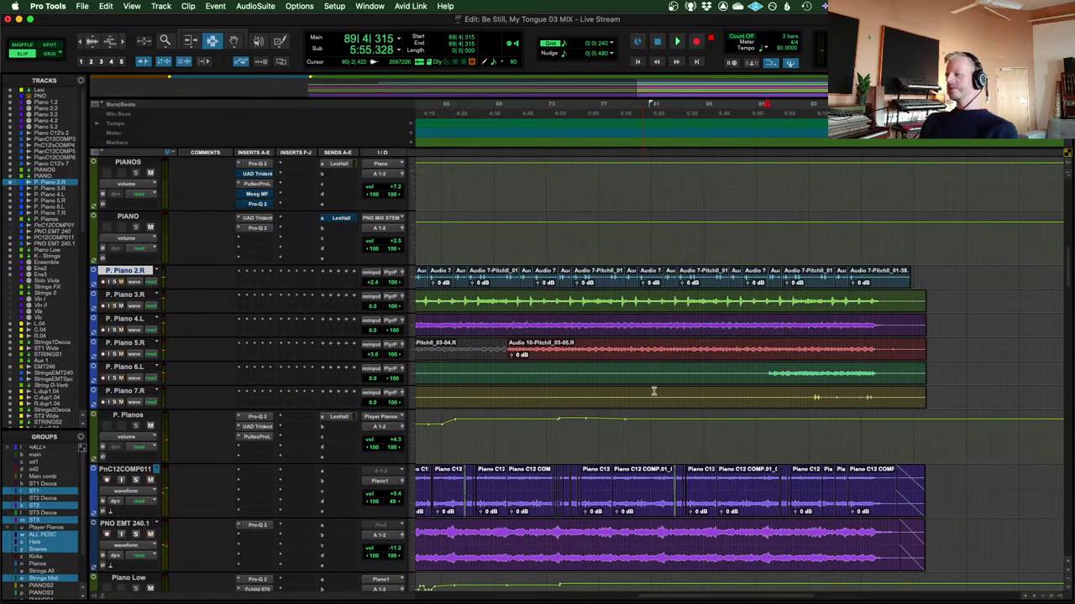
Solo PnC12COMP011 and PNO EMT 240.1 in place of the P. Piano tracks, with the Chorus marker in view
{"action": "scroll", "coordinate": [689, 377], "scroll_direction": "left", "scroll_amount": 5}
{"action": "scroll", "coordinate": [730, 366], "scroll_direction": "down", "scroll_amount": 2}
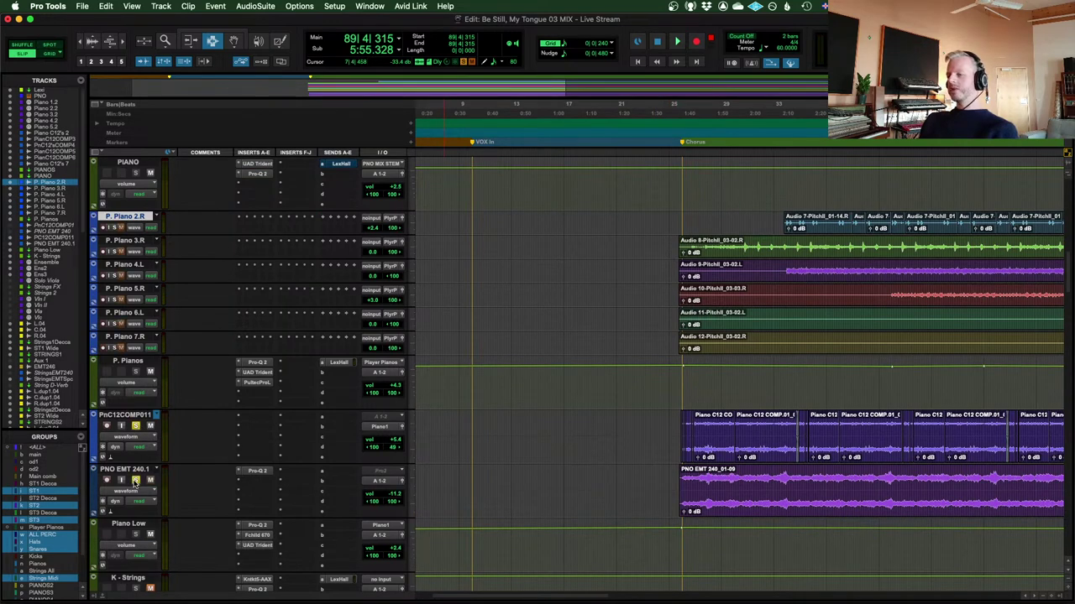
Play the soloed PnC12COMP011 and PNO EMT 240.1 tracks from just before the Chorus marker and add P. Piano 3.R to the solo
{"action": "left_click", "coordinate": [675, 424]}
{"action": "key", "text": "space"}
{"action": "scroll", "coordinate": [754, 403], "scroll_direction": "right", "scroll_amount": 5}
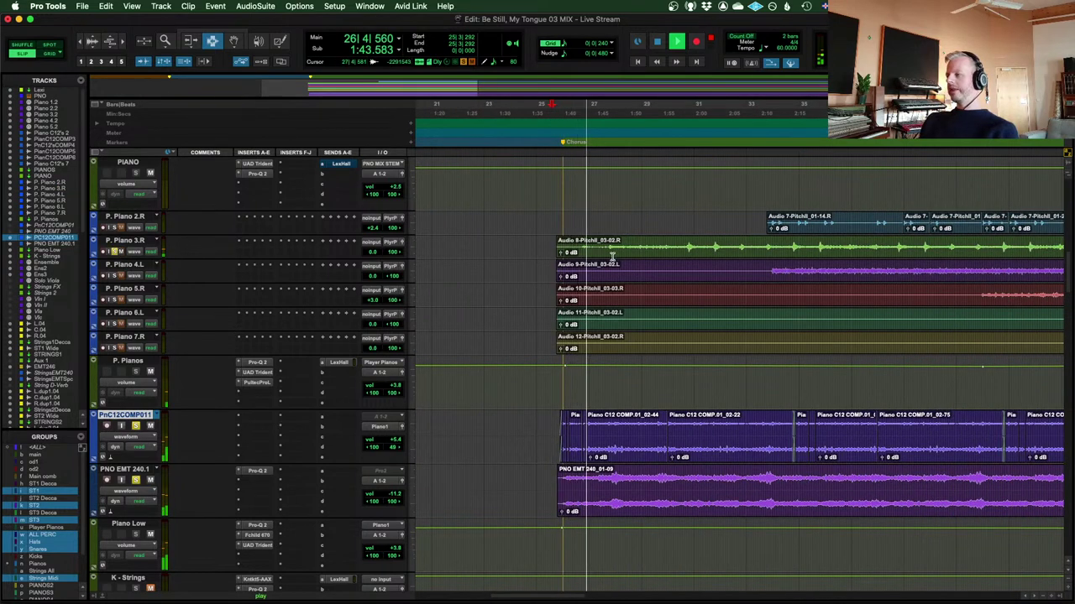
{"action": "left_click", "coordinate": [645, 250]}
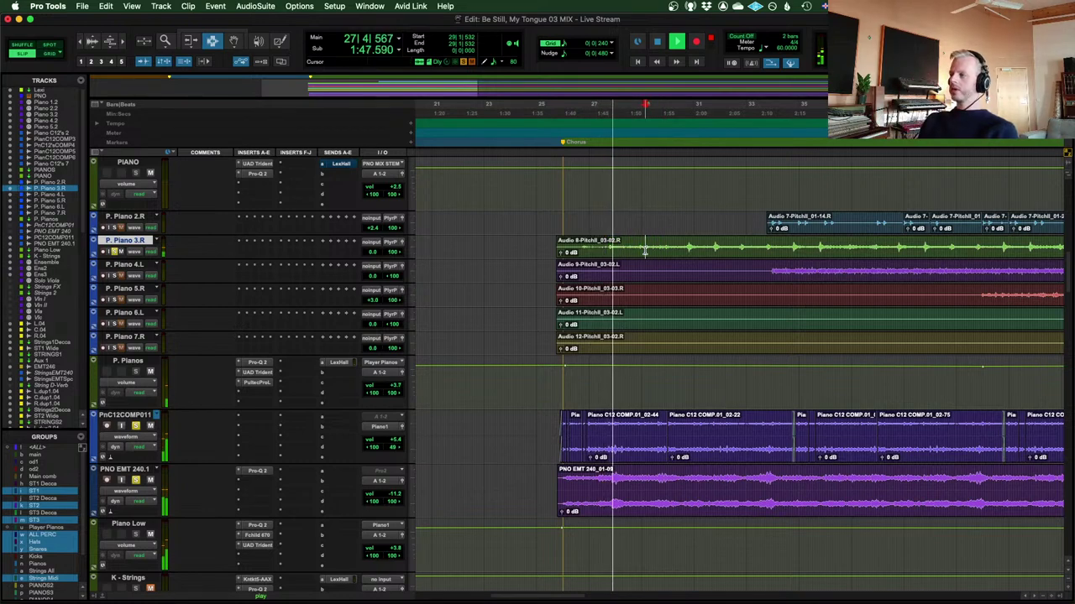
{"action": "scroll", "coordinate": [645, 249], "scroll_direction": "right", "scroll_amount": 2}
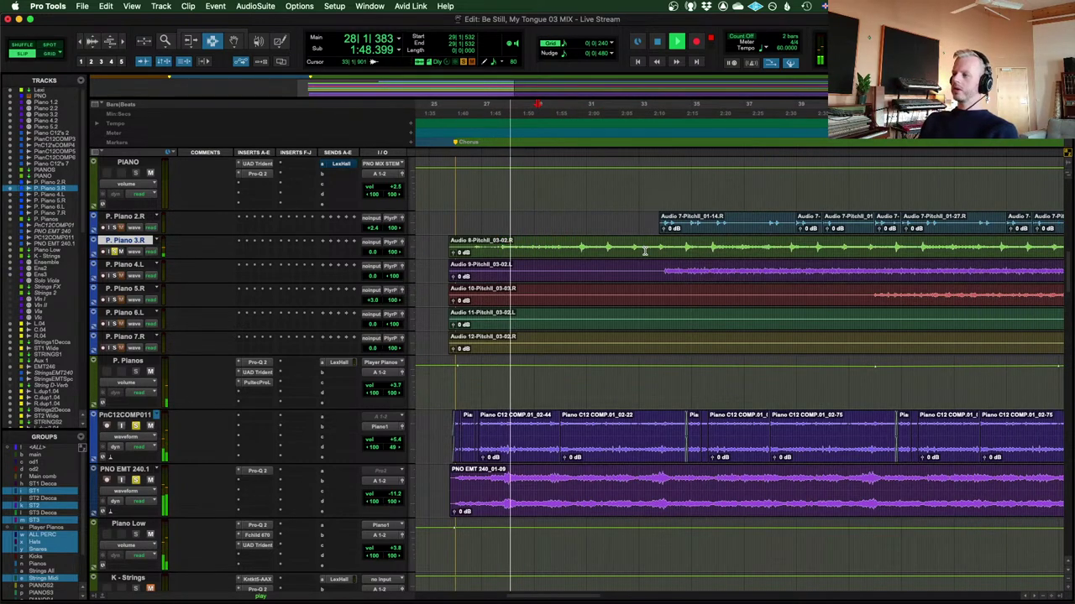
{"action": "scroll", "coordinate": [655, 286], "scroll_direction": "up", "scroll_amount": 2}
{"action": "scroll", "coordinate": [667, 328], "scroll_direction": "left", "scroll_amount": 1}
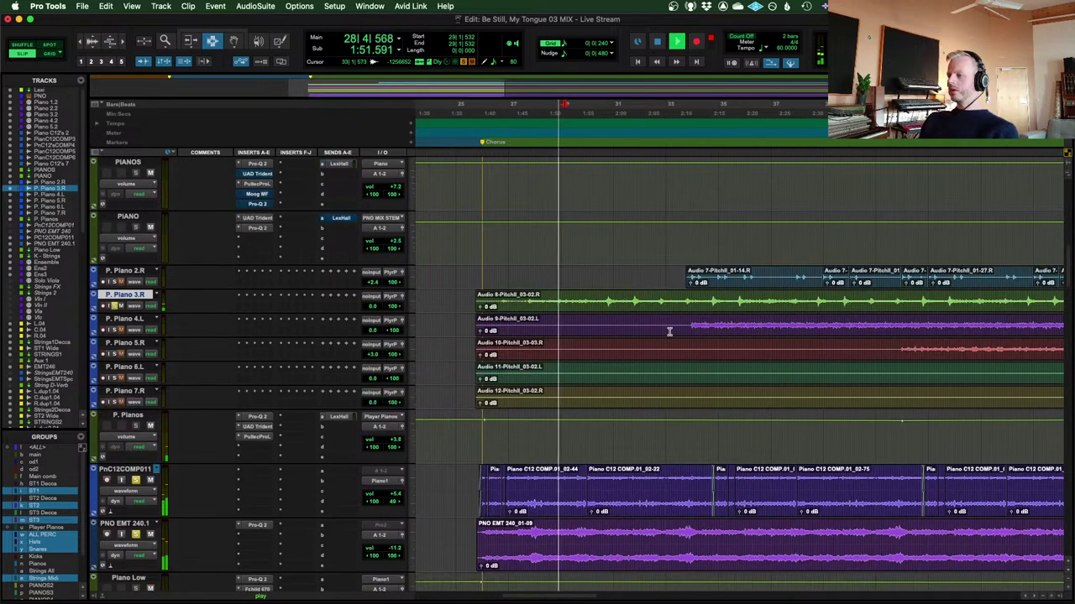
Add P. Piano 4.L and P. Piano 2.R to the solo during playback, selecting P. Piano 4.L's entry around bars 33 to 37
{"action": "scroll", "coordinate": [669, 331], "scroll_direction": "right", "scroll_amount": 6}
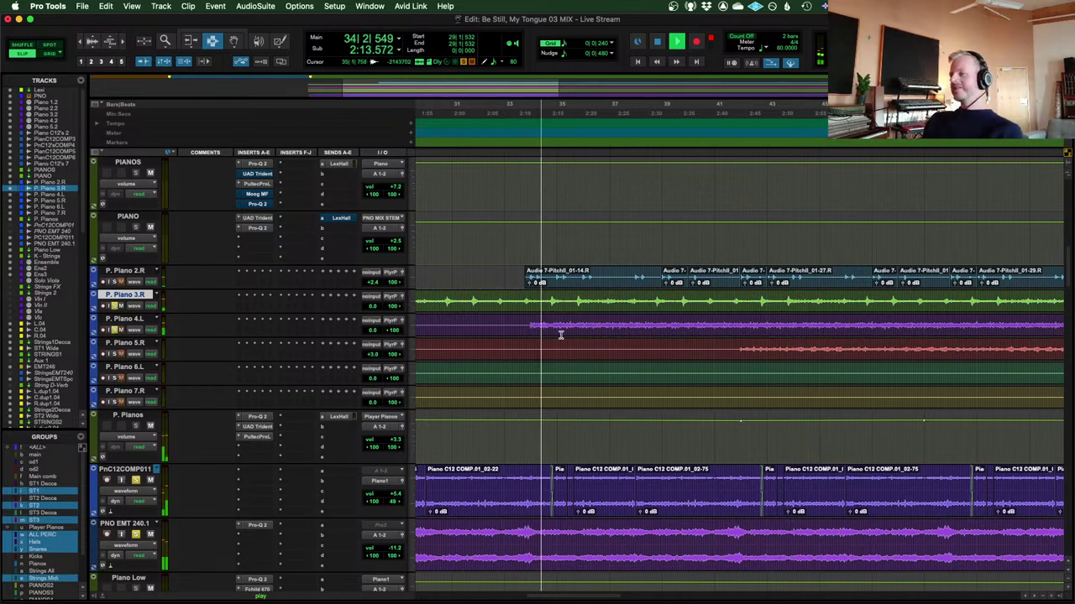
{"action": "left_click_drag", "start_coordinate": [527, 325], "coordinate": [614, 326]}
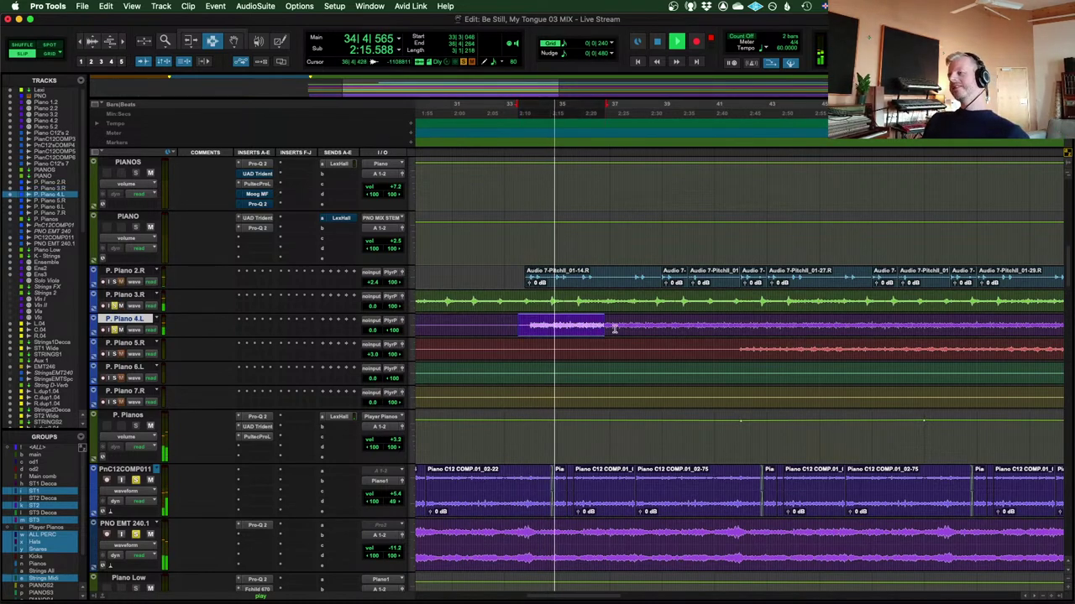
{"action": "left_click", "coordinate": [616, 326]}
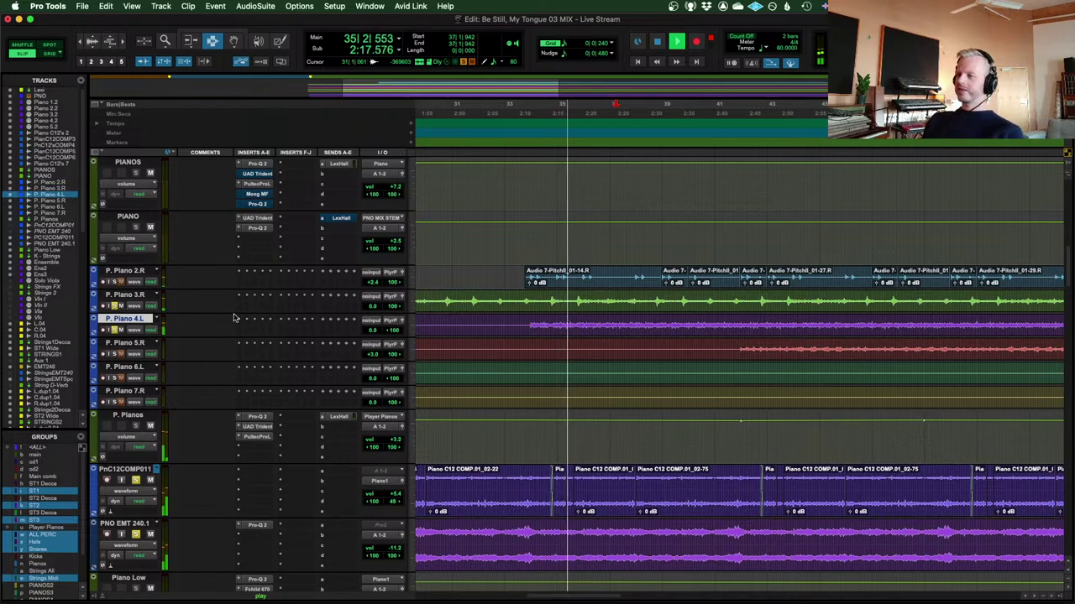
{"action": "scroll", "coordinate": [537, 327], "scroll_direction": "right", "scroll_amount": 2}
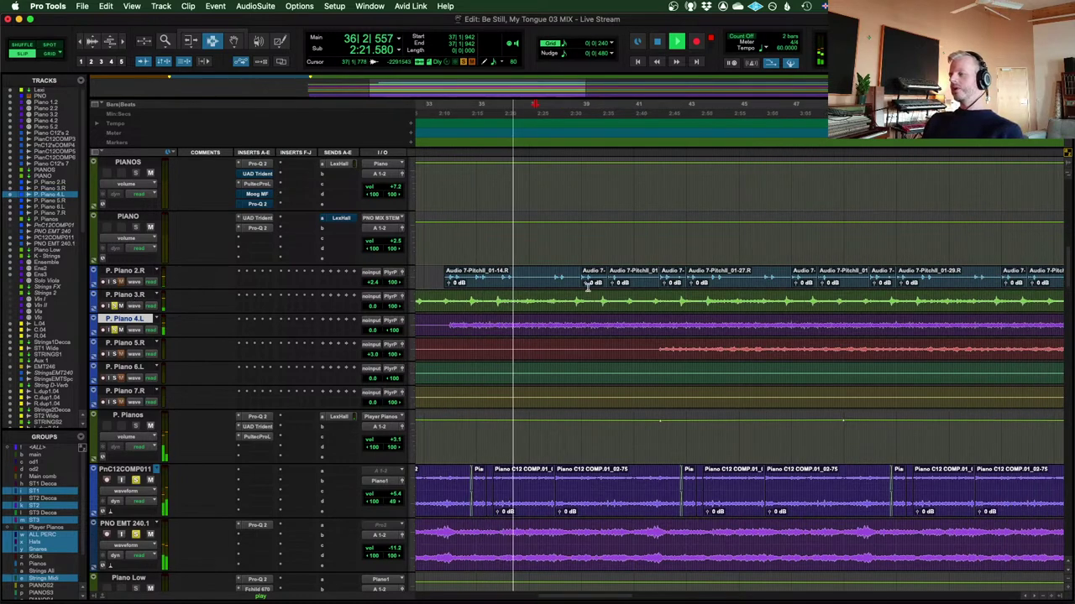
{"action": "scroll", "coordinate": [293, 264], "scroll_direction": "right", "scroll_amount": 3}
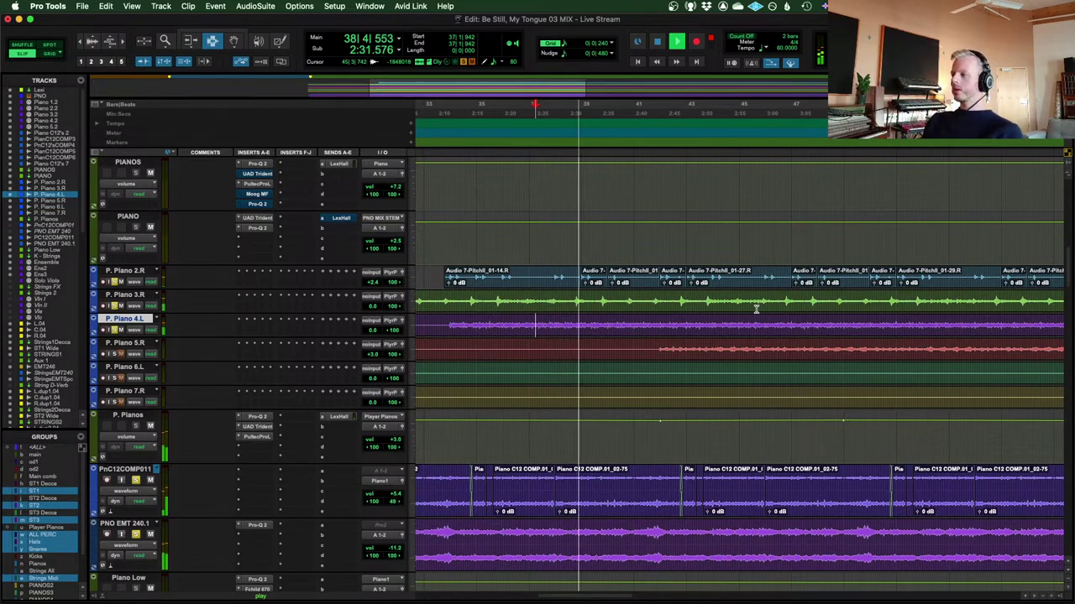
Add P. Piano 5.R to the solo, select its entry near bar 41 and stop playback after bar 48
{"action": "scroll", "coordinate": [736, 314], "scroll_direction": "right", "scroll_amount": 3}
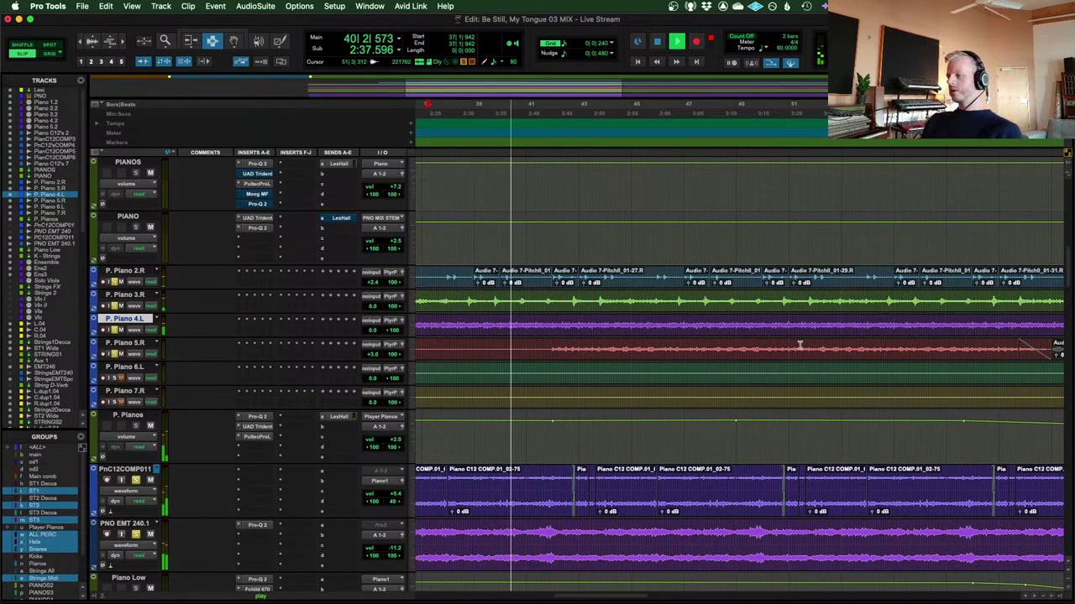
{"action": "scroll", "coordinate": [736, 383], "scroll_direction": "right", "scroll_amount": 1}
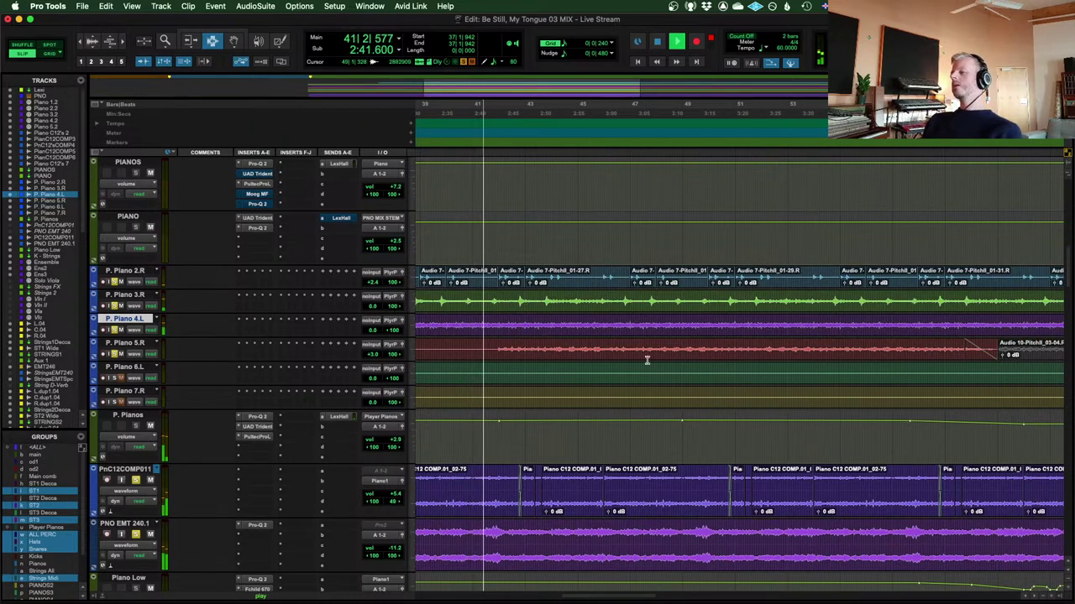
{"action": "left_click_drag", "start_coordinate": [487, 349], "coordinate": [531, 349]}
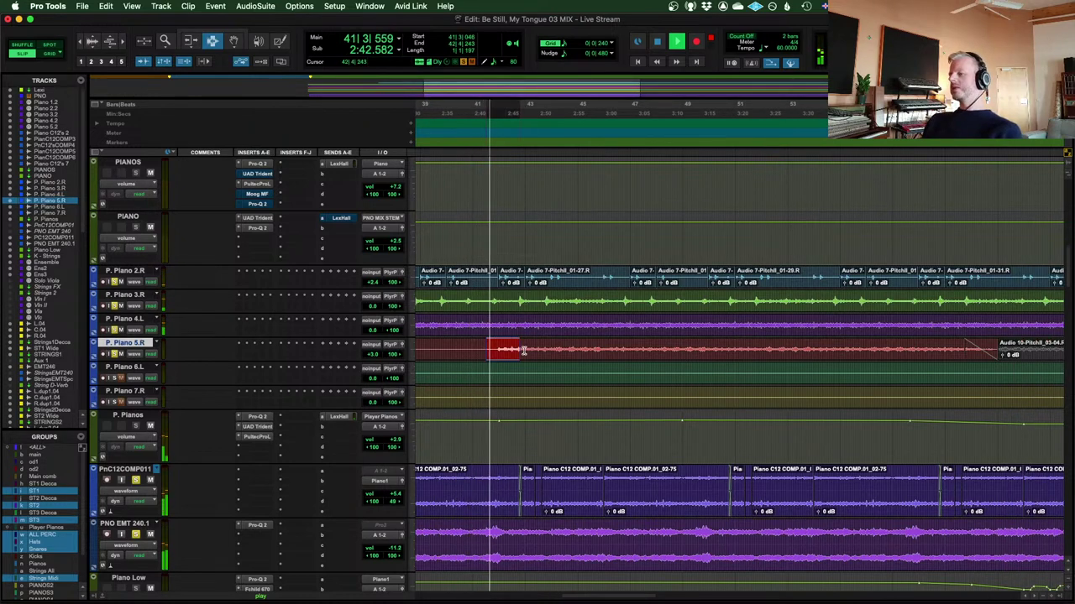
{"action": "left_click", "coordinate": [659, 351]}
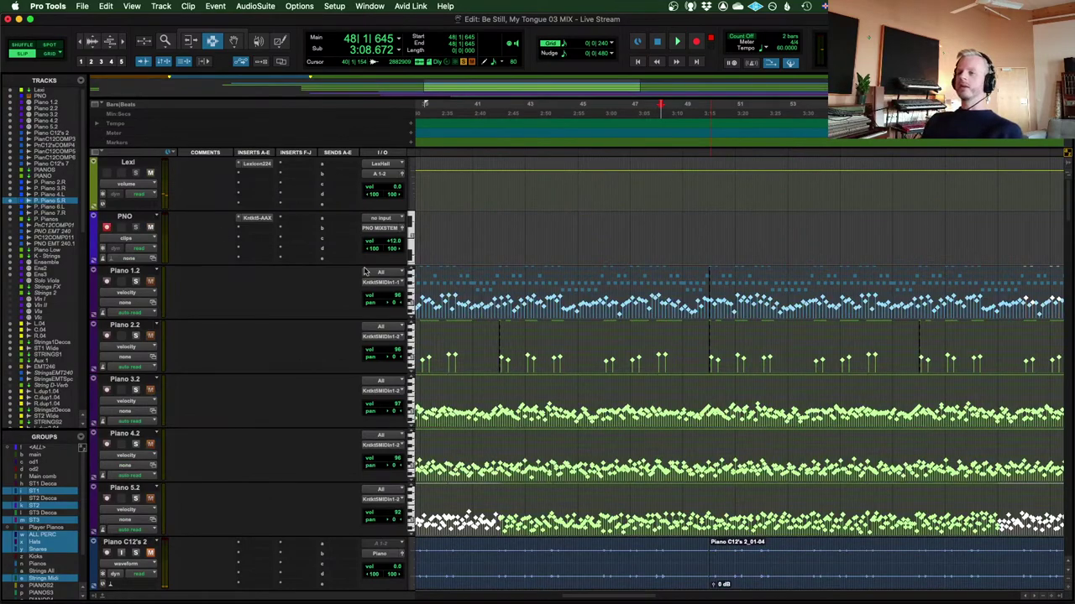
Review the PNO and Piano 1.2 to 5.2 MIDI tracks against the P. Piano tracks
{"action": "scroll", "coordinate": [365, 271], "scroll_direction": "down", "scroll_amount": 10}
{"action": "scroll", "coordinate": [206, 253], "scroll_direction": "up", "scroll_amount": 10}
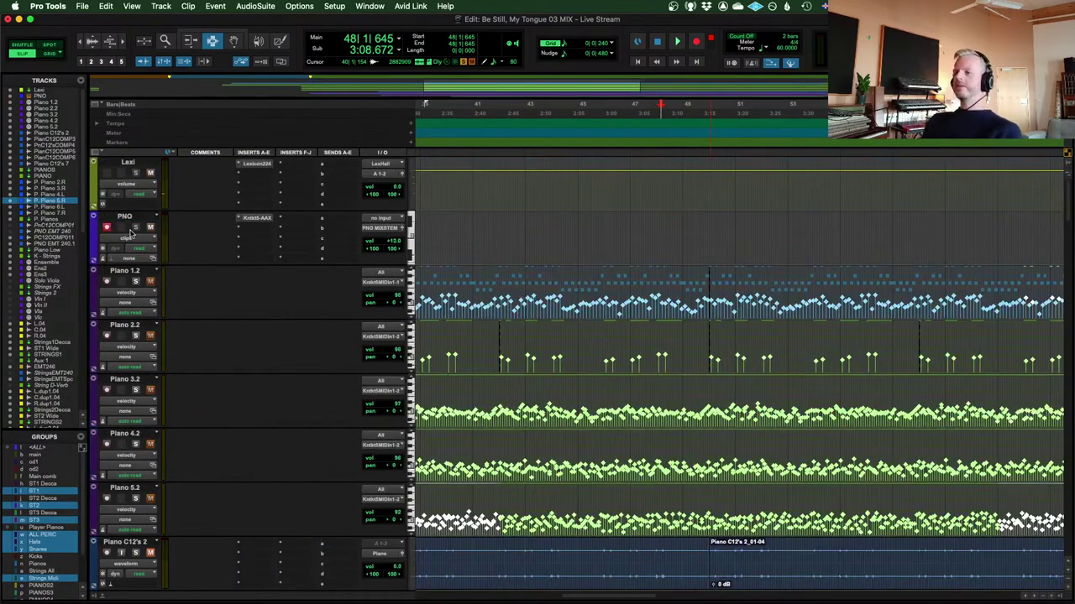
{"action": "scroll", "coordinate": [506, 286], "scroll_direction": "down", "scroll_amount": 15}
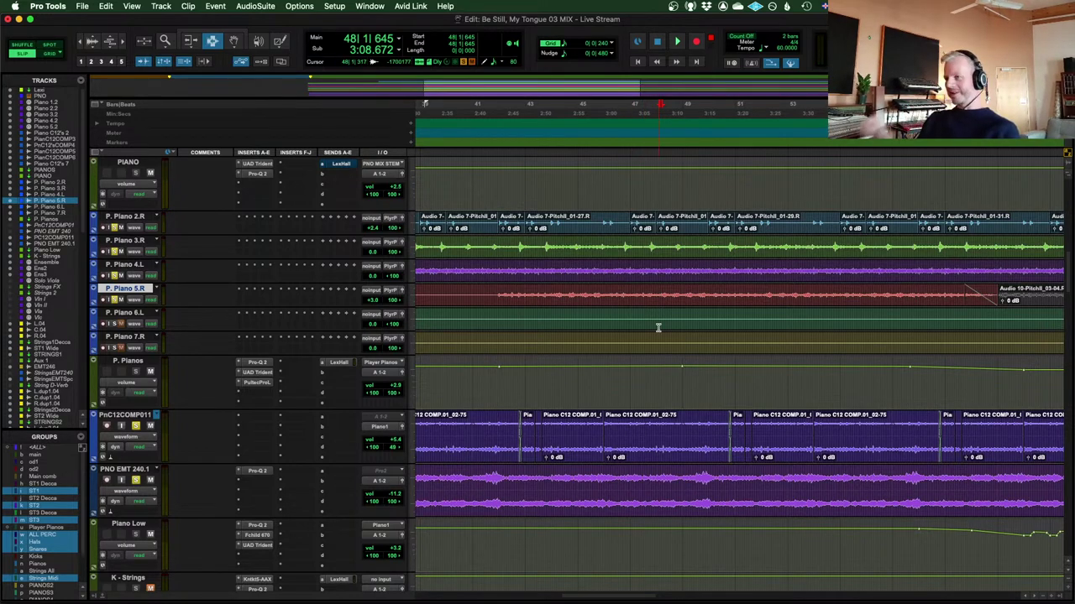
Play the soloed piano tracks from 89|4|643 with P. Piano 6.L added to the solo
{"action": "scroll", "coordinate": [731, 298], "scroll_direction": "right", "scroll_amount": 15}
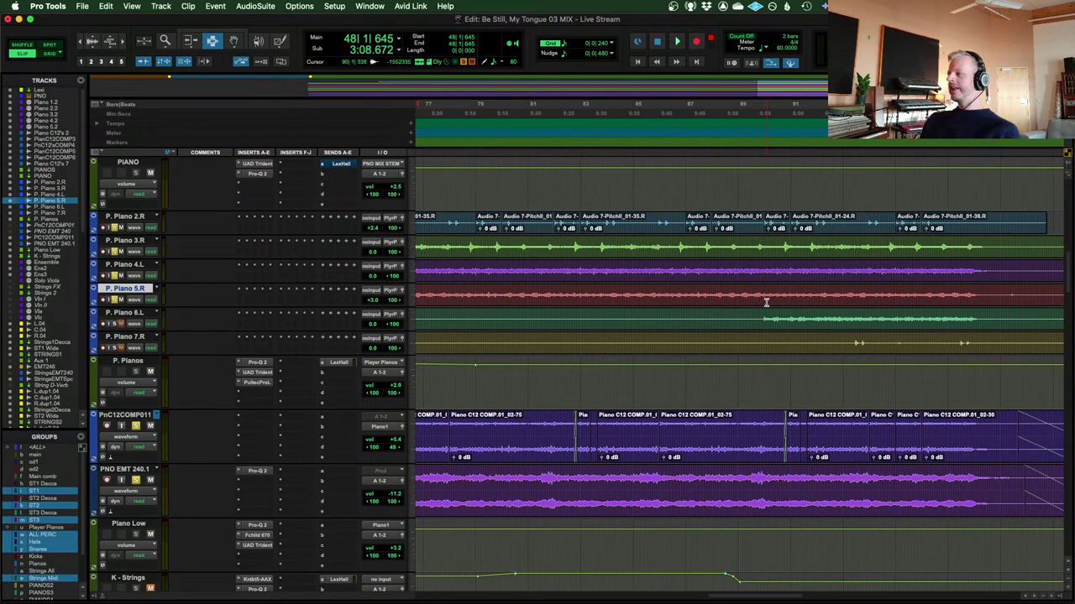
{"action": "left_click", "coordinate": [600, 317]}
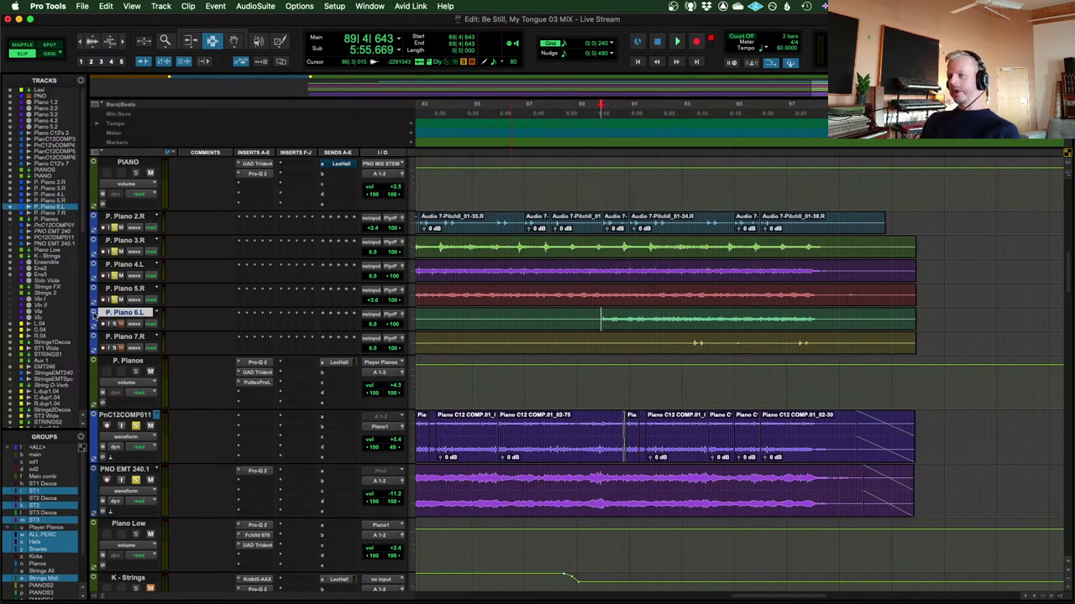
{"action": "key", "text": "space"}
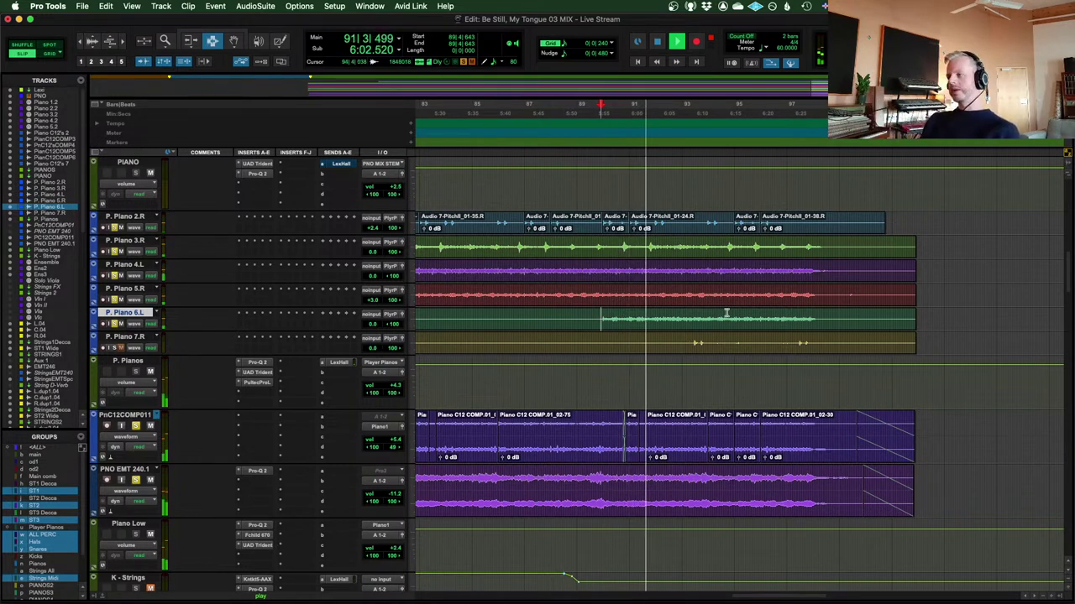
{"action": "left_click", "coordinate": [697, 298]}
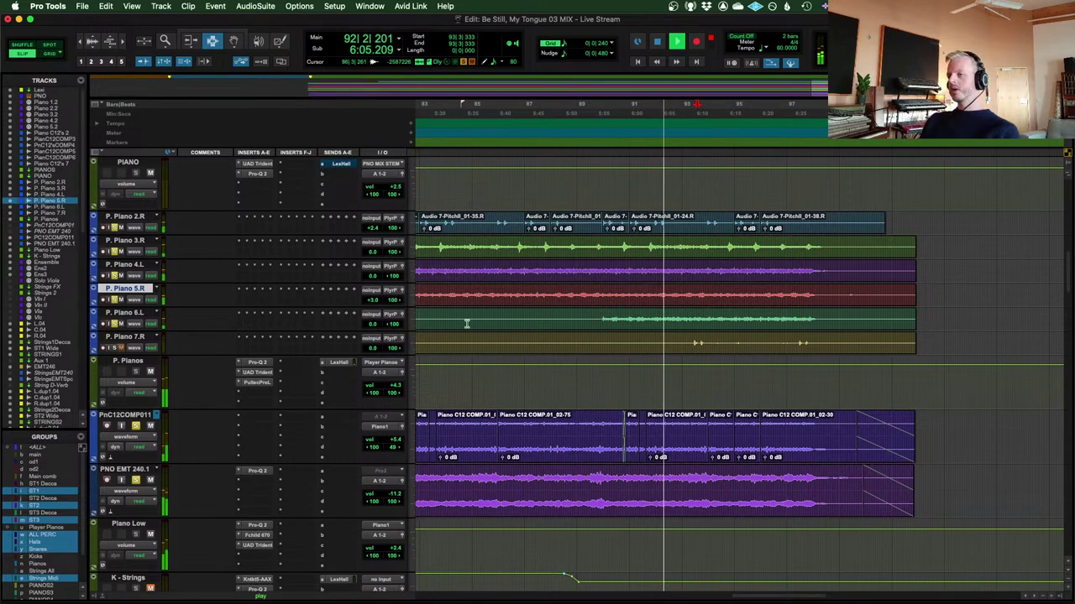
Add P. Piano 7.R to the solo and inspect its first notes at 93|2|883 up close
{"action": "left_click", "coordinate": [698, 344]}
{"action": "key", "text": "super+bracketright"}
{"action": "key", "text": "super+bracketright"}
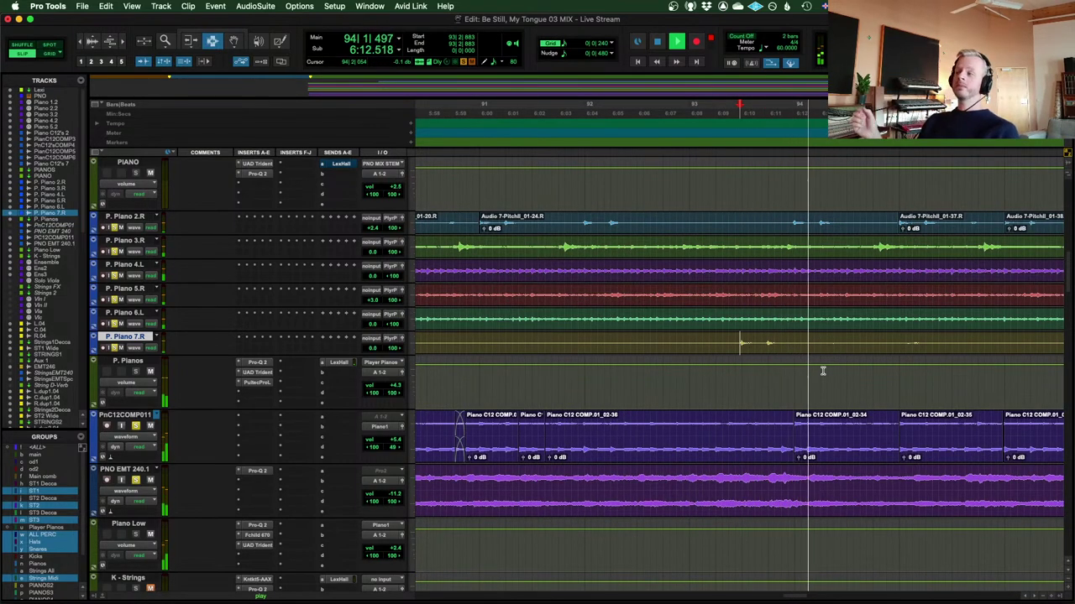
{"action": "key", "text": "super+bracketleft"}
{"action": "key", "text": "super+bracketleft"}
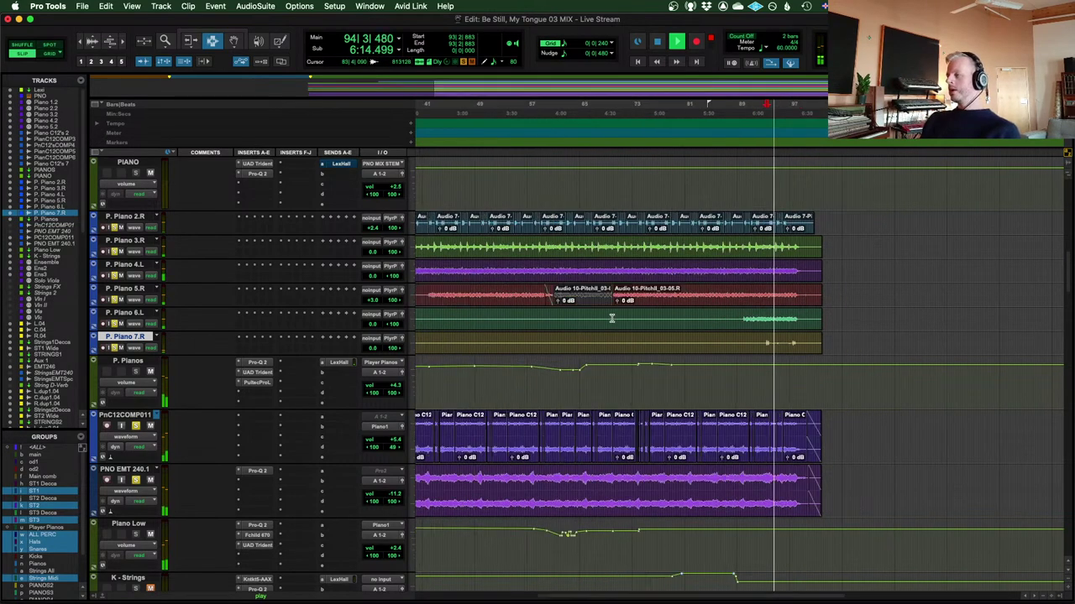
Stop playback with the whole song in view, clear all track solos and place the edit cursor at 83|2|699
{"action": "key", "text": "super+bracketleft"}
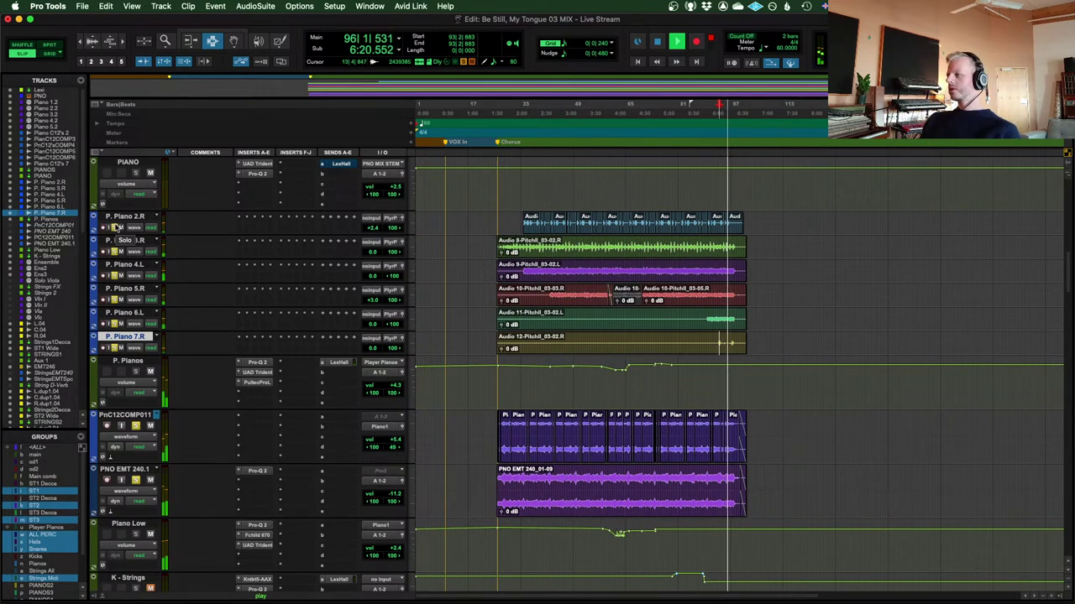
{"action": "key", "text": "space"}
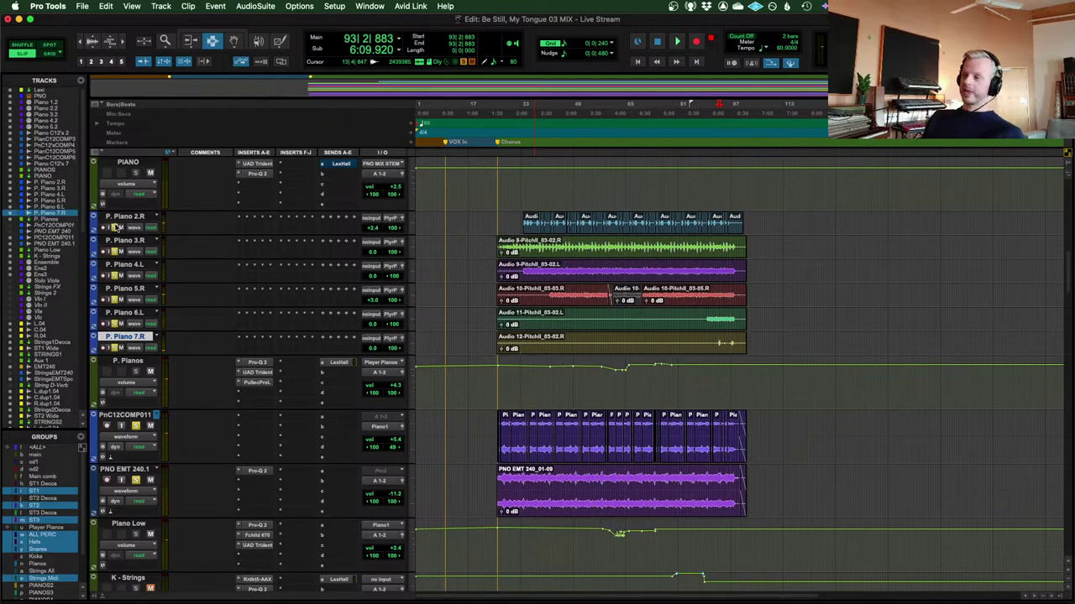
{"action": "left_click", "coordinate": [686, 268]}
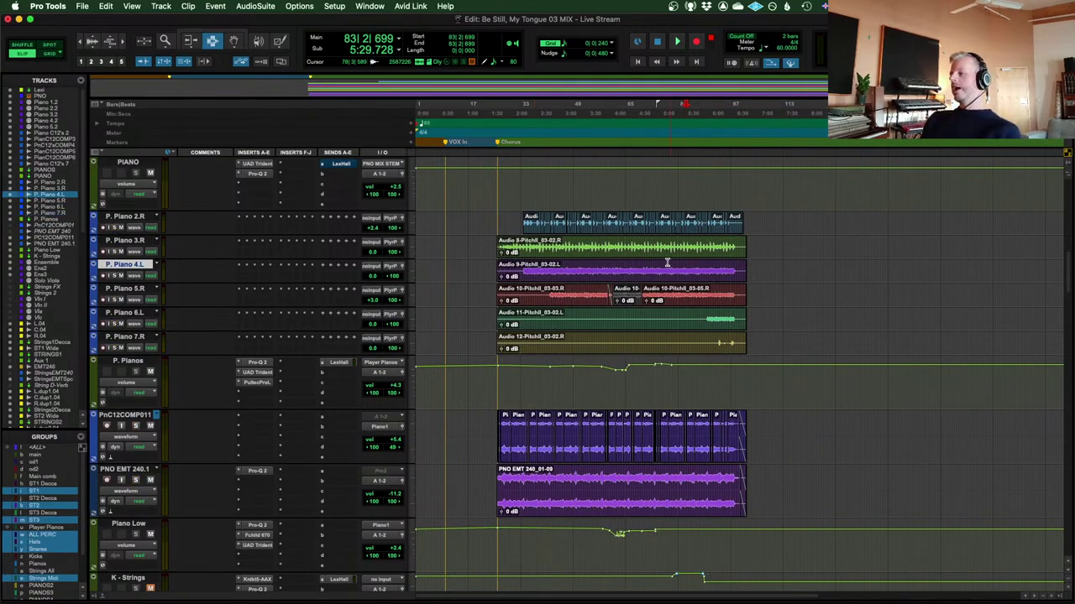
Examine the Growl and Kick 1 to Kick 11 tracks where their clips begin, with the edit cursor at 64|4|305
{"action": "scroll", "coordinate": [840, 336], "scroll_direction": "down", "scroll_amount": 15}
{"action": "scroll", "coordinate": [955, 361], "scroll_direction": "down", "scroll_amount": 20}
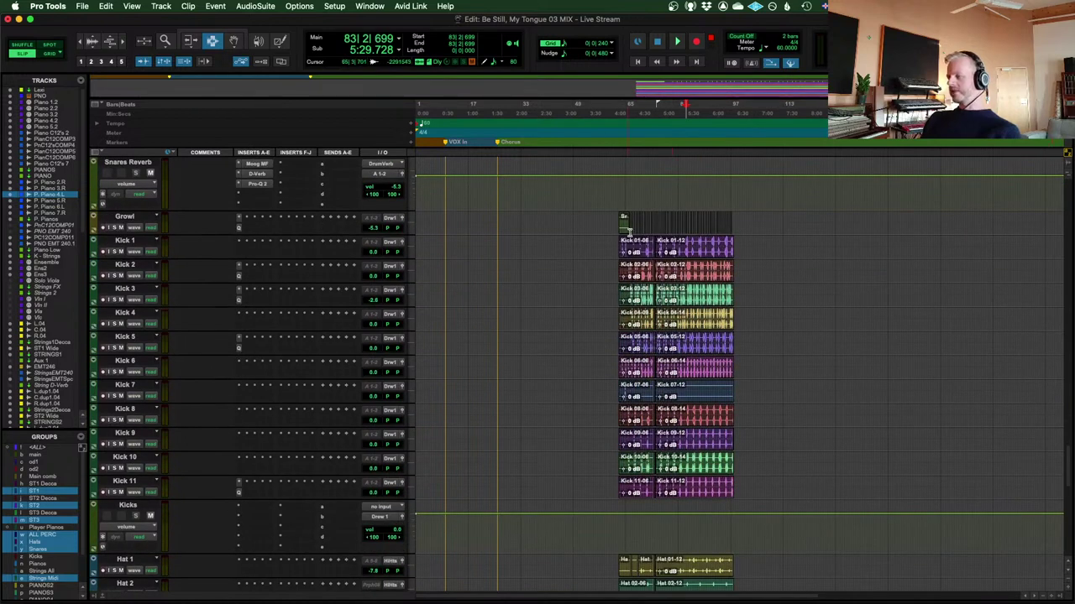
{"action": "left_click", "coordinate": [625, 223]}
{"action": "key", "text": "super+bracketright"}
{"action": "key", "text": "super+bracketright"}
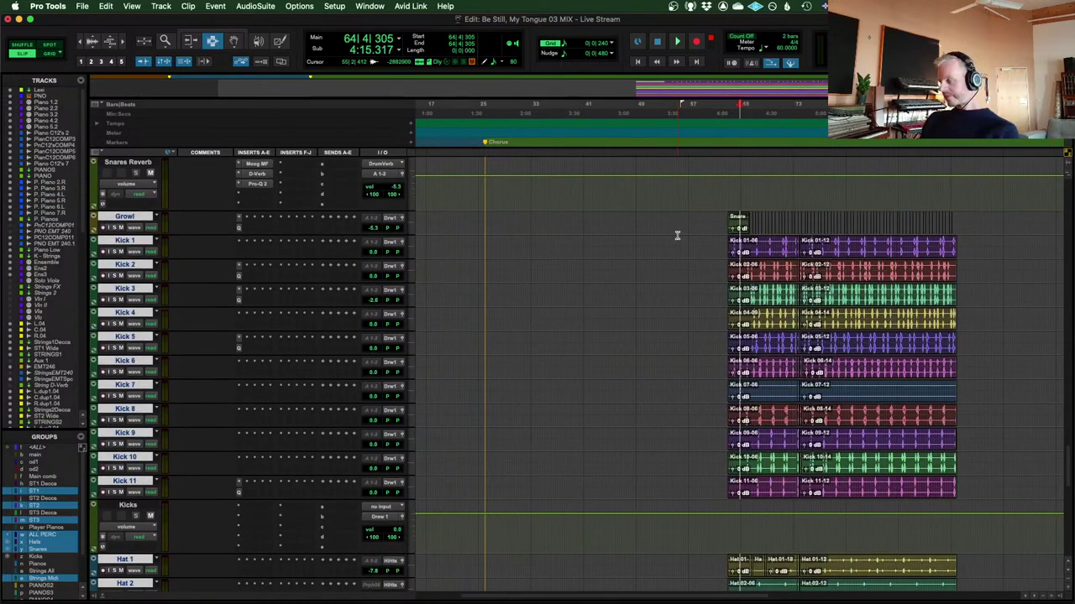
{"action": "key", "text": "super+bracketleft"}
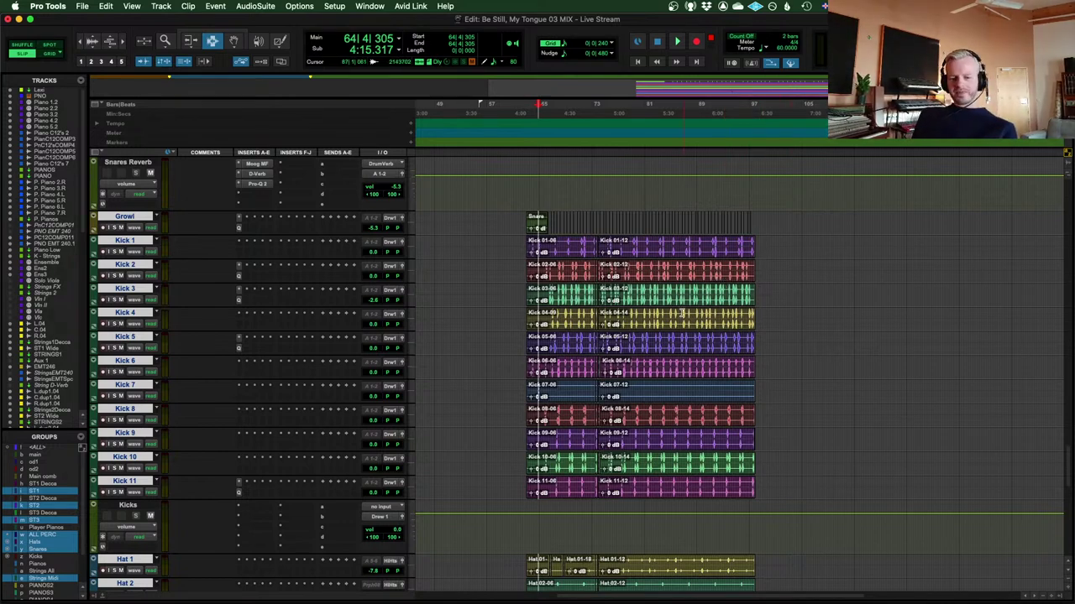
{"action": "key", "text": "super+bracketright"}
{"action": "key", "text": "super+bracketright"}
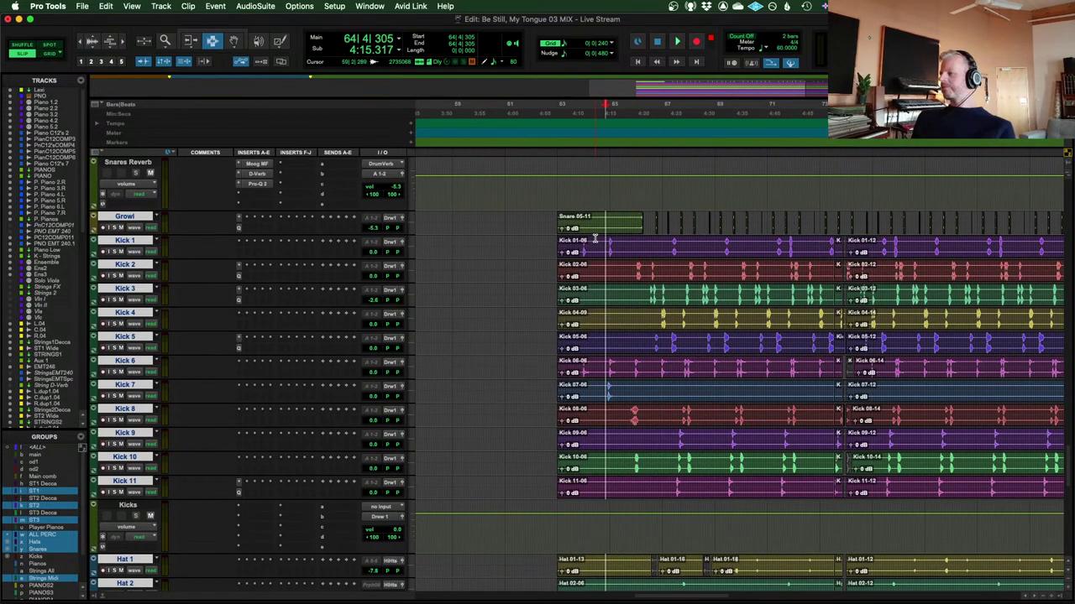
Switch to Finder and preview the Be Still, My Bung_w/LessBung.wav file in the w/Less Bung folder
{"action": "left_click", "coordinate": [51, 583]}
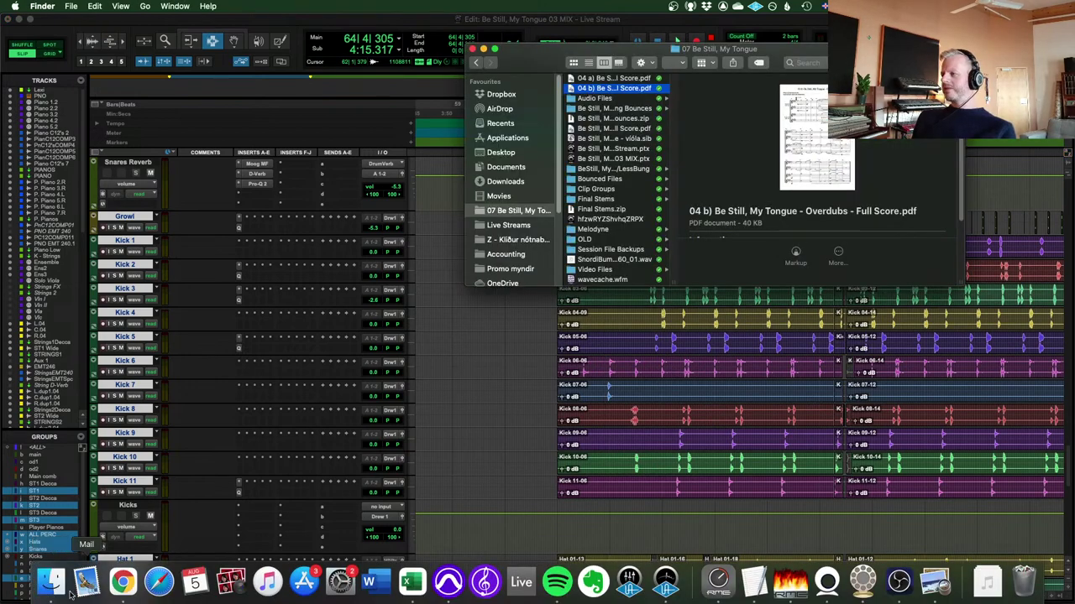
{"action": "left_click", "coordinate": [617, 169]}
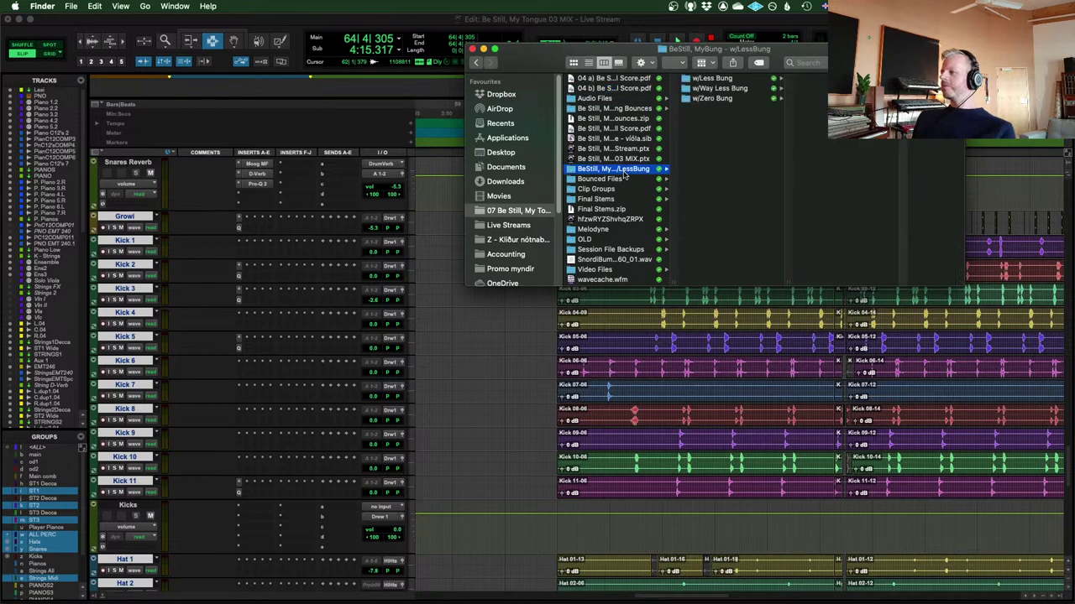
{"action": "left_click", "coordinate": [732, 78]}
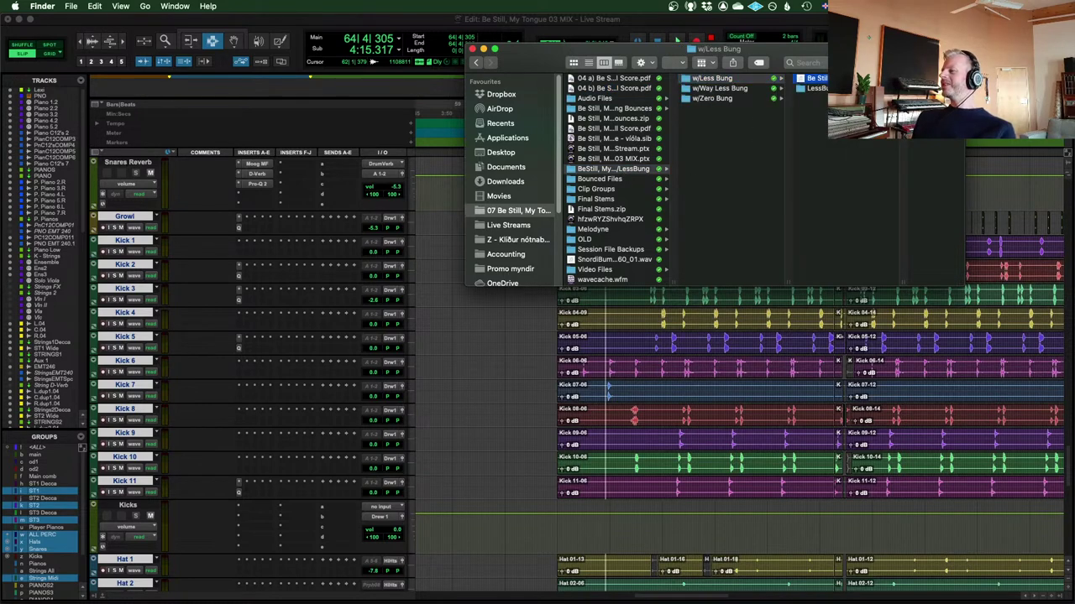
{"action": "key", "text": "space"}
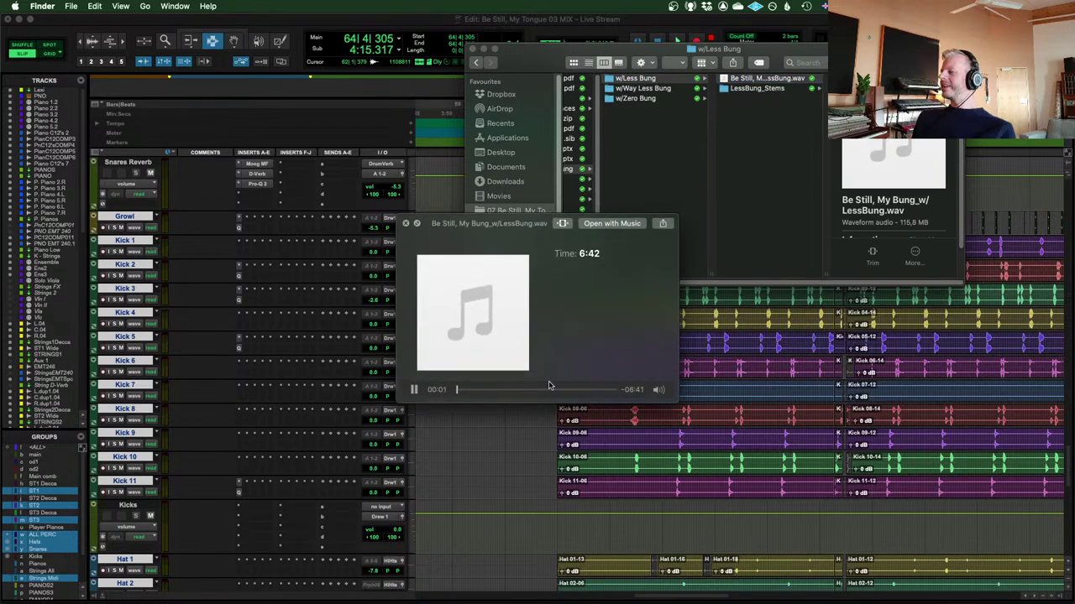
Close the audio preview, check the OLD folder's session files and reopen the BeStill, MyBung - w/LessBung folder
{"action": "scroll", "coordinate": [638, 244], "scroll_direction": "left", "scroll_amount": 5}
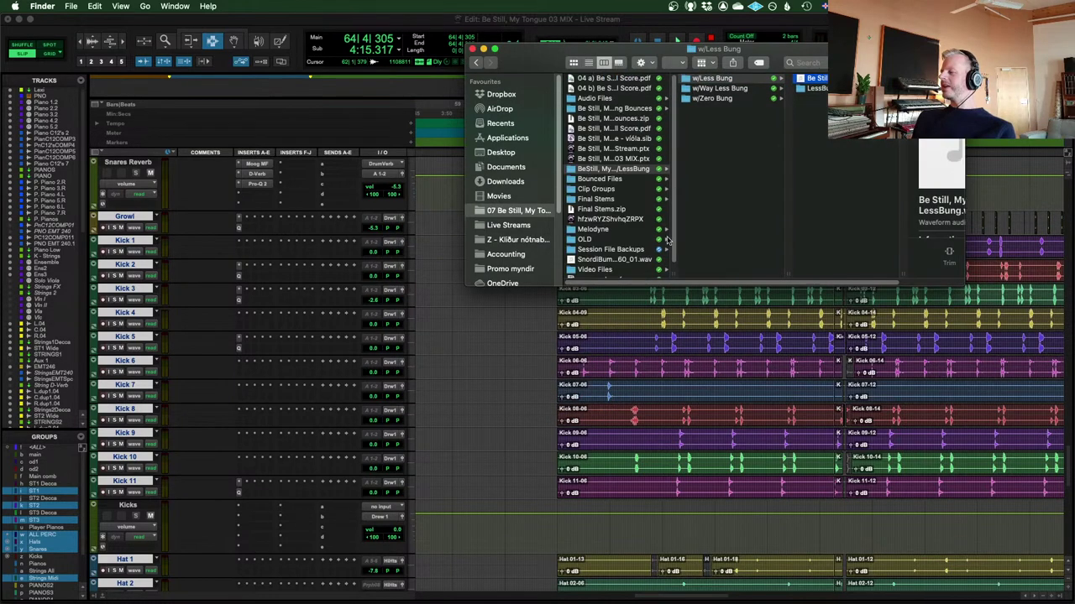
{"action": "left_click", "coordinate": [618, 235]}
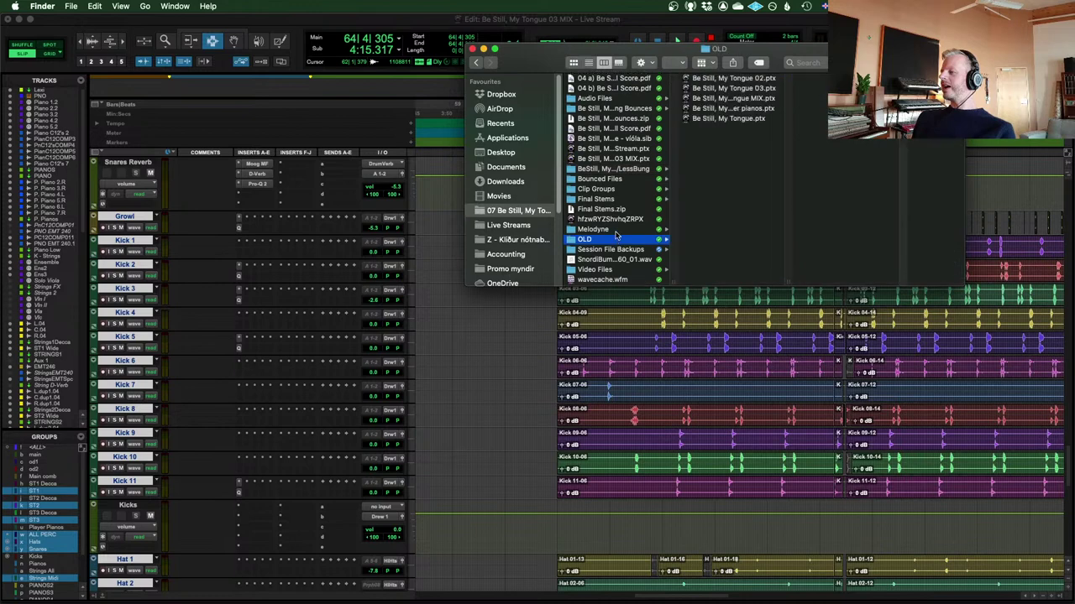
{"action": "left_click", "coordinate": [619, 171]}
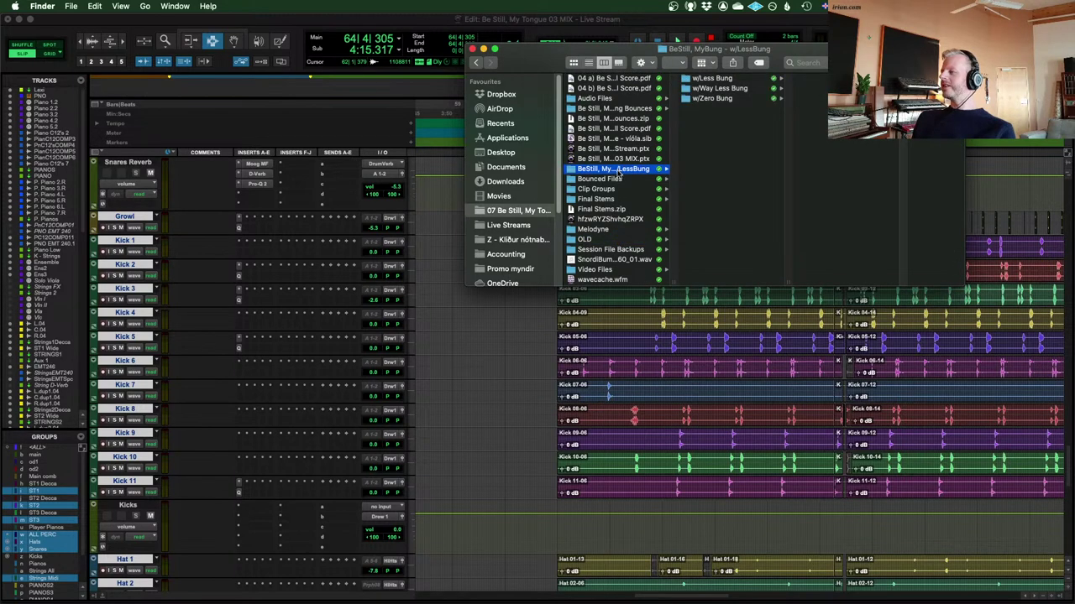
Preview the Be Still, My Bung_w/LessBung.wav file from about 04:53 and close the preview
{"action": "key", "text": "Right"}
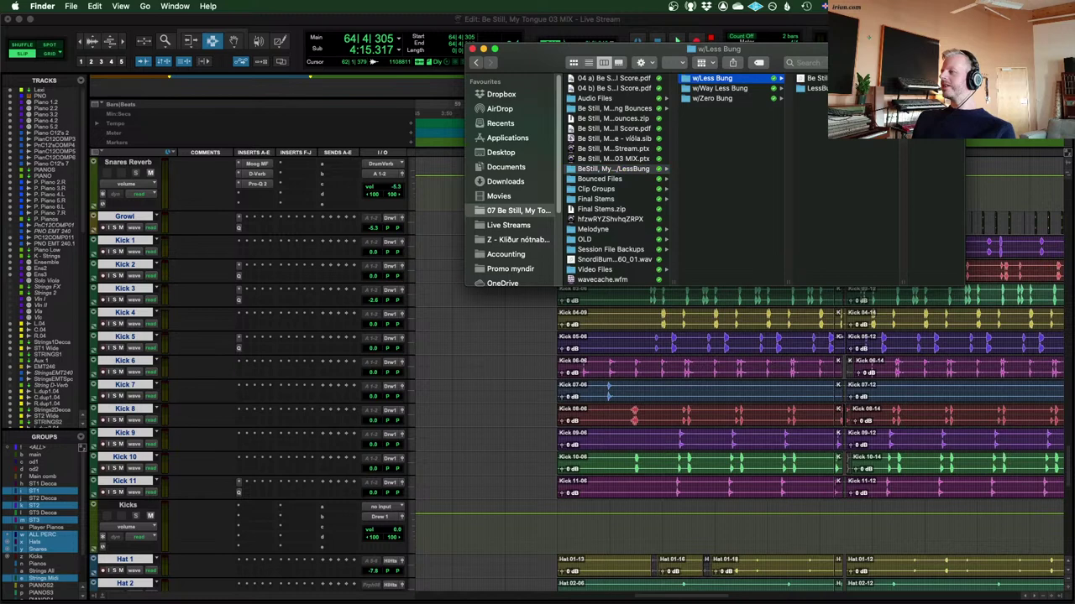
{"action": "key", "text": "Right"}
{"action": "key", "text": "space"}
{"action": "left_click", "coordinate": [566, 390]}
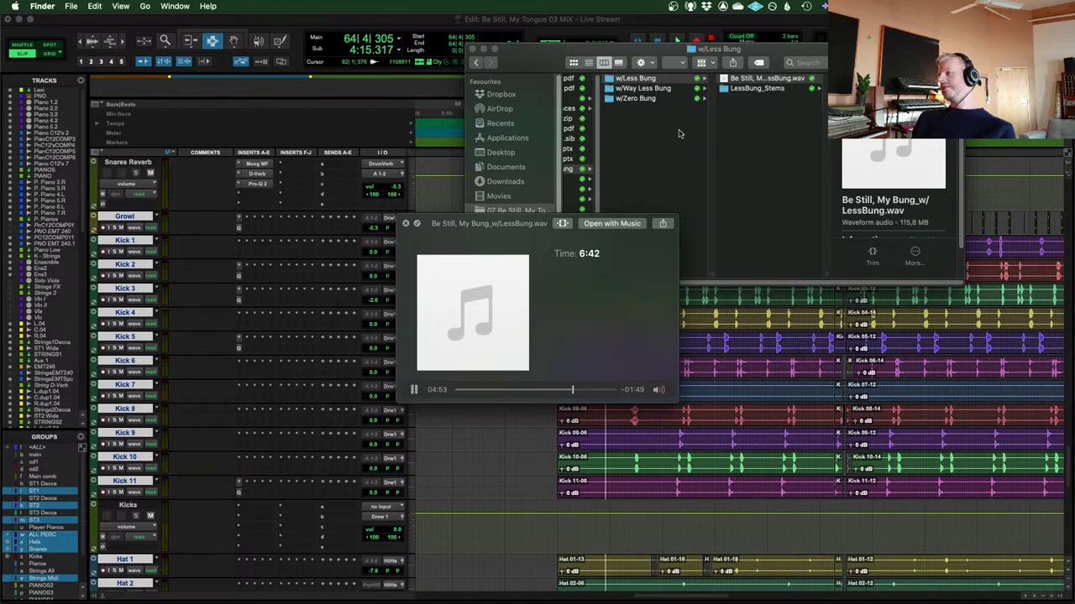
{"action": "key", "text": "space"}
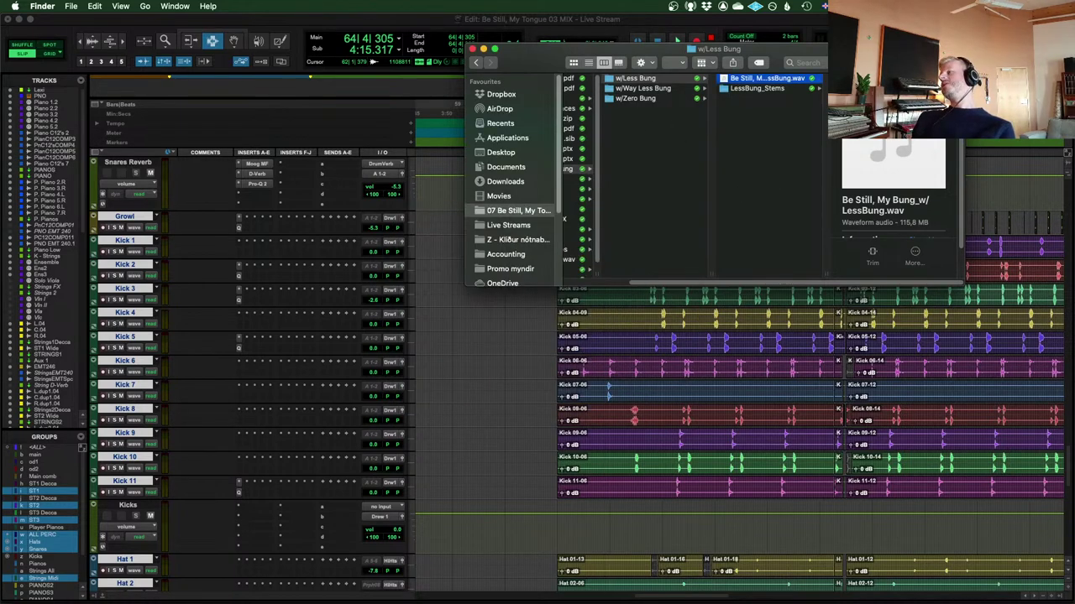
Switch back to Pro Tools and place the edit cursor at 62|4|612, where the Growl and Kick clips begin
{"action": "left_click", "coordinate": [602, 239]}
{"action": "left_click", "coordinate": [575, 241]}
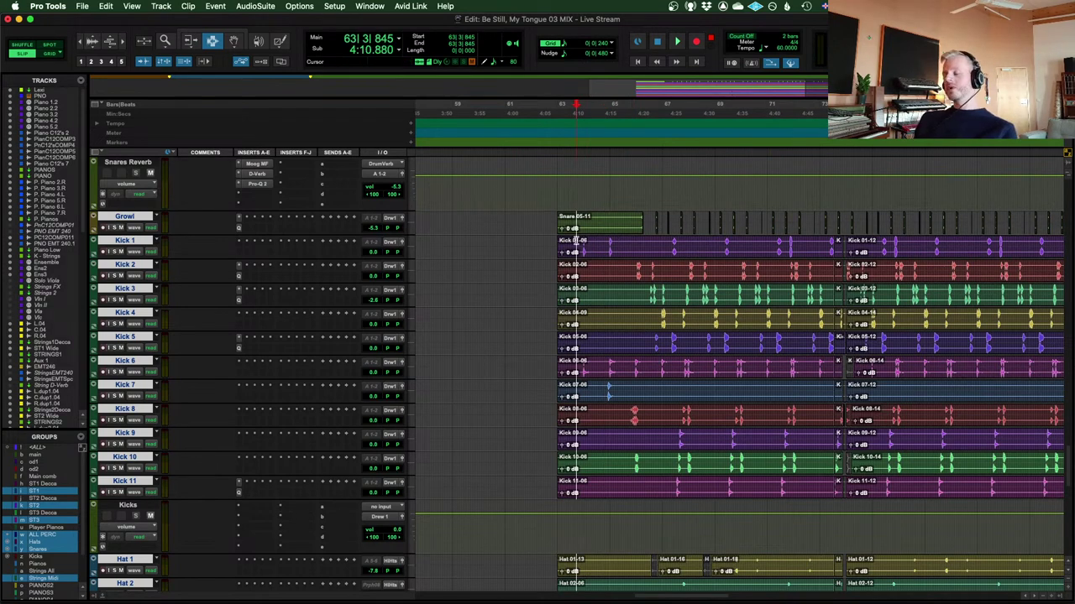
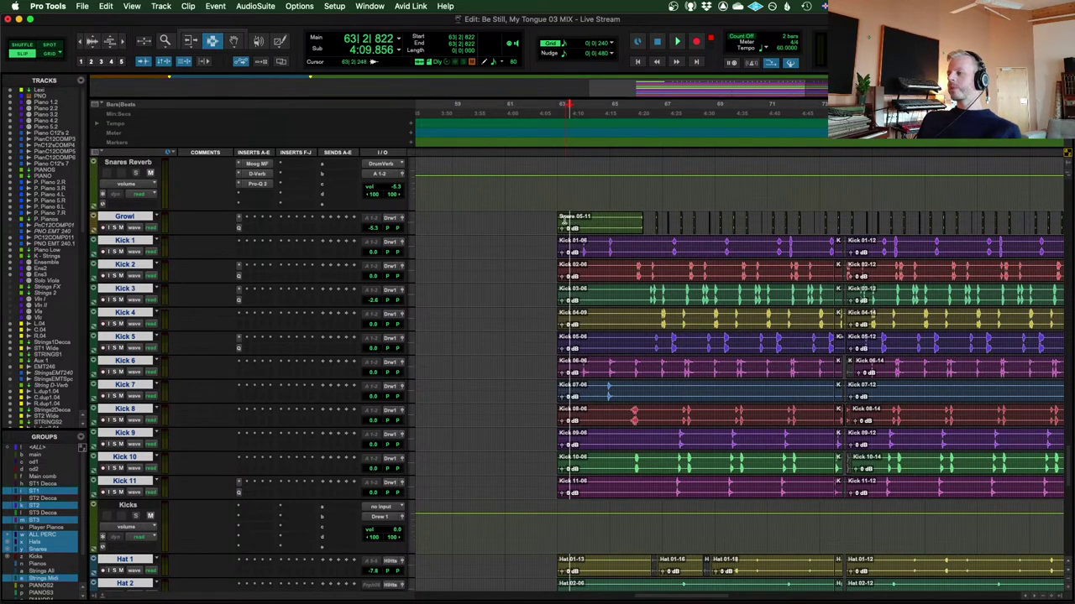
{"action": "left_click", "coordinate": [558, 220]}
{"action": "left_click", "coordinate": [554, 220]}
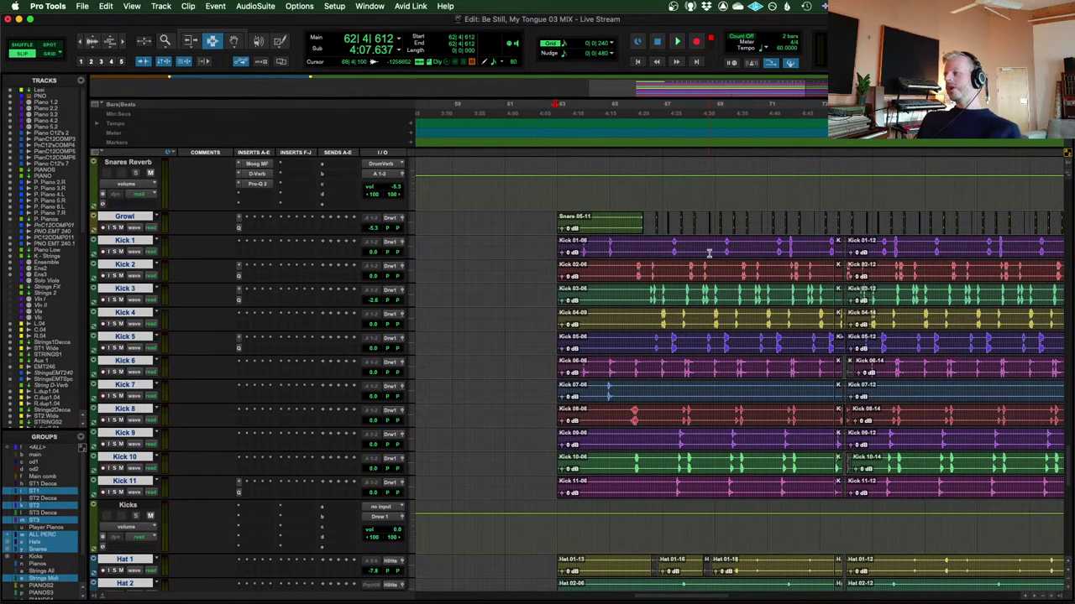
{"action": "scroll", "coordinate": [668, 255], "scroll_direction": "right", "scroll_amount": 3}
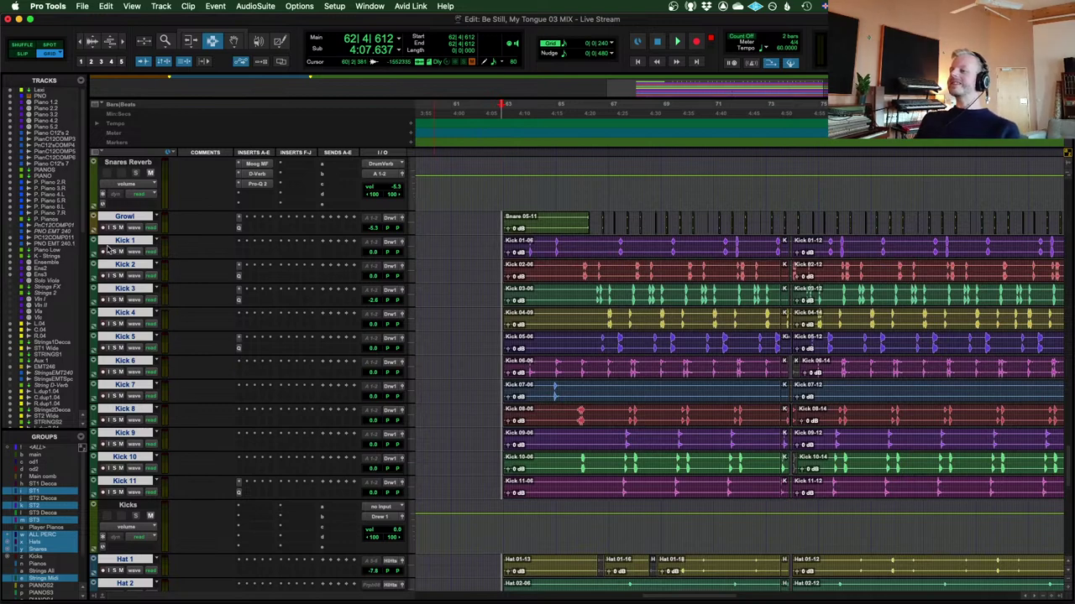
{"action": "scroll", "coordinate": [874, 305], "scroll_direction": "right", "scroll_amount": 3}
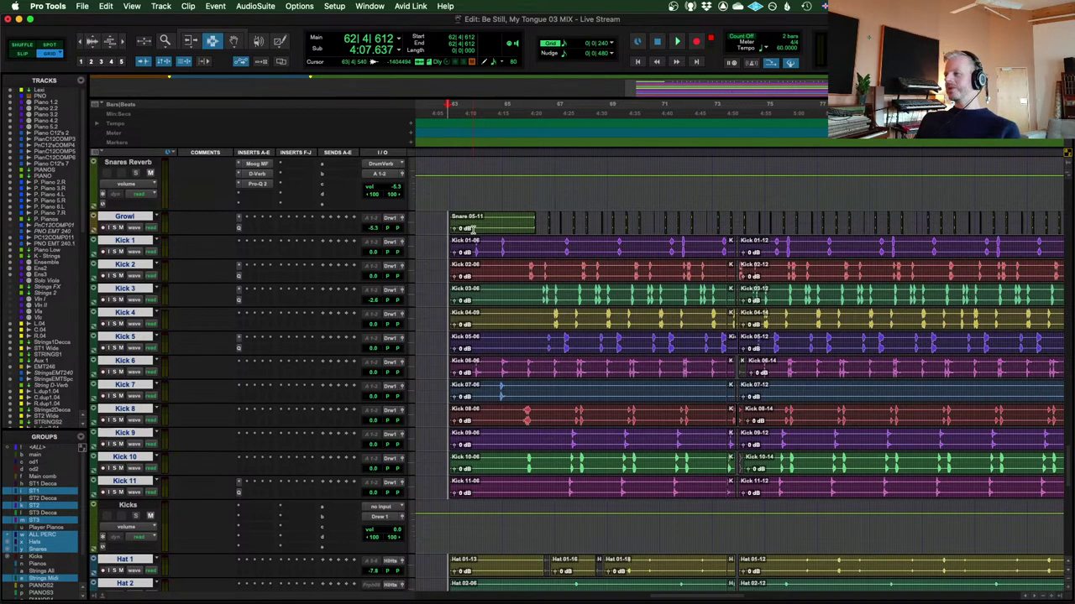
Preview the LessBung.wav file once more in Finder, and return to Pro Tools with the edit cursor at 63|3|480
{"action": "key", "text": "cmd+Tab"}
{"action": "key", "text": "space"}
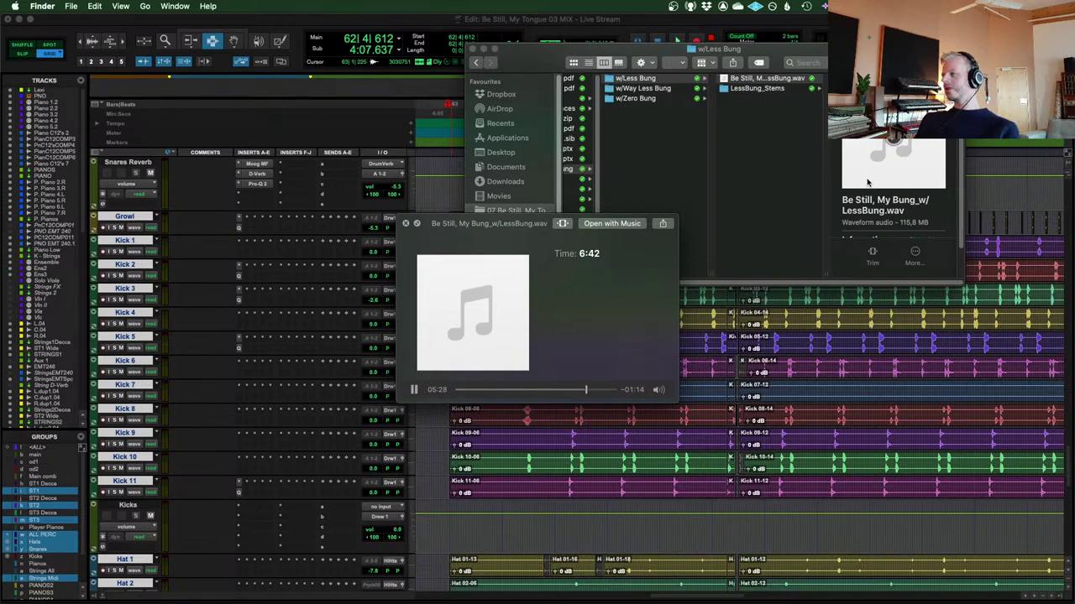
{"action": "key", "text": "space"}
{"action": "left_click_drag", "start_coordinate": [867, 183], "coordinate": [456, 220]}
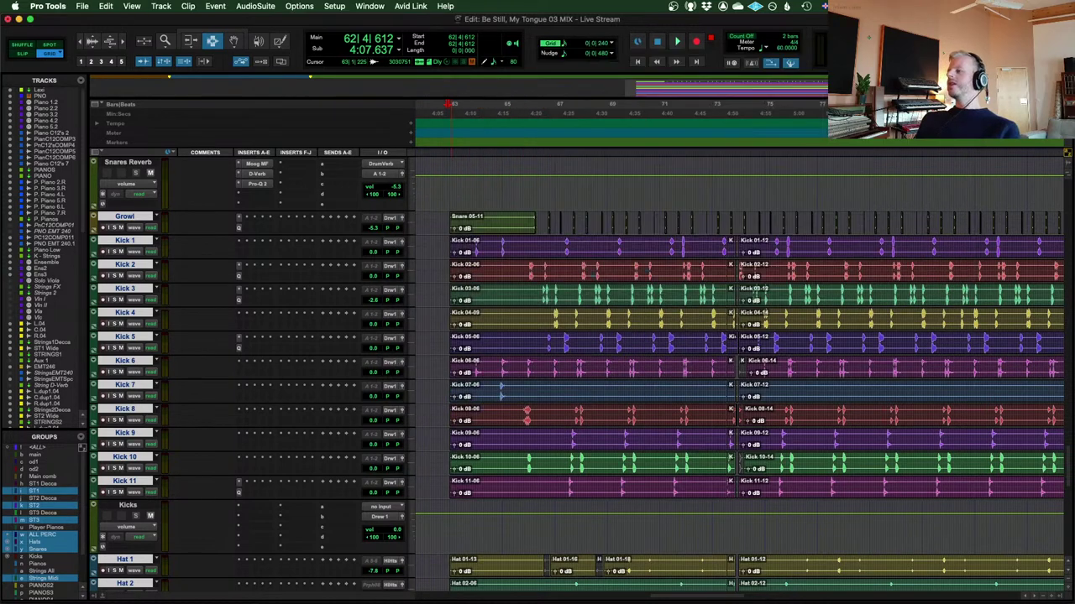
{"action": "left_click", "coordinate": [466, 222]}
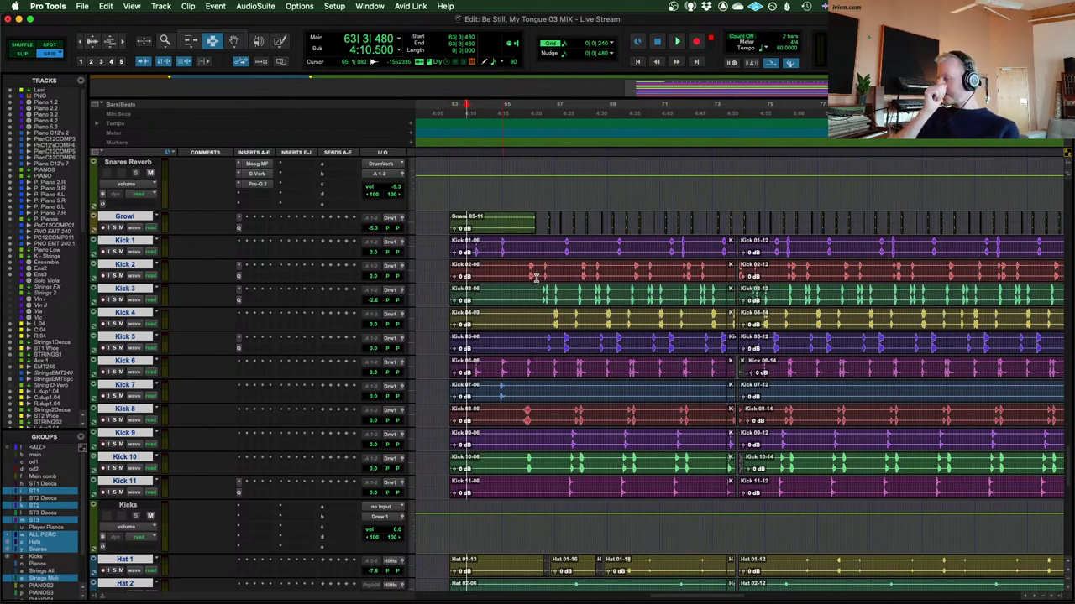
Examine the clips on the Kick tracks and on the Hat 1 to Hat 7 tracks below them
{"action": "scroll", "coordinate": [535, 277], "scroll_direction": "right", "scroll_amount": 2}
{"action": "scroll", "coordinate": [530, 277], "scroll_direction": "left", "scroll_amount": 2}
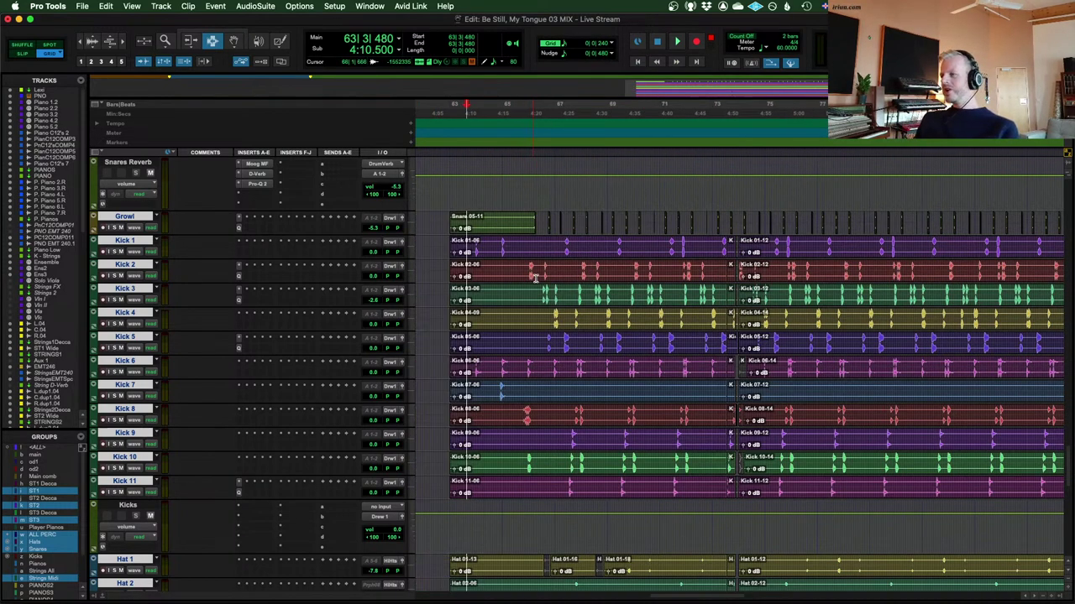
{"action": "scroll", "coordinate": [622, 282], "scroll_direction": "down", "scroll_amount": 2}
{"action": "scroll", "coordinate": [710, 288], "scroll_direction": "up", "scroll_amount": 2}
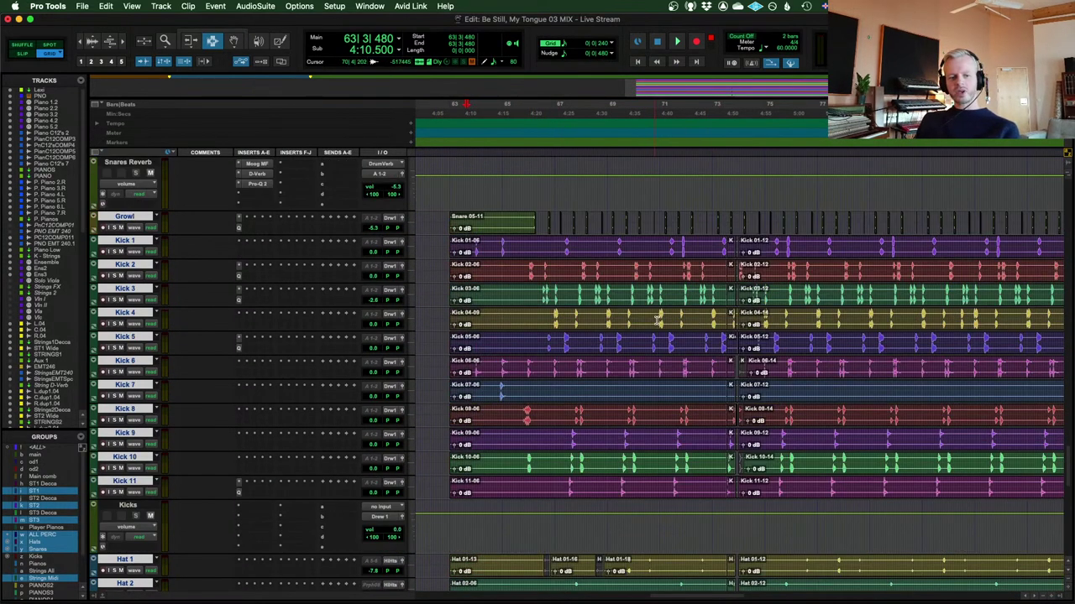
{"action": "scroll", "coordinate": [691, 292], "scroll_direction": "right", "scroll_amount": 1}
{"action": "scroll", "coordinate": [690, 292], "scroll_direction": "left", "scroll_amount": 4}
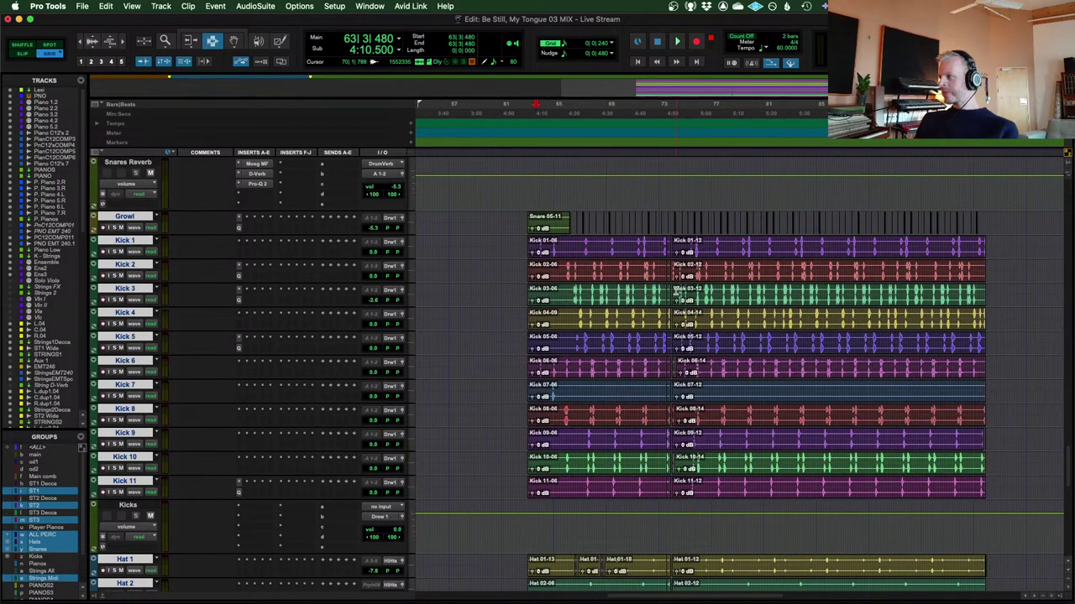
{"action": "scroll", "coordinate": [690, 292], "scroll_direction": "right", "scroll_amount": 1}
{"action": "key", "text": "super+bracketleft"}
{"action": "scroll", "coordinate": [827, 273], "scroll_direction": "down", "scroll_amount": 4}
{"action": "scroll", "coordinate": [829, 273], "scroll_direction": "down", "scroll_amount": 5}
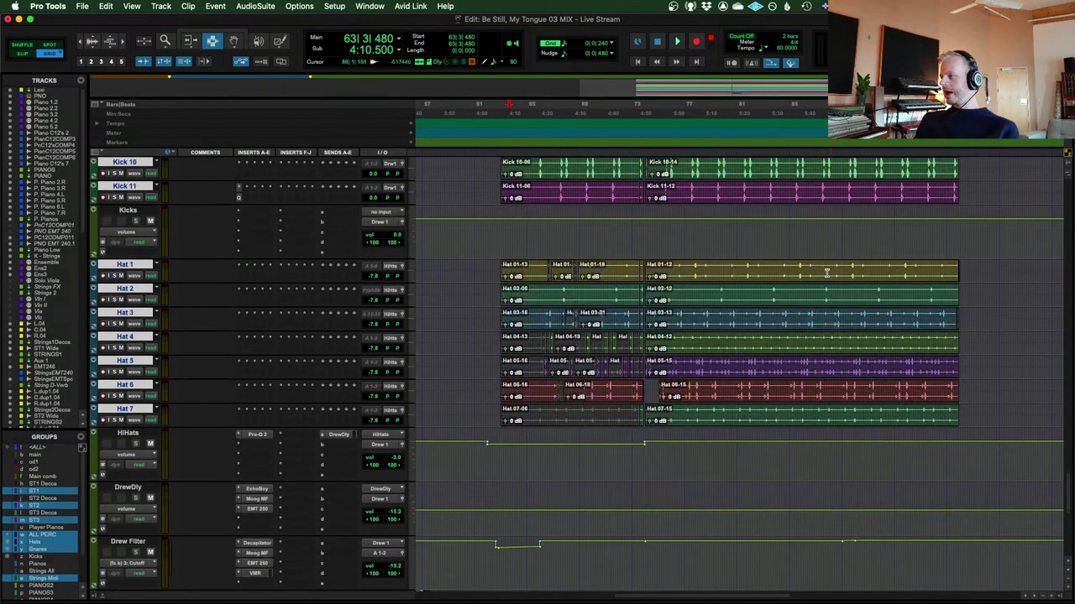
Look closer at the Kick and Hat clips and place the edit cursor near their start at 63|1|720
{"action": "left_click", "coordinate": [634, 315]}
{"action": "key", "text": "super+bracketright"}
{"action": "scroll", "coordinate": [535, 289], "scroll_direction": "up", "scroll_amount": 9}
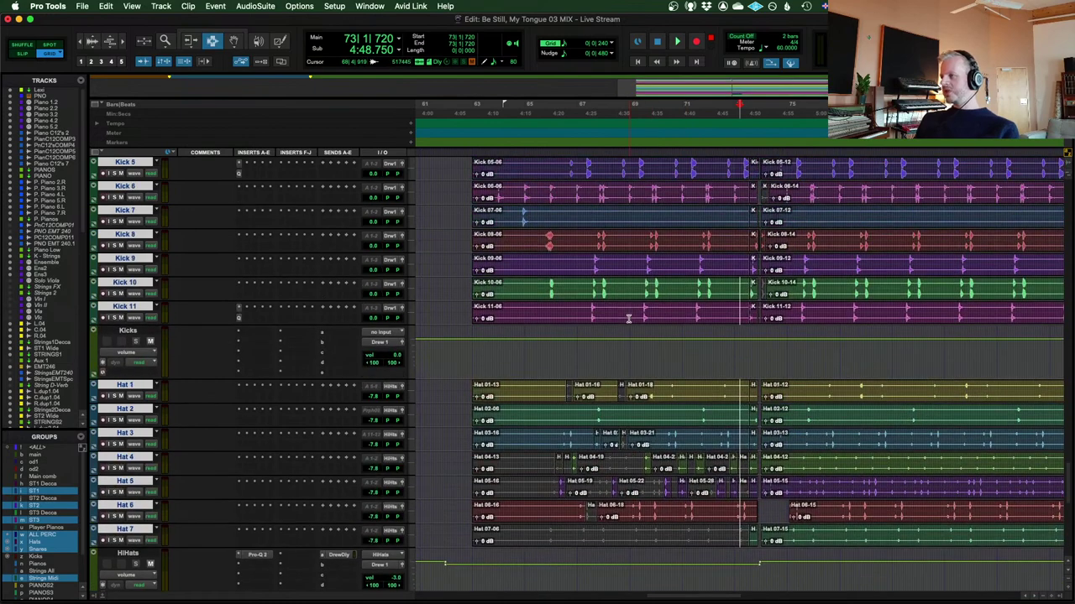
{"action": "left_click", "coordinate": [476, 269]}
{"action": "scroll", "coordinate": [505, 280], "scroll_direction": "down", "scroll_amount": 3}
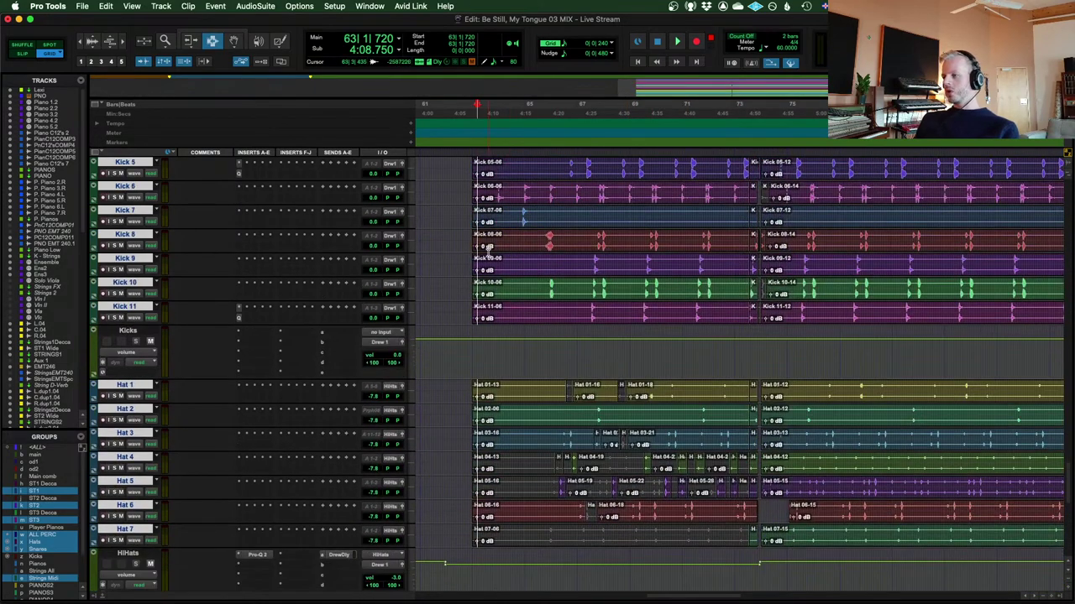
Show the snare tracks and select the first send-level automation peak on the Snares track, starting at 67|4|720
{"action": "scroll", "coordinate": [521, 278], "scroll_direction": "up", "scroll_amount": 11}
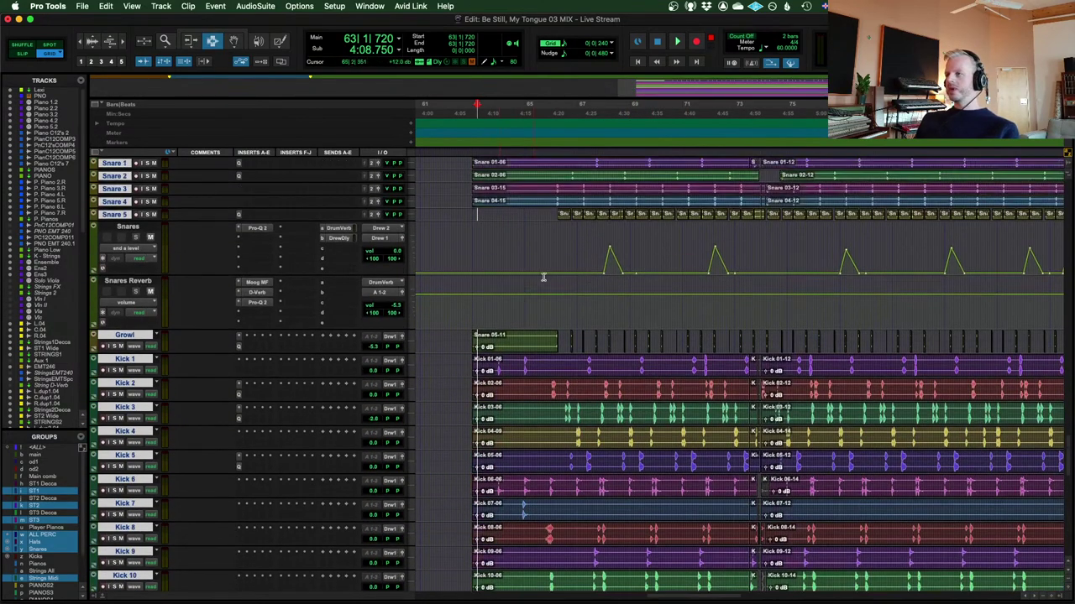
{"action": "scroll", "coordinate": [541, 279], "scroll_direction": "up", "scroll_amount": 3}
{"action": "left_click", "coordinate": [515, 285]}
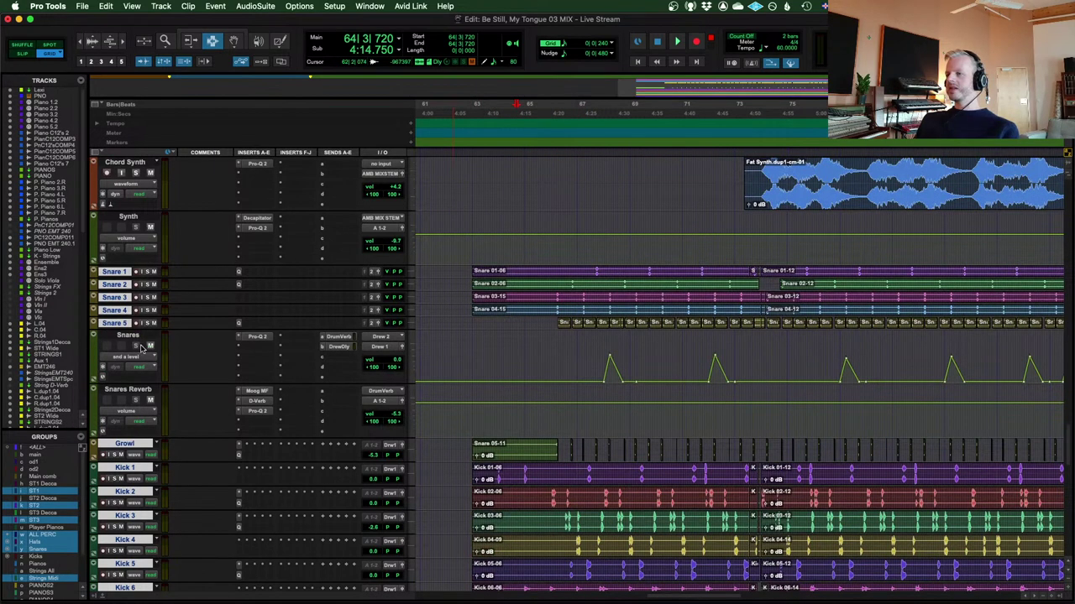
{"action": "left_click", "coordinate": [132, 335]}
{"action": "left_click", "coordinate": [132, 391]}
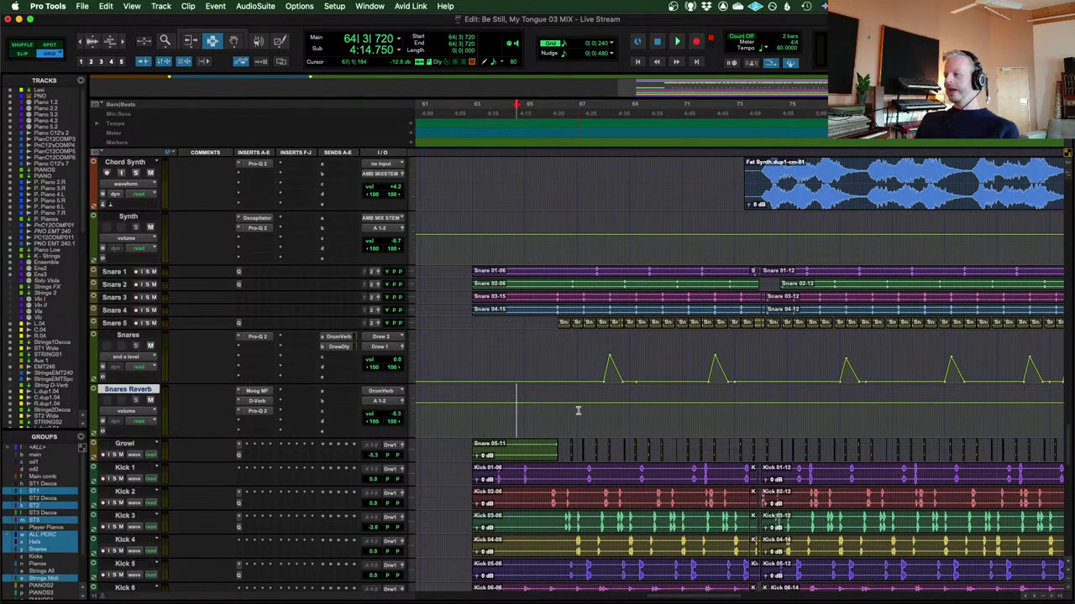
{"action": "left_click_drag", "start_coordinate": [602, 358], "coordinate": [638, 359]}
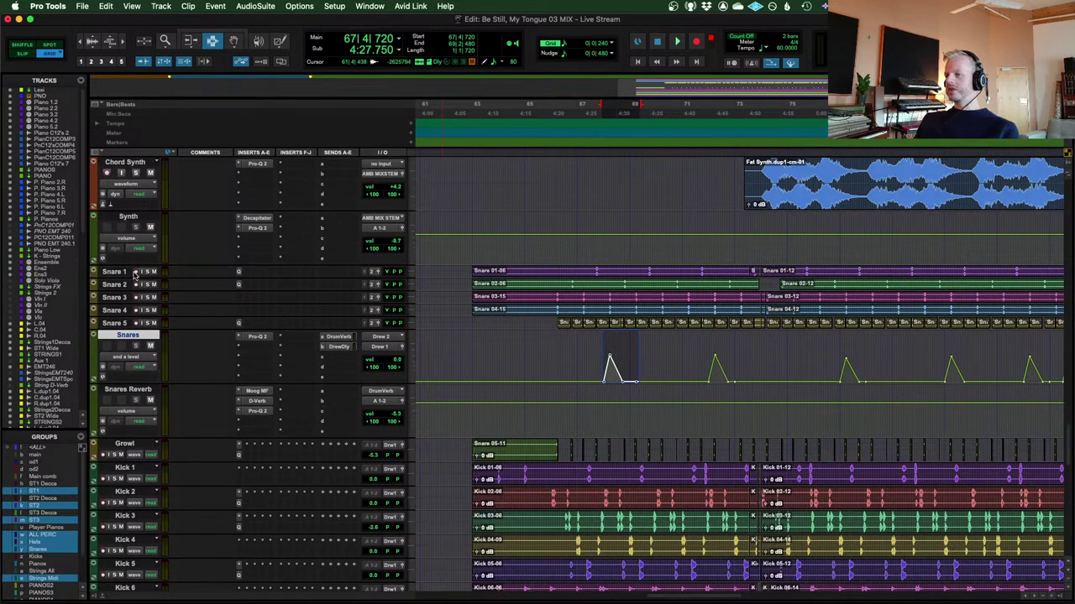
Solo the Snare 1 to Snare 5 tracks without the kicks, with the ALL PERC group turned off
{"action": "left_click", "coordinate": [145, 272]}
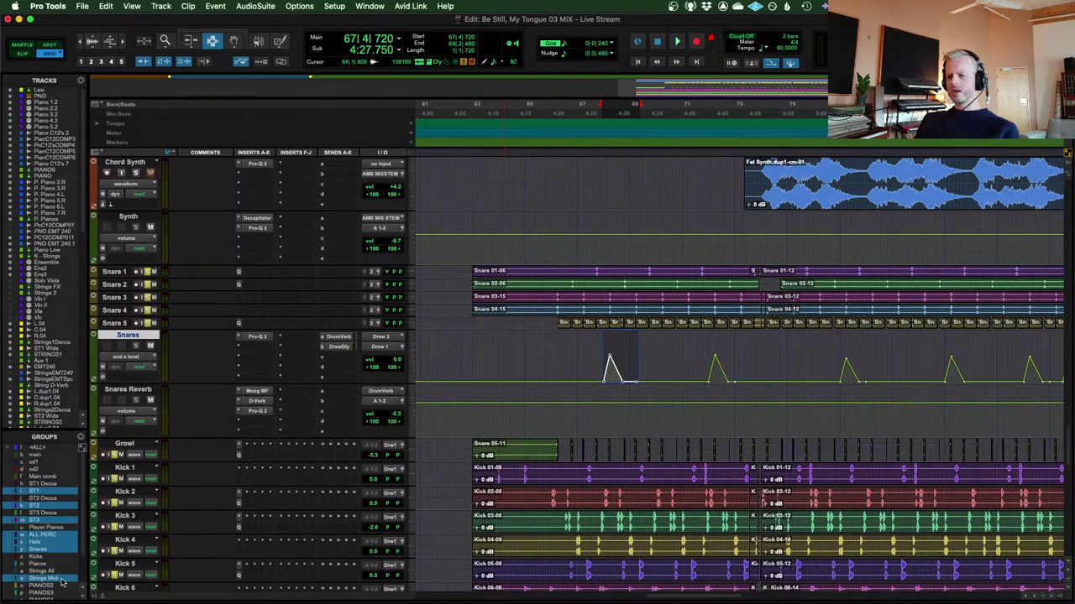
{"action": "scroll", "coordinate": [60, 579], "scroll_direction": "down", "scroll_amount": 3}
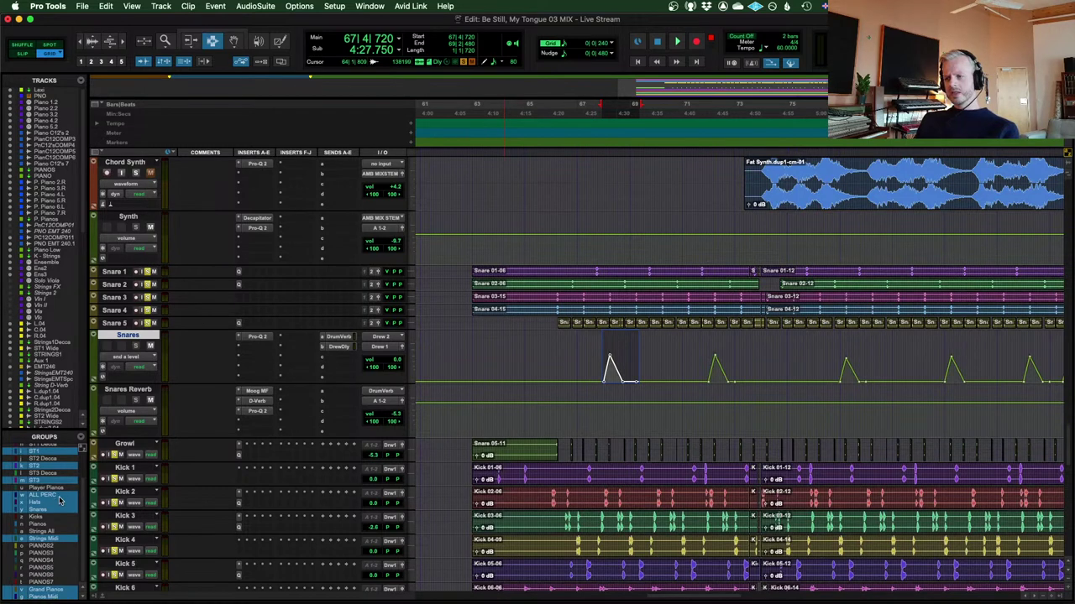
{"action": "left_click", "coordinate": [57, 496]}
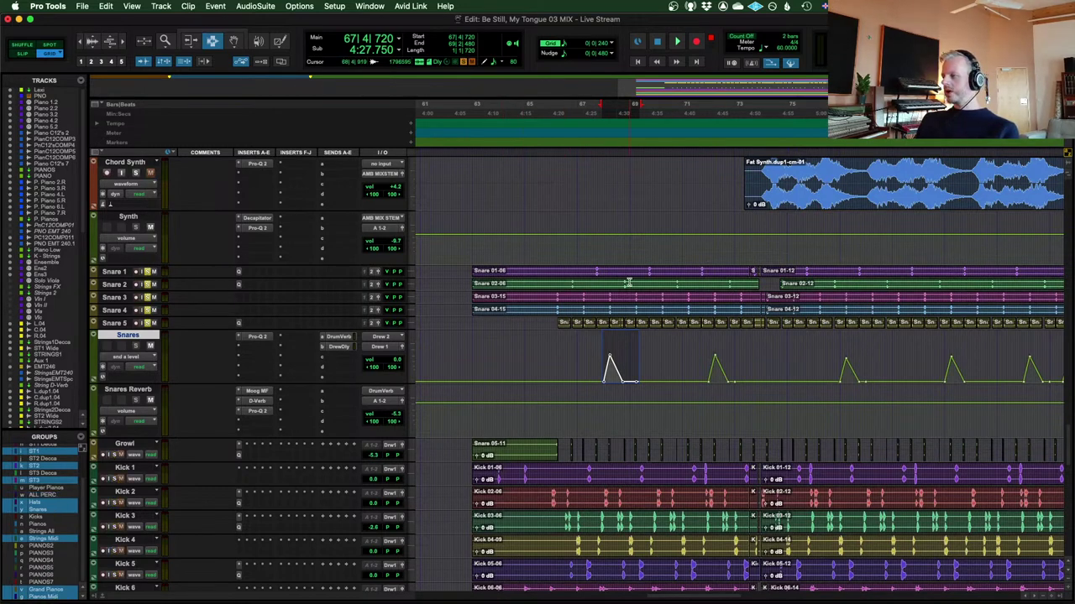
Play the soloed snare tracks from 66|4|720 through the send-level peak and stop playback
{"action": "left_click", "coordinate": [574, 282]}
{"action": "key", "text": "super+bracketright"}
{"action": "key", "text": "super+bracketright"}
{"action": "key", "text": "space"}
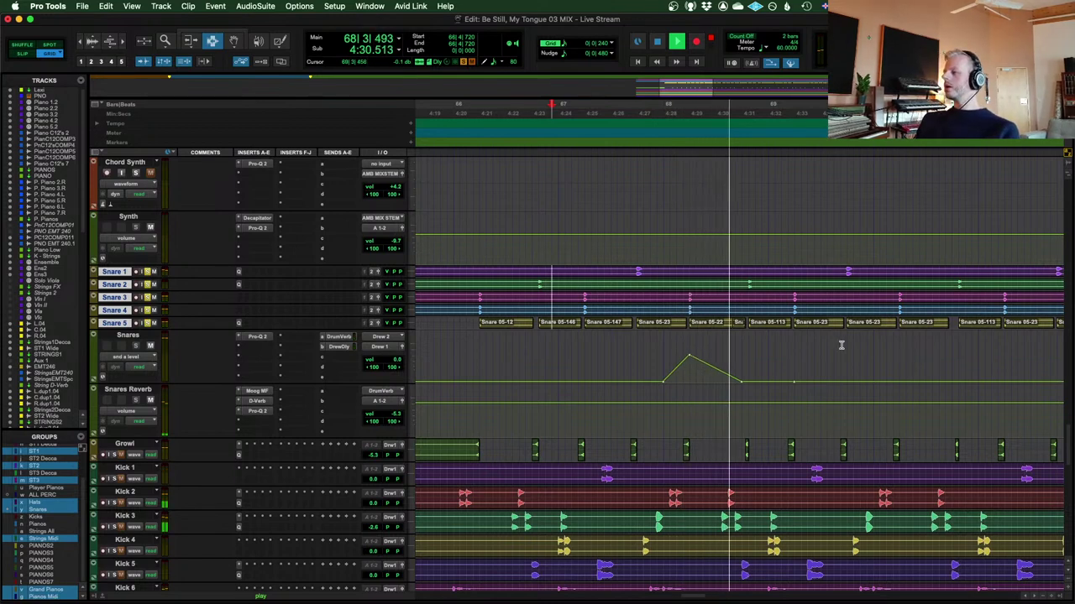
{"action": "key", "text": "r"}
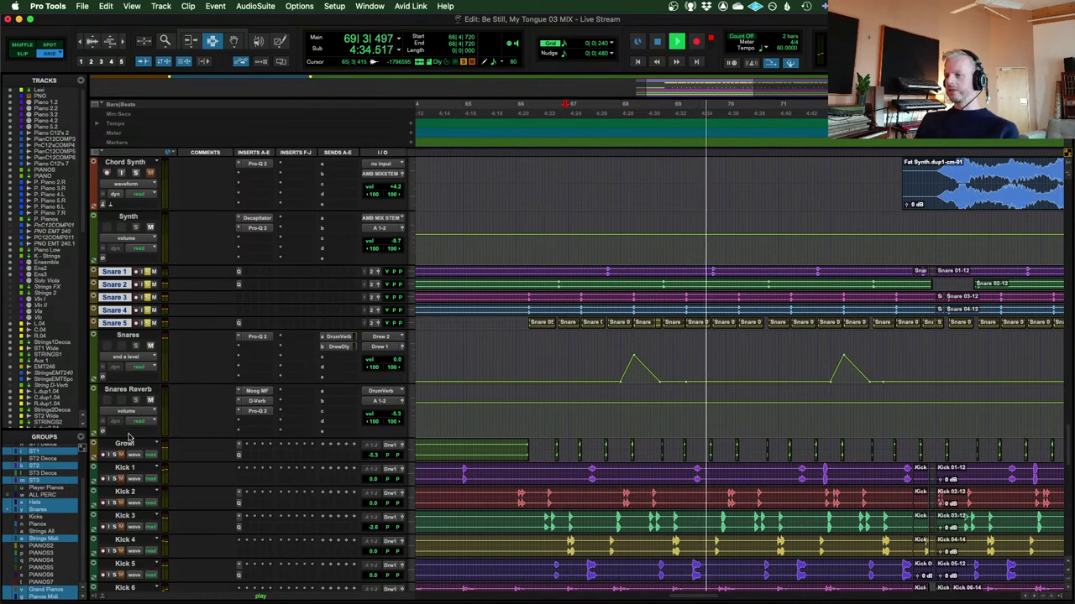
{"action": "key", "text": "space"}
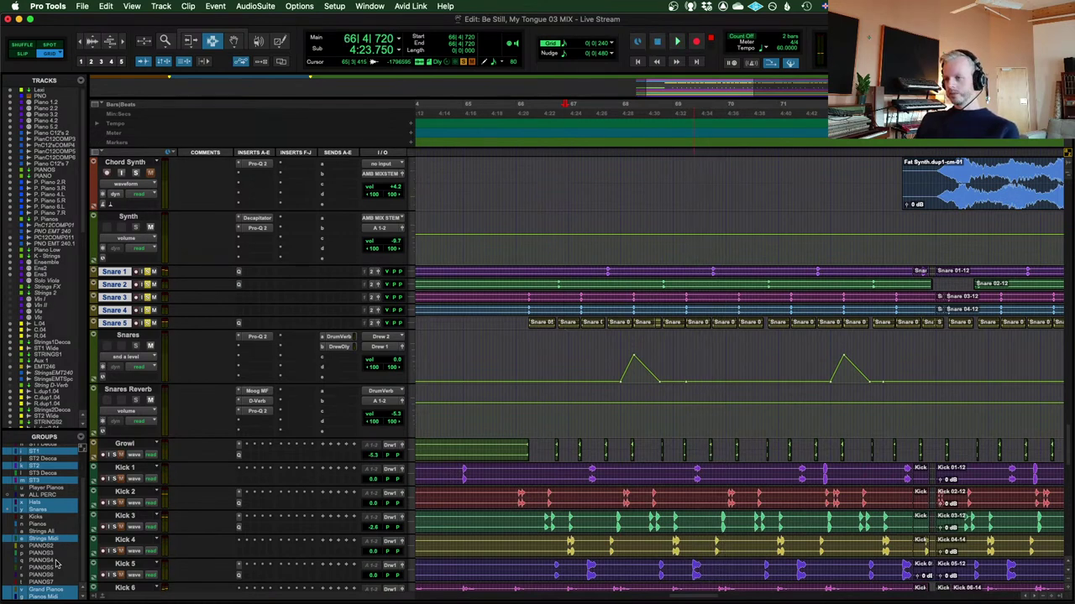
Solo all percussion tracks through the reactivated ALL PERC group, and play them from 68|4|240 before stopping
{"action": "left_click", "coordinate": [53, 495]}
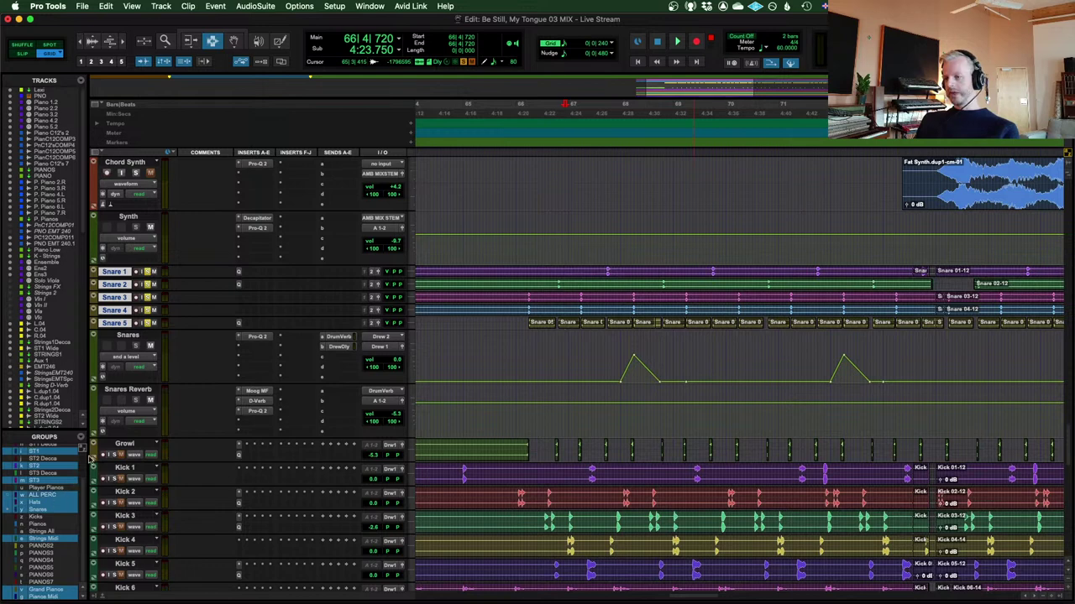
{"action": "left_click", "coordinate": [115, 454]}
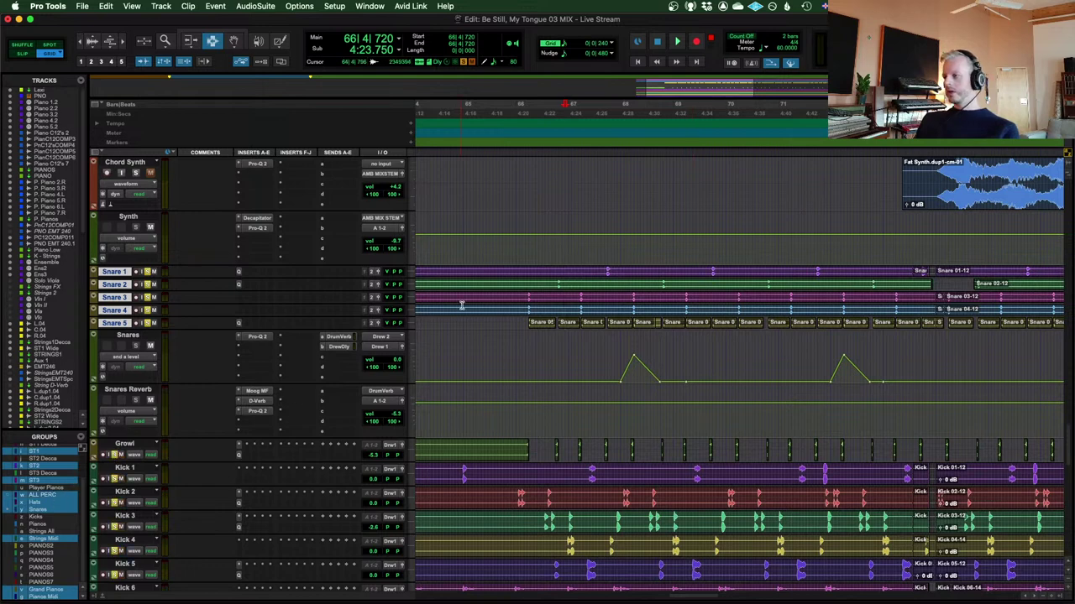
{"action": "left_click", "coordinate": [486, 457]}
{"action": "key", "text": "space"}
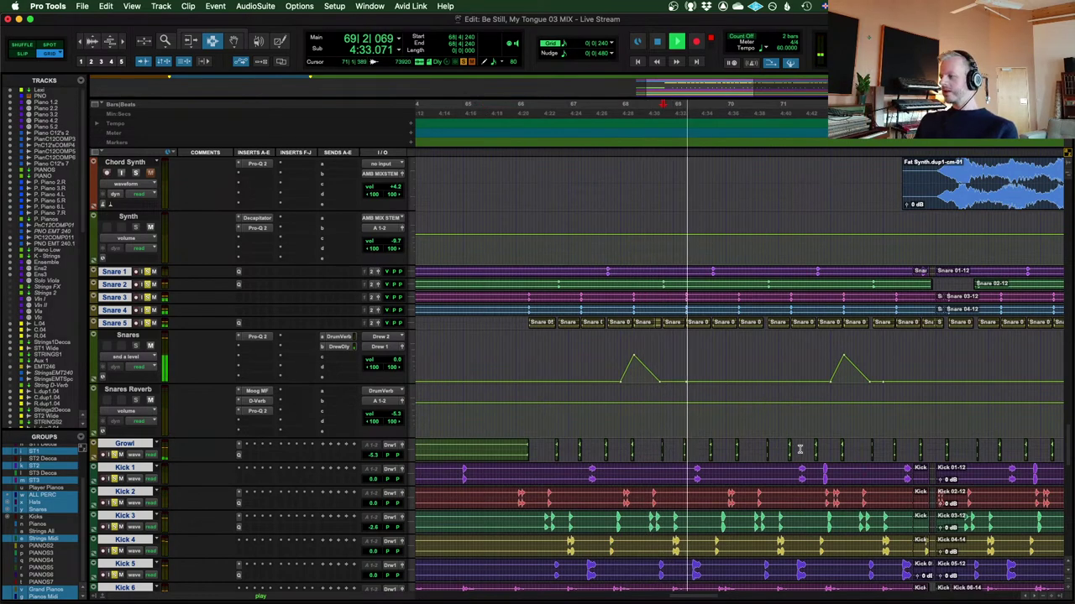
{"action": "key", "text": "super+bracketright"}
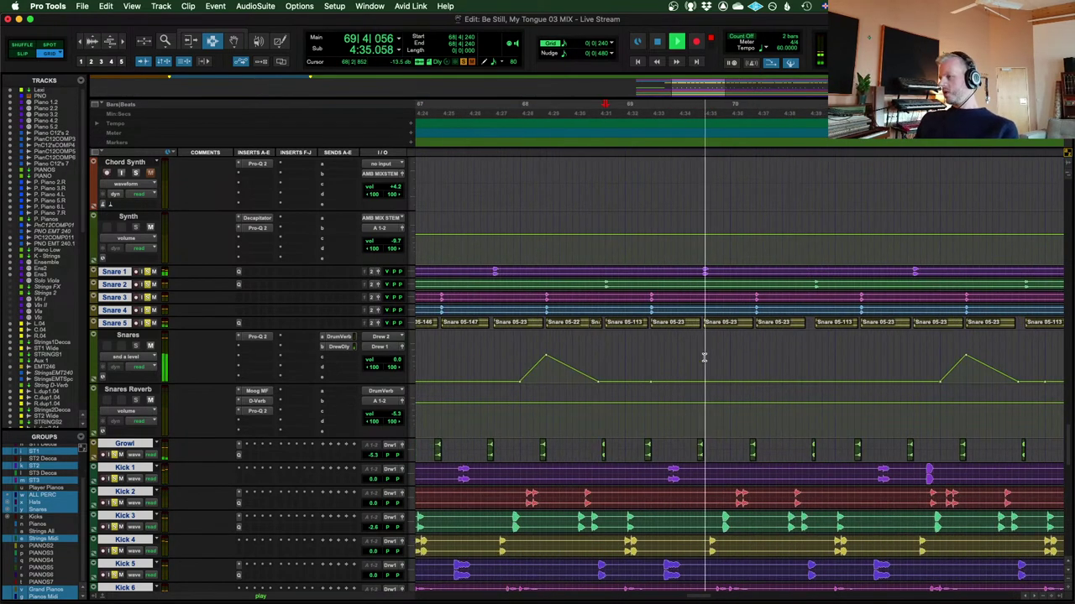
{"action": "key", "text": "super+bracketleft"}
{"action": "key", "text": "super+bracketleft"}
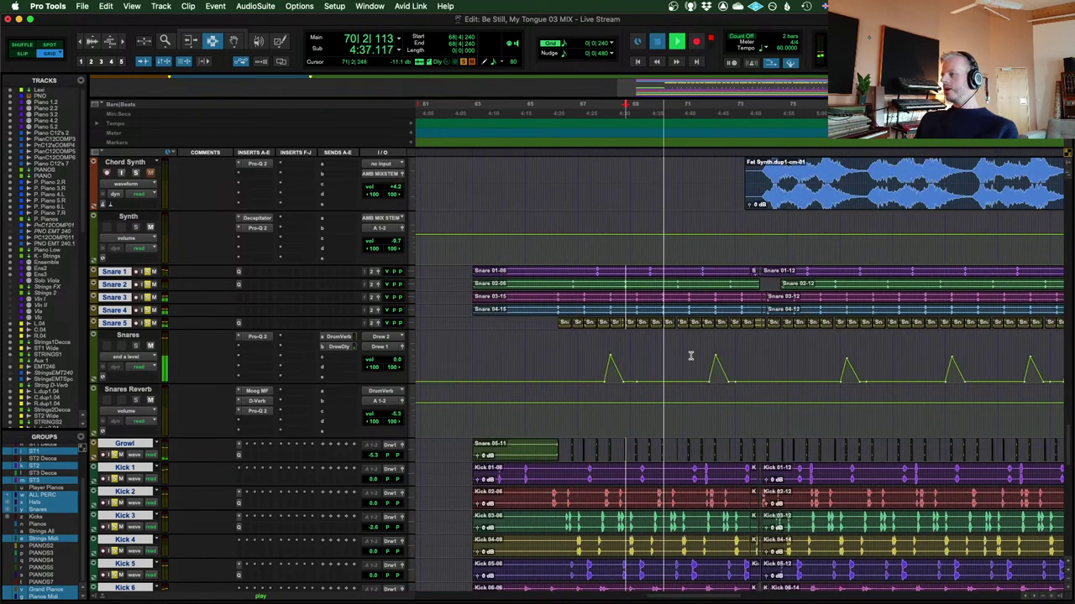
{"action": "key", "text": "space"}
Examine the Kick and Hat tracks at the start of their clips, with the edit cursor at 64|2|832
{"action": "scroll", "coordinate": [690, 356], "scroll_direction": "down", "scroll_amount": 5}
{"action": "scroll", "coordinate": [588, 352], "scroll_direction": "up", "scroll_amount": 2}
{"action": "scroll", "coordinate": [511, 349], "scroll_direction": "down", "scroll_amount": 2}
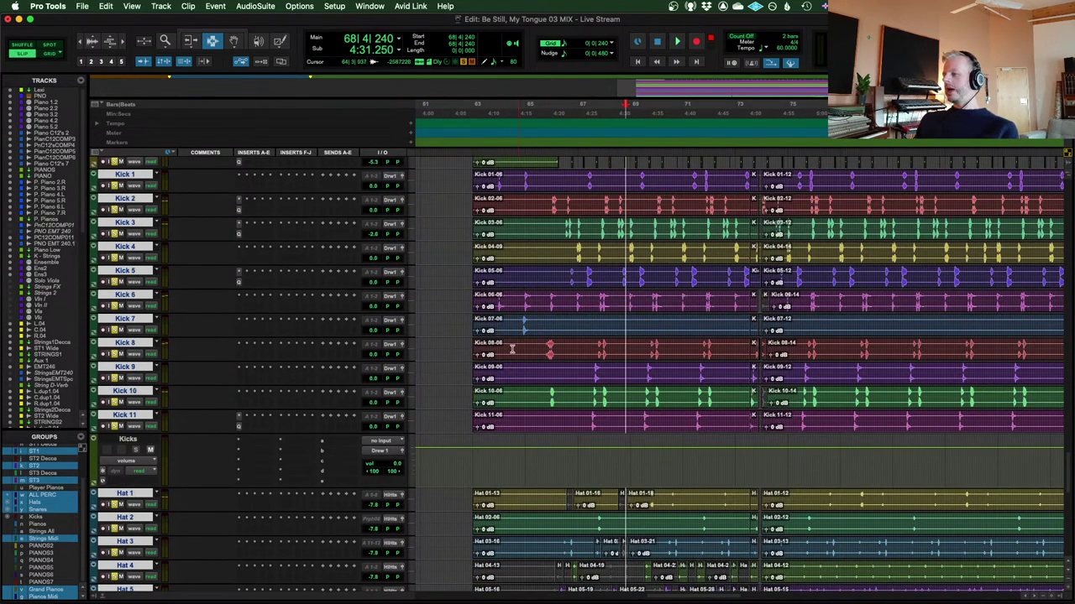
{"action": "left_click", "coordinate": [511, 349]}
{"action": "key", "text": "super+bracketright"}
{"action": "key", "text": "super+bracketright"}
{"action": "scroll", "coordinate": [631, 290], "scroll_direction": "up", "scroll_amount": 3}
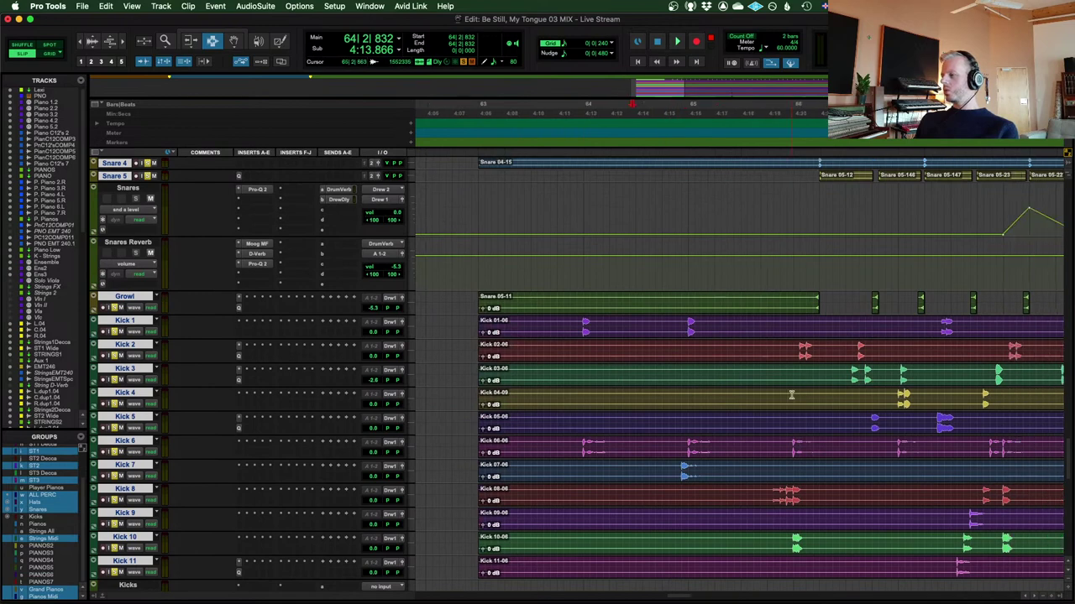
{"action": "key", "text": "super+bracketleft"}
{"action": "scroll", "coordinate": [638, 429], "scroll_direction": "down", "scroll_amount": 6}
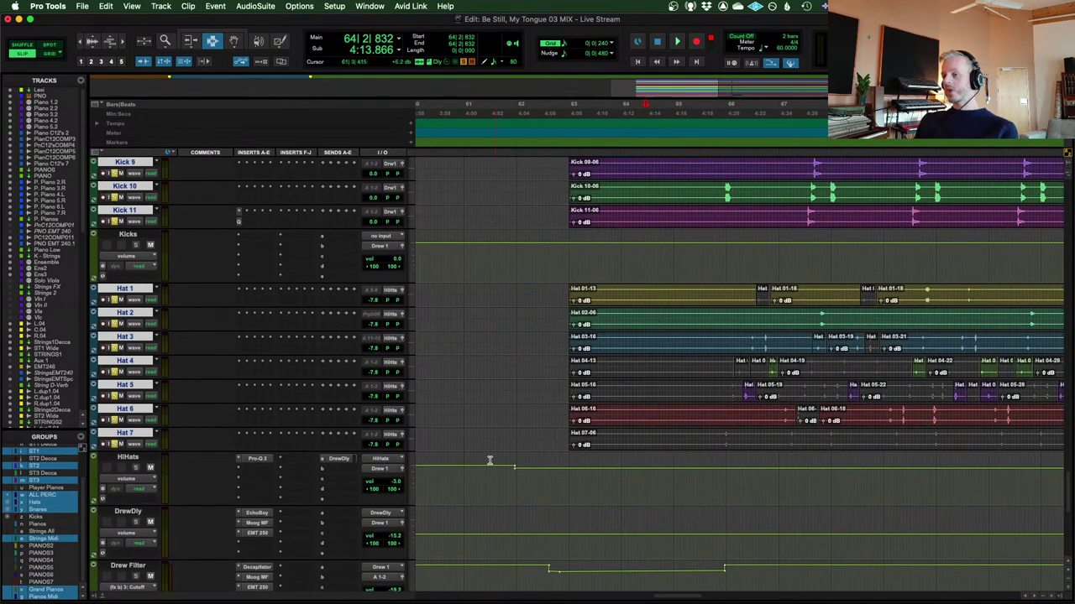
Place the edit cursor at 62|4|694 on the HiHats track, and inspect the Moog Multimode Filter on the DrewDly track before closing it
{"action": "left_click", "coordinate": [563, 462]}
{"action": "scroll", "coordinate": [563, 462], "scroll_direction": "down", "scroll_amount": 3}
{"action": "left_click", "coordinate": [257, 451]}
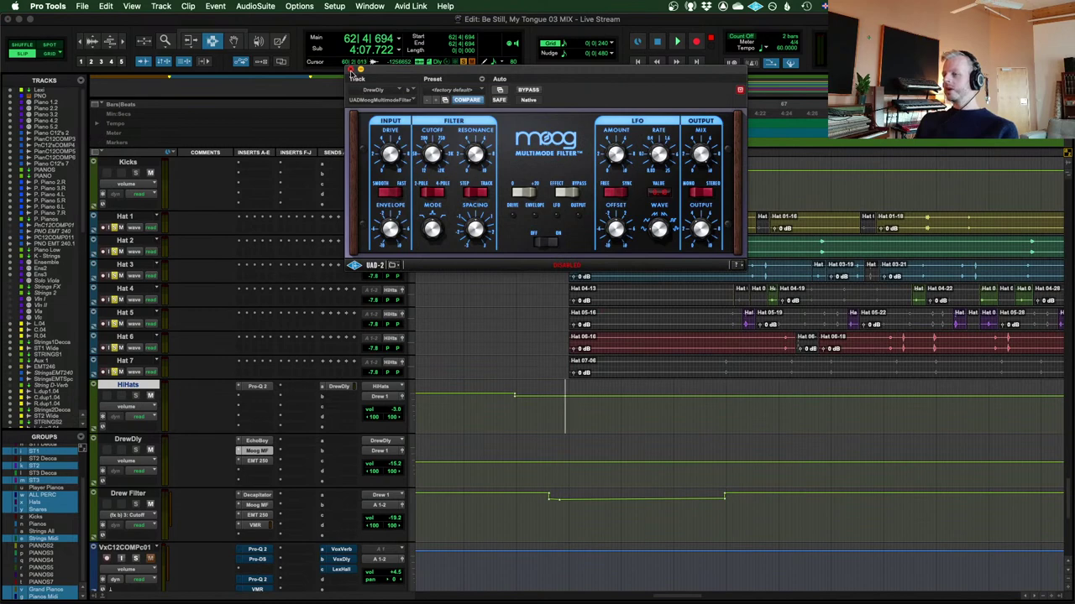
{"action": "left_click", "coordinate": [351, 70]}
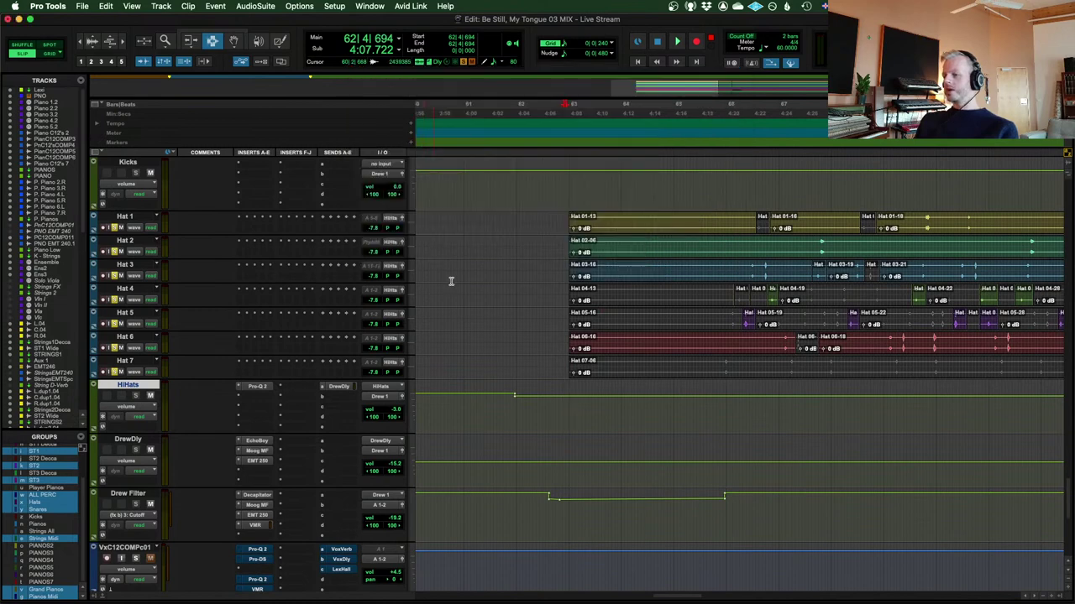
Select the Drew Filter track and inspect its Decapitator insert, closing the plug-in window
{"action": "left_click", "coordinate": [124, 494]}
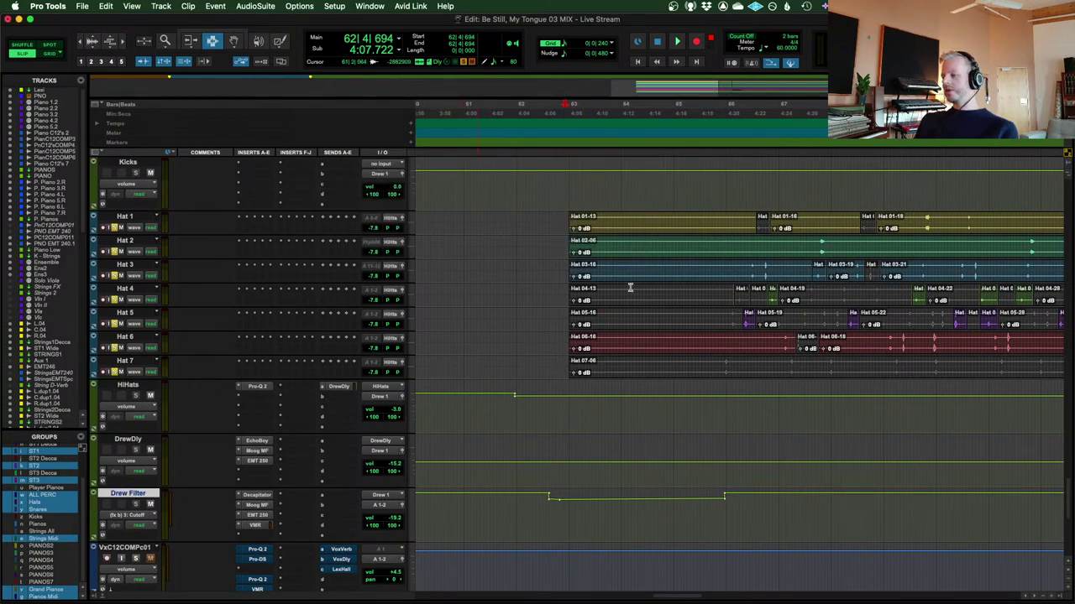
{"action": "left_click", "coordinate": [256, 495]}
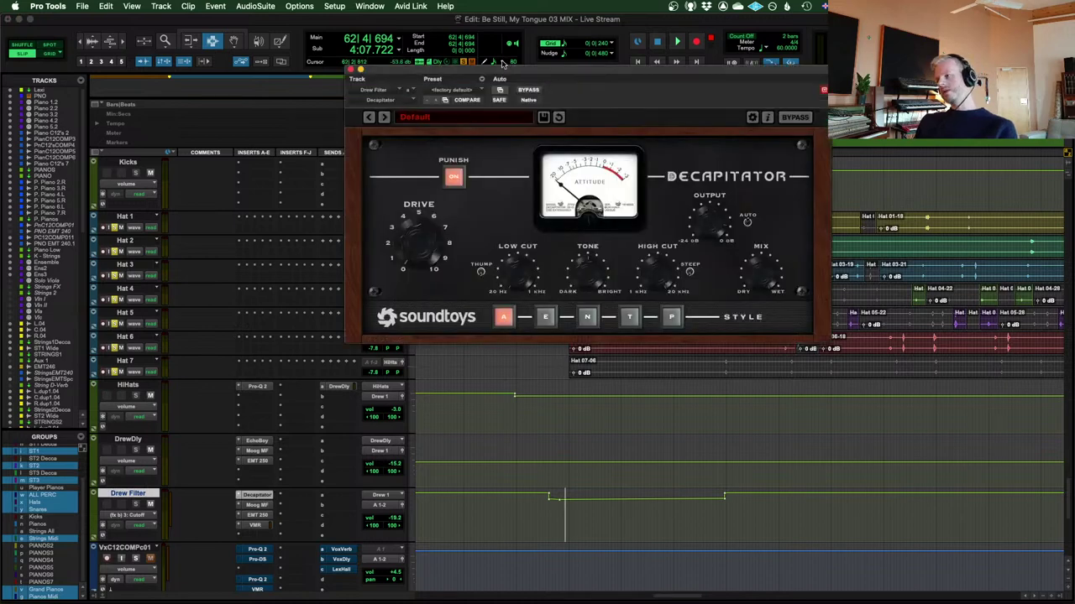
{"action": "left_click", "coordinate": [352, 70]}
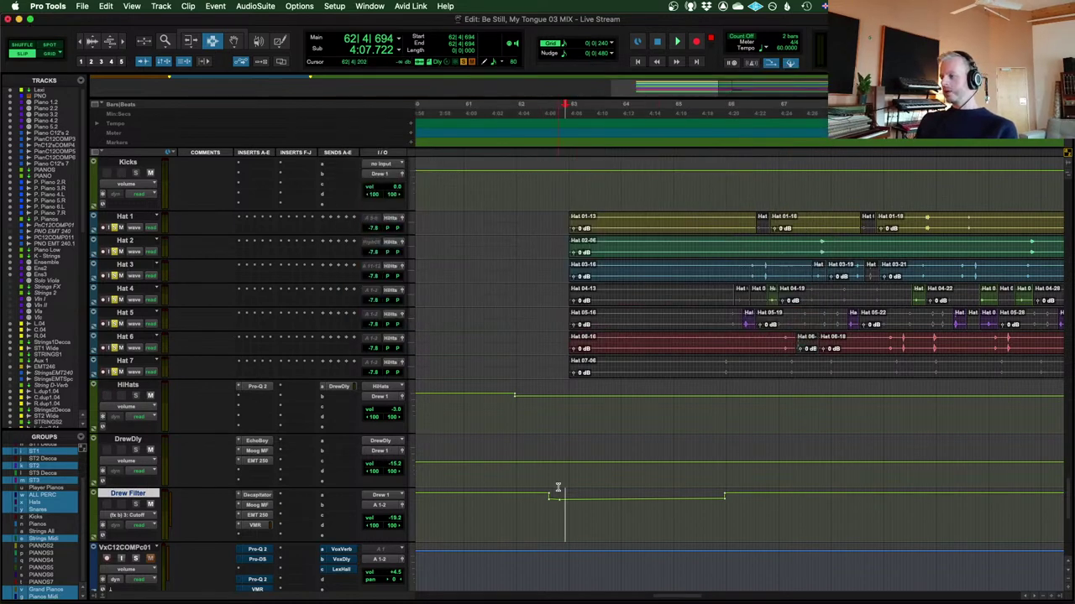
Play the soloed percussion from 62|4|202 at the start of the Drew Filter cutoff dip, and stop playback
{"action": "key", "text": "super+bracketleft"}
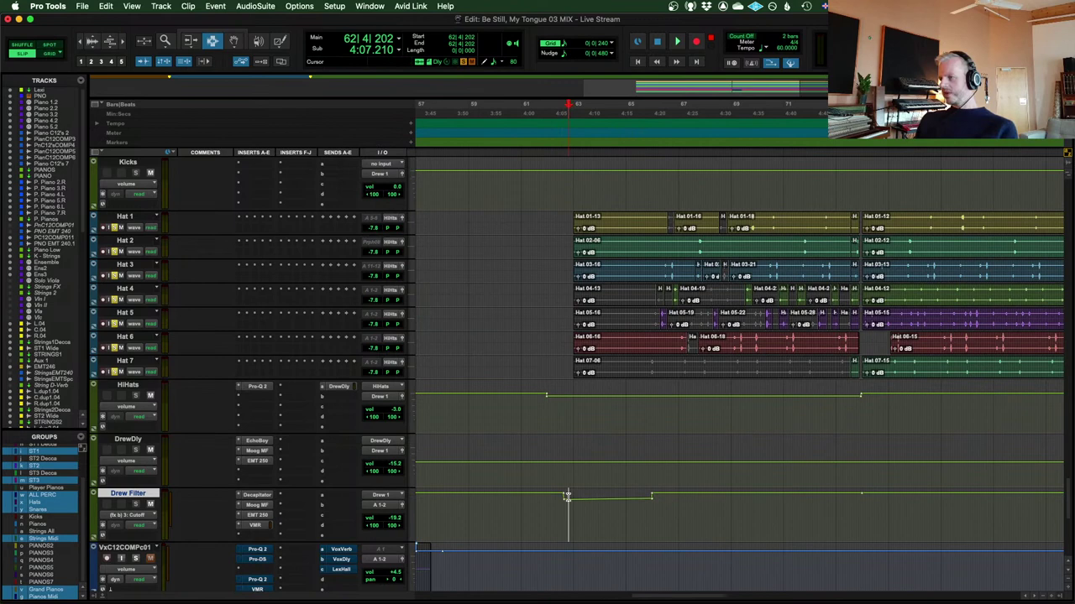
{"action": "key", "text": "space"}
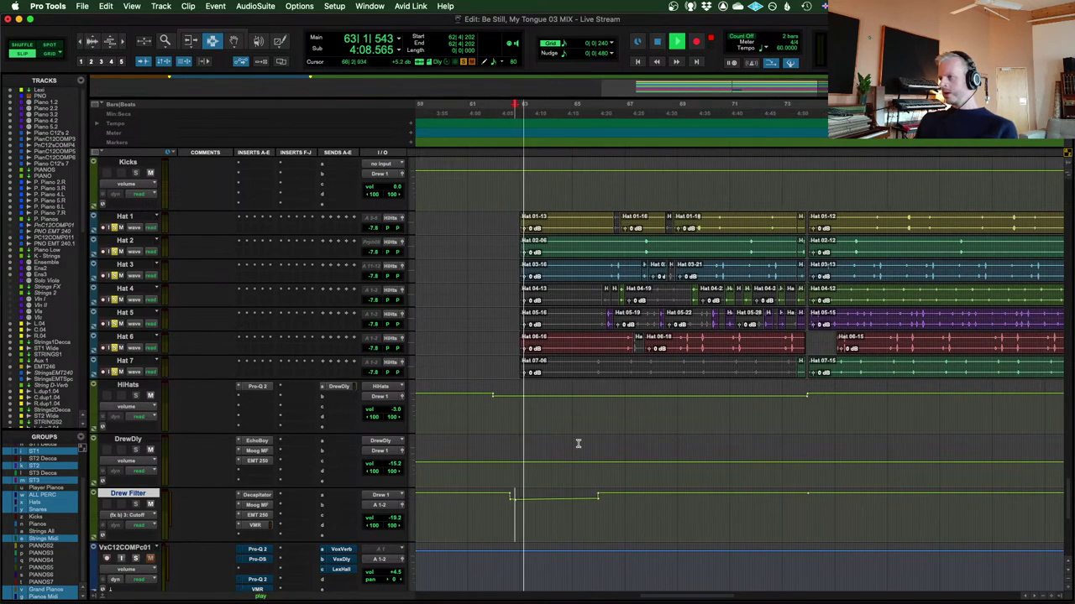
{"action": "scroll", "coordinate": [569, 504], "scroll_direction": "up", "scroll_amount": 5}
{"action": "key", "text": "space"}
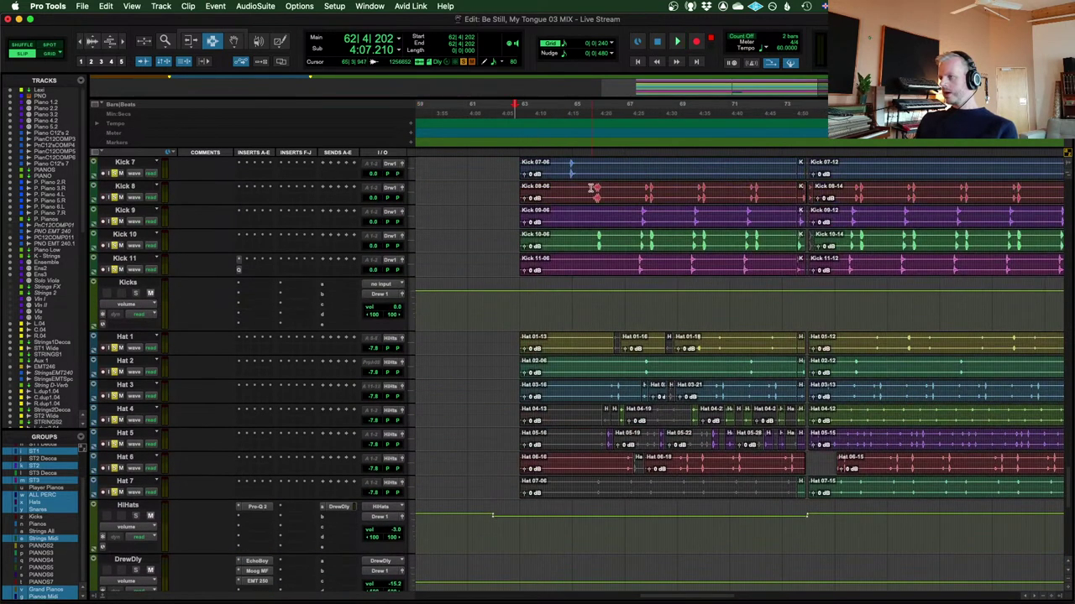
Play the soloed percussion from 64|3|445 and examine the Drew Filter cutoff ramp up close, with the edit cursor at 65|1|000 on HiHats
{"action": "left_click", "coordinate": [562, 176]}
{"action": "key", "text": "space"}
{"action": "scroll", "coordinate": [648, 304], "scroll_direction": "down", "scroll_amount": 3}
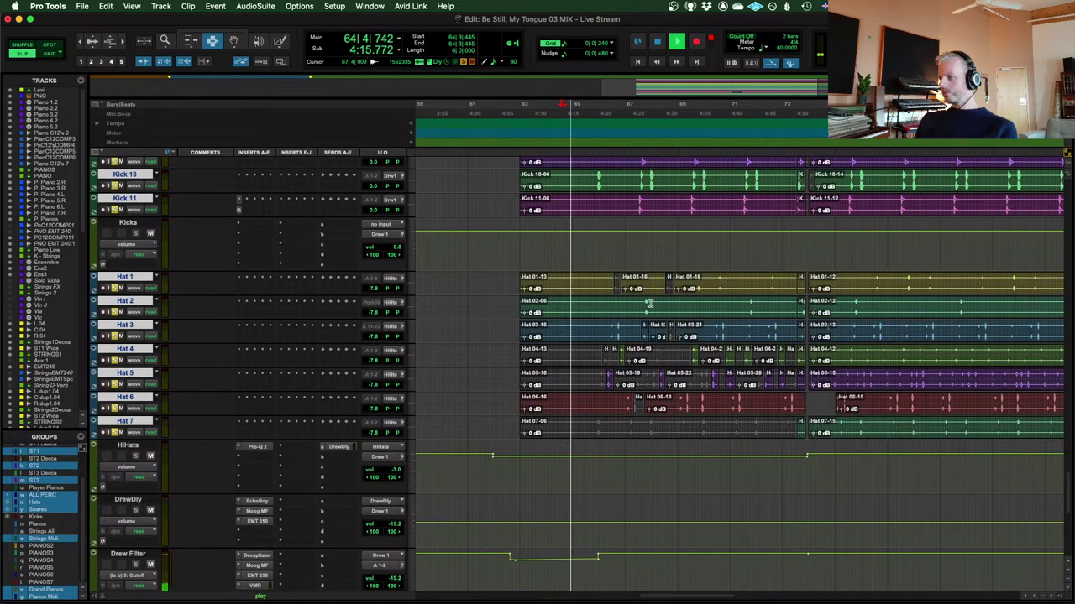
{"action": "scroll", "coordinate": [649, 304], "scroll_direction": "down", "scroll_amount": 6}
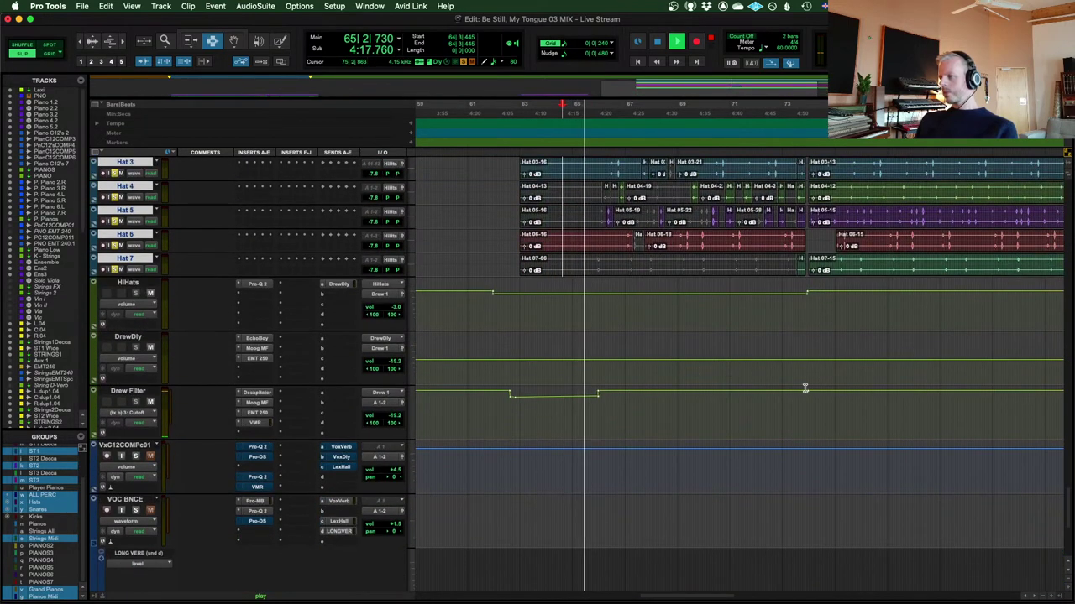
{"action": "left_click", "coordinate": [573, 298]}
{"action": "key", "text": "t"}
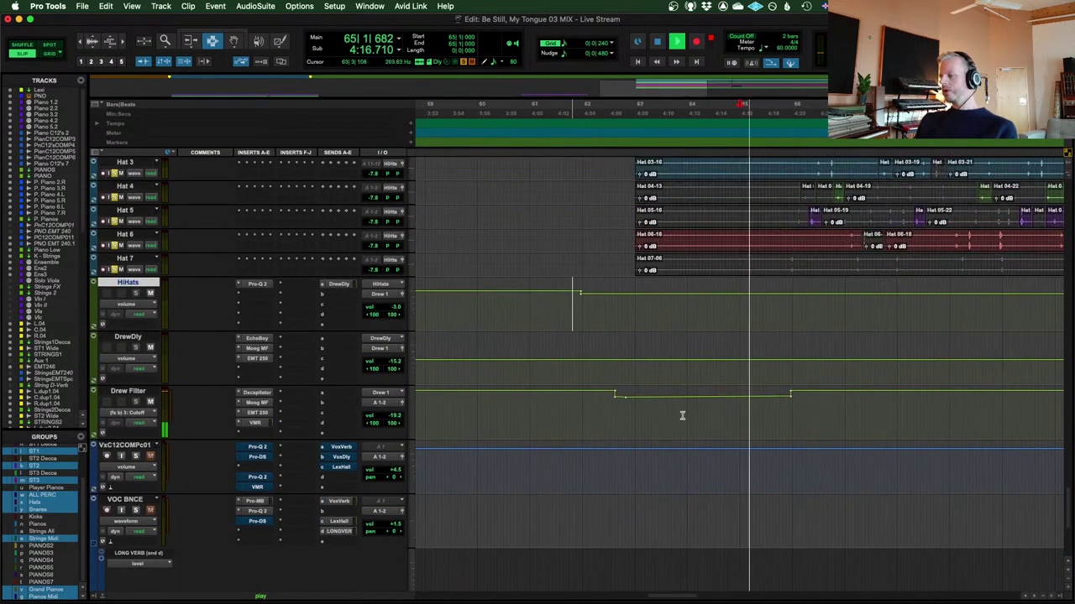
{"action": "key", "text": "t"}
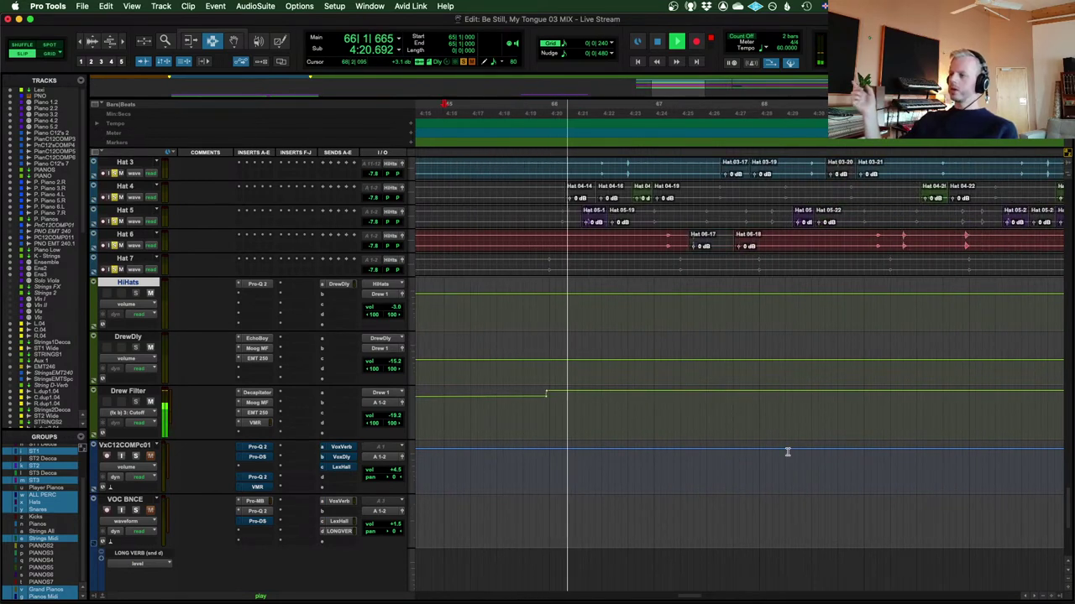
Locate the second Drew Filter cutoff move, place the edit cursor there at 89|2|924, and stop playback
{"action": "key", "text": "r"}
{"action": "key", "text": "r"}
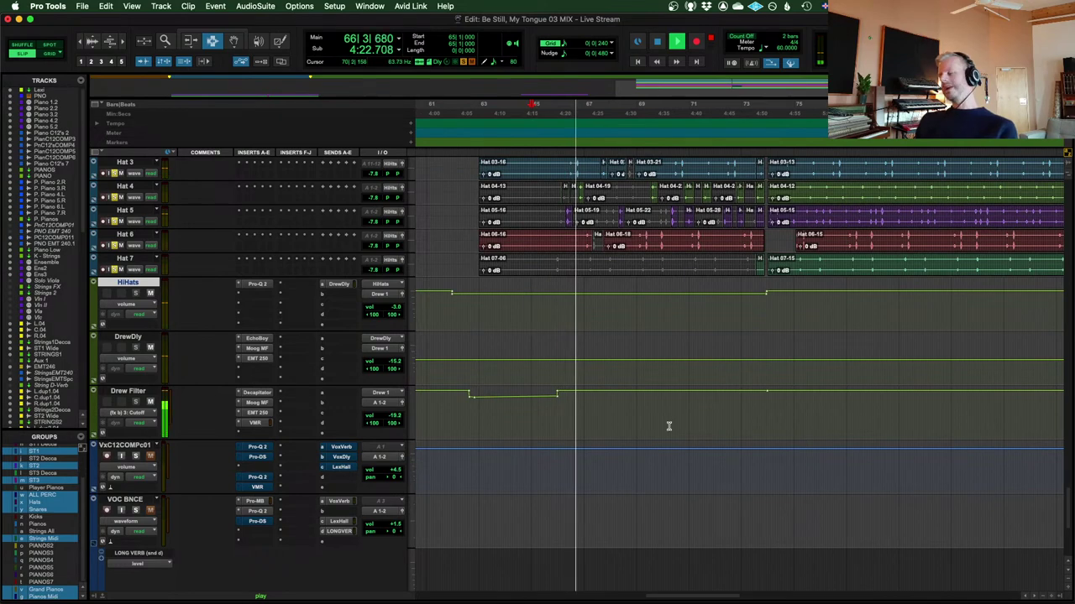
{"action": "key", "text": "r"}
{"action": "scroll", "coordinate": [712, 403], "scroll_direction": "up", "scroll_amount": 2}
{"action": "key", "text": "r"}
{"action": "key", "text": "r"}
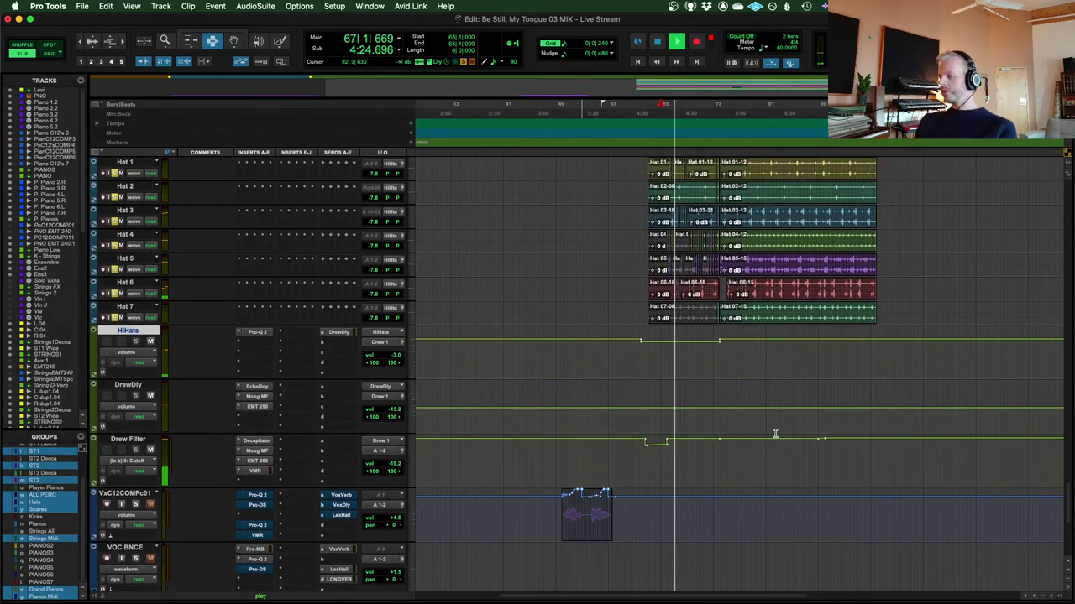
{"action": "scroll", "coordinate": [775, 433], "scroll_direction": "right", "scroll_amount": 3}
{"action": "left_click", "coordinate": [685, 443]}
{"action": "key", "text": "t"}
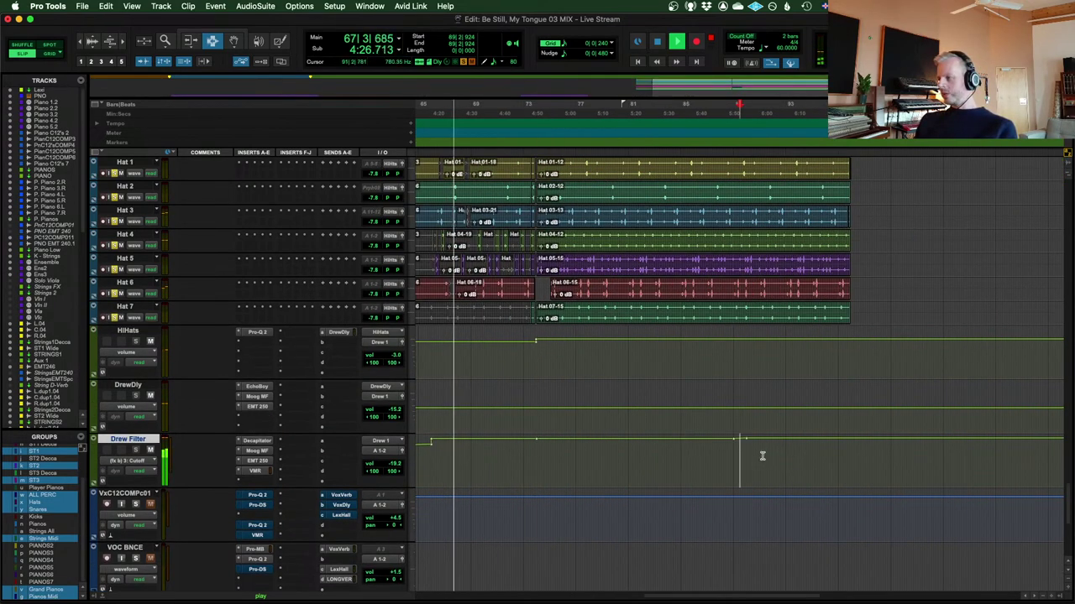
{"action": "scroll", "coordinate": [760, 454], "scroll_direction": "left", "scroll_amount": 3}
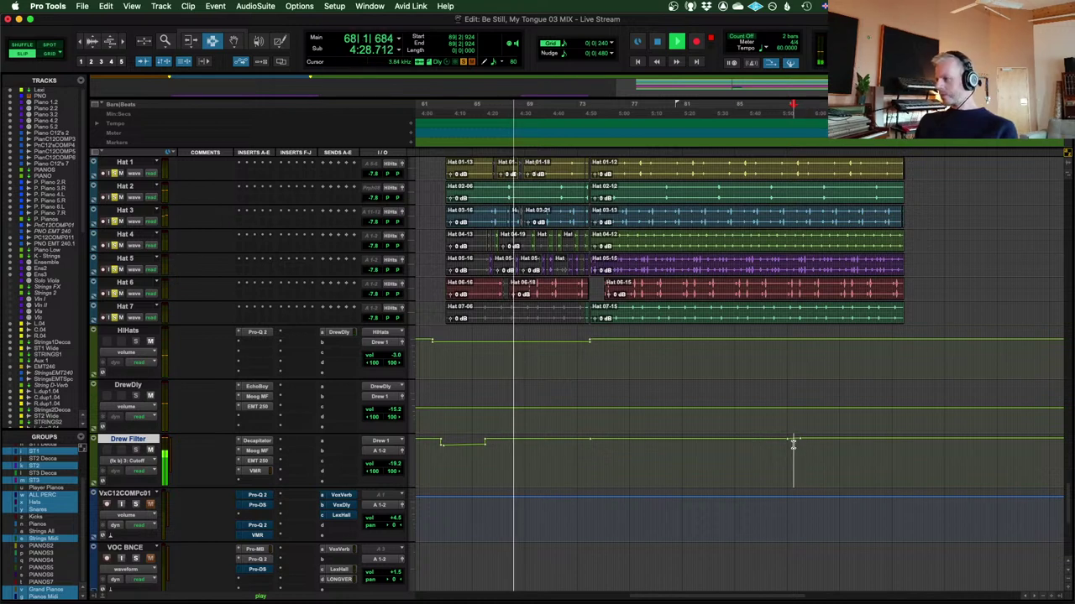
{"action": "key", "text": "space"}
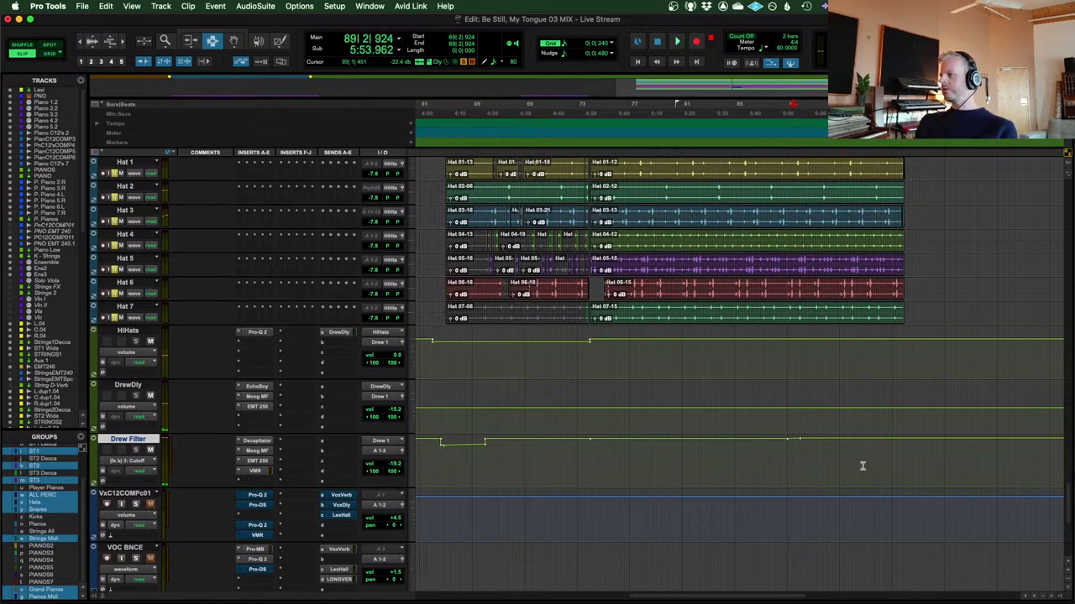
Play the soloed percussion from 89|1|082 through the second Drew Filter cutoff move
{"action": "left_click", "coordinate": [787, 447]}
{"action": "key", "text": "space"}
{"action": "key", "text": "t"}
{"action": "key", "text": "t"}
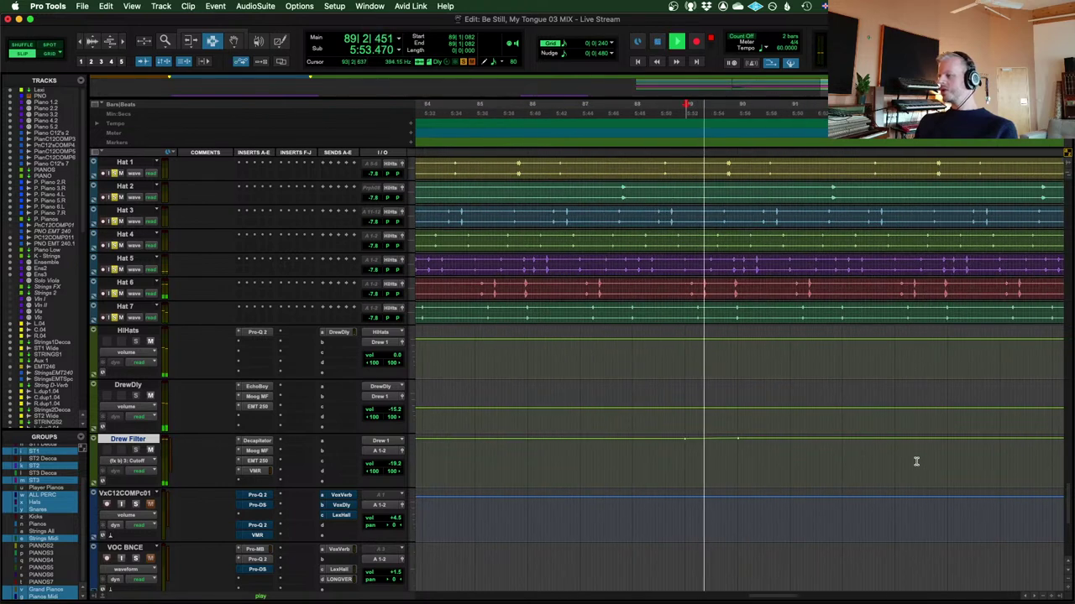
{"action": "key", "text": "r"}
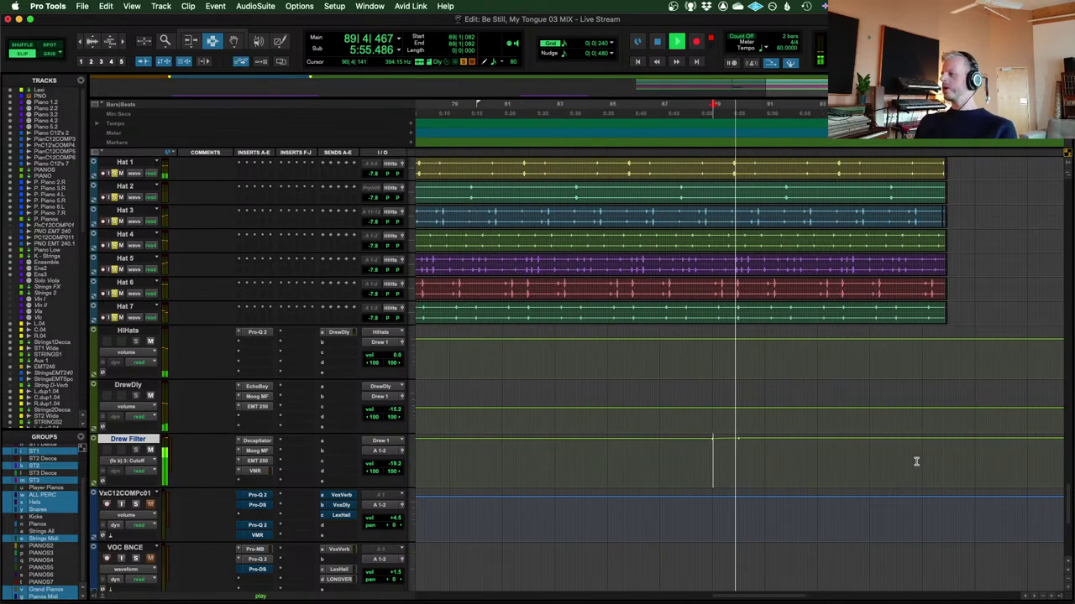
{"action": "key", "text": "r"}
{"action": "key", "text": "r"}
Review the Kick and Snare tracks during playback, stop playback, and clear the percussion solos
{"action": "scroll", "coordinate": [674, 432], "scroll_direction": "up", "scroll_amount": 5}
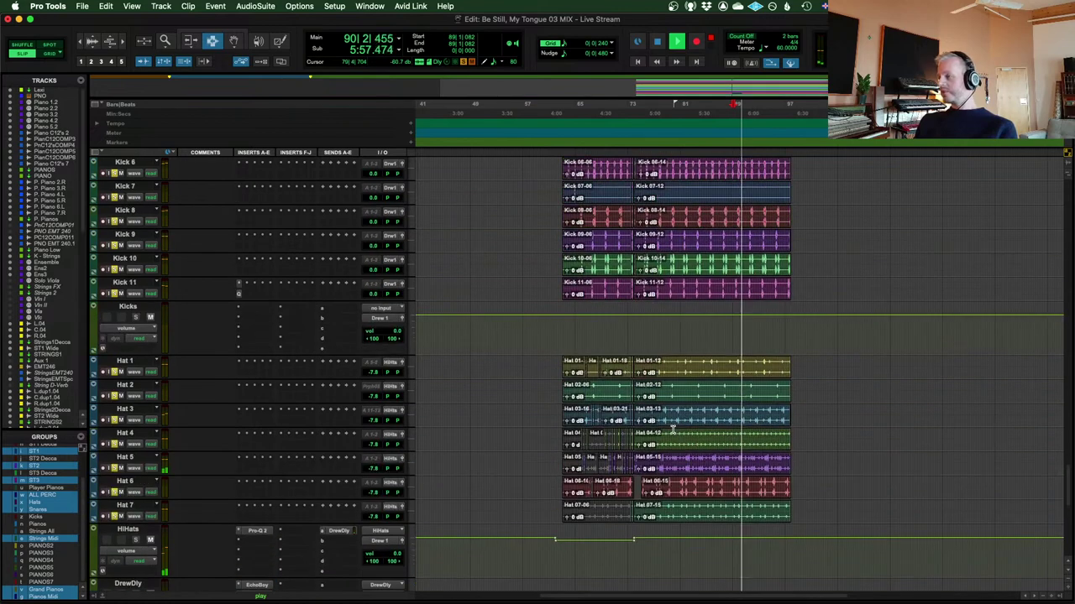
{"action": "scroll", "coordinate": [673, 430], "scroll_direction": "up", "scroll_amount": 10}
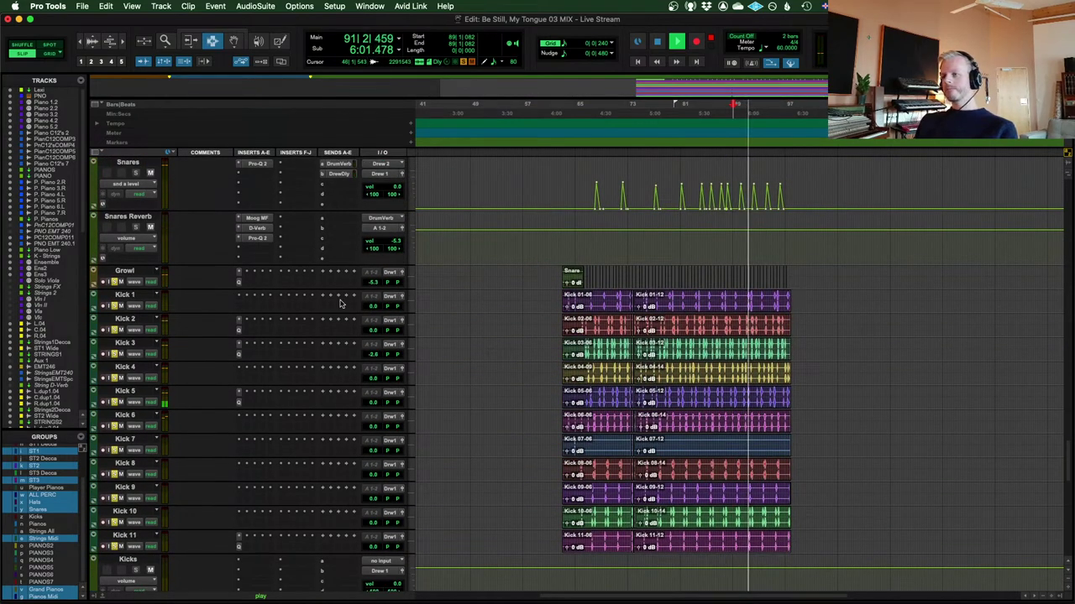
{"action": "scroll", "coordinate": [484, 303], "scroll_direction": "up", "scroll_amount": 5}
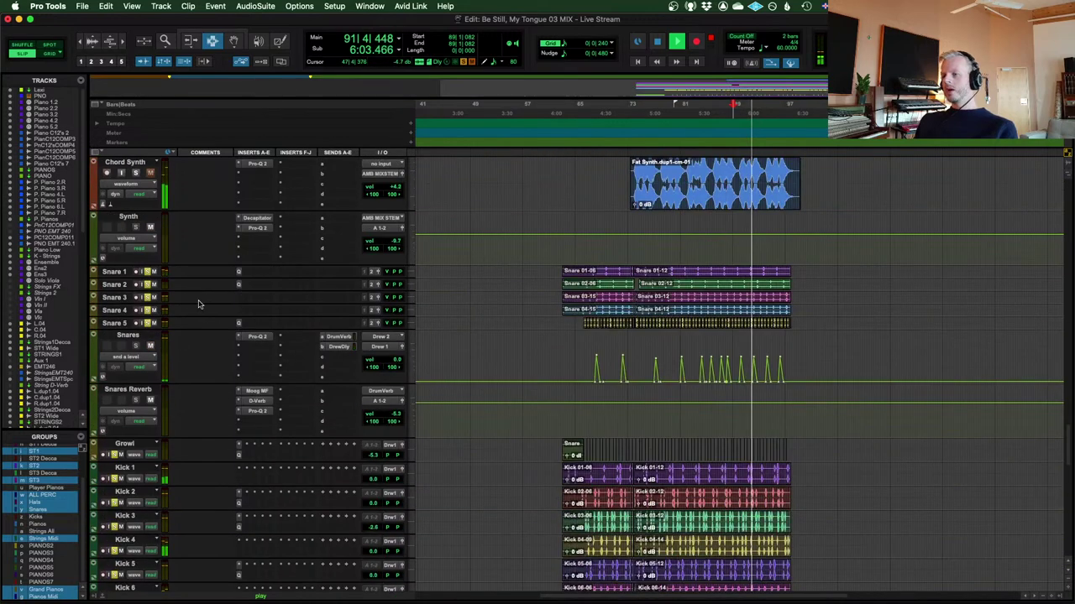
{"action": "key", "text": "space"}
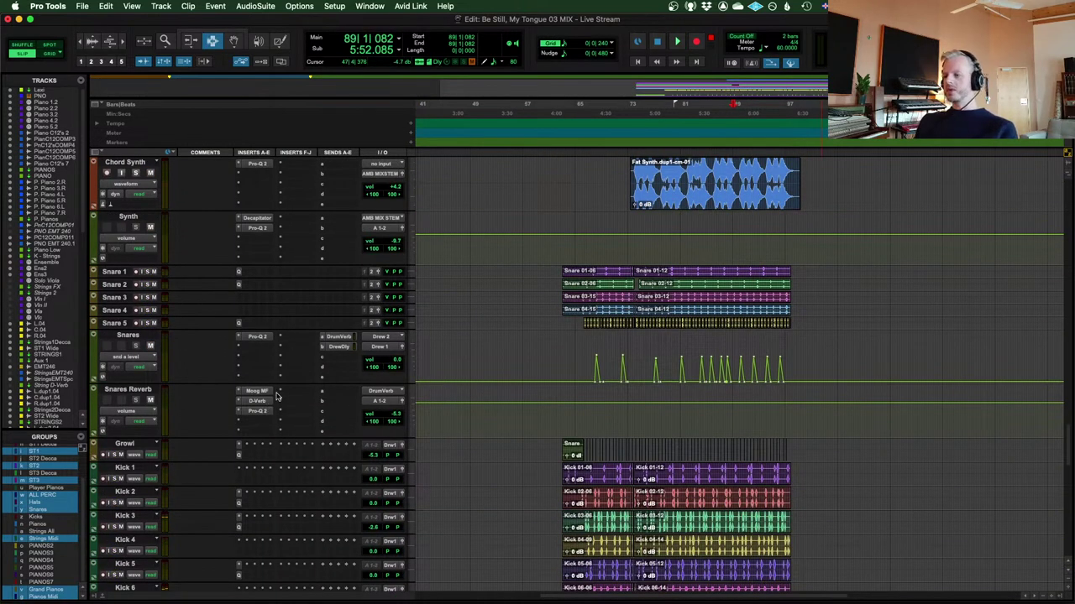
Select the Snares Reverb track with the cursor at 77|4|192, and move the edit cursor past the percussion clips to 105|2|433
{"action": "left_click", "coordinate": [128, 390]}
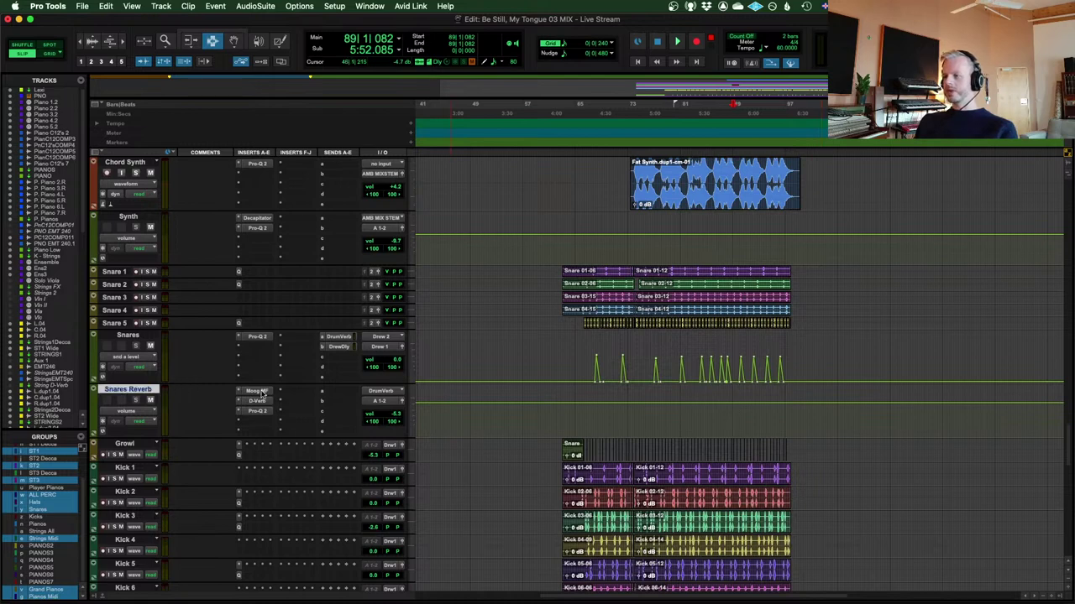
{"action": "left_click", "coordinate": [659, 414]}
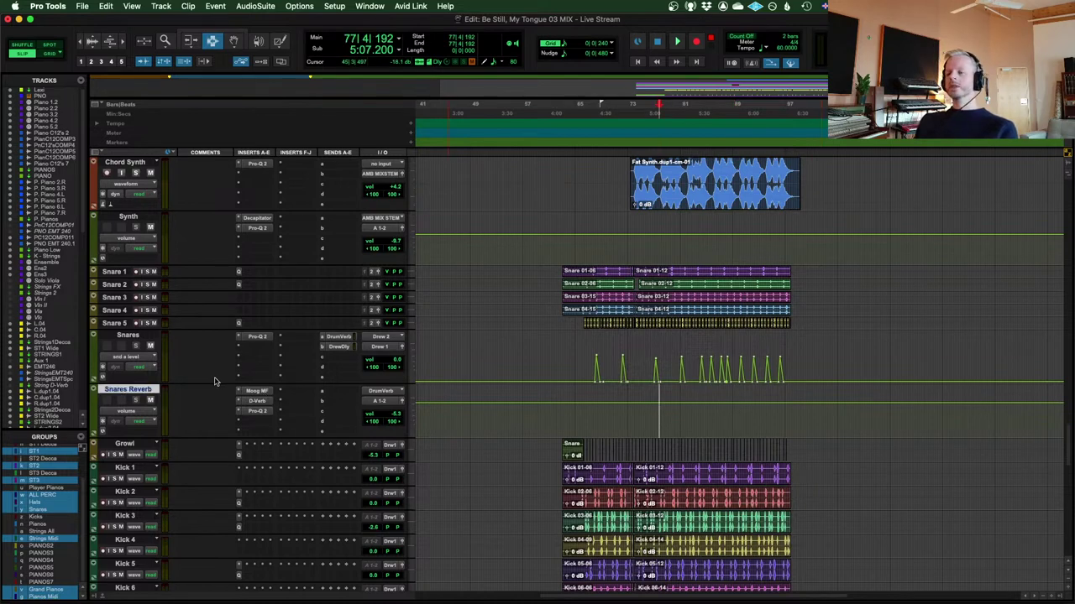
{"action": "scroll", "coordinate": [388, 347], "scroll_direction": "down", "scroll_amount": 5}
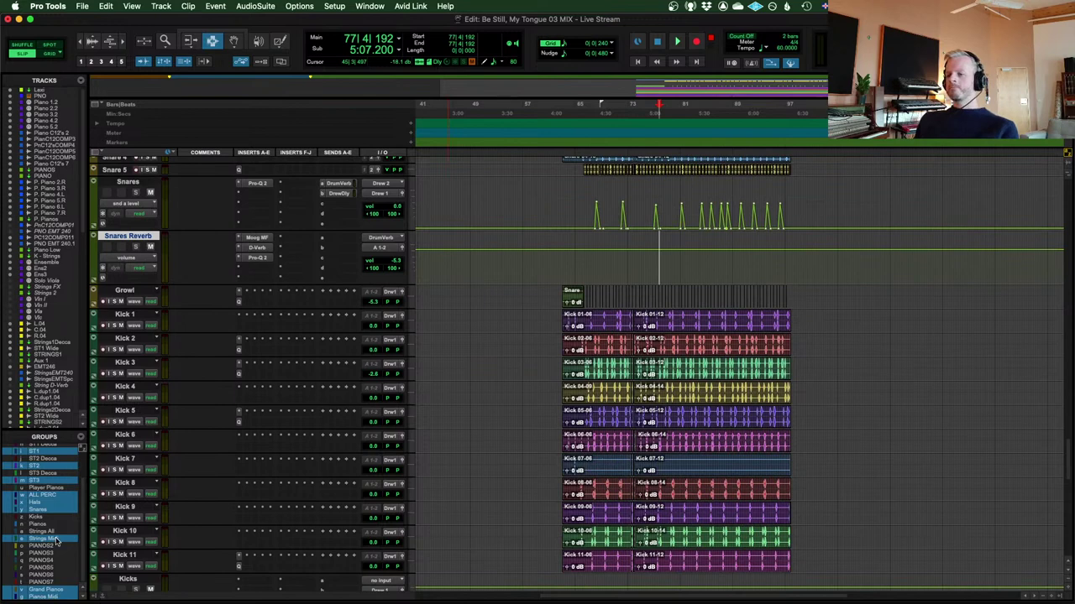
{"action": "scroll", "coordinate": [607, 237], "scroll_direction": "down", "scroll_amount": 3}
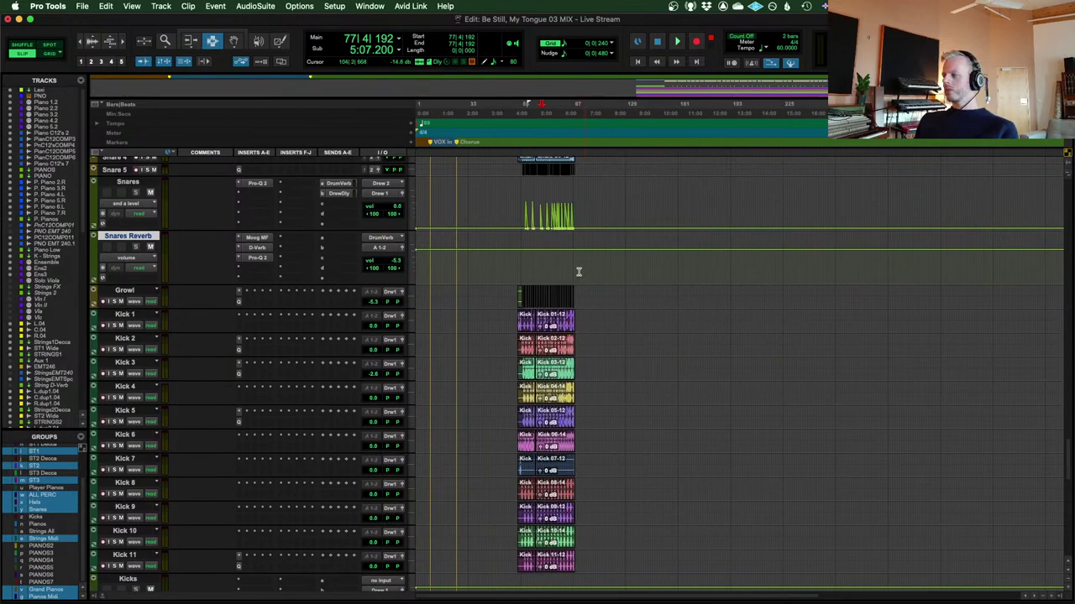
{"action": "scroll", "coordinate": [569, 288], "scroll_direction": "up", "scroll_amount": 3}
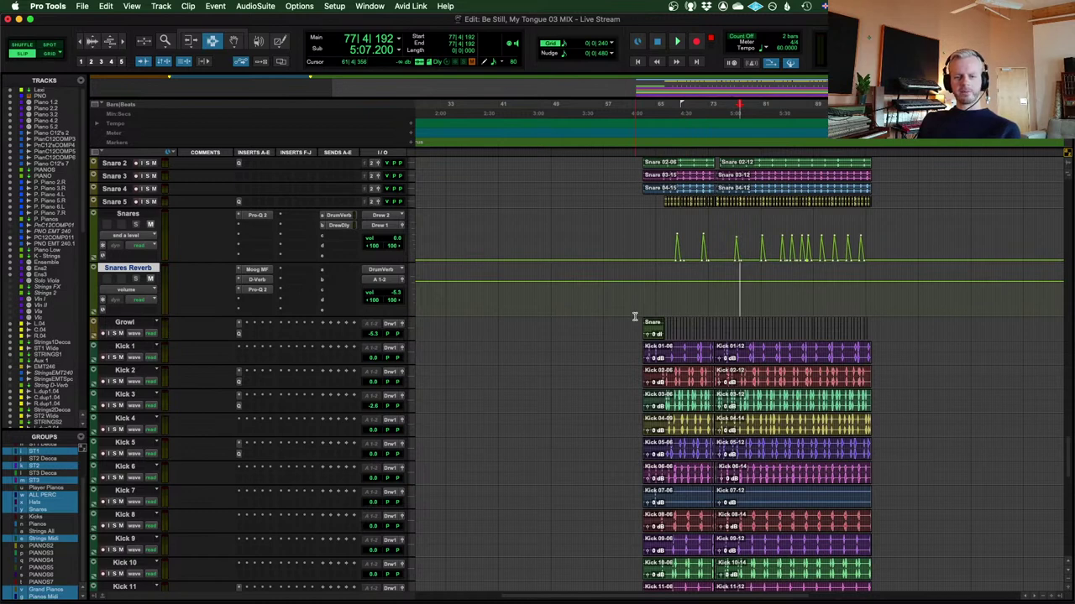
{"action": "left_click", "coordinate": [738, 328]}
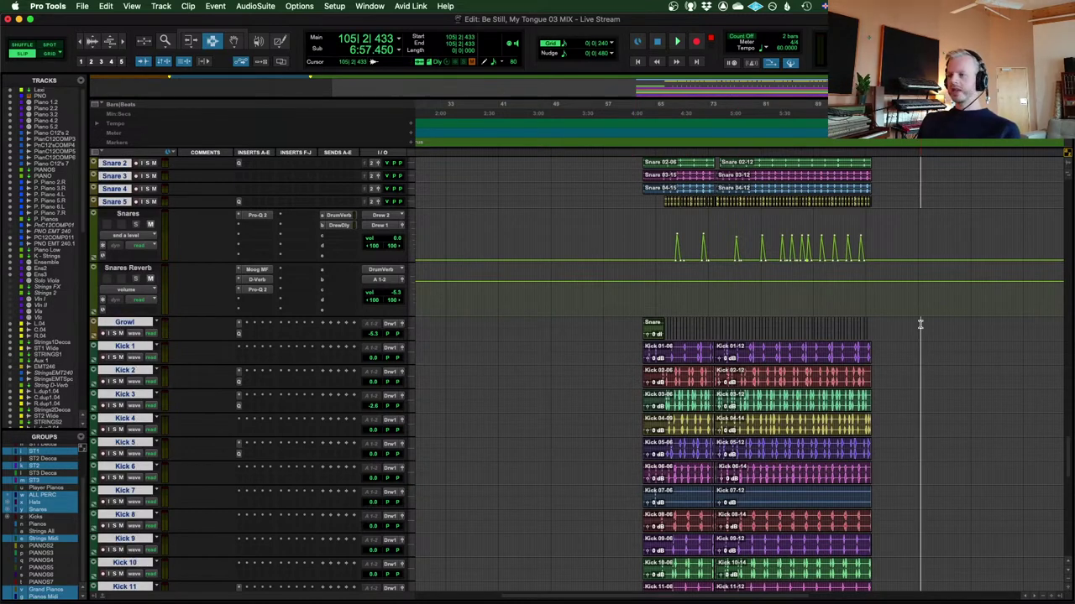
Examine the whole arrangement from the synths and strings up through the piano tracks to the Lexi track
{"action": "scroll", "coordinate": [722, 304], "scroll_direction": "up", "scroll_amount": 5}
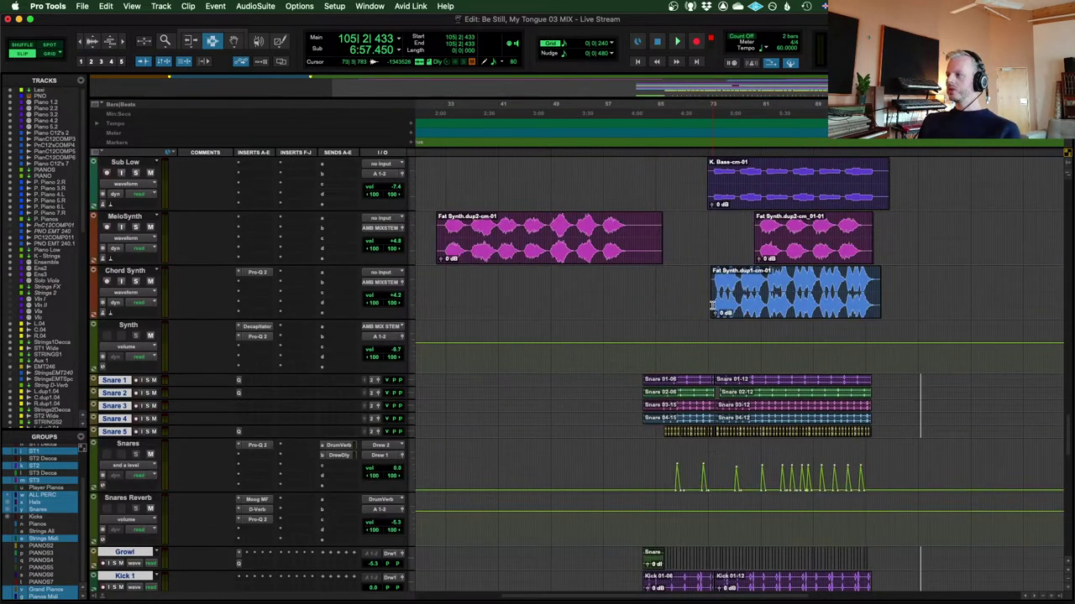
{"action": "key", "text": "r"}
{"action": "scroll", "coordinate": [601, 279], "scroll_direction": "up", "scroll_amount": 9}
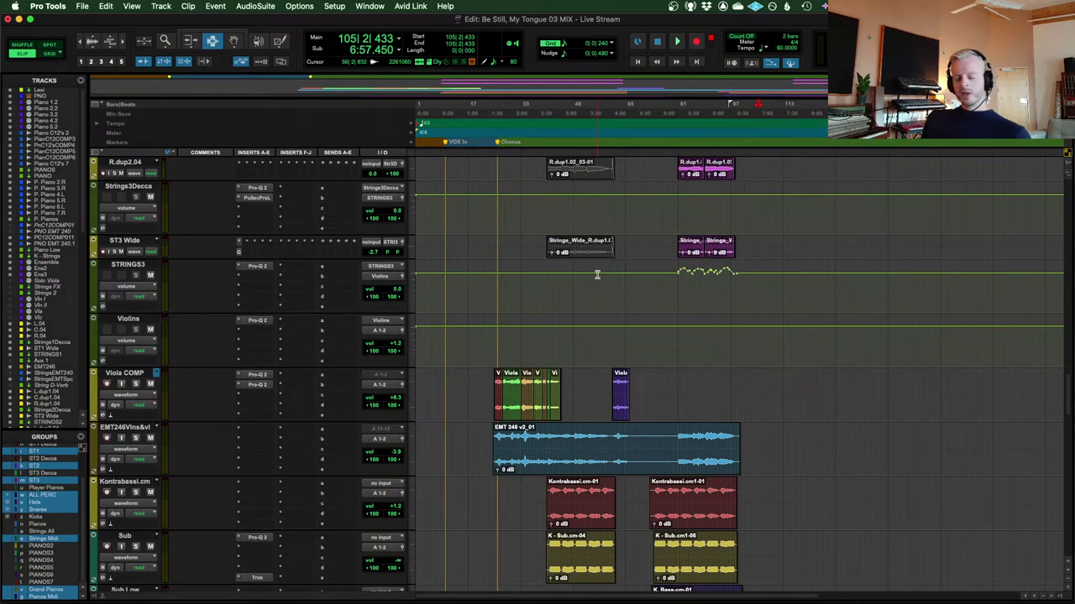
{"action": "key", "text": "r"}
{"action": "key", "text": "r"}
{"action": "key", "text": "t"}
{"action": "key", "text": "t"}
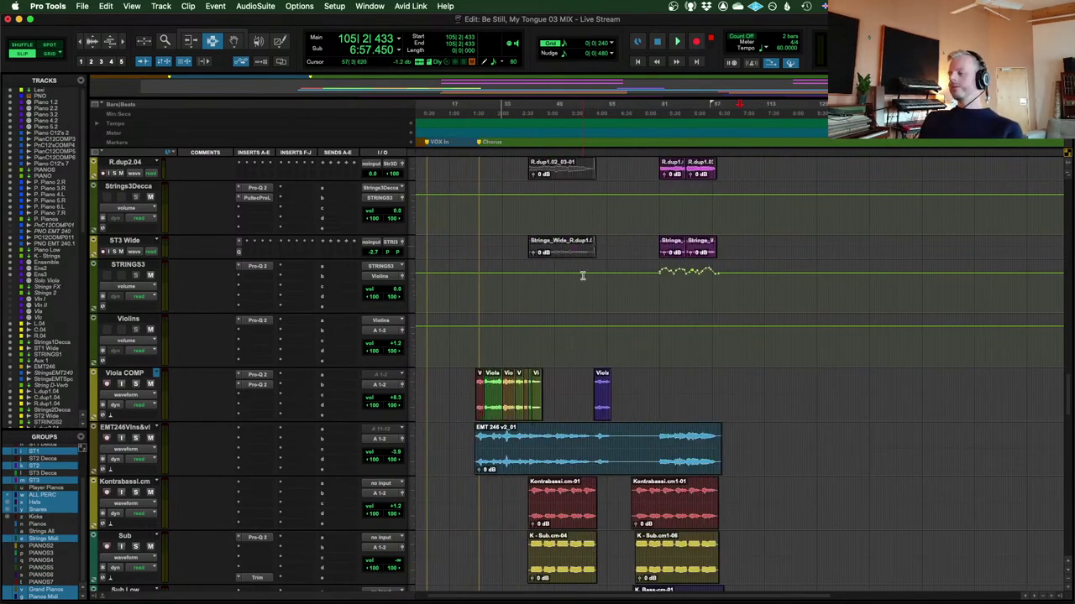
{"action": "scroll", "coordinate": [585, 291], "scroll_direction": "up", "scroll_amount": 15}
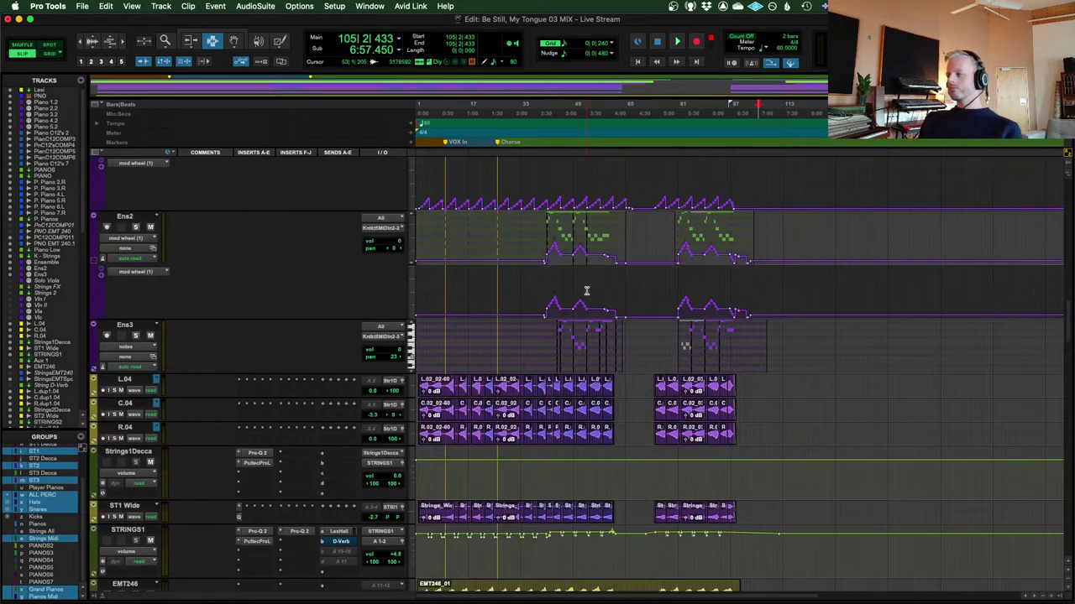
{"action": "scroll", "coordinate": [585, 290], "scroll_direction": "up", "scroll_amount": 15}
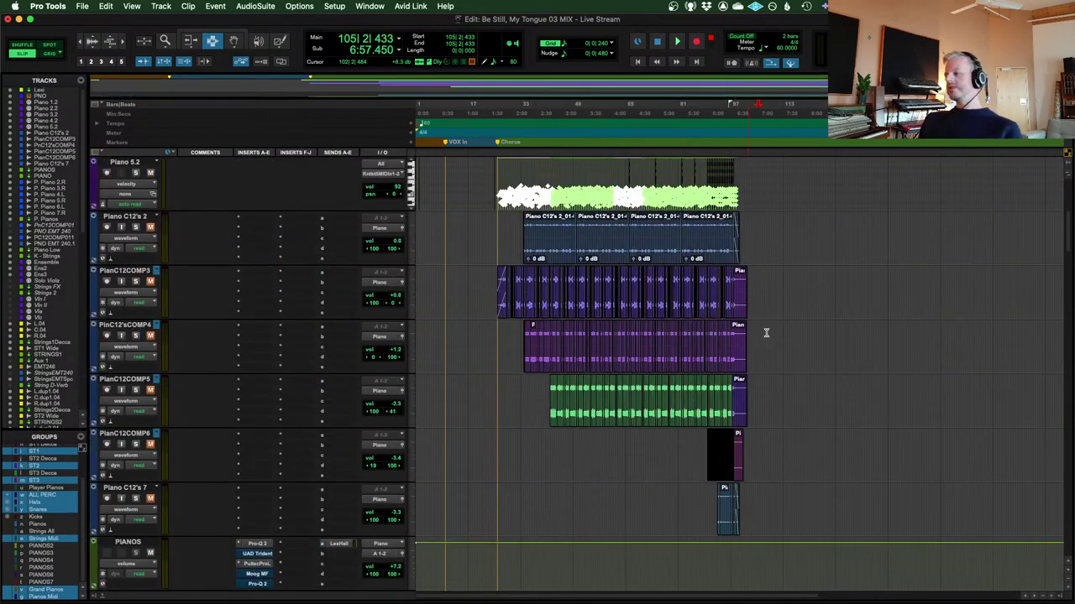
{"action": "scroll", "coordinate": [765, 333], "scroll_direction": "up", "scroll_amount": 3}
{"action": "key", "text": "r"}
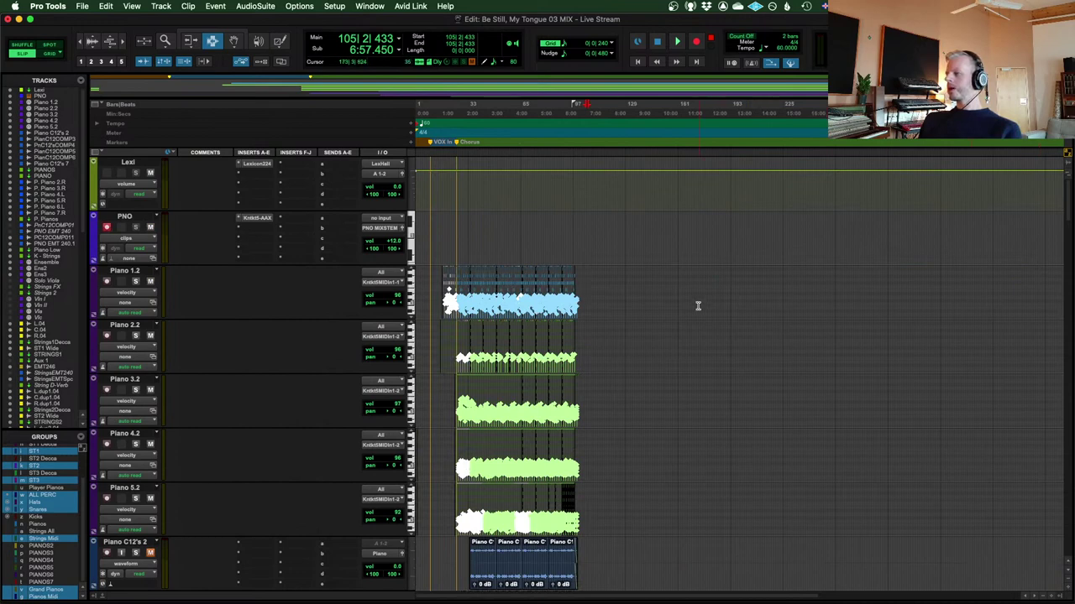
Examine the piano audio comp tracks from Piano 5.2 down to the player piano tracks
{"action": "key", "text": "t"}
{"action": "scroll", "coordinate": [710, 300], "scroll_direction": "down", "scroll_amount": 10}
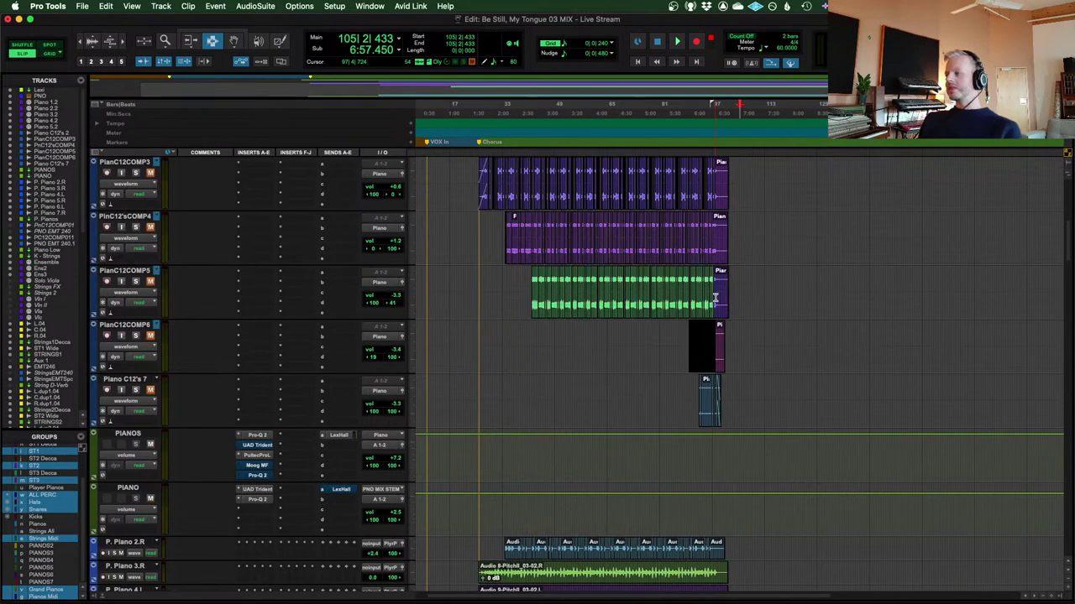
{"action": "scroll", "coordinate": [716, 298], "scroll_direction": "down", "scroll_amount": 4}
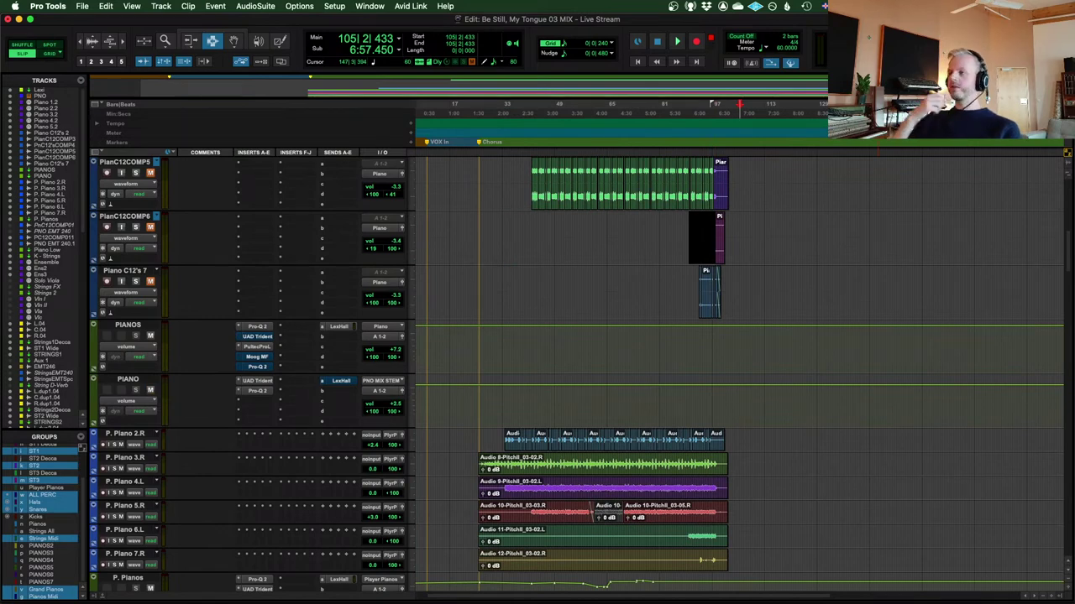
{"action": "scroll", "coordinate": [1011, 315], "scroll_direction": "up", "scroll_amount": 6}
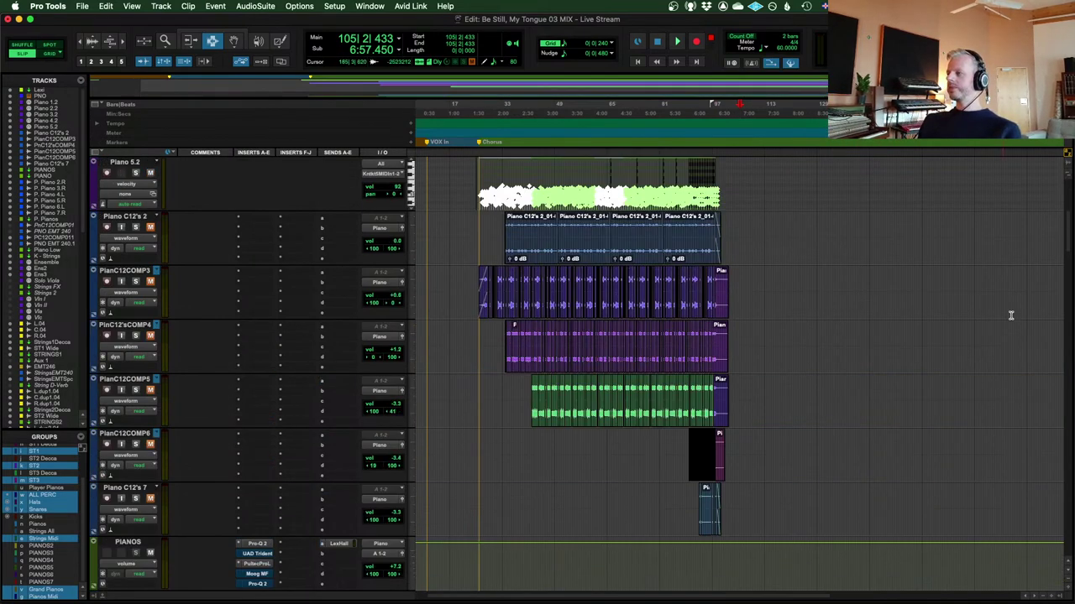
{"action": "scroll", "coordinate": [1011, 315], "scroll_direction": "up", "scroll_amount": 4}
{"action": "scroll", "coordinate": [989, 288], "scroll_direction": "down", "scroll_amount": 6}
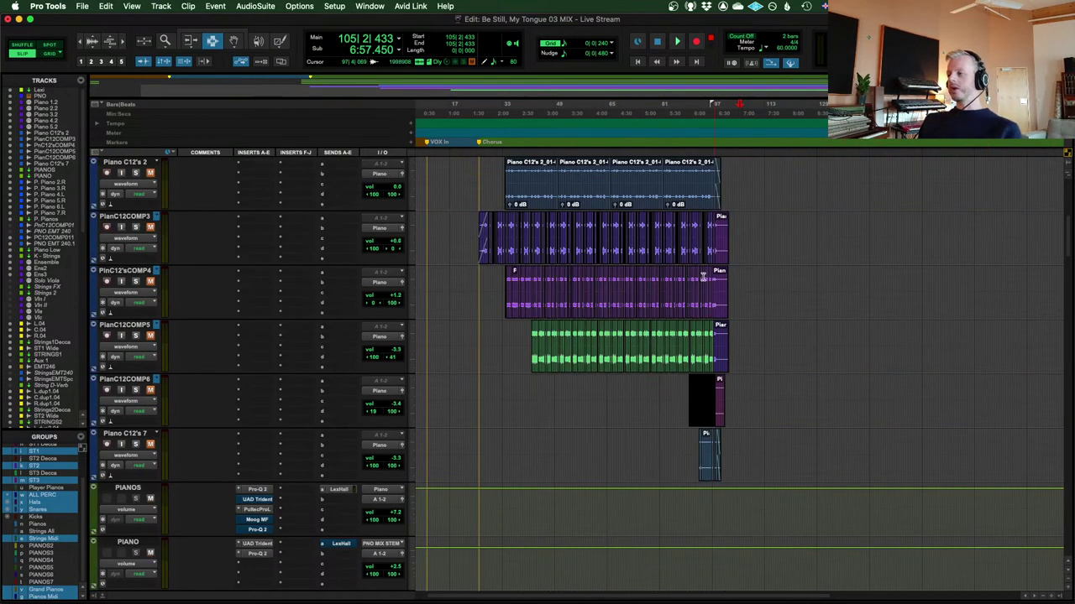
{"action": "scroll", "coordinate": [646, 309], "scroll_direction": "up", "scroll_amount": 1}
Highlight the long edited passages across the Piano C12's 2 to 7 comp tracks, and place the edit cursor at 54|2|320
{"action": "left_click_drag", "start_coordinate": [489, 227], "coordinate": [715, 512]}
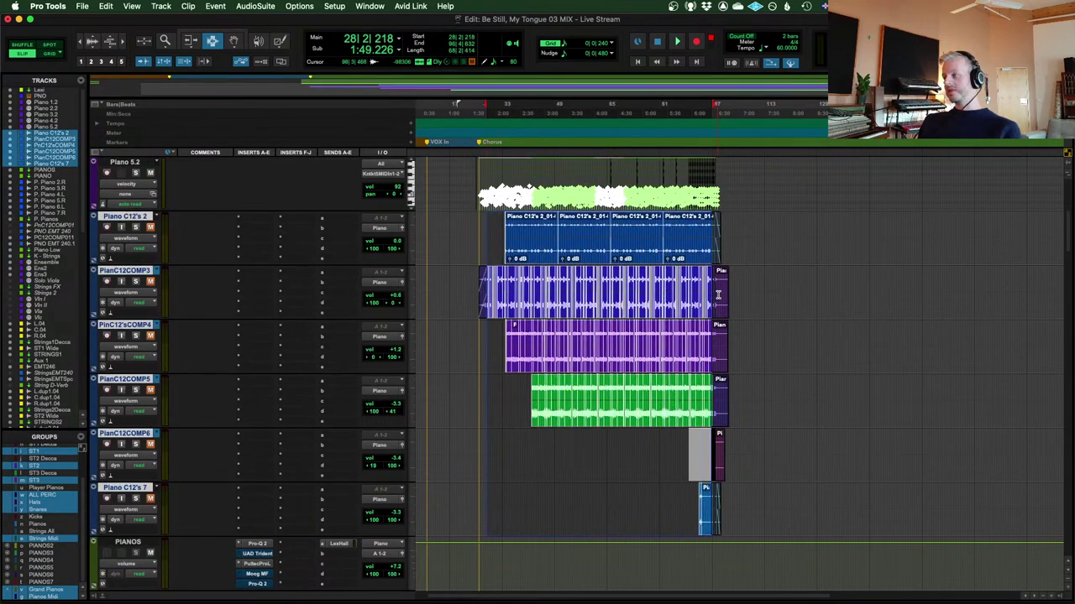
{"action": "scroll", "coordinate": [716, 512], "scroll_direction": "up", "scroll_amount": 2}
{"action": "scroll", "coordinate": [824, 295], "scroll_direction": "down", "scroll_amount": 4}
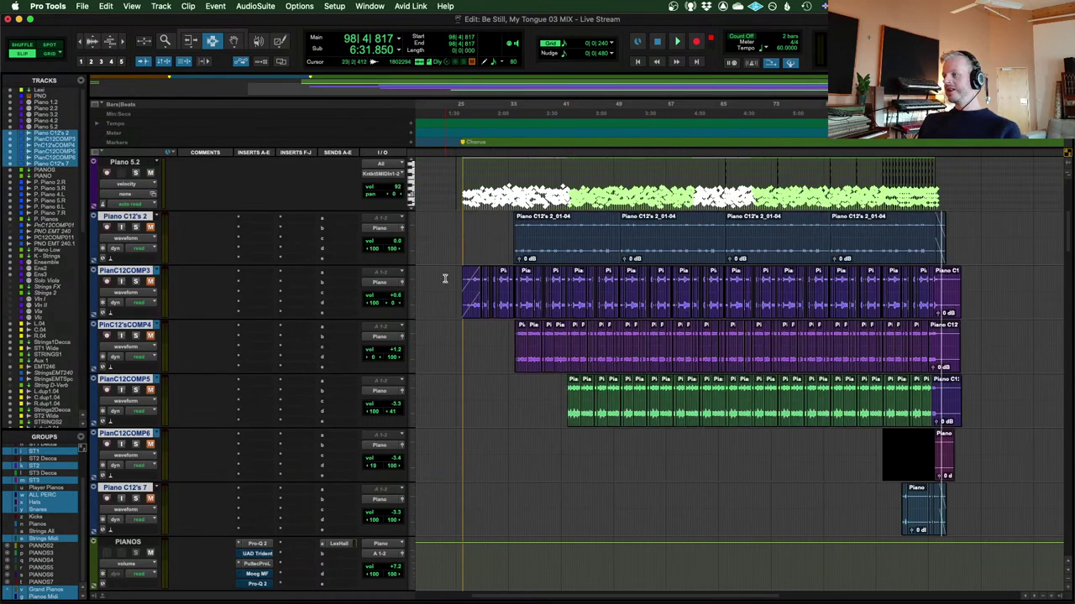
{"action": "left_click_drag", "start_coordinate": [446, 278], "coordinate": [928, 306]}
{"action": "left_click_drag", "start_coordinate": [570, 290], "coordinate": [930, 311]}
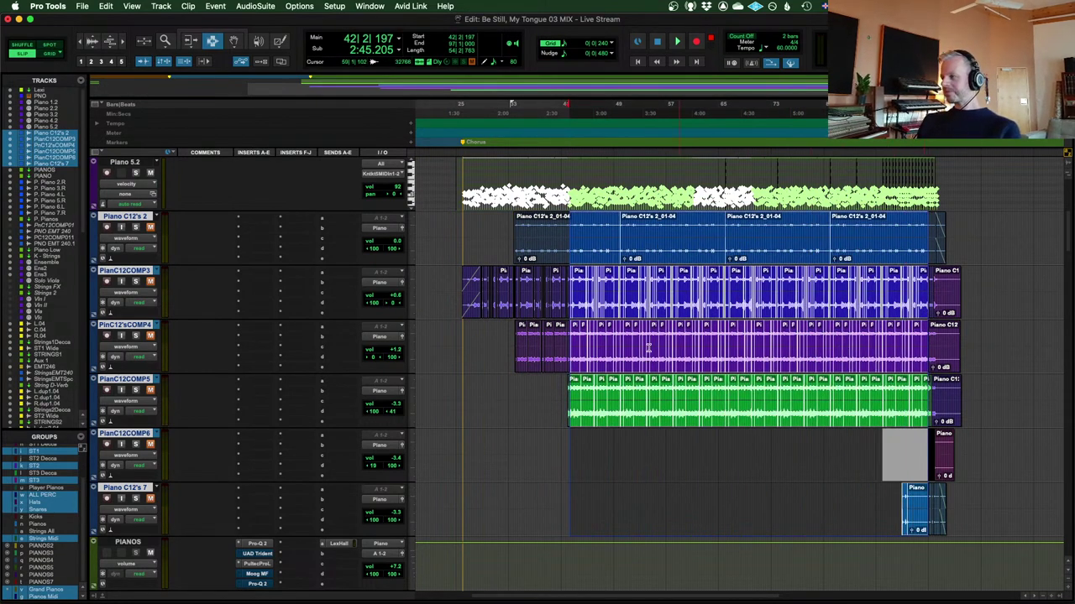
{"action": "left_click", "coordinate": [646, 291]}
Examine the piano comp edits closely, and review the arrangement down through the strings and percussion to the vocal and reverb tracks
{"action": "scroll", "coordinate": [637, 291], "scroll_direction": "left", "scroll_amount": 3}
{"action": "scroll", "coordinate": [637, 291], "scroll_direction": "up", "scroll_amount": 2}
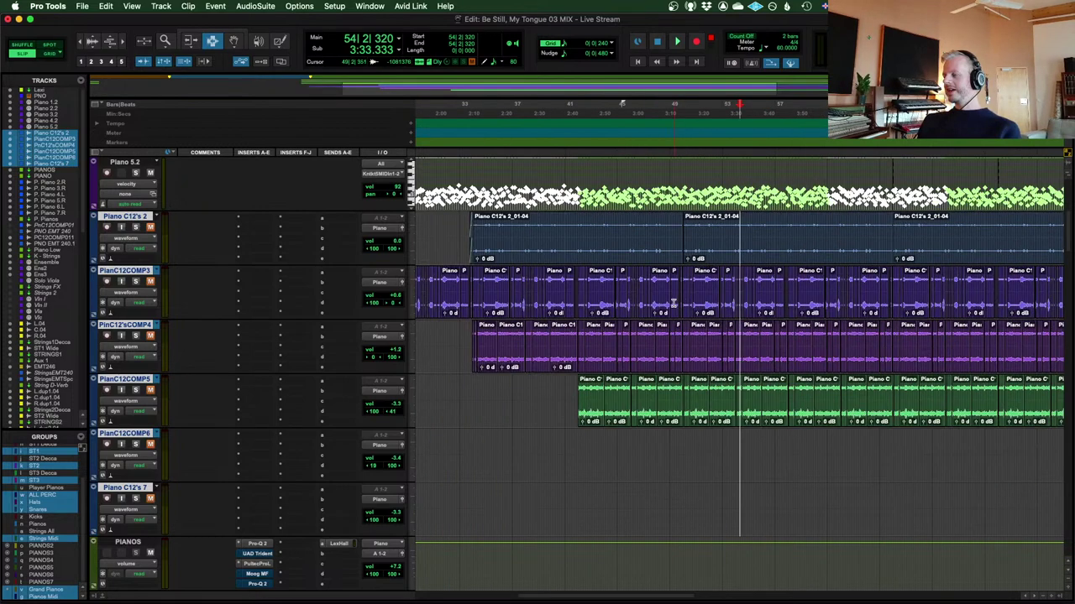
{"action": "scroll", "coordinate": [680, 302], "scroll_direction": "down", "scroll_amount": 4}
{"action": "scroll", "coordinate": [670, 359], "scroll_direction": "up", "scroll_amount": 5}
{"action": "scroll", "coordinate": [699, 349], "scroll_direction": "down", "scroll_amount": 10}
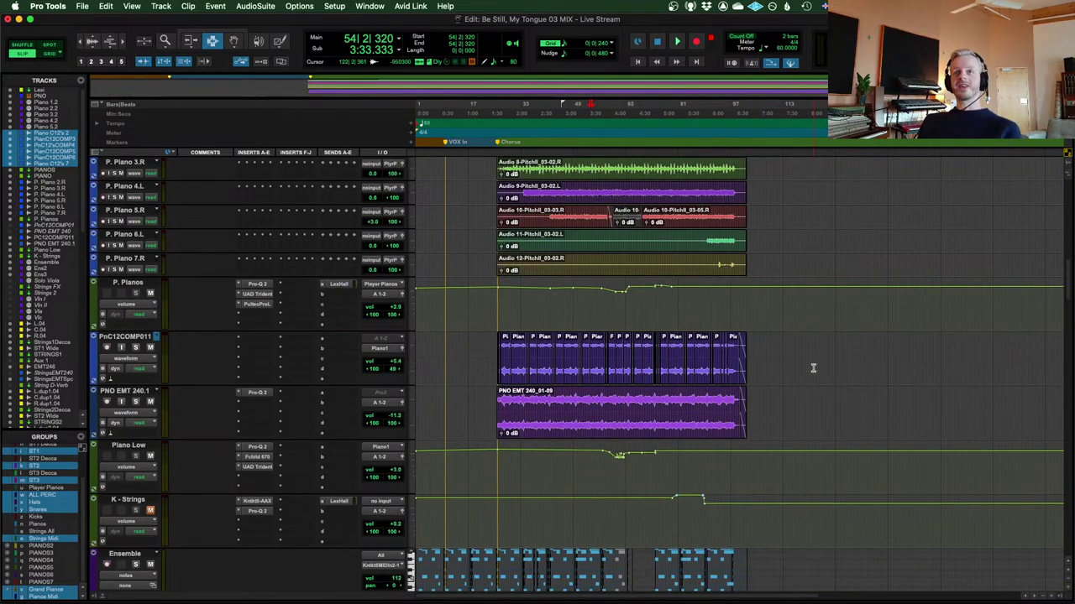
{"action": "scroll", "coordinate": [810, 361], "scroll_direction": "down", "scroll_amount": 10}
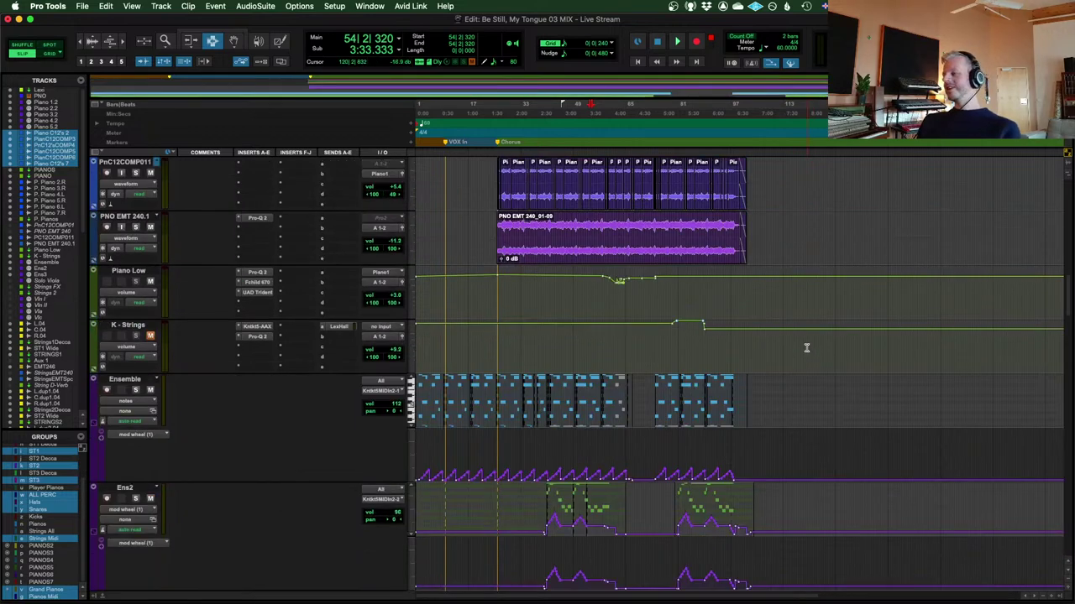
{"action": "scroll", "coordinate": [800, 446], "scroll_direction": "down", "scroll_amount": 10}
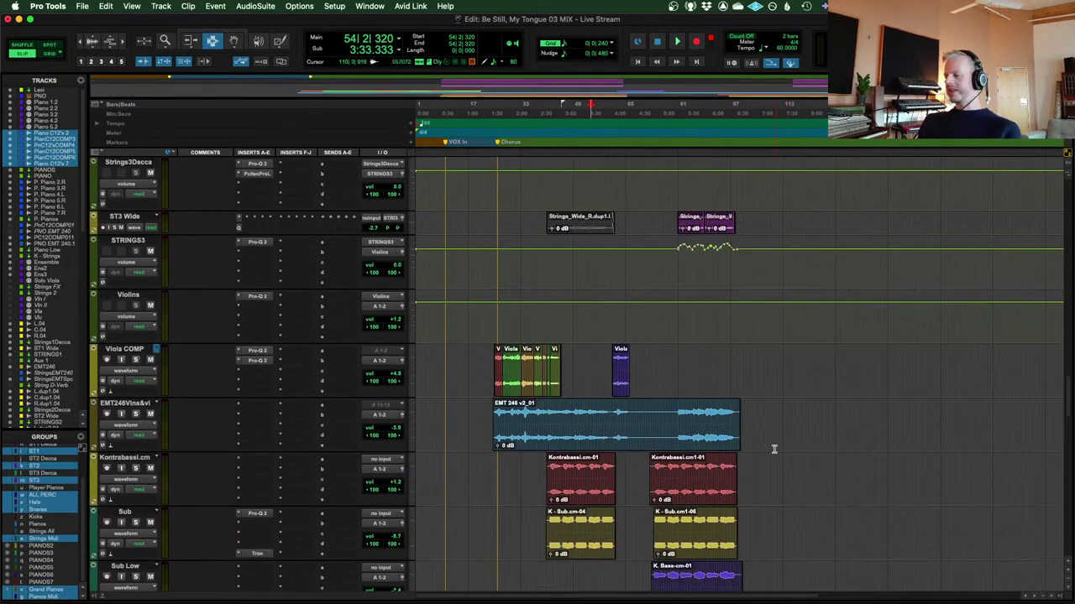
{"action": "scroll", "coordinate": [870, 379], "scroll_direction": "down", "scroll_amount": 15}
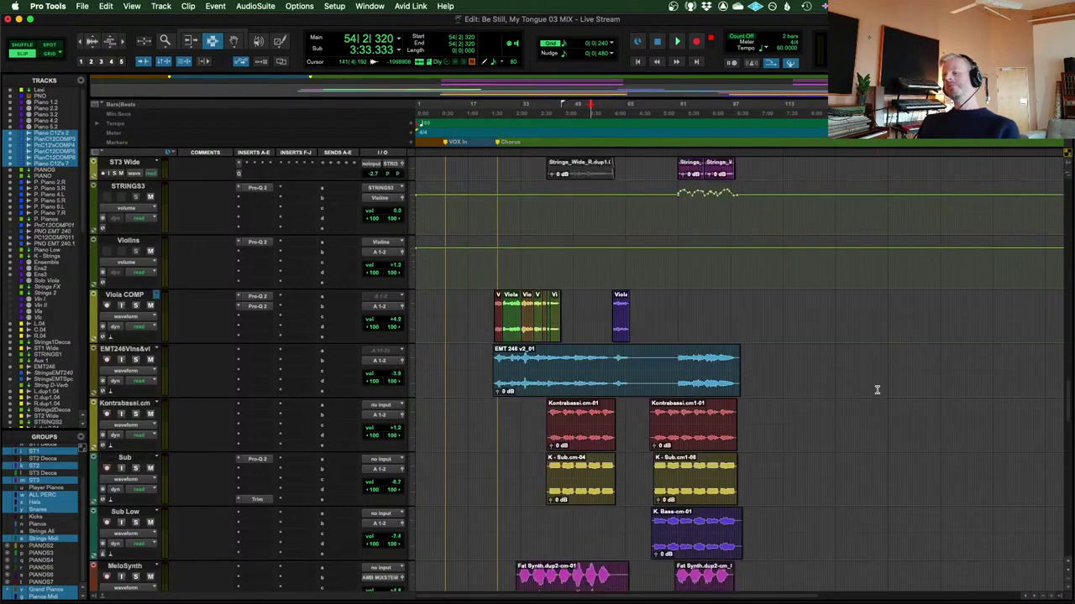
{"action": "scroll", "coordinate": [860, 393], "scroll_direction": "down", "scroll_amount": 15}
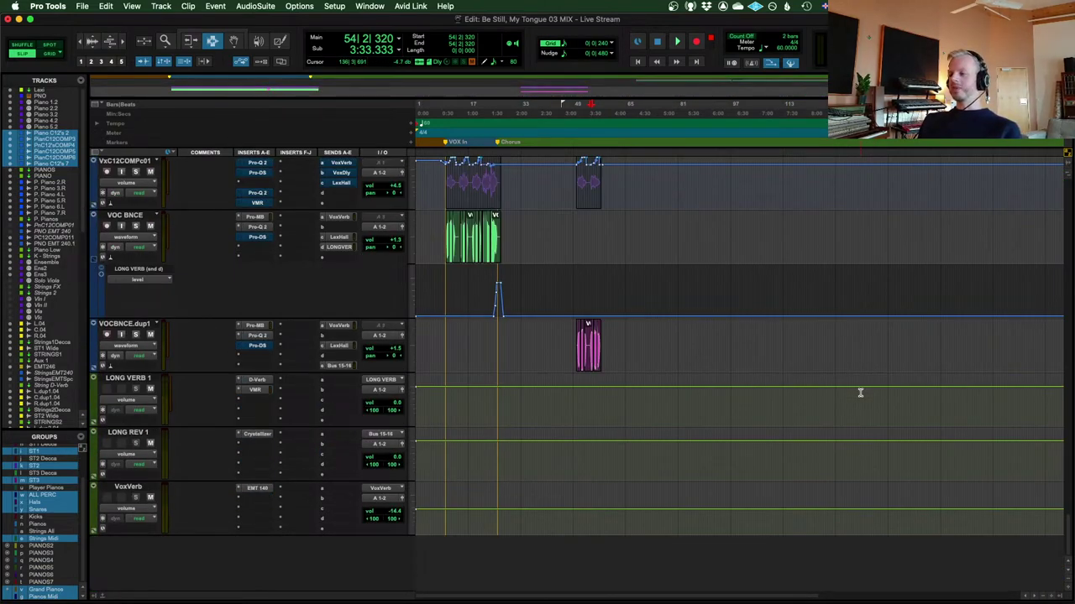
{"action": "scroll", "coordinate": [860, 393], "scroll_direction": "up", "scroll_amount": 3}
{"action": "scroll", "coordinate": [860, 393], "scroll_direction": "down", "scroll_amount": 3}
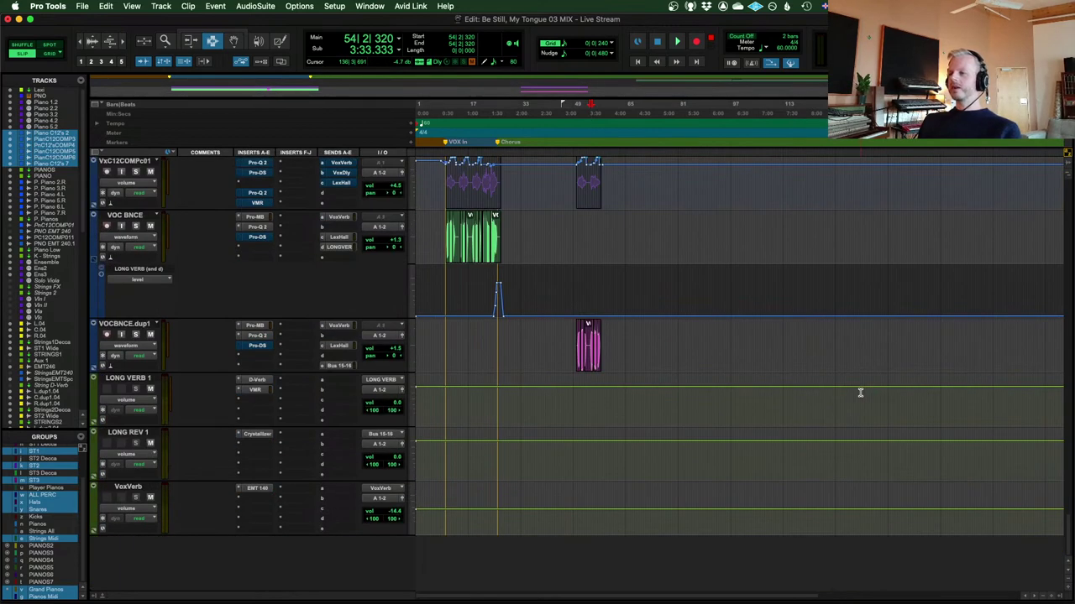
{"action": "scroll", "coordinate": [860, 393], "scroll_direction": "up", "scroll_amount": 5}
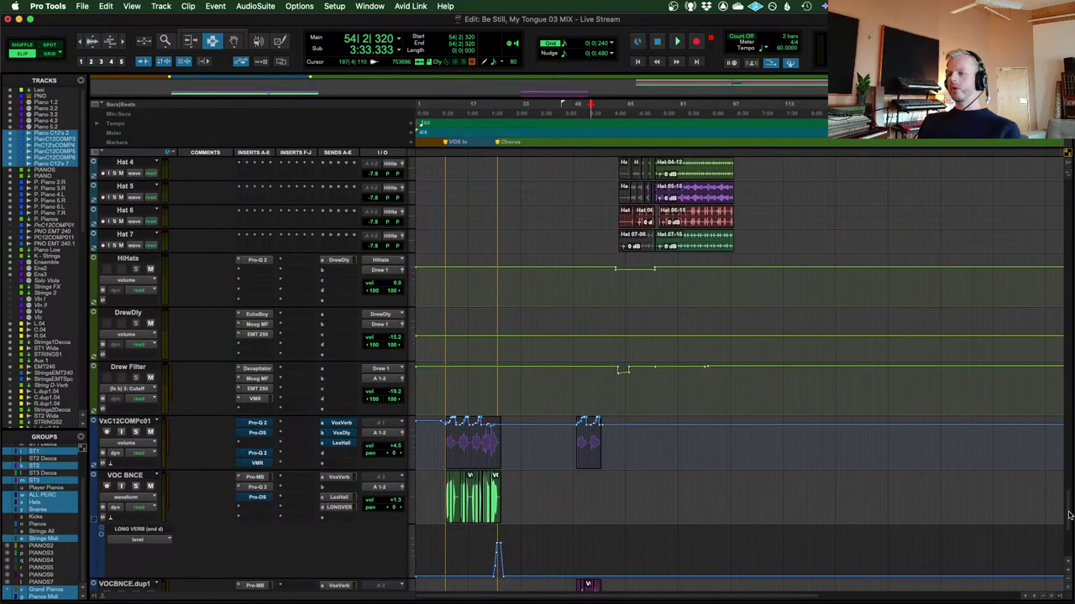
Review the whole session again from the Lexi track at its start down to the VoxVerb track
{"action": "left_click_drag", "start_coordinate": [1069, 515], "coordinate": [1026, 201]}
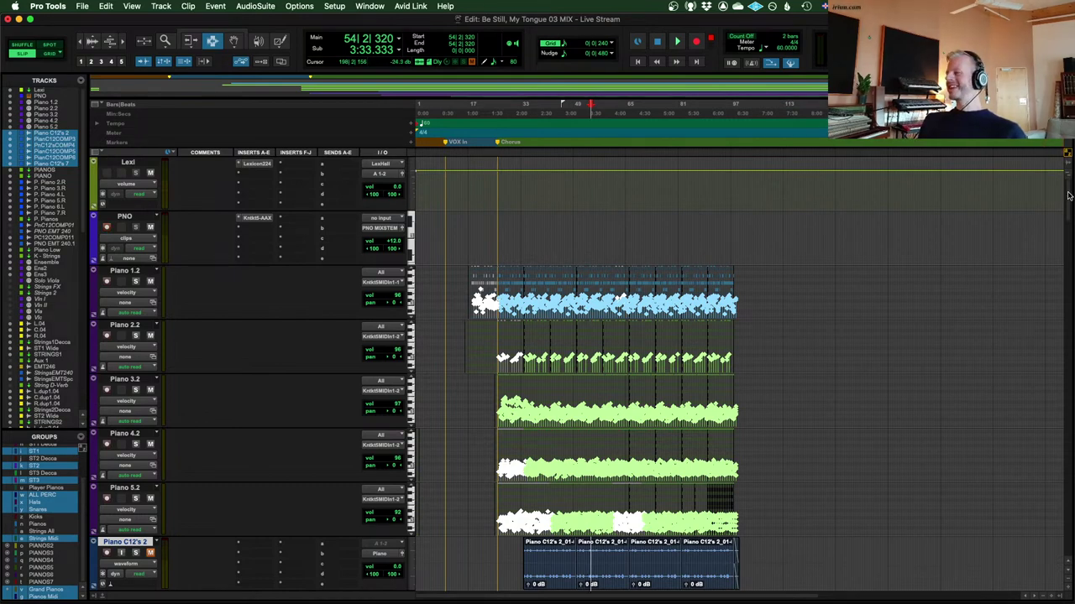
{"action": "scroll", "coordinate": [911, 319], "scroll_direction": "down", "scroll_amount": 20}
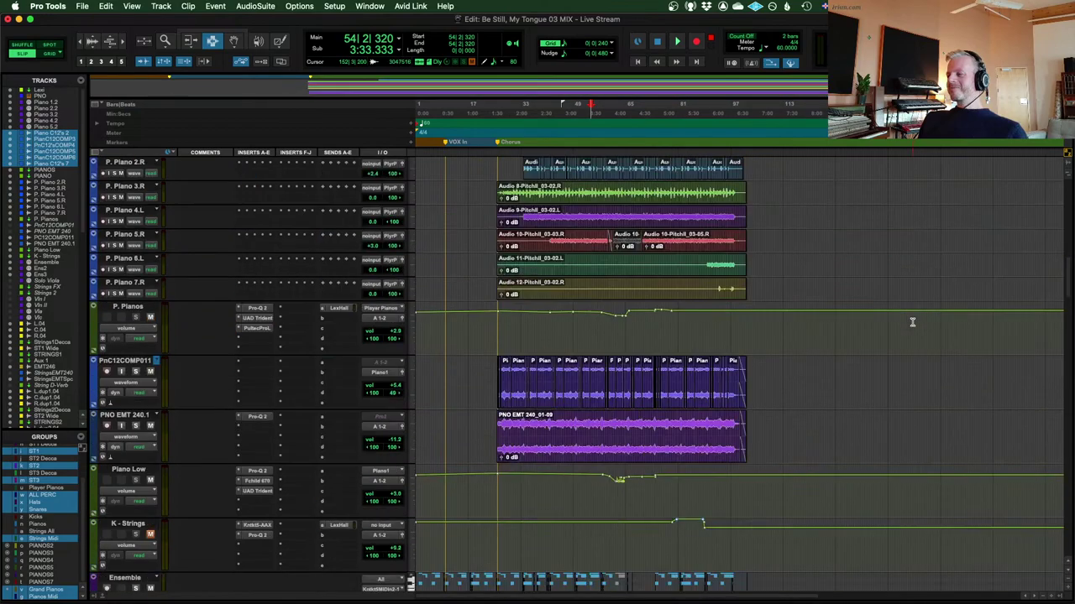
{"action": "scroll", "coordinate": [912, 321], "scroll_direction": "down", "scroll_amount": 20}
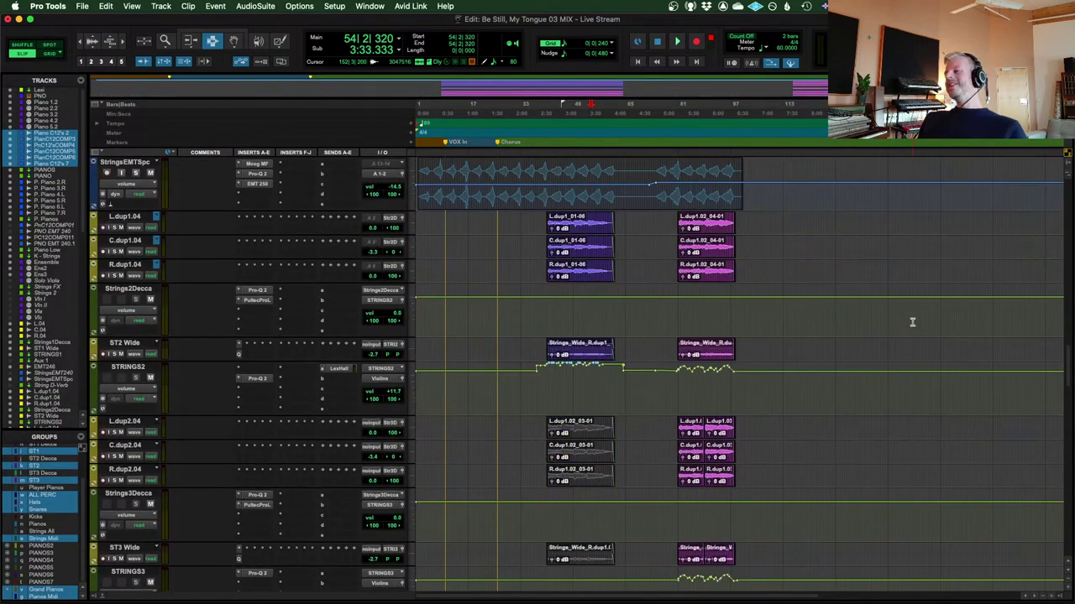
{"action": "scroll", "coordinate": [789, 319], "scroll_direction": "down", "scroll_amount": 20}
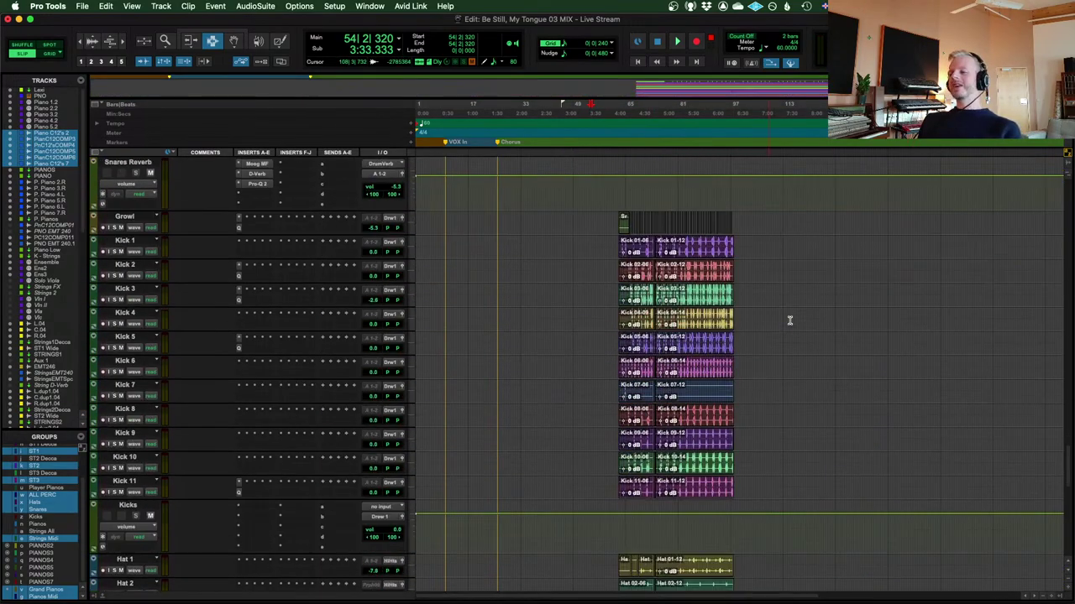
{"action": "scroll", "coordinate": [790, 320], "scroll_direction": "down", "scroll_amount": 15}
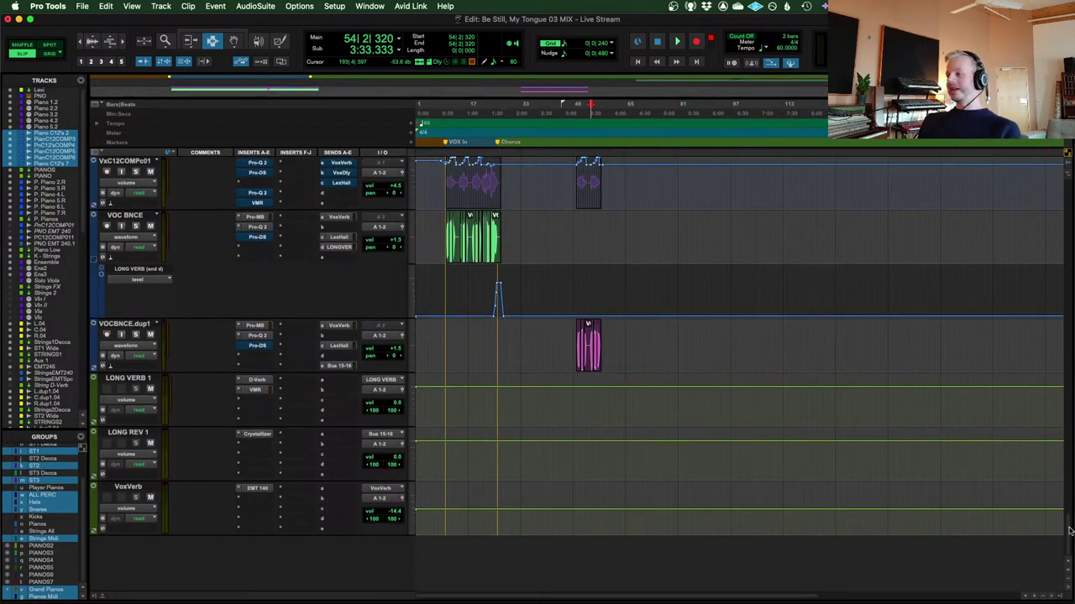
Look back over the arrangement from the vocal reverb tracks through the strings and pianos to the Lexi track
{"action": "left_click_drag", "start_coordinate": [1069, 530], "coordinate": [1065, 497]}
{"action": "scroll", "coordinate": [1006, 331], "scroll_direction": "up", "scroll_amount": 15}
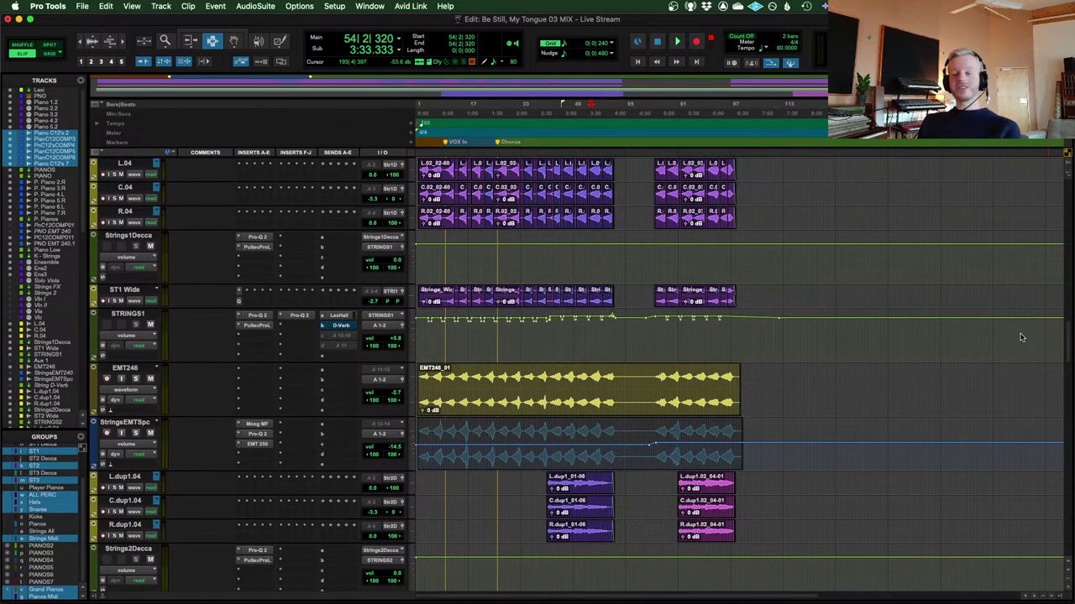
{"action": "scroll", "coordinate": [1021, 337], "scroll_direction": "up", "scroll_amount": 10}
{"action": "scroll", "coordinate": [839, 275], "scroll_direction": "down", "scroll_amount": 10}
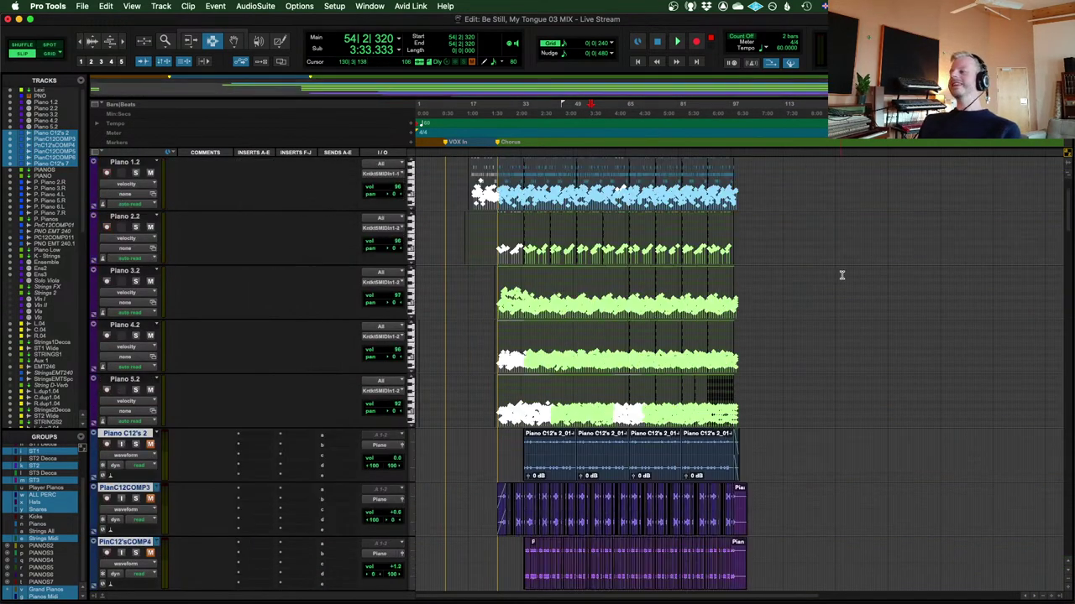
{"action": "scroll", "coordinate": [429, 354], "scroll_direction": "up", "scroll_amount": 5}
{"action": "scroll", "coordinate": [429, 353], "scroll_direction": "up", "scroll_amount": 7}
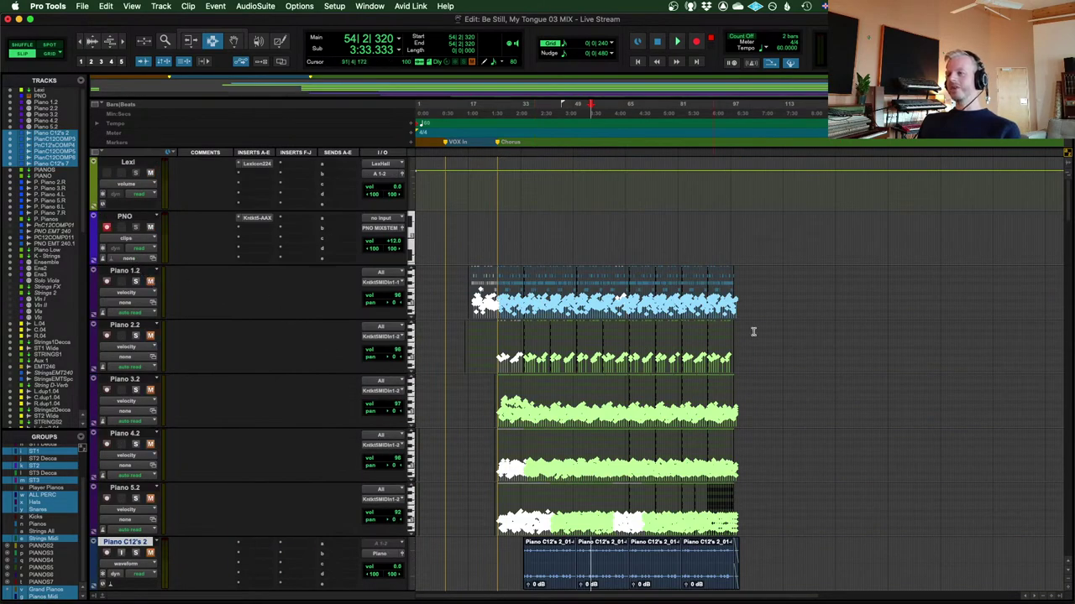
Place the edit cursor at 74|2|525 on the Strings1Decca track and start playback of the full mix
{"action": "scroll", "coordinate": [811, 316], "scroll_direction": "down", "scroll_amount": 15}
{"action": "scroll", "coordinate": [731, 327], "scroll_direction": "down", "scroll_amount": 10}
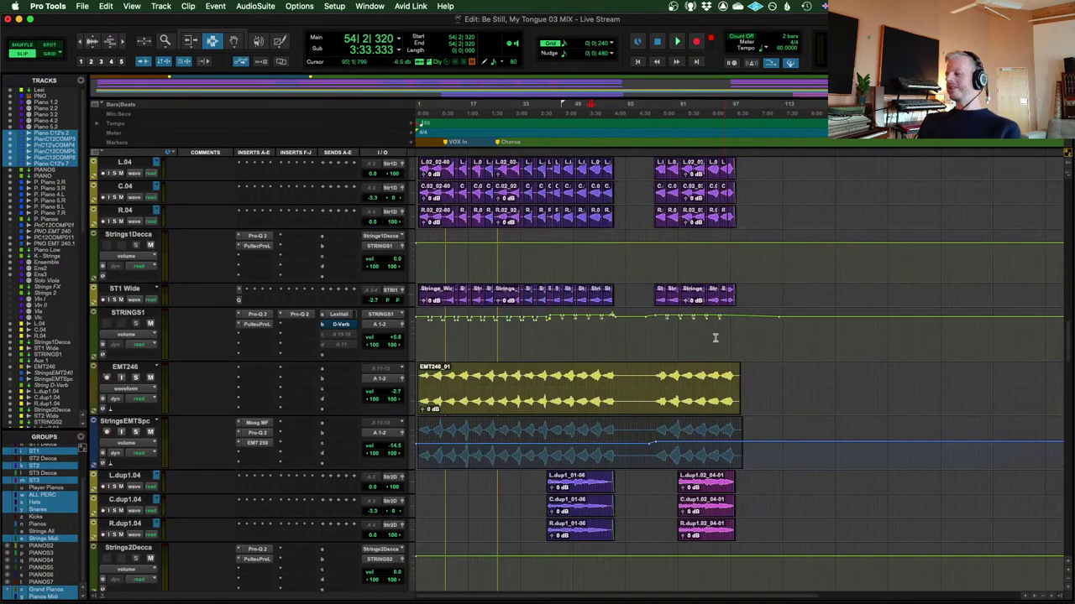
{"action": "left_click", "coordinate": [655, 280]}
{"action": "scroll", "coordinate": [713, 352], "scroll_direction": "up", "scroll_amount": 10}
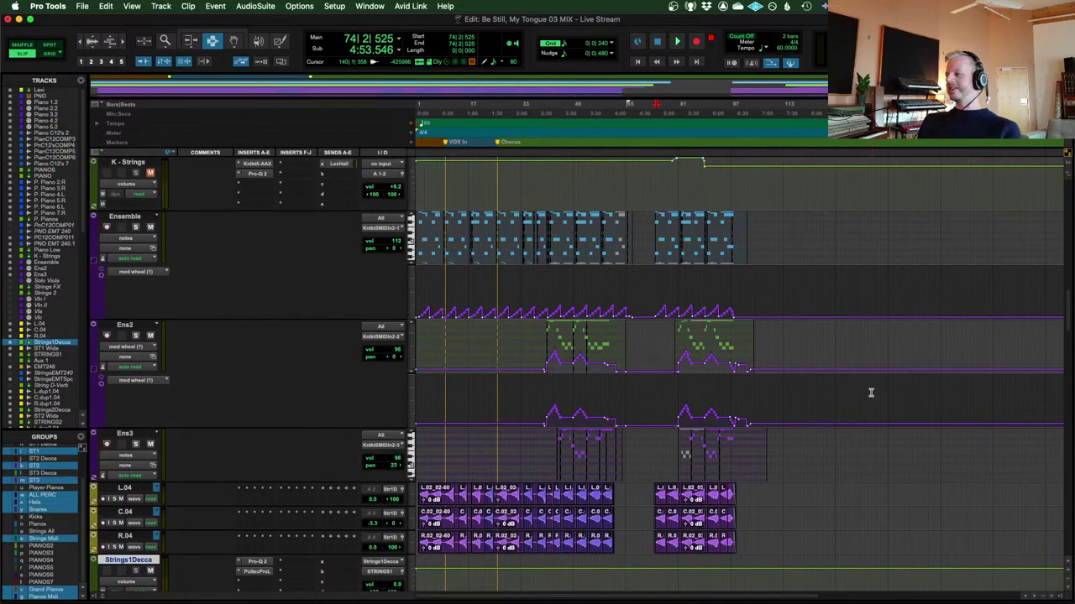
{"action": "key", "text": "space"}
Review the strings, bass, synth and percussion tracks down to the Drew Filter during playback, and stop playback
{"action": "scroll", "coordinate": [812, 364], "scroll_direction": "down", "scroll_amount": 7}
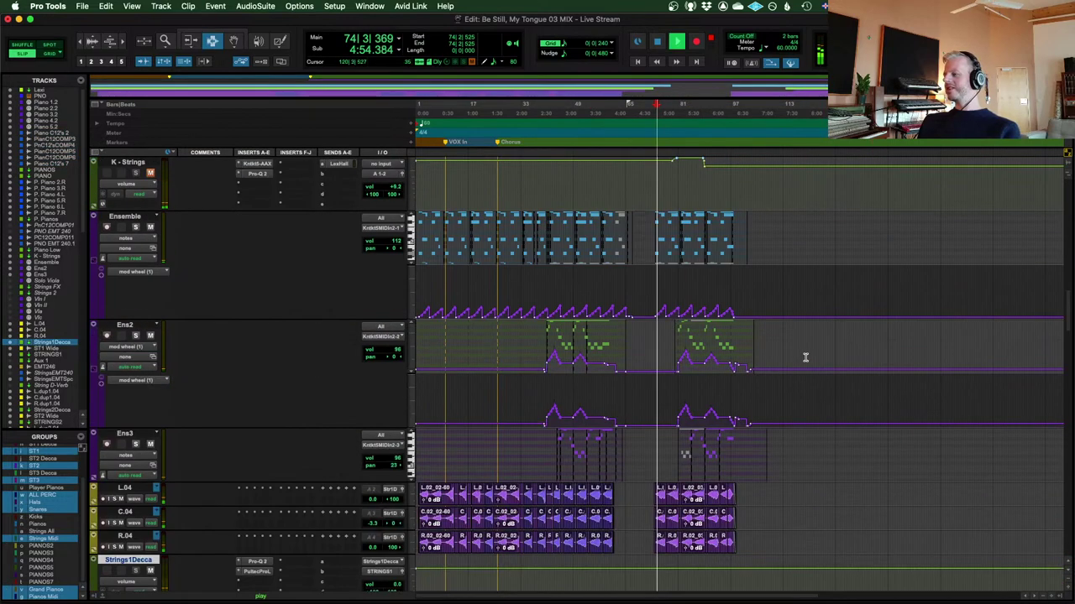
{"action": "scroll", "coordinate": [1046, 367], "scroll_direction": "down", "scroll_amount": 3}
{"action": "scroll", "coordinate": [1046, 367], "scroll_direction": "down", "scroll_amount": 15}
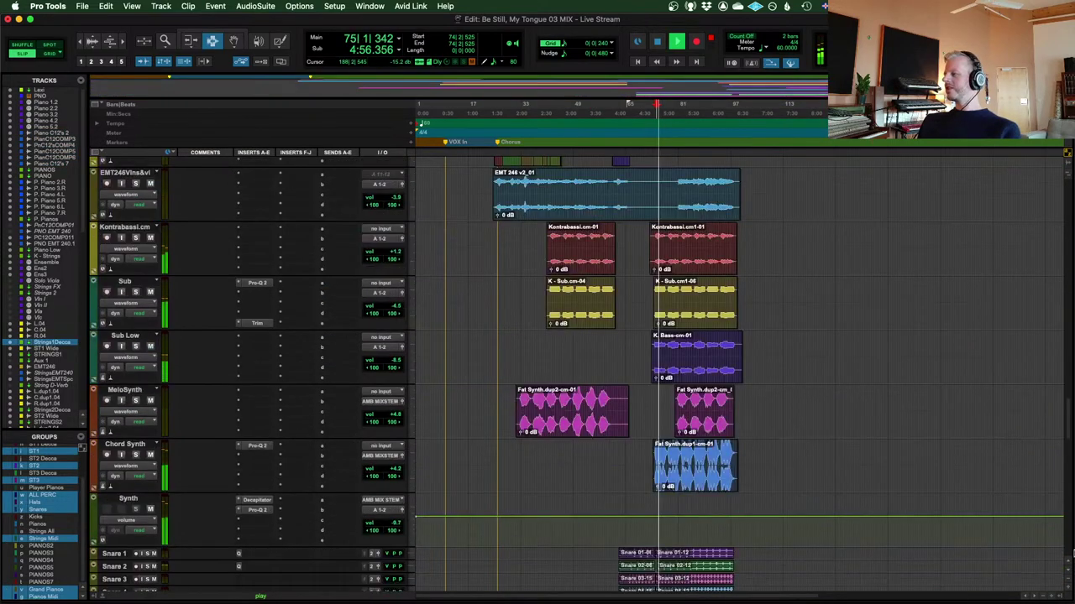
{"action": "scroll", "coordinate": [487, 411], "scroll_direction": "down", "scroll_amount": 3}
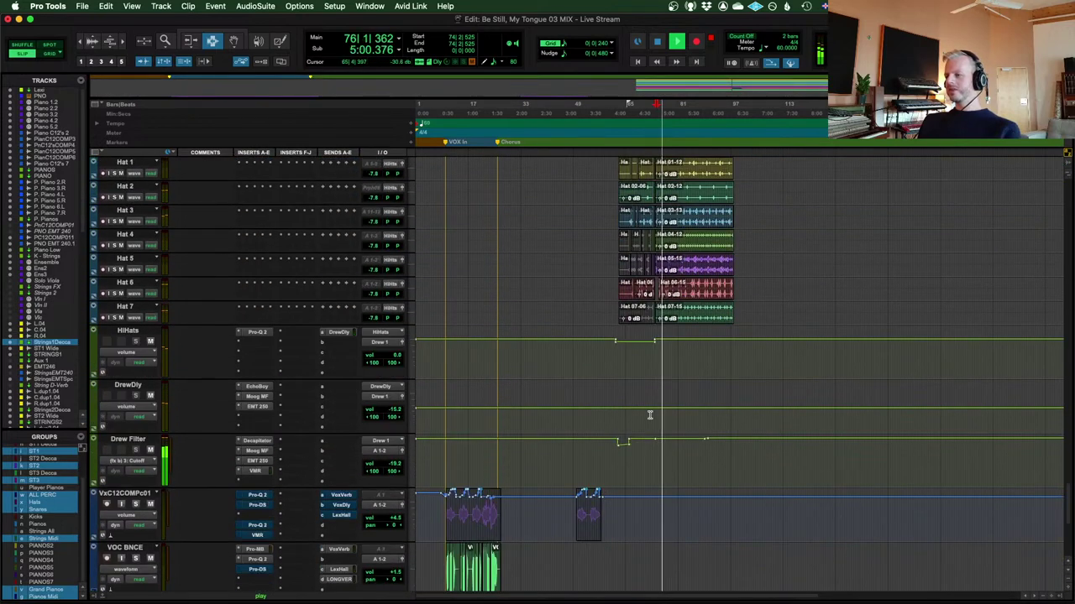
{"action": "scroll", "coordinate": [681, 396], "scroll_direction": "up", "scroll_amount": 4}
{"action": "scroll", "coordinate": [827, 375], "scroll_direction": "up", "scroll_amount": 15}
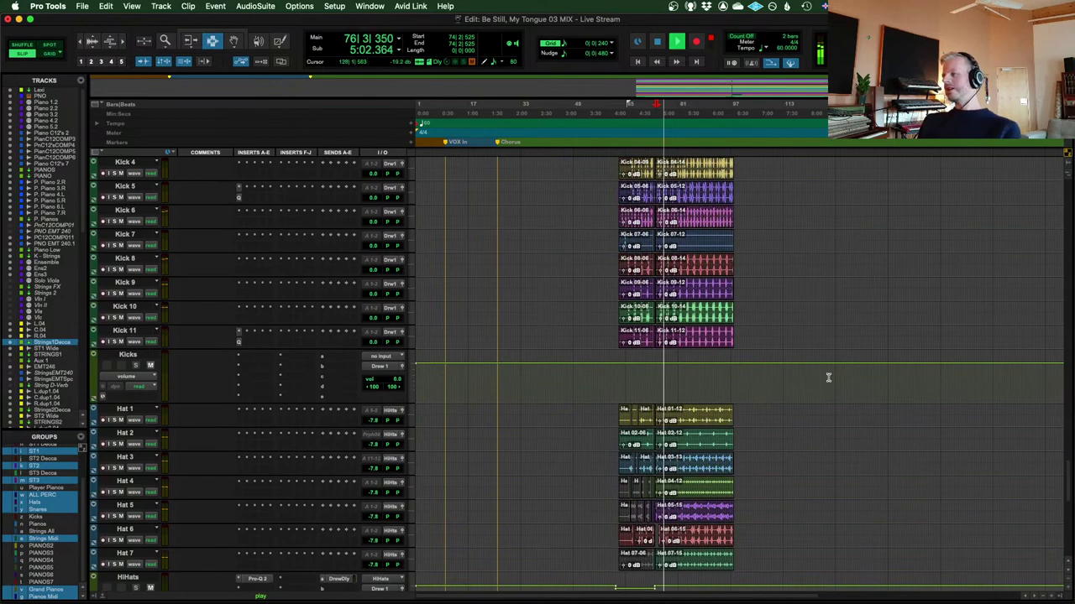
{"action": "key", "text": "space"}
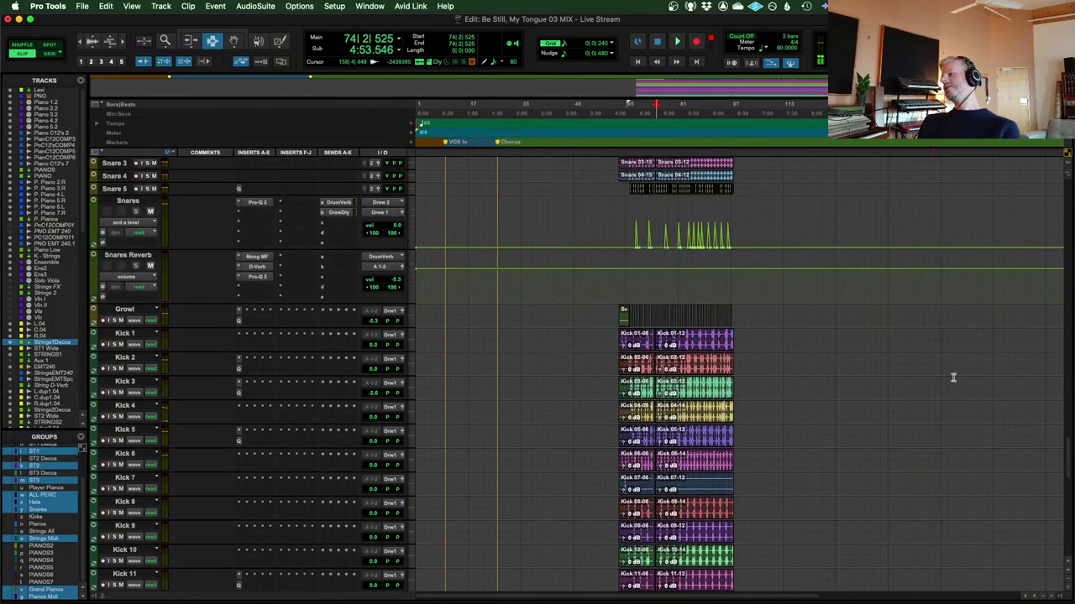
Solo the grouped L.dup1.04, C.dup1.04, R.dup1.04 and ST2 Wide string tracks and play them from 80|2|422
{"action": "scroll", "coordinate": [852, 319], "scroll_direction": "up", "scroll_amount": 10}
{"action": "scroll", "coordinate": [775, 307], "scroll_direction": "down", "scroll_amount": 4}
{"action": "scroll", "coordinate": [787, 333], "scroll_direction": "up", "scroll_amount": 10}
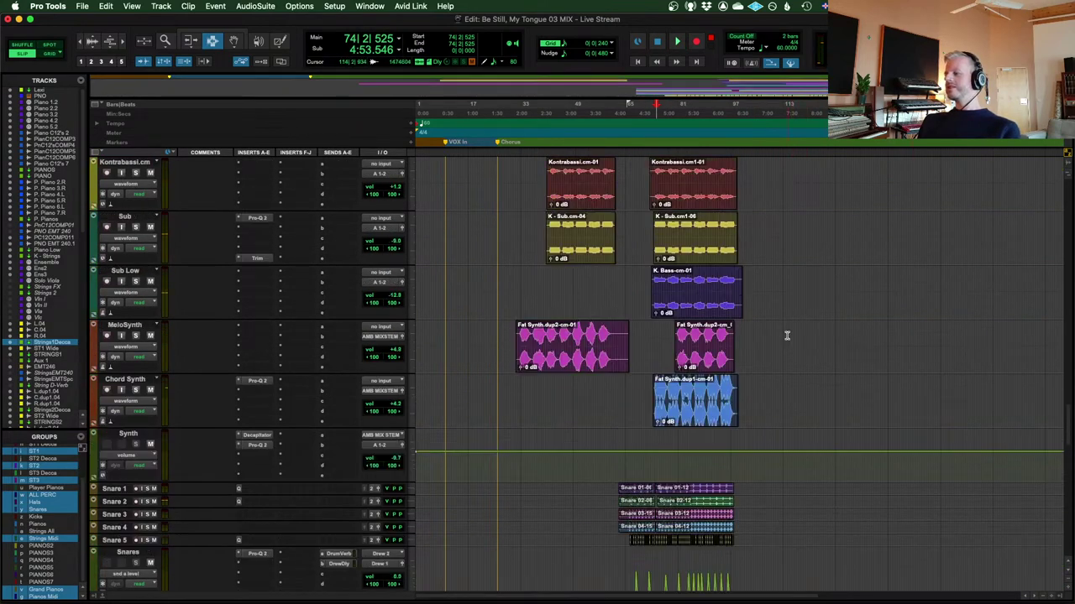
{"action": "scroll", "coordinate": [827, 345], "scroll_direction": "up", "scroll_amount": 3}
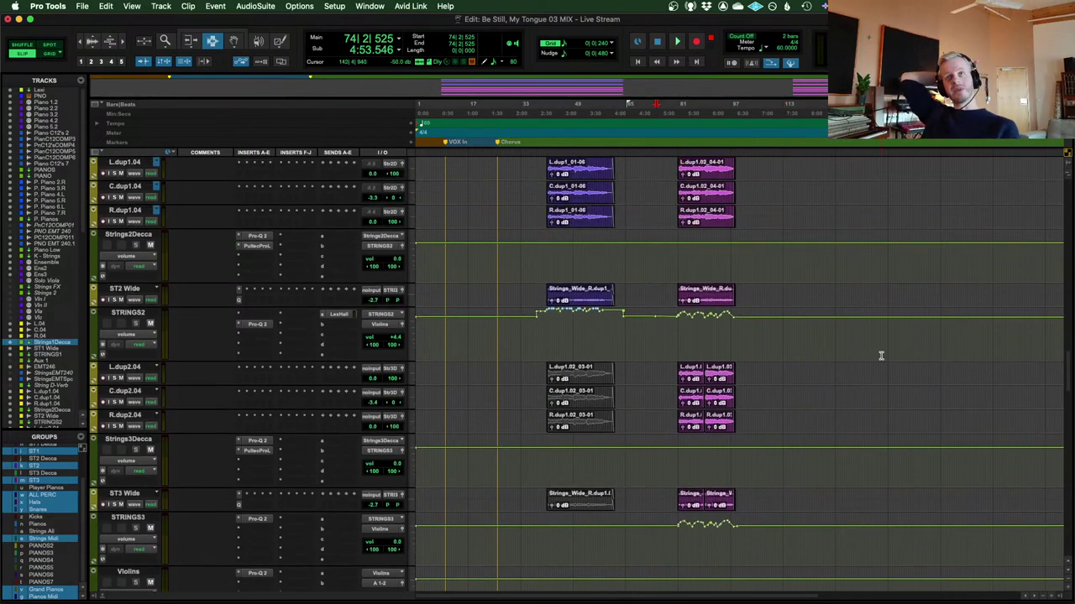
{"action": "left_click", "coordinate": [716, 210]}
{"action": "scroll", "coordinate": [673, 314], "scroll_direction": "up", "scroll_amount": 3}
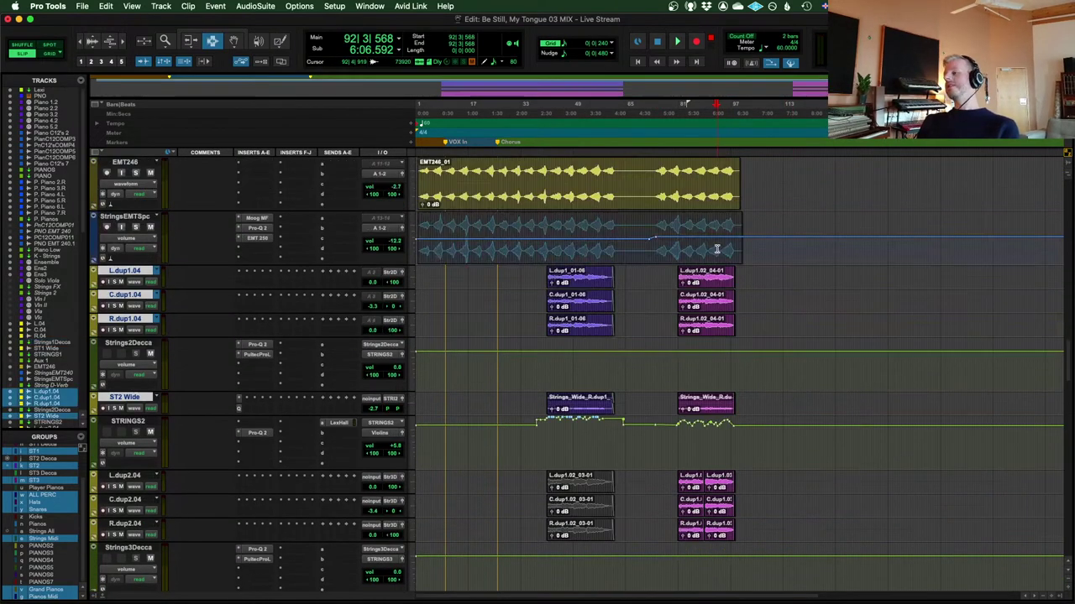
{"action": "left_click", "coordinate": [678, 333]}
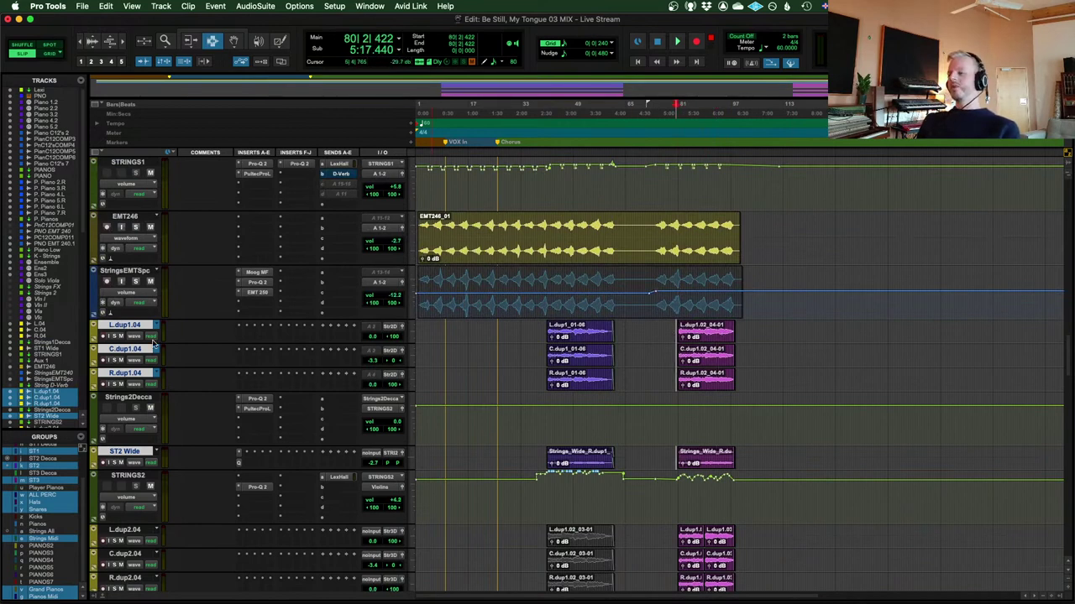
{"action": "left_click", "coordinate": [115, 336]}
{"action": "key", "text": "space"}
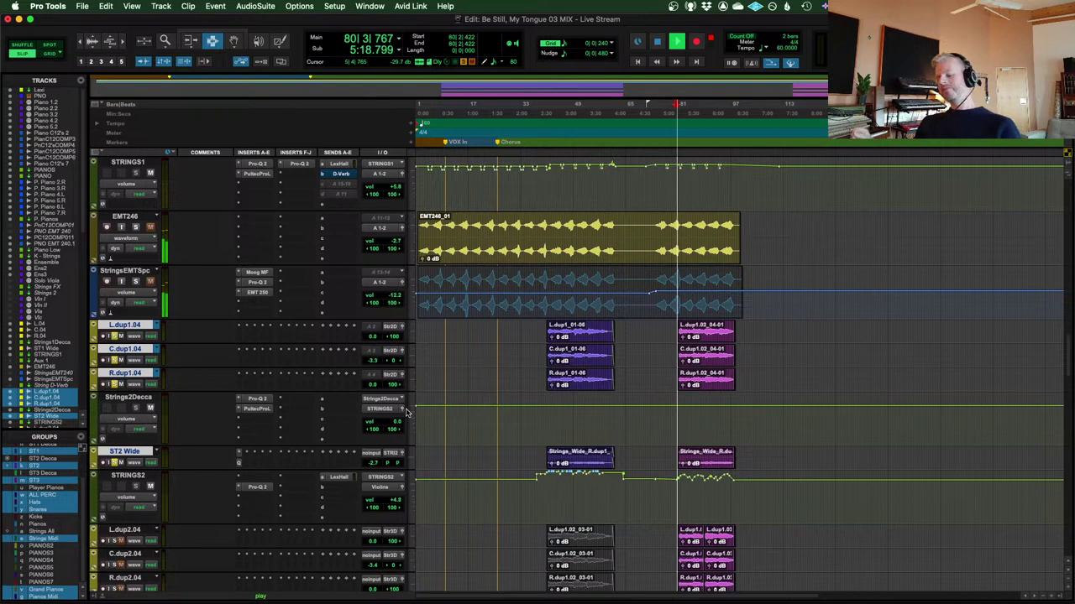
Play the soloed string layers near their ending, stop, and place the edit cursor at 90|1|666 on the L.dup1.04 track
{"action": "key", "text": "super+bracketright"}
{"action": "left_click", "coordinate": [830, 480]}
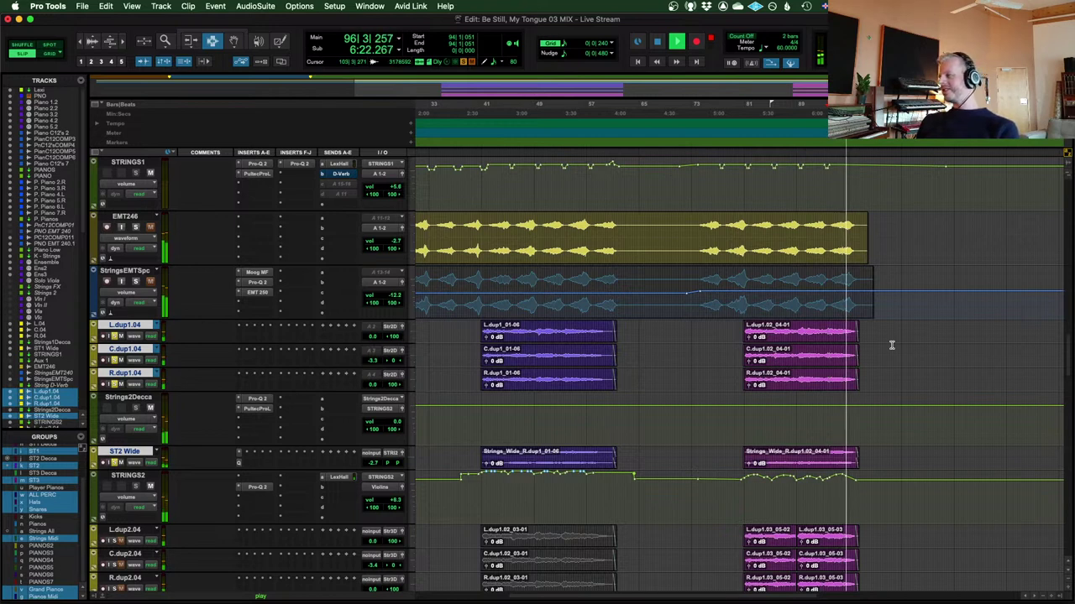
{"action": "key", "text": "space"}
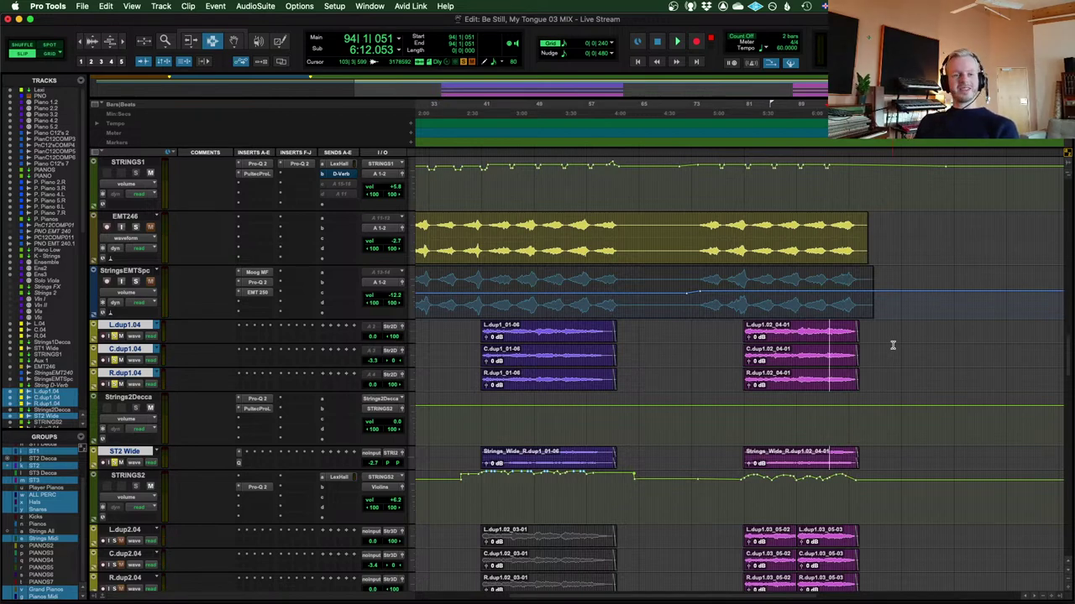
{"action": "left_click", "coordinate": [804, 346]}
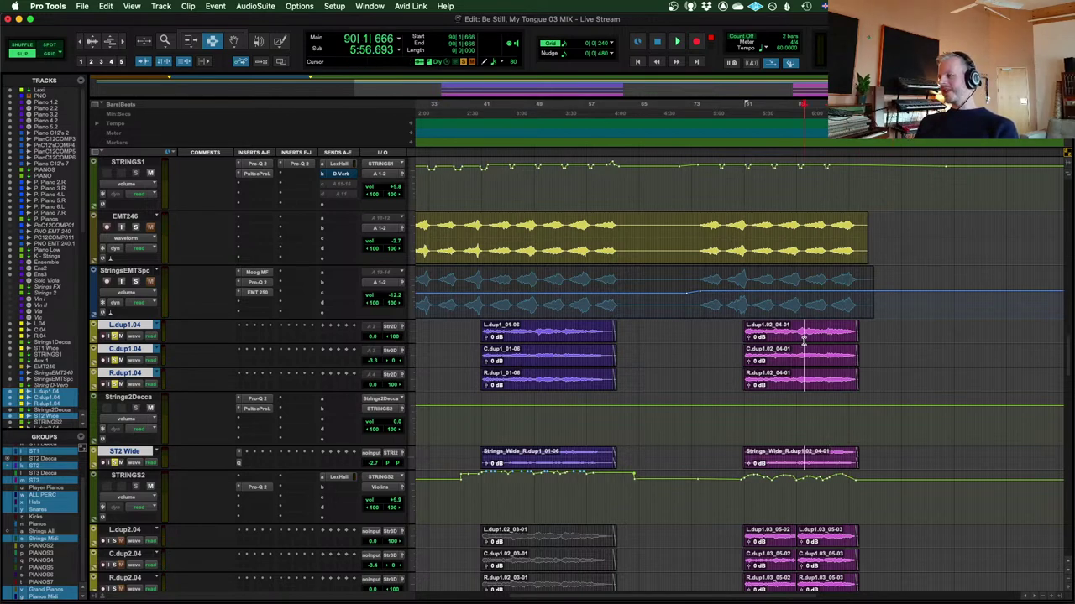
Unsolo the grouped L.dup1.04 string tracks and place the edit cursor at 68|1|276 on the kick tracks
{"action": "key", "text": "r"}
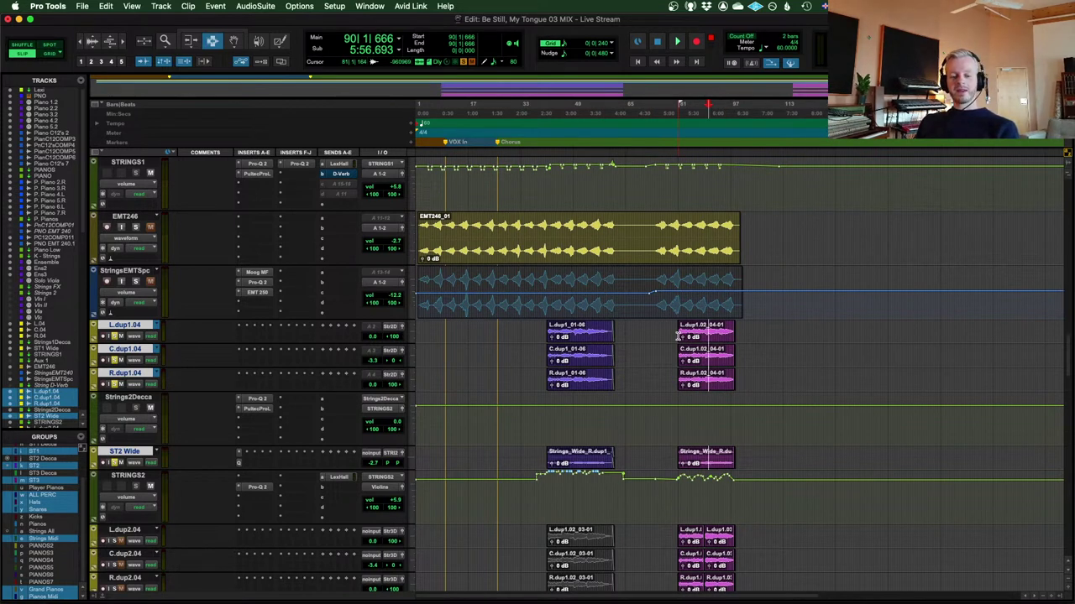
{"action": "scroll", "coordinate": [677, 336], "scroll_direction": "down", "scroll_amount": 3}
{"action": "scroll", "coordinate": [678, 336], "scroll_direction": "up", "scroll_amount": 1}
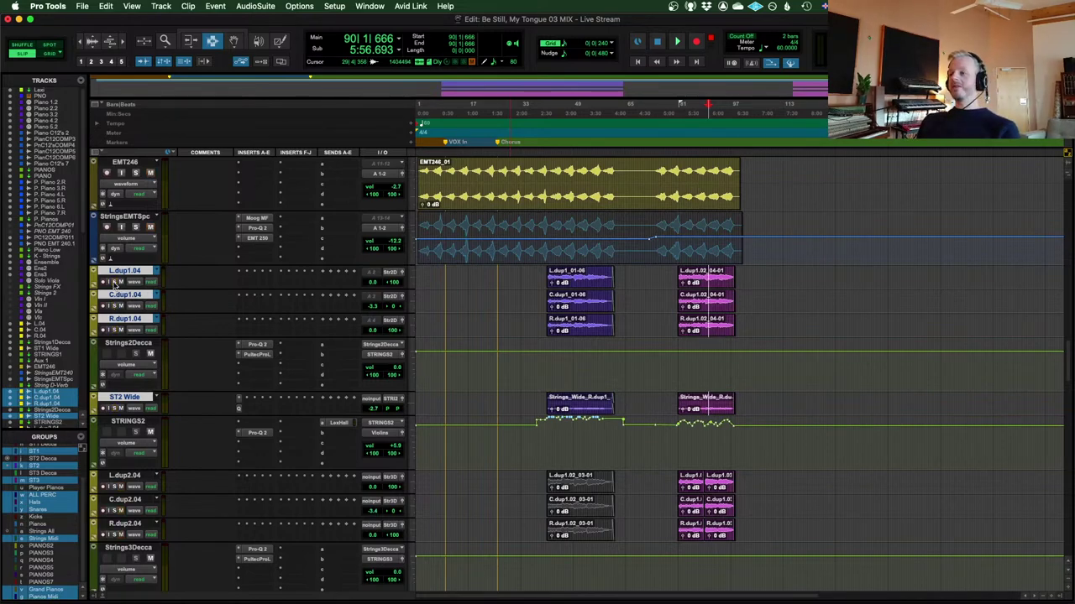
{"action": "scroll", "coordinate": [651, 313], "scroll_direction": "down", "scroll_amount": 2}
{"action": "scroll", "coordinate": [651, 313], "scroll_direction": "down", "scroll_amount": 15}
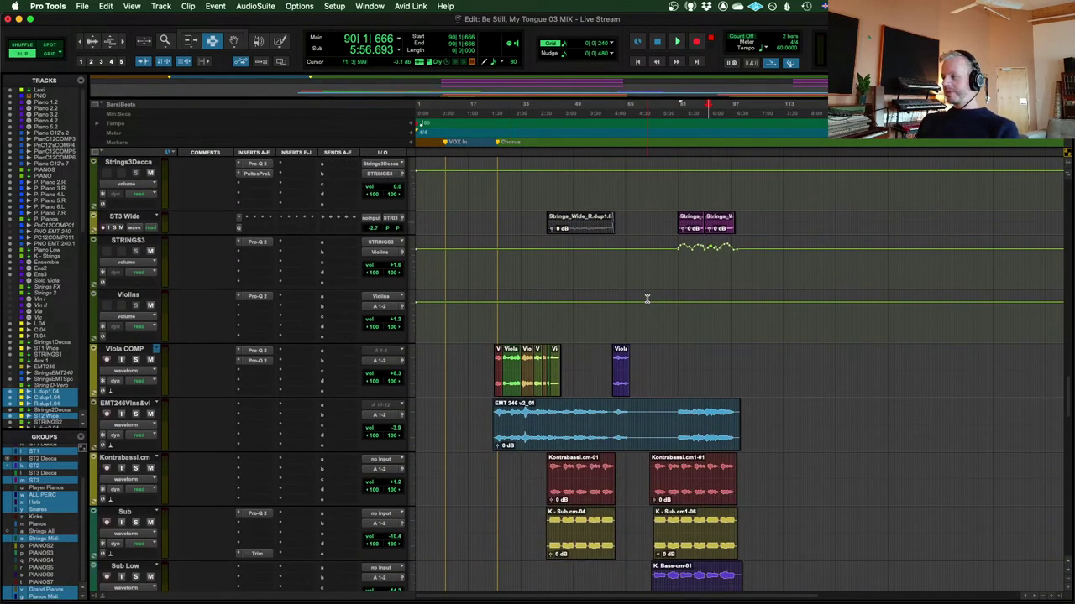
{"action": "scroll", "coordinate": [646, 298], "scroll_direction": "down", "scroll_amount": 2}
{"action": "left_click", "coordinate": [647, 298]}
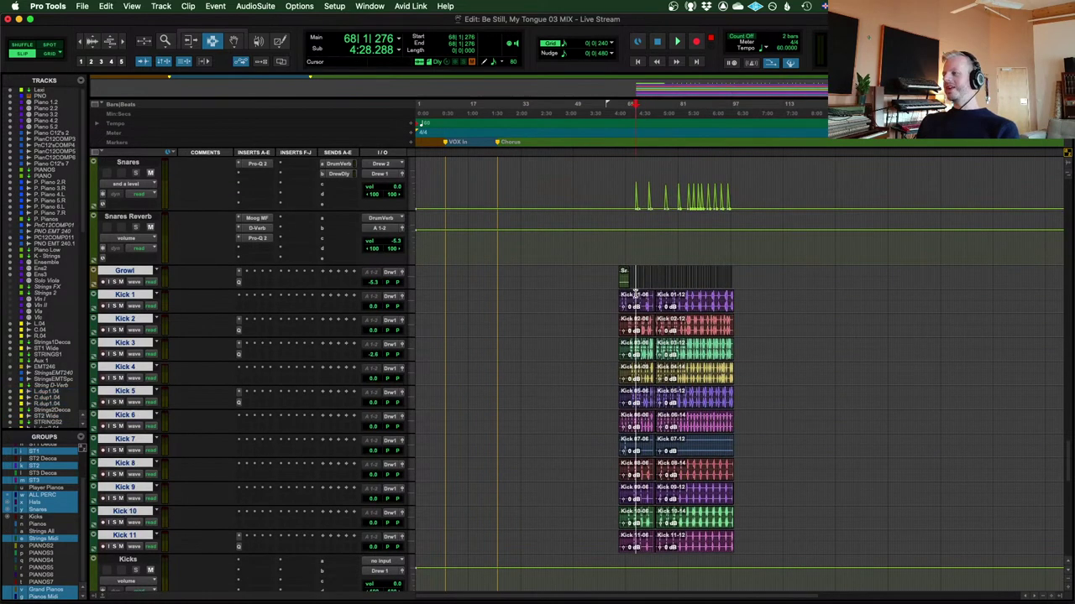
Point out the extent of the kick clips by placing the edit cursor at 63|4|376, then at their end at 98|1|420
{"action": "key", "text": "super+bracketright"}
{"action": "key", "text": "super+bracketright"}
{"action": "left_click", "coordinate": [689, 300]}
{"action": "left_click", "coordinate": [687, 322]}
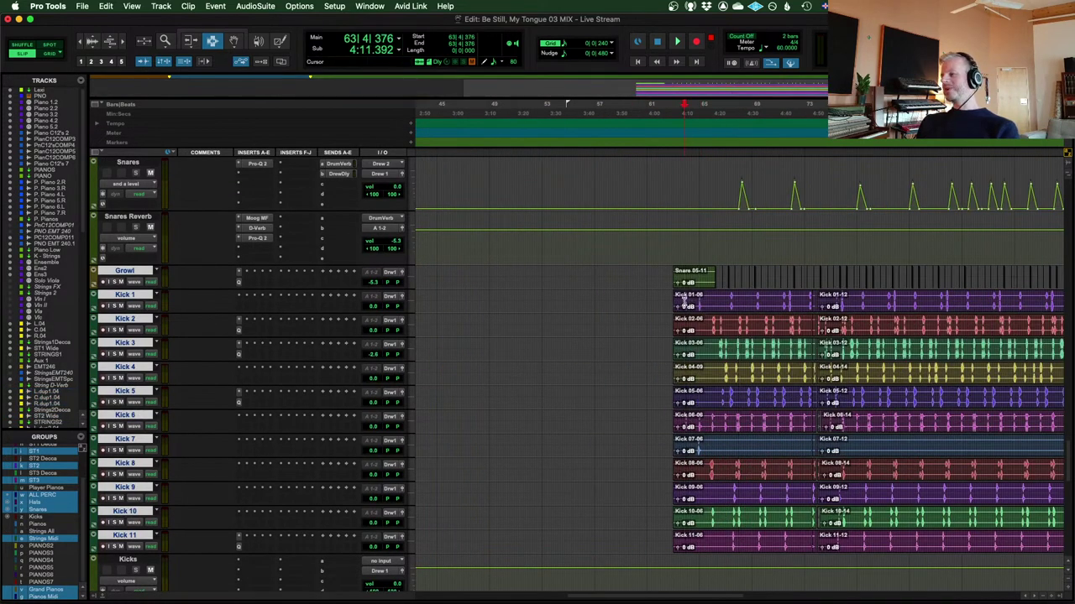
{"action": "key", "text": "super+bracketright"}
{"action": "key", "text": "super+bracketleft"}
{"action": "key", "text": "super+bracketleft"}
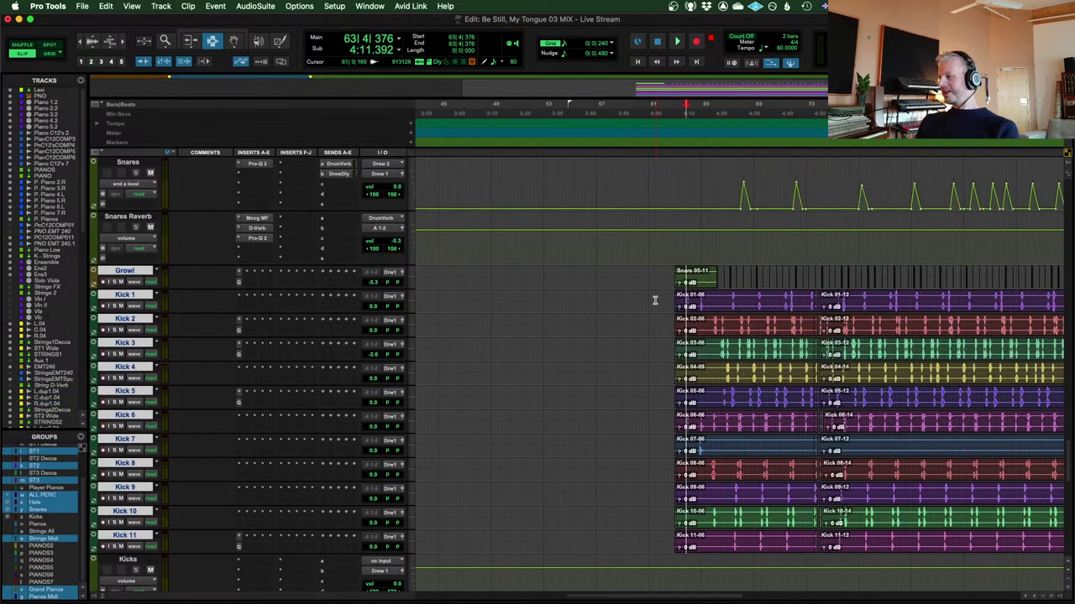
{"action": "left_click", "coordinate": [789, 297]}
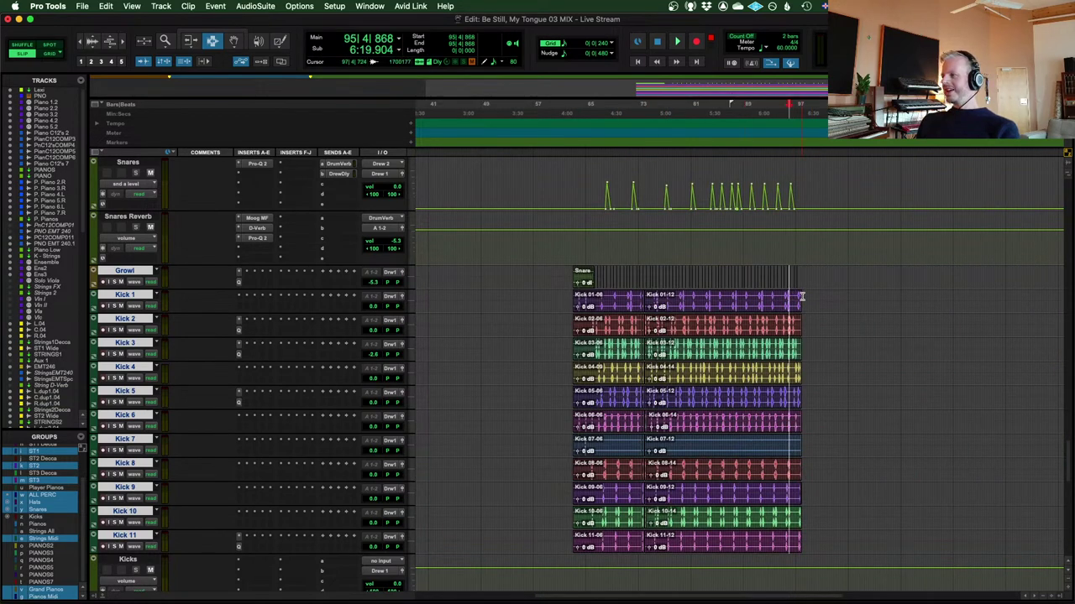
{"action": "left_click", "coordinate": [801, 297]}
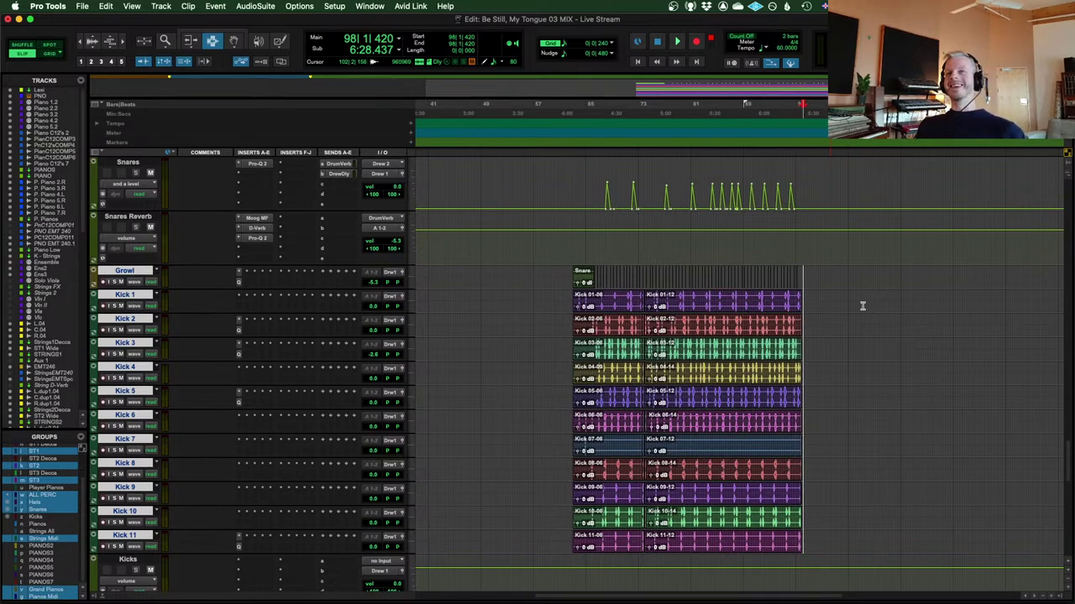
Review the percussion from the Snare 4 track through the kicks, Hat 1 to Hat 7, HiHats and DrewDly to the Drew Filter
{"action": "scroll", "coordinate": [862, 305], "scroll_direction": "up", "scroll_amount": 1}
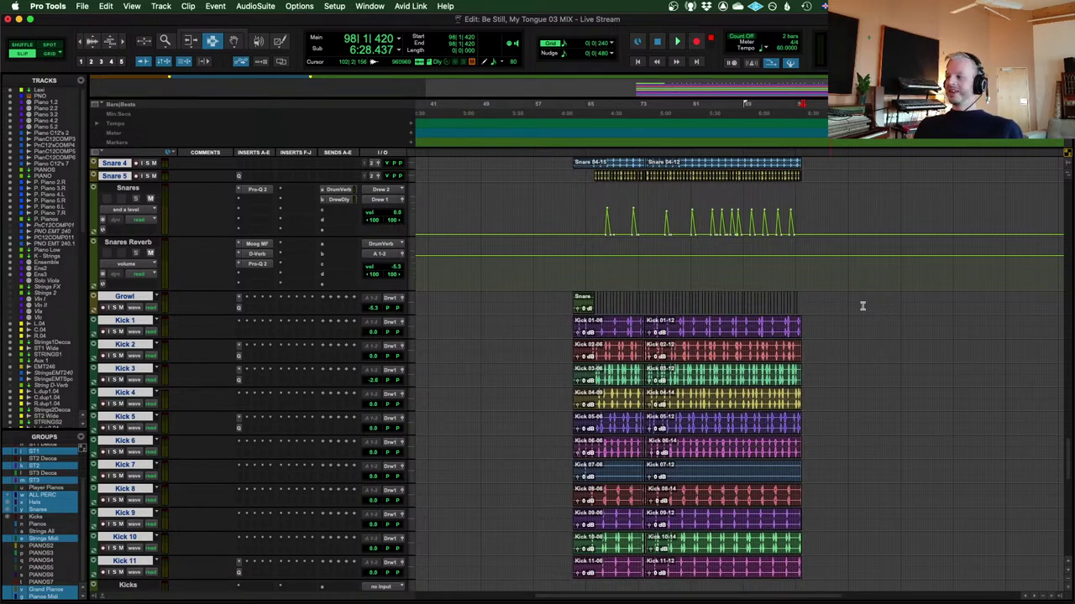
{"action": "scroll", "coordinate": [862, 306], "scroll_direction": "down", "scroll_amount": 1}
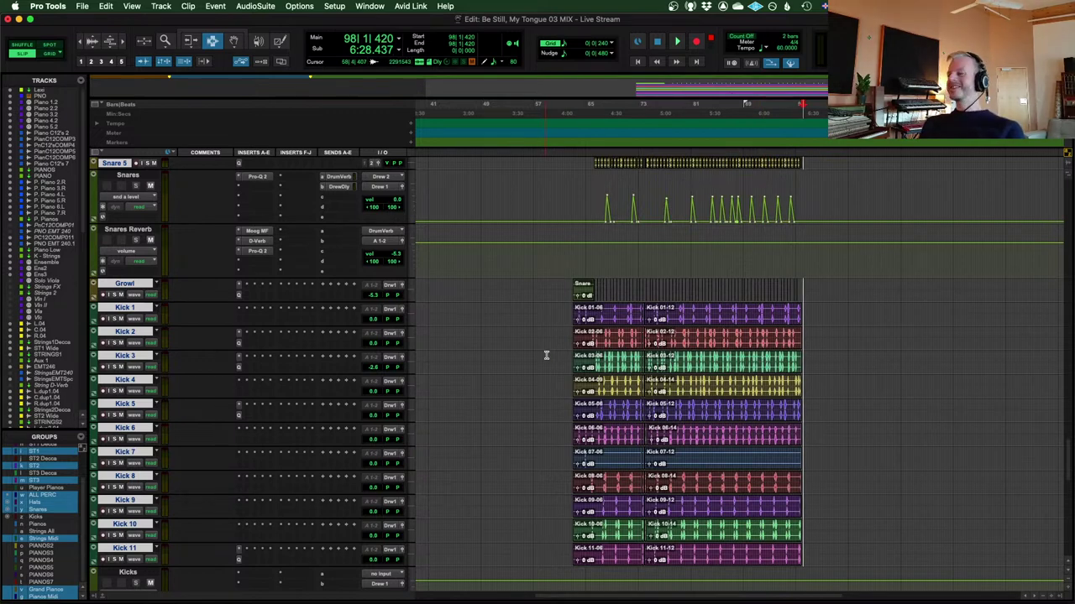
{"action": "scroll", "coordinate": [570, 327], "scroll_direction": "up", "scroll_amount": 1}
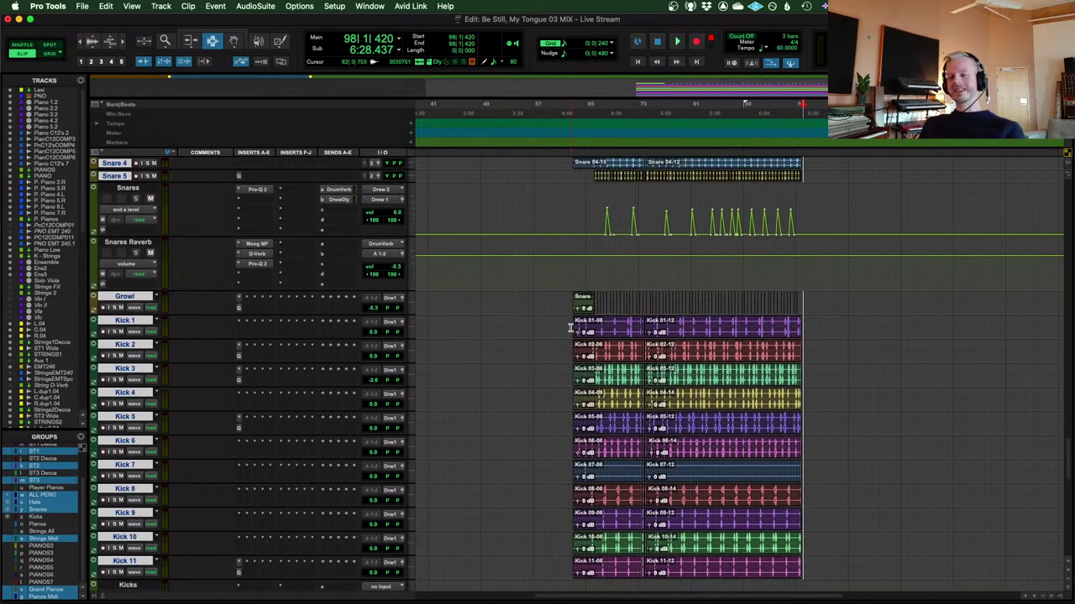
{"action": "scroll", "coordinate": [571, 327], "scroll_direction": "down", "scroll_amount": 1}
{"action": "scroll", "coordinate": [570, 327], "scroll_direction": "down", "scroll_amount": 3}
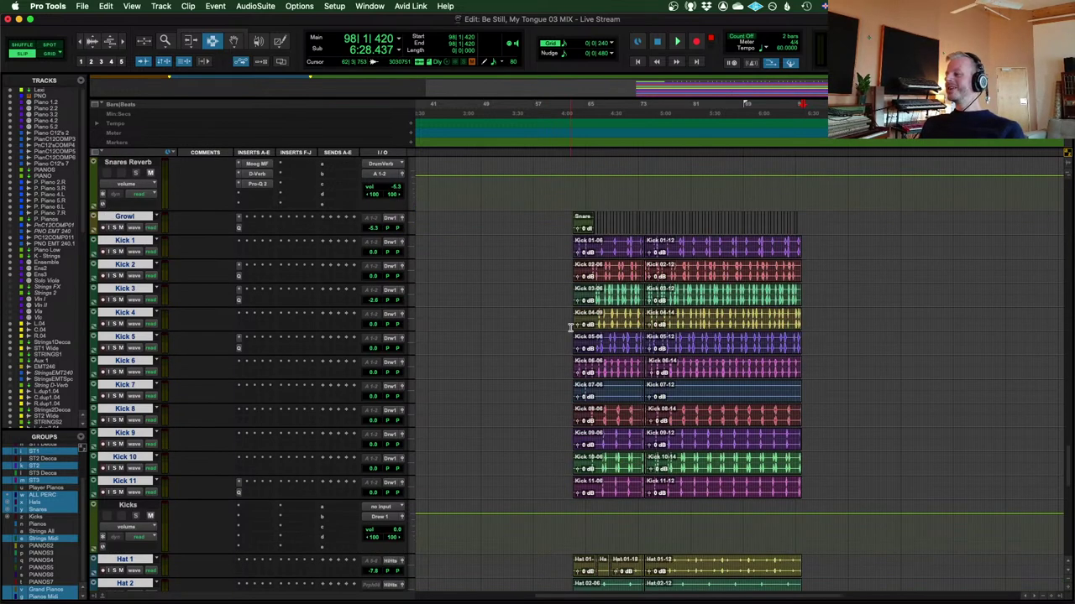
{"action": "scroll", "coordinate": [570, 327], "scroll_direction": "down", "scroll_amount": 15}
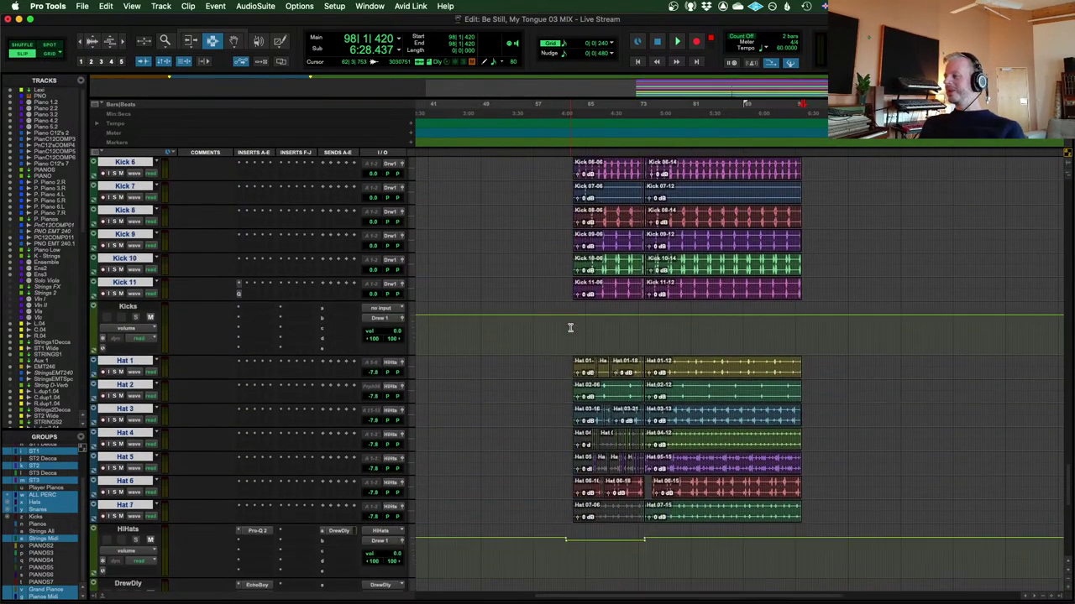
{"action": "scroll", "coordinate": [570, 327], "scroll_direction": "down", "scroll_amount": 3}
{"action": "scroll", "coordinate": [570, 328], "scroll_direction": "up", "scroll_amount": 4}
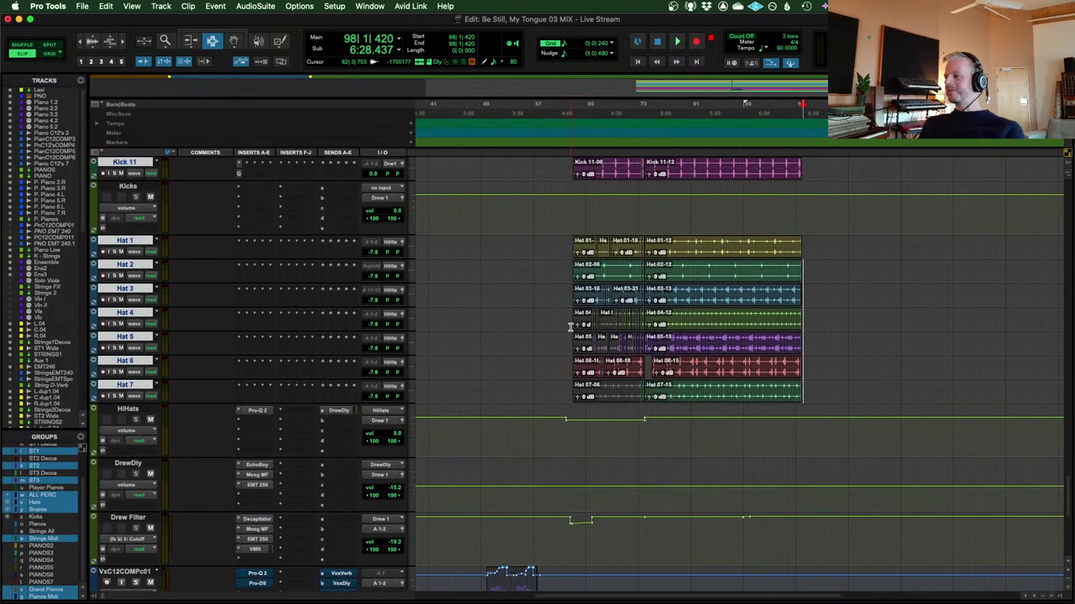
{"action": "scroll", "coordinate": [570, 328], "scroll_direction": "up", "scroll_amount": 2}
{"action": "scroll", "coordinate": [570, 327], "scroll_direction": "up", "scroll_amount": 10}
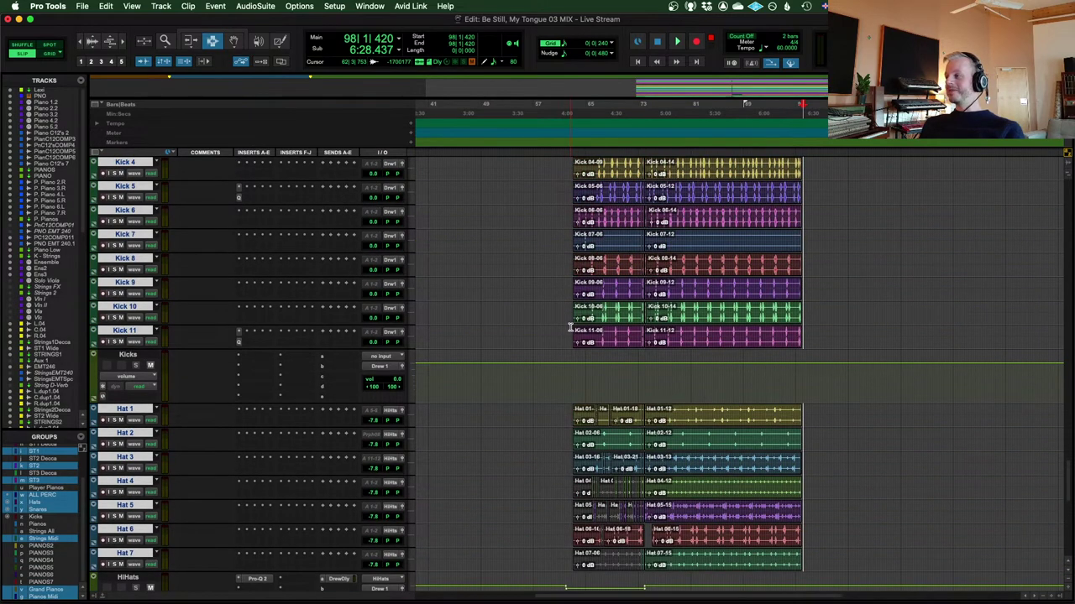
{"action": "scroll", "coordinate": [570, 327], "scroll_direction": "up", "scroll_amount": 5}
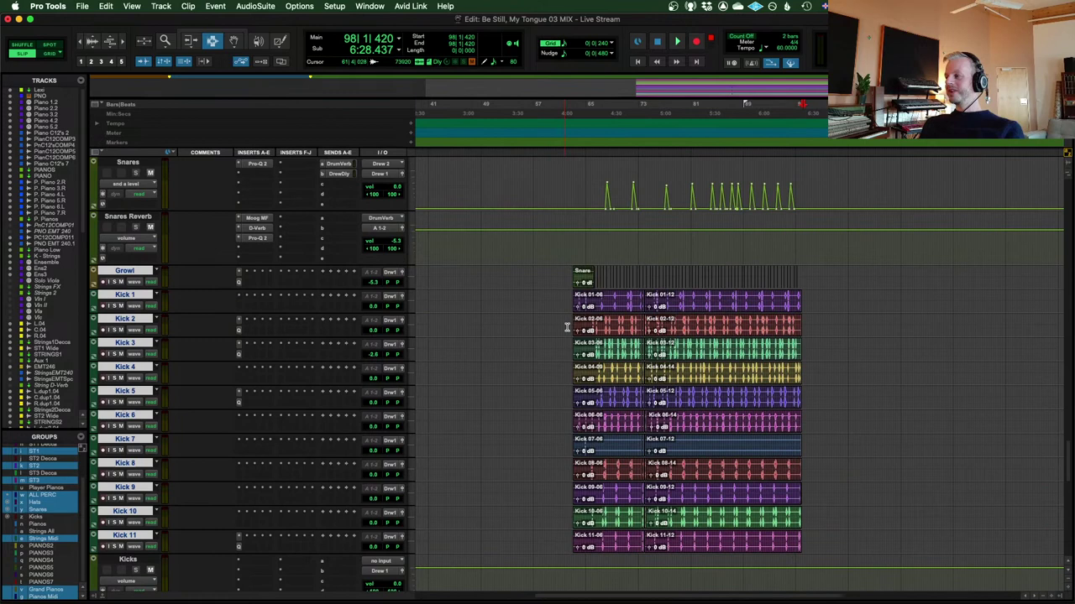
{"action": "scroll", "coordinate": [567, 327], "scroll_direction": "right", "scroll_amount": 1}
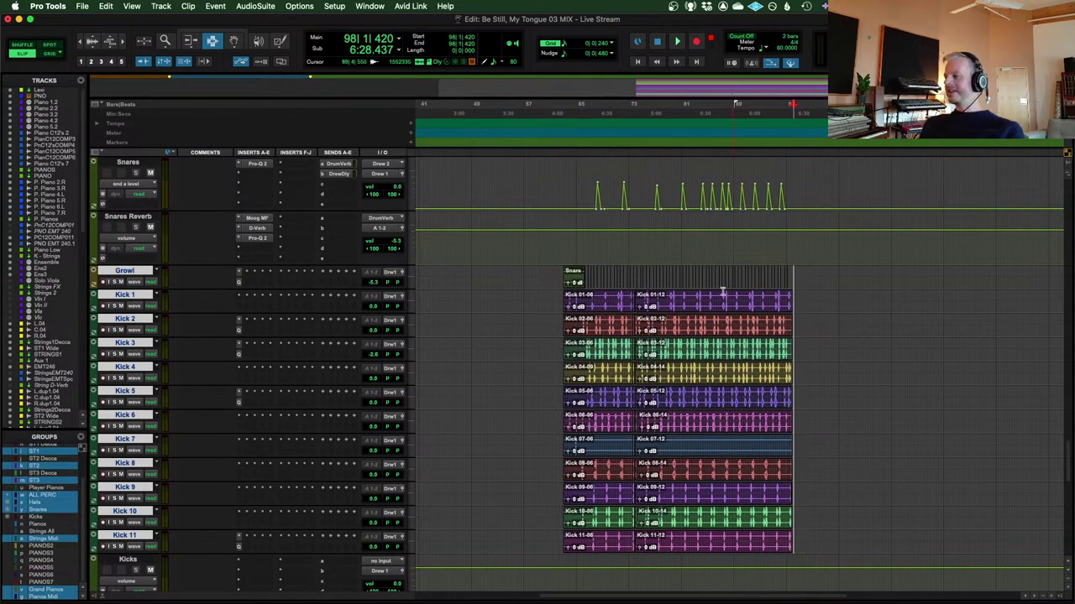
{"action": "scroll", "coordinate": [723, 291], "scroll_direction": "down", "scroll_amount": 15}
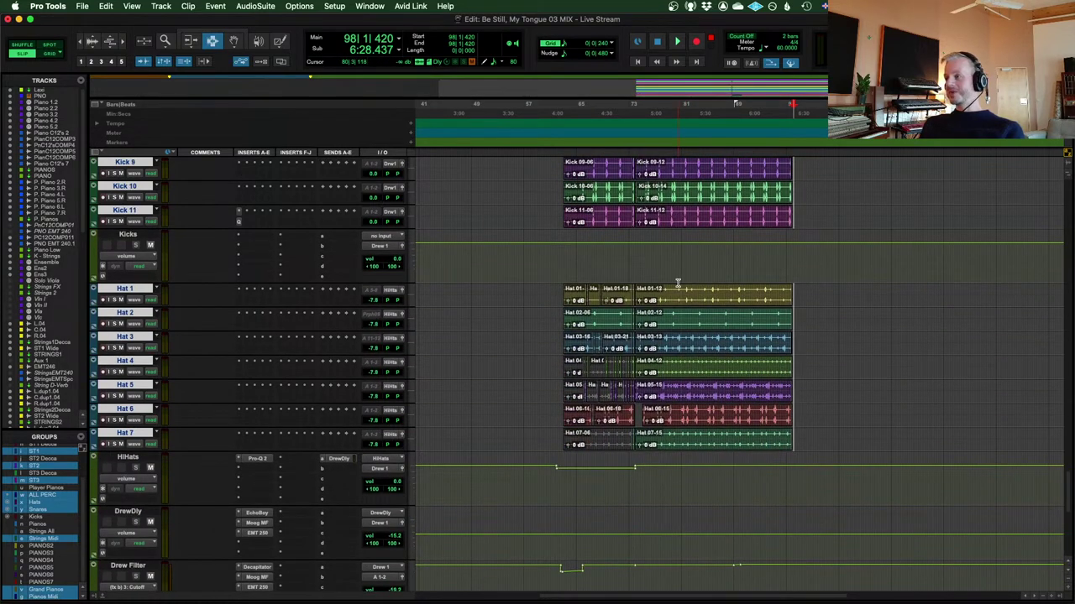
{"action": "scroll", "coordinate": [678, 283], "scroll_direction": "down", "scroll_amount": 8}
{"action": "scroll", "coordinate": [674, 283], "scroll_direction": "up", "scroll_amount": 6}
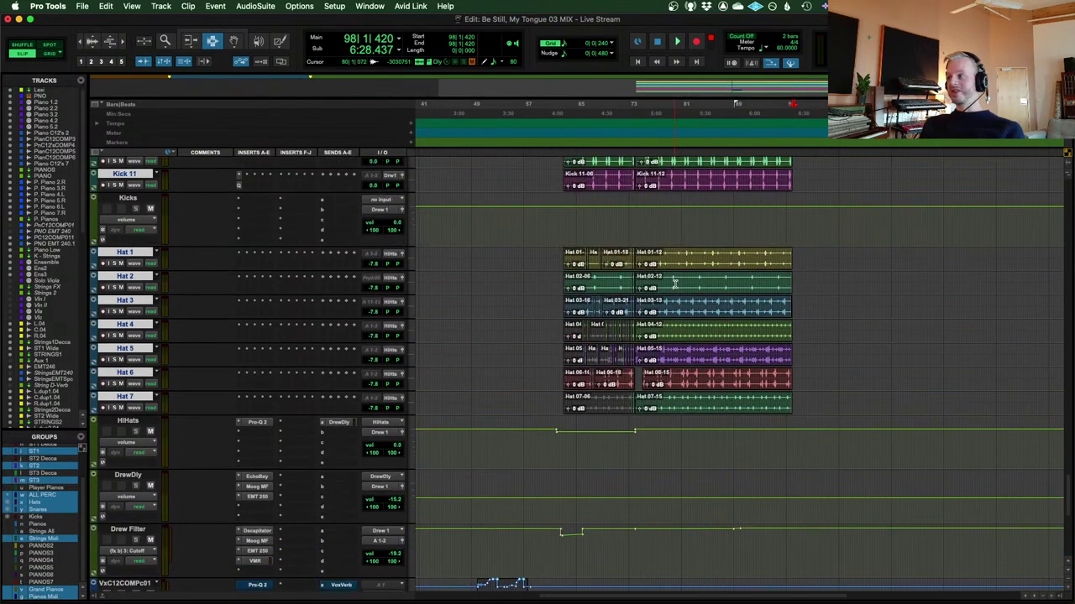
{"action": "scroll", "coordinate": [674, 284], "scroll_direction": "up", "scroll_amount": 3}
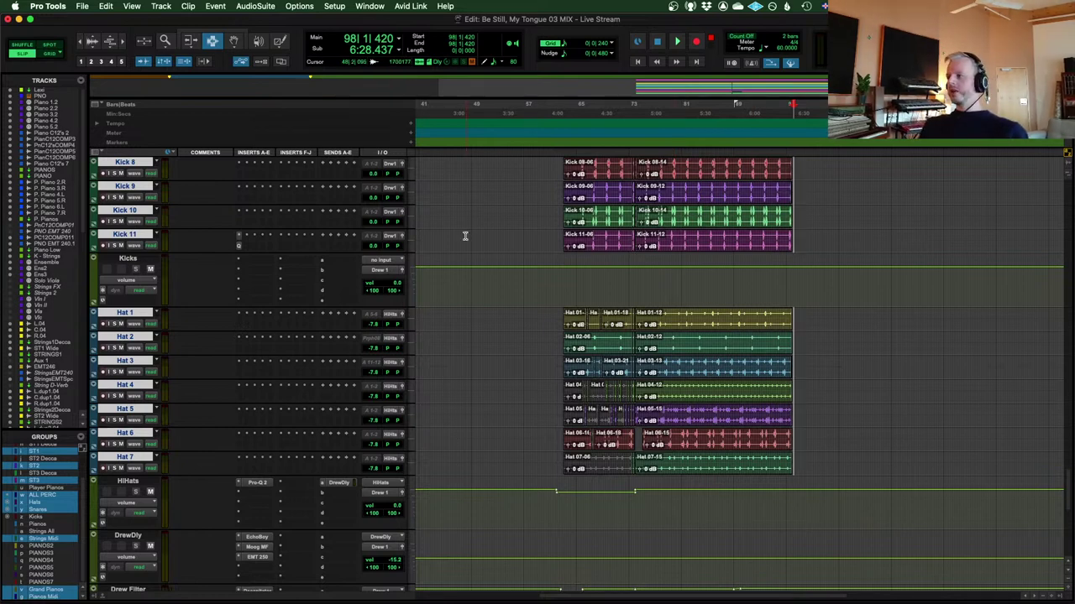
Sweep a range across the Kick 11 track, then place the edit cursor at 50|4|653 ahead of the kick clips
{"action": "left_click_drag", "start_coordinate": [470, 249], "coordinate": [789, 250]}
{"action": "left_click", "coordinate": [489, 250]}
{"action": "left_click", "coordinate": [484, 206]}
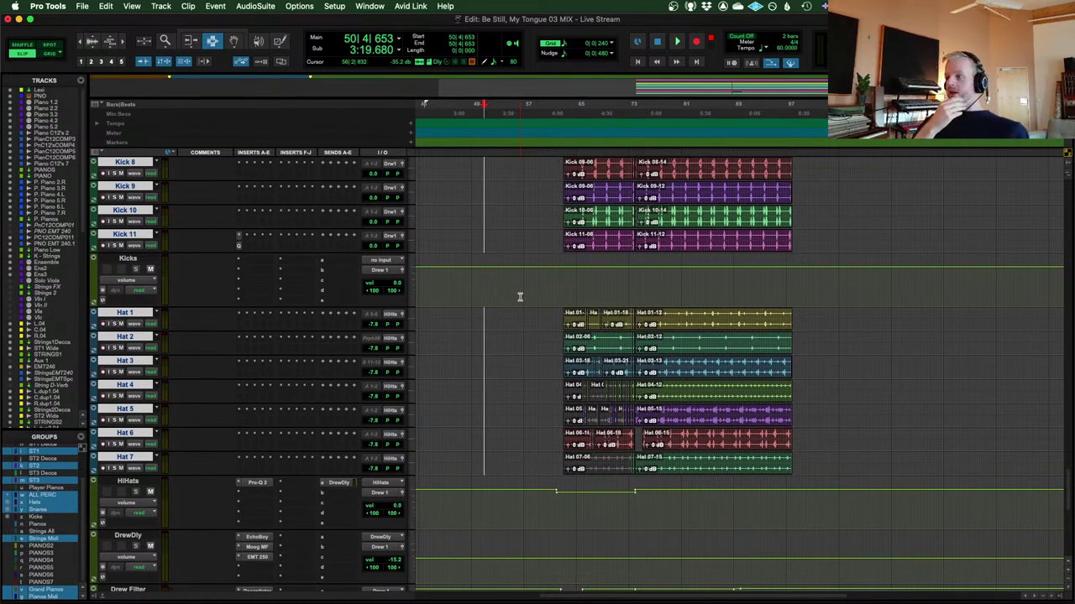
Look back over the synth, bass, string and piano comp tracks, ending at the K - Strings and Ensemble MIDI tracks
{"action": "scroll", "coordinate": [521, 297], "scroll_direction": "up", "scroll_amount": 15}
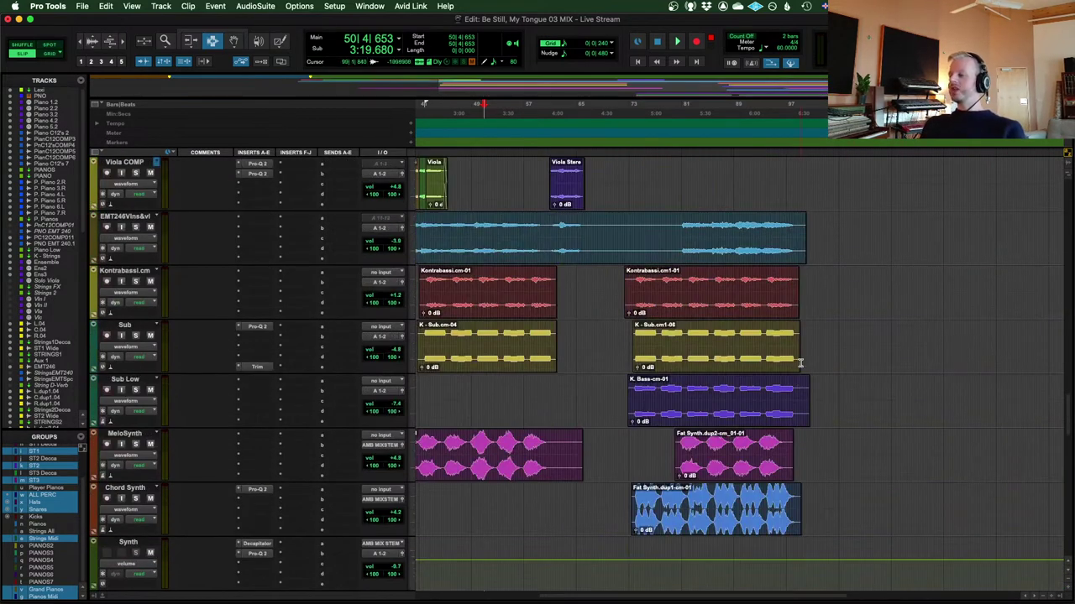
{"action": "key", "text": "r"}
{"action": "scroll", "coordinate": [695, 328], "scroll_direction": "up", "scroll_amount": 15}
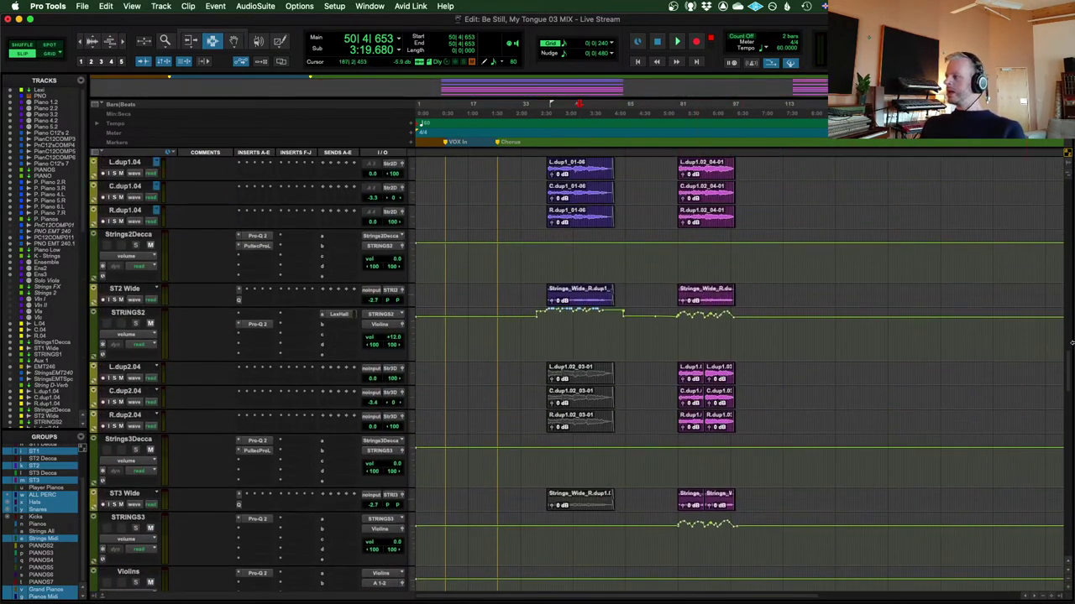
{"action": "scroll", "coordinate": [942, 350], "scroll_direction": "up", "scroll_amount": 15}
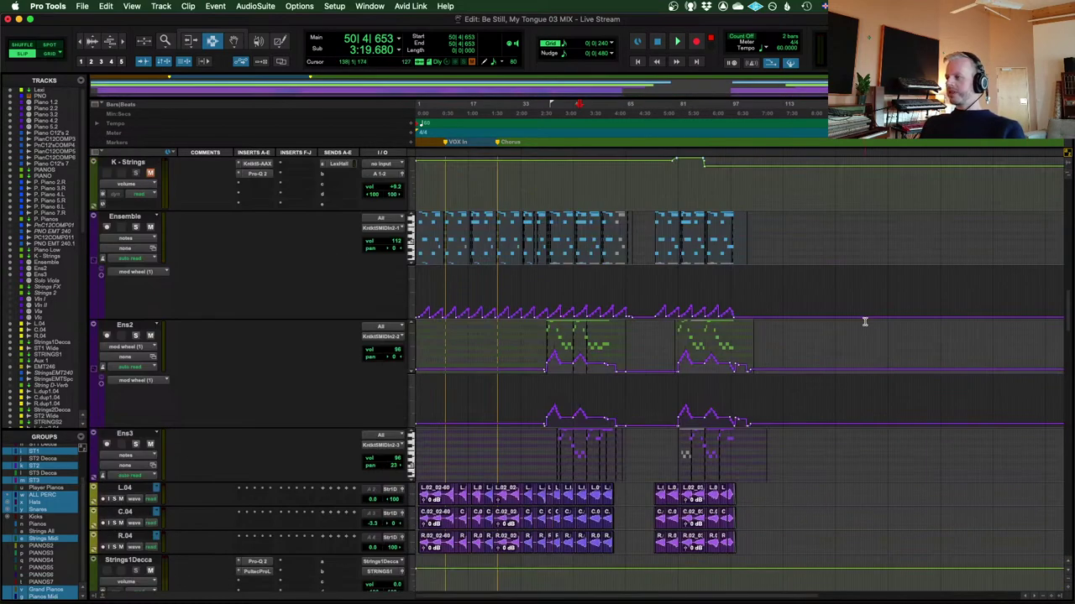
{"action": "scroll", "coordinate": [860, 317], "scroll_direction": "up", "scroll_amount": 15}
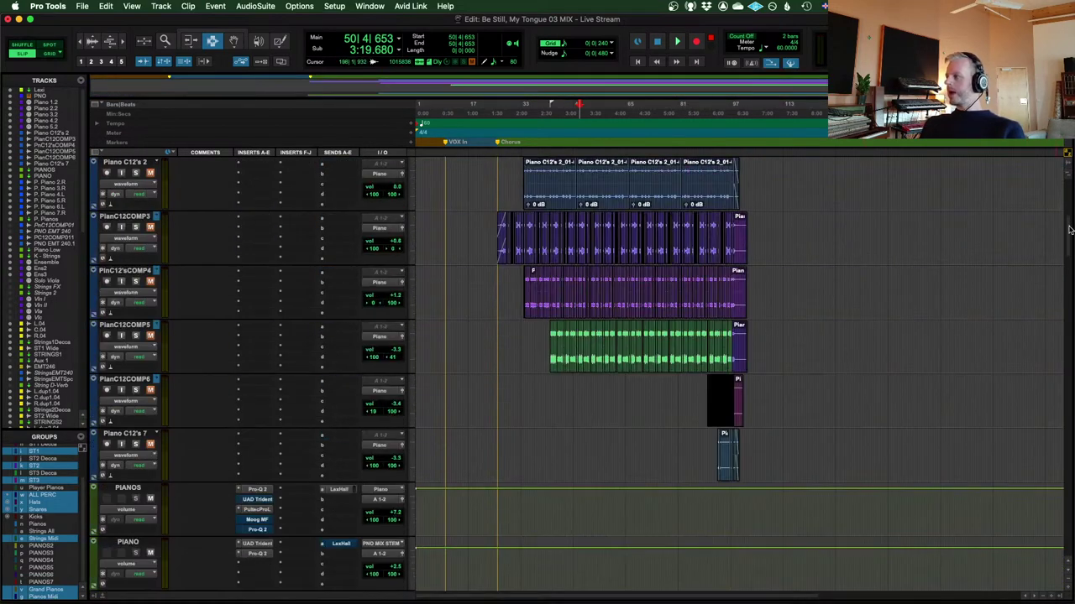
{"action": "left_click_drag", "start_coordinate": [1068, 236], "coordinate": [1058, 312]}
{"action": "scroll", "coordinate": [769, 318], "scroll_direction": "up", "scroll_amount": 2}
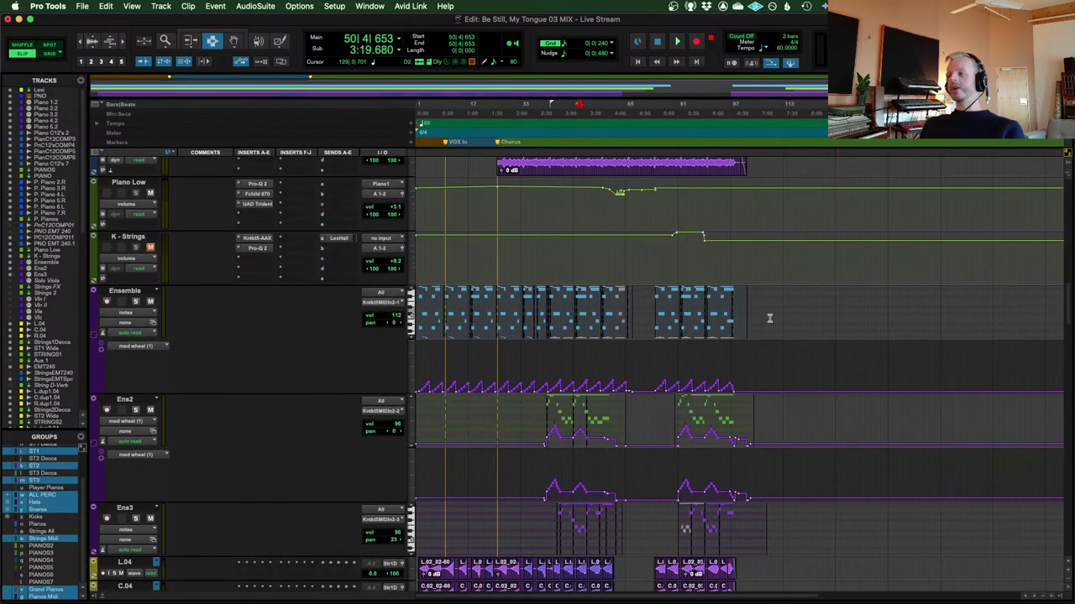
Select the Ensemble, Ens2 and Ens3 MIDI from 1|4|069 to 54|3|015
{"action": "left_click", "coordinate": [552, 312]}
{"action": "key", "text": "super+bracketright"}
{"action": "left_click_drag", "start_coordinate": [424, 311], "coordinate": [769, 312]}
{"action": "scroll", "coordinate": [812, 311], "scroll_direction": "down", "scroll_amount": 3}
{"action": "scroll", "coordinate": [812, 311], "scroll_direction": "right", "scroll_amount": 2}
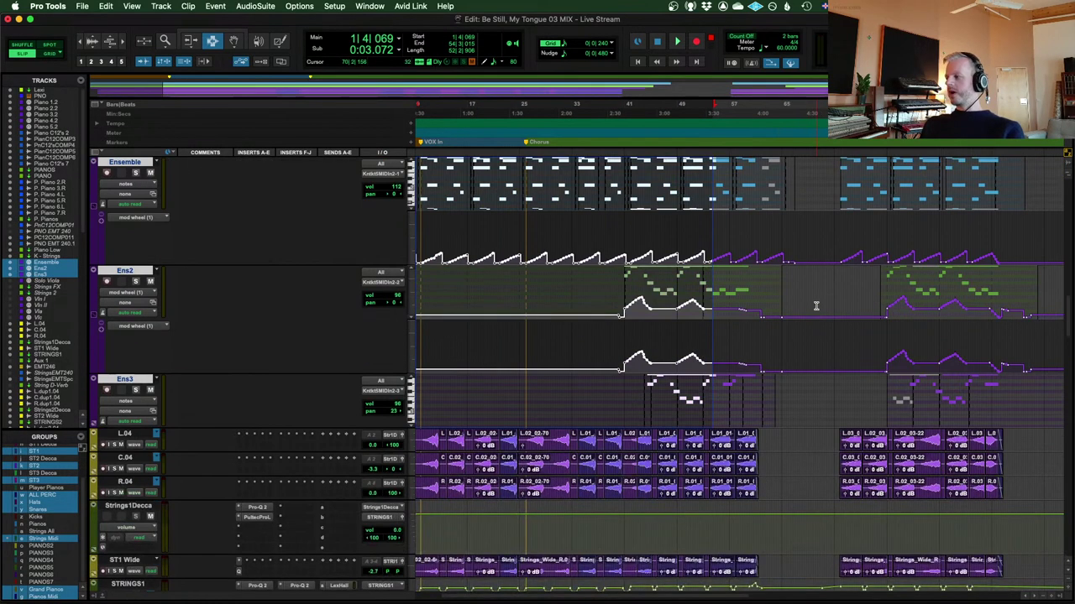
Reselect the string MIDI from 25|1|246 for a length of 29|3|448, then sweep over the Ensemble clips of the final section
{"action": "scroll", "coordinate": [756, 294], "scroll_direction": "up", "scroll_amount": 1}
{"action": "scroll", "coordinate": [756, 294], "scroll_direction": "right", "scroll_amount": 2}
{"action": "scroll", "coordinate": [708, 291], "scroll_direction": "left", "scroll_amount": 3}
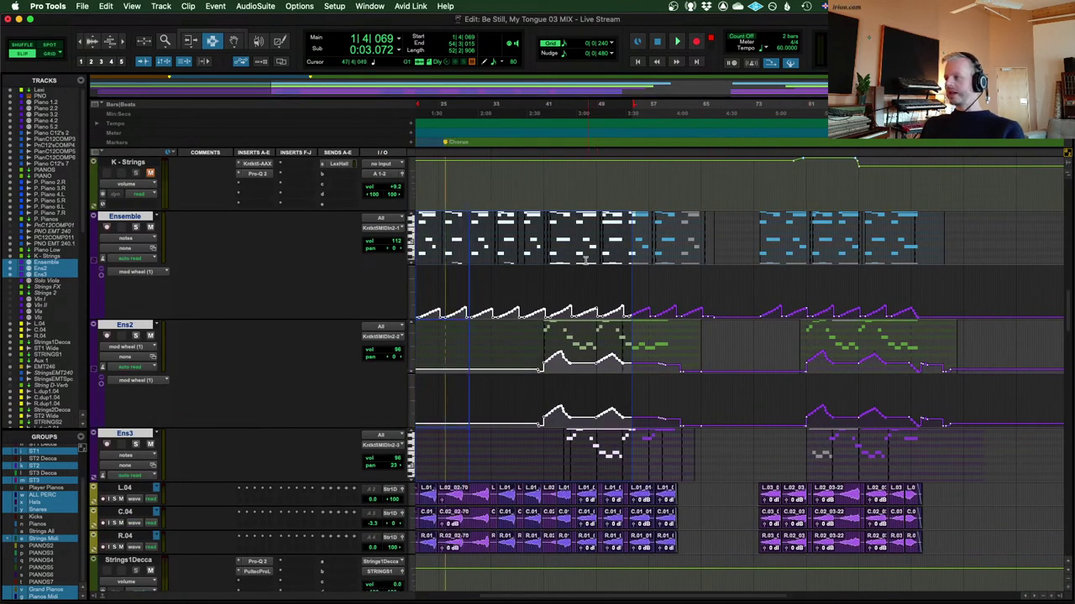
{"action": "scroll", "coordinate": [674, 454], "scroll_direction": "down", "scroll_amount": 2}
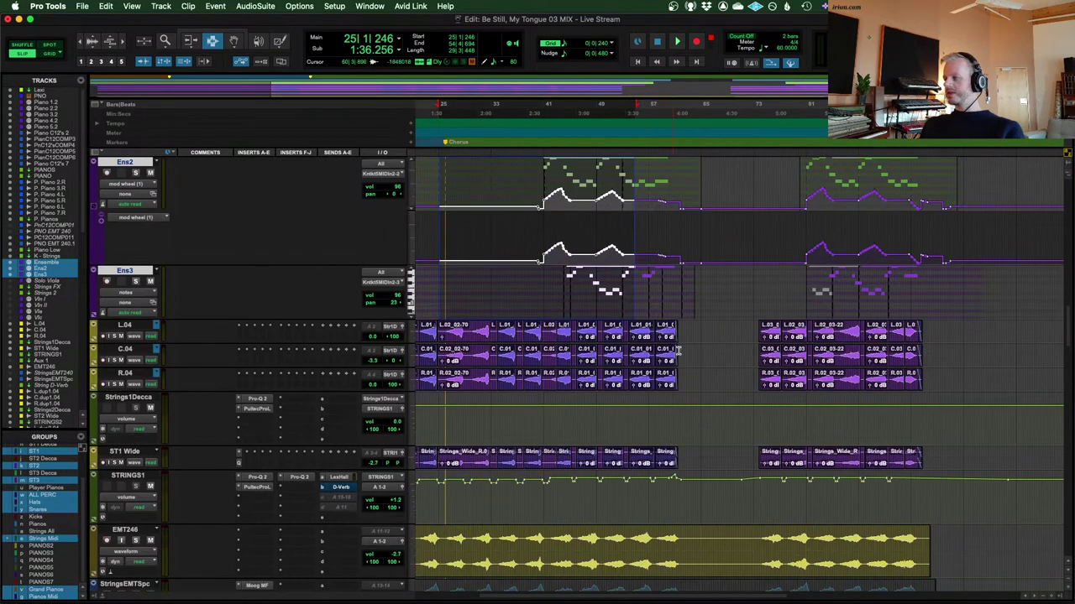
{"action": "scroll", "coordinate": [675, 454], "scroll_direction": "up", "scroll_amount": 2}
{"action": "left_click_drag", "start_coordinate": [738, 235], "coordinate": [947, 290]}
Solo the Kontrabassi.cm track and place the edit cursor at 74|1|829 on its second clip
{"action": "scroll", "coordinate": [965, 301], "scroll_direction": "down", "scroll_amount": 20}
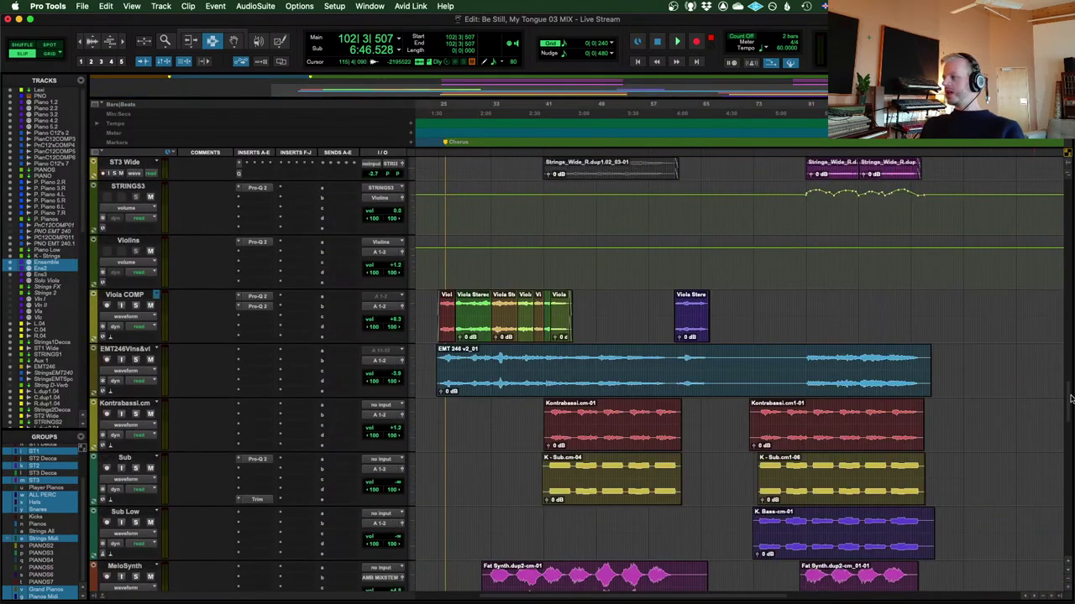
{"action": "scroll", "coordinate": [1069, 398], "scroll_direction": "down", "scroll_amount": 5}
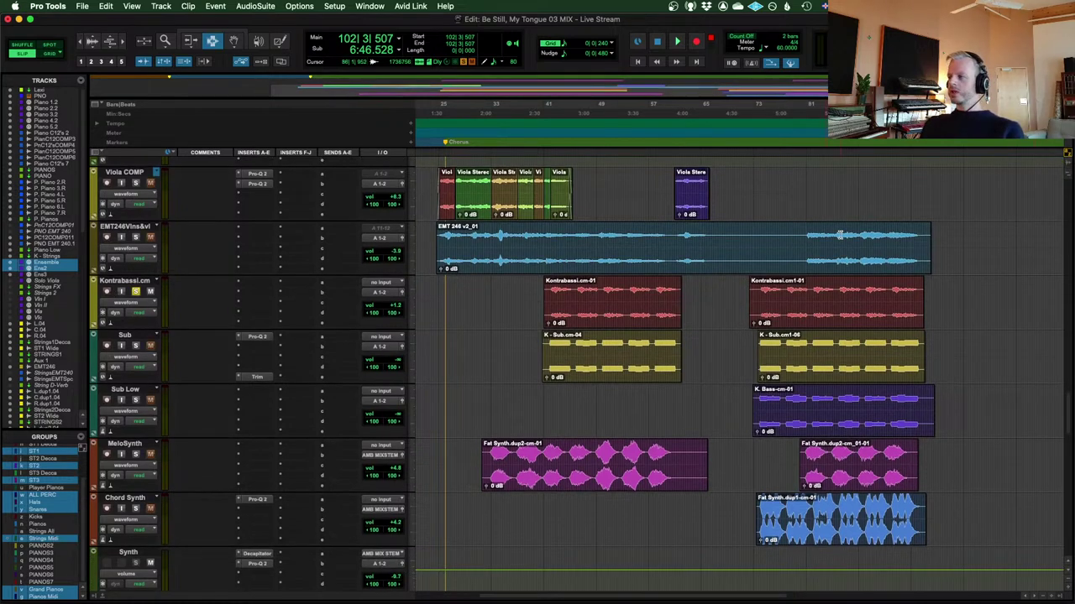
{"action": "left_click", "coordinate": [762, 291]}
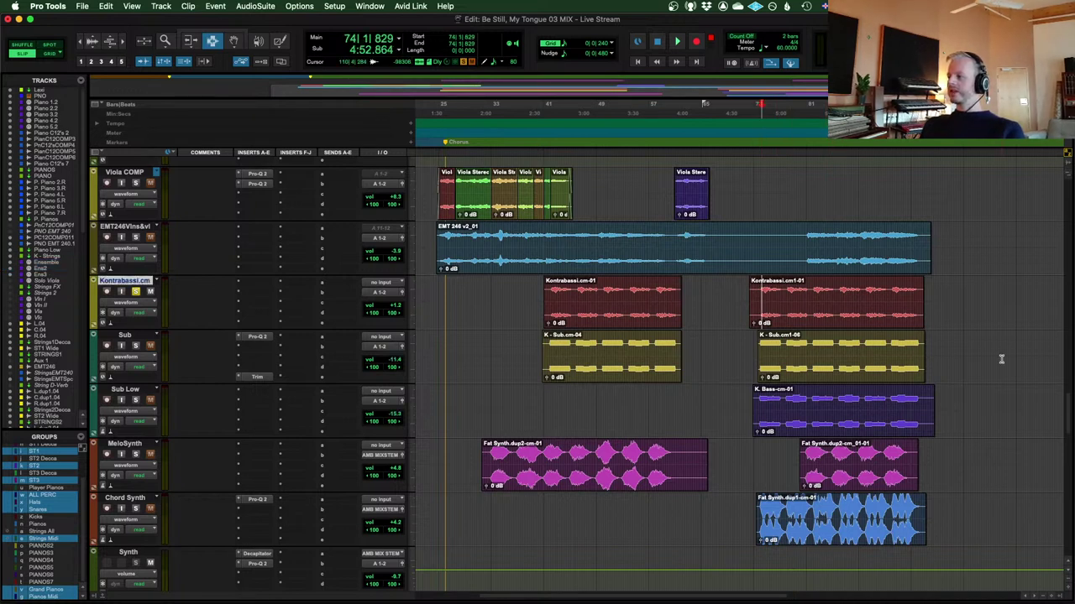
Audition the soloed Kontrabassi.cm track from 74|1|829, then switch the solo to Sub and Sub Low and play them from the same point
{"action": "key", "text": "space"}
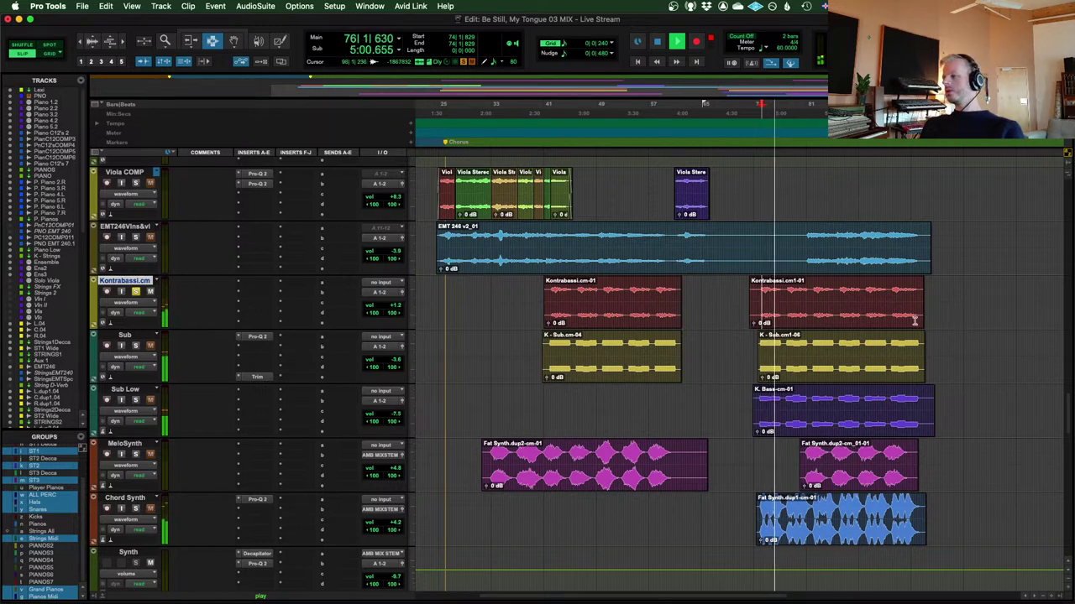
{"action": "key", "text": "space"}
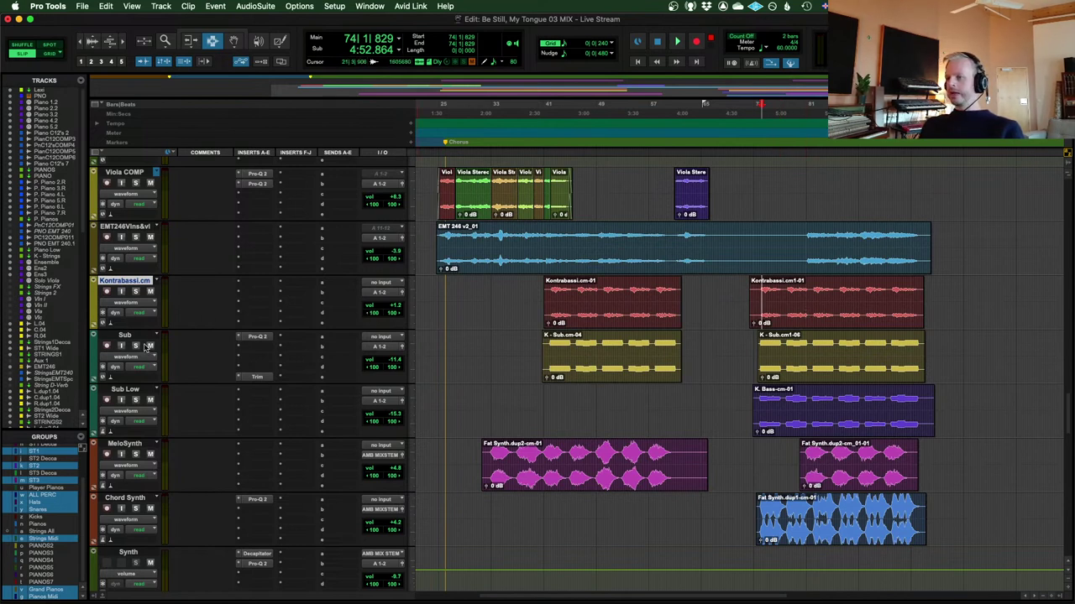
{"action": "key", "text": "space"}
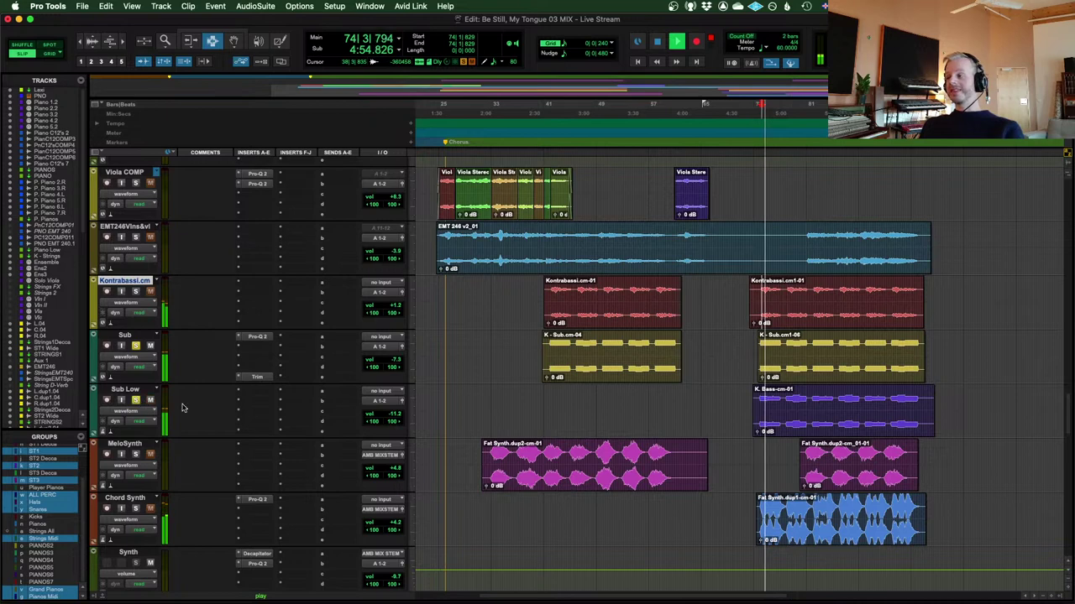
Select the Sub and Sub Low audio from 73|4|233 for 4|0|614, then from 77|4|765 for 2|0|185, and place the cursor at 77|4|602
{"action": "key", "text": "super+bracketright"}
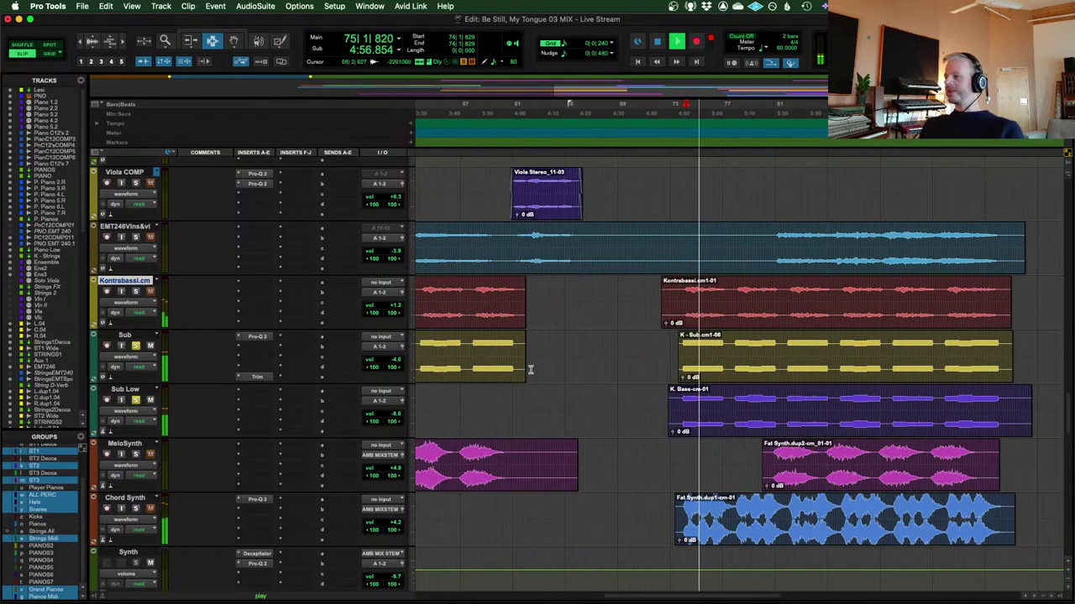
{"action": "left_click", "coordinate": [616, 357]}
{"action": "key", "text": "super+bracketright"}
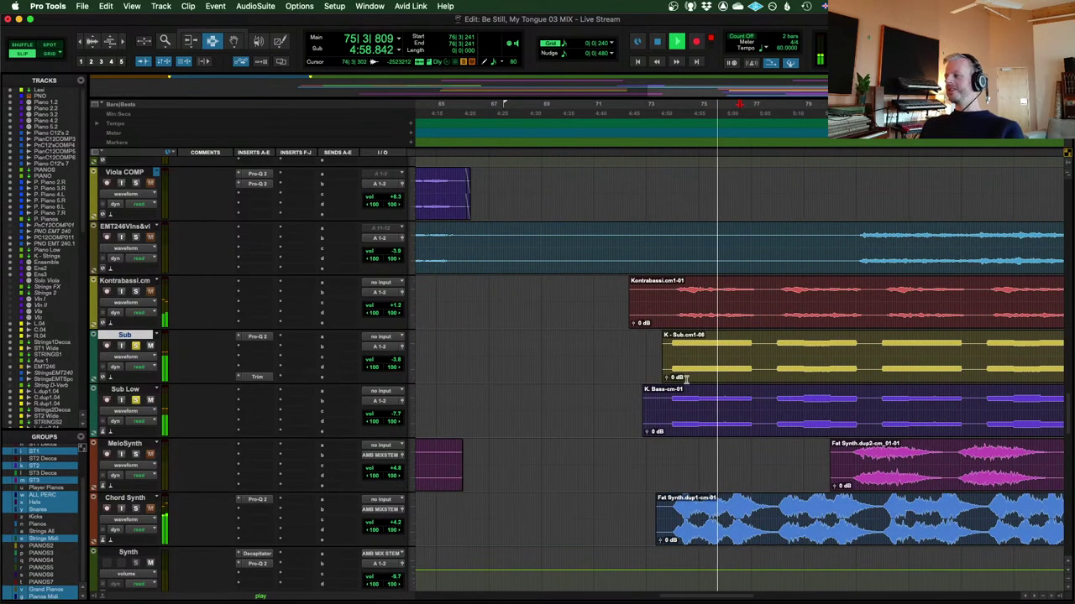
{"action": "left_click_drag", "start_coordinate": [667, 374], "coordinate": [776, 411]}
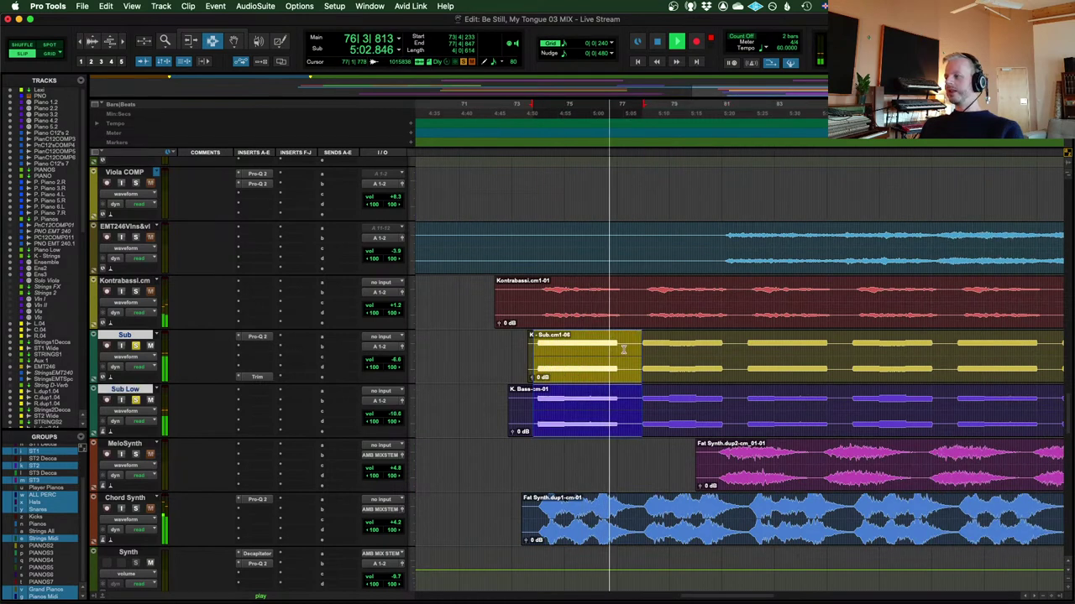
{"action": "left_click_drag", "start_coordinate": [642, 346], "coordinate": [695, 397]}
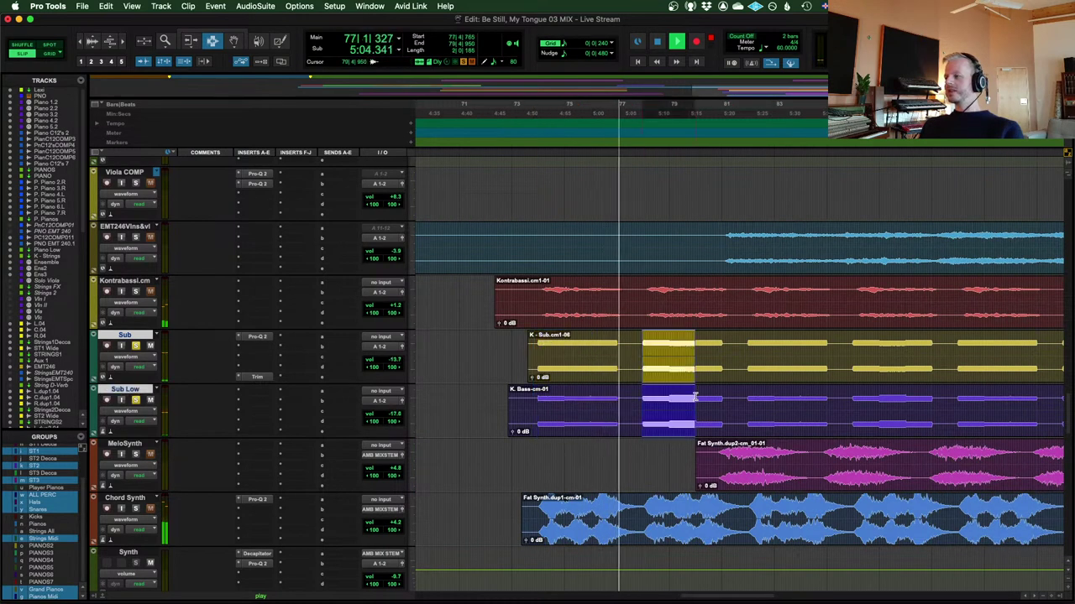
{"action": "left_click", "coordinate": [641, 370]}
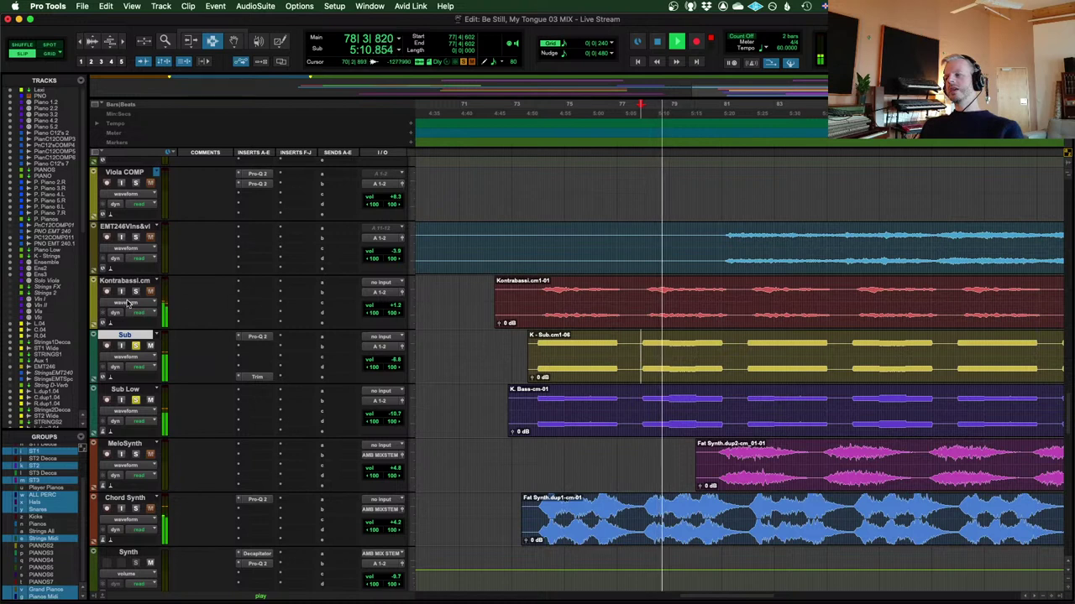
Solo Kontrabassi.cm together with the subs, place the cursor at 79|3|681 on its clip and look through the string tracks during playback
{"action": "key", "text": "b"}
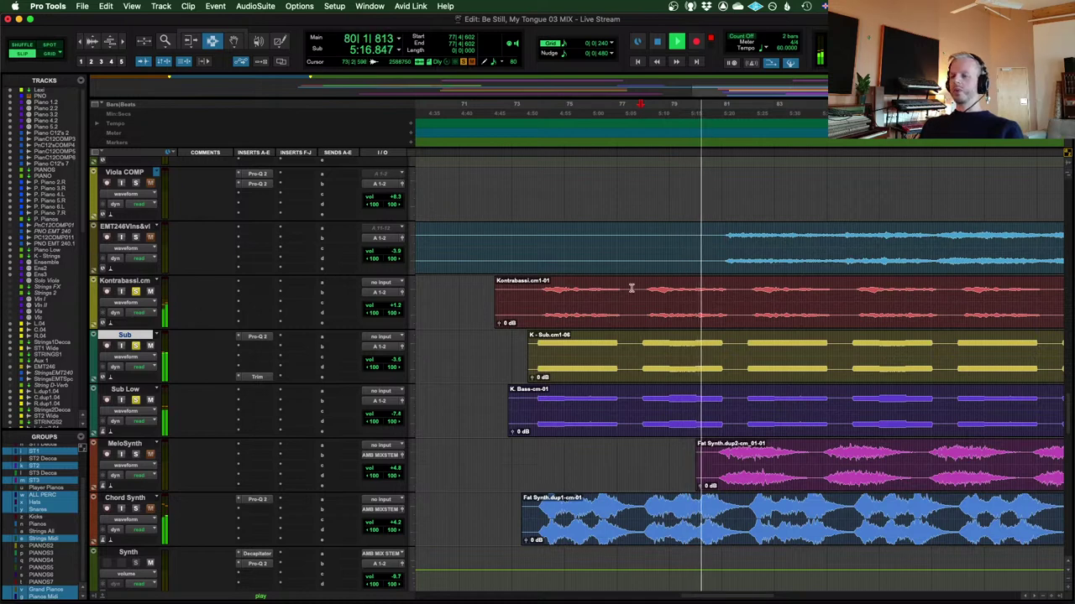
{"action": "left_click", "coordinate": [687, 290]}
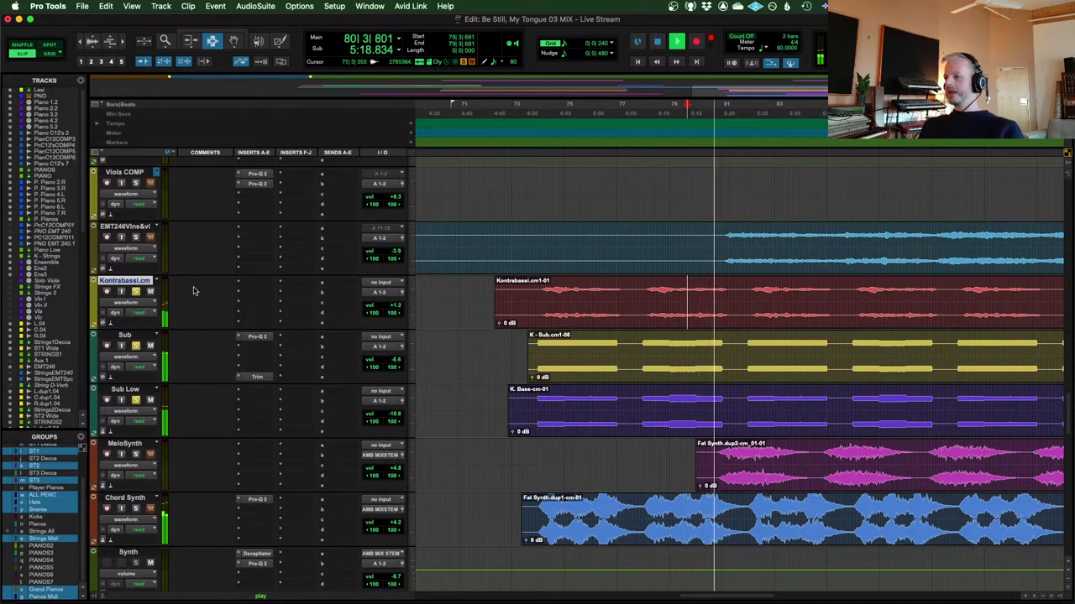
{"action": "scroll", "coordinate": [589, 316], "scroll_direction": "up", "scroll_amount": 5}
{"action": "scroll", "coordinate": [588, 315], "scroll_direction": "up", "scroll_amount": 10}
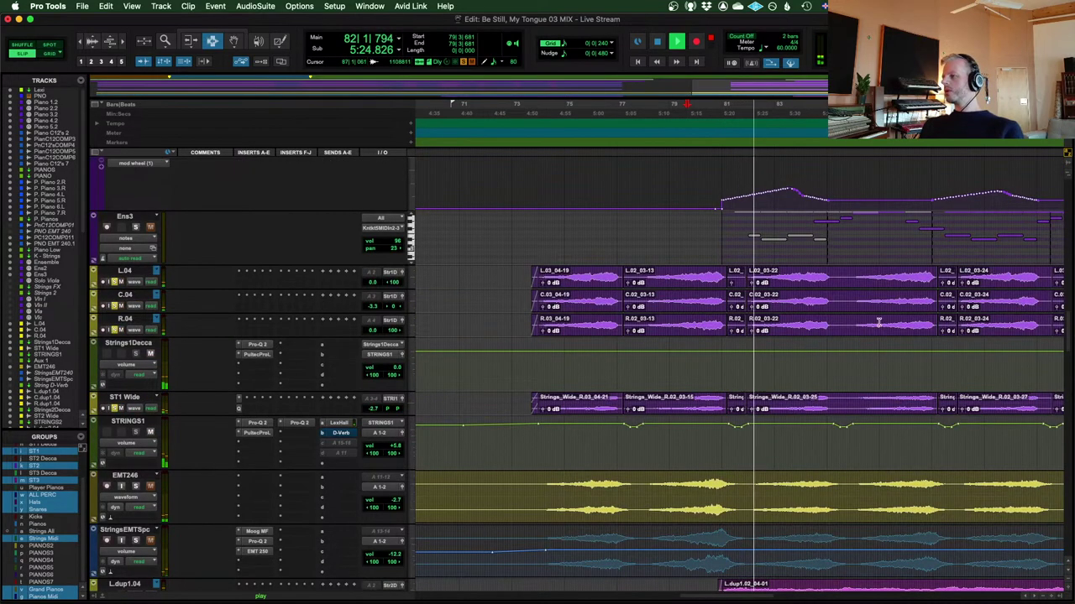
{"action": "scroll", "coordinate": [799, 292], "scroll_direction": "down", "scroll_amount": 15}
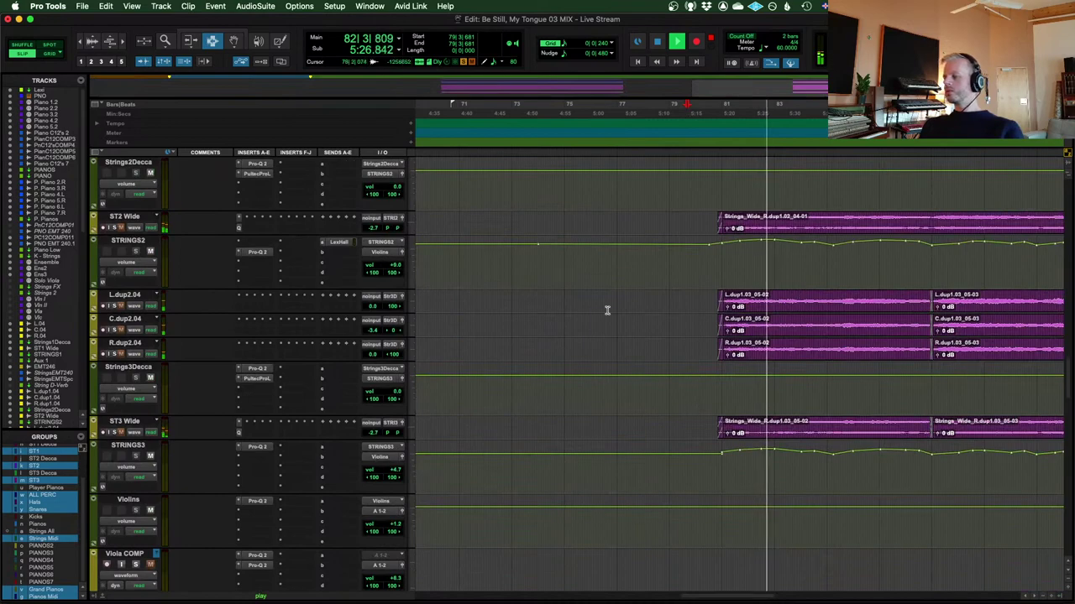
{"action": "scroll", "coordinate": [603, 304], "scroll_direction": "down", "scroll_amount": 20}
{"action": "scroll", "coordinate": [588, 319], "scroll_direction": "up", "scroll_amount": 15}
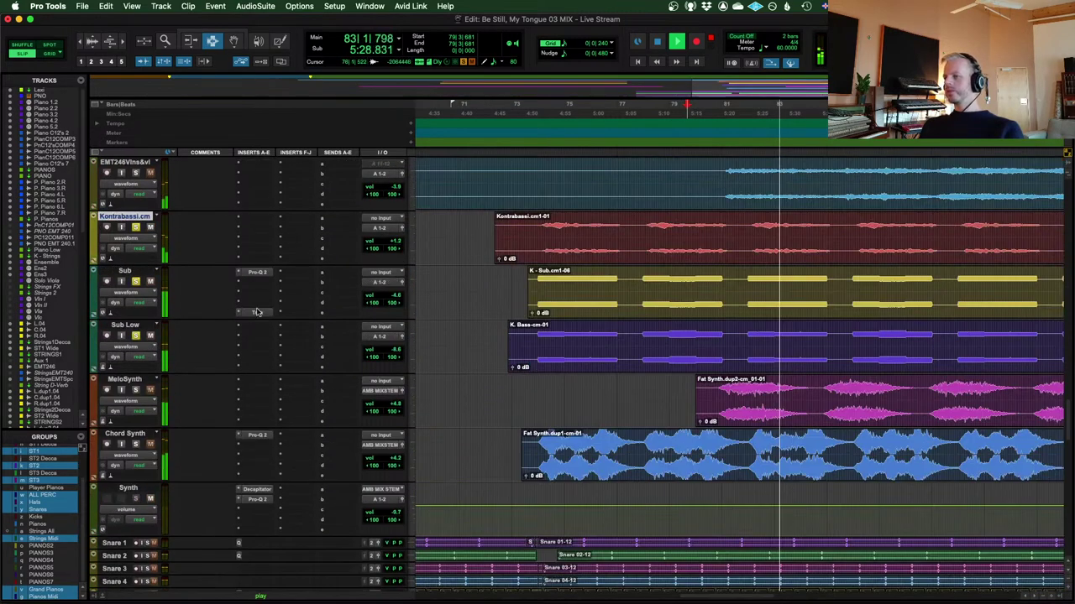
Leave only Kontrabassi.cm soloed, stop playback, sweep over its second clip and set the edit cursor at 82|4|243
{"action": "scroll", "coordinate": [336, 286], "scroll_direction": "down", "scroll_amount": 6}
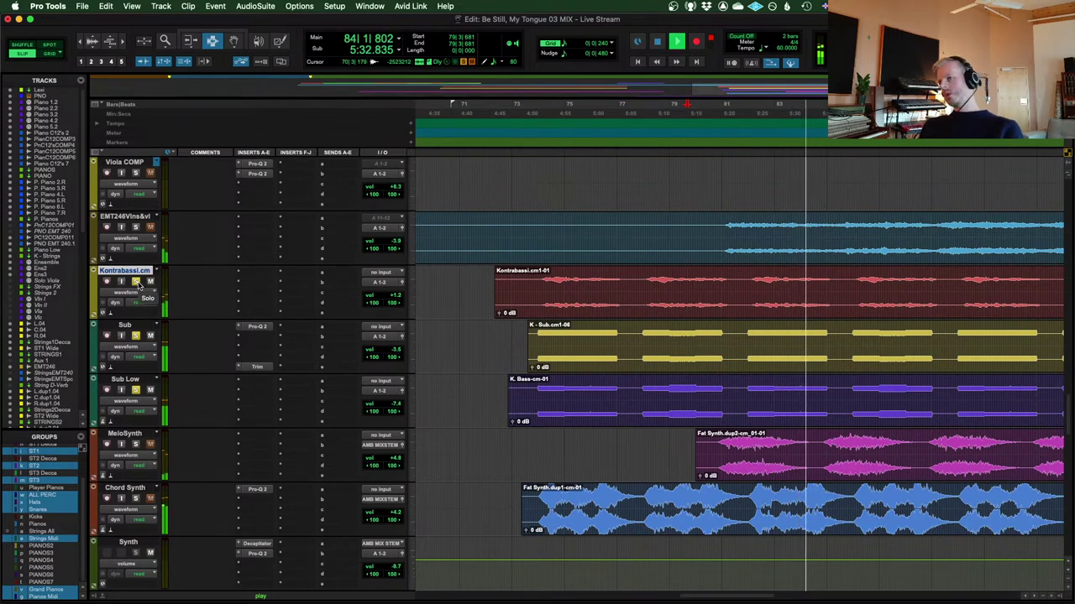
{"action": "key", "text": "space"}
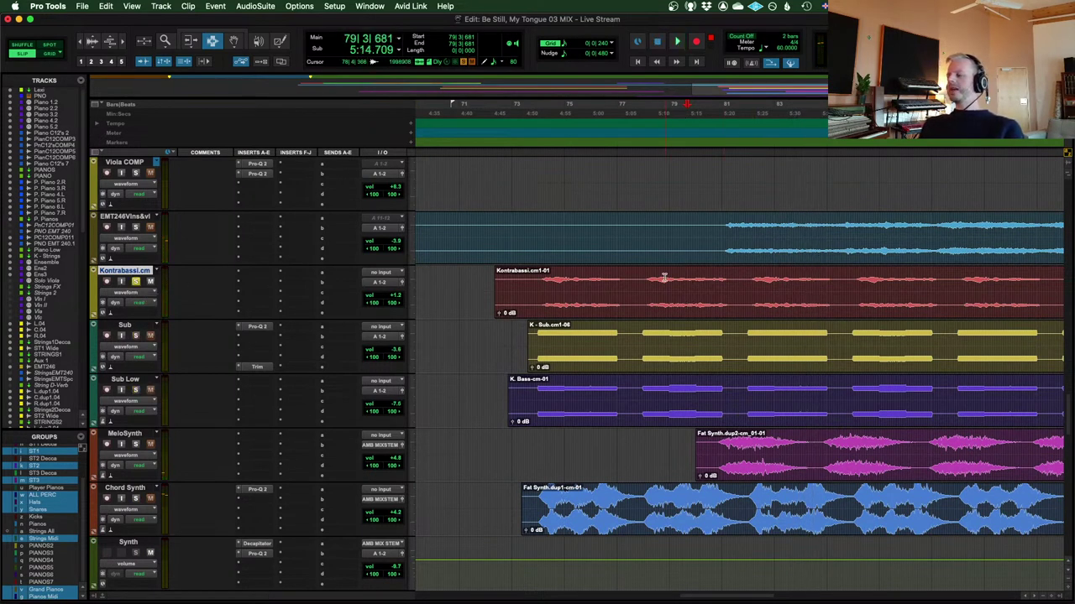
{"action": "left_click_drag", "start_coordinate": [636, 285], "coordinate": [752, 303]}
{"action": "left_click", "coordinate": [769, 298]}
Switch the solo to the MeloSynth and Chord Synth tracks and audition them from 73|4|888
{"action": "scroll", "coordinate": [847, 284], "scroll_direction": "down", "scroll_amount": 2}
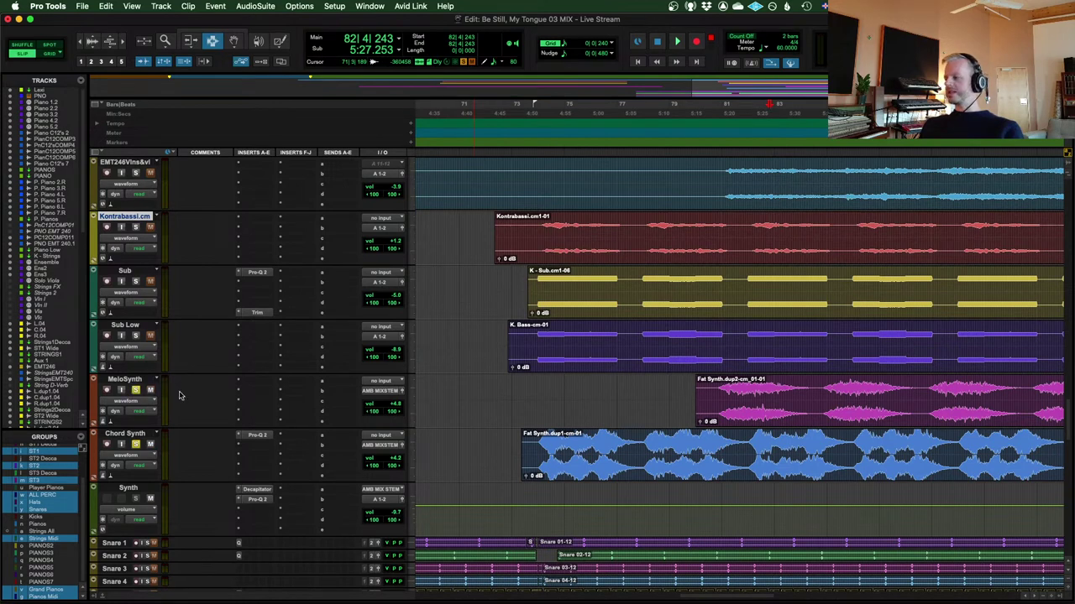
{"action": "left_click", "coordinate": [538, 444]}
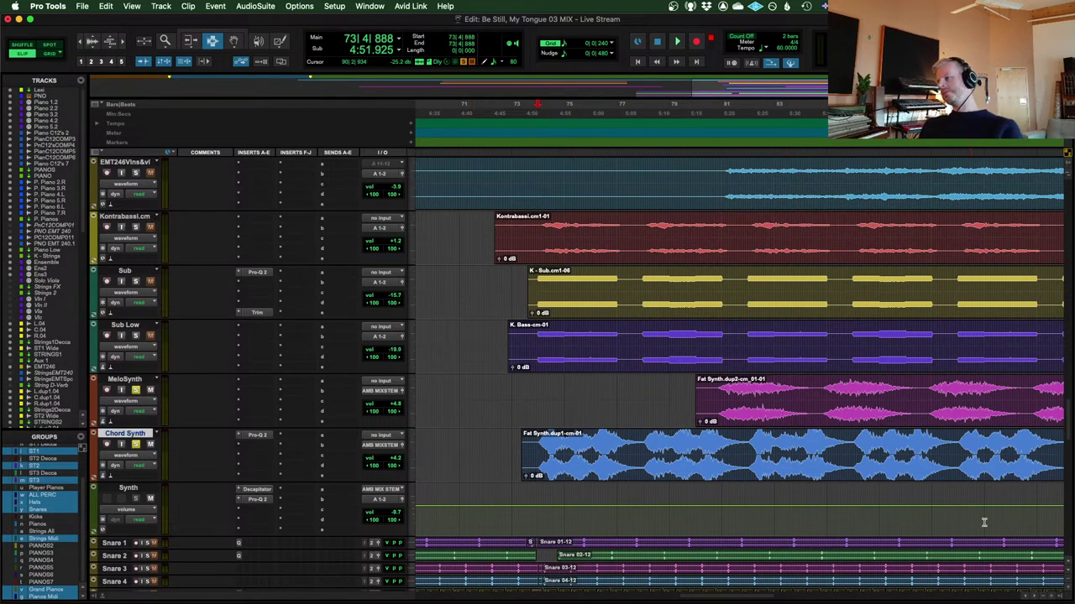
{"action": "key", "text": "space"}
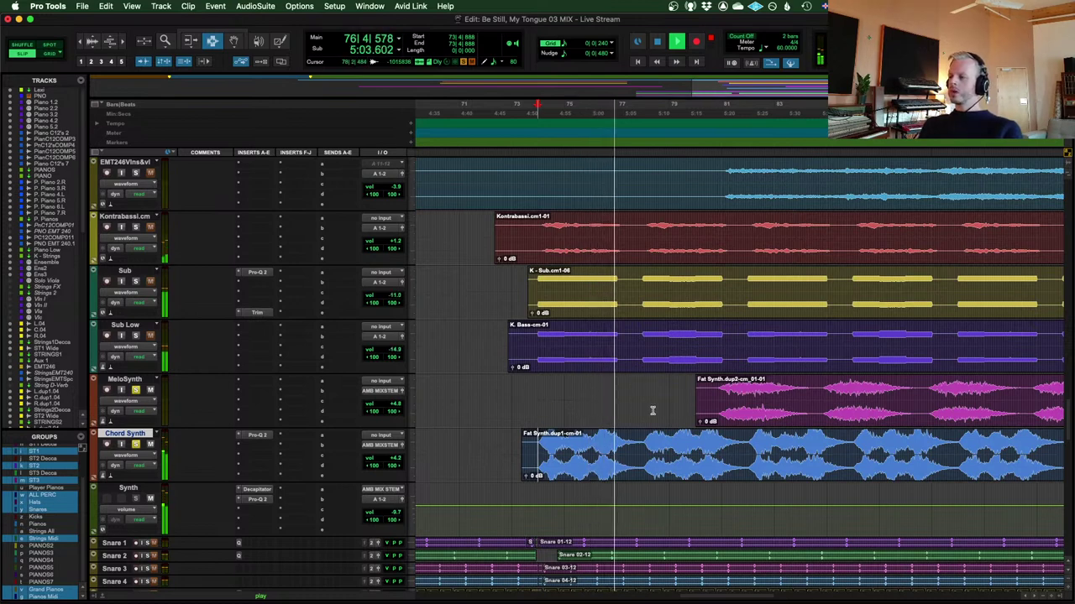
{"action": "key", "text": "space"}
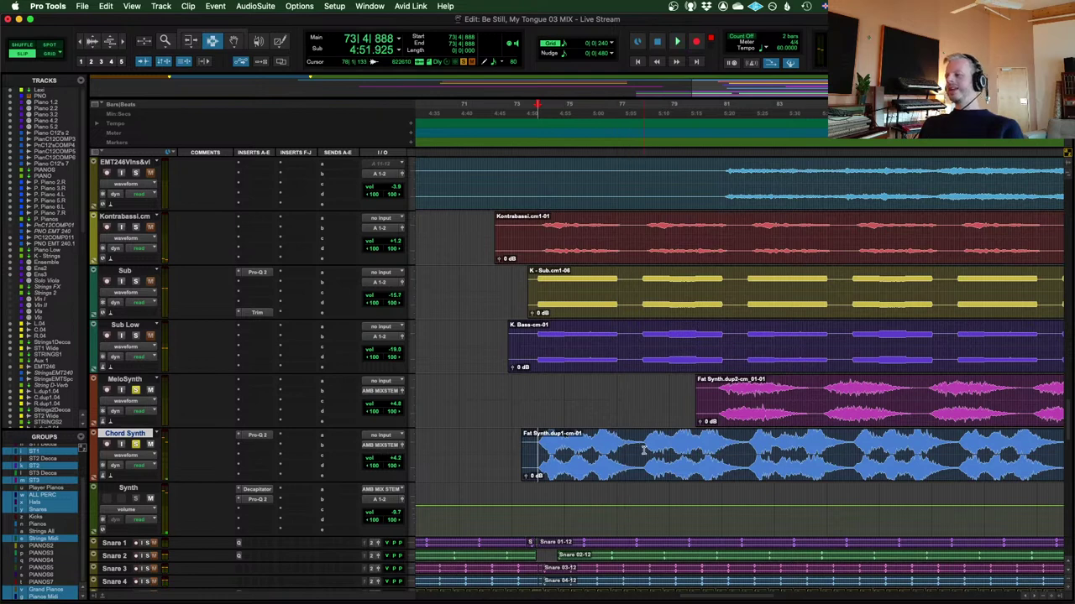
Place the edit cursor at 74|1|174 on the Chord Synth clip and look over the string and bass tracks above it
{"action": "left_click", "coordinate": [636, 449]}
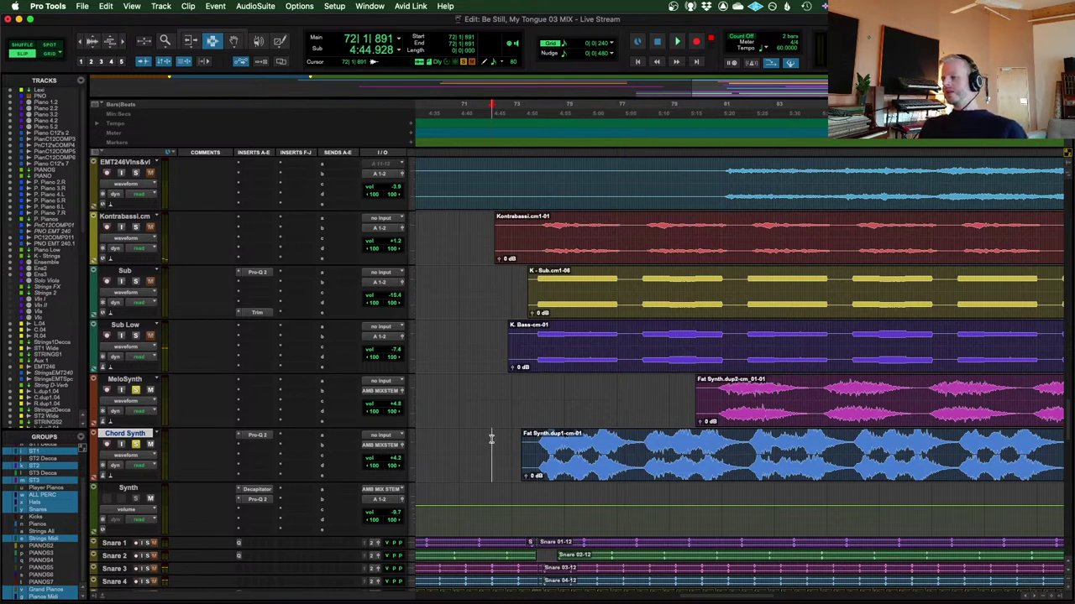
{"action": "left_click", "coordinate": [530, 445]}
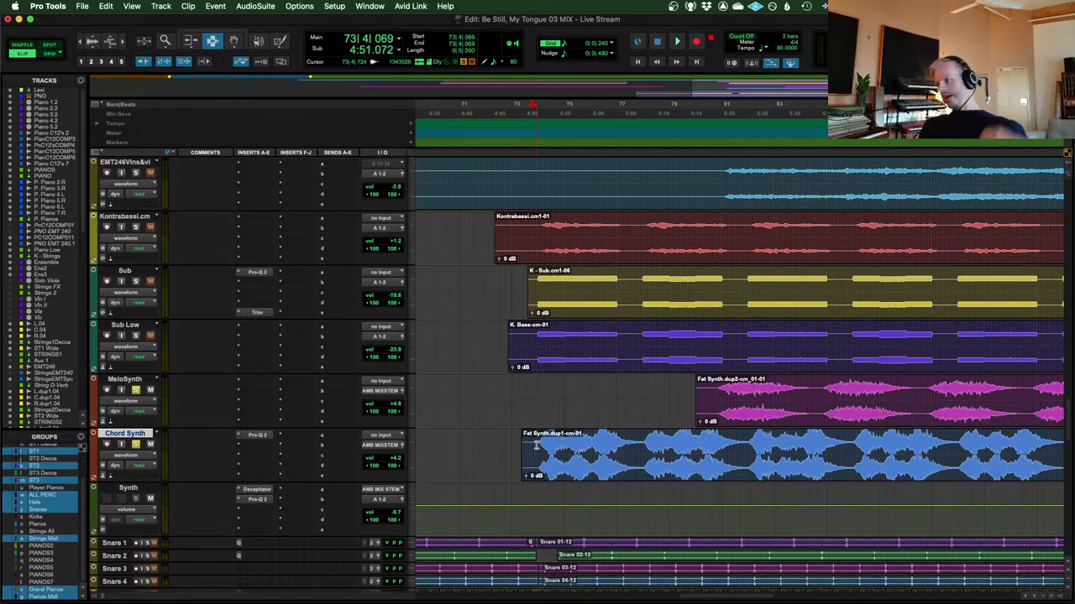
{"action": "left_click", "coordinate": [535, 445]}
{"action": "left_click", "coordinate": [538, 442]}
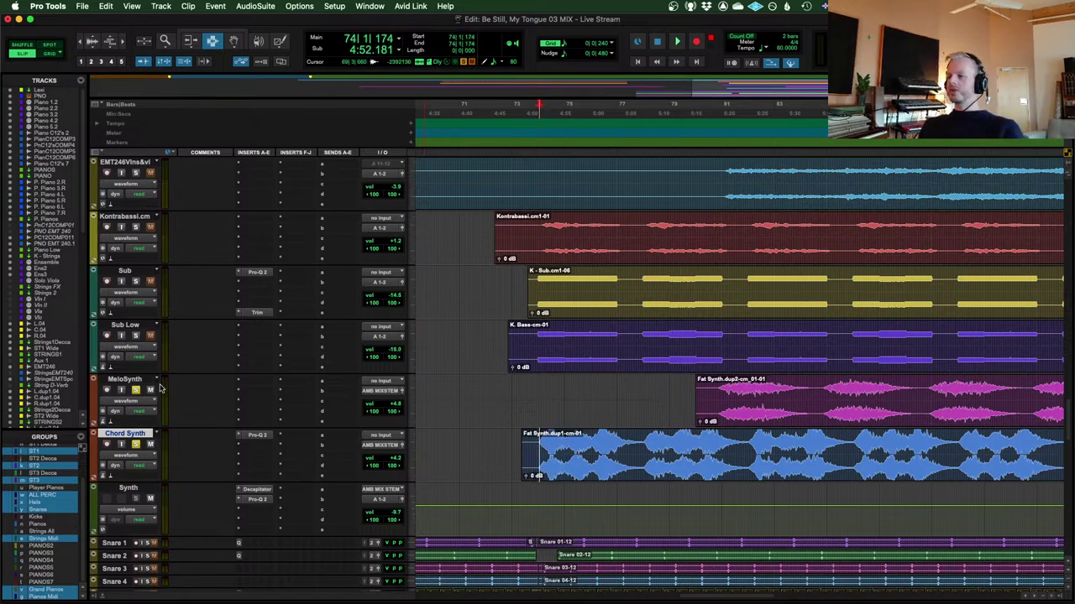
{"action": "scroll", "coordinate": [598, 360], "scroll_direction": "up", "scroll_amount": 5}
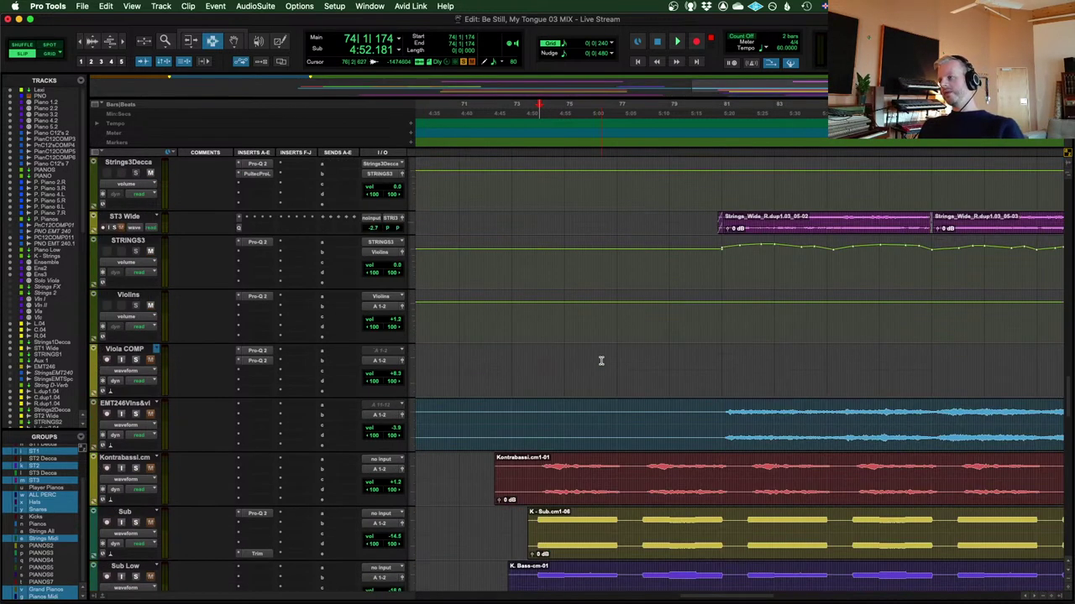
{"action": "scroll", "coordinate": [601, 365], "scroll_direction": "down", "scroll_amount": 4}
{"action": "scroll", "coordinate": [604, 364], "scroll_direction": "up", "scroll_amount": 3}
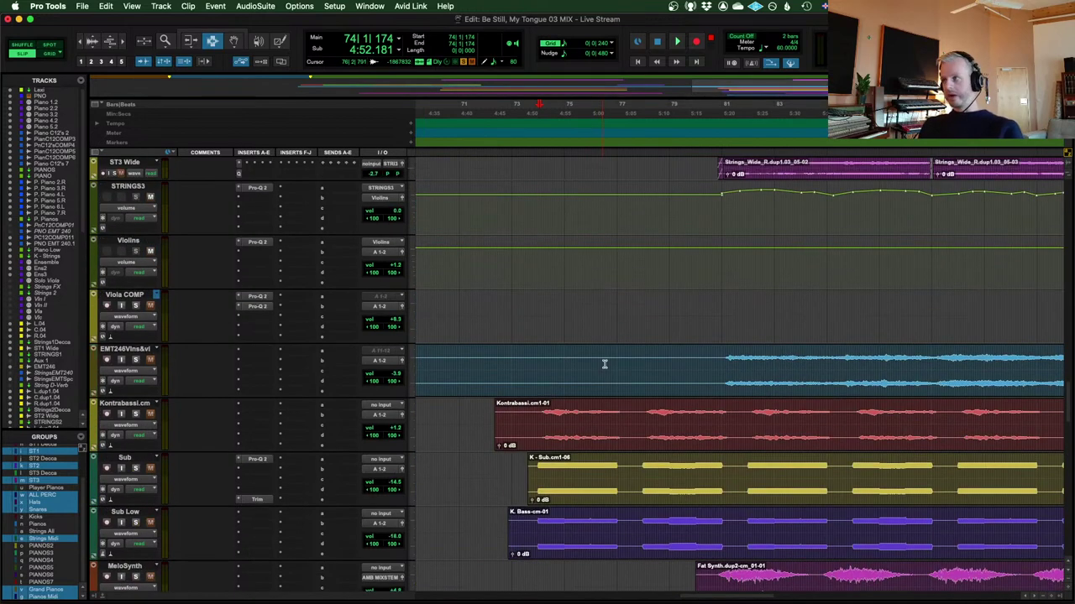
{"action": "scroll", "coordinate": [613, 357], "scroll_direction": "down", "scroll_amount": 3}
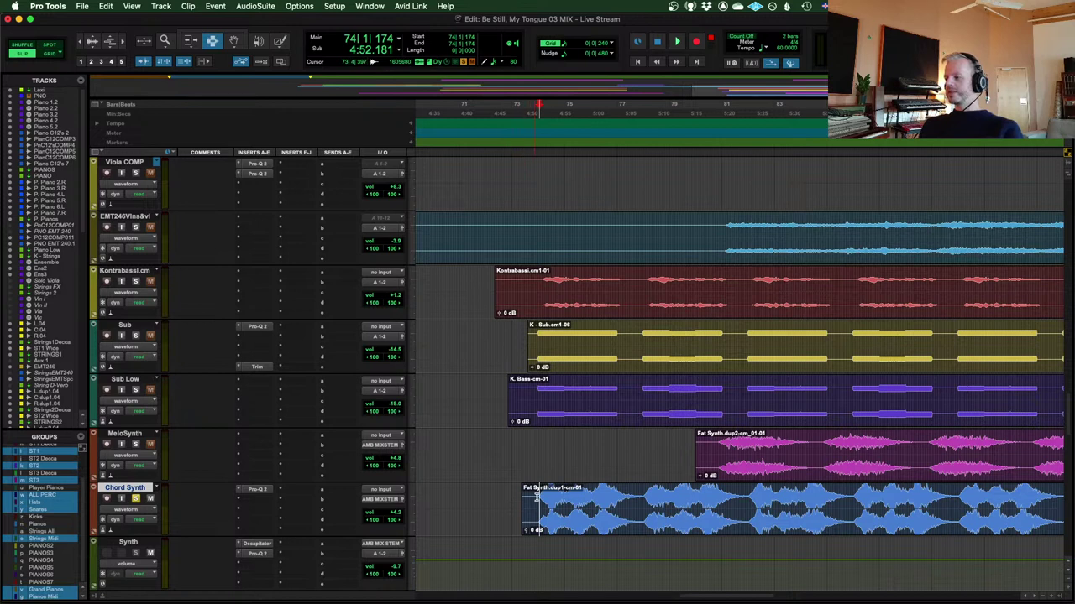
With only Chord Synth soloed, sweep over the first swell of its clip and play from 78|1|379
{"action": "left_click_drag", "start_coordinate": [536, 497], "coordinate": [617, 504]}
{"action": "left_click", "coordinate": [617, 504]}
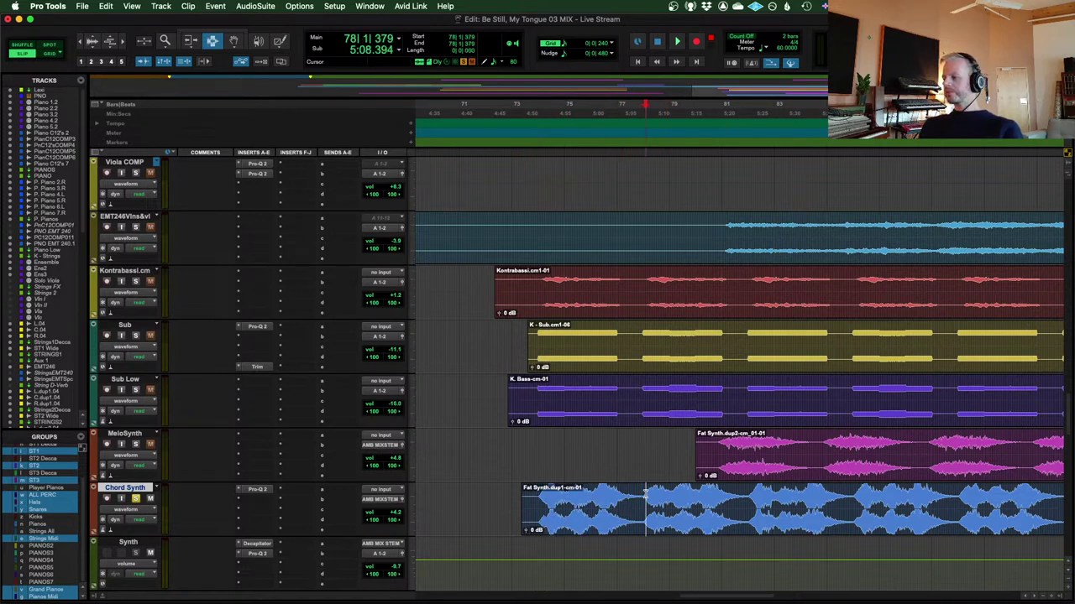
{"action": "key", "text": "space"}
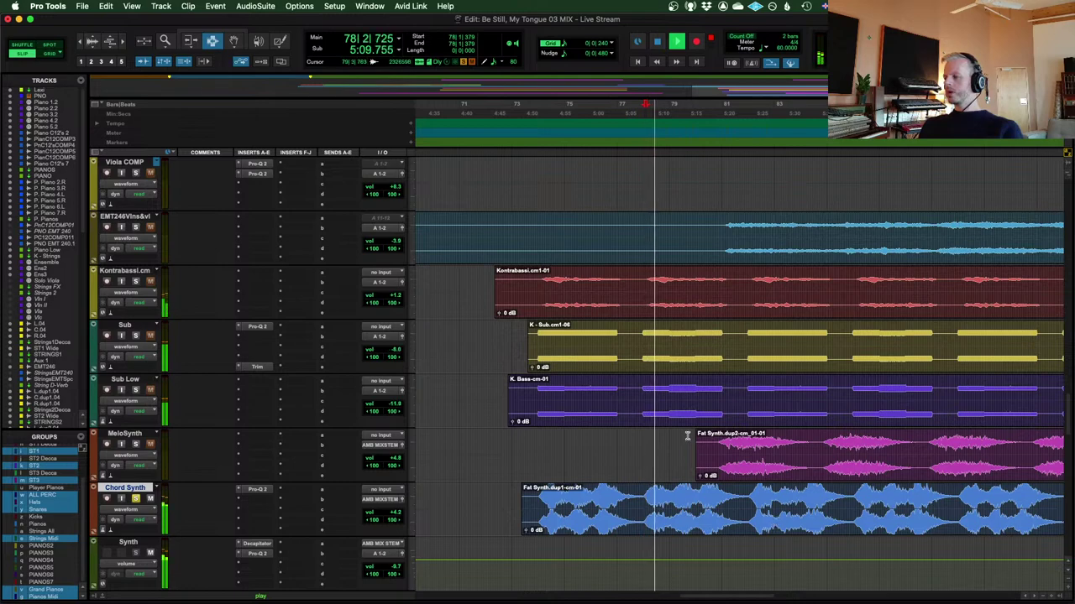
Look over the STRINGS1, STRINGS2 and STRINGS3 layers during playback, then return to the synth tracks and solo MeloSynth with Chord Synth
{"action": "scroll", "coordinate": [513, 360], "scroll_direction": "up", "scroll_amount": 10}
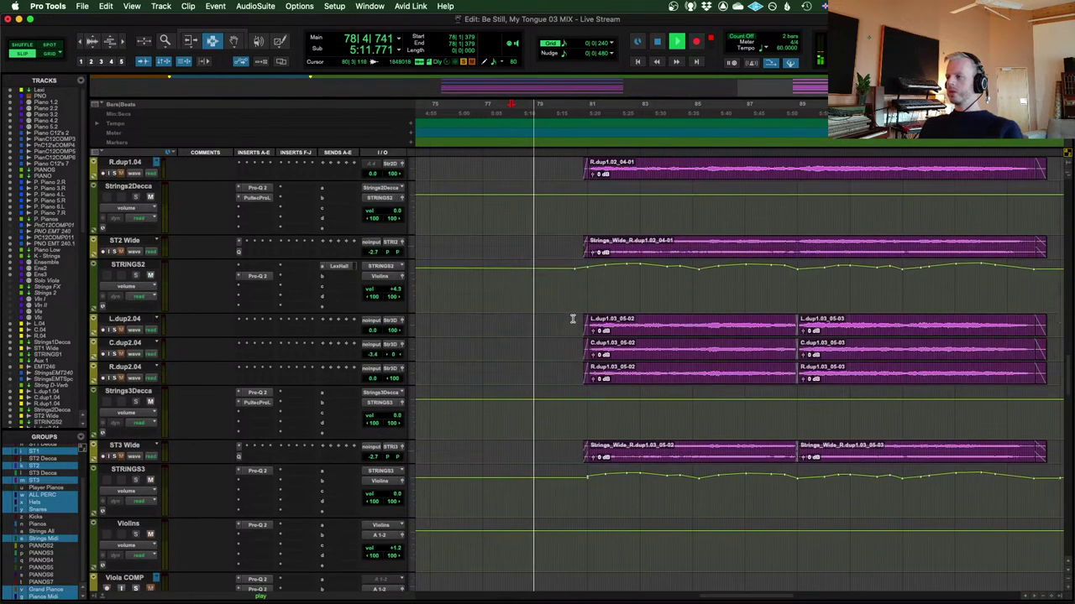
{"action": "scroll", "coordinate": [572, 319], "scroll_direction": "up", "scroll_amount": 10}
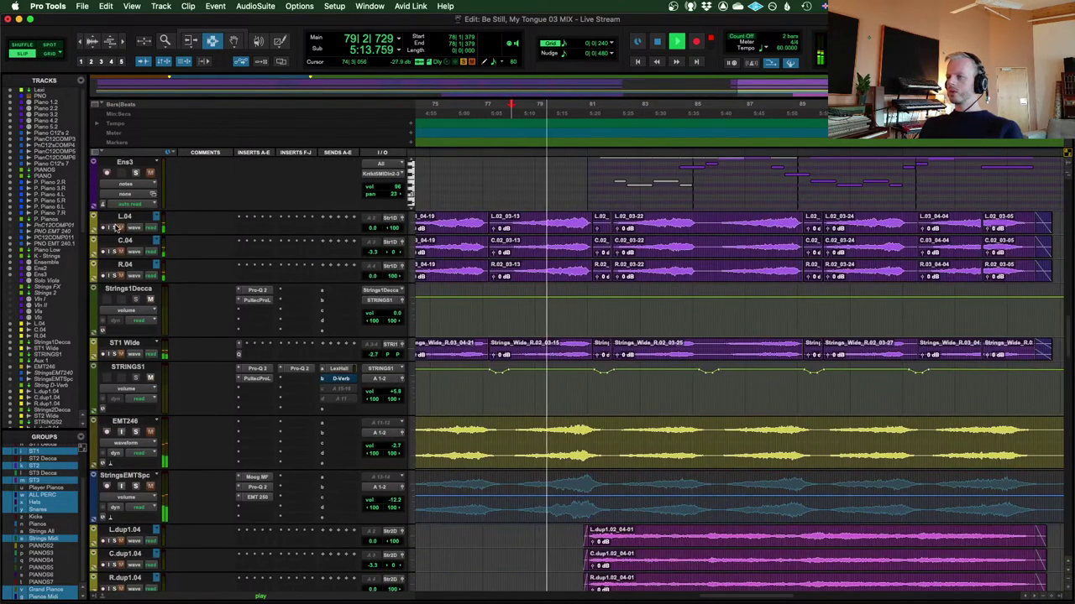
{"action": "scroll", "coordinate": [625, 304], "scroll_direction": "down", "scroll_amount": 10}
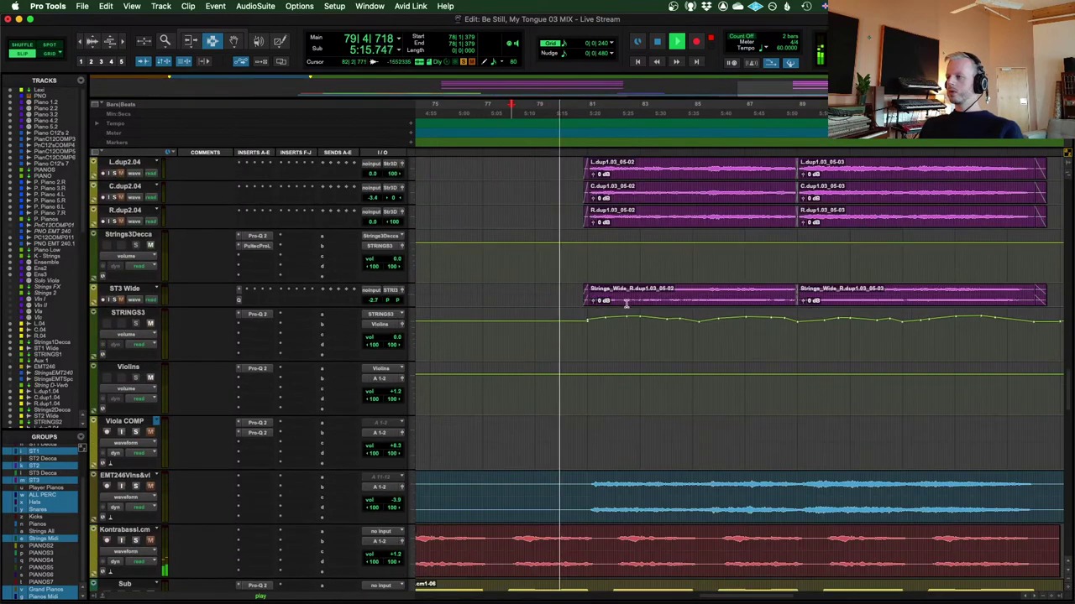
{"action": "scroll", "coordinate": [639, 311], "scroll_direction": "down", "scroll_amount": 10}
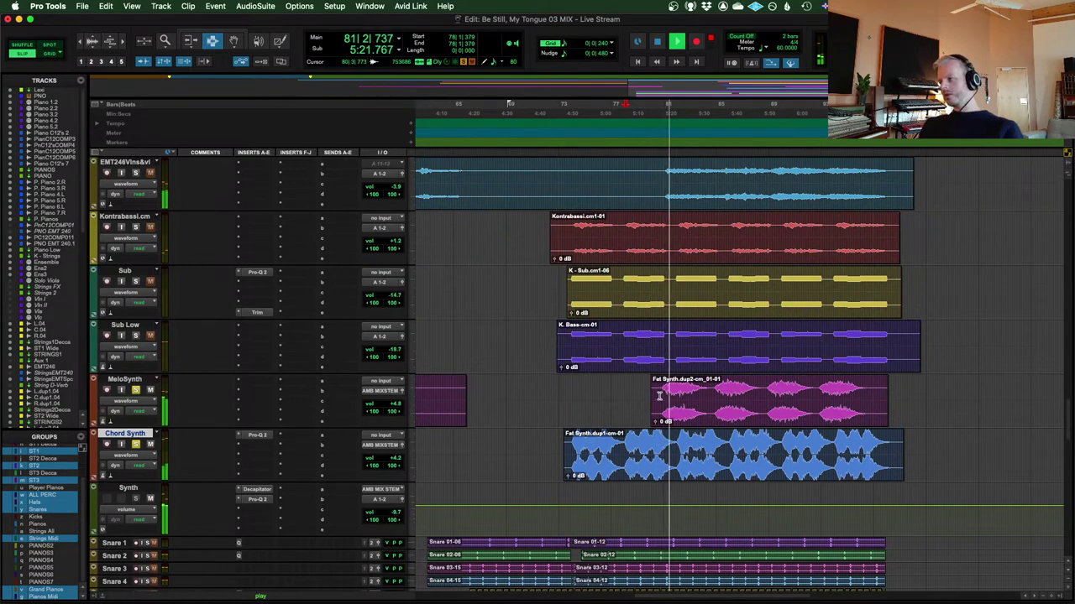
Compare the earlier and final MeloSynth clips during playback, then stop with only Chord Synth soloed and the cursor at 74|2|197
{"action": "scroll", "coordinate": [647, 372], "scroll_direction": "up", "scroll_amount": 2}
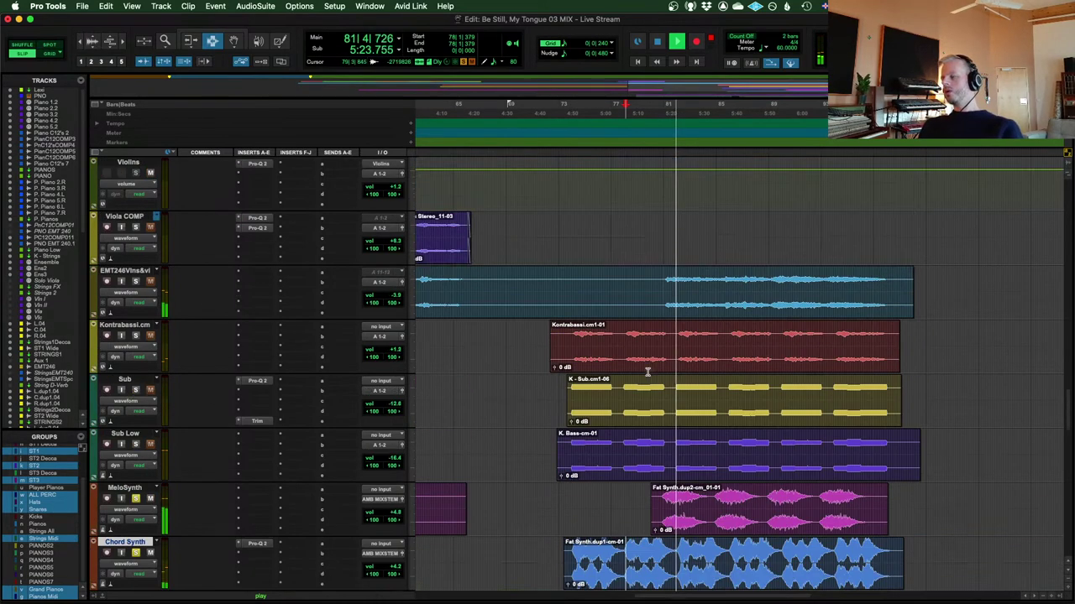
{"action": "scroll", "coordinate": [670, 371], "scroll_direction": "down", "scroll_amount": 2}
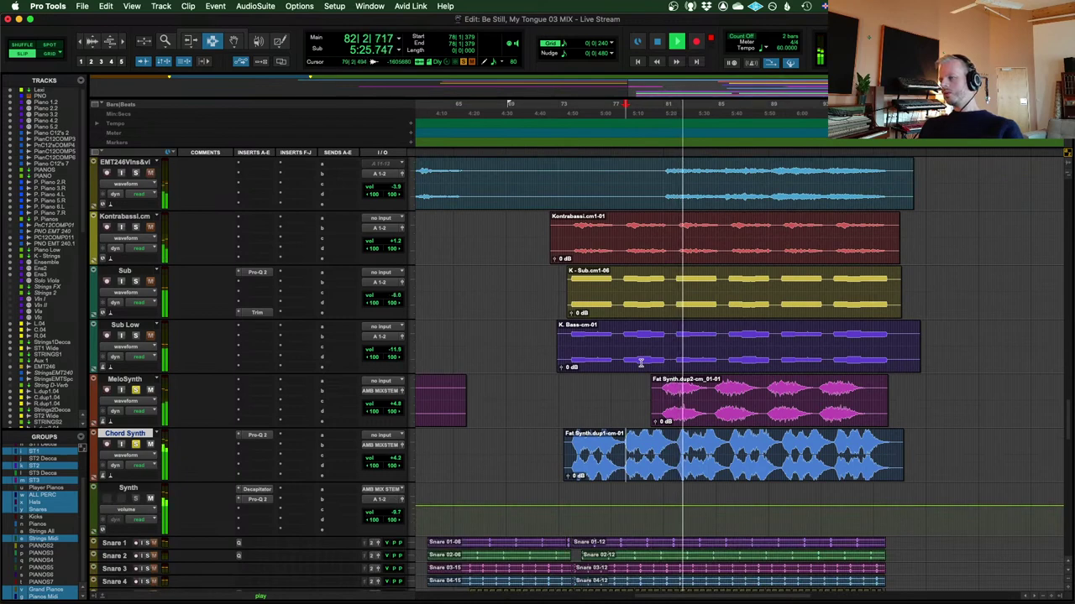
{"action": "scroll", "coordinate": [672, 370], "scroll_direction": "down", "scroll_amount": 2}
{"action": "scroll", "coordinate": [697, 379], "scroll_direction": "left", "scroll_amount": 2}
{"action": "scroll", "coordinate": [641, 398], "scroll_direction": "left", "scroll_amount": 2}
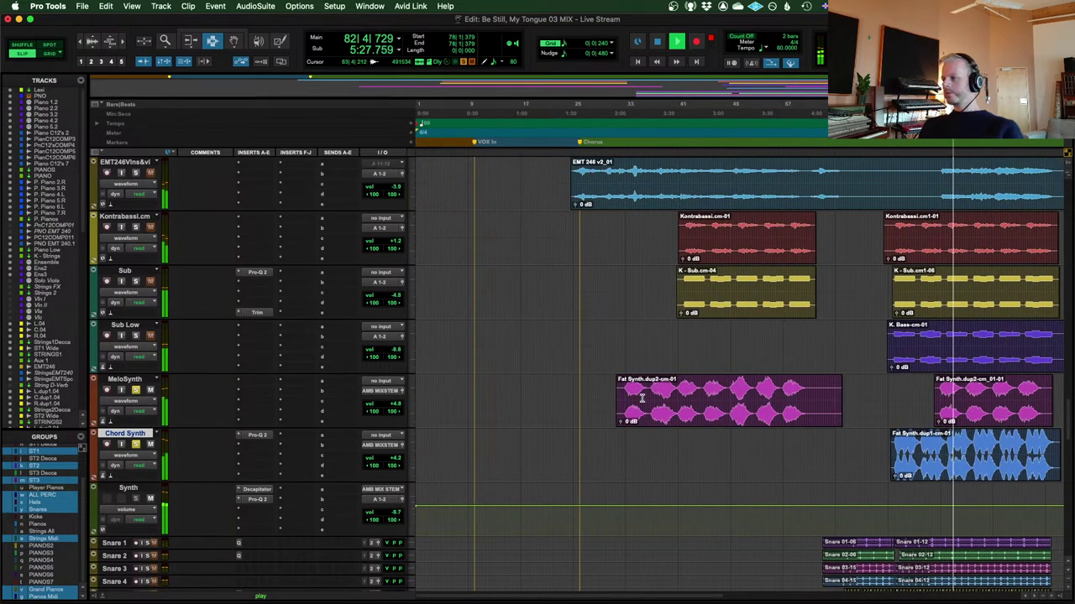
{"action": "scroll", "coordinate": [587, 412], "scroll_direction": "right", "scroll_amount": 3}
{"action": "key", "text": "space"}
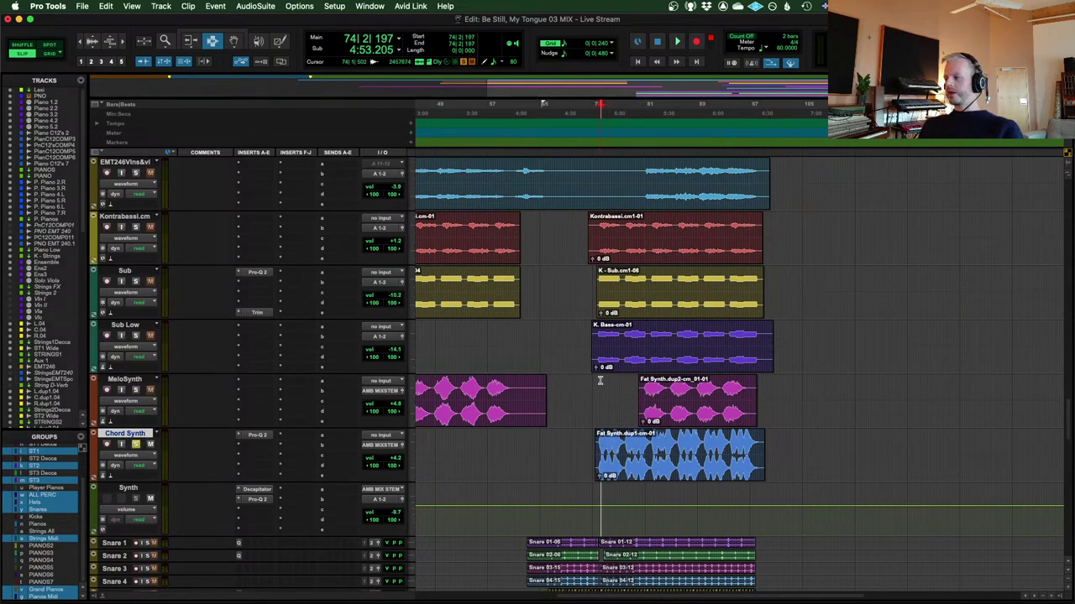
Look over the string and bass tracks, then compare the earlier and final MeloSynth and Chord Synth sections along the timeline
{"action": "scroll", "coordinate": [600, 381], "scroll_direction": "up", "scroll_amount": 10}
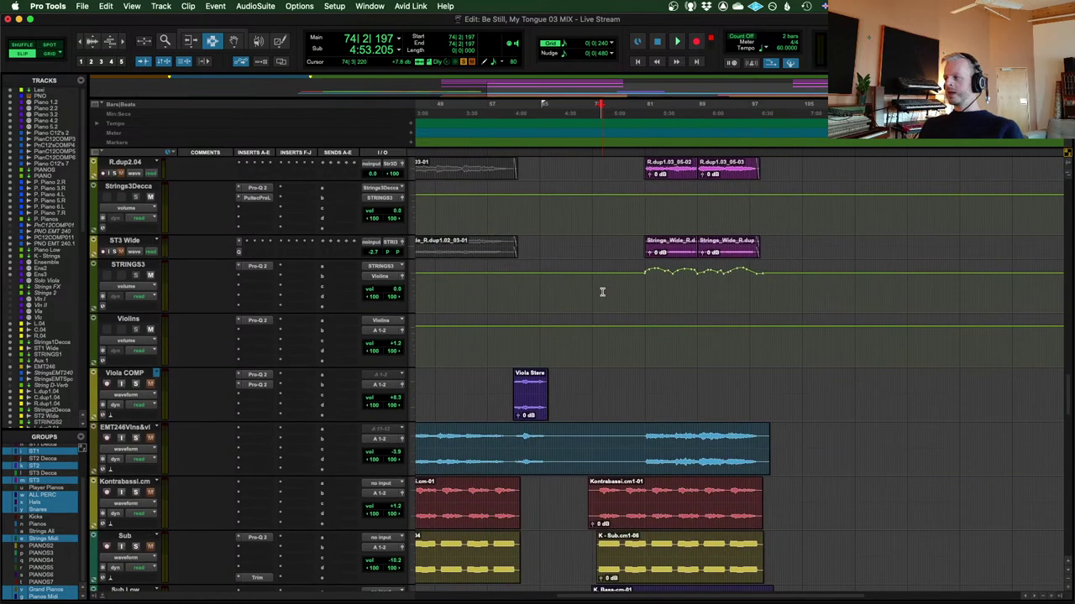
{"action": "scroll", "coordinate": [602, 292], "scroll_direction": "down", "scroll_amount": 8}
{"action": "scroll", "coordinate": [601, 401], "scroll_direction": "left", "scroll_amount": 5}
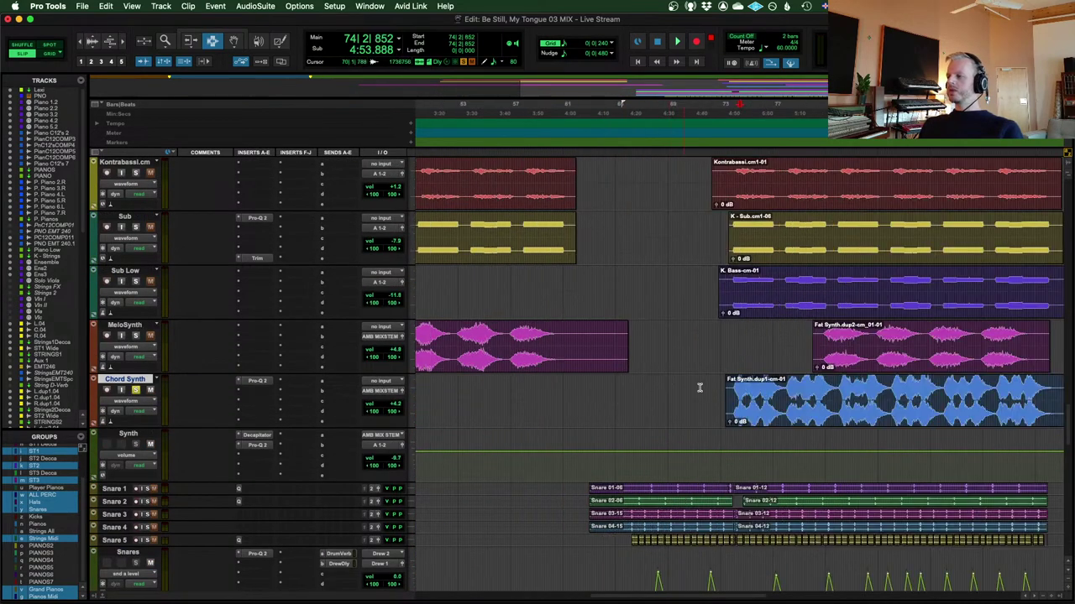
{"action": "scroll", "coordinate": [676, 404], "scroll_direction": "left", "scroll_amount": 6}
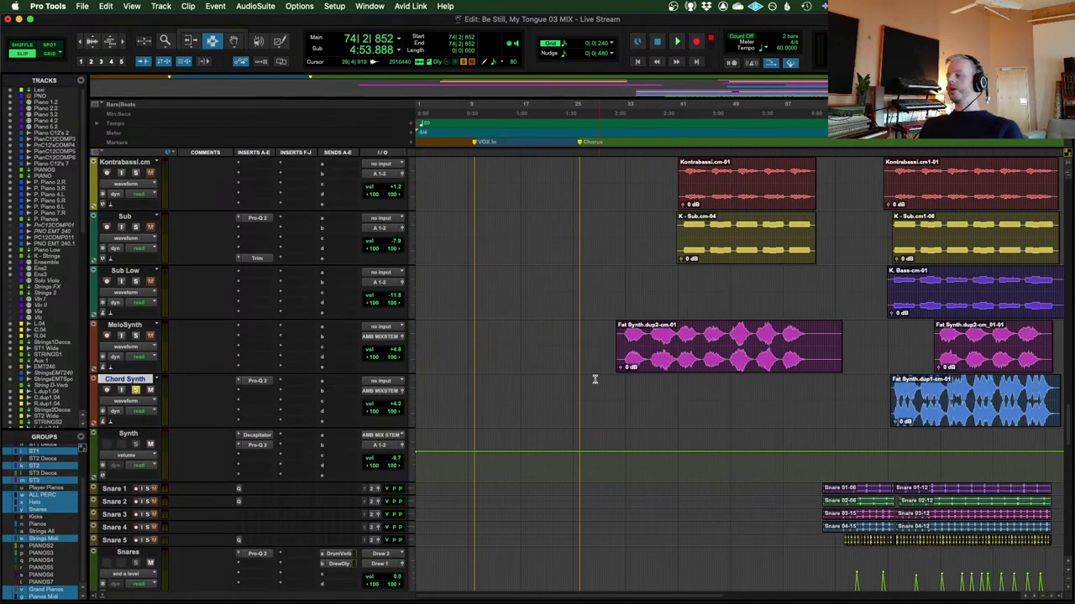
{"action": "scroll", "coordinate": [819, 420], "scroll_direction": "right", "scroll_amount": 5}
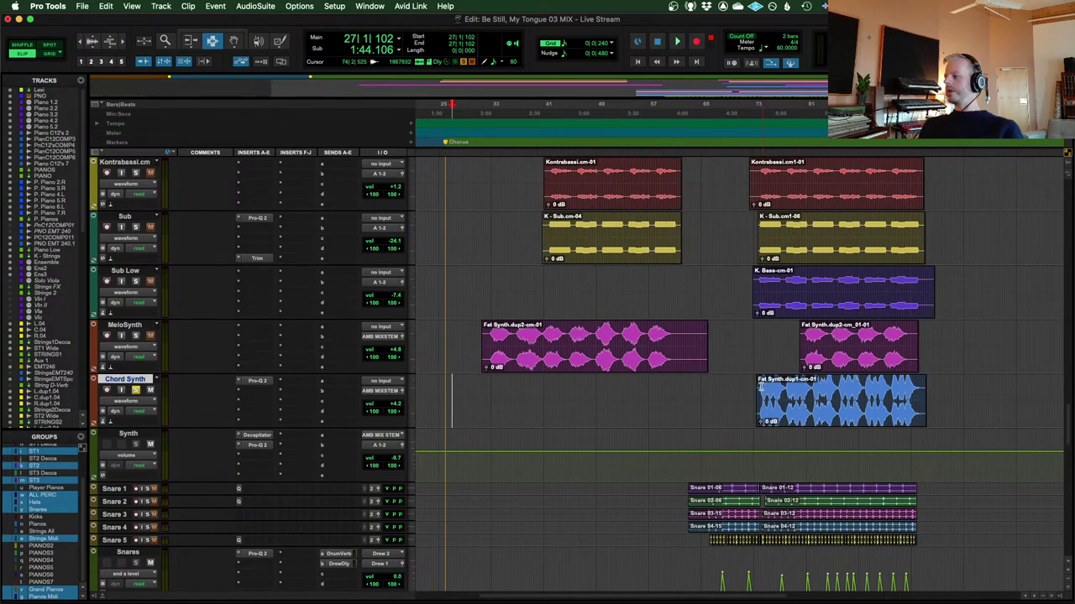
Place the edit cursor at 71|1|881 across the Snare 1–5 tracks and look over the final bass, synth and snare section
{"action": "scroll", "coordinate": [709, 470], "scroll_direction": "up", "scroll_amount": 2}
{"action": "scroll", "coordinate": [710, 432], "scroll_direction": "right", "scroll_amount": 5}
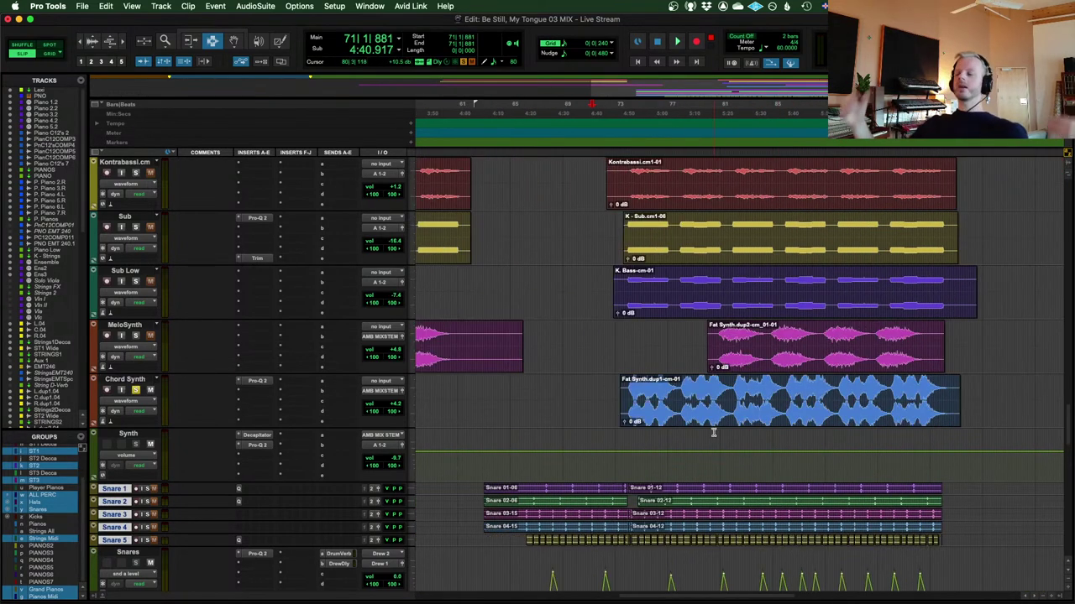
{"action": "scroll", "coordinate": [559, 397], "scroll_direction": "up", "scroll_amount": 4}
{"action": "scroll", "coordinate": [587, 378], "scroll_direction": "up", "scroll_amount": 2}
{"action": "scroll", "coordinate": [655, 359], "scroll_direction": "down", "scroll_amount": 7}
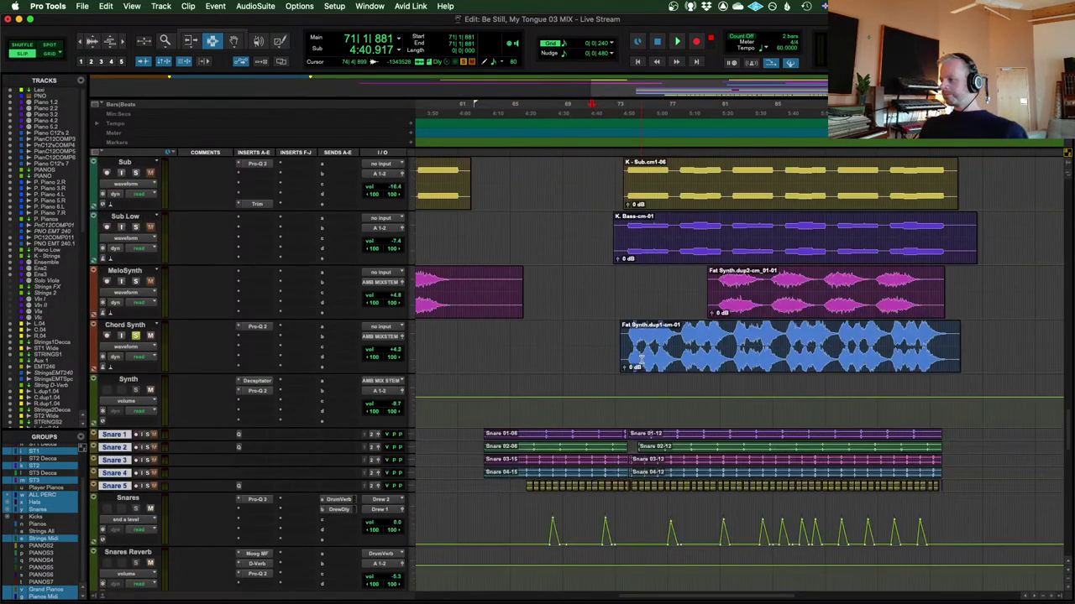
{"action": "scroll", "coordinate": [680, 360], "scroll_direction": "up", "scroll_amount": 1}
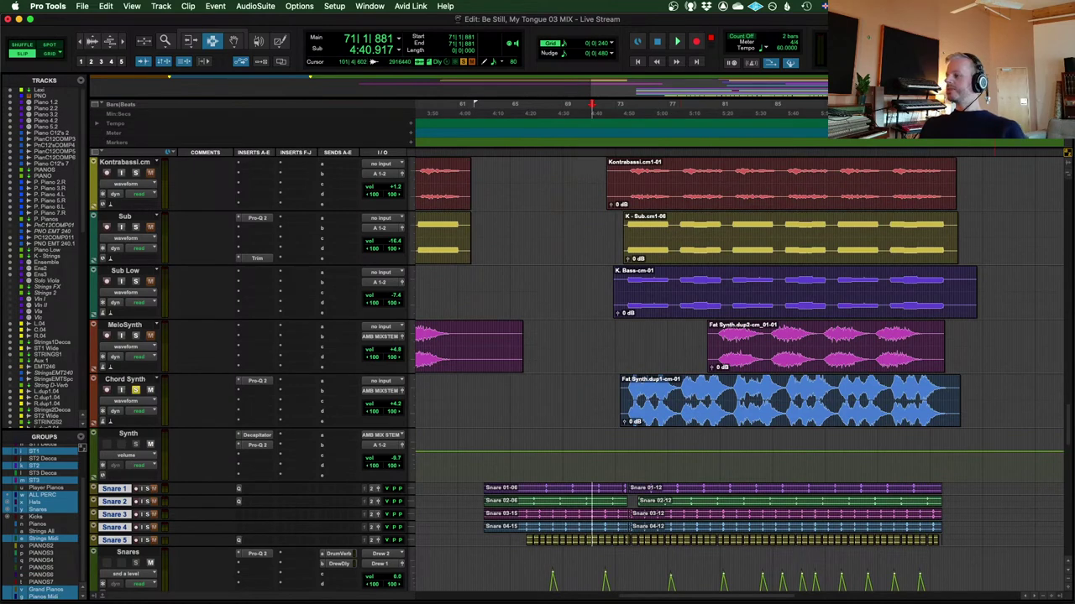
Place the edit cursor at 81|2|678 on the Synth track and show the whole song's timeline
{"action": "left_click", "coordinate": [724, 430]}
{"action": "key", "text": "r"}
{"action": "key", "text": "r"}
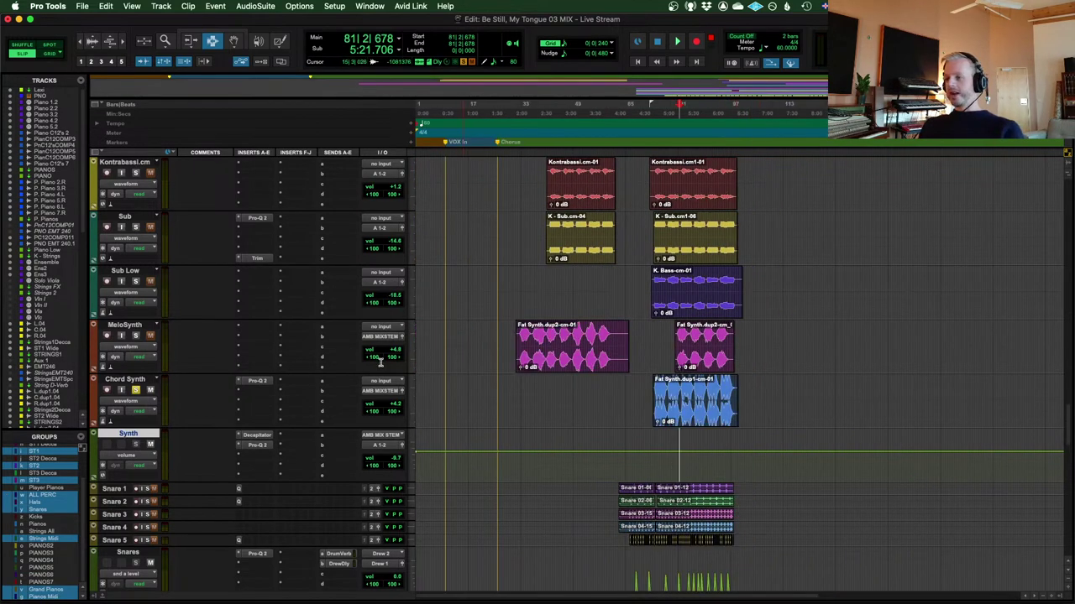
Look over the entire session's tracks, from the MIDI pianos and vocals through the drums, strings and player pianos to the piano comps
{"action": "scroll", "coordinate": [694, 295], "scroll_direction": "up", "scroll_amount": 15}
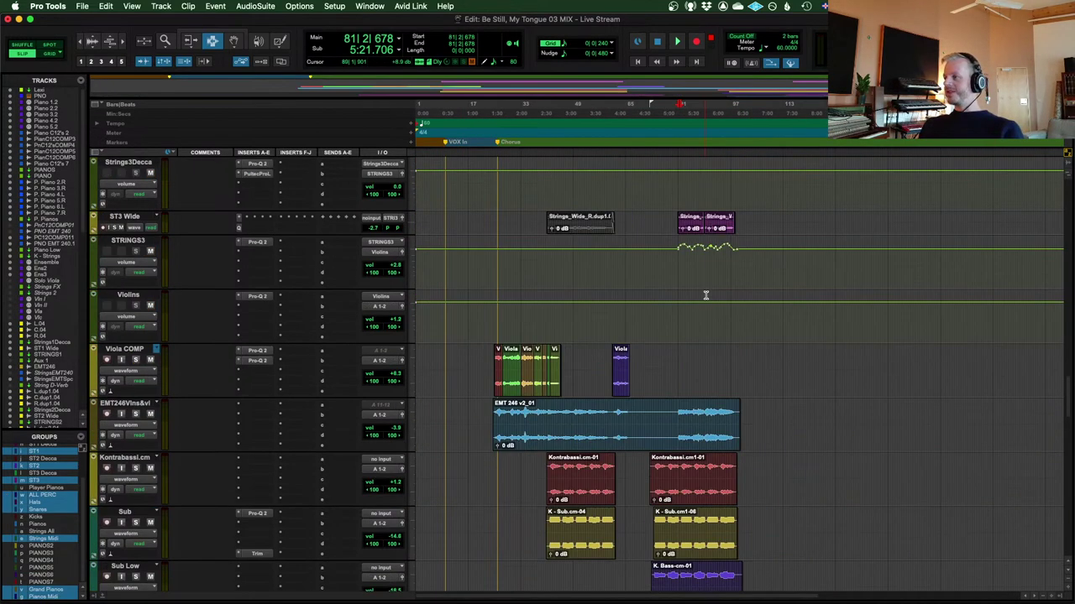
{"action": "scroll", "coordinate": [710, 295], "scroll_direction": "up", "scroll_amount": 20}
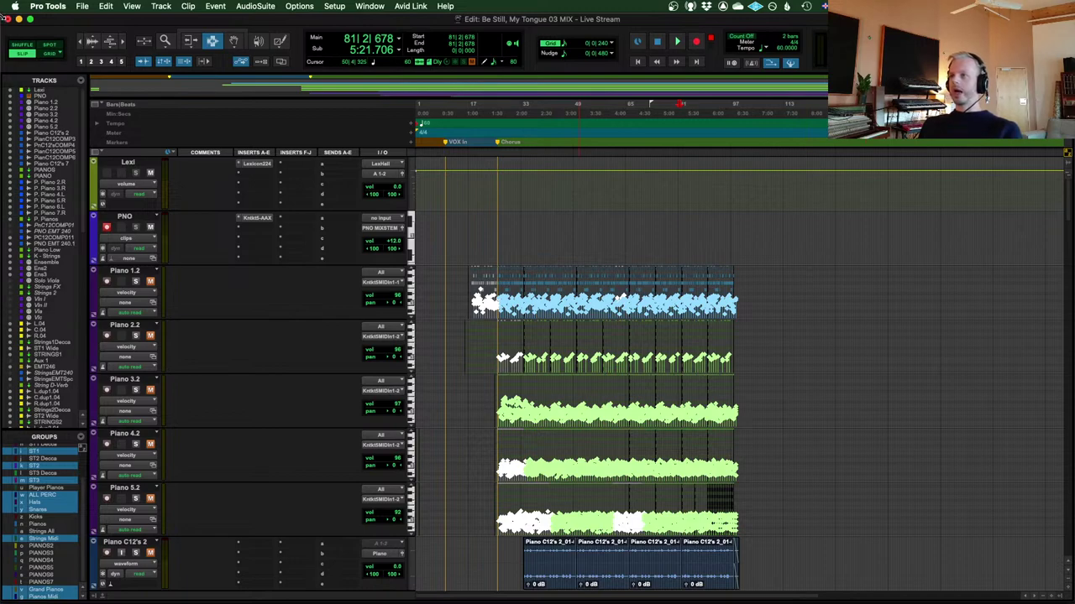
{"action": "scroll", "coordinate": [869, 298], "scroll_direction": "down", "scroll_amount": 5}
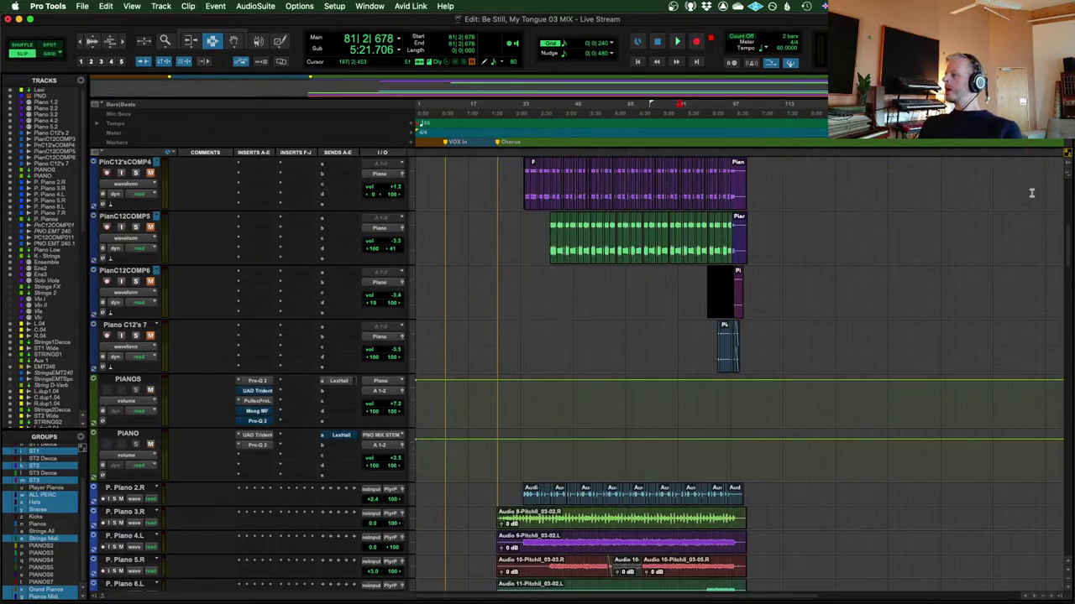
{"action": "left_click_drag", "start_coordinate": [1069, 242], "coordinate": [1055, 556]}
{"action": "scroll", "coordinate": [765, 262], "scroll_direction": "up", "scroll_amount": 15}
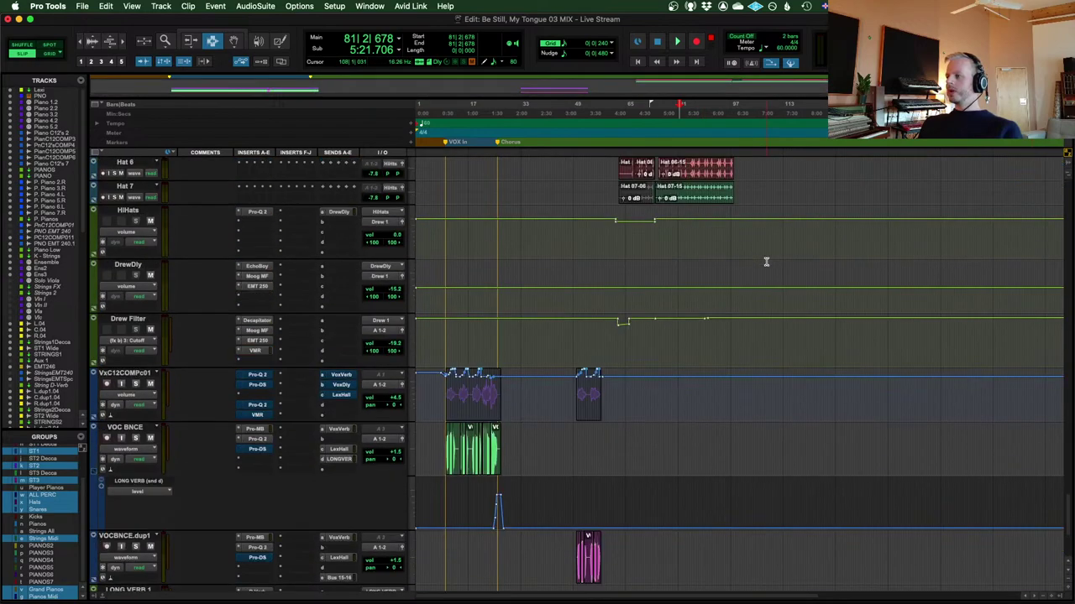
{"action": "scroll", "coordinate": [831, 299], "scroll_direction": "up", "scroll_amount": 15}
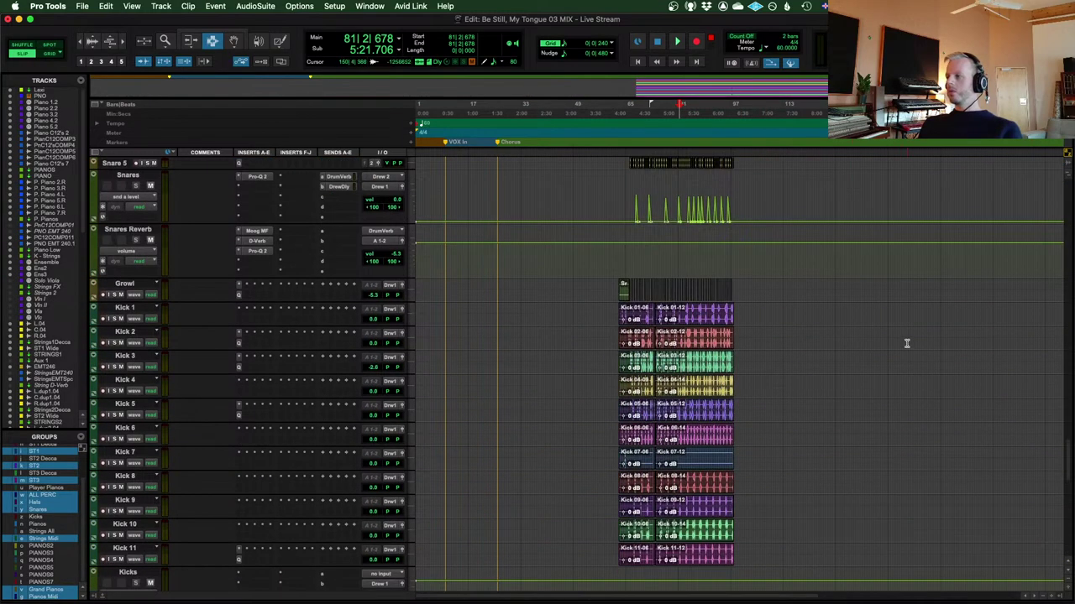
{"action": "scroll", "coordinate": [831, 298], "scroll_direction": "up", "scroll_amount": 5}
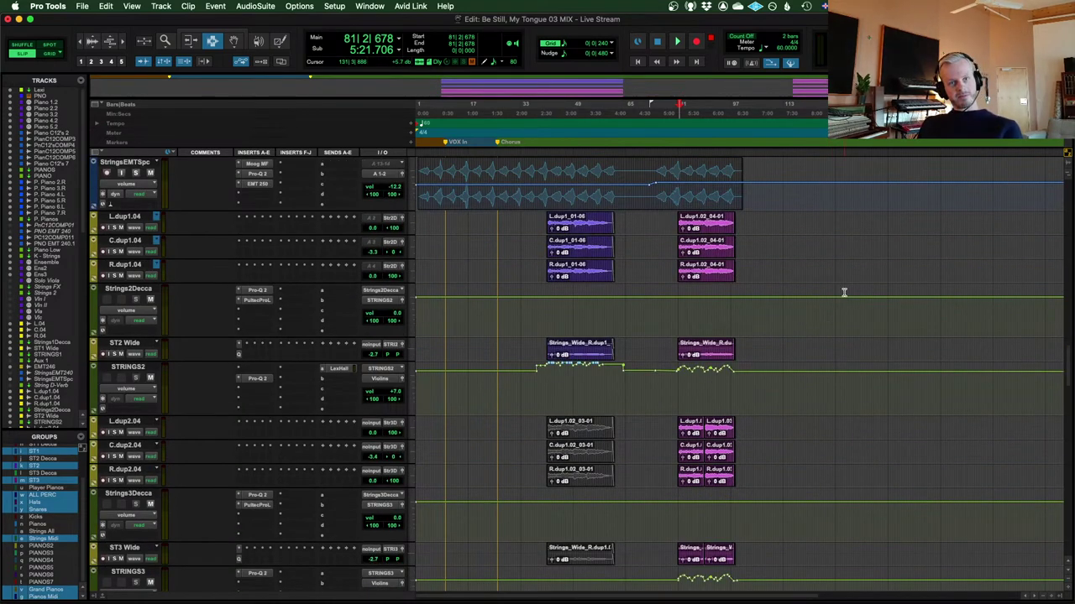
{"action": "scroll", "coordinate": [844, 293], "scroll_direction": "up", "scroll_amount": 10}
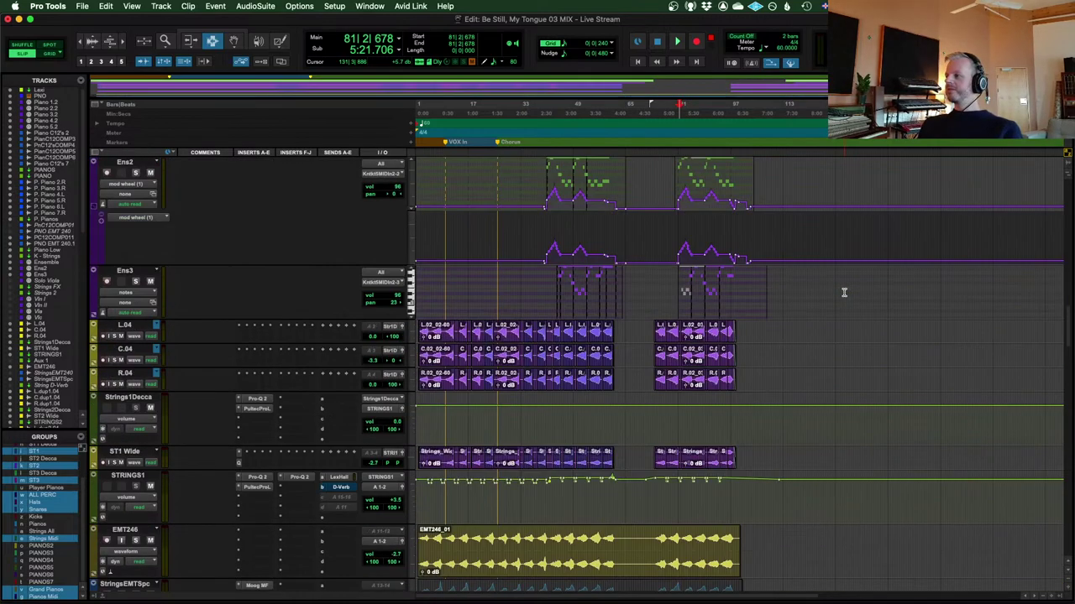
{"action": "scroll", "coordinate": [844, 292], "scroll_direction": "up", "scroll_amount": 5}
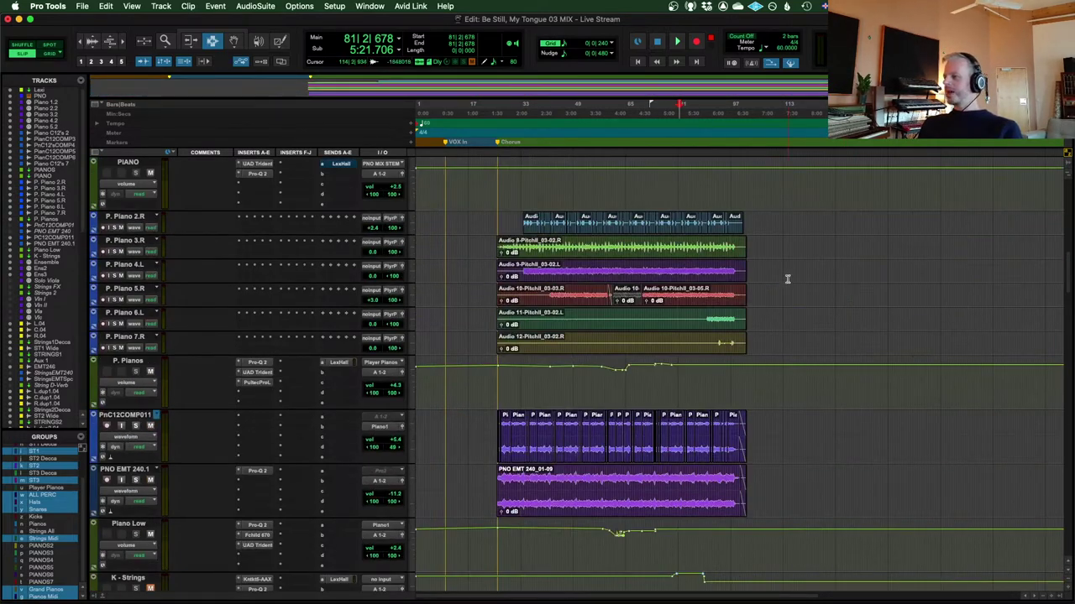
{"action": "scroll", "coordinate": [785, 278], "scroll_direction": "up", "scroll_amount": 5}
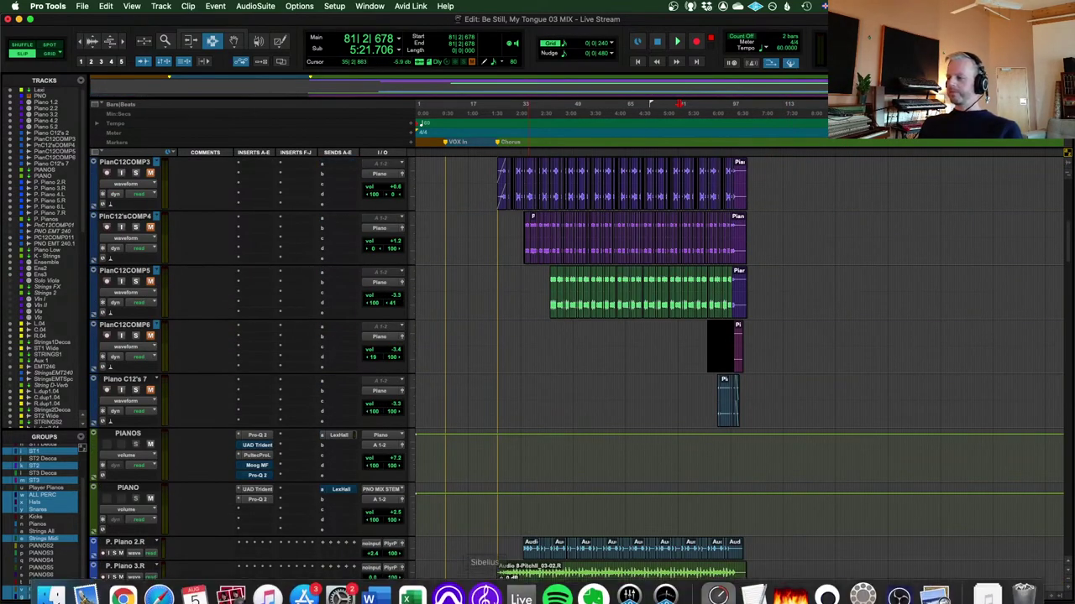
Switch to OBS and change the live stream to the Webcam Full scene
{"action": "left_click", "coordinate": [898, 581]}
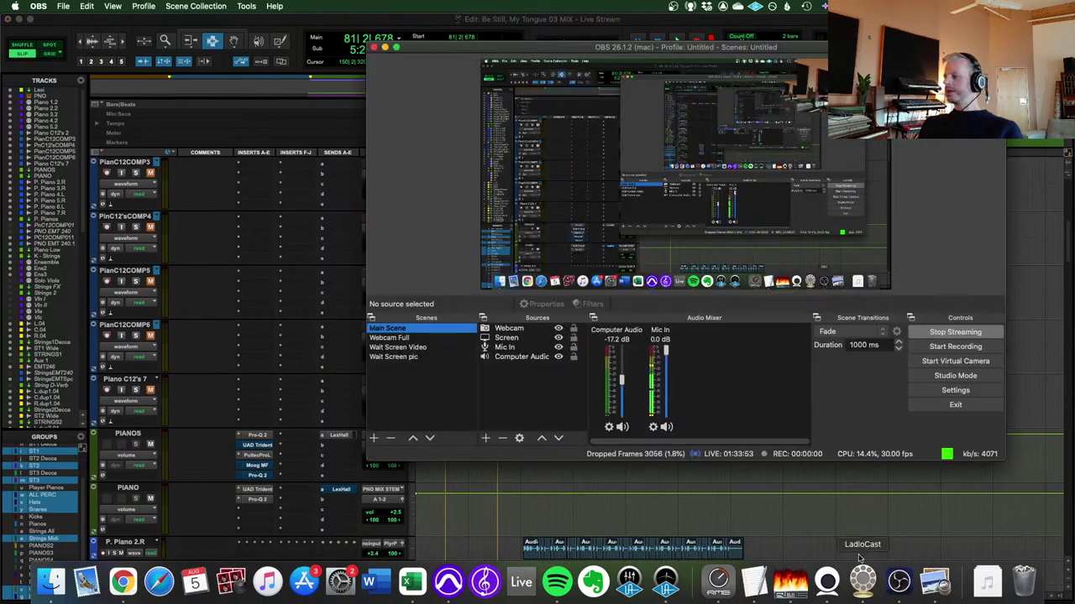
{"action": "left_click", "coordinate": [395, 338]}
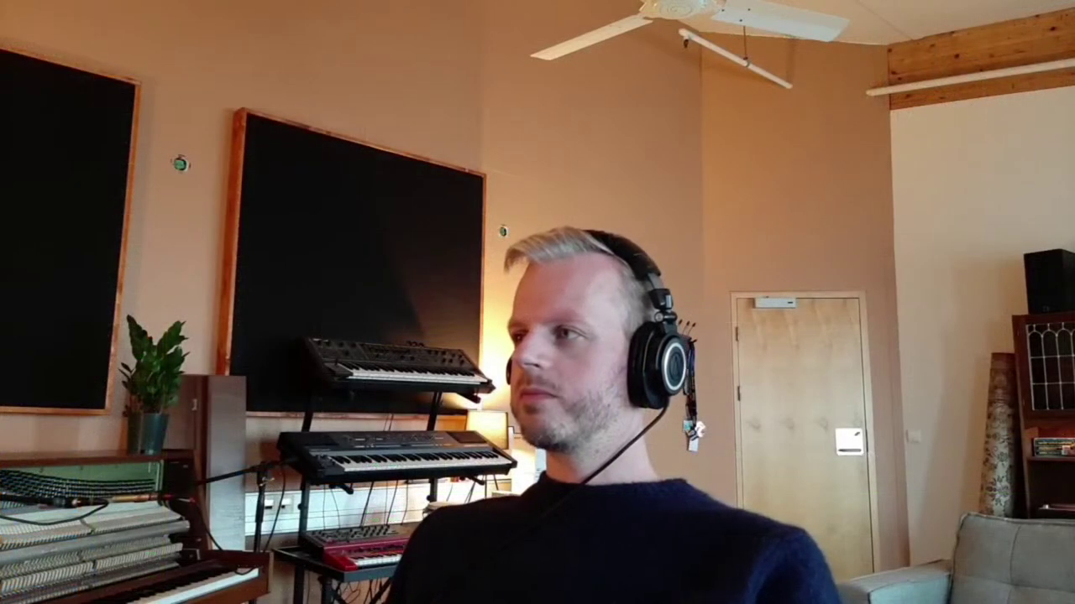